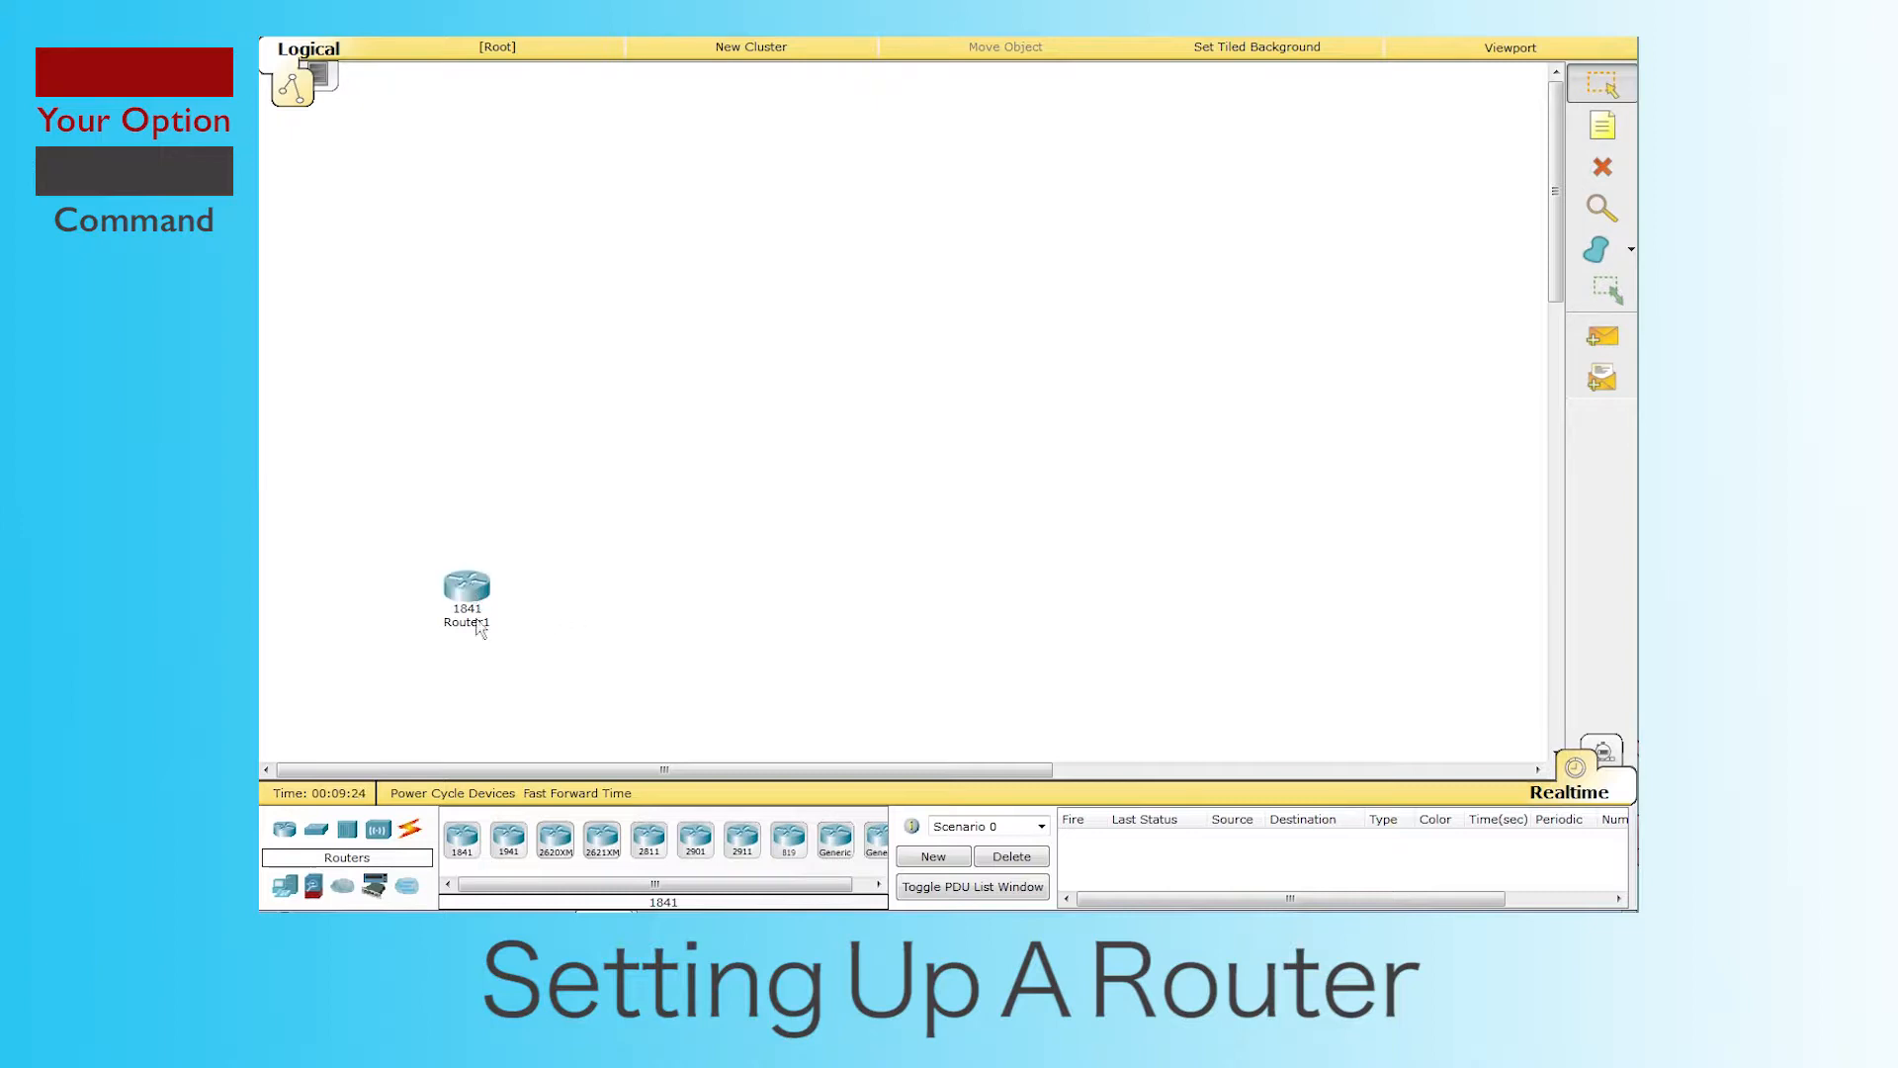
Step: Open the Router1 device window, then close it again
mouse_move(606, 927)
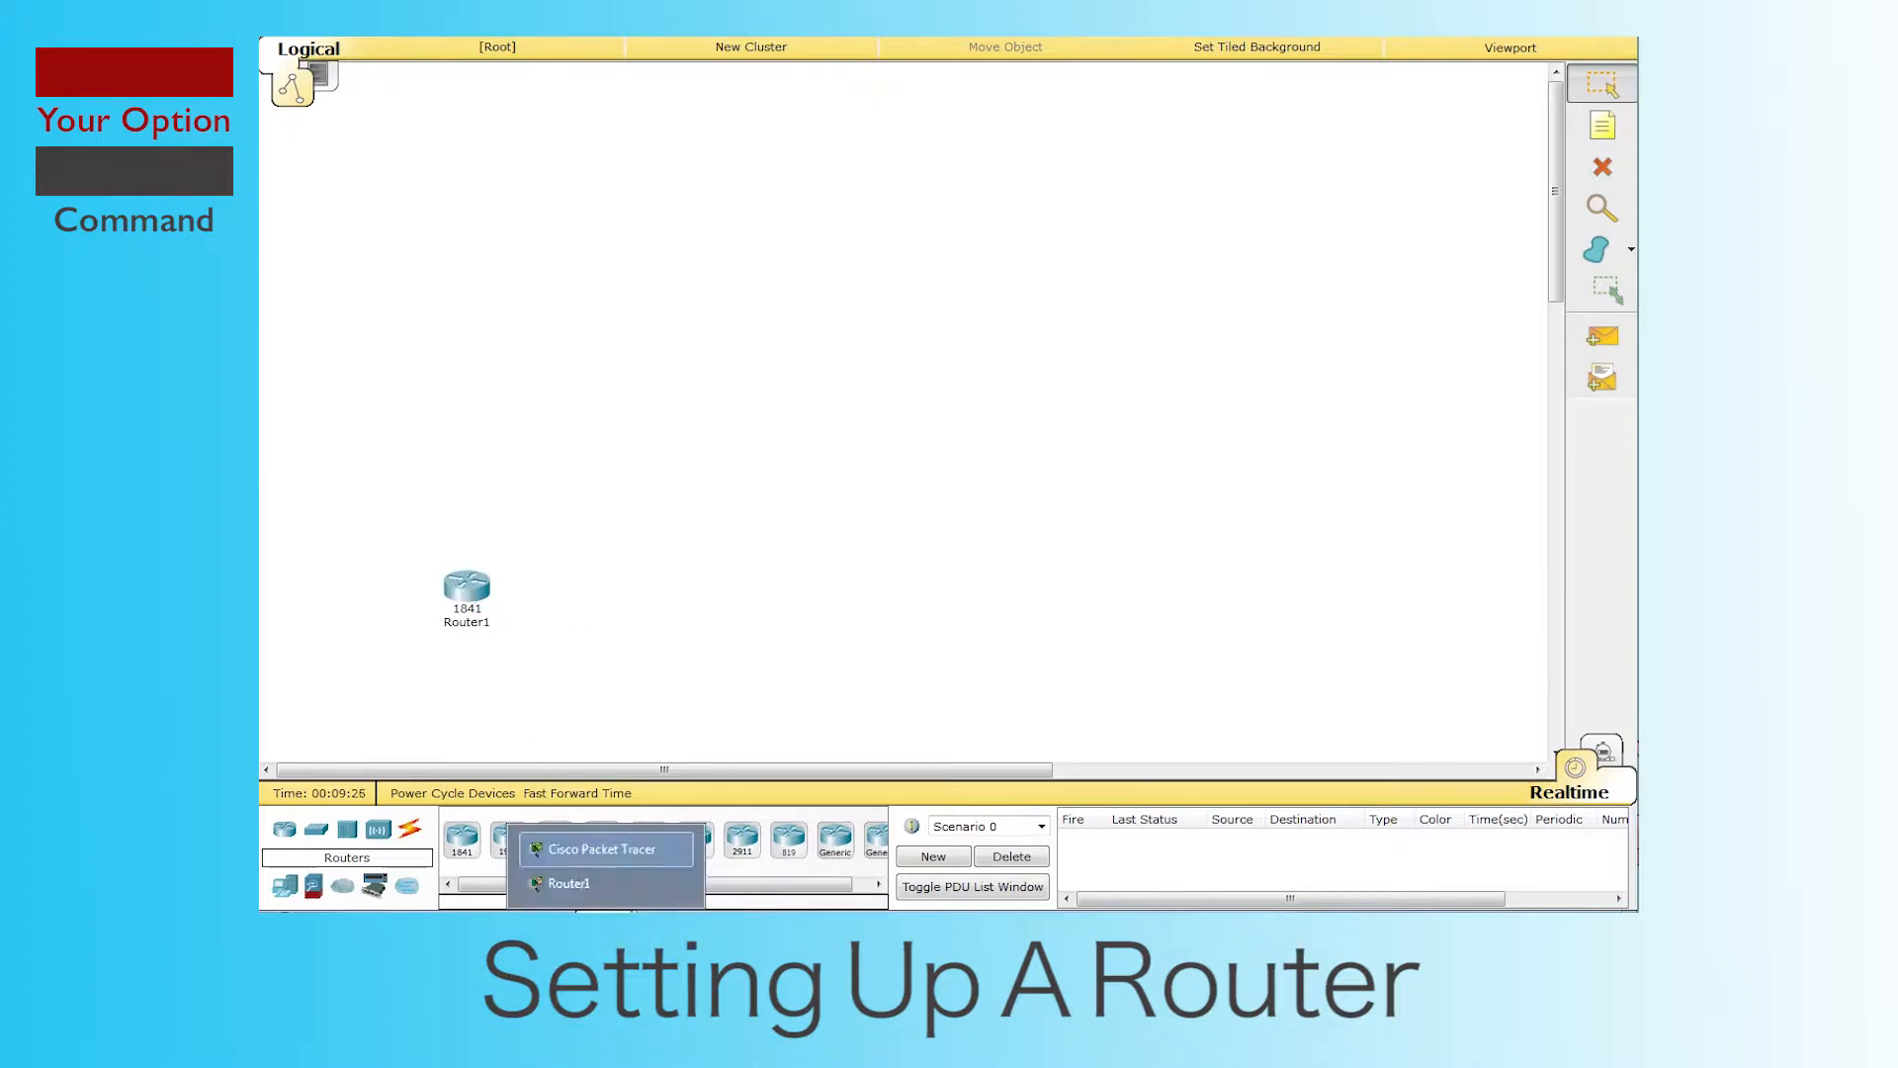
left_click(638, 880)
left_click_drag(1032, 190, 1065, 100)
left_click(1243, 102)
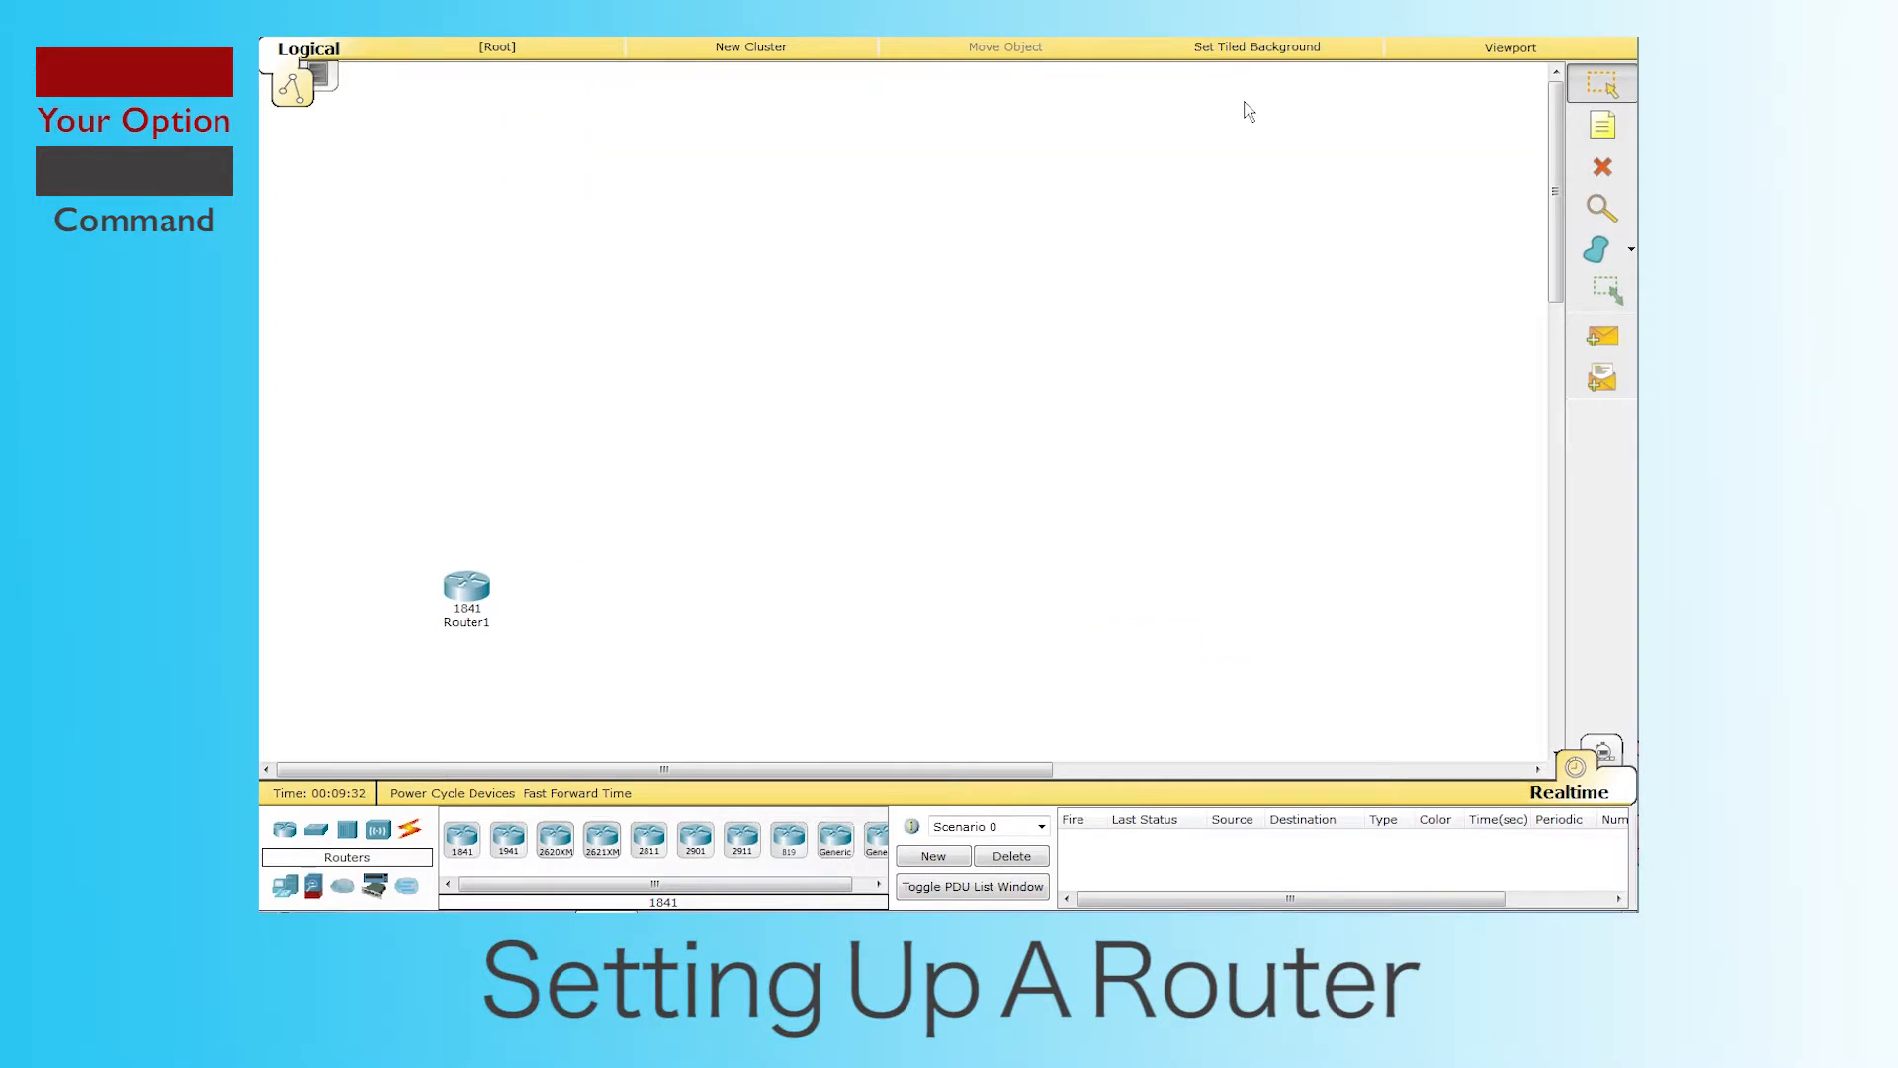
Step: Rename the router's canvas label from Router1 to UK
left_click(483, 624)
double_click(482, 625)
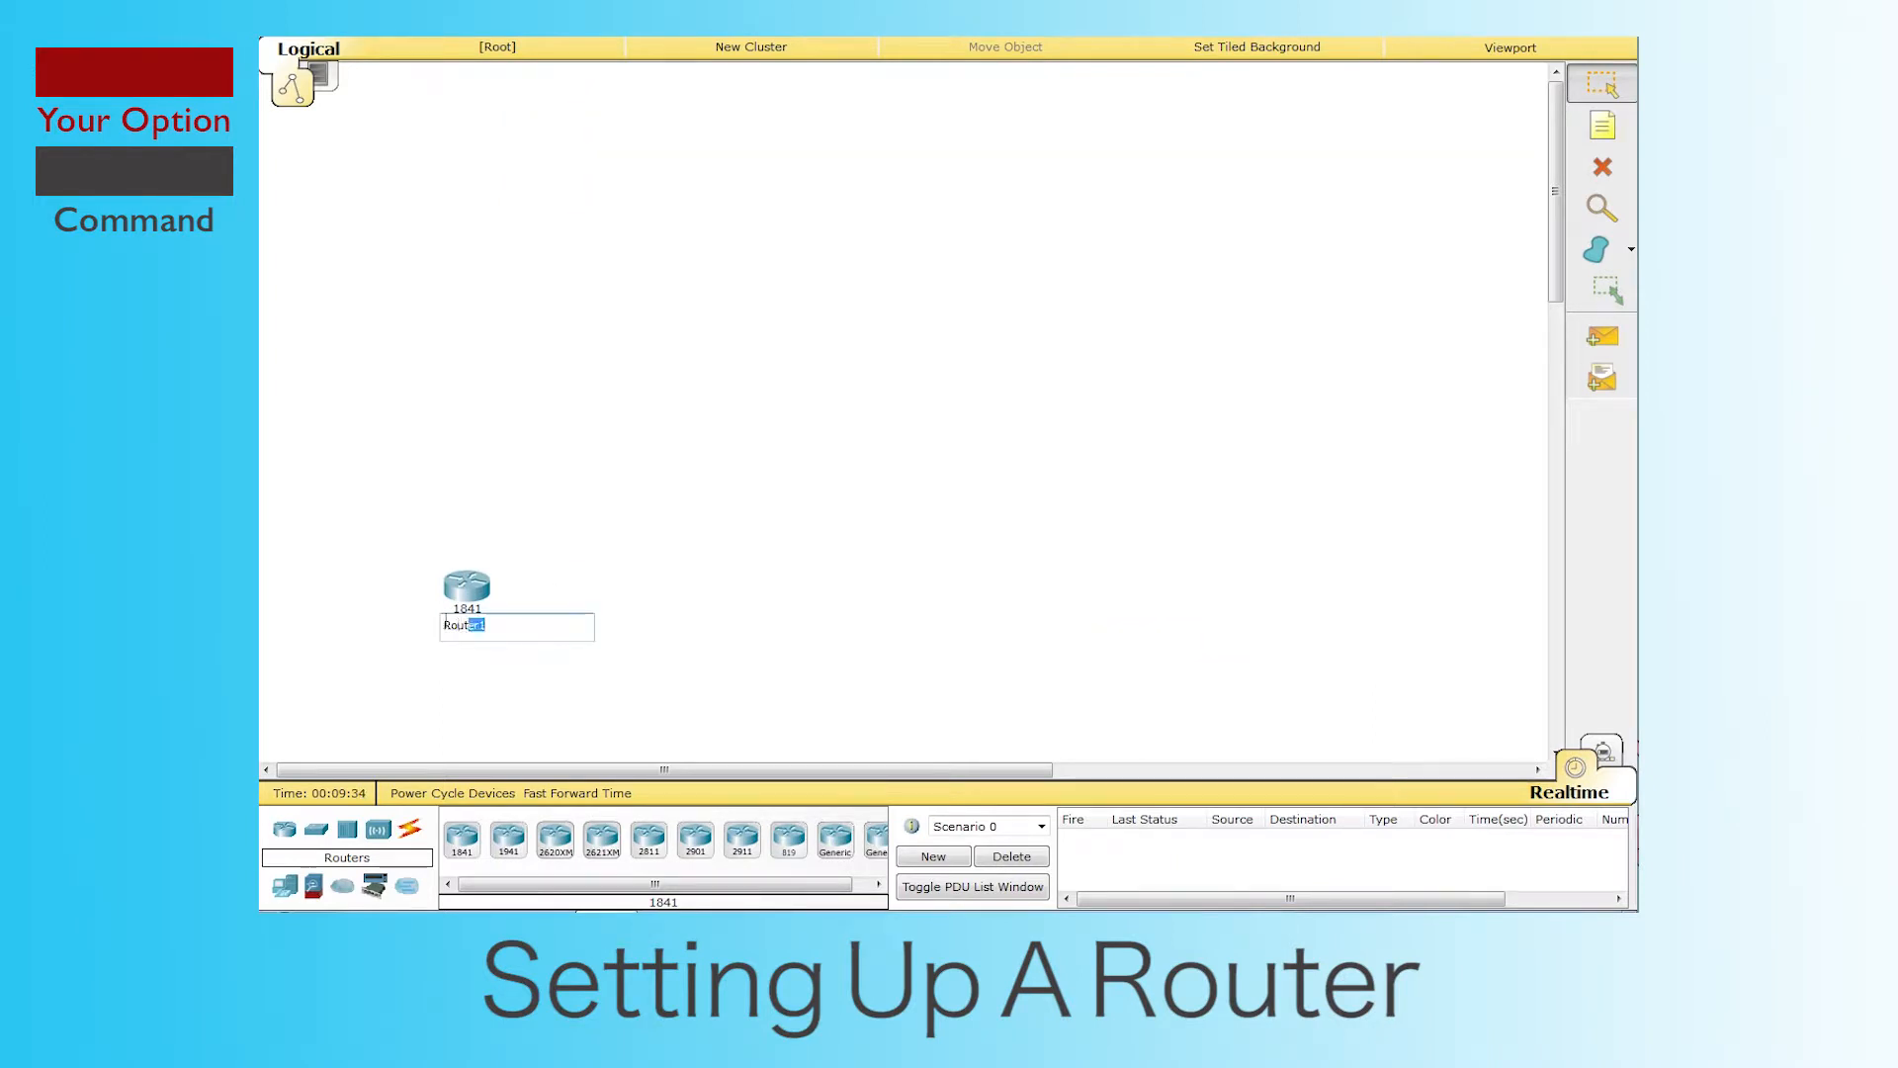
key("BackSpace")
type("UK")
key("Return")
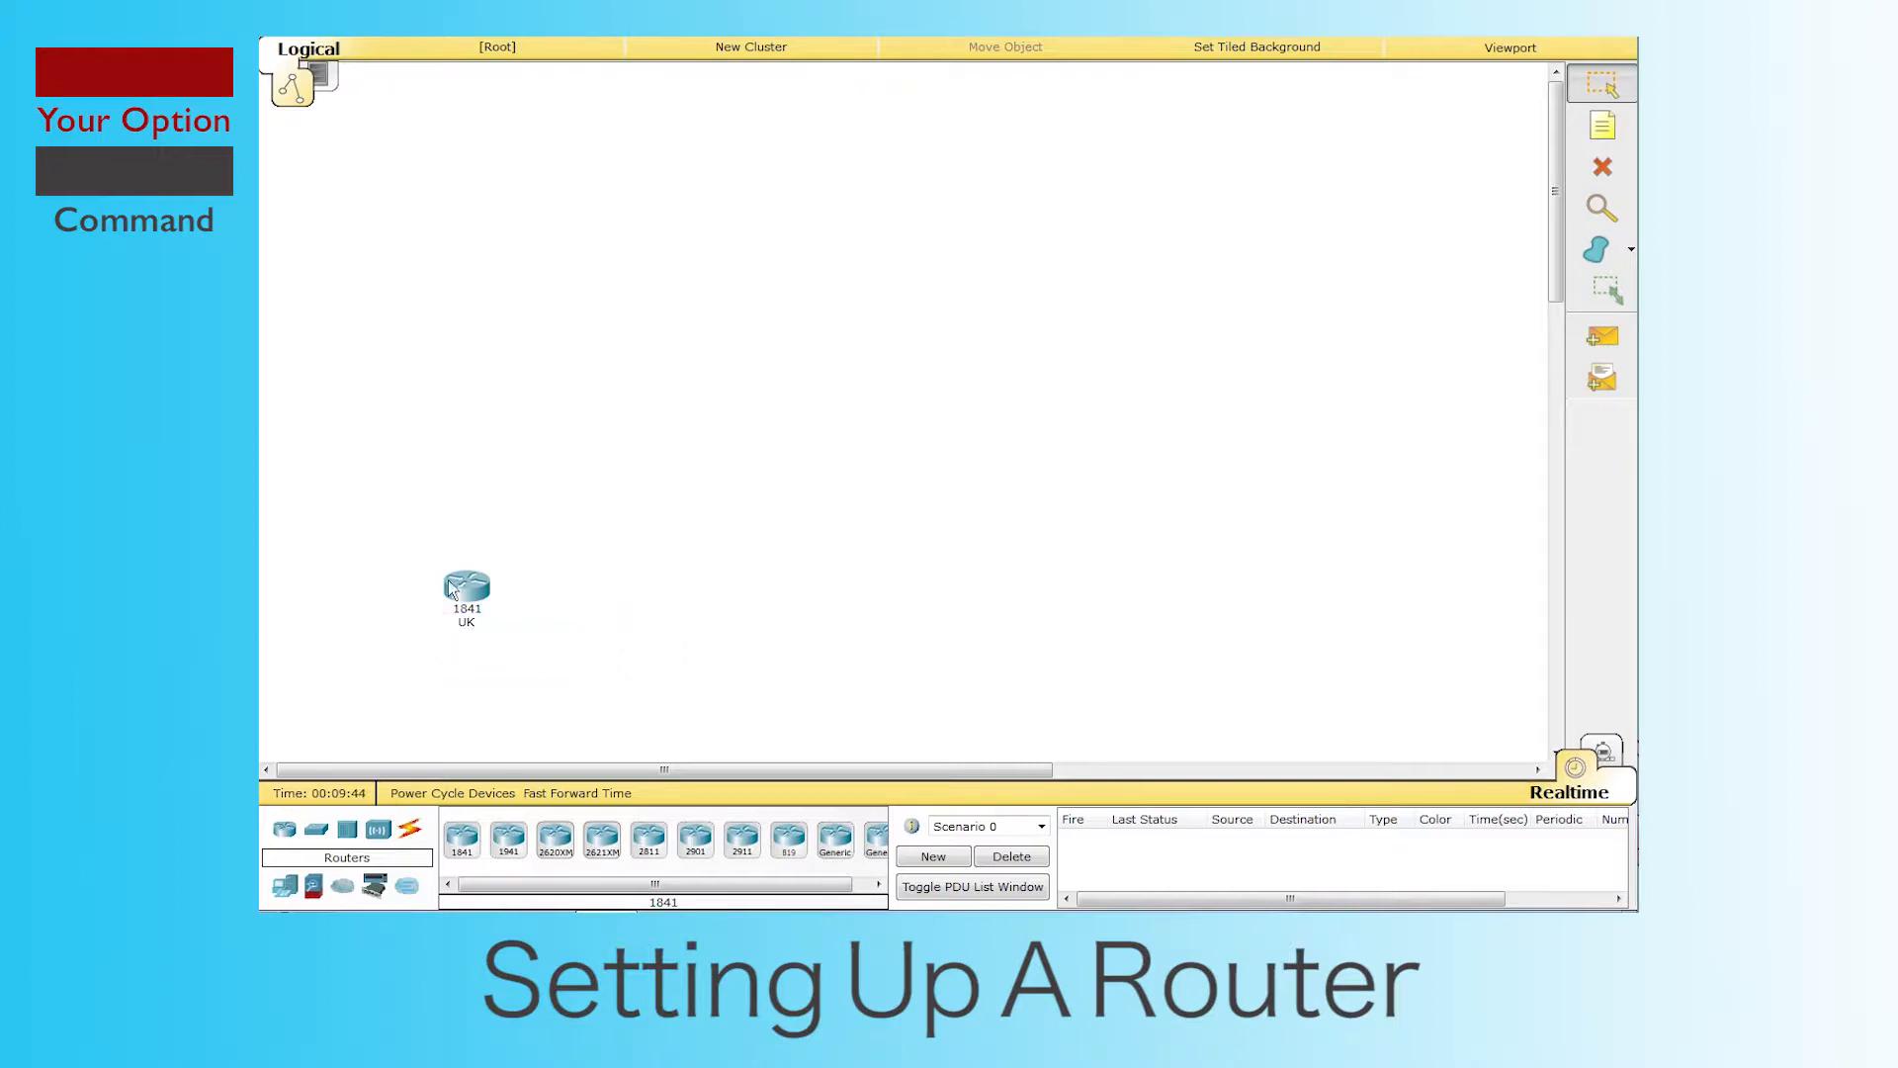
Step: Power off UK, install an HWIC-2T card in its first slot, and power it back on
left_click(471, 591)
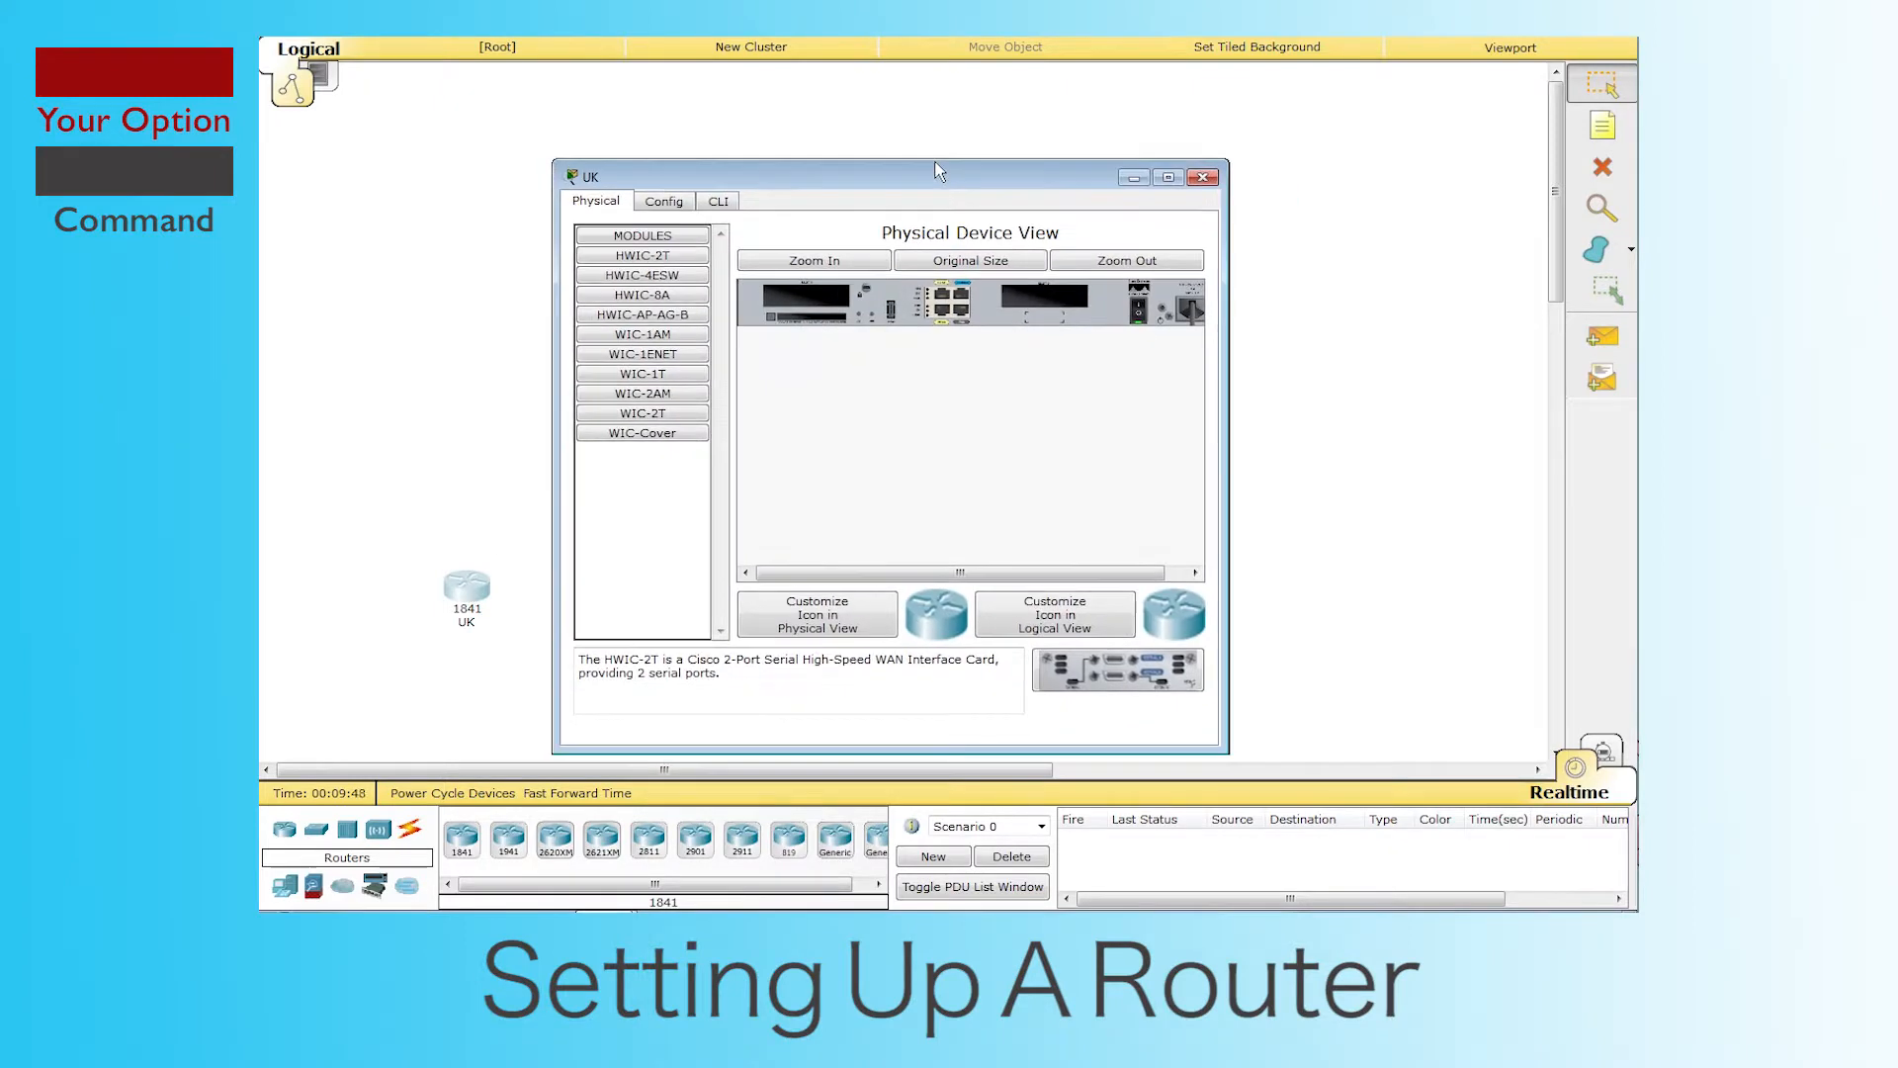
left_click_drag(816, 119, 937, 116)
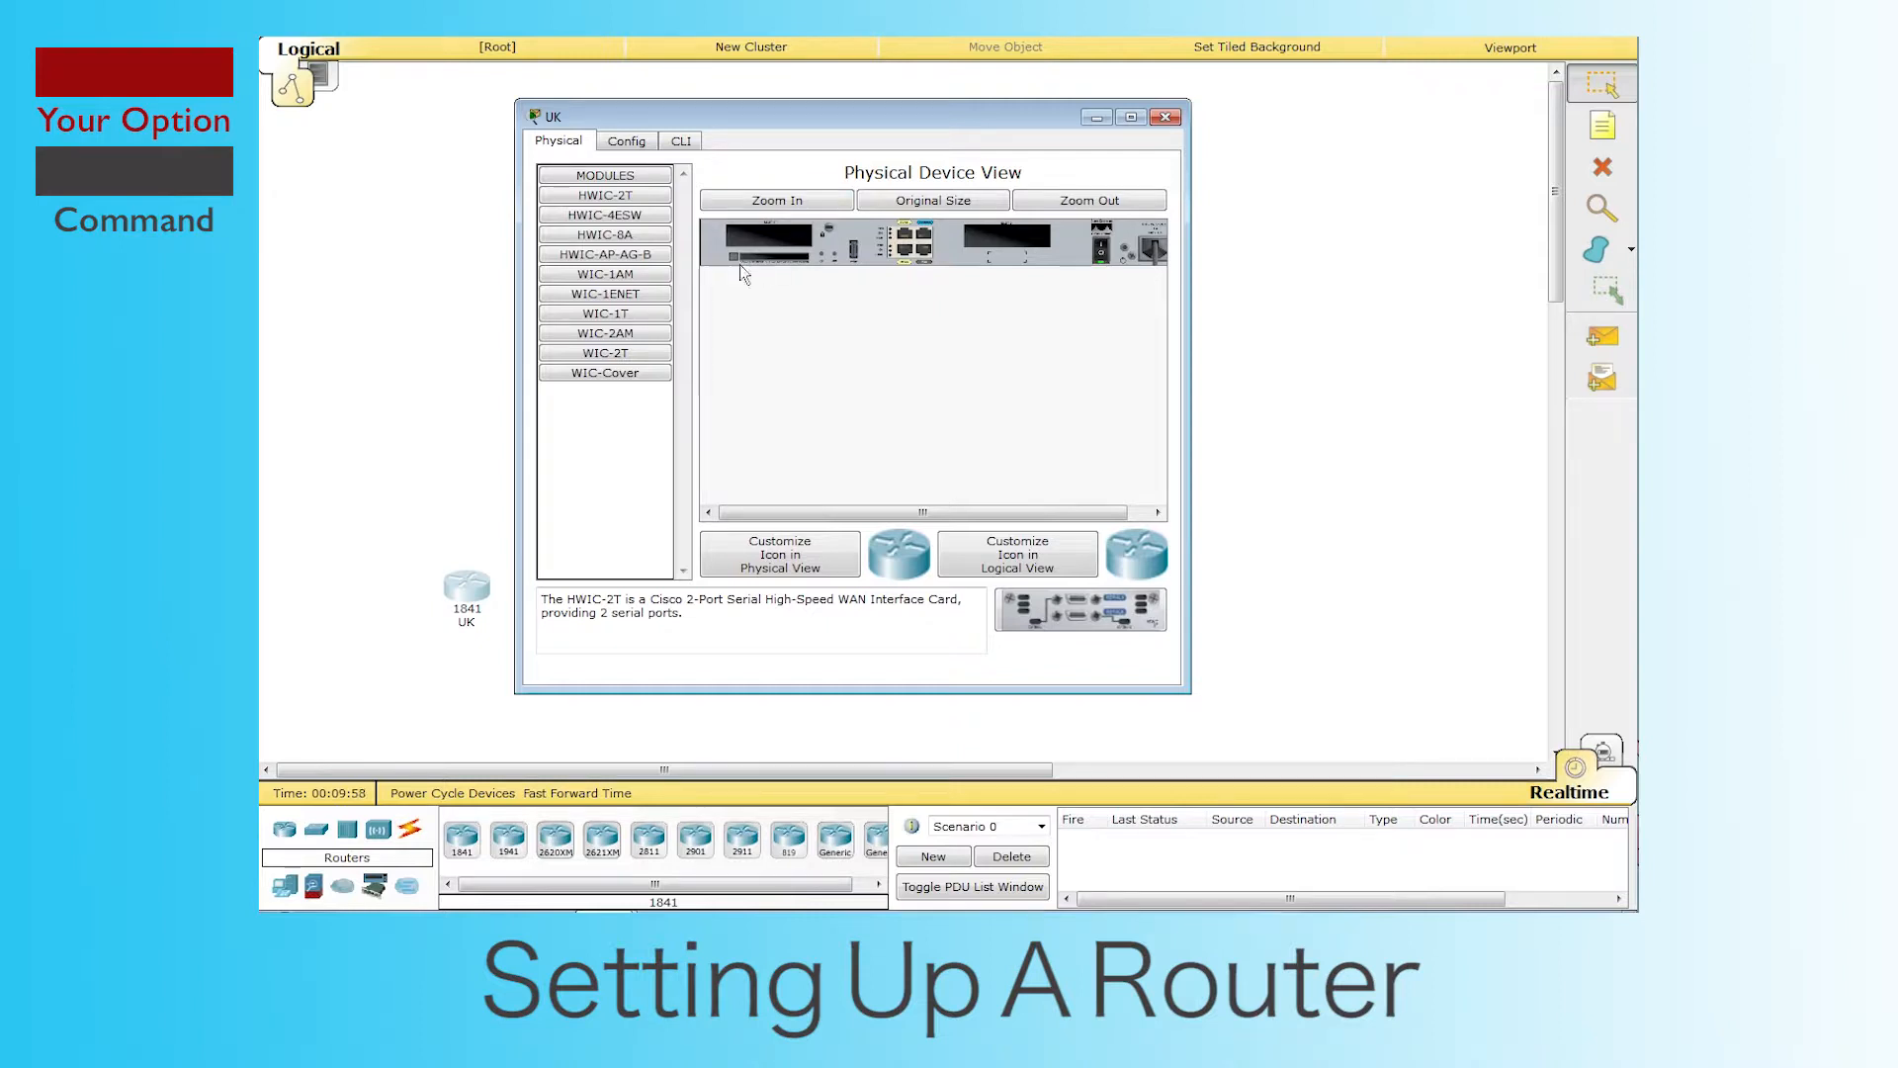
left_click(1104, 262)
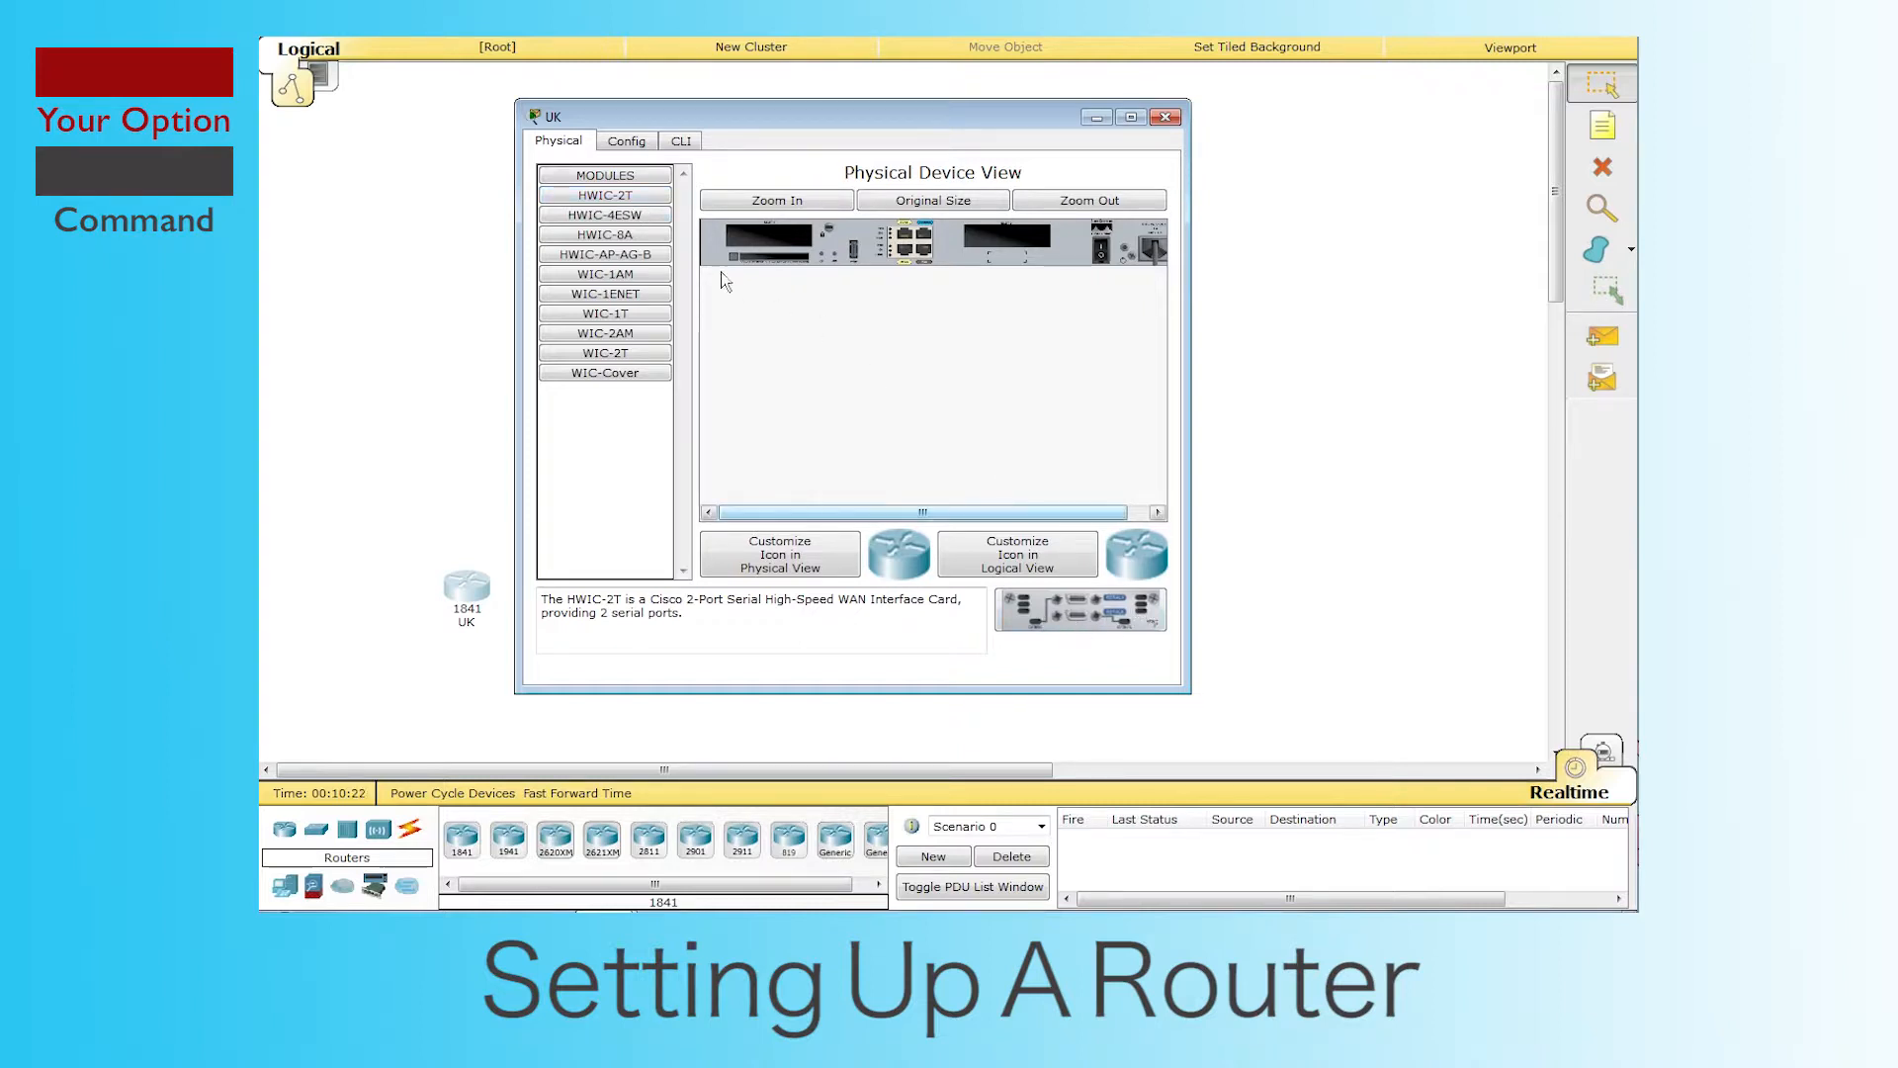
left_click_drag(634, 205, 779, 248)
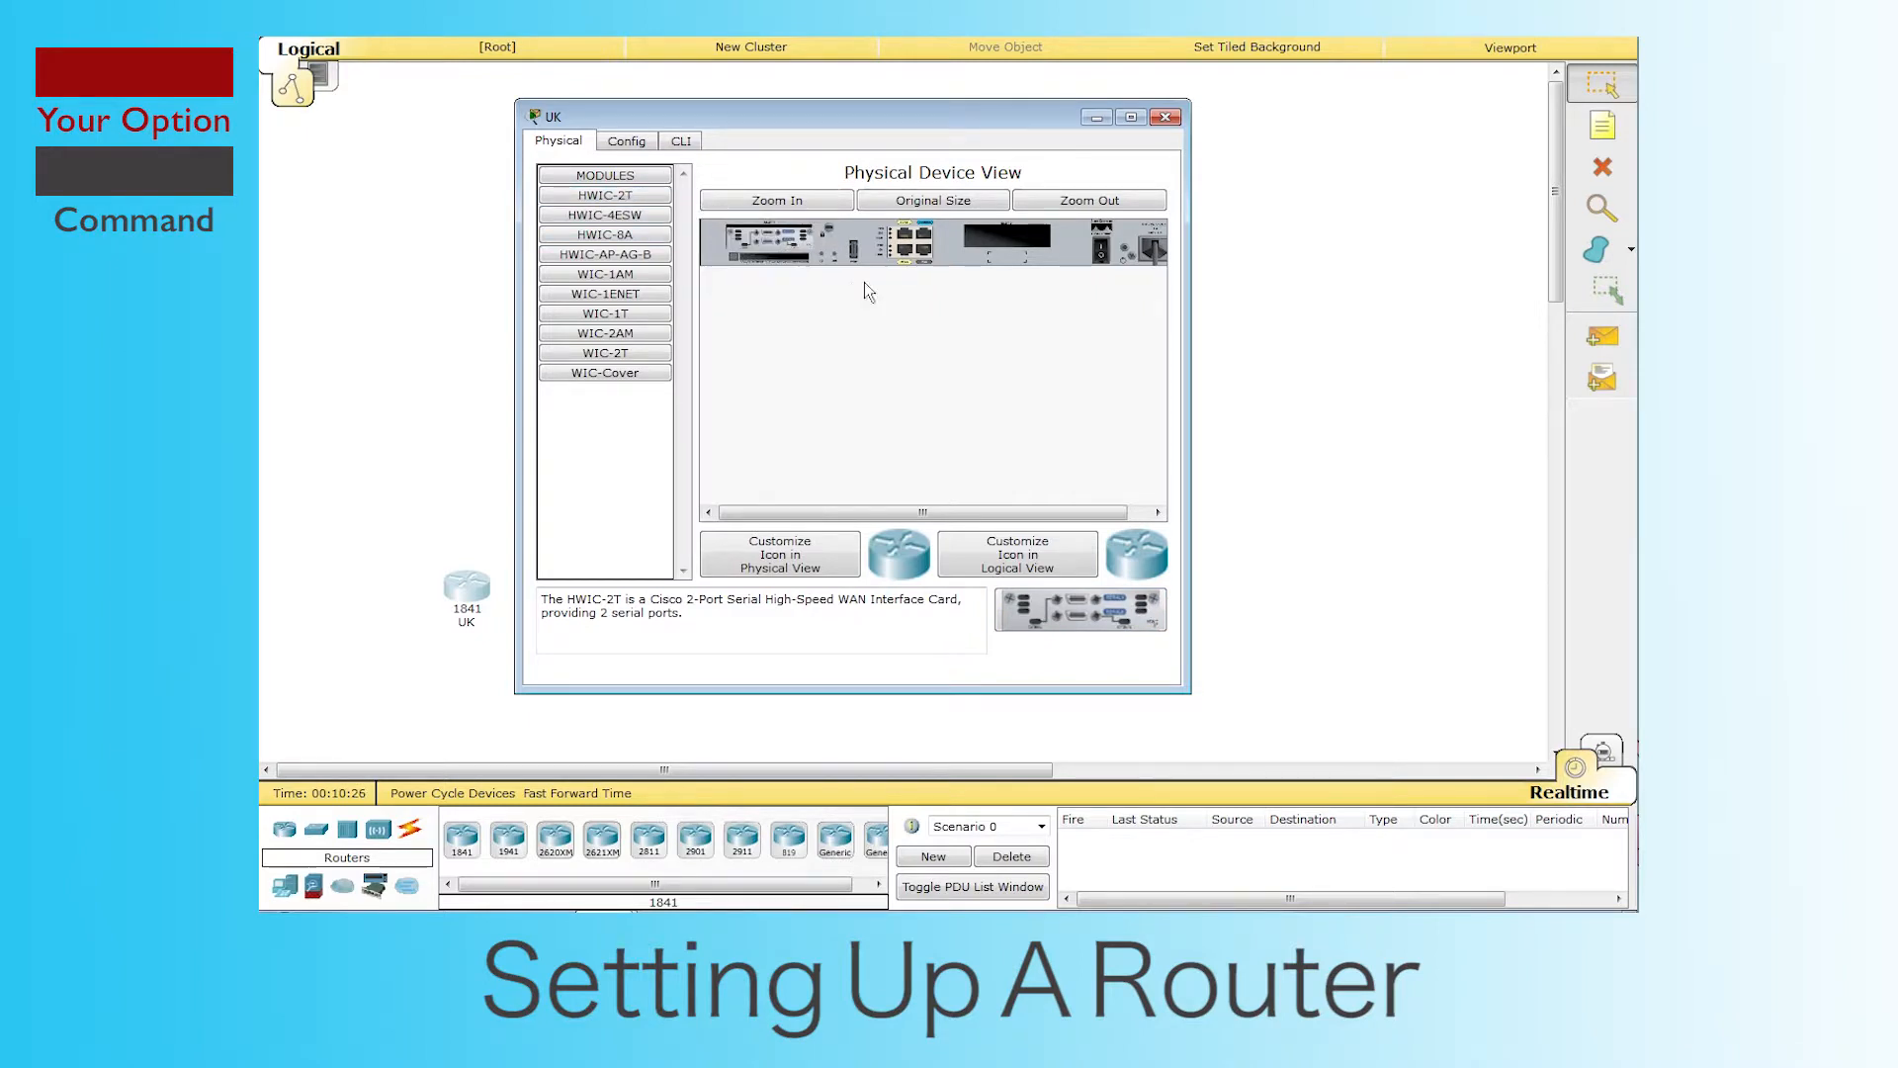
left_click(1106, 259)
left_click(1166, 117)
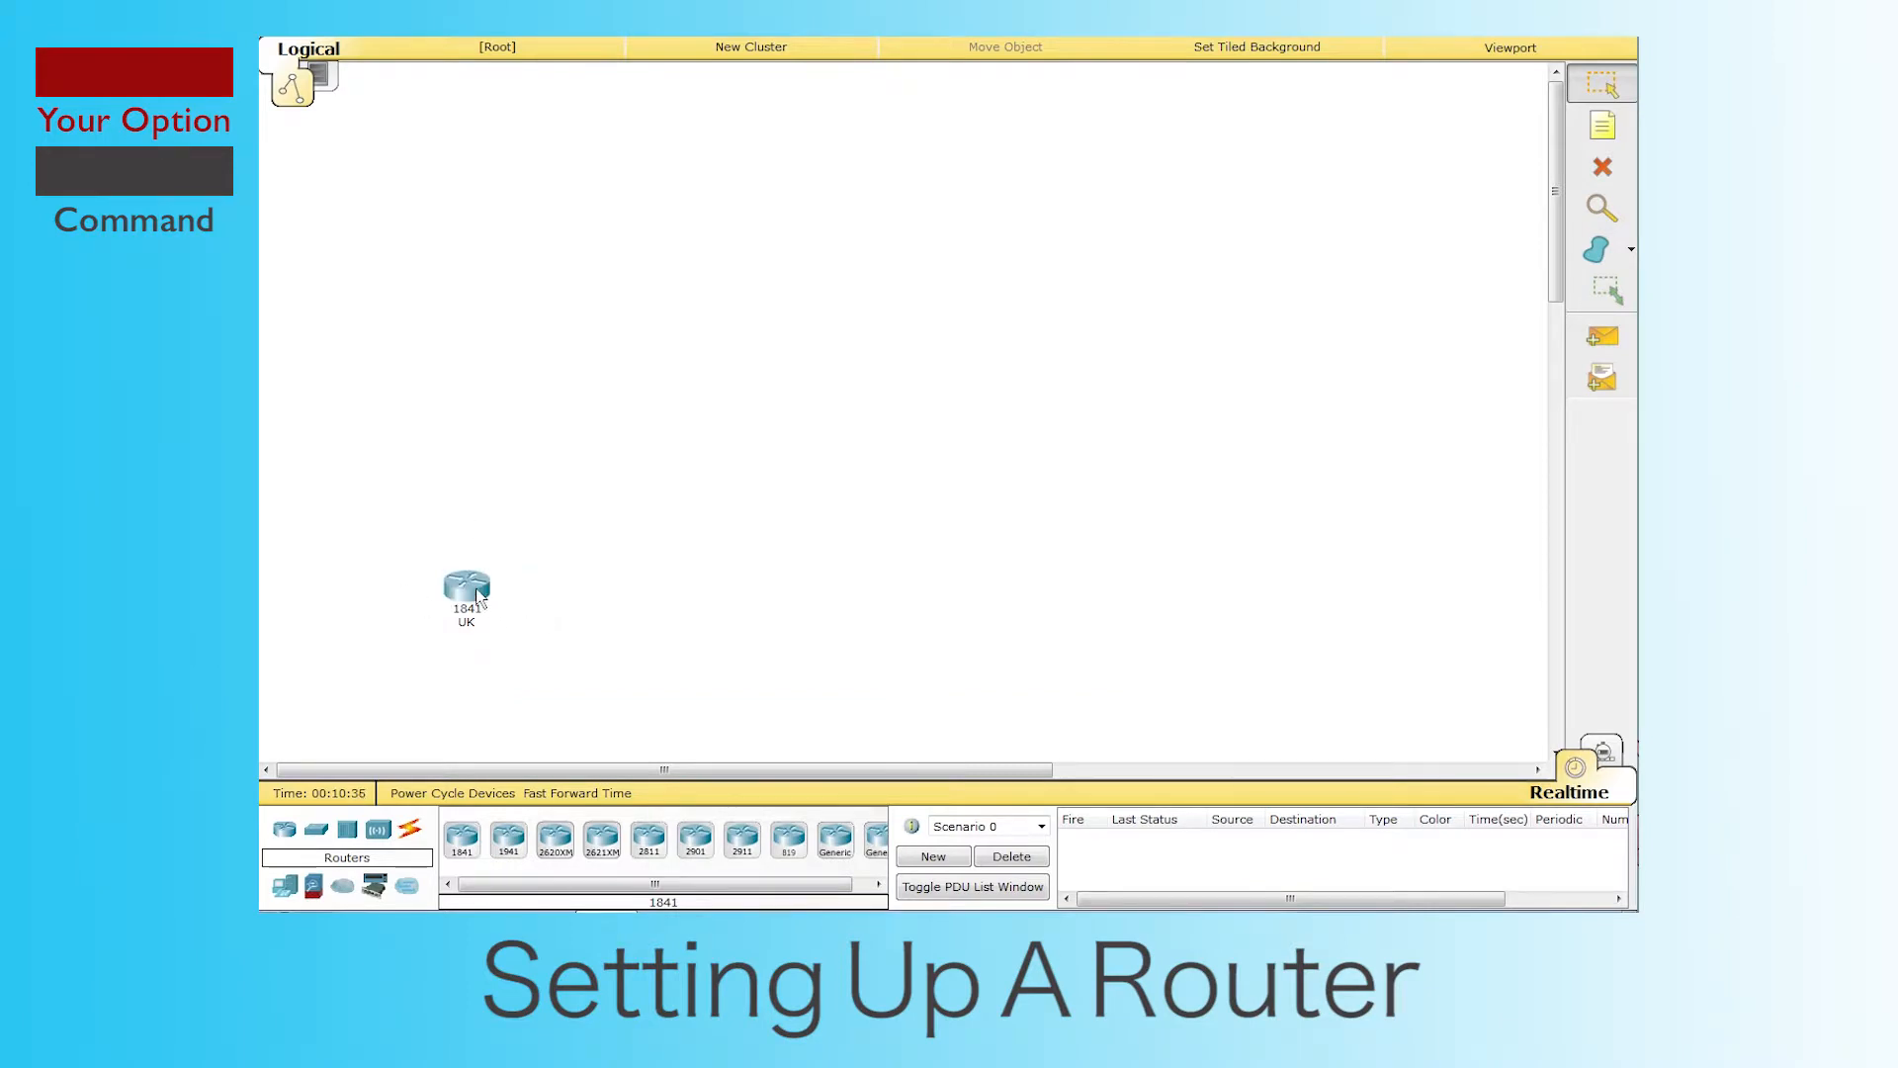
Step: Confirm via a Serial DTE cable that UK lists Serial0/1/0 and Serial0/1/1, then reopen UK
left_click(411, 830)
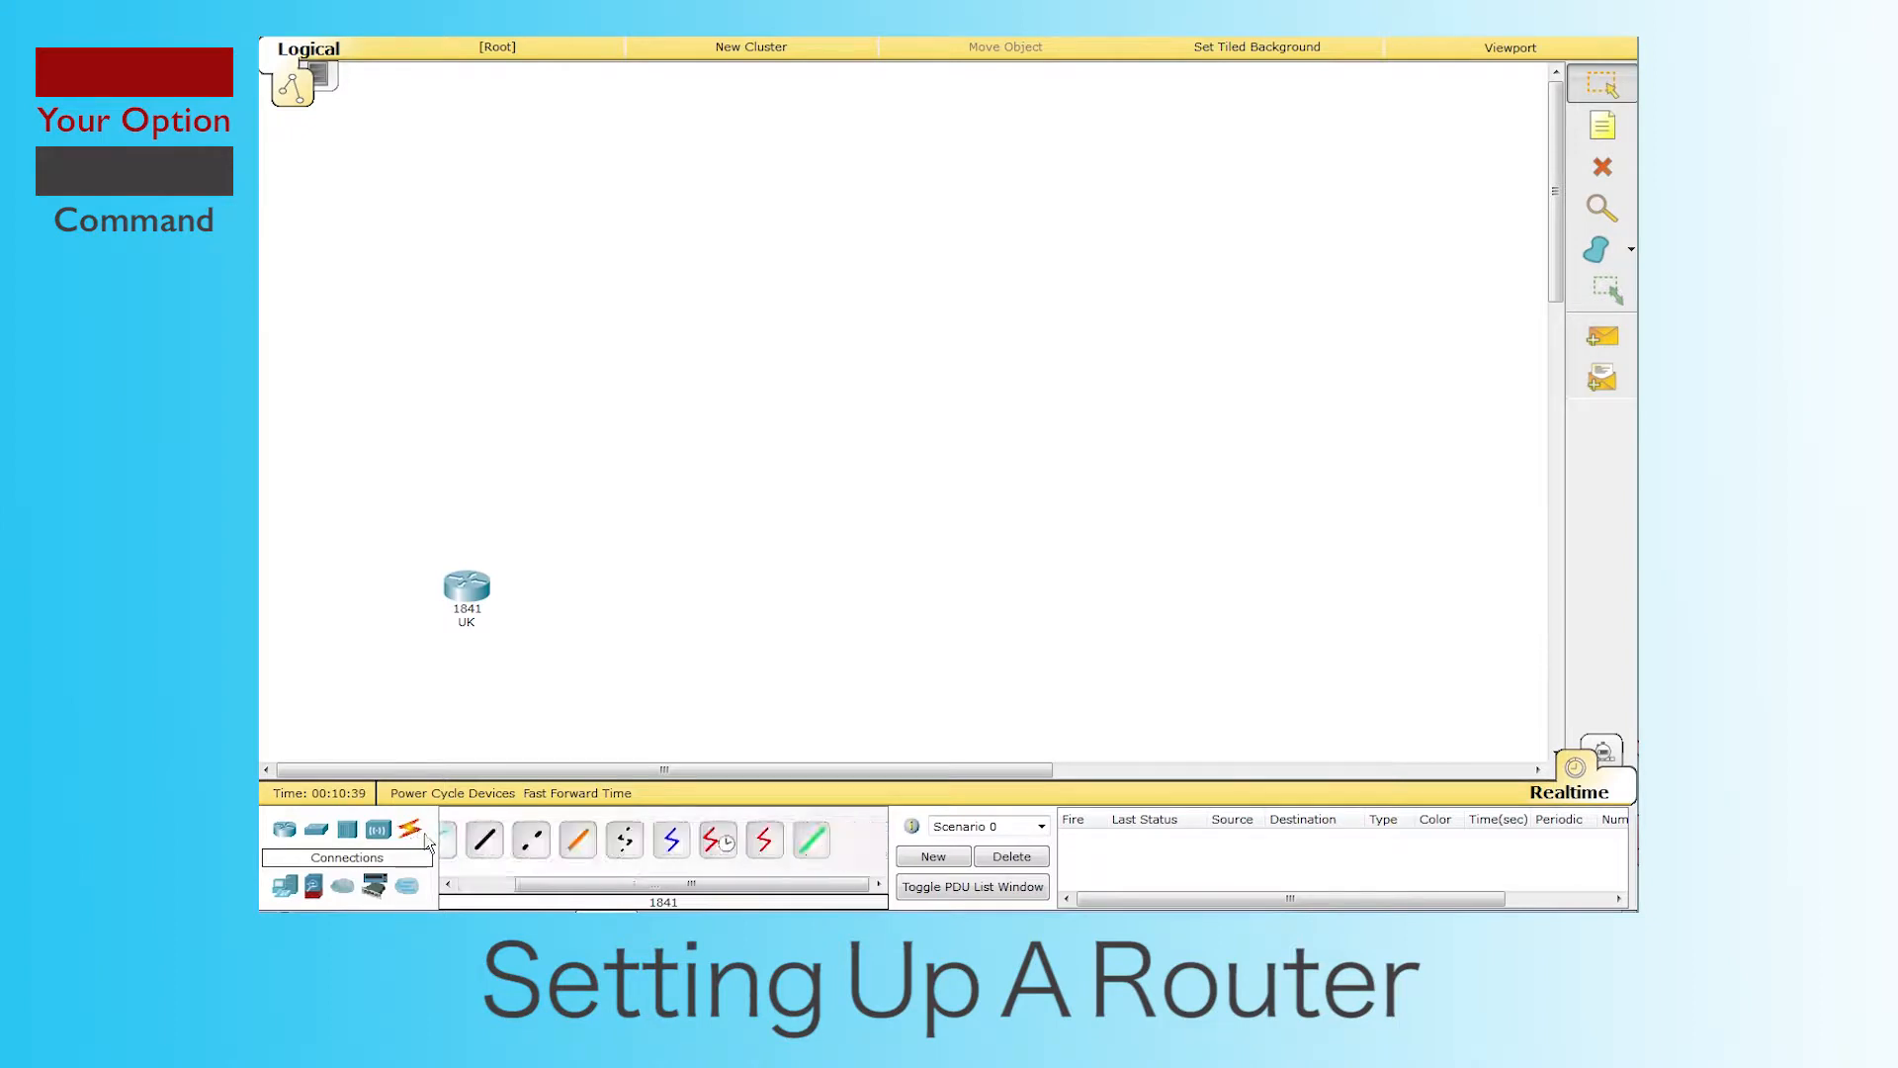
left_click(764, 840)
left_click(480, 598)
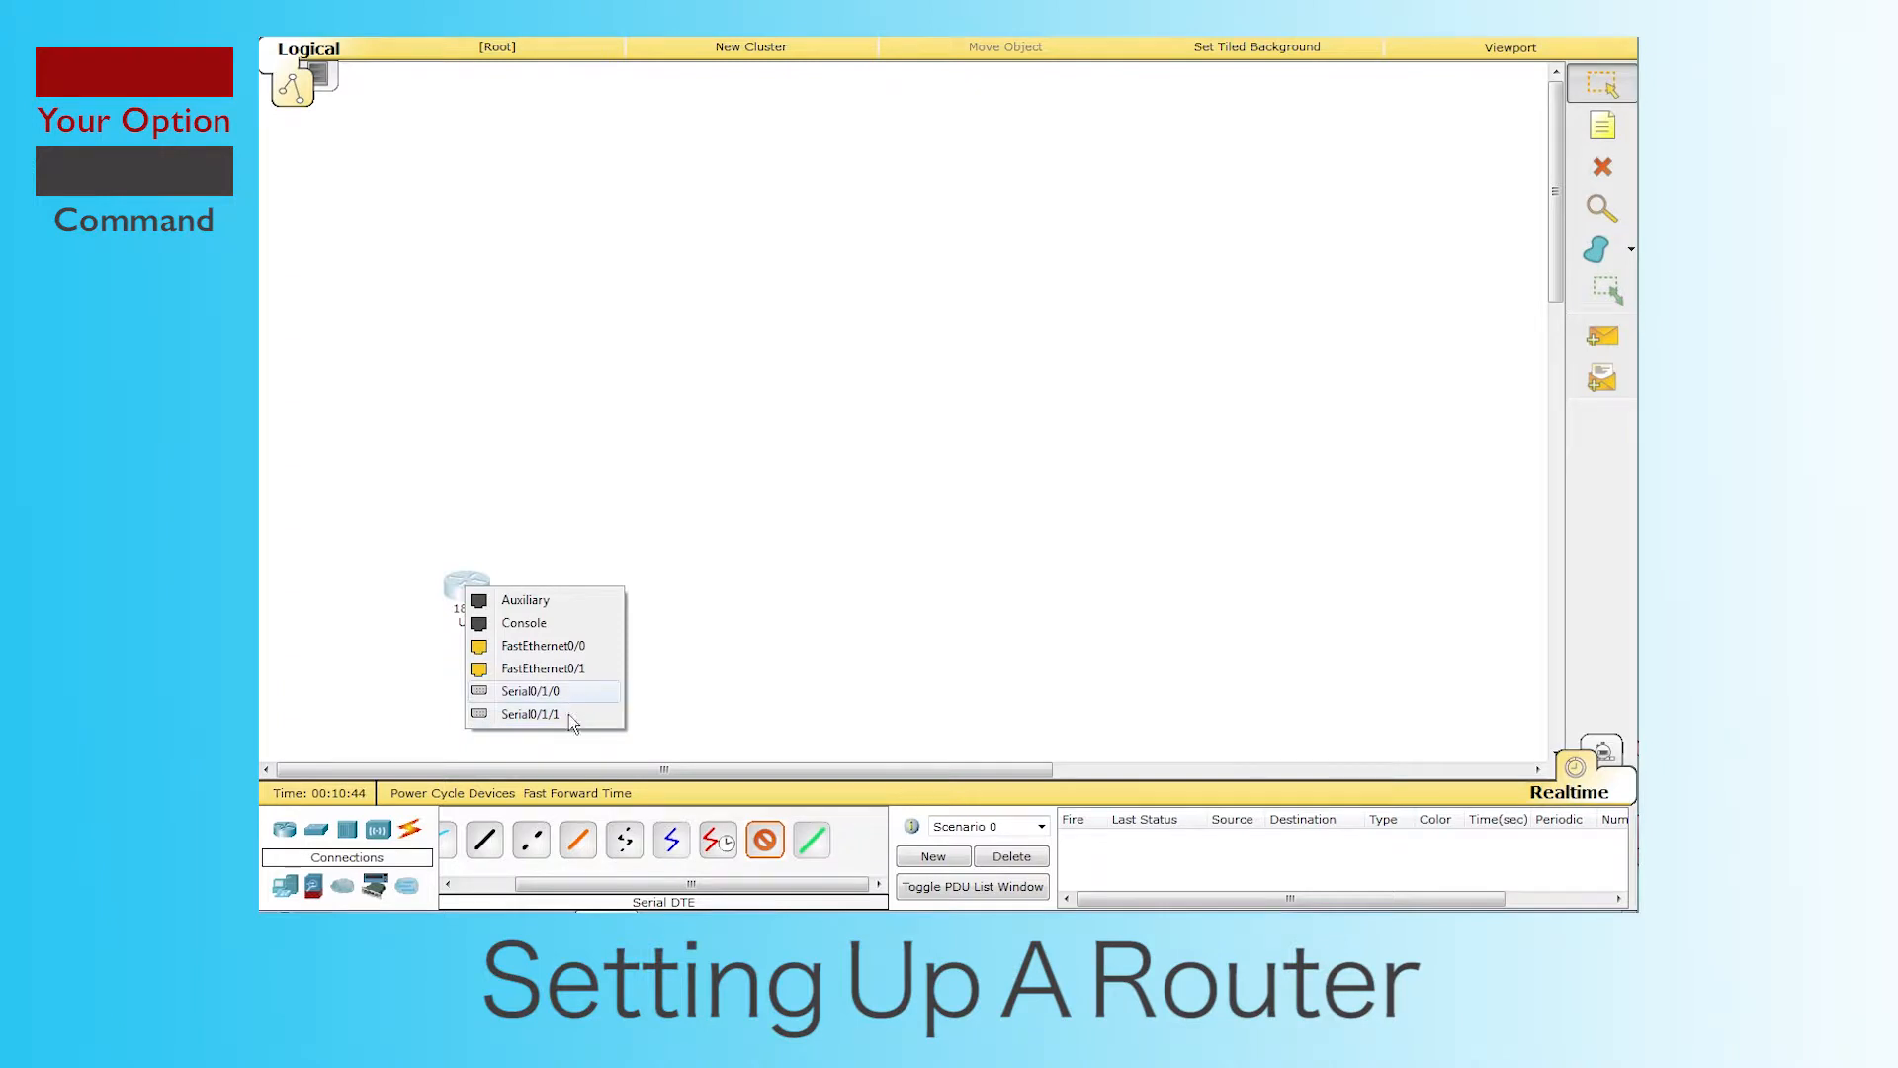
left_click(762, 715)
left_click(1603, 87)
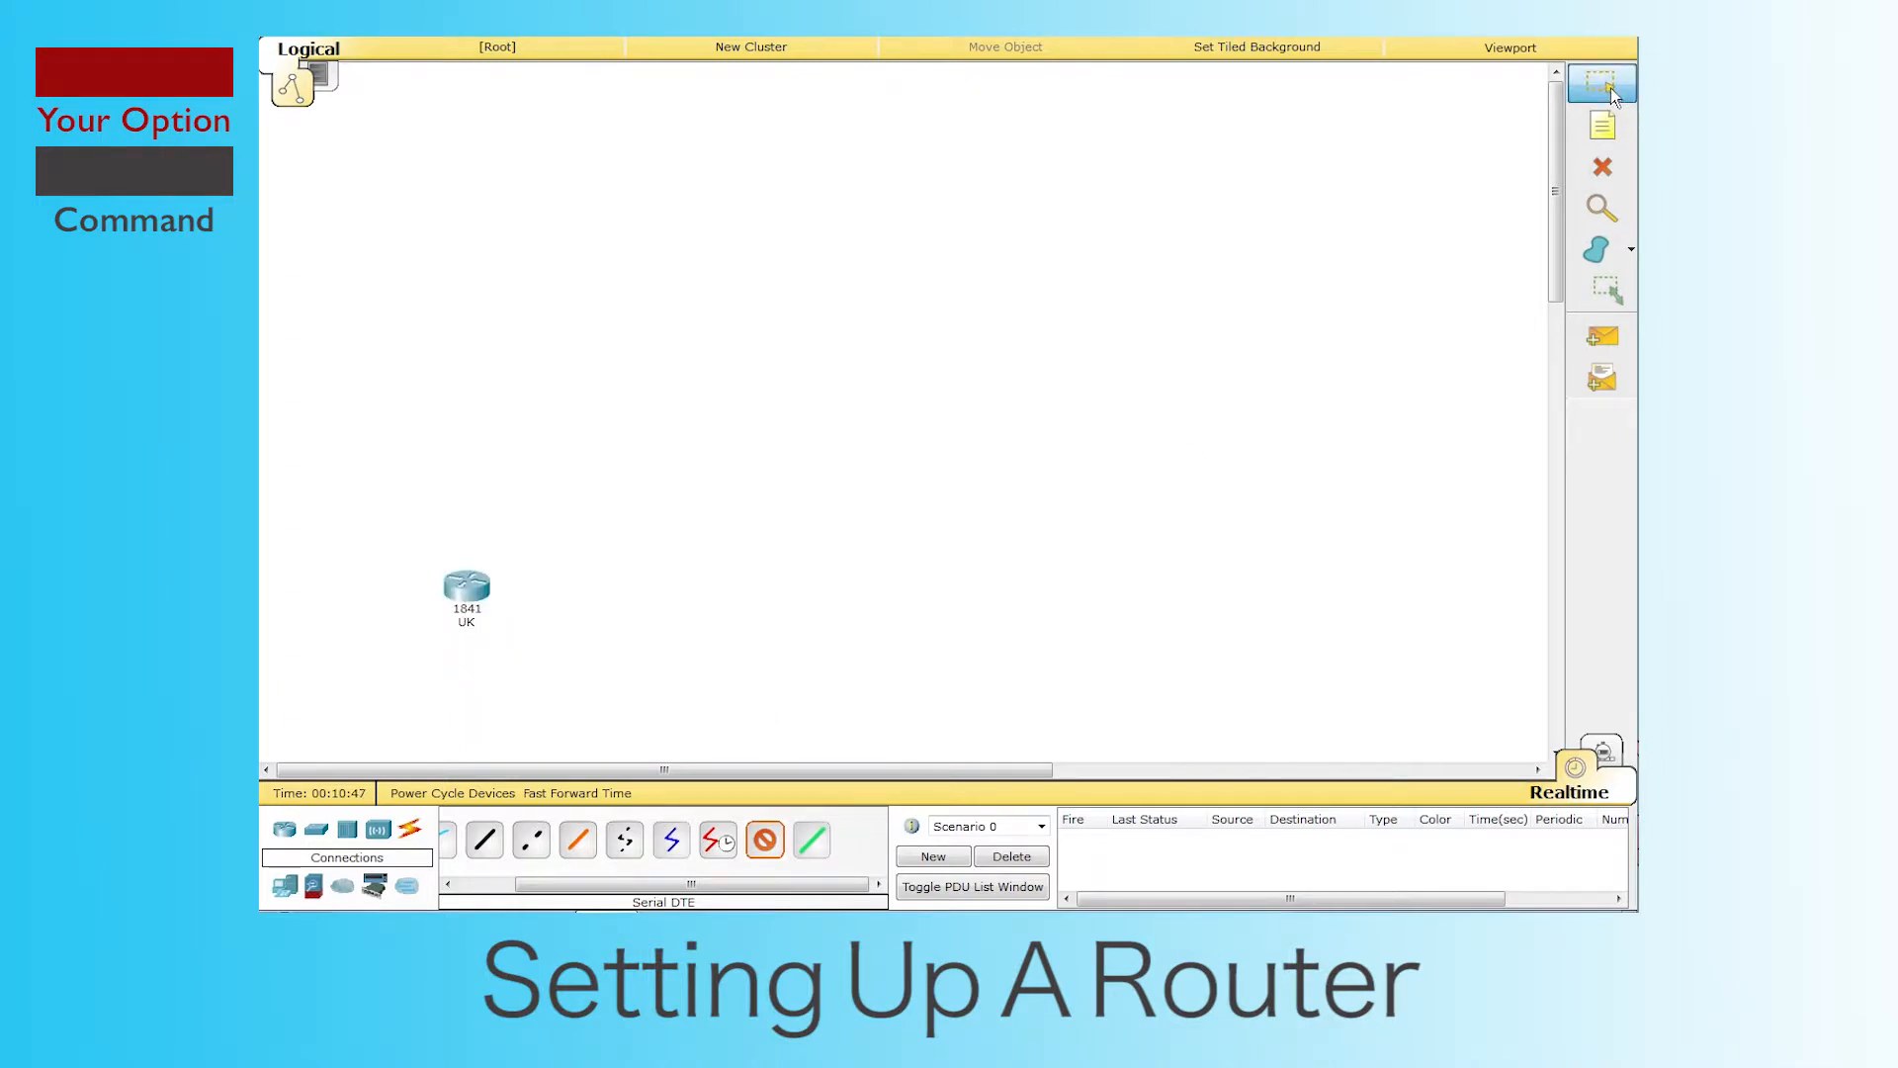
left_click(482, 592)
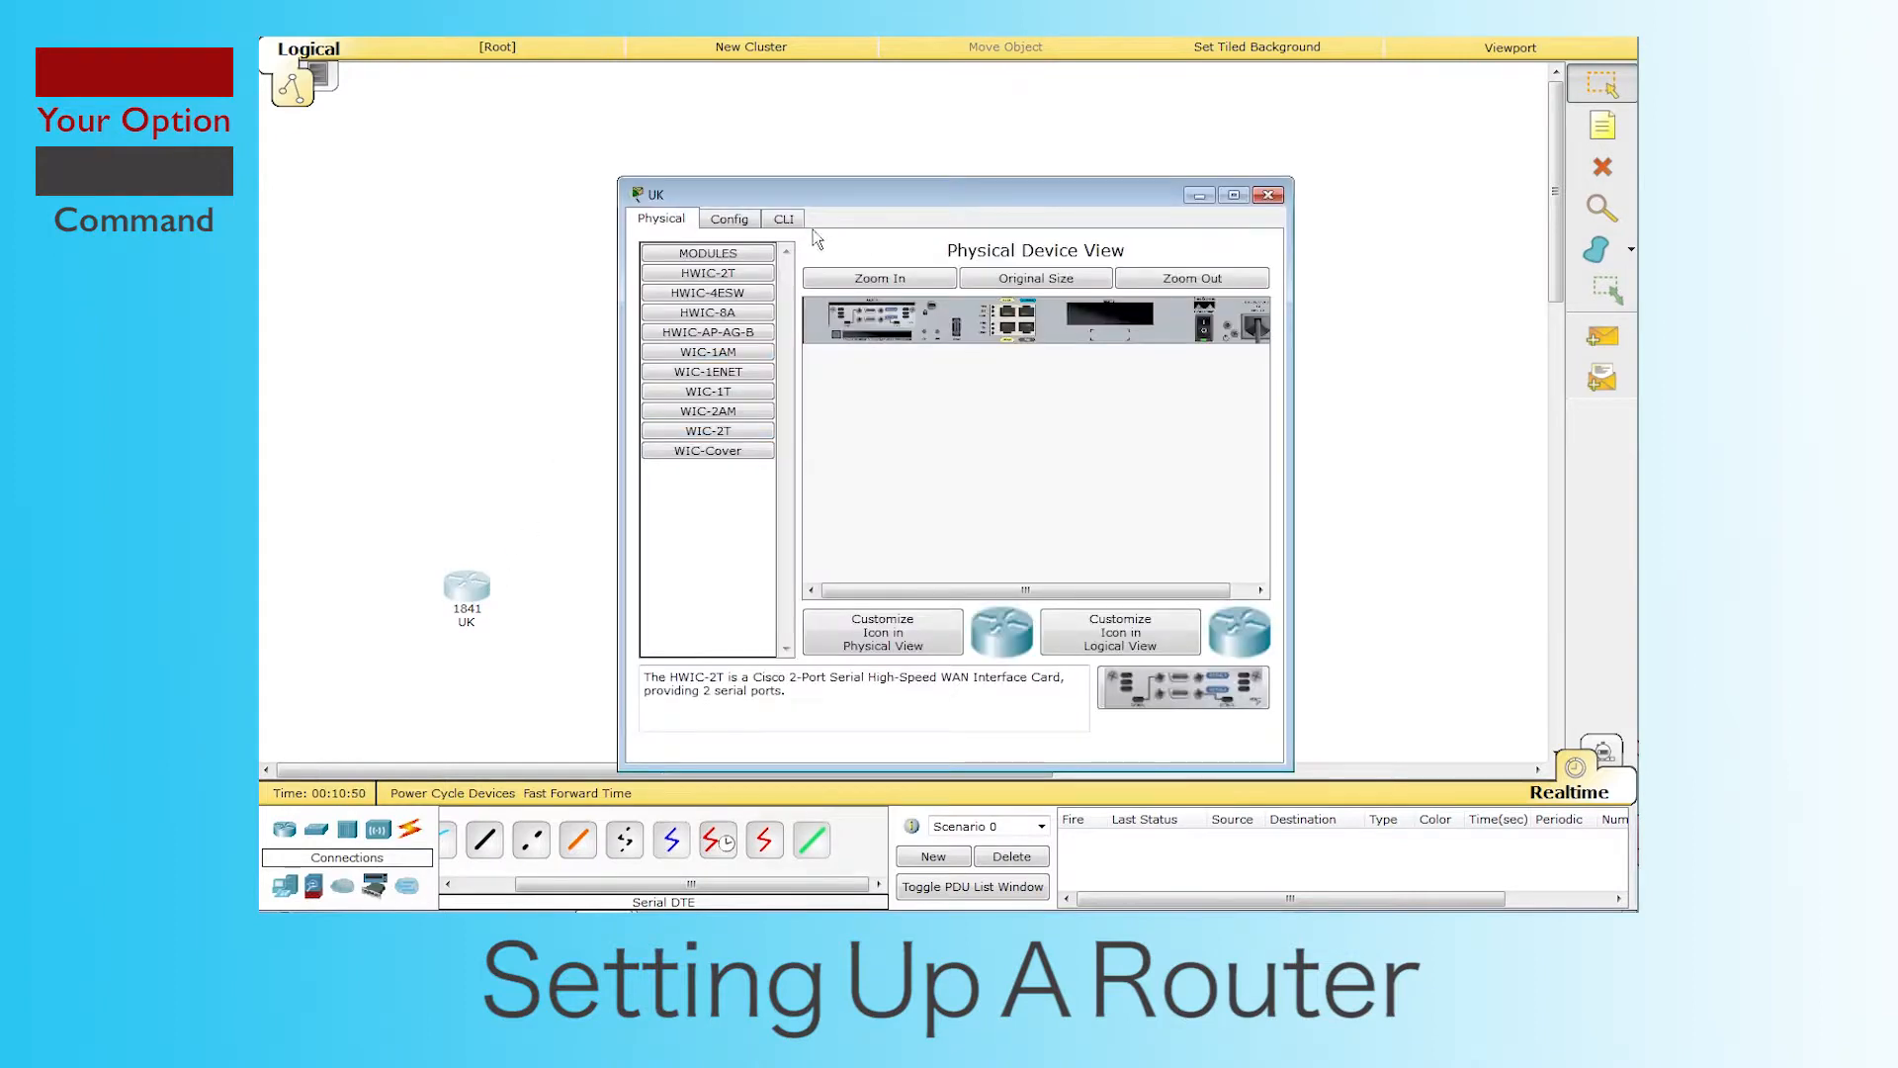
Step: In UK's CLI, answer no to the initial configuration dialog to reach Router>
left_click(783, 219)
left_click_drag(870, 184, 811, 105)
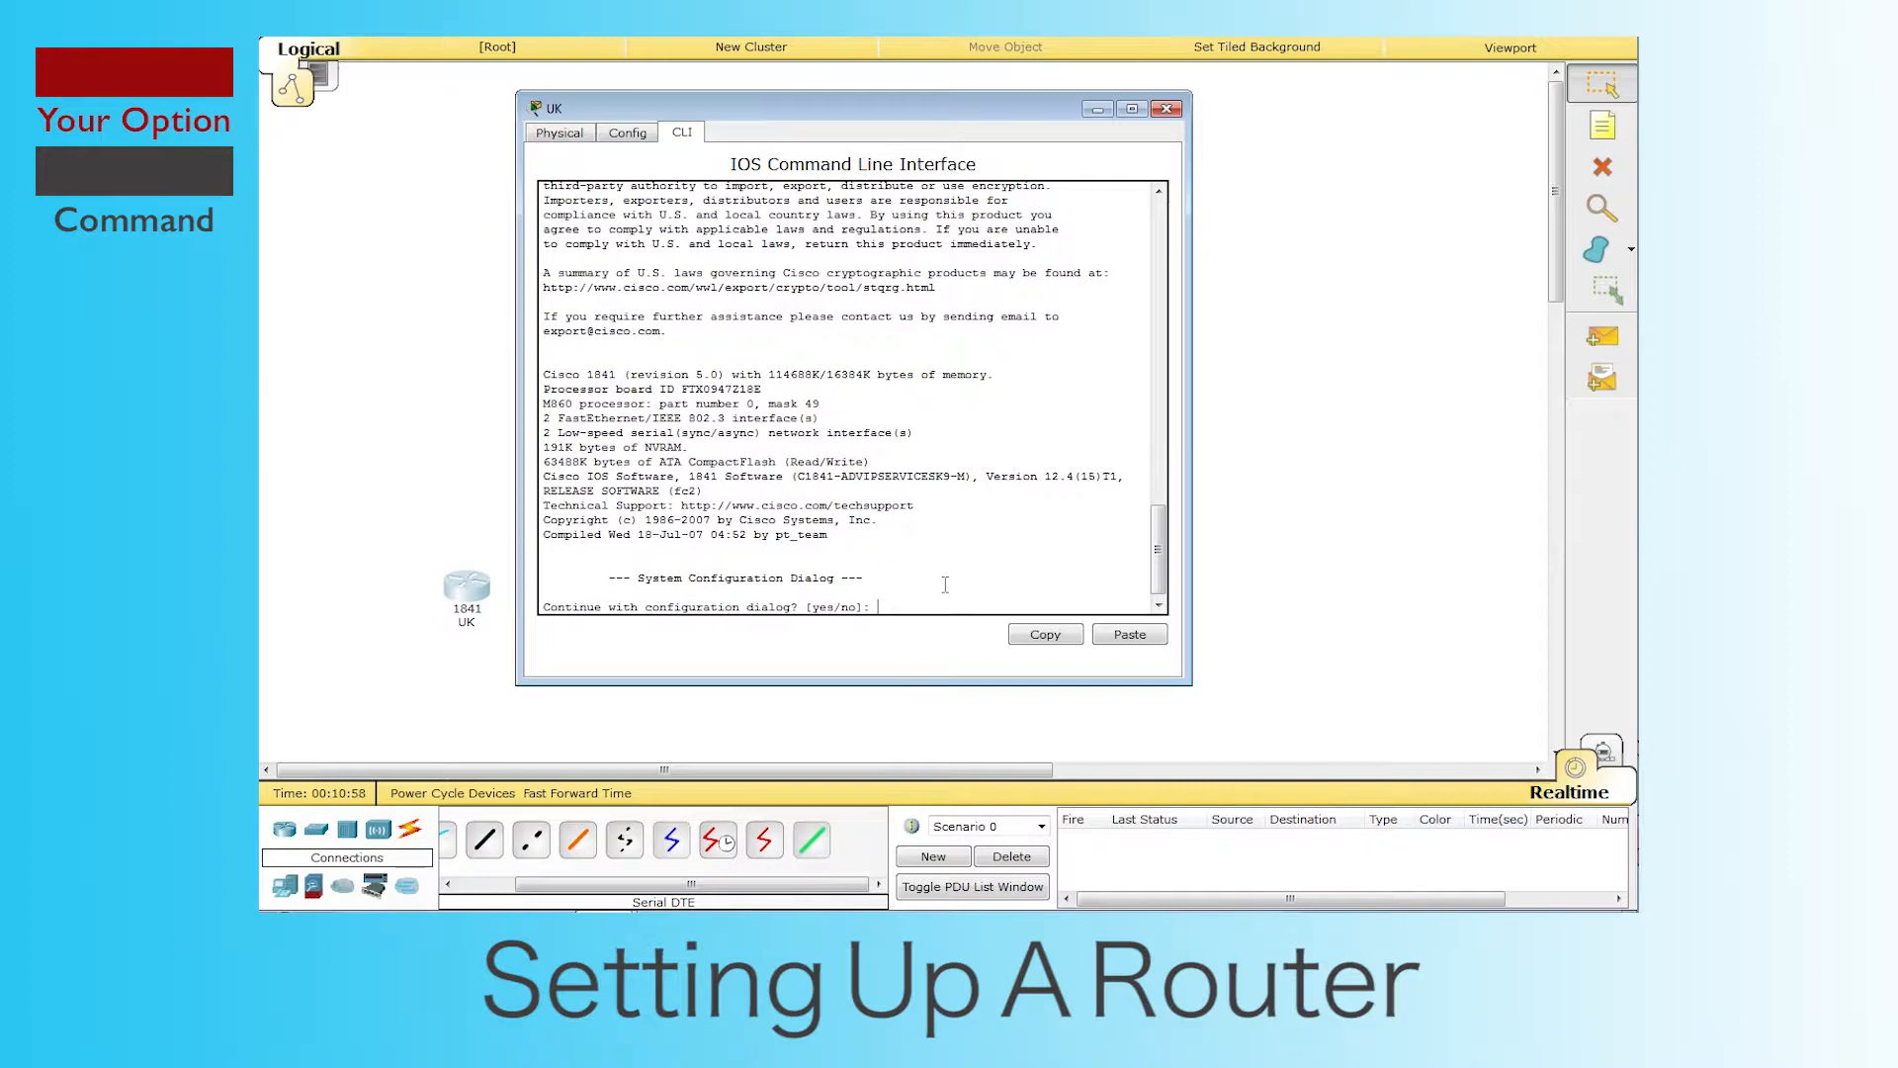
type("no")
key("Return")
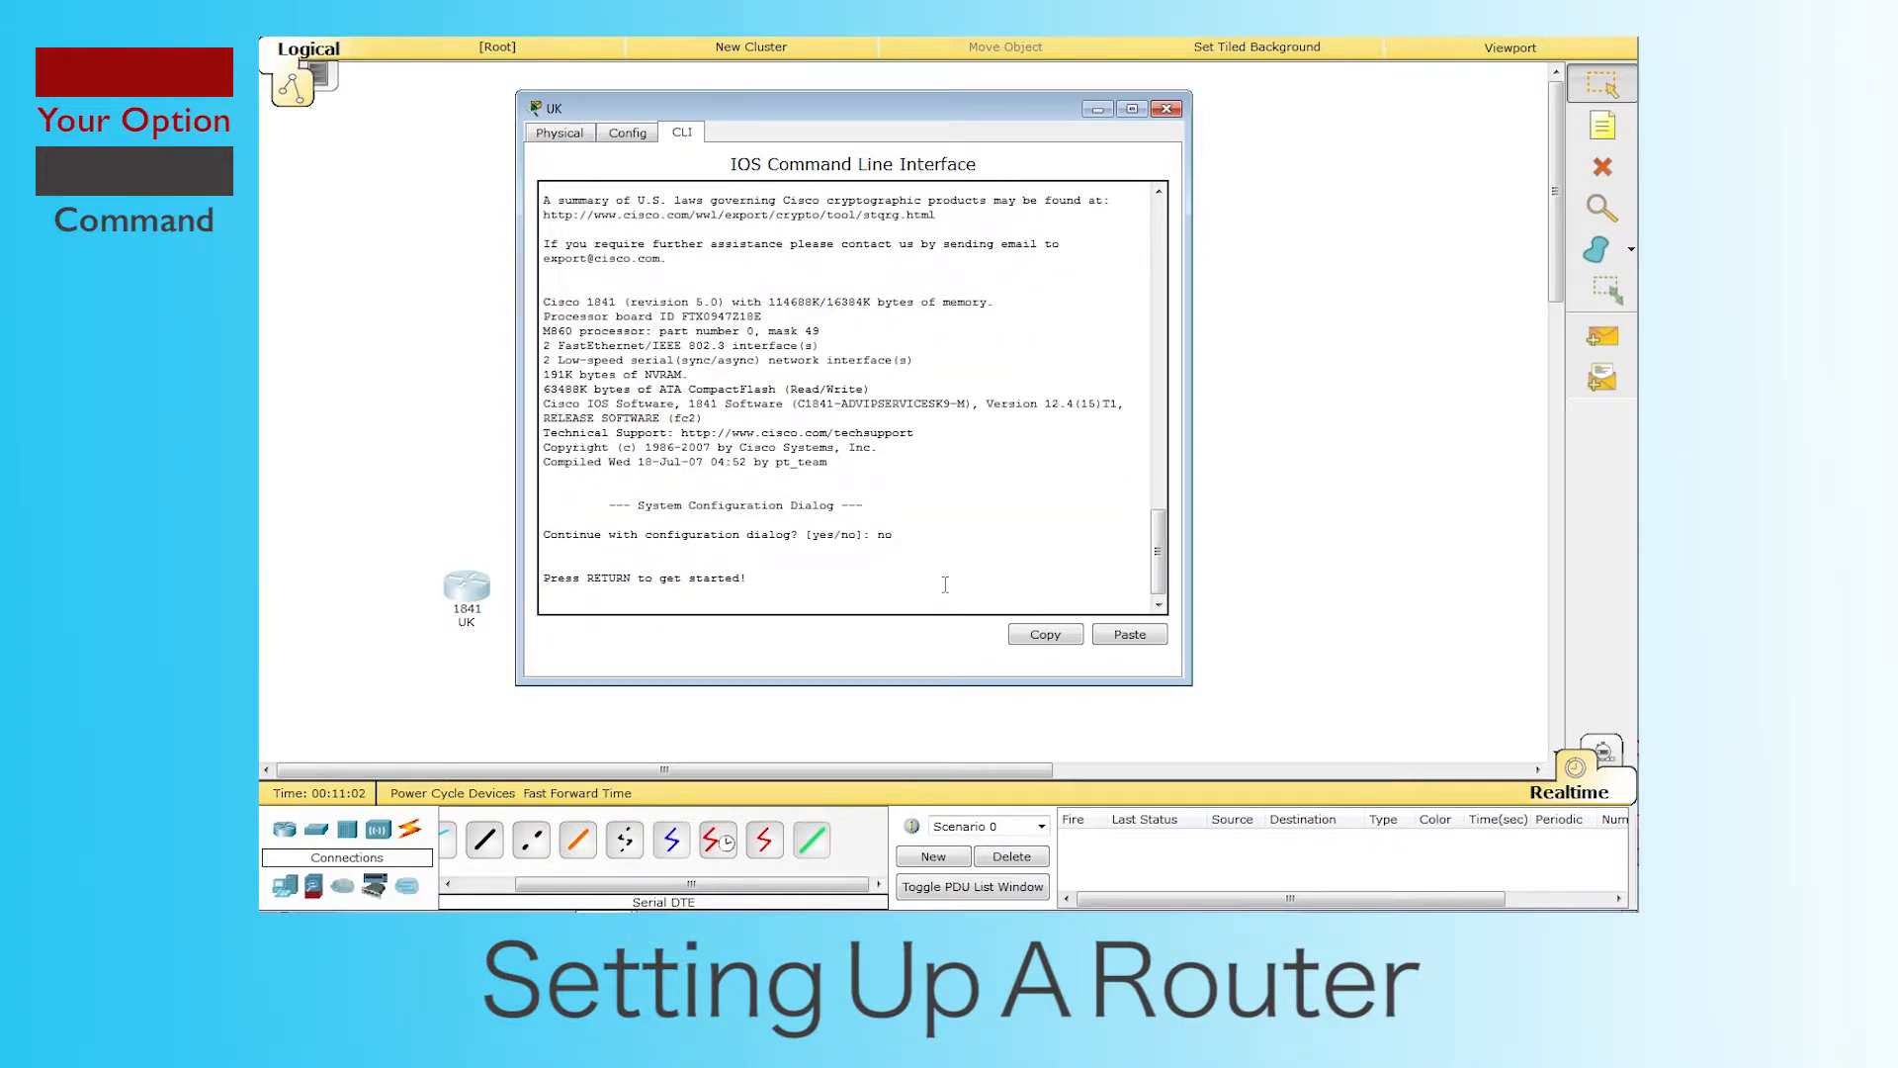
key("Return")
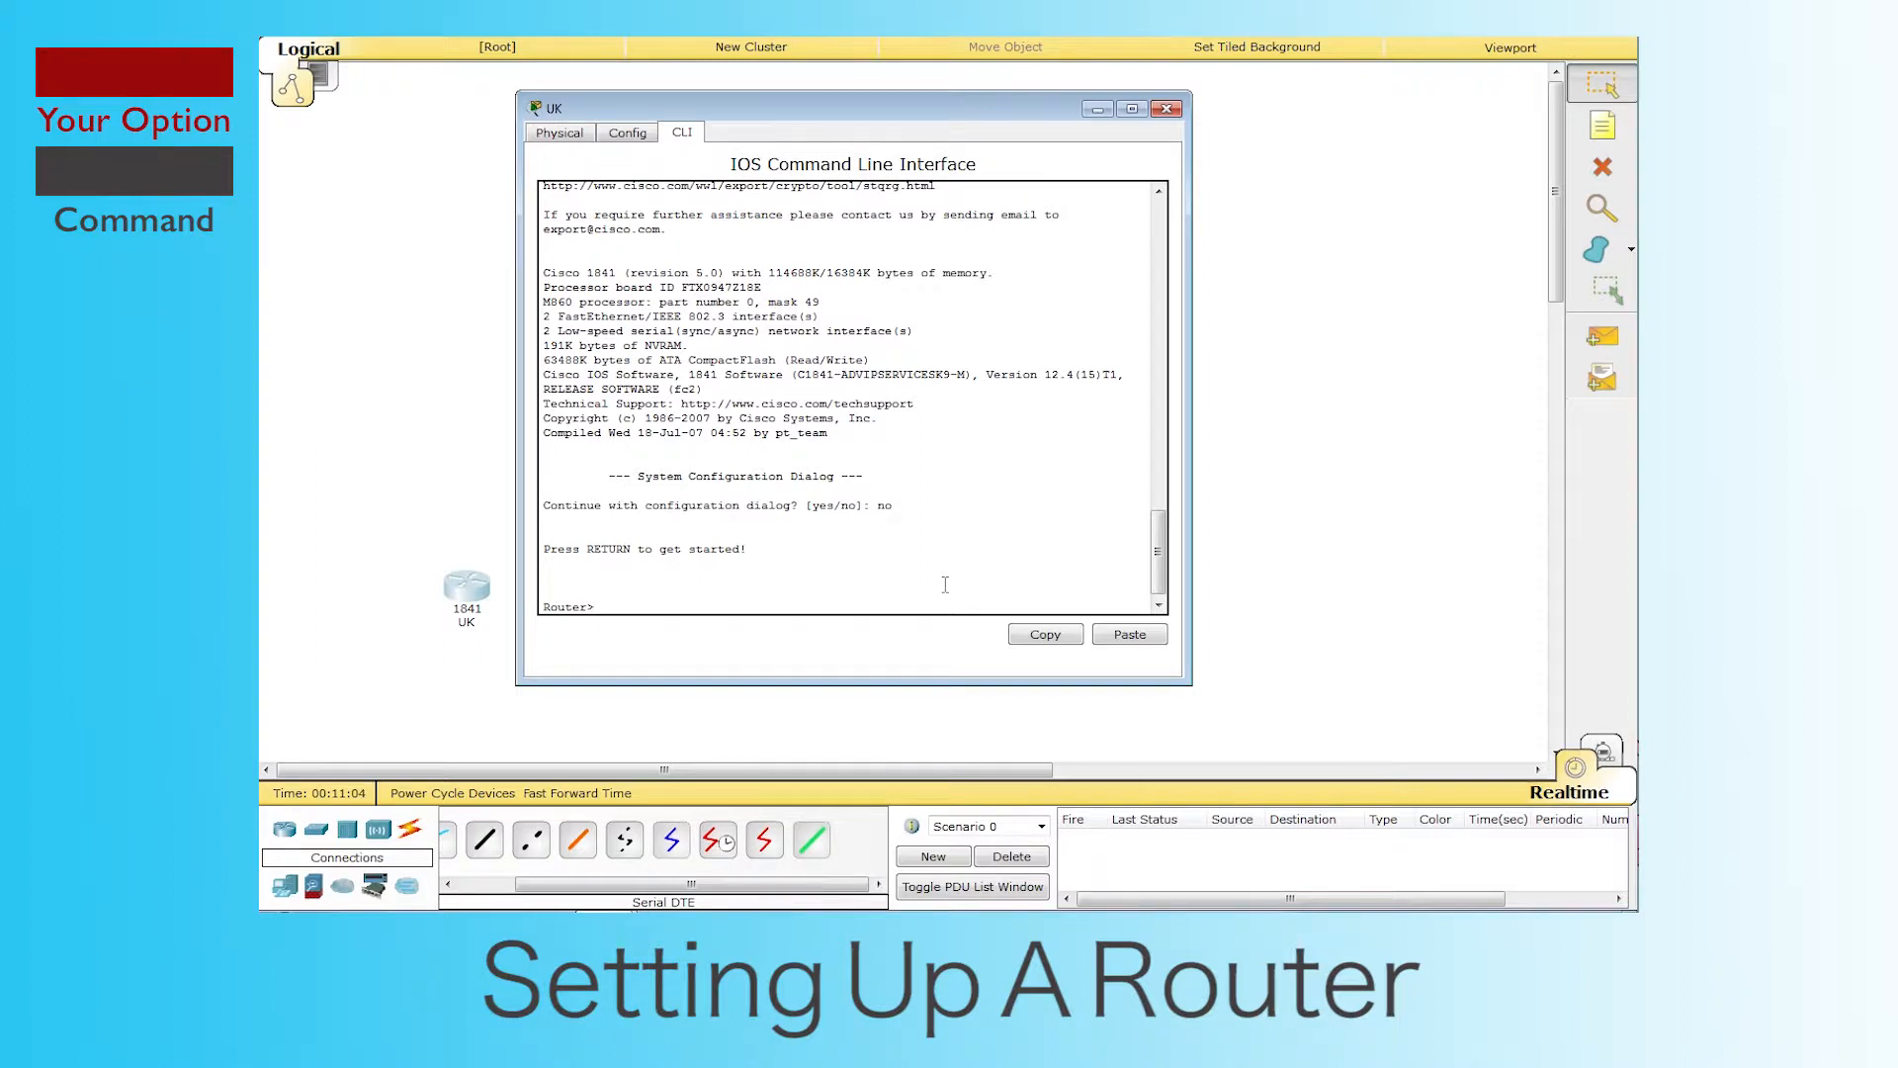
left_click_drag(594, 610, 541, 610)
left_click(673, 586)
left_click(634, 610)
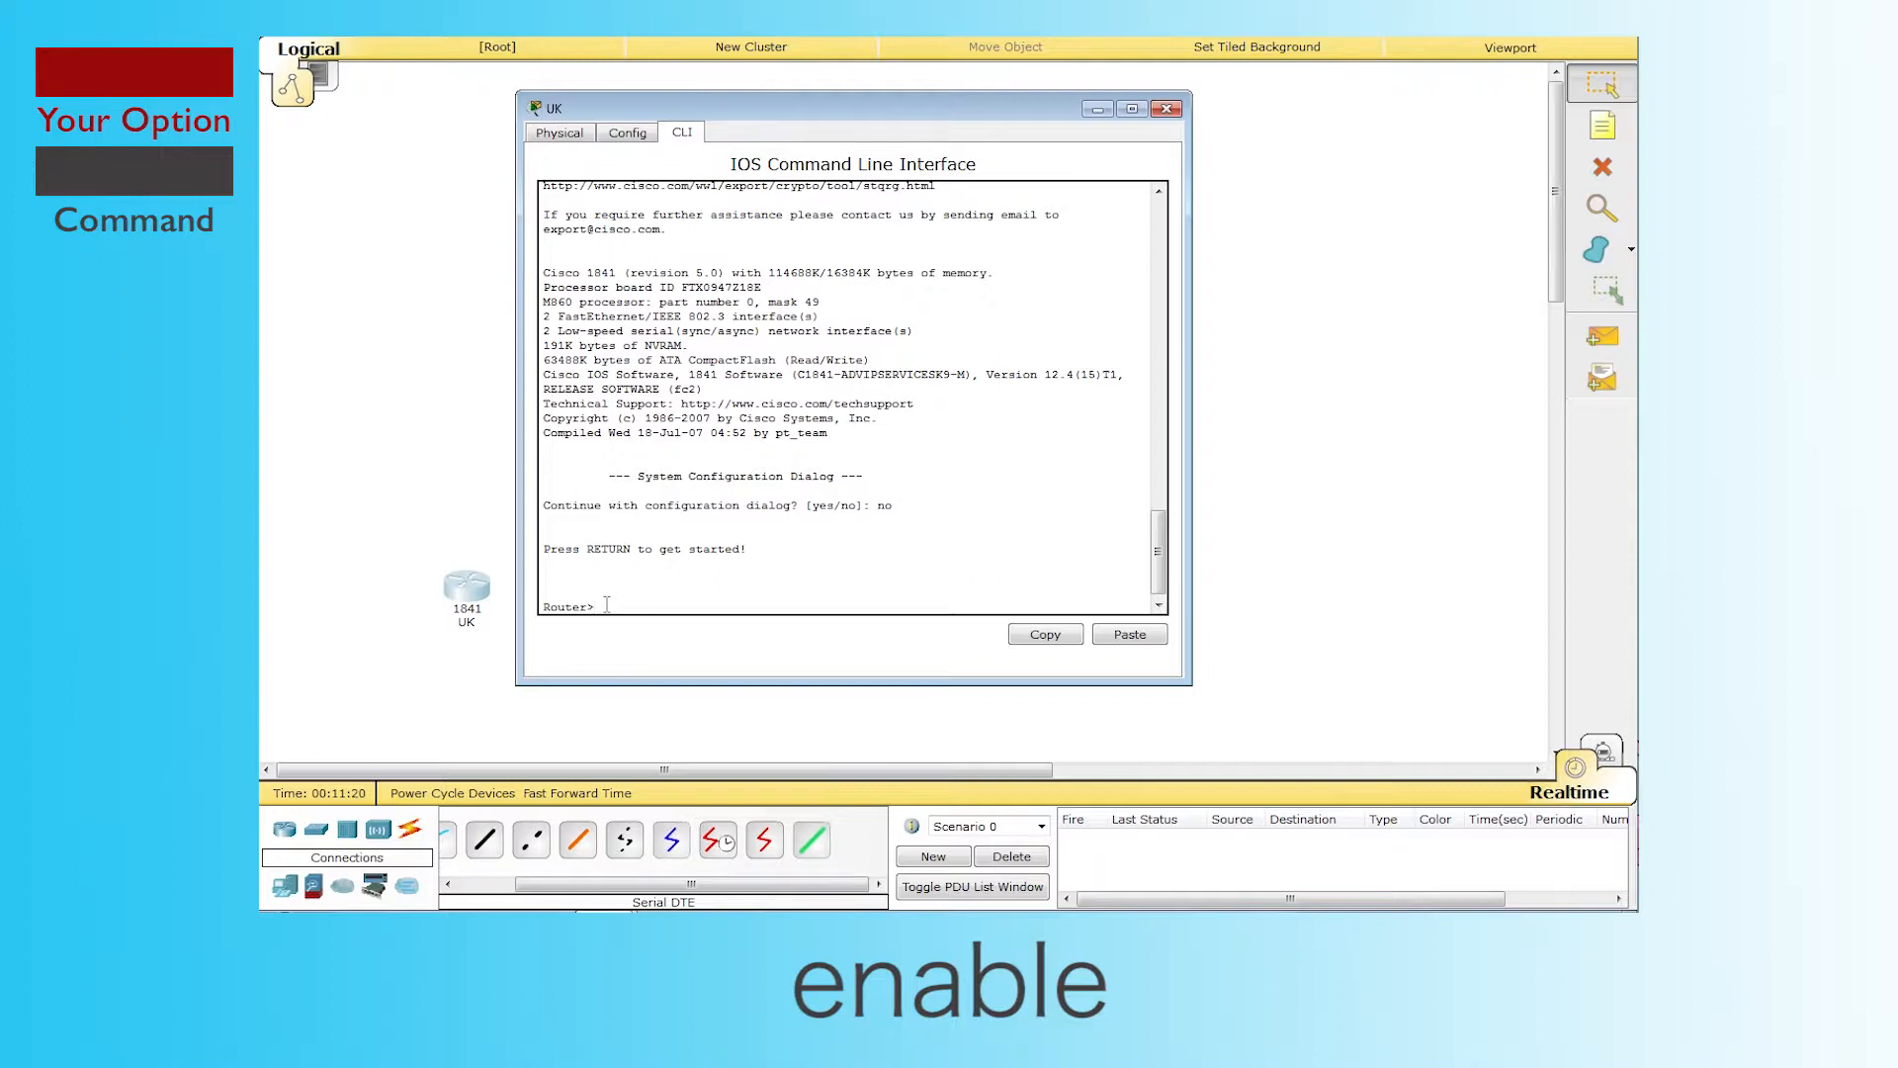
Step: Run enable, config t and hostname UK so the prompt reads UK(config)#
type("enable")
key("Return")
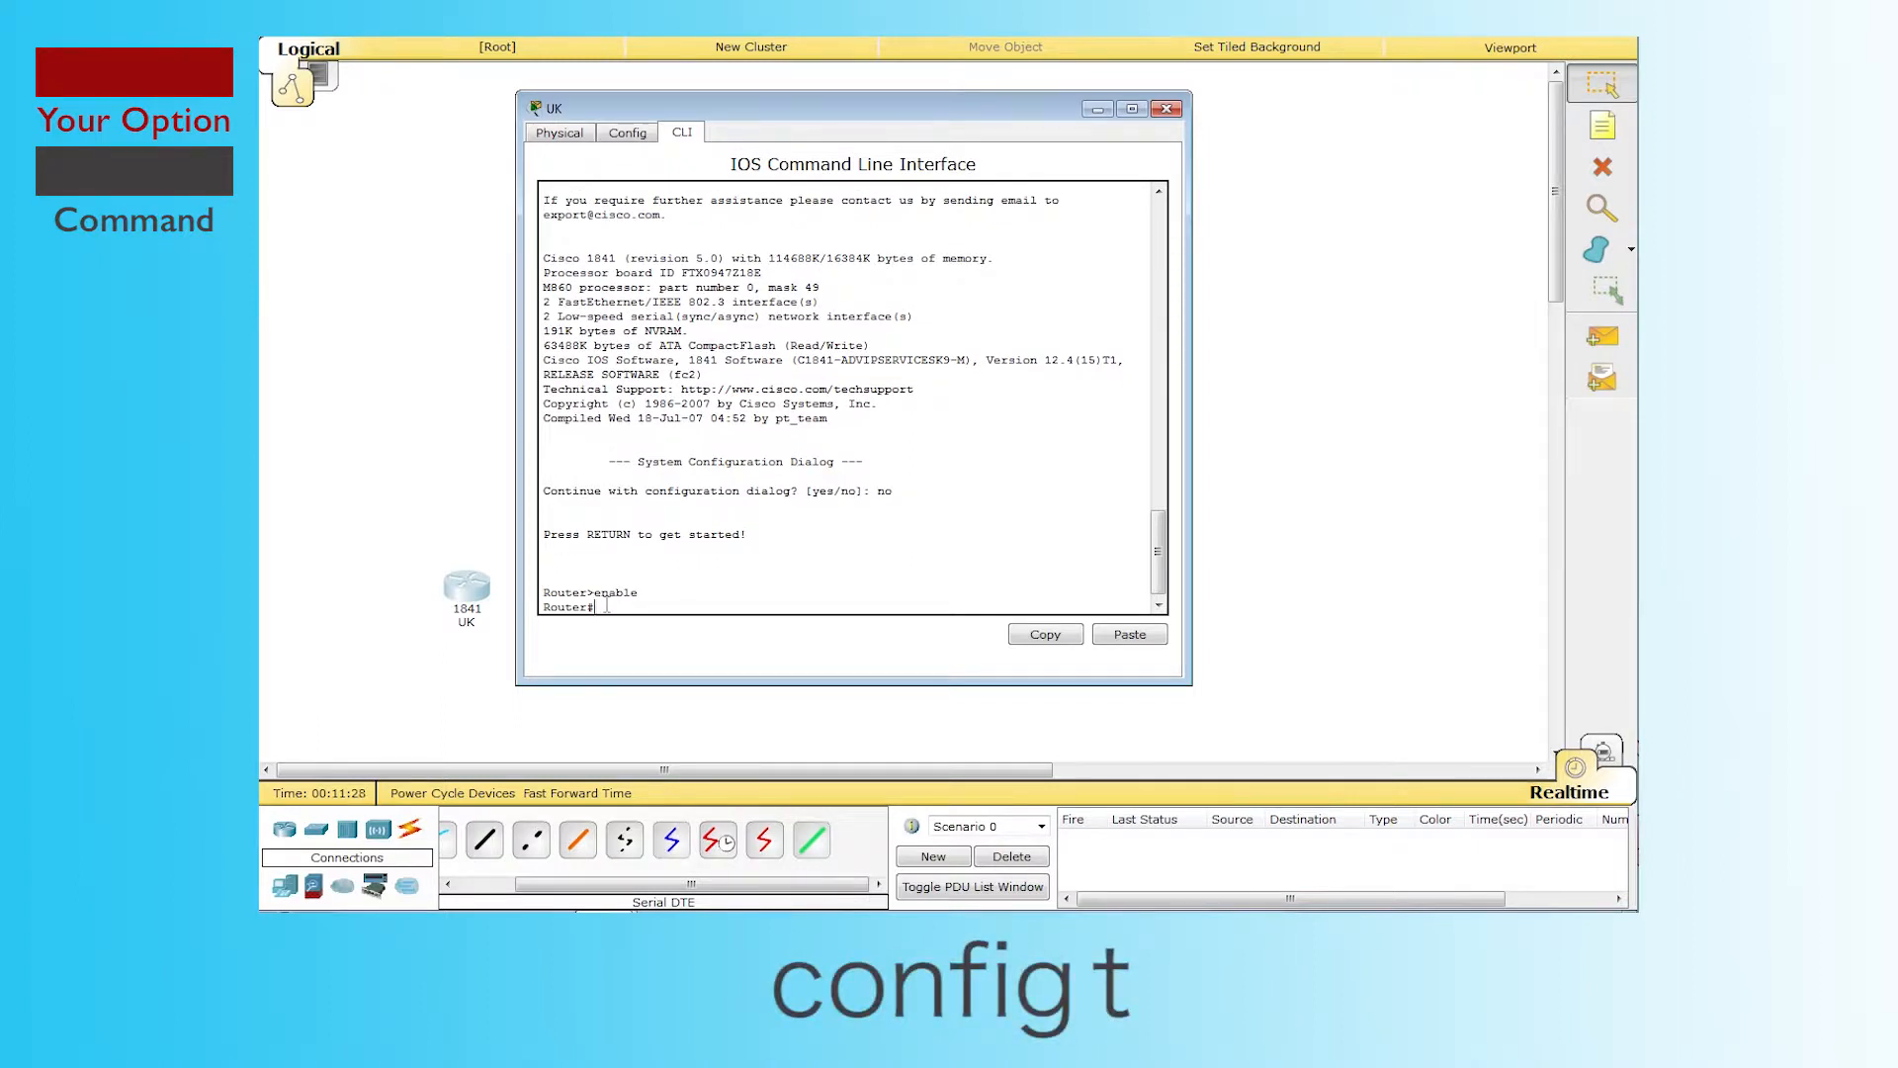
type("config t")
key("Return")
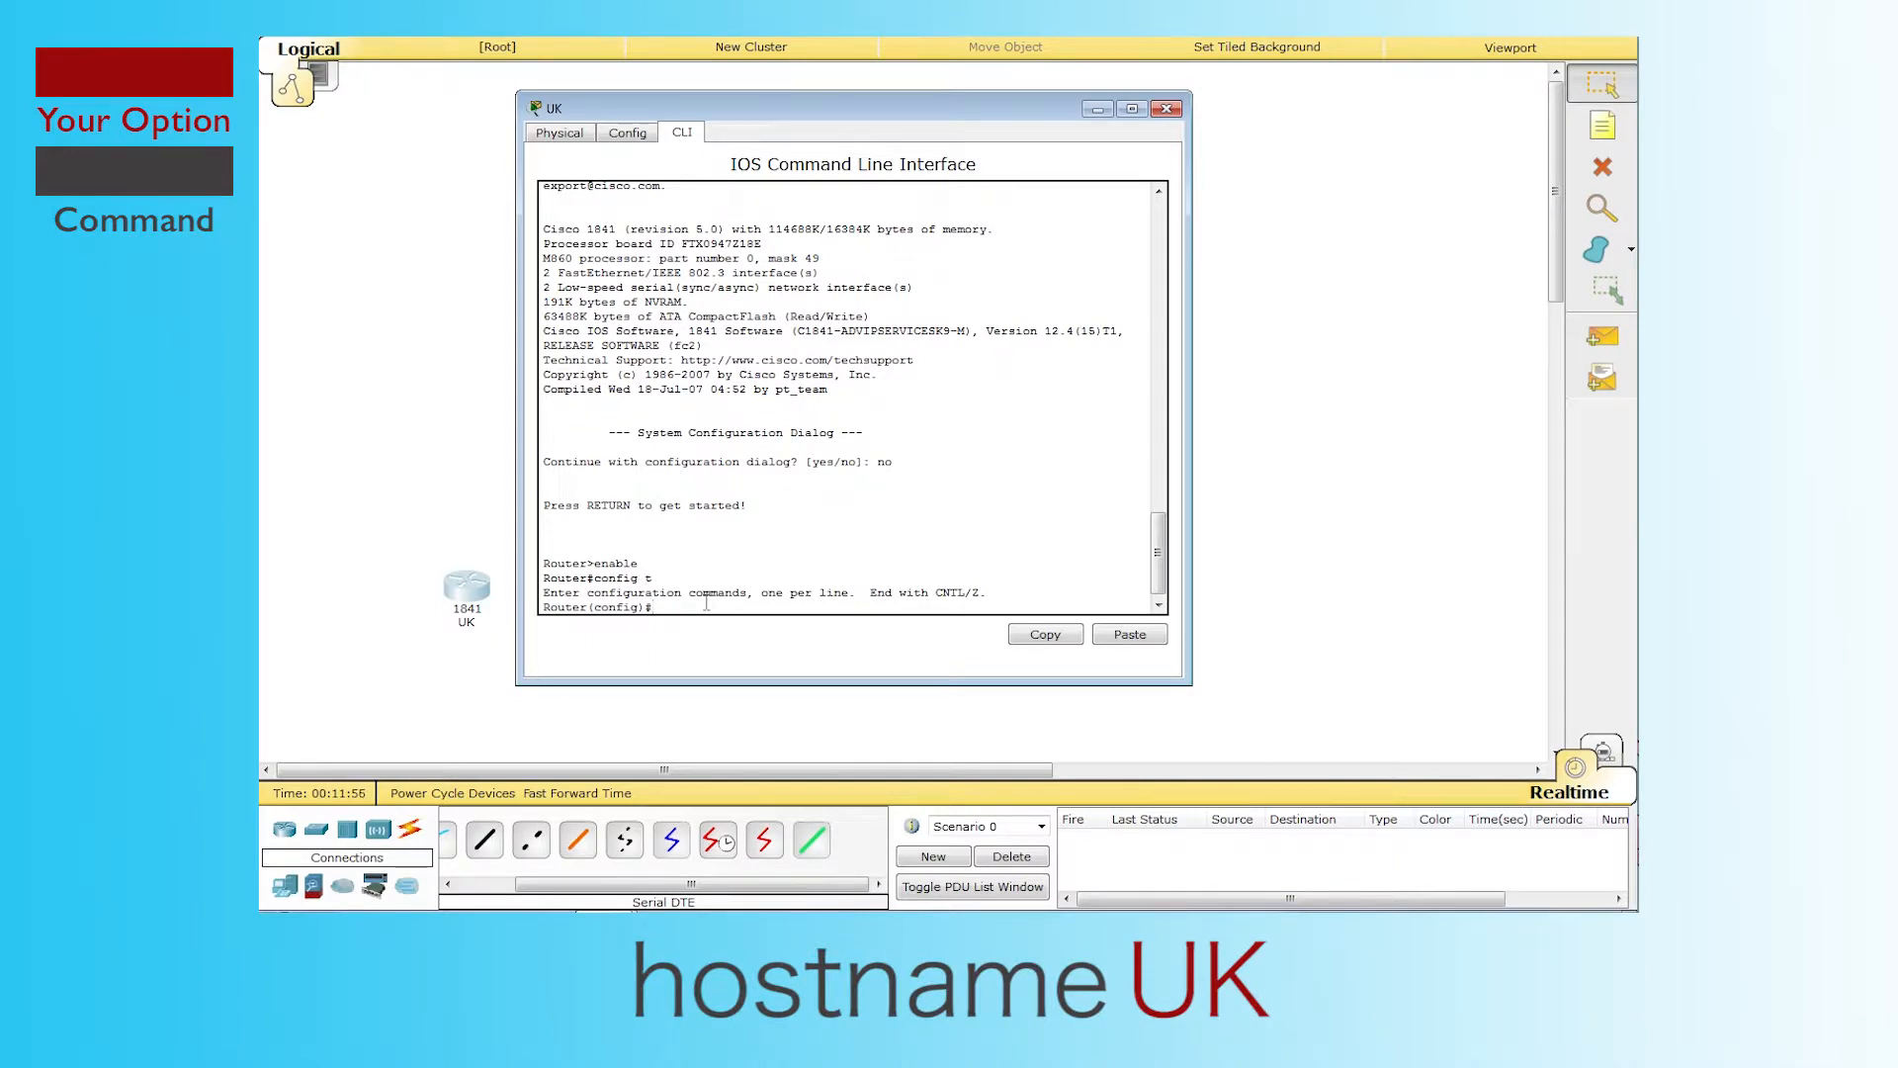
type("hostname UK")
key("Return")
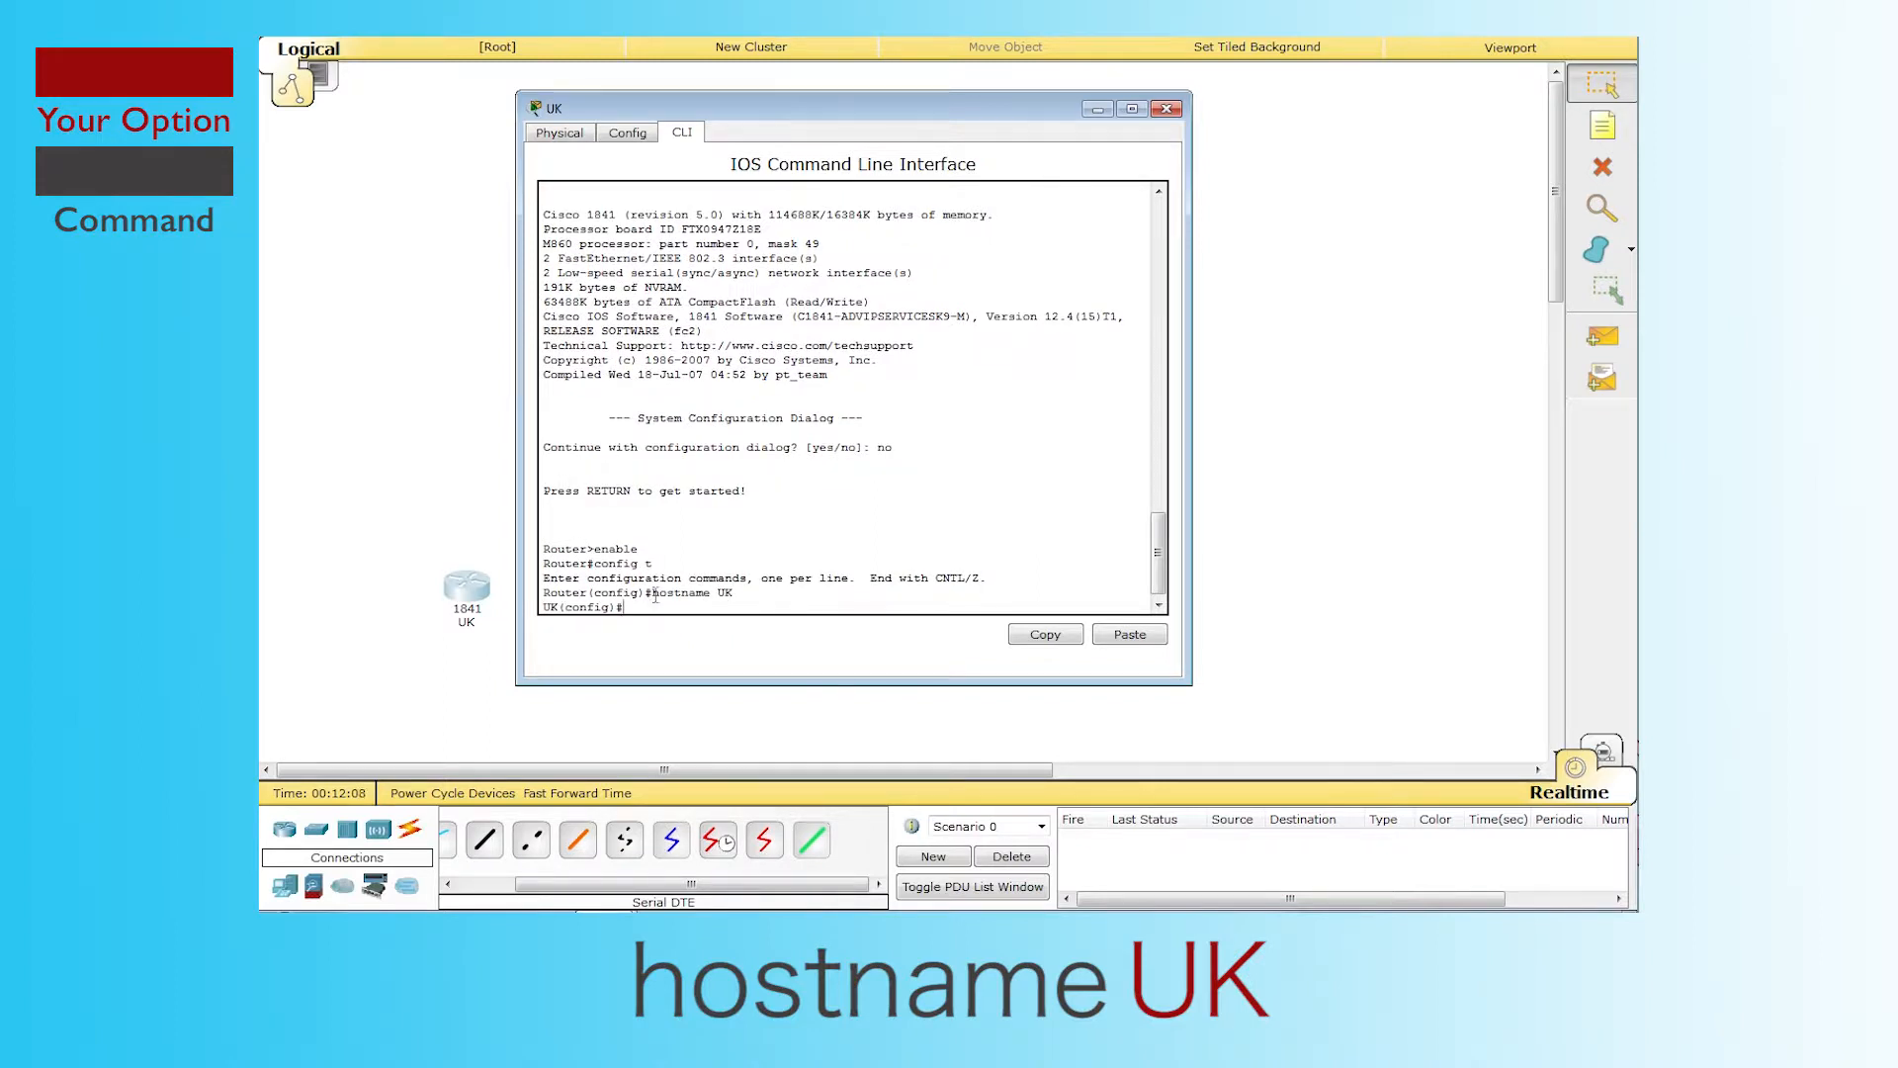
left_click_drag(614, 609, 547, 617)
left_click(656, 610)
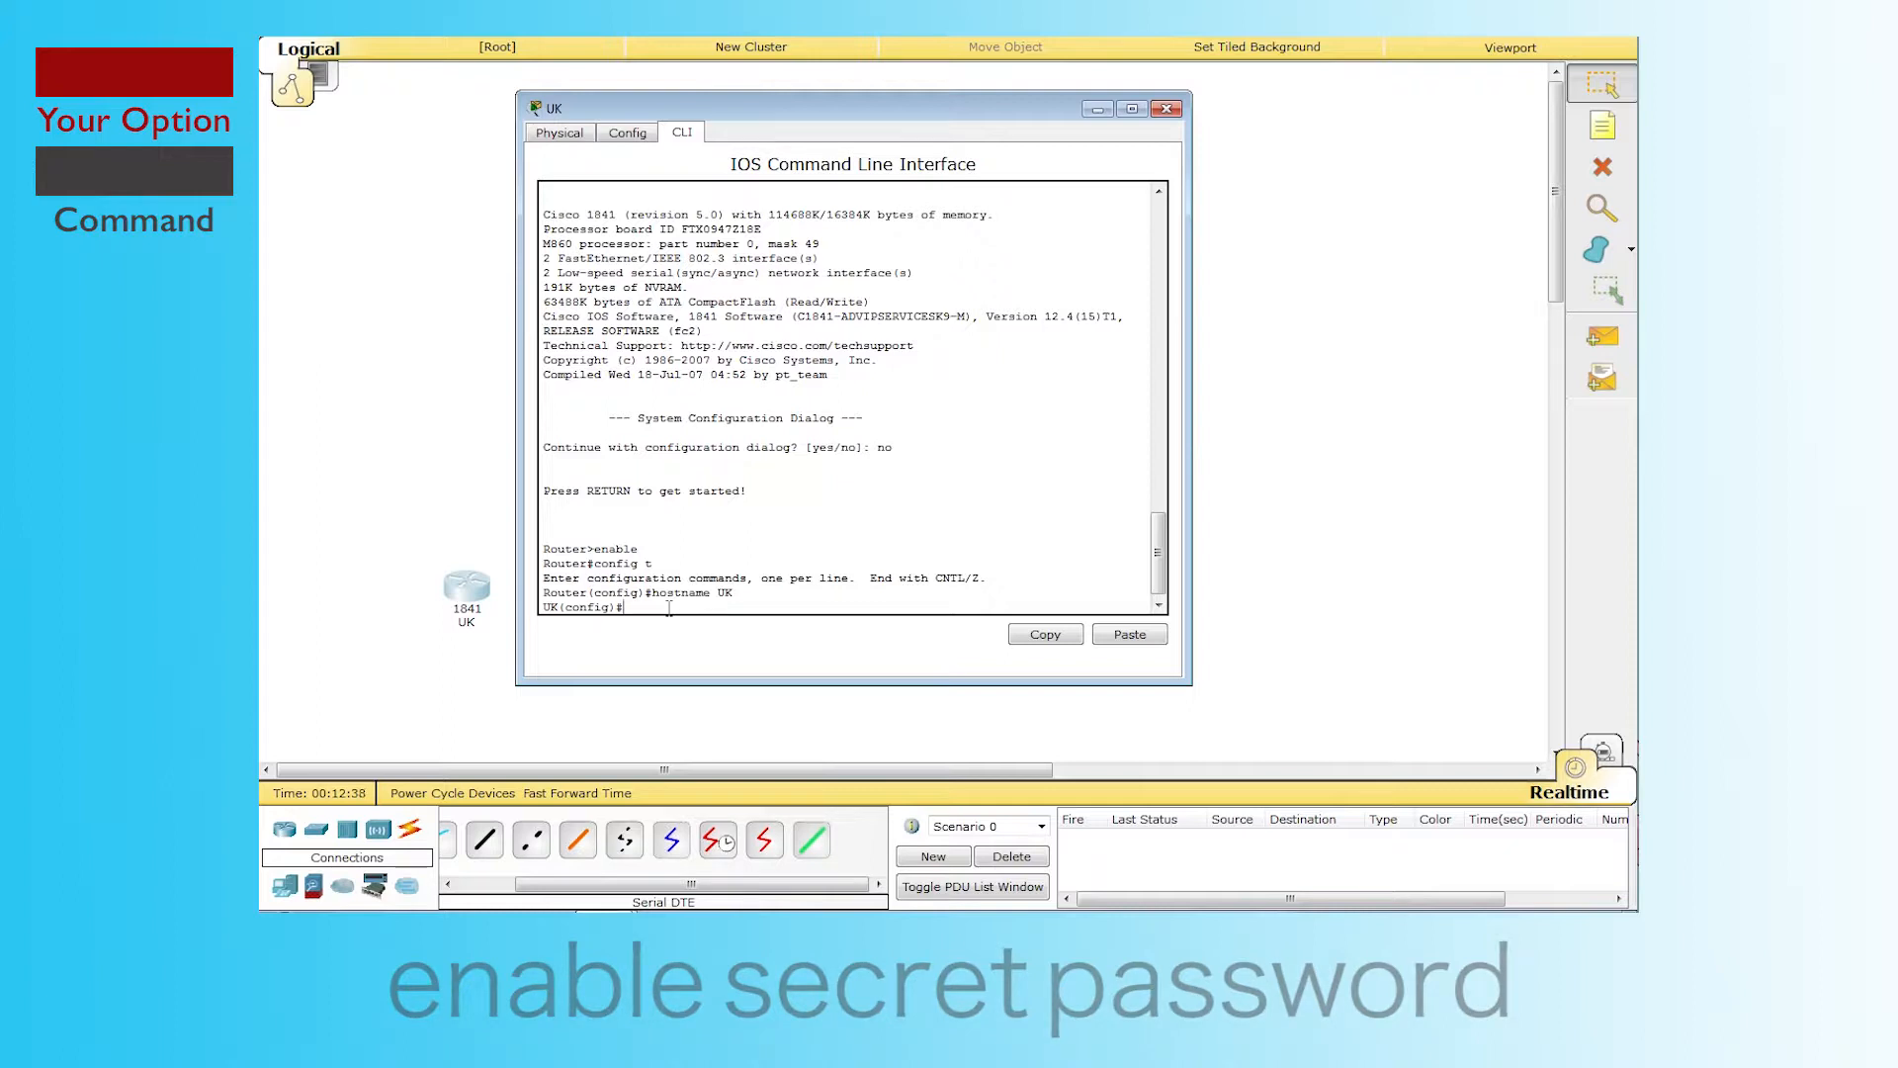
Step: Set the enable secret password, retrying after the misspelled 'enable secert' command is rejected
type("enable secert password")
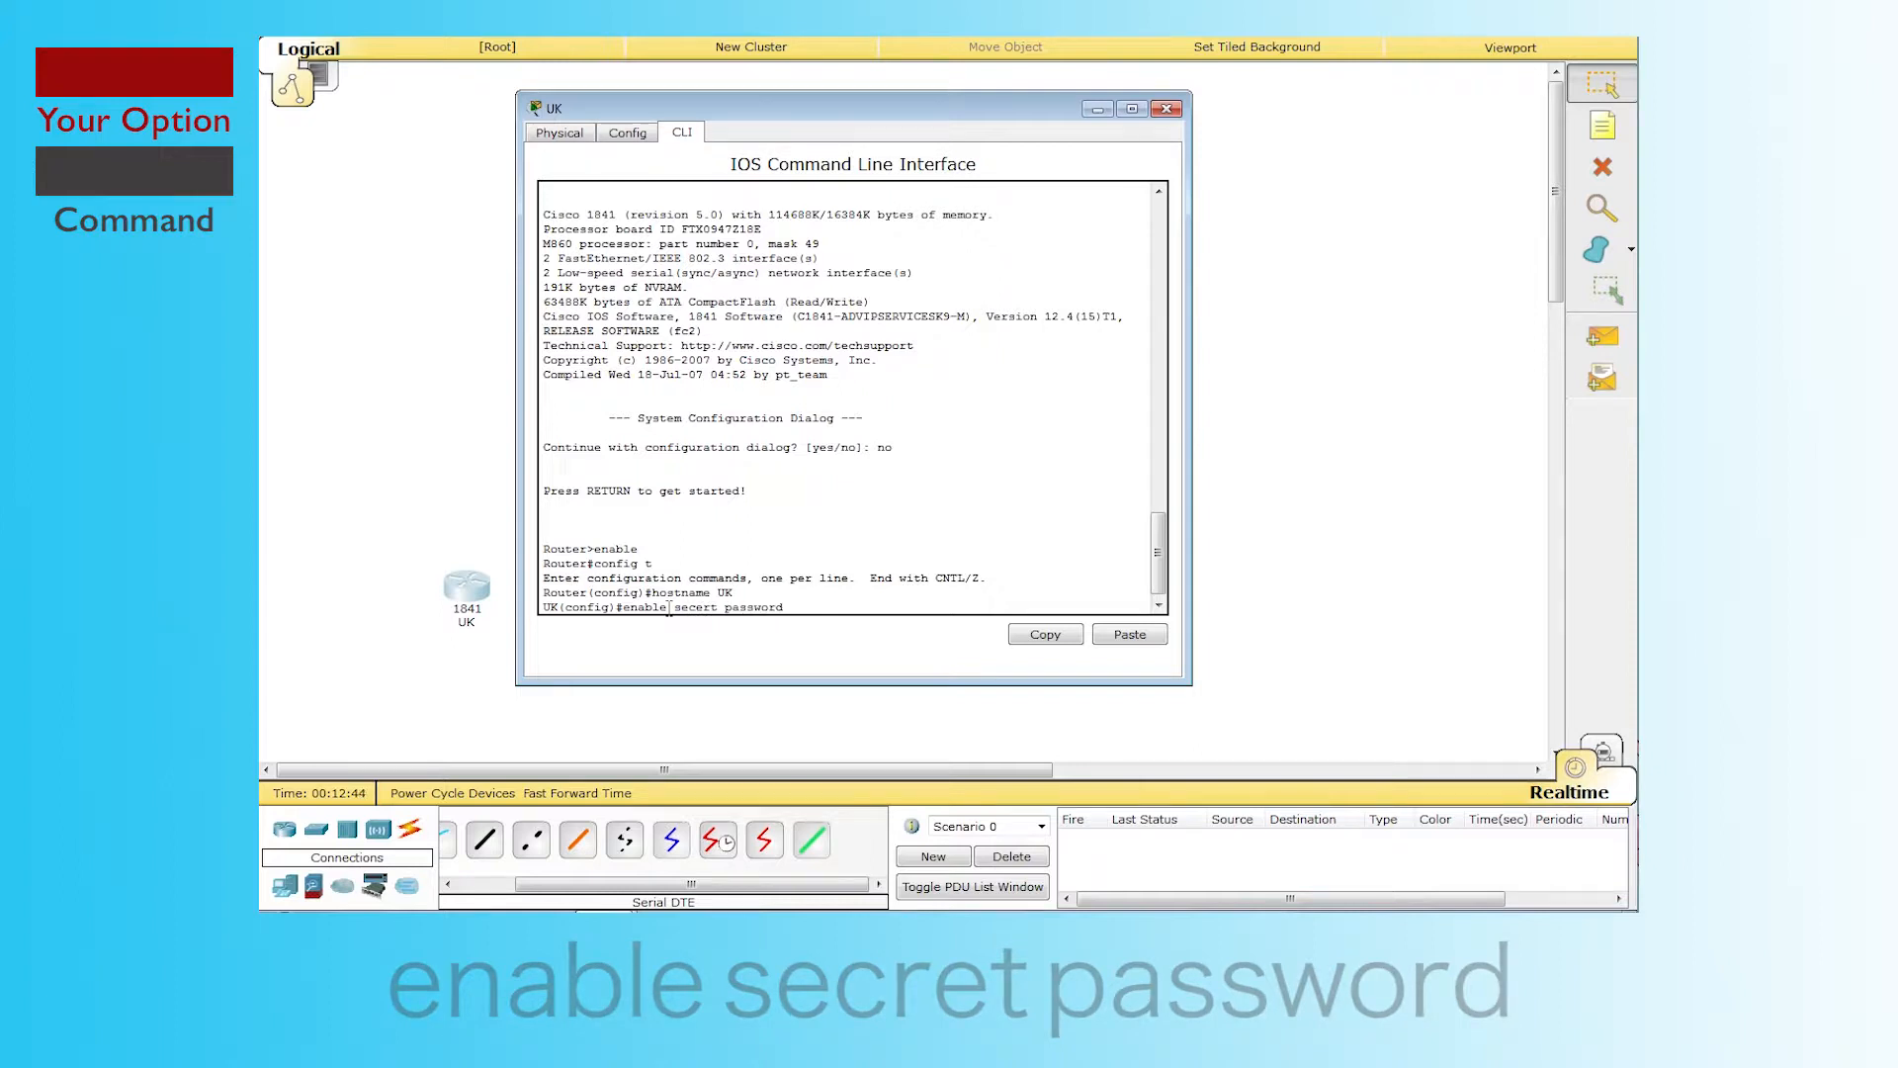
key("Return")
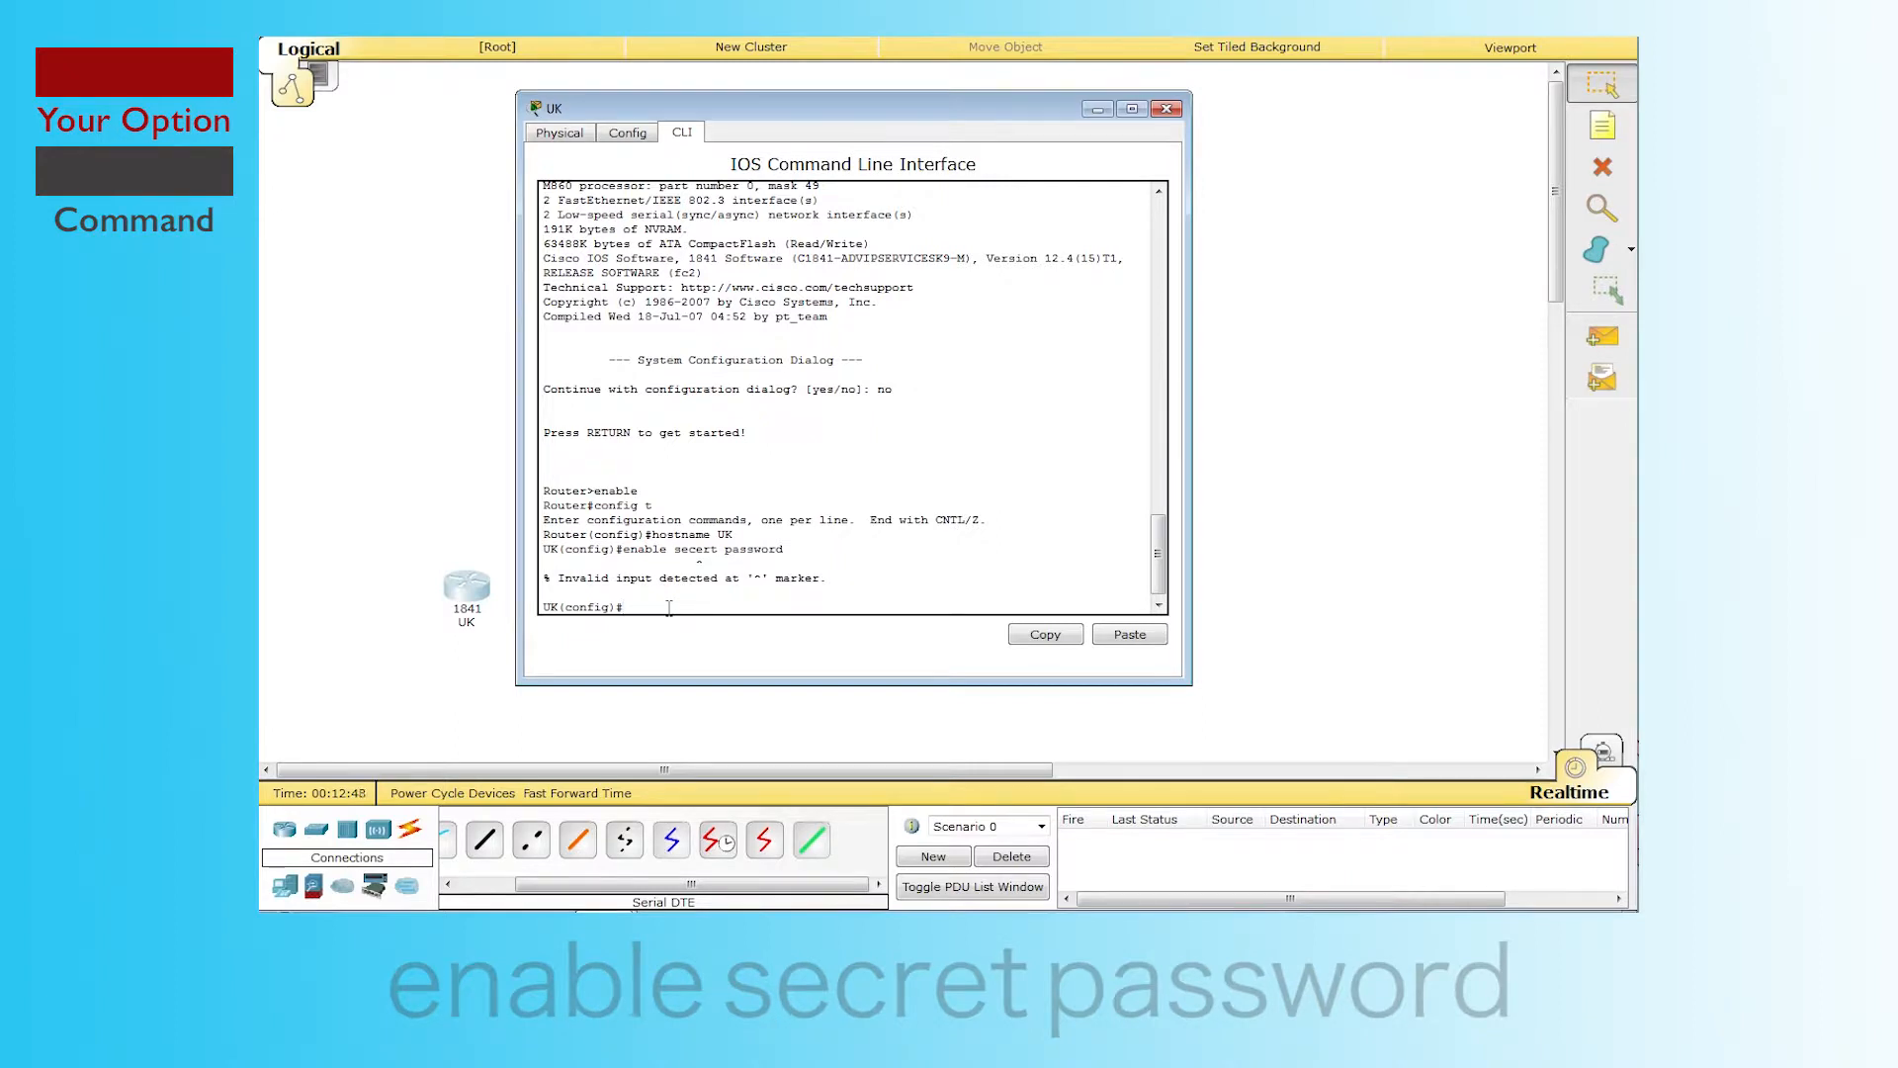
type("enable")
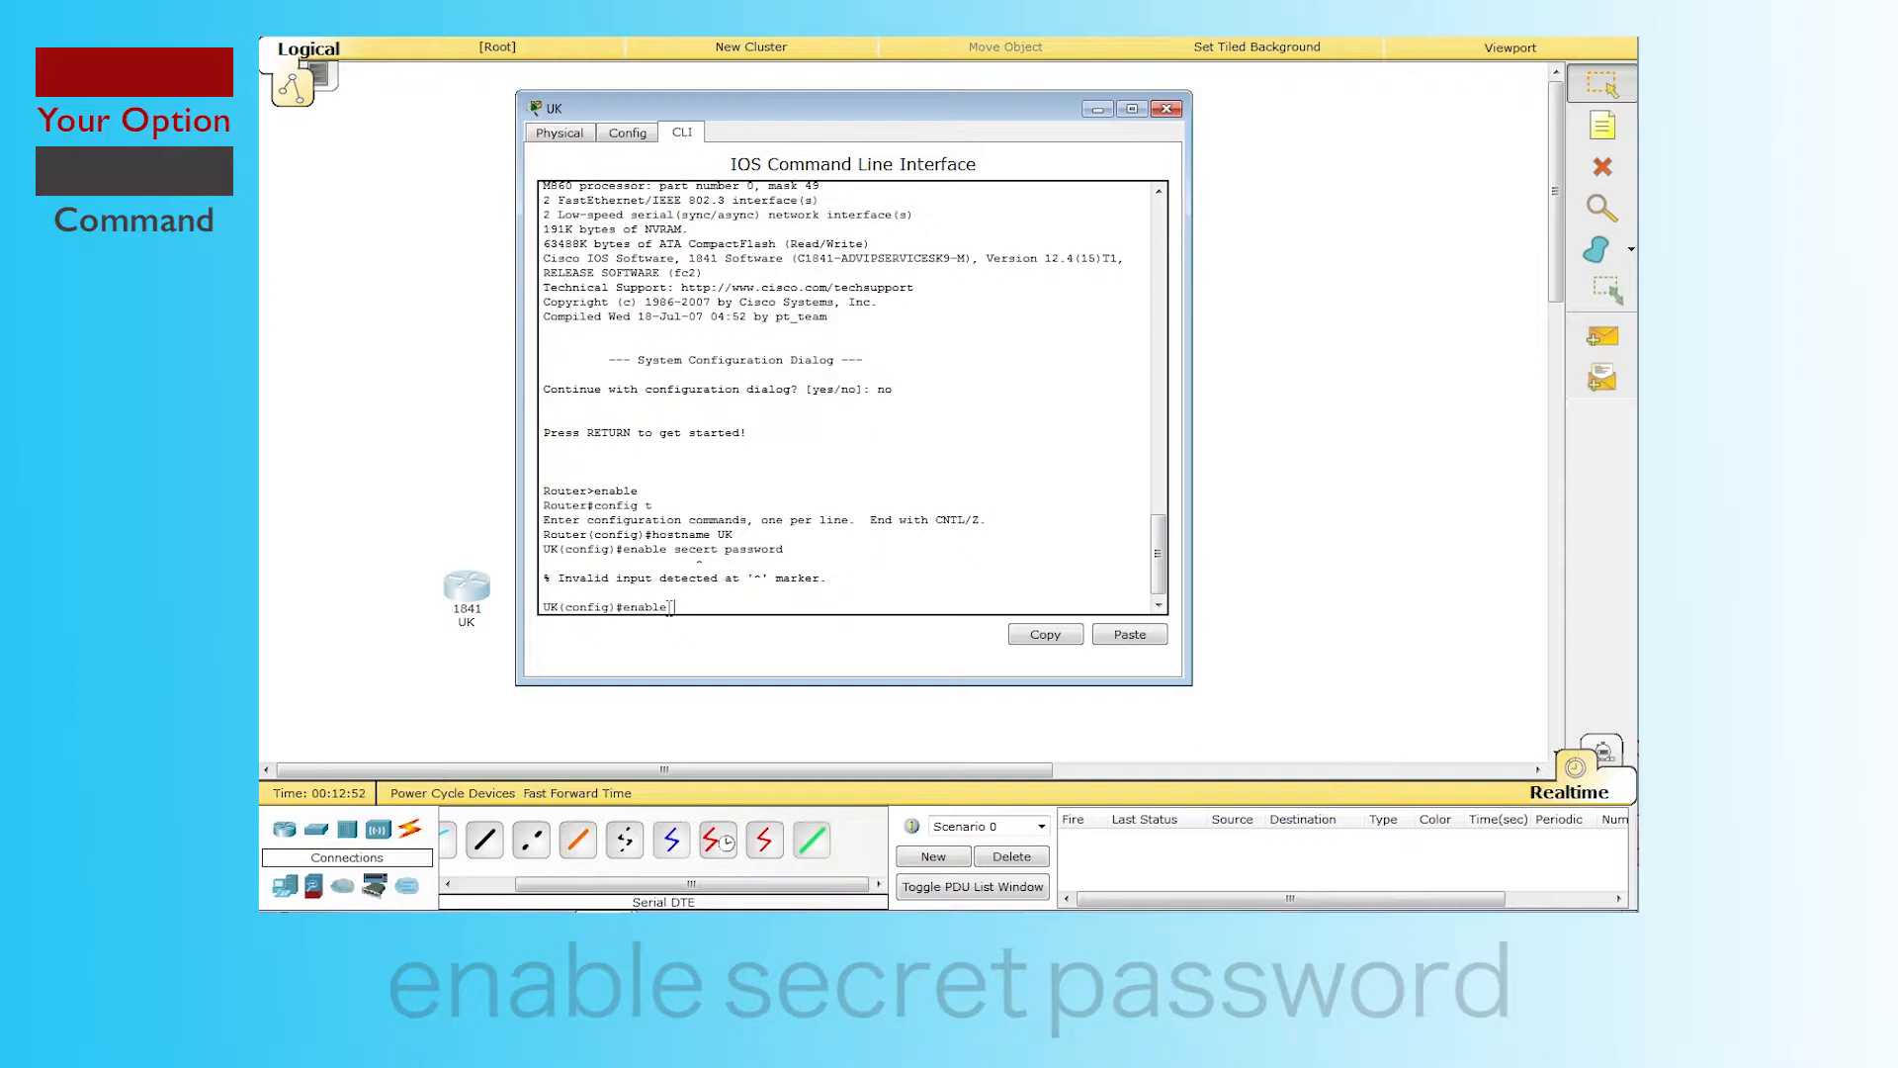
type(" secret password")
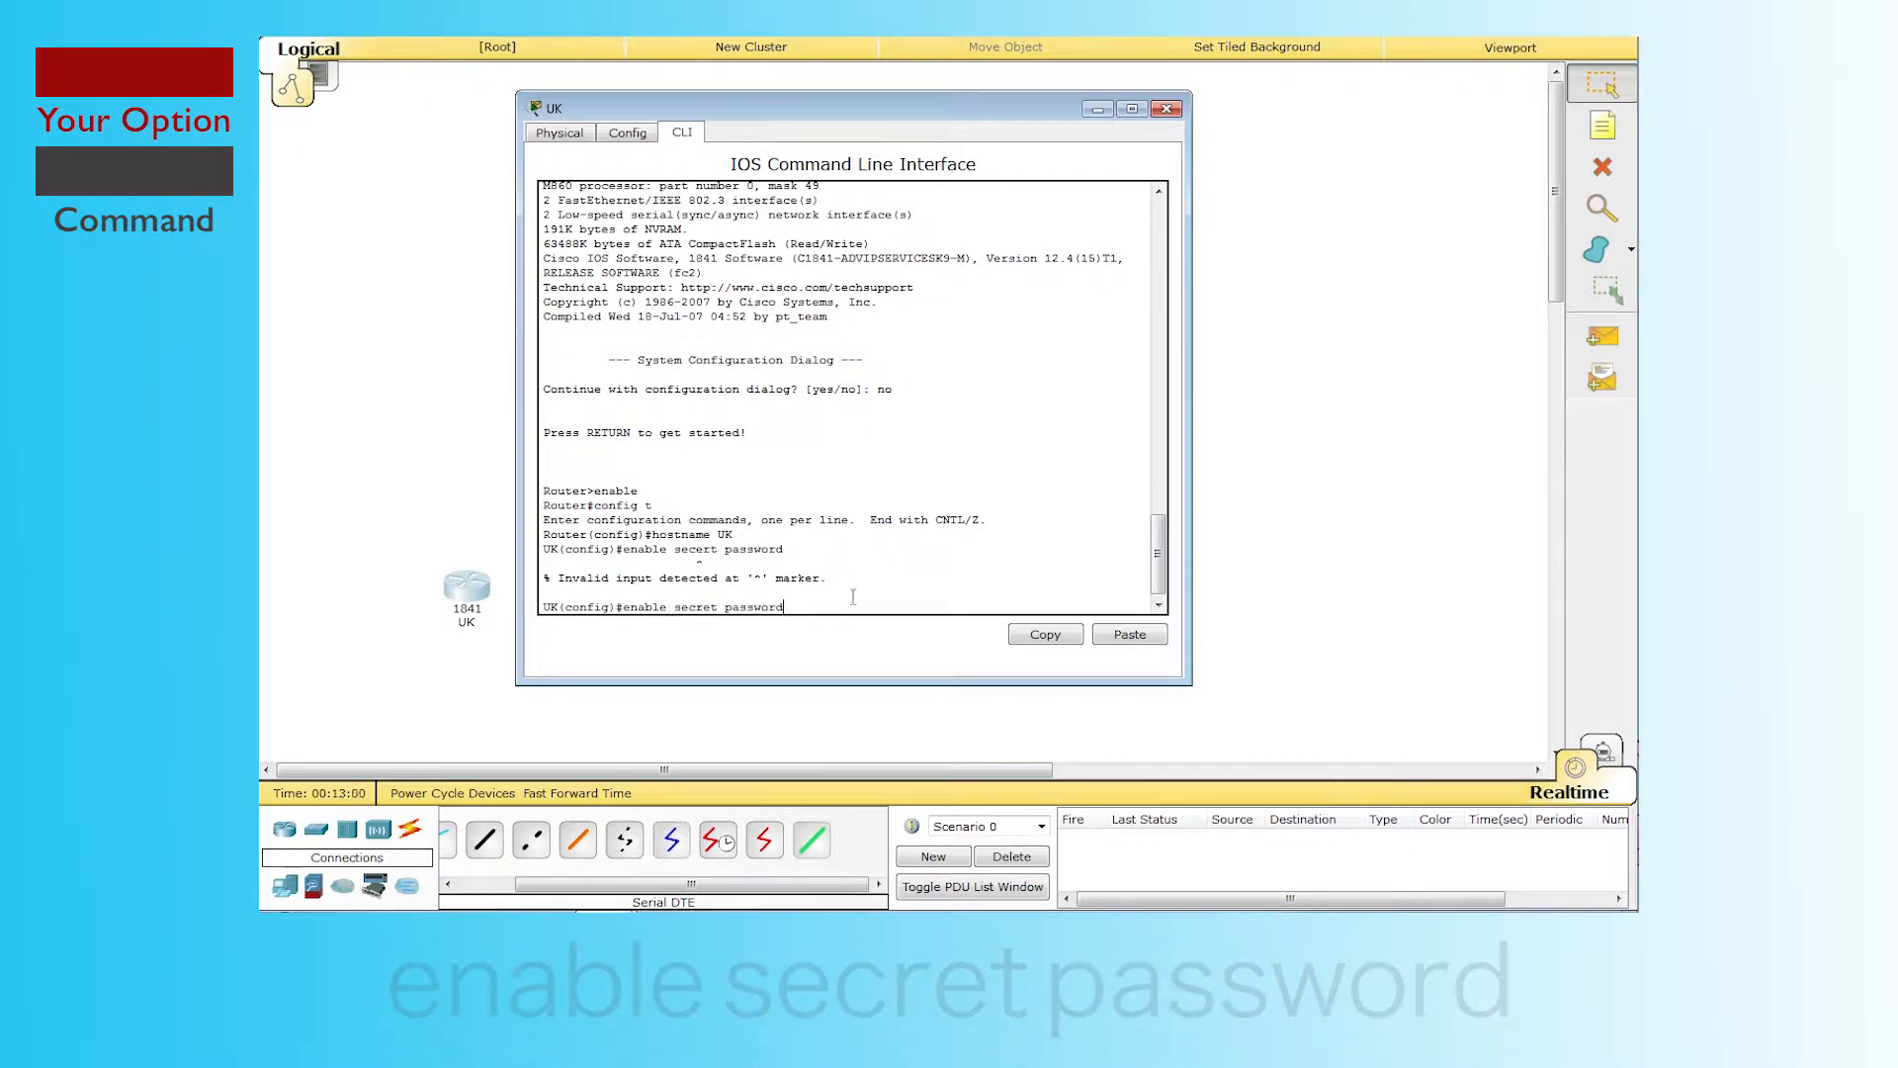
left_click_drag(827, 579, 543, 578)
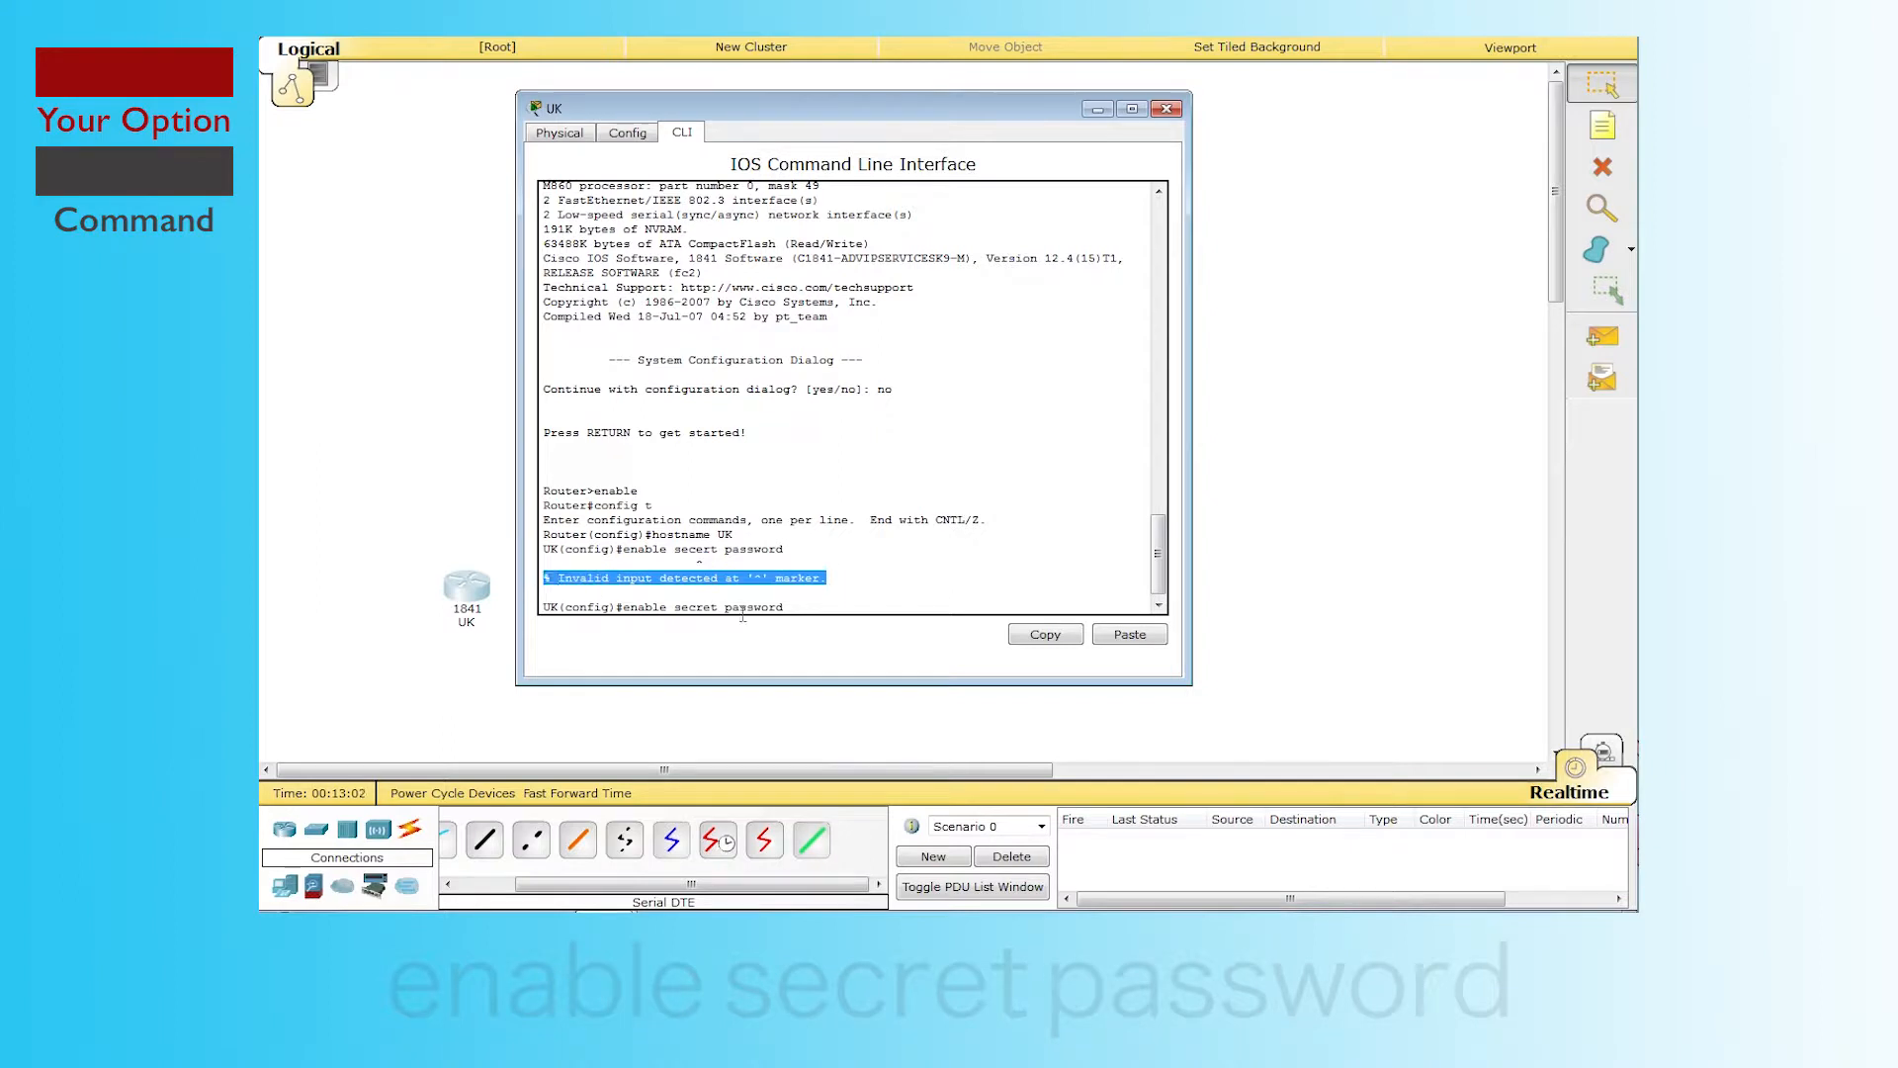
left_click(816, 612)
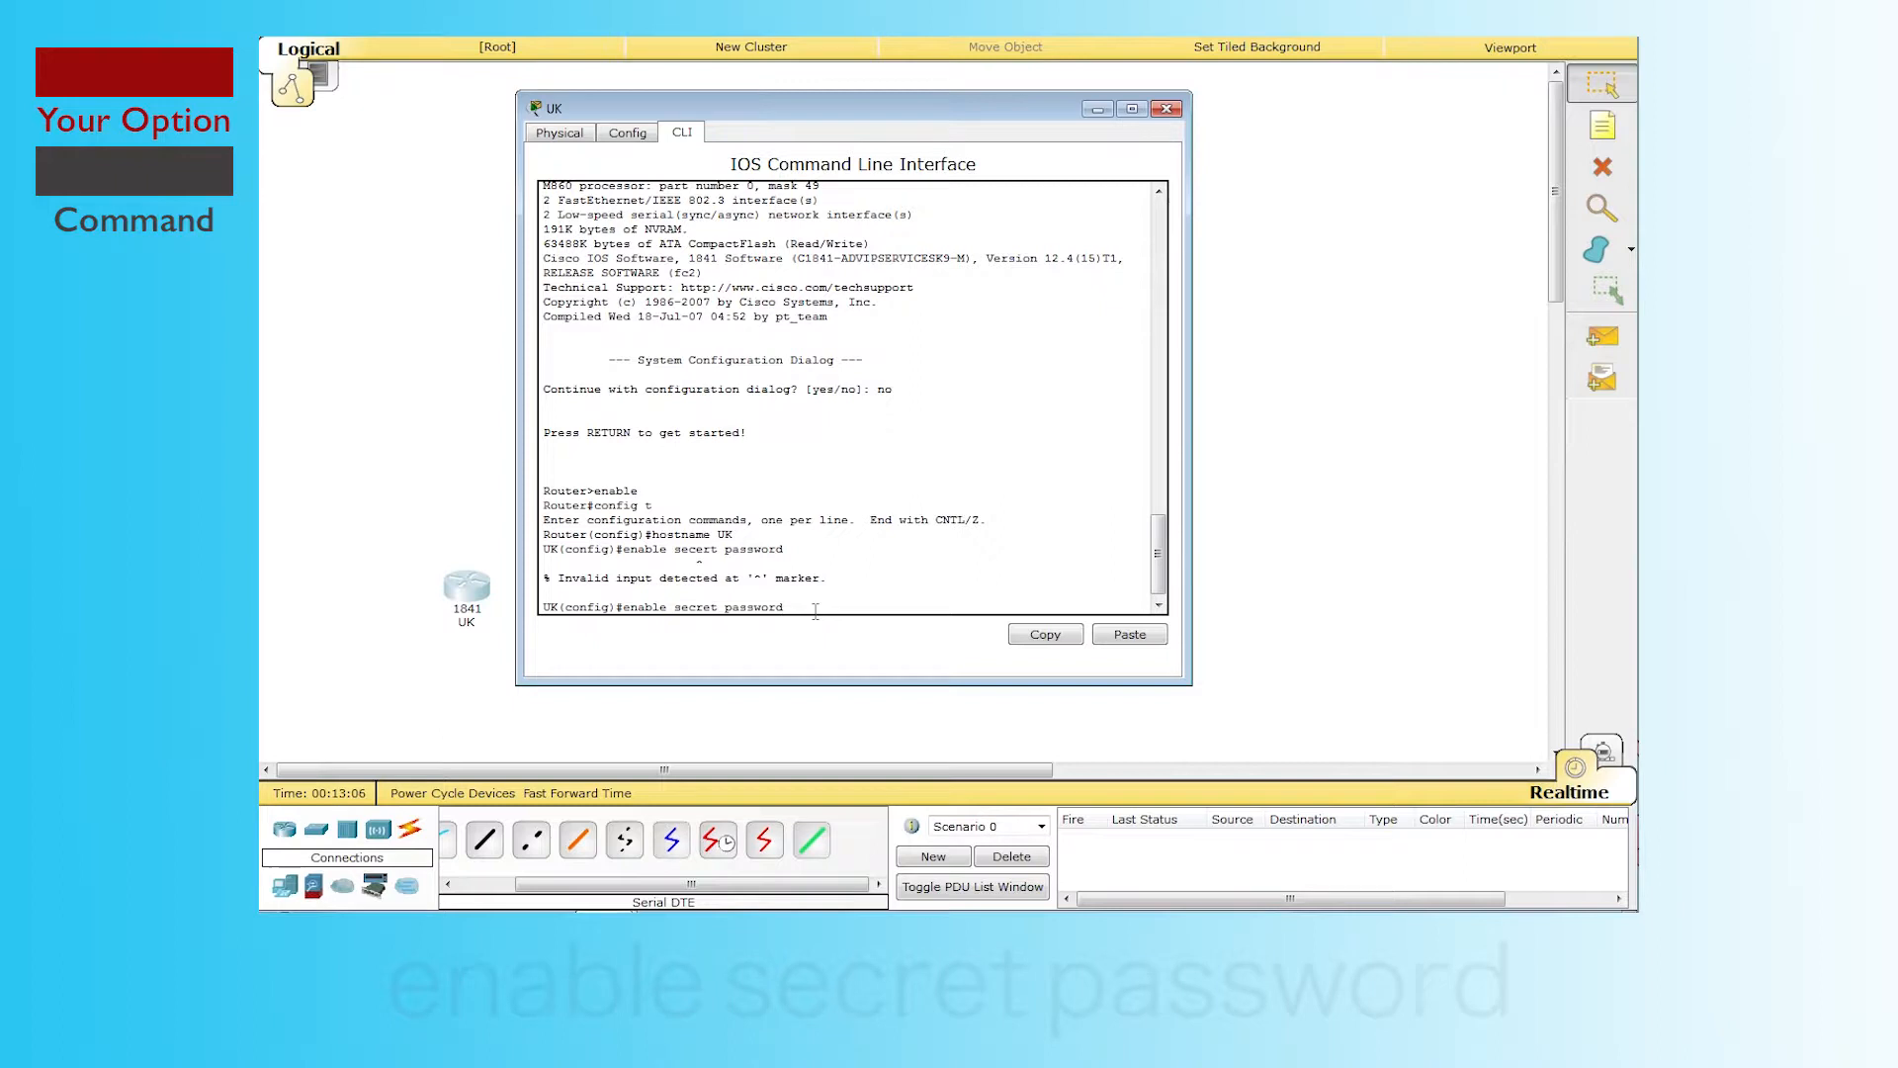
key("Return")
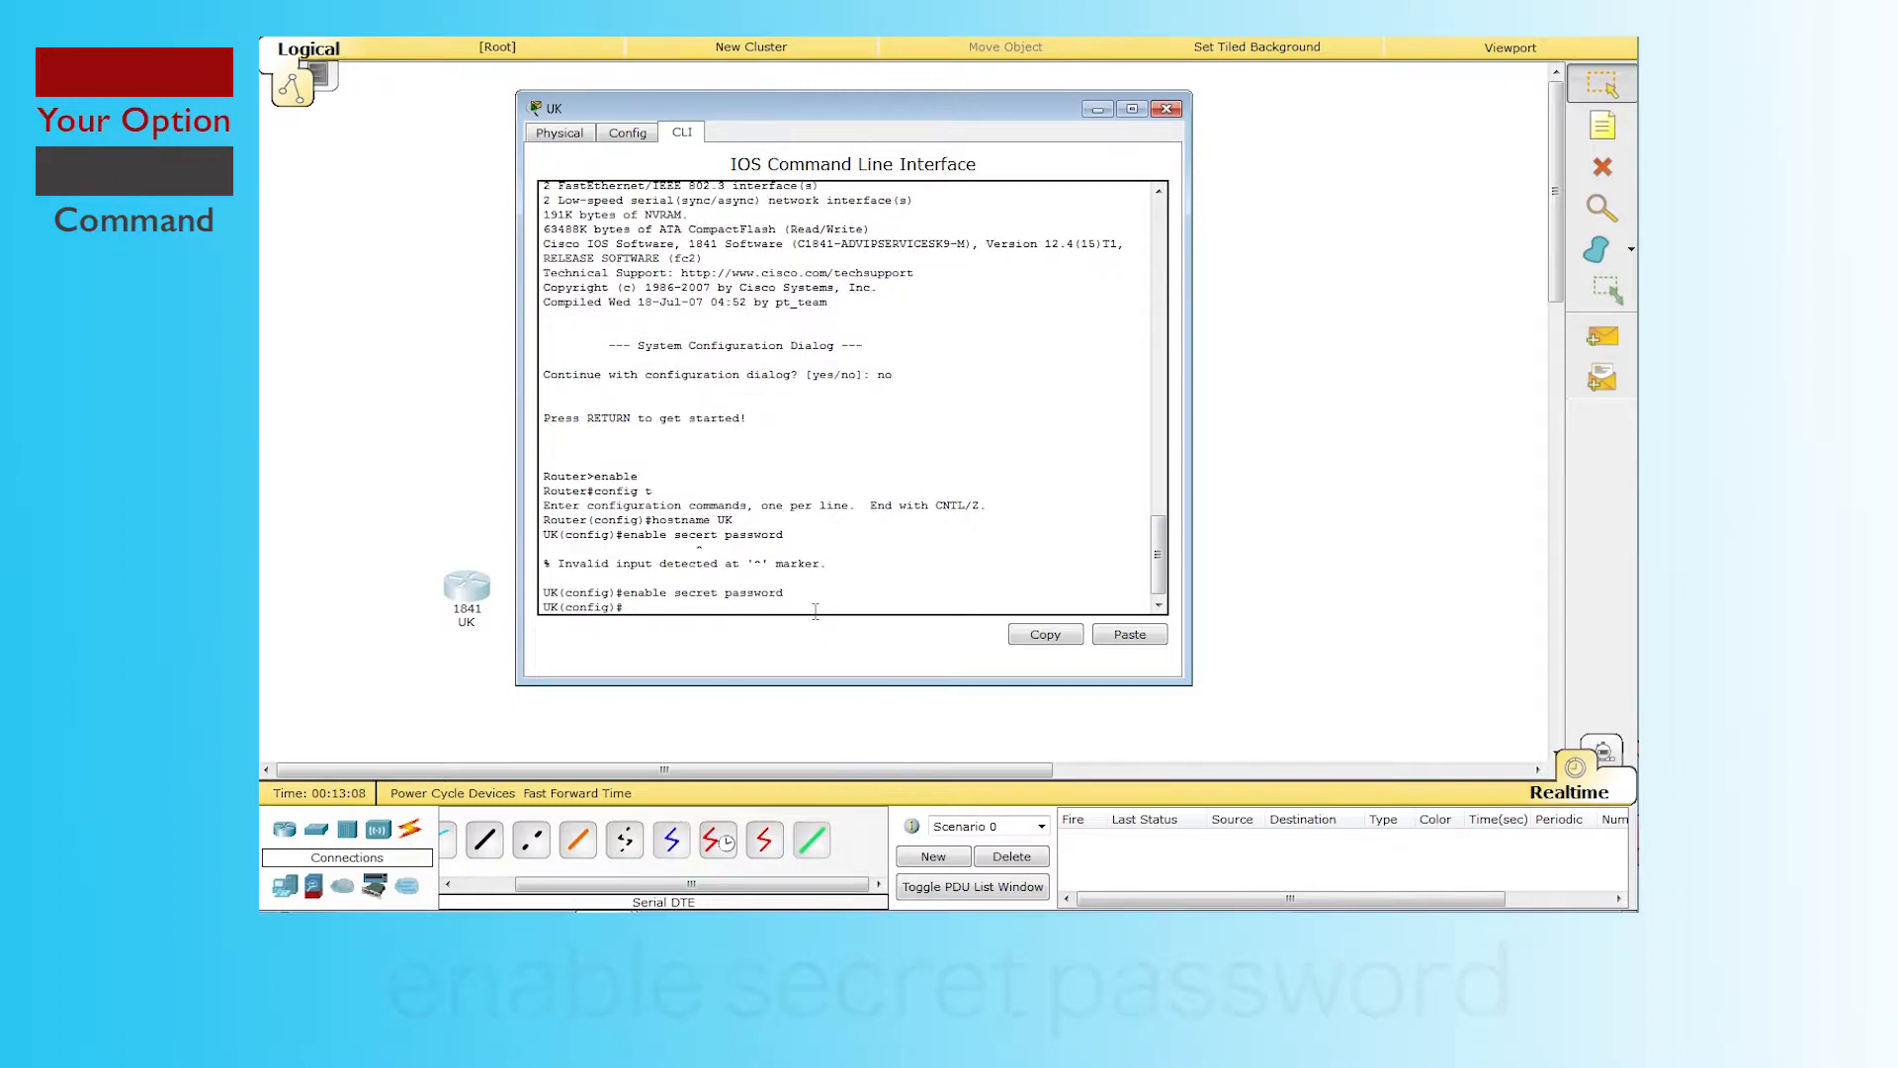
left_click_drag(787, 595, 588, 605)
left_click(670, 602)
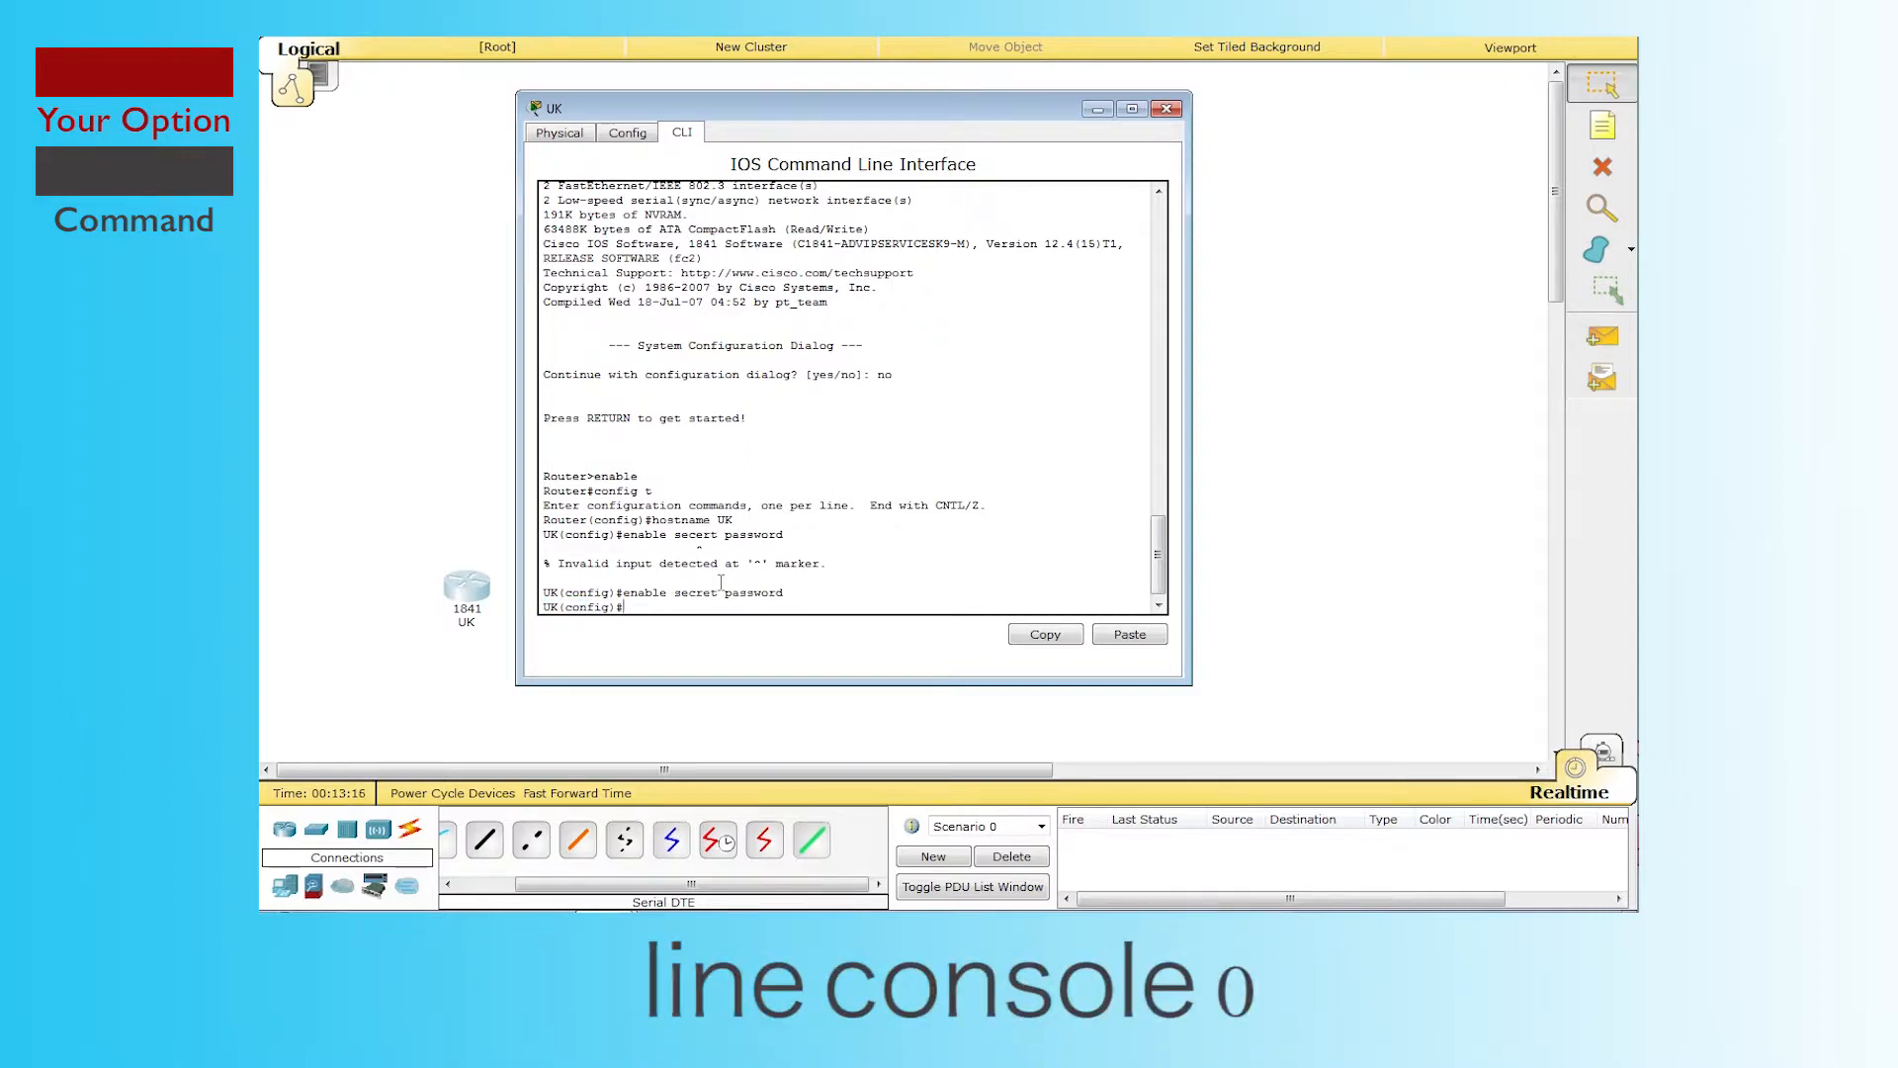
Step: Set a password on line console 0 and require login
type("line console 0")
key("Return")
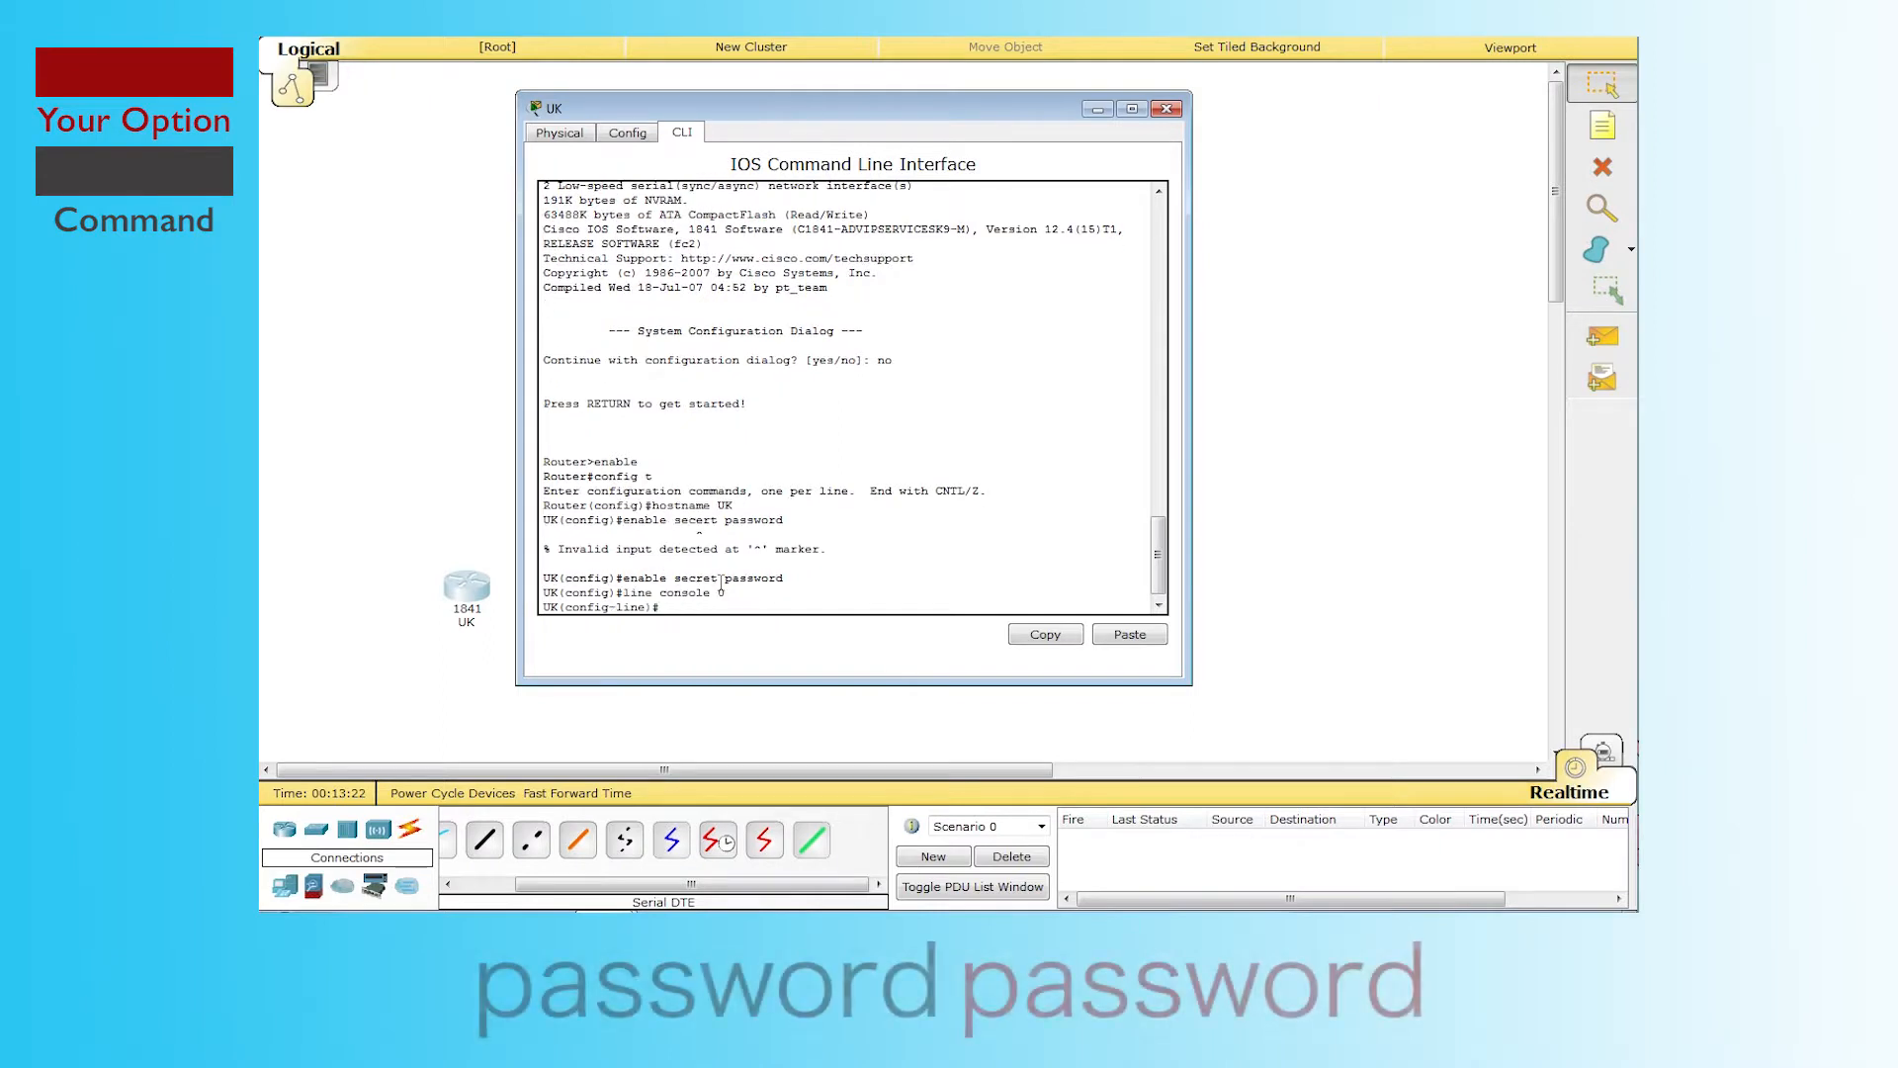
type("password")
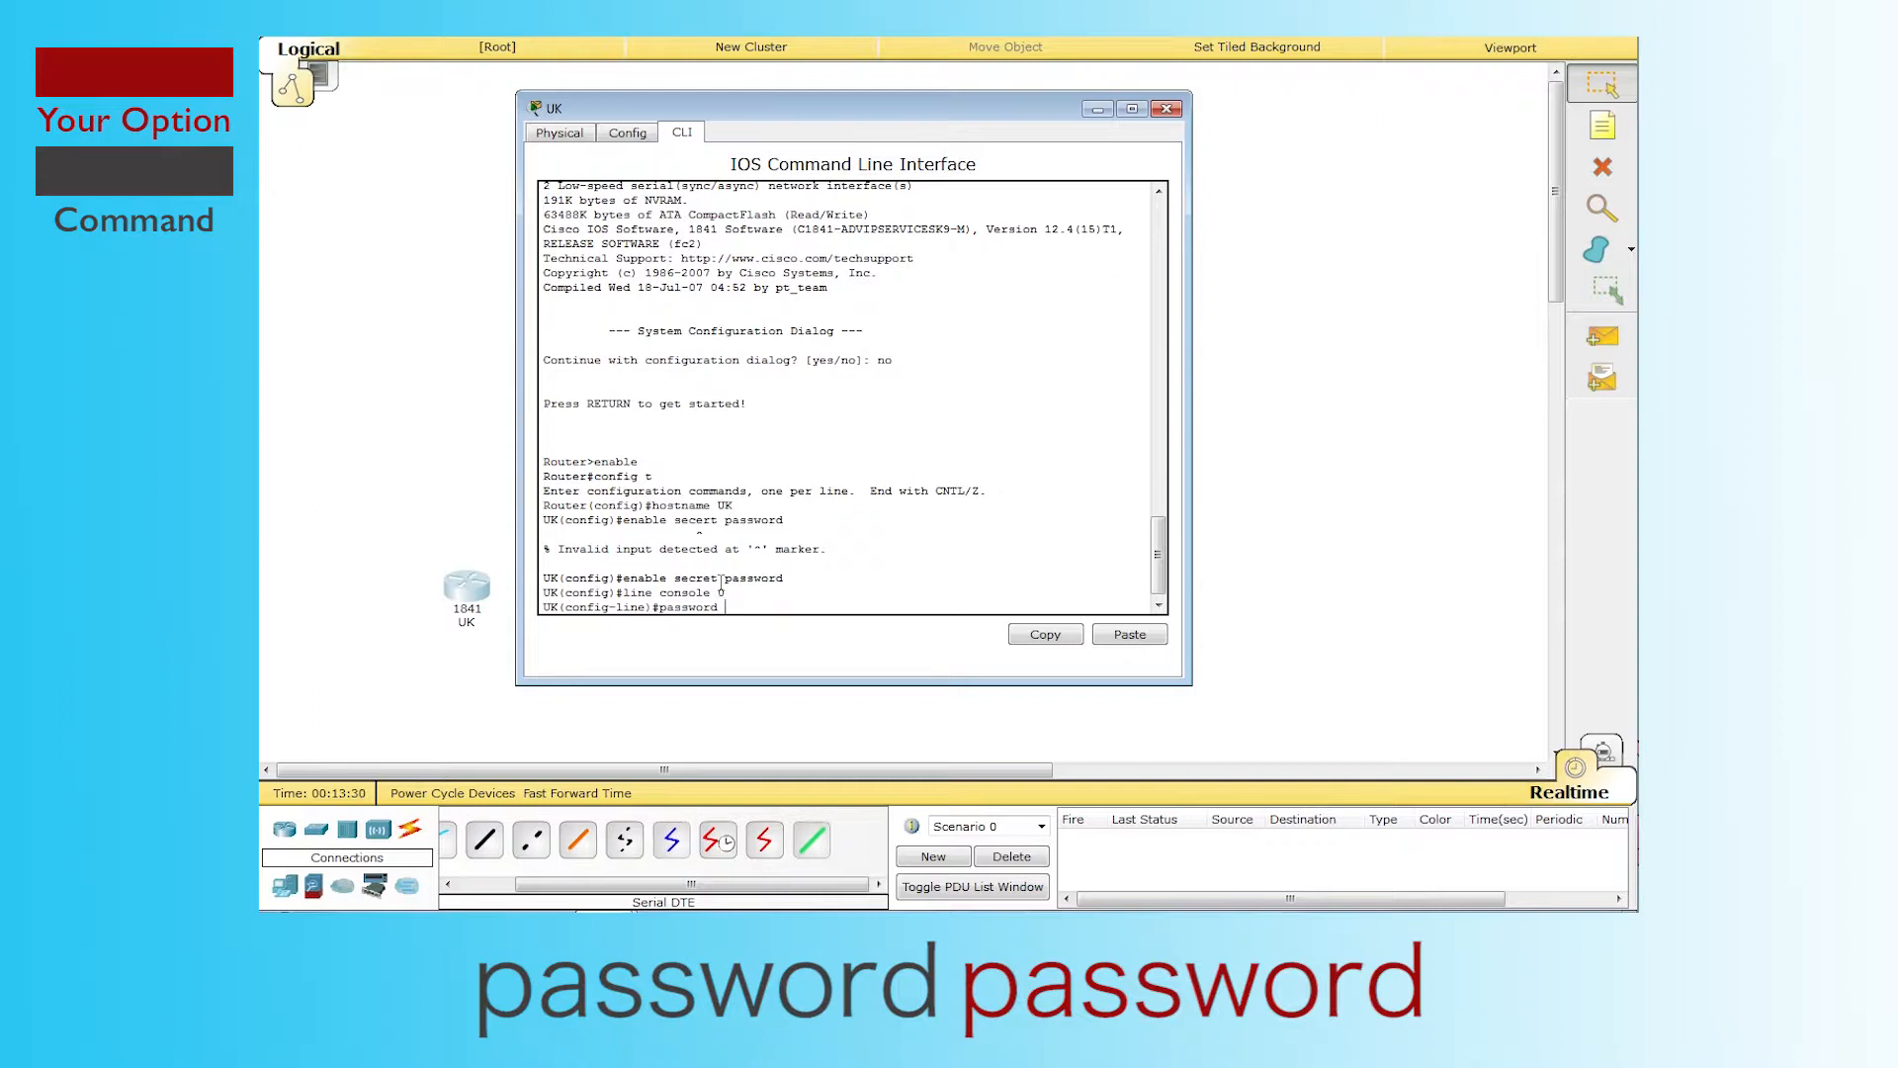
type("password")
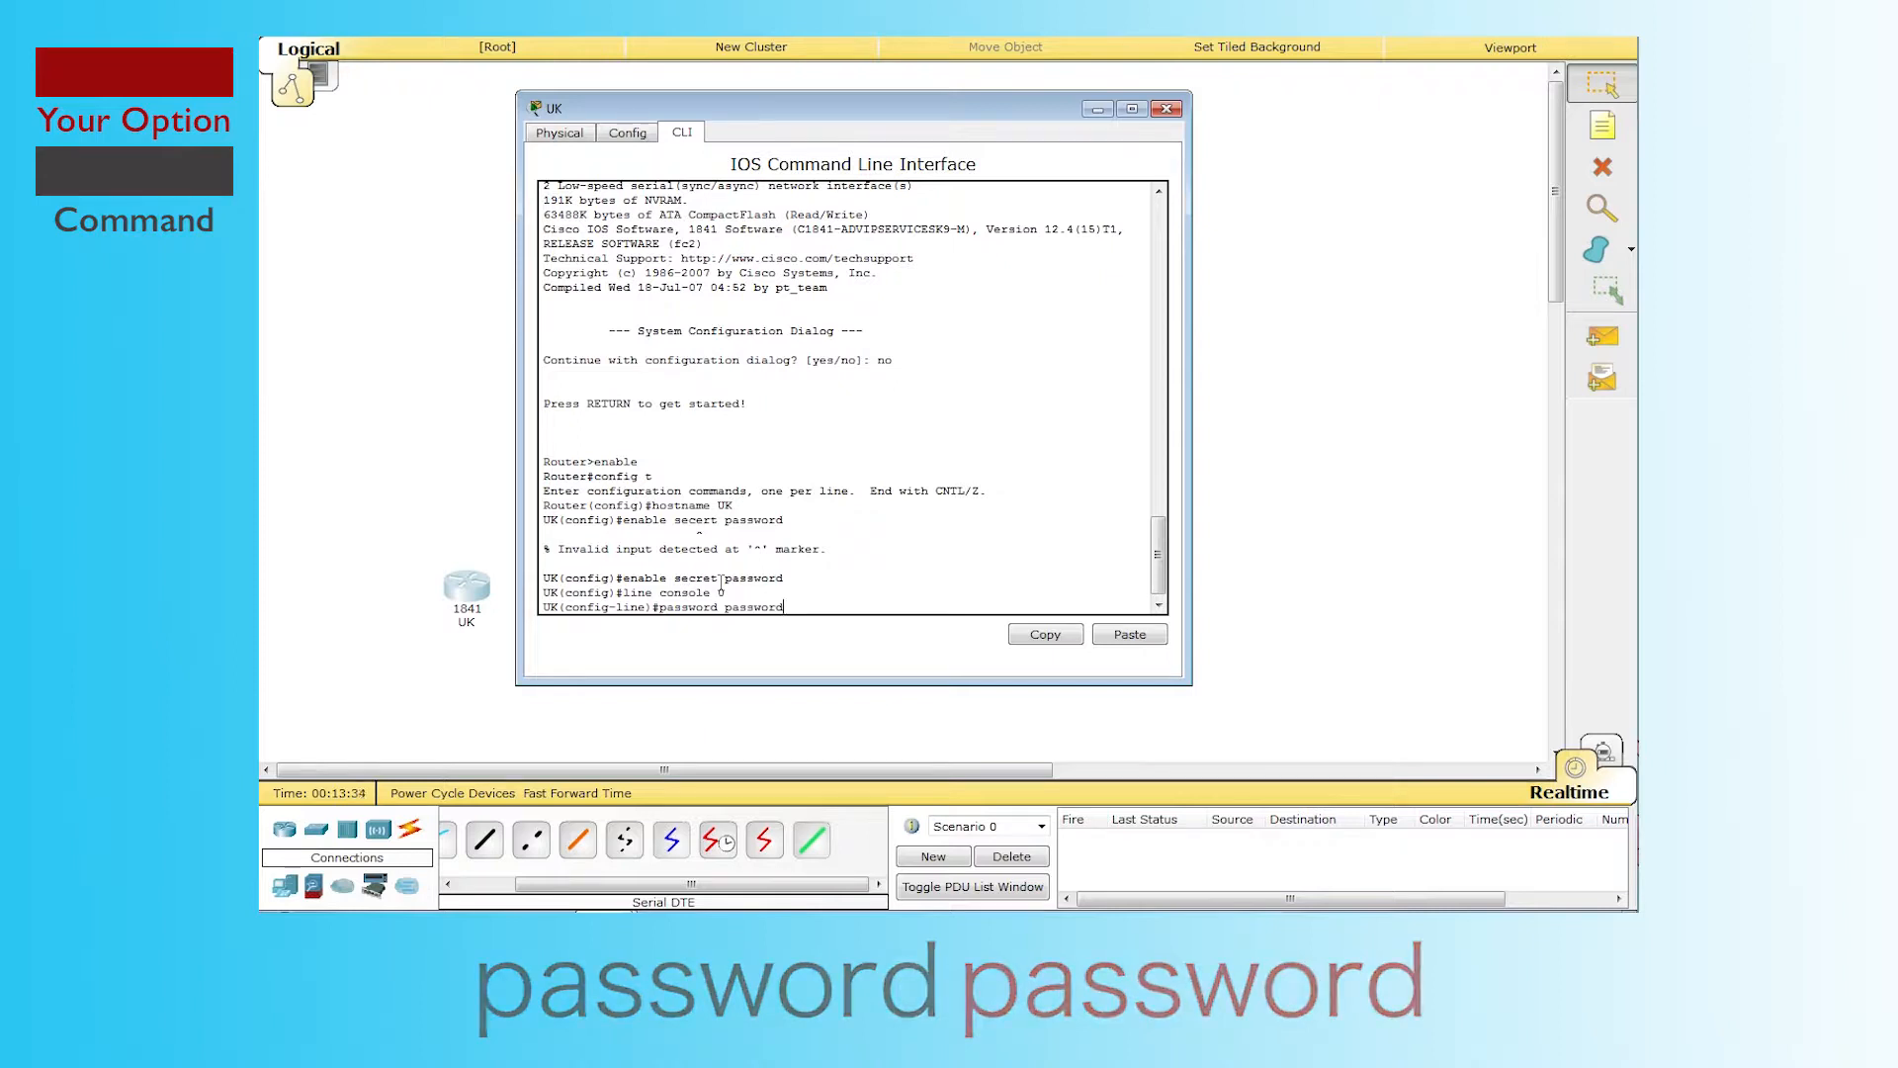
key("Return")
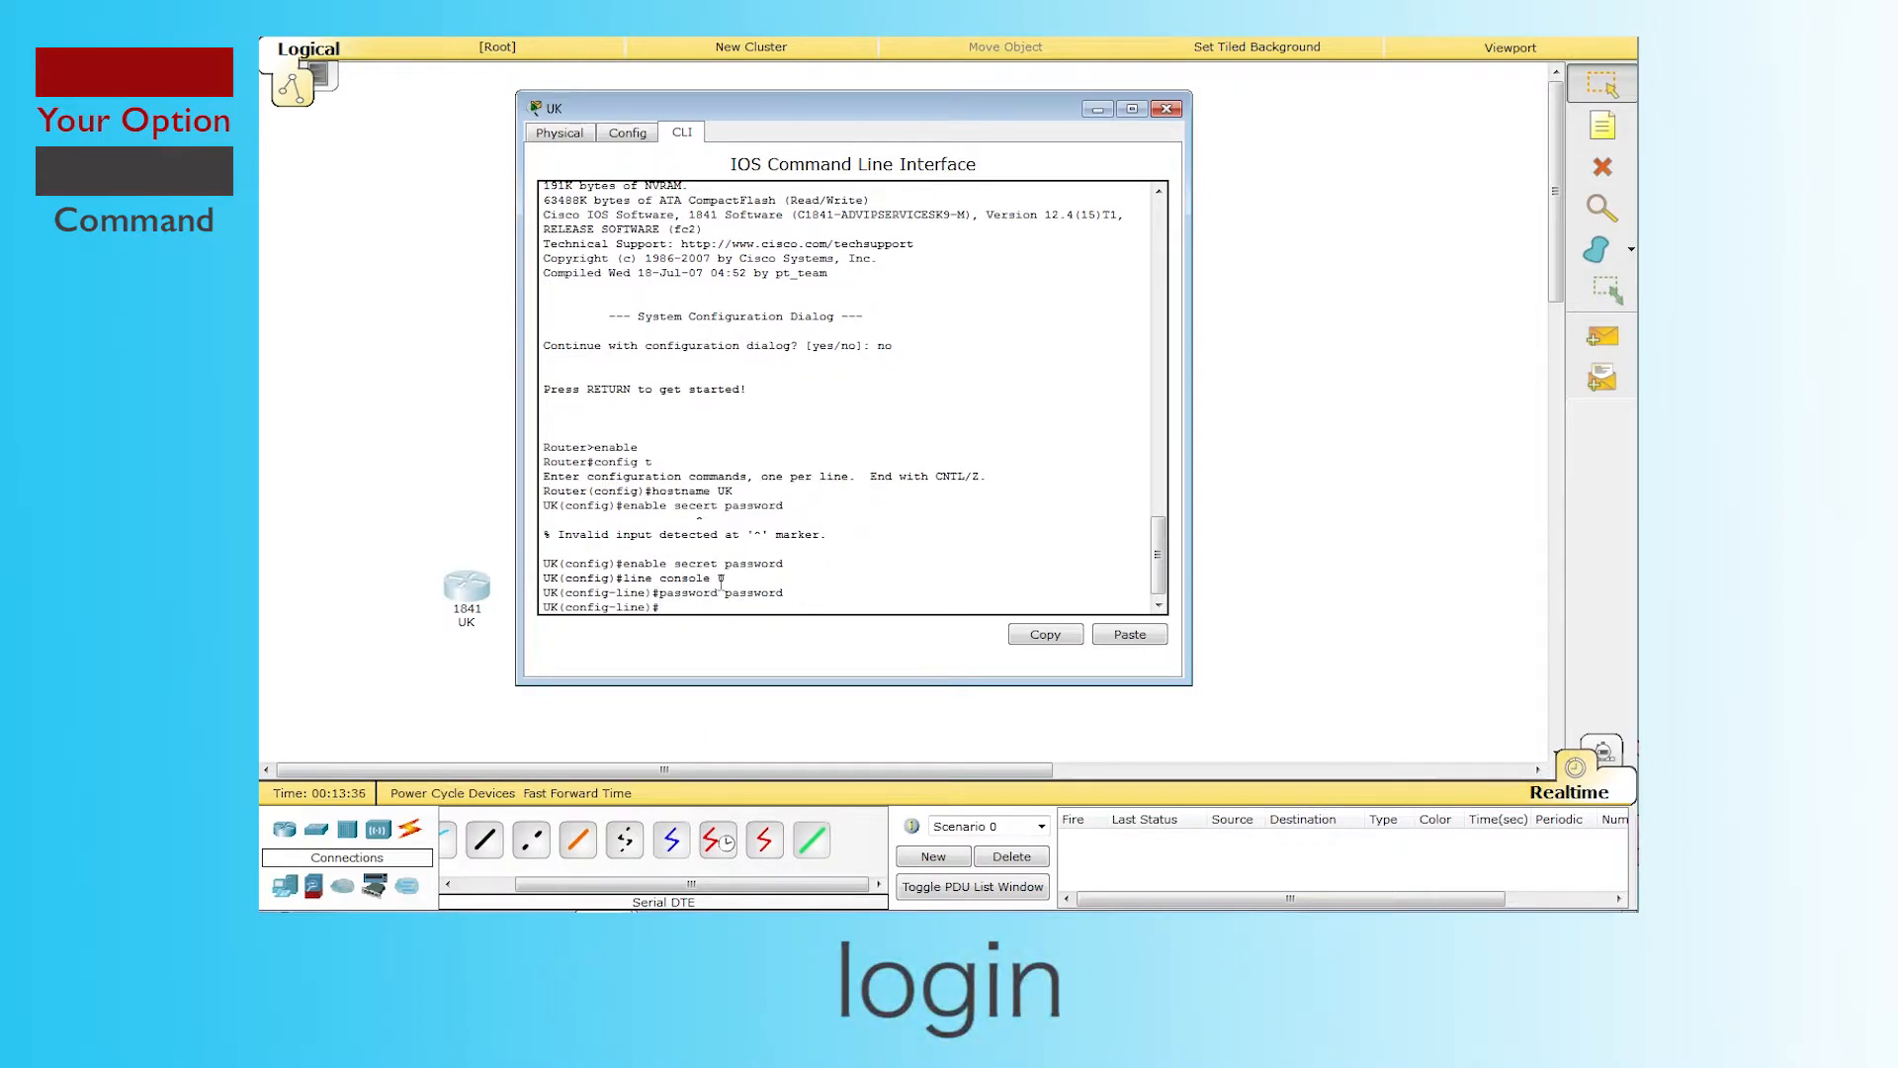
type("login")
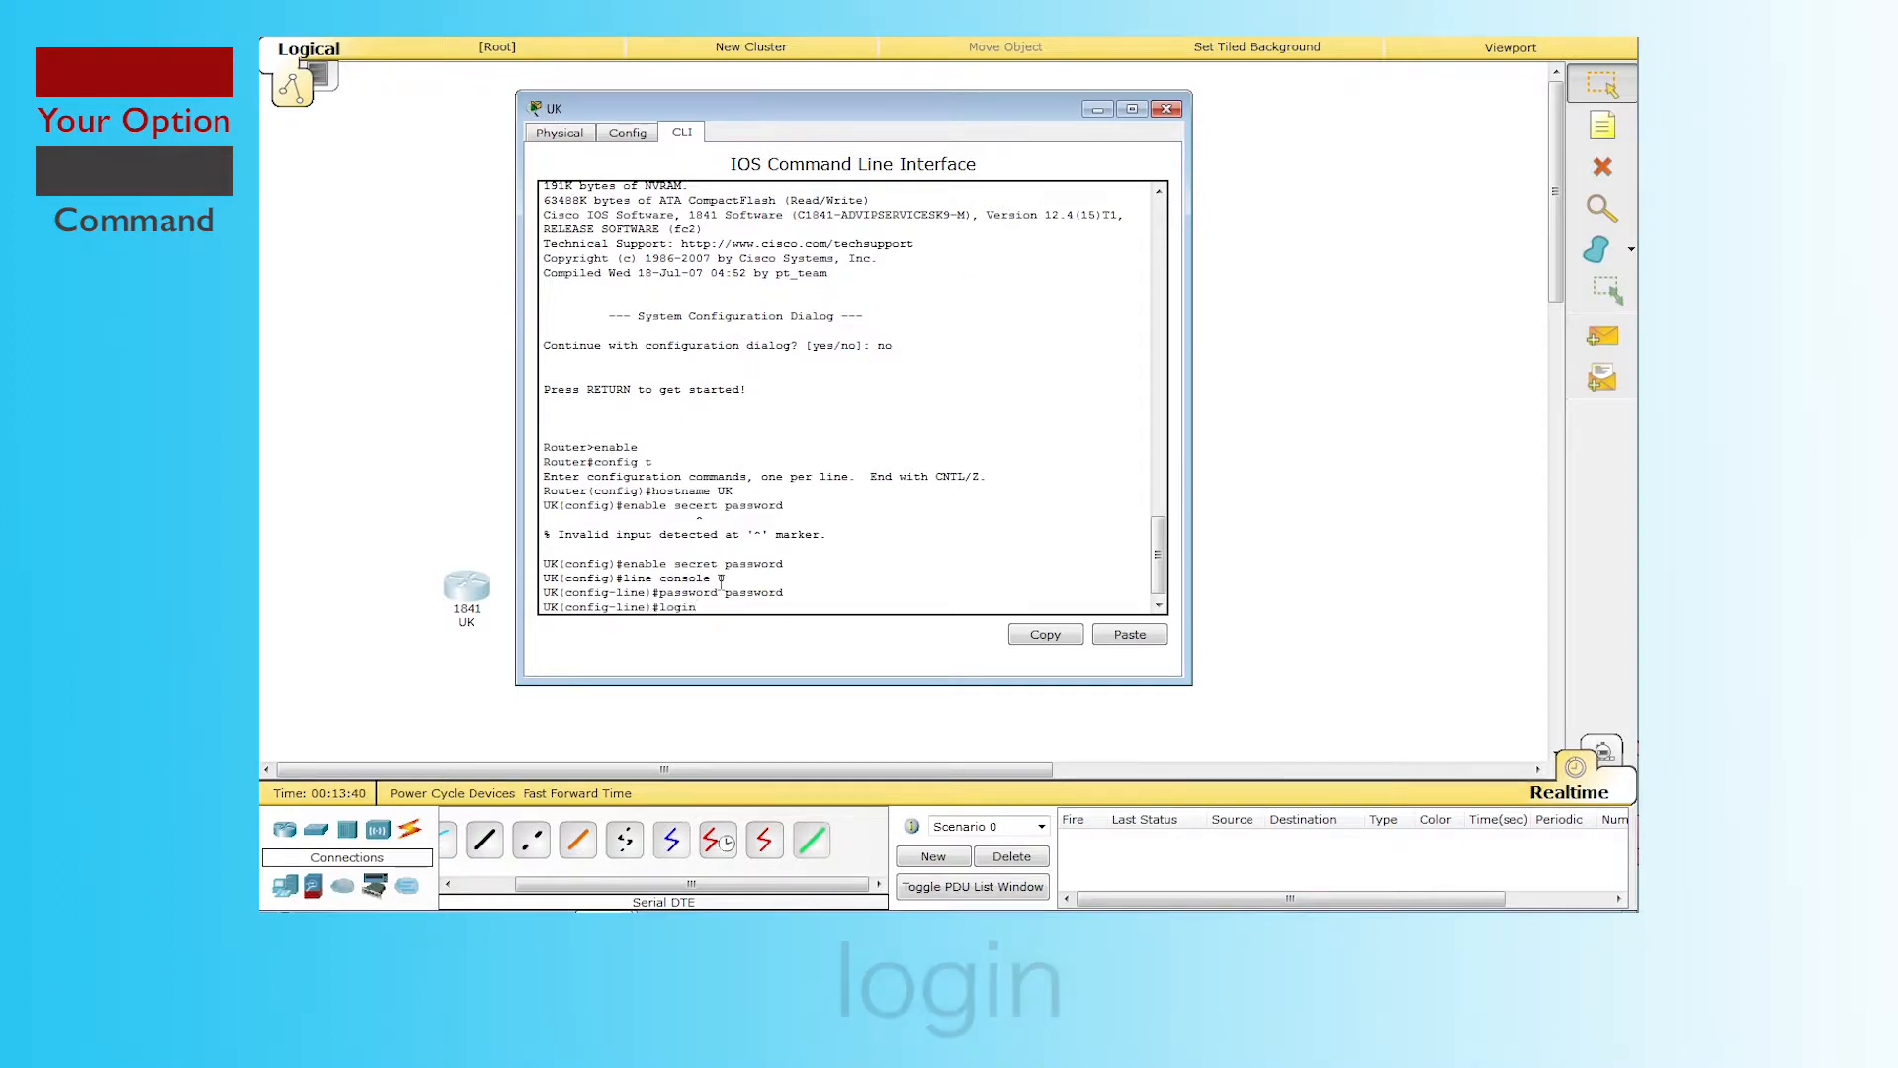
key("Return")
Step: Set a password and require login on line vty 0 4, then type end
type("line)#line vt")
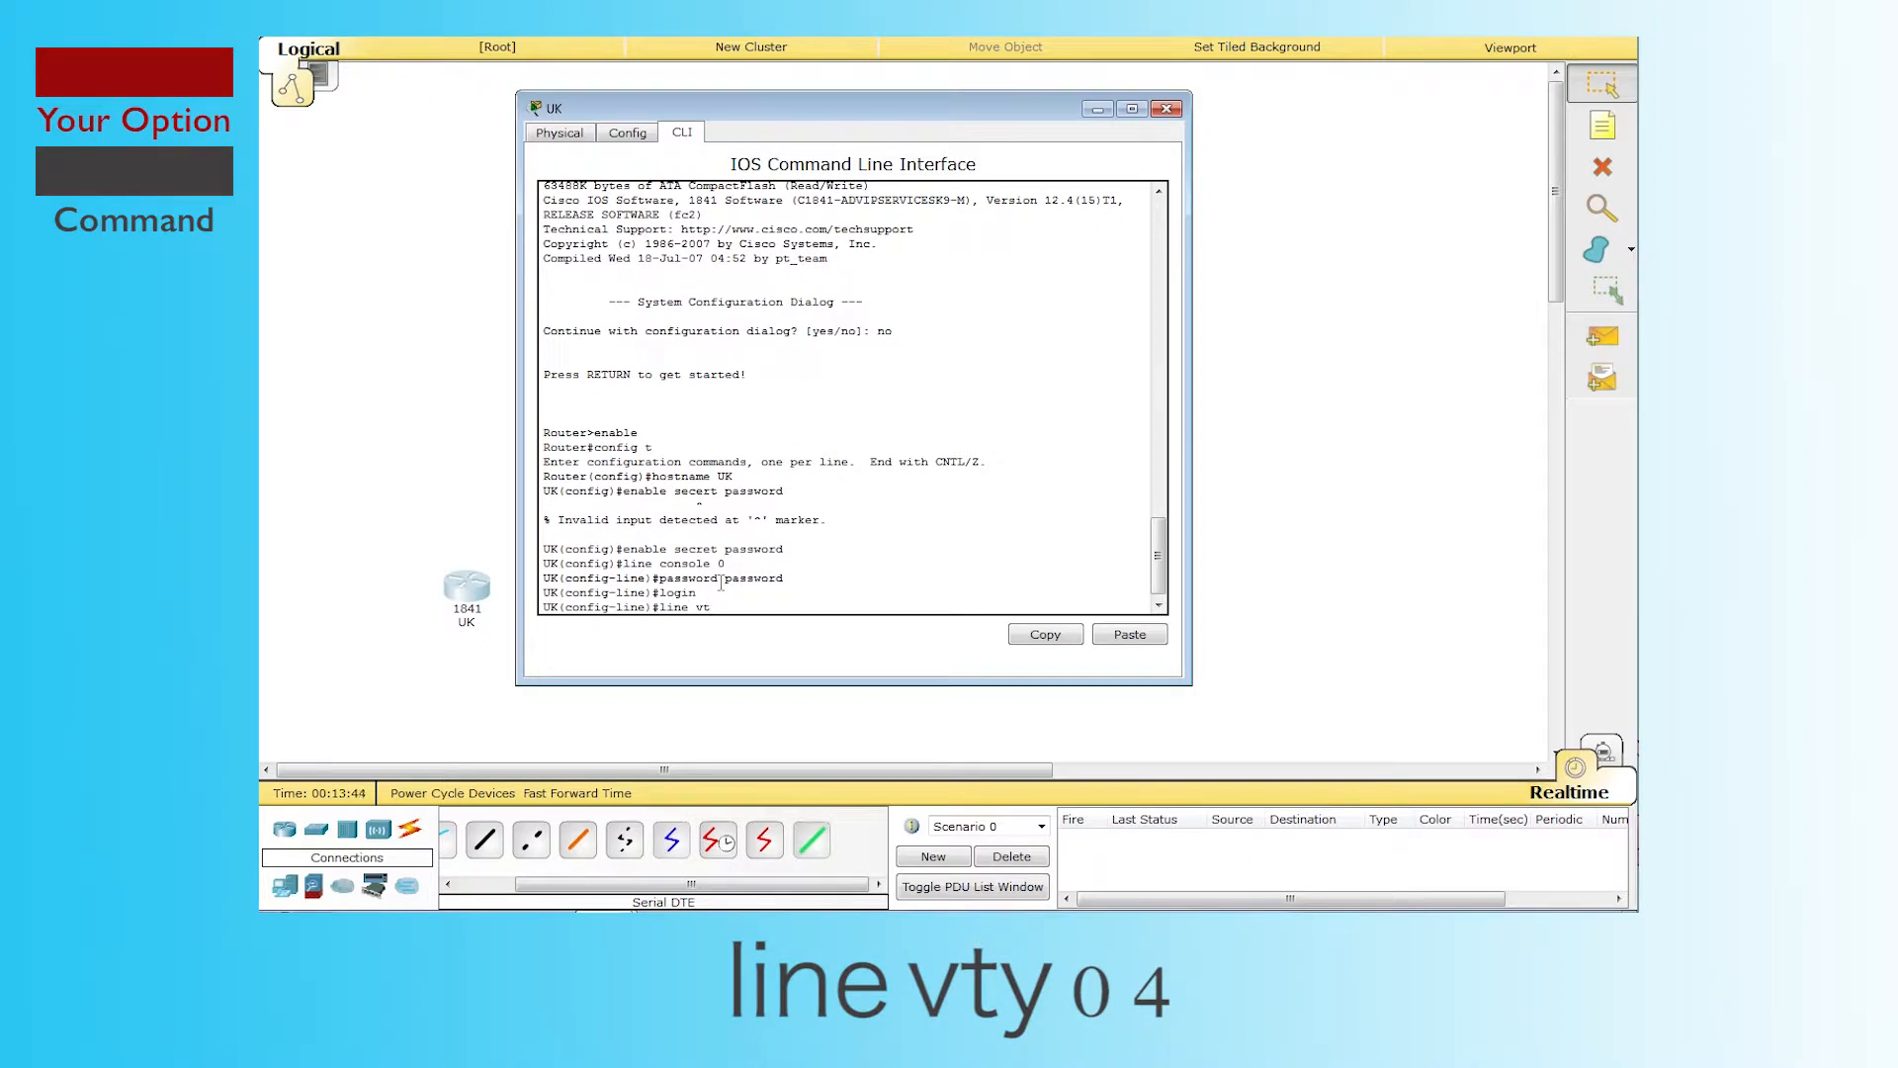
type("y 0 4")
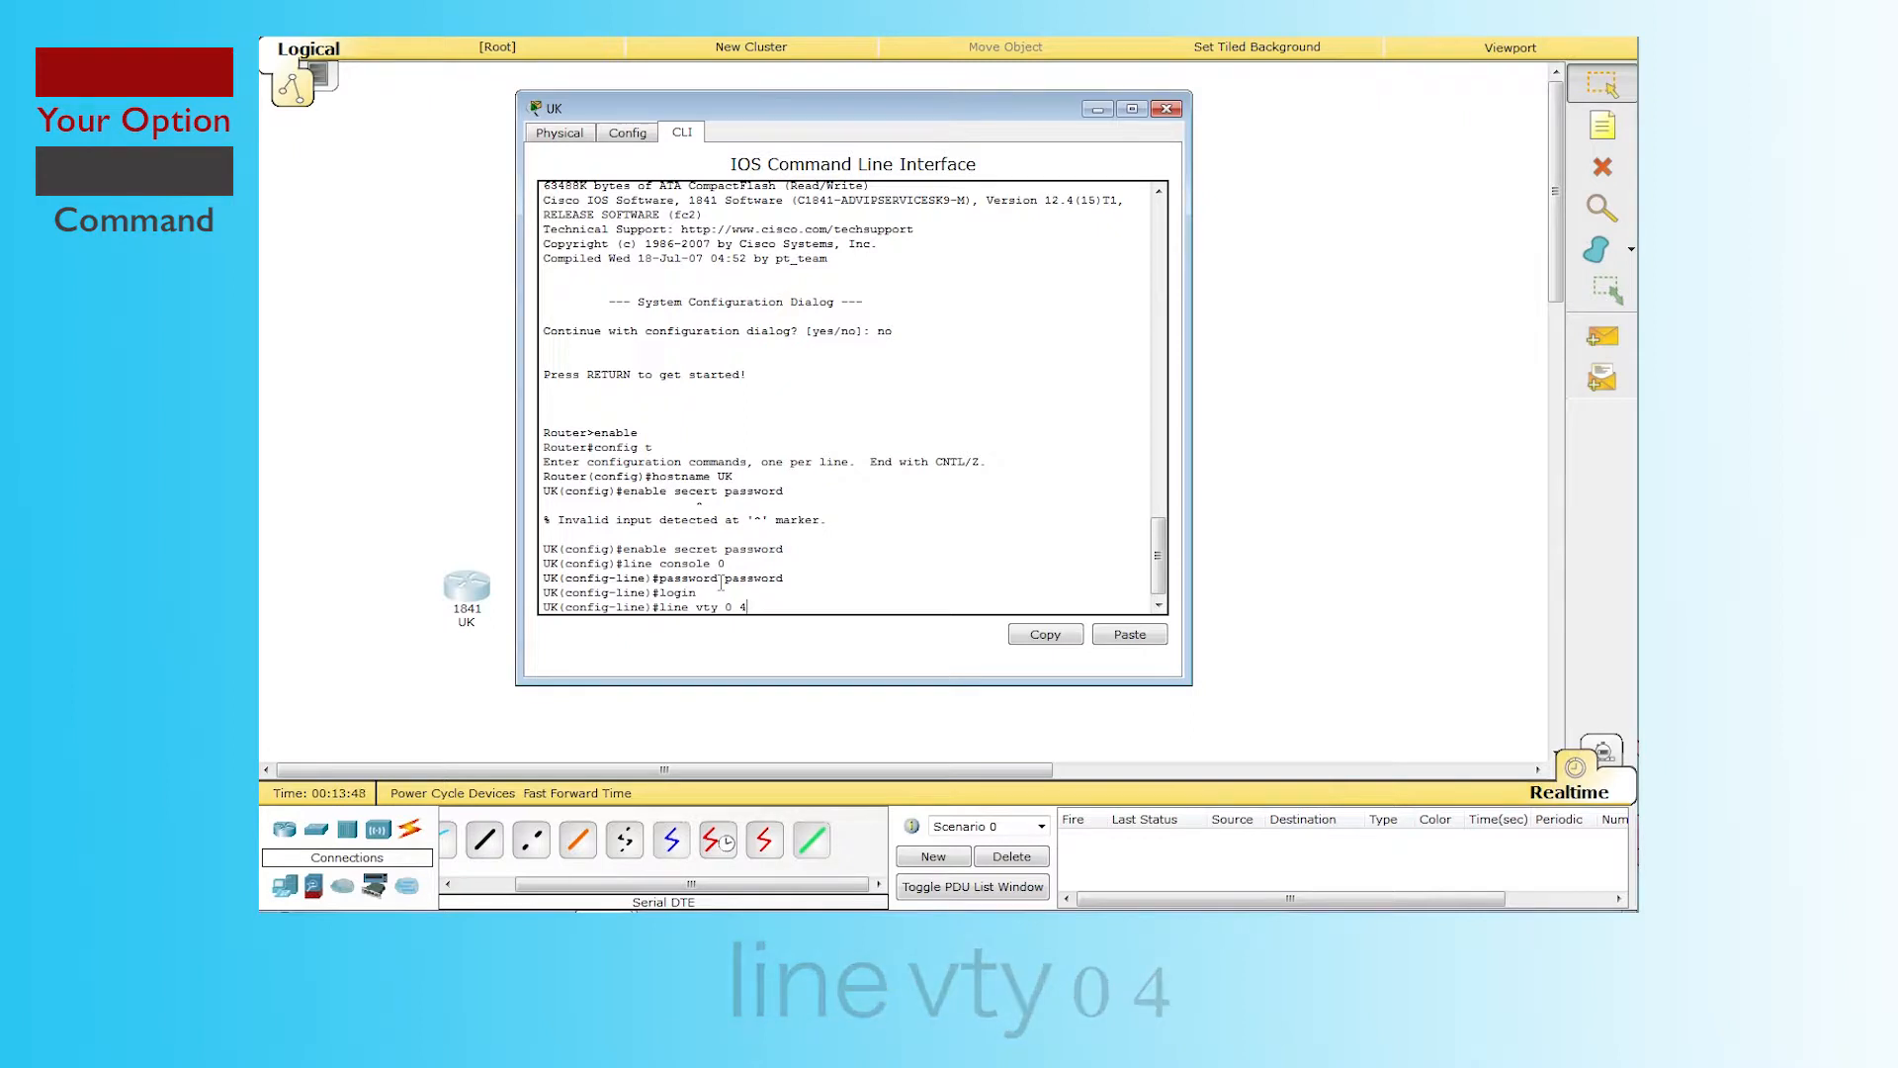
key("Return")
type("p")
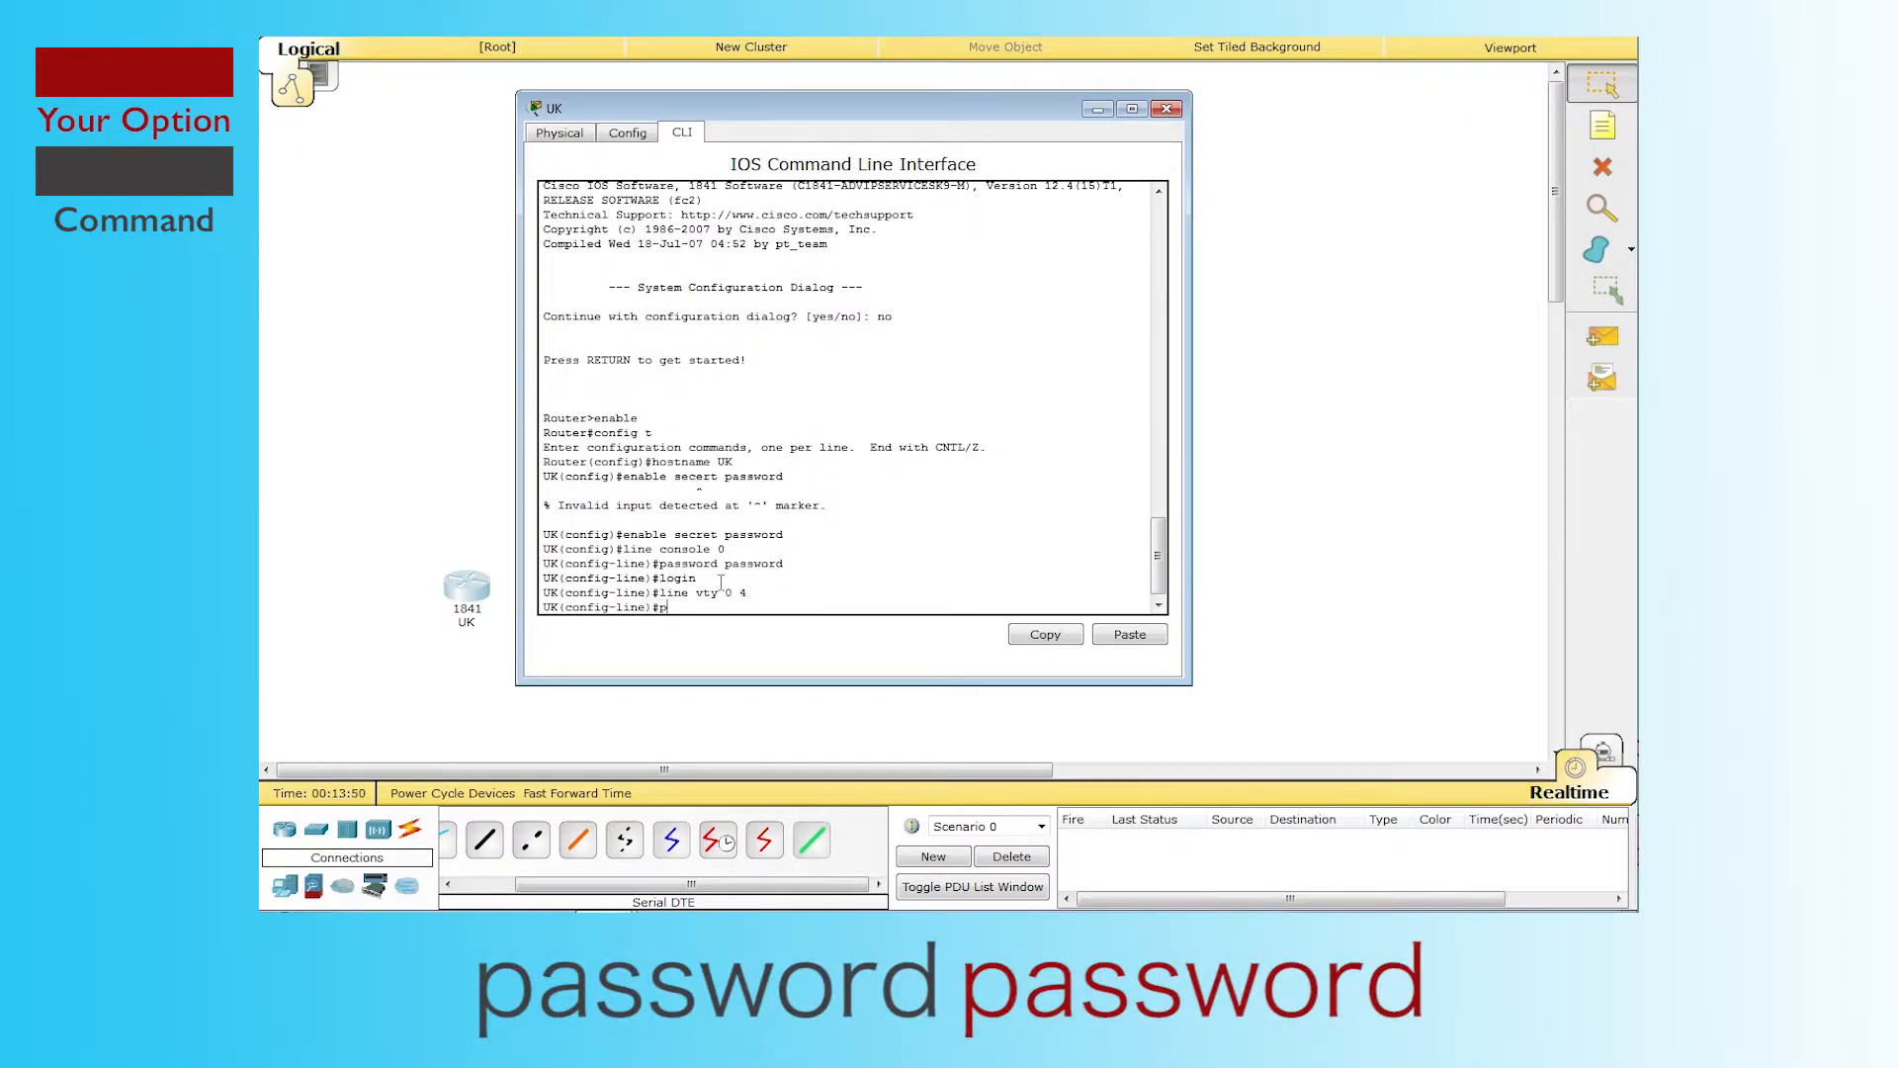
type("assword passowrd")
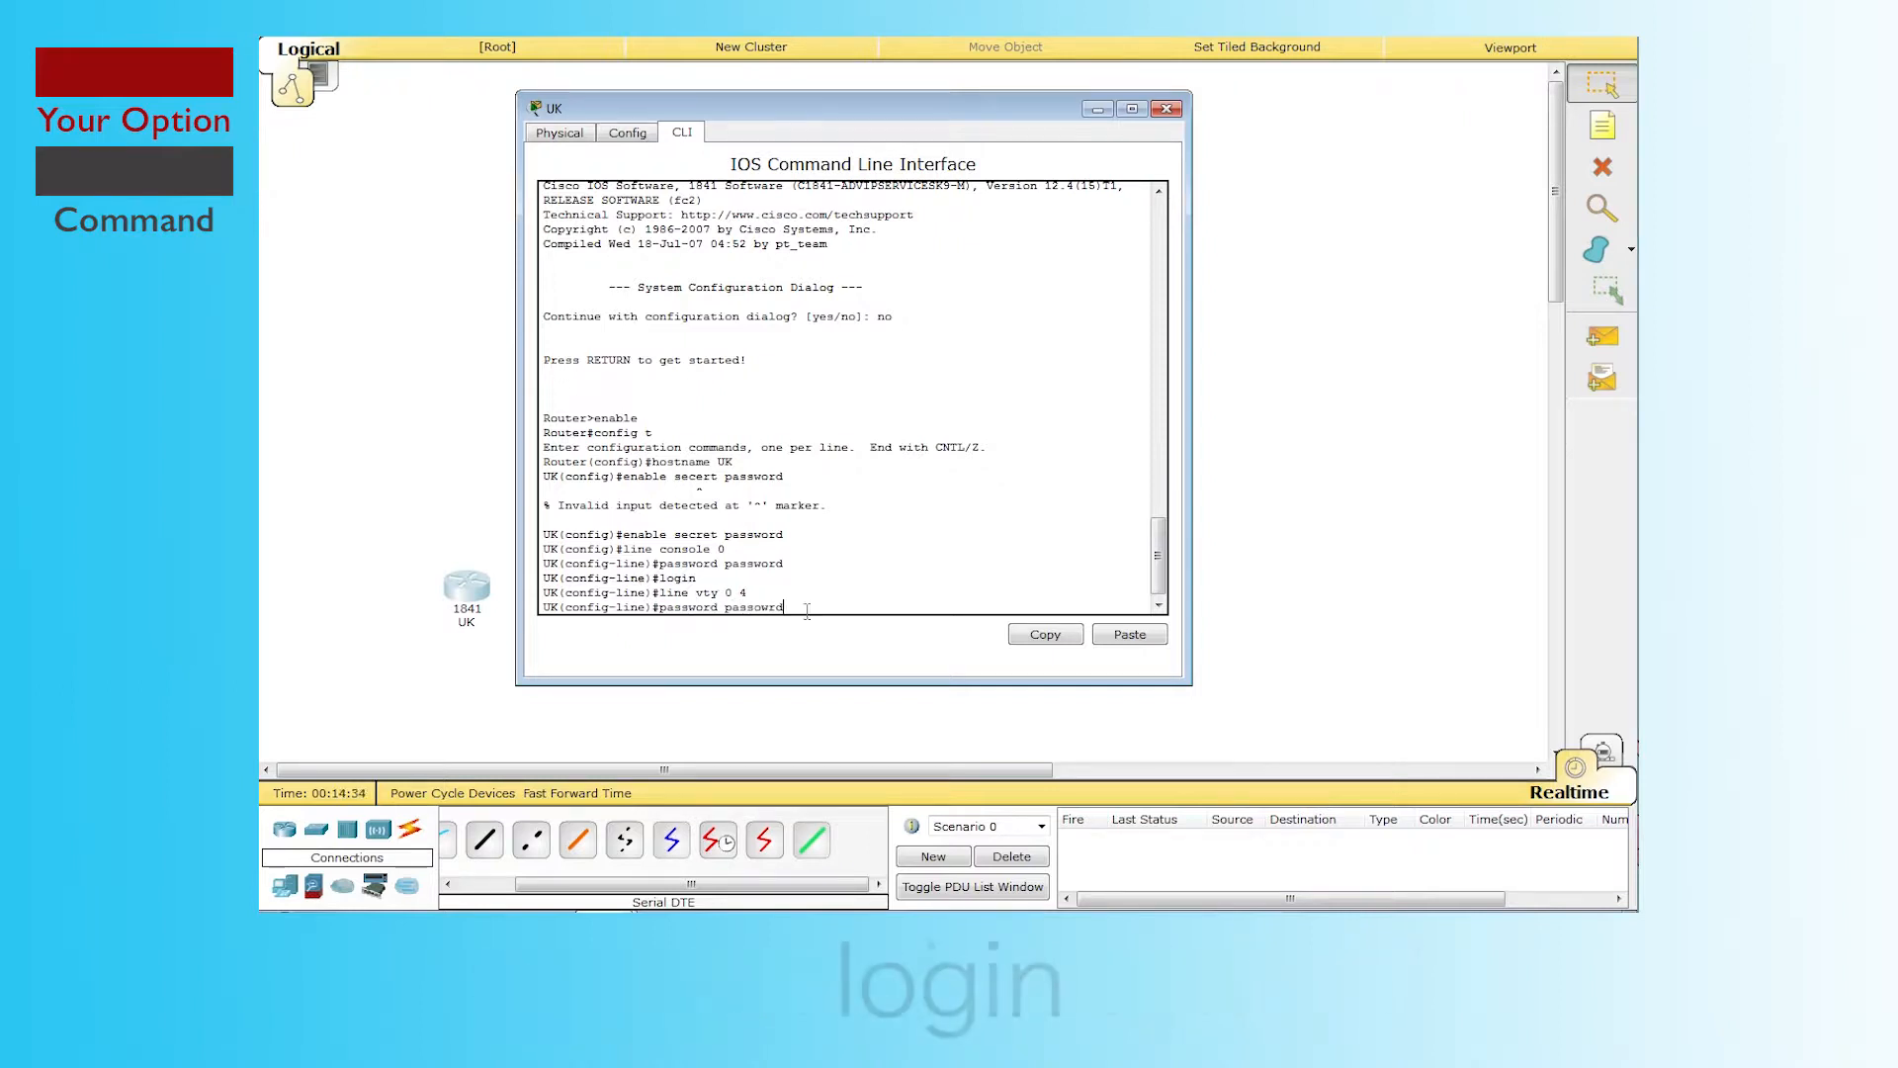
key("Return")
type("login")
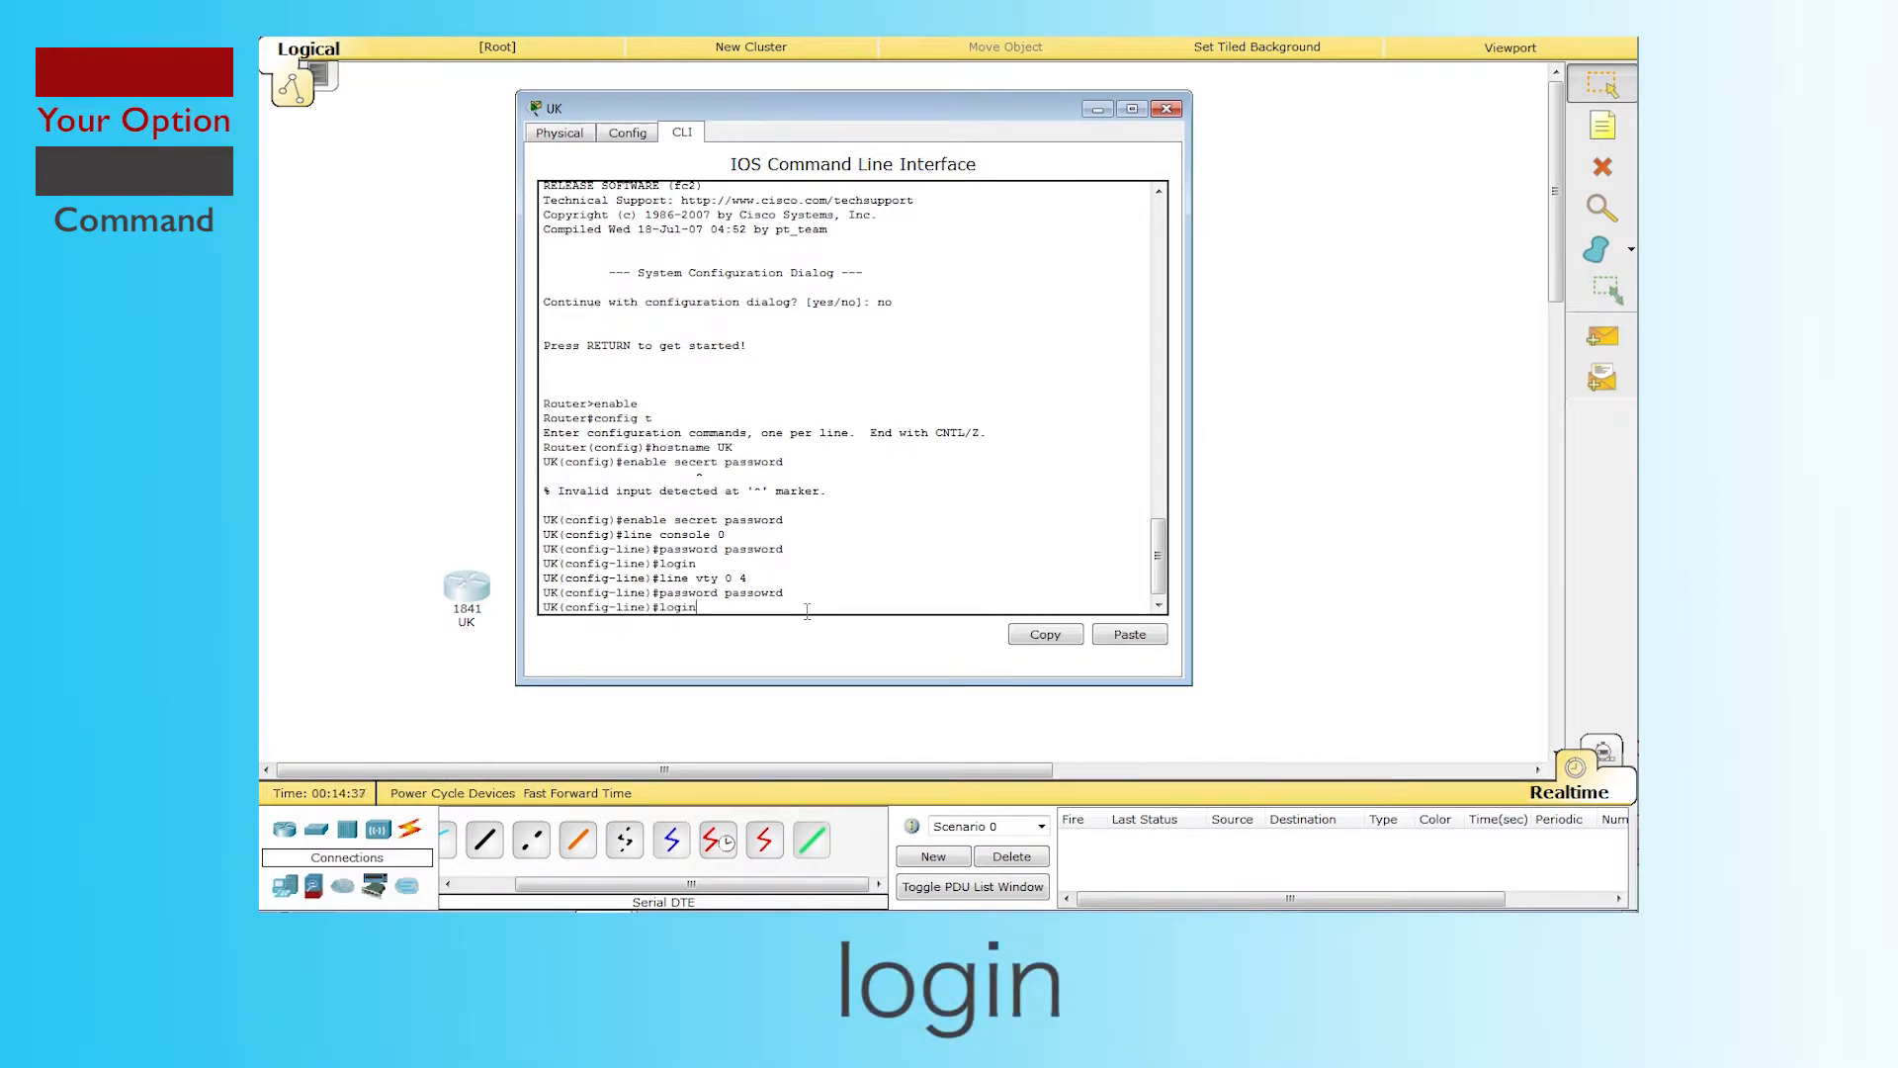
key("Return")
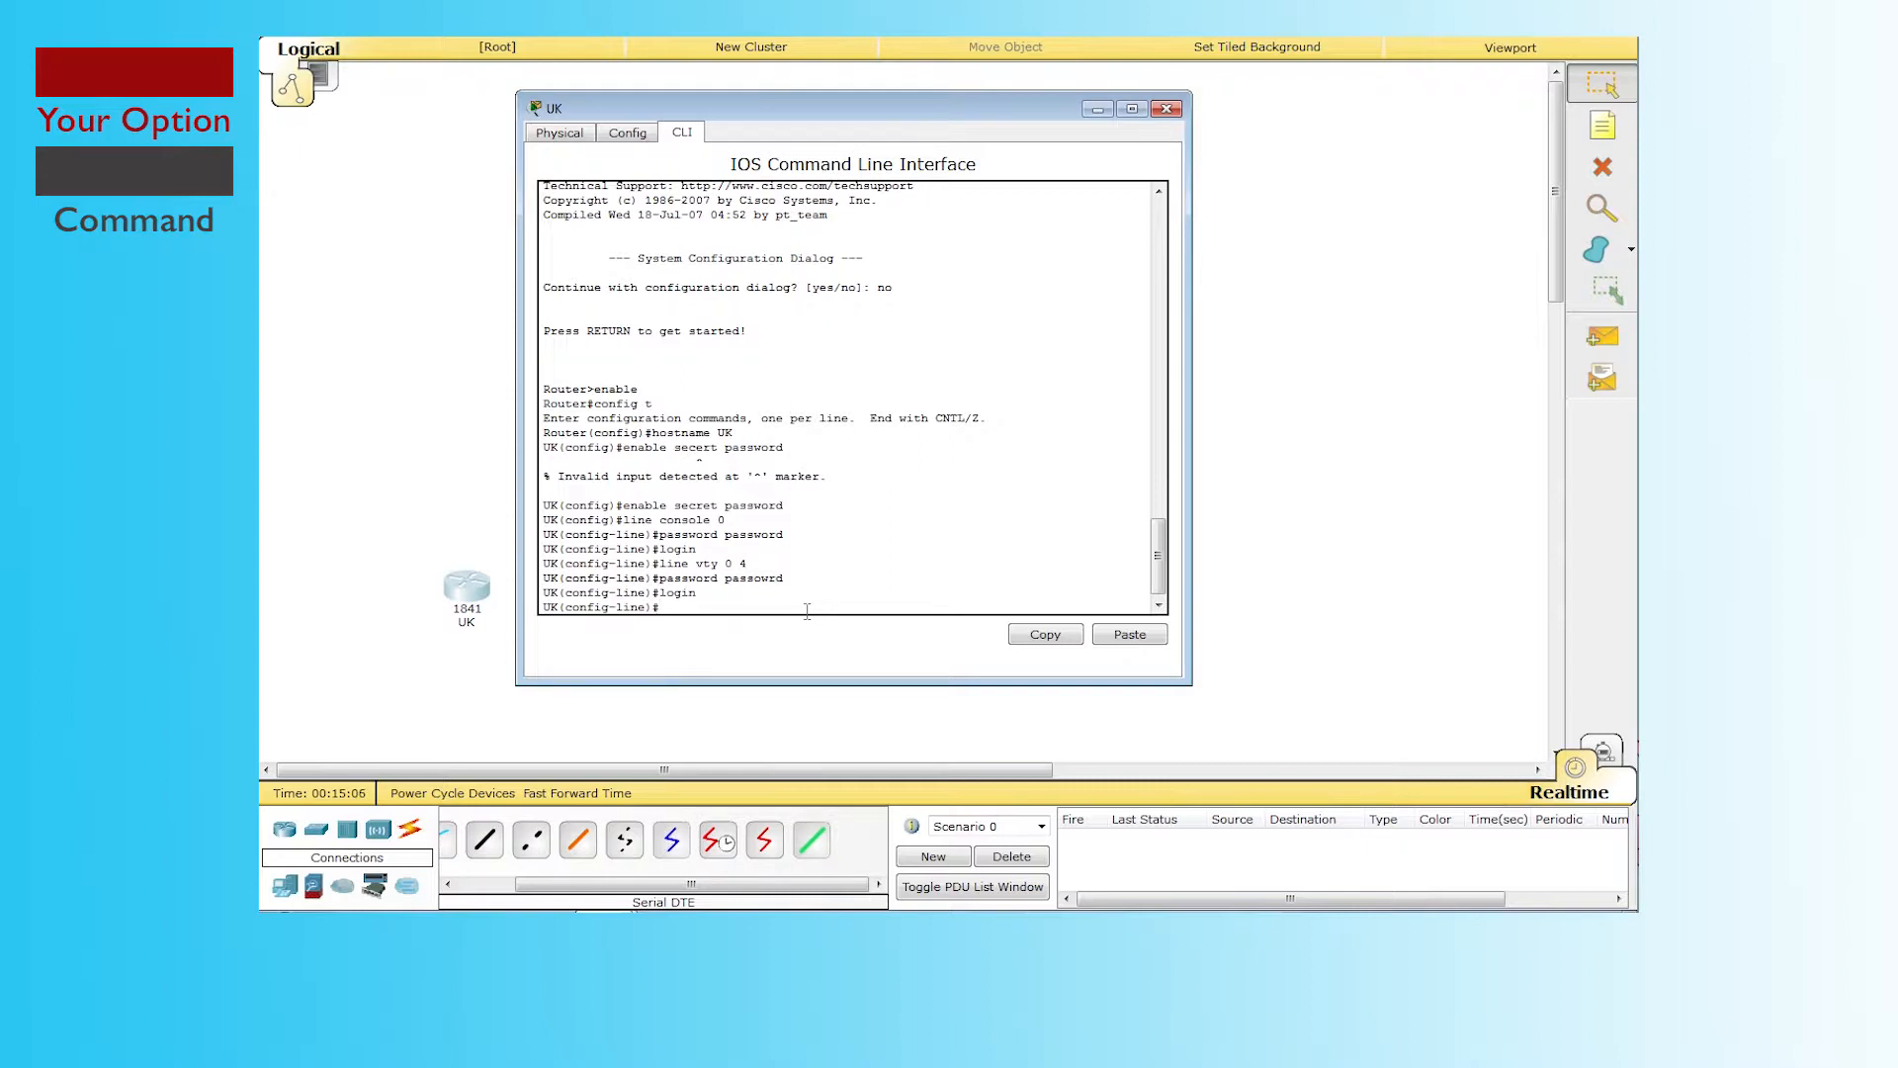
type("end")
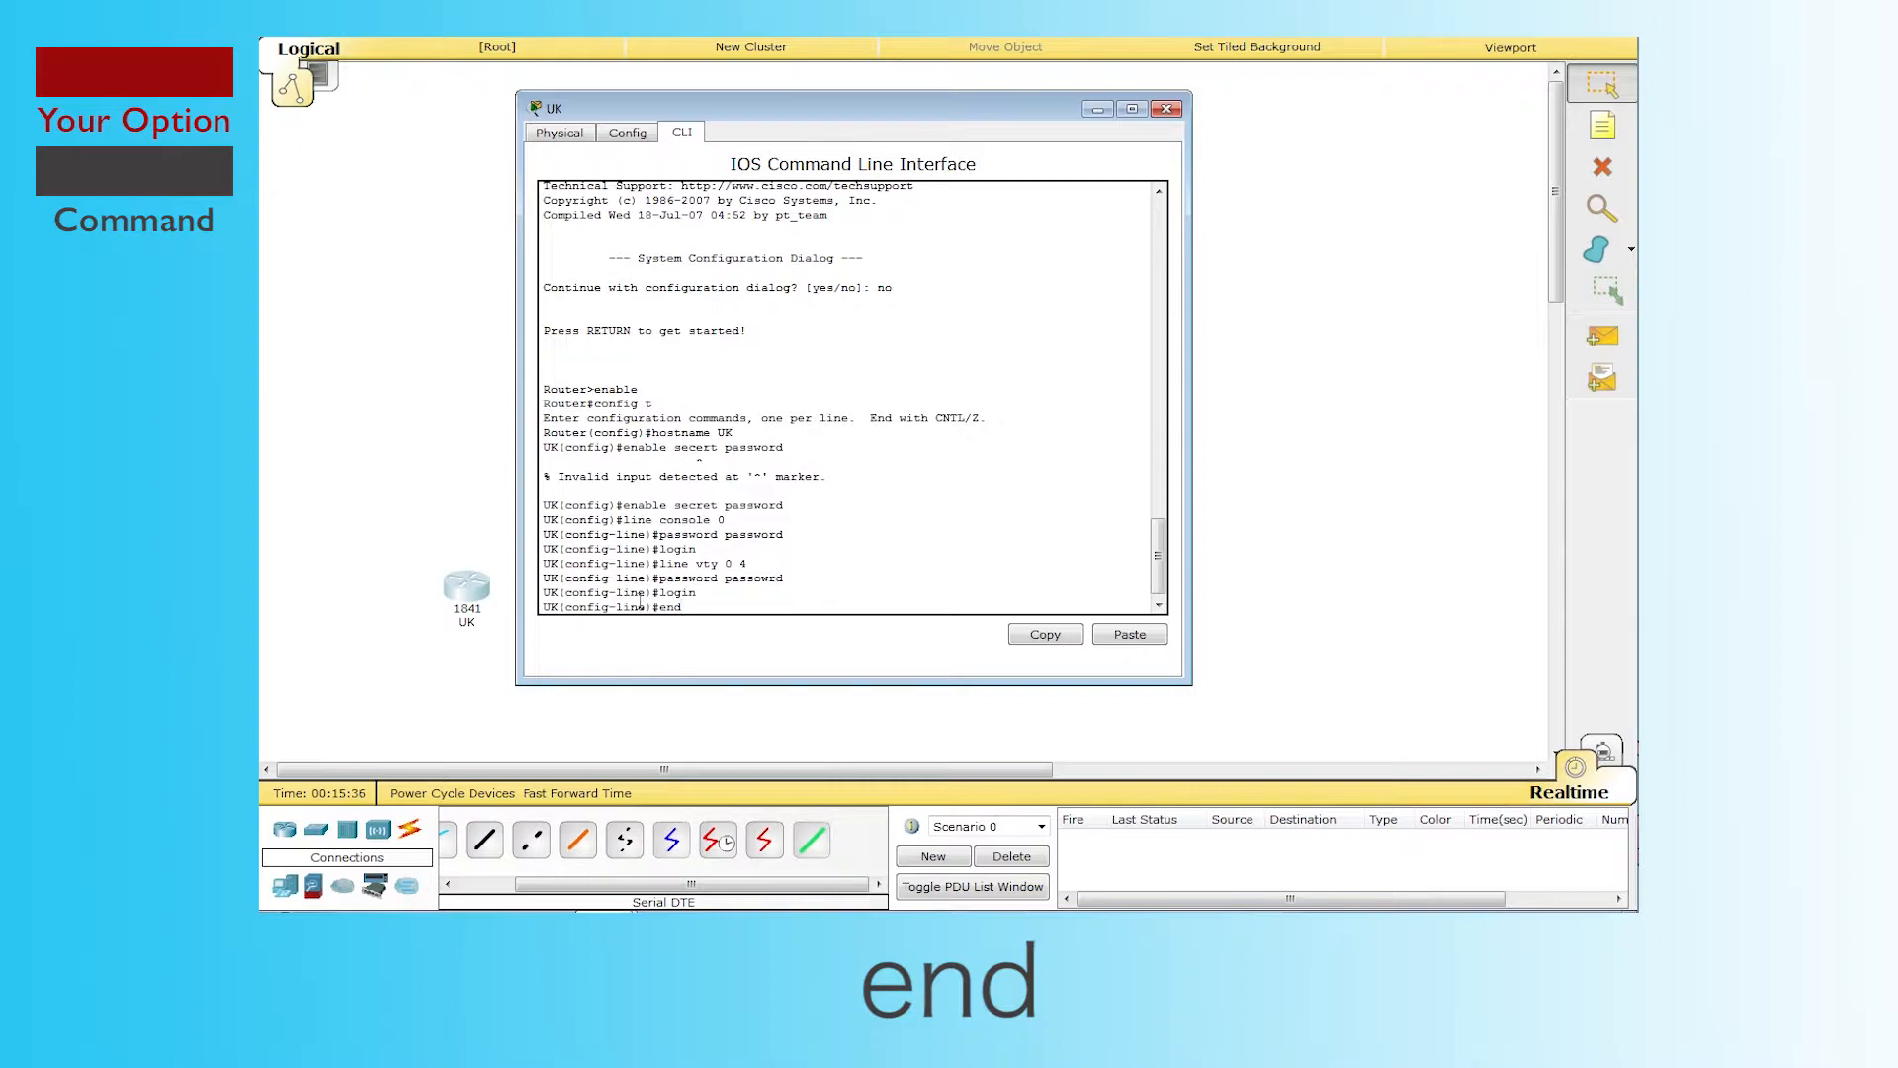
Step: Run end to leave line configuration, then config t to return to UK(config)#
mouse_move(621, 606)
left_mouse_down()
mouse_move(647, 607)
mouse_move(547, 607)
mouse_move(645, 613)
left_mouse_up()
left_click(704, 606)
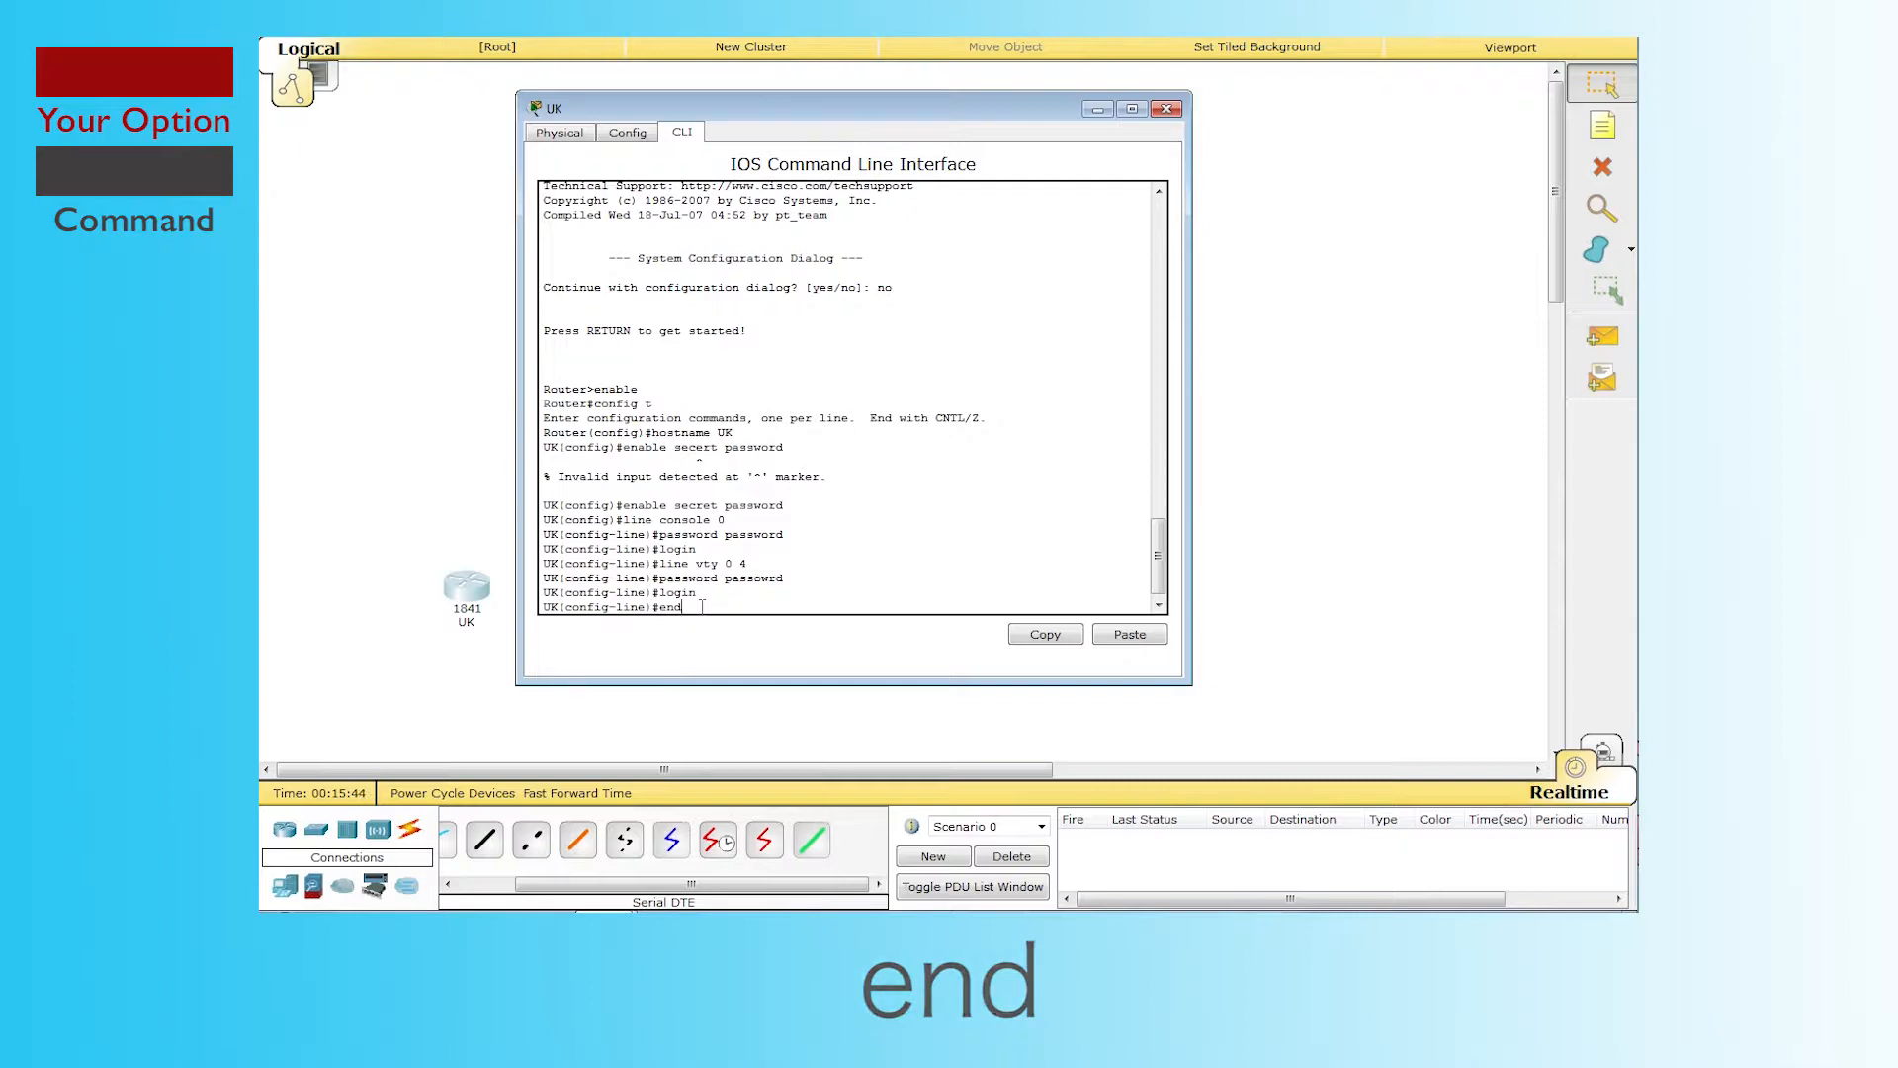
key("Return")
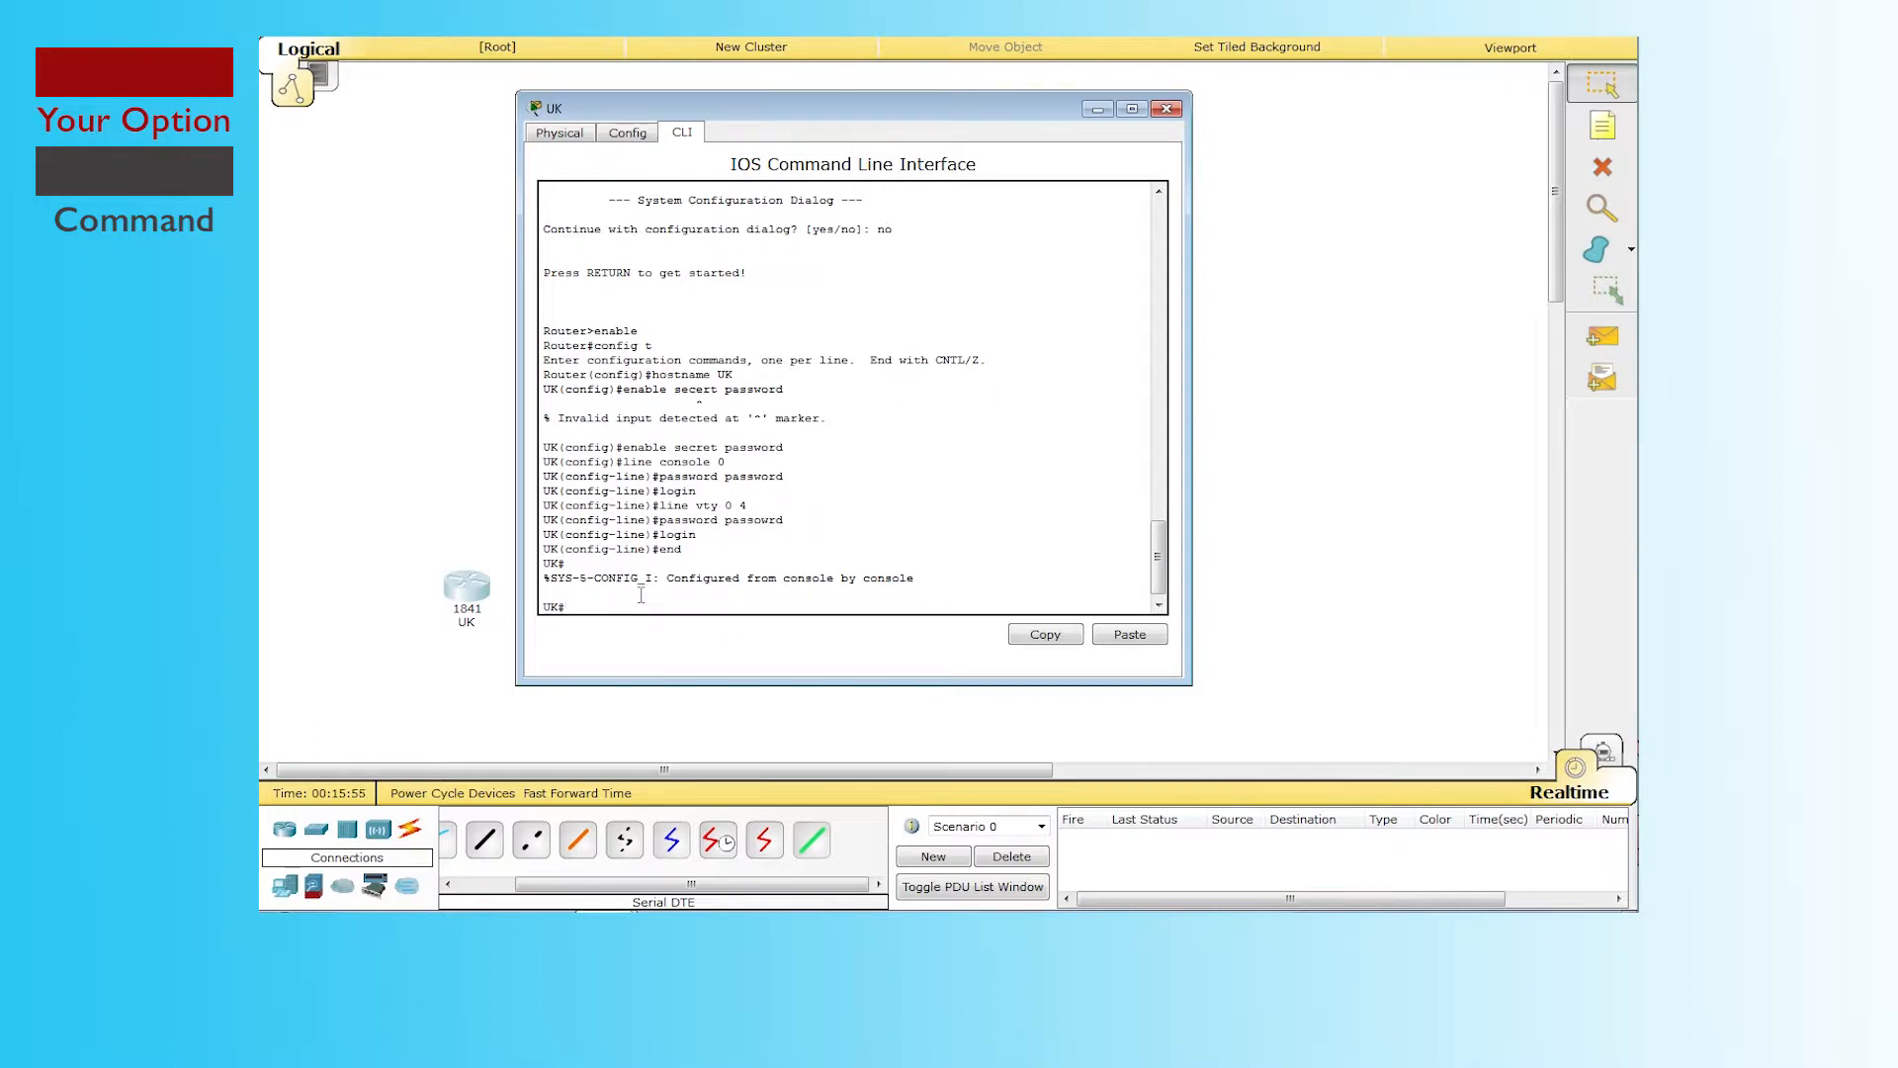
type("confi")
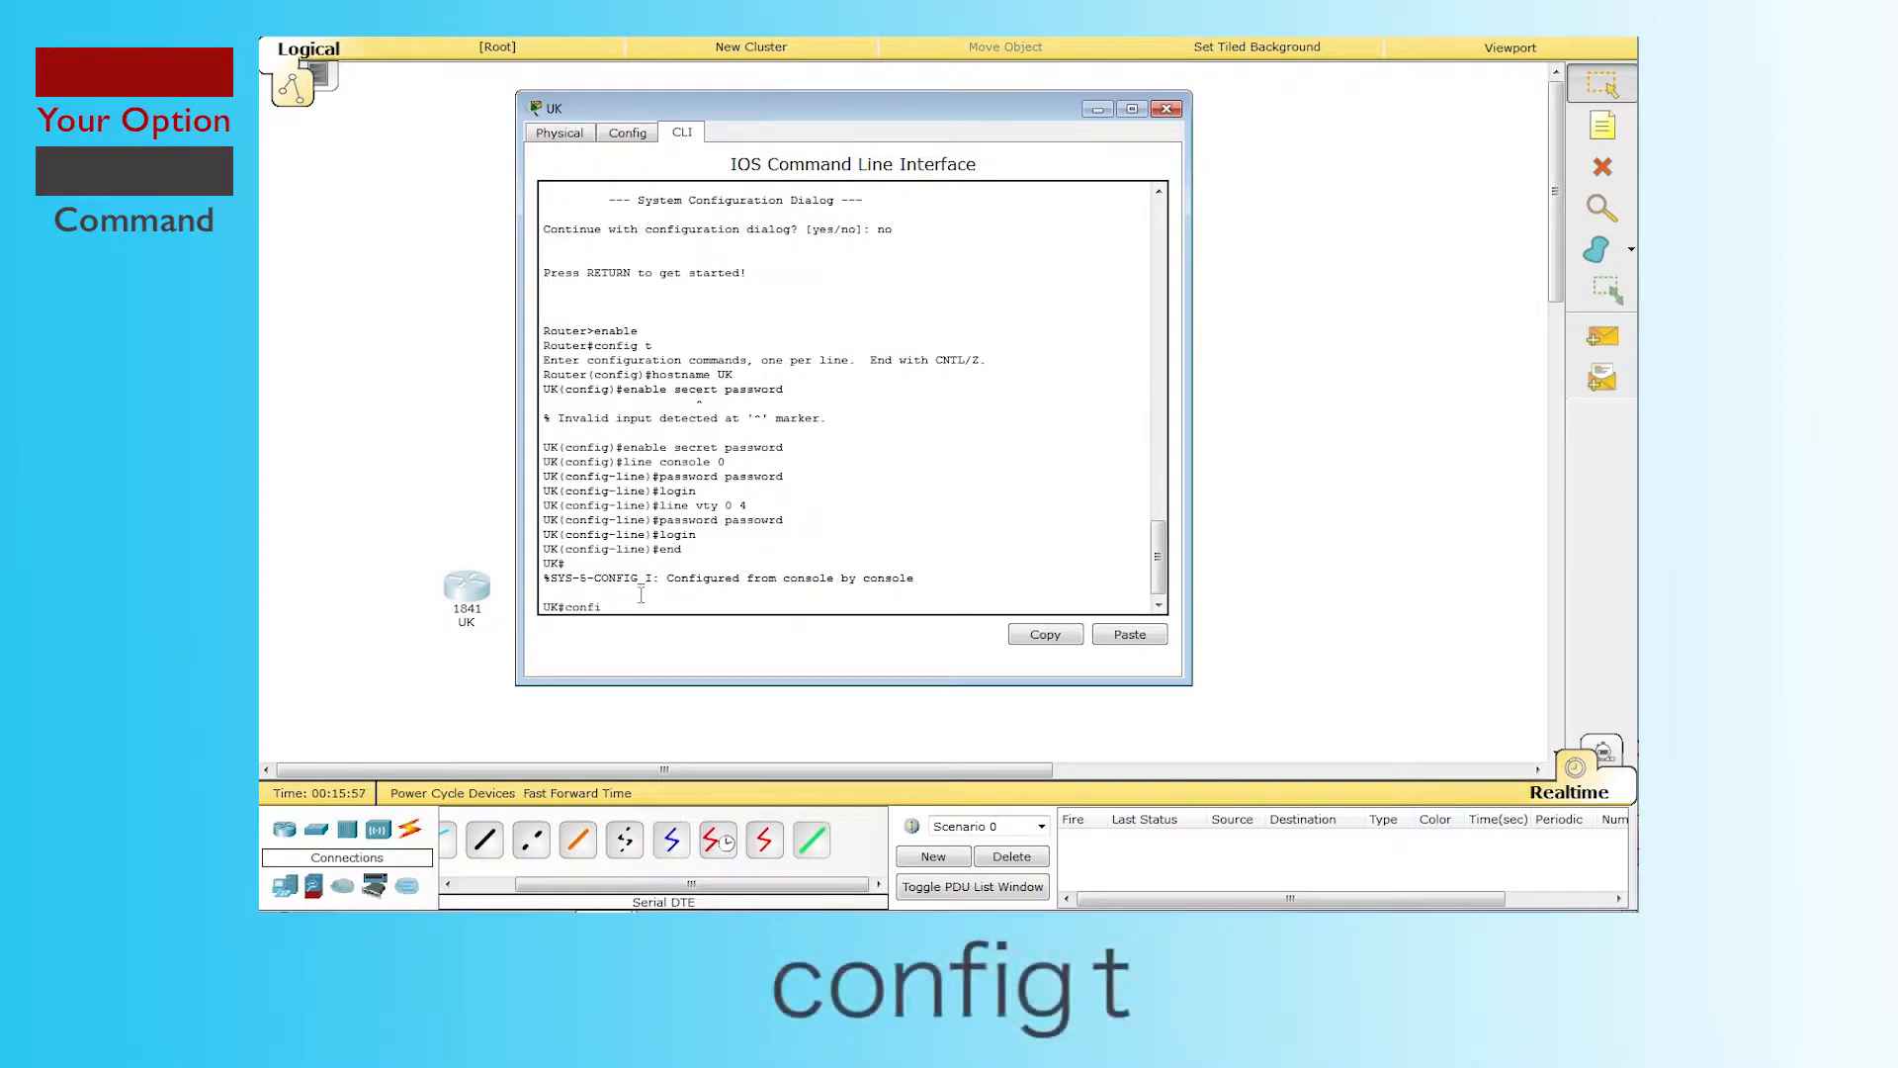
type("g t")
key("Return")
key("Return")
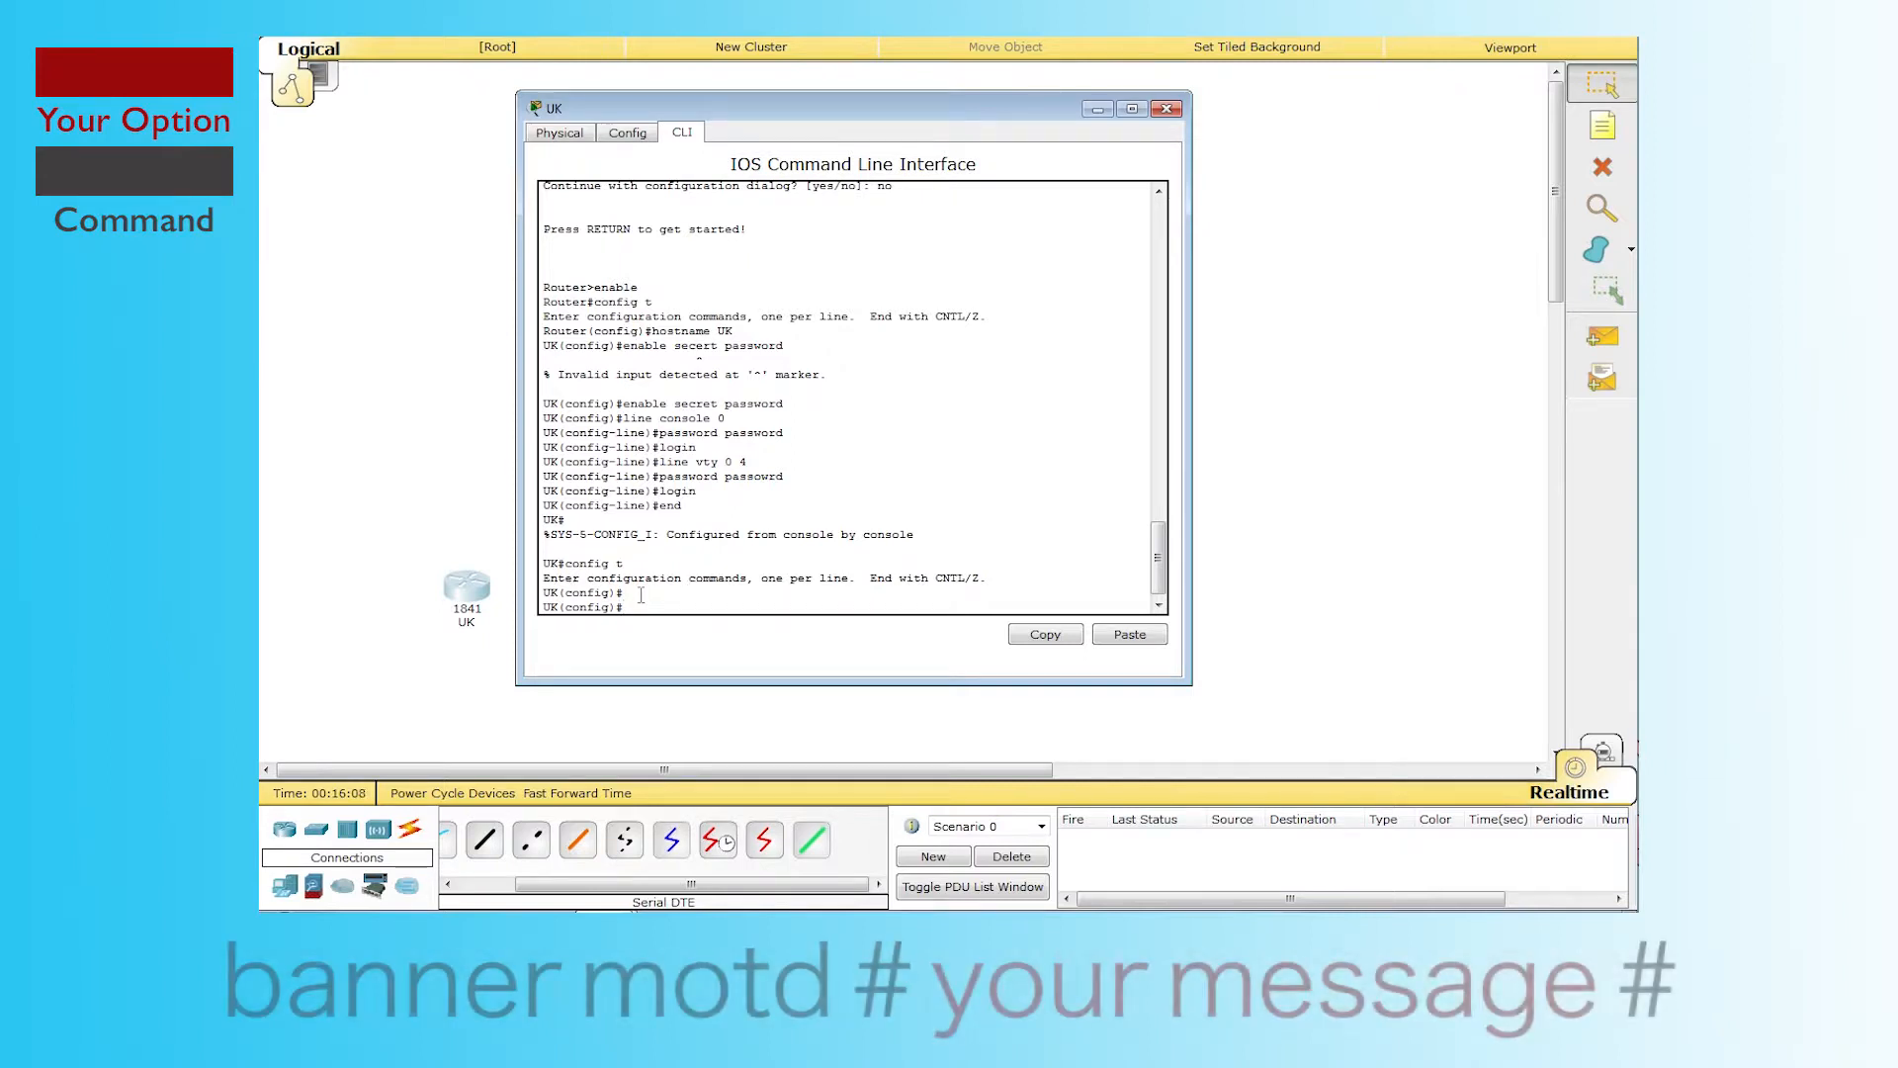
Step: Set the MOTD banner 'This is the UK router' and exit to the UK# prompt
type("banner motd #")
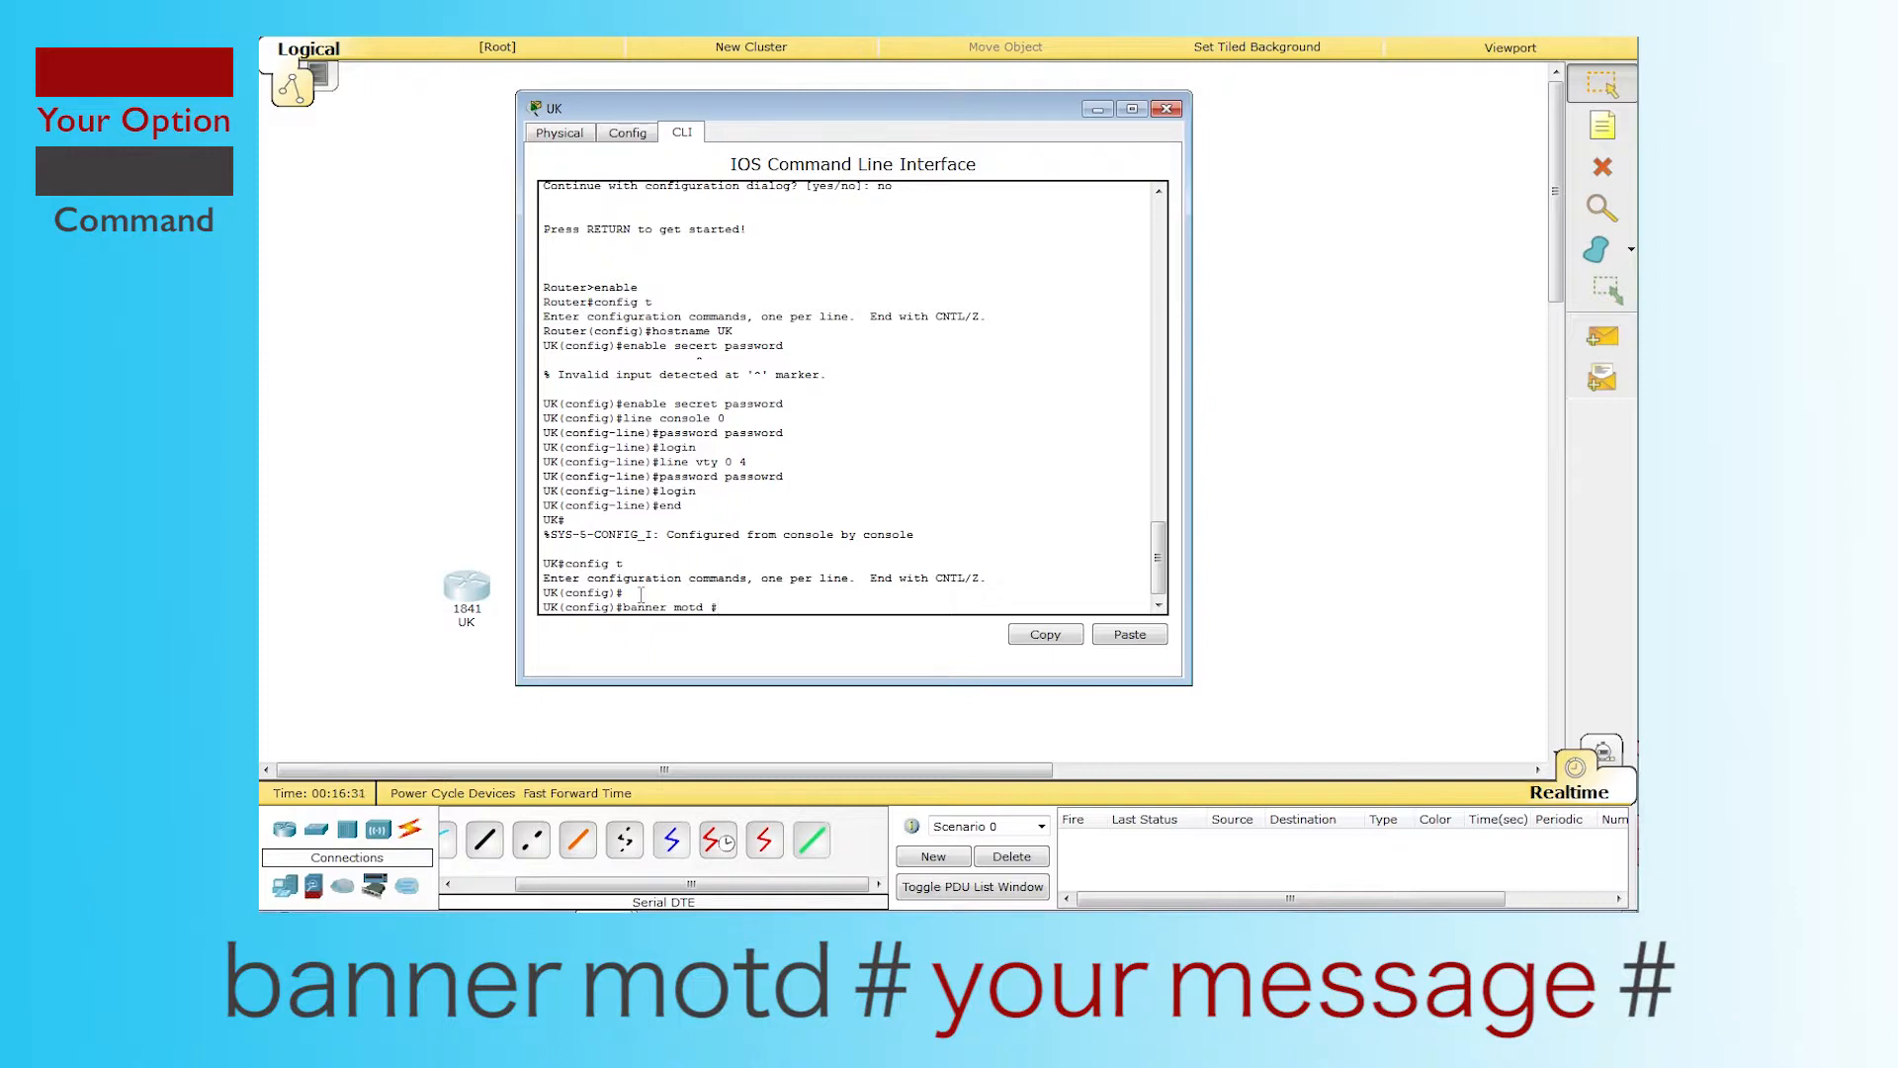
type("This is the UK router #")
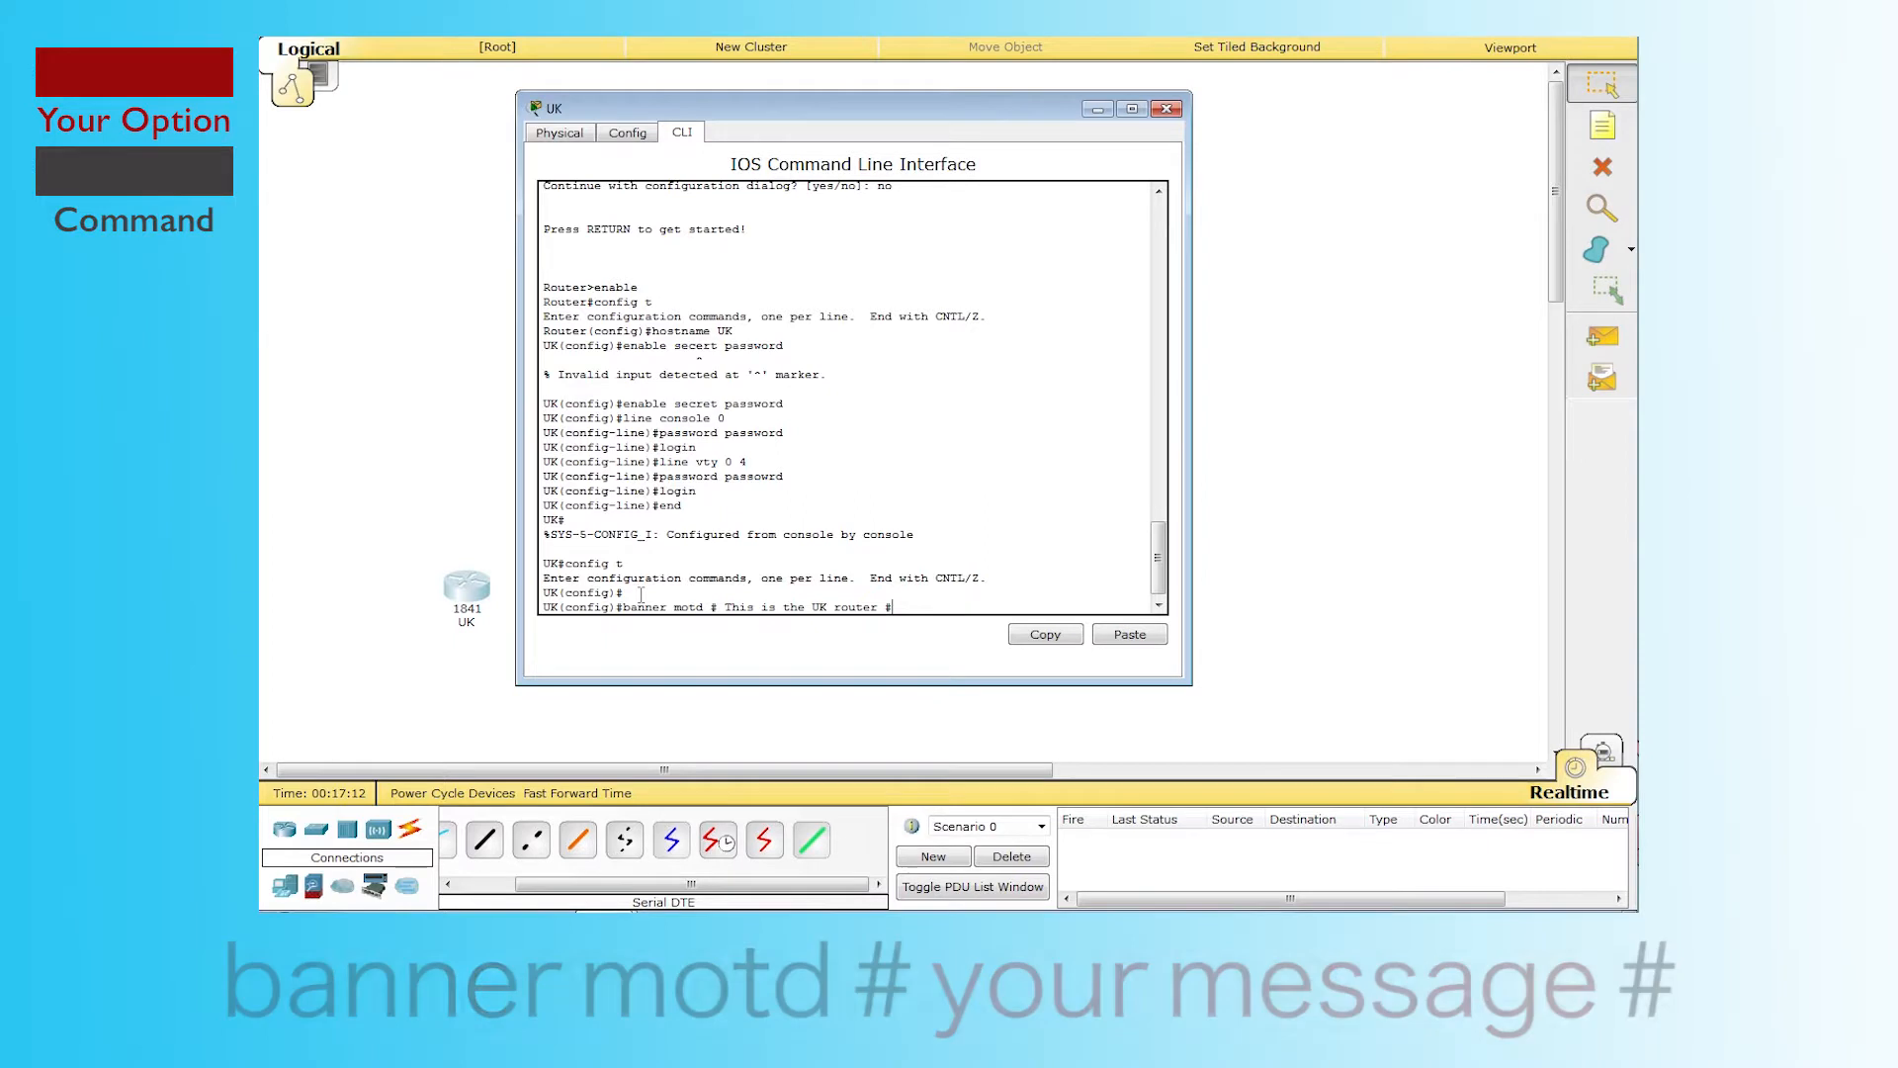
key("Return")
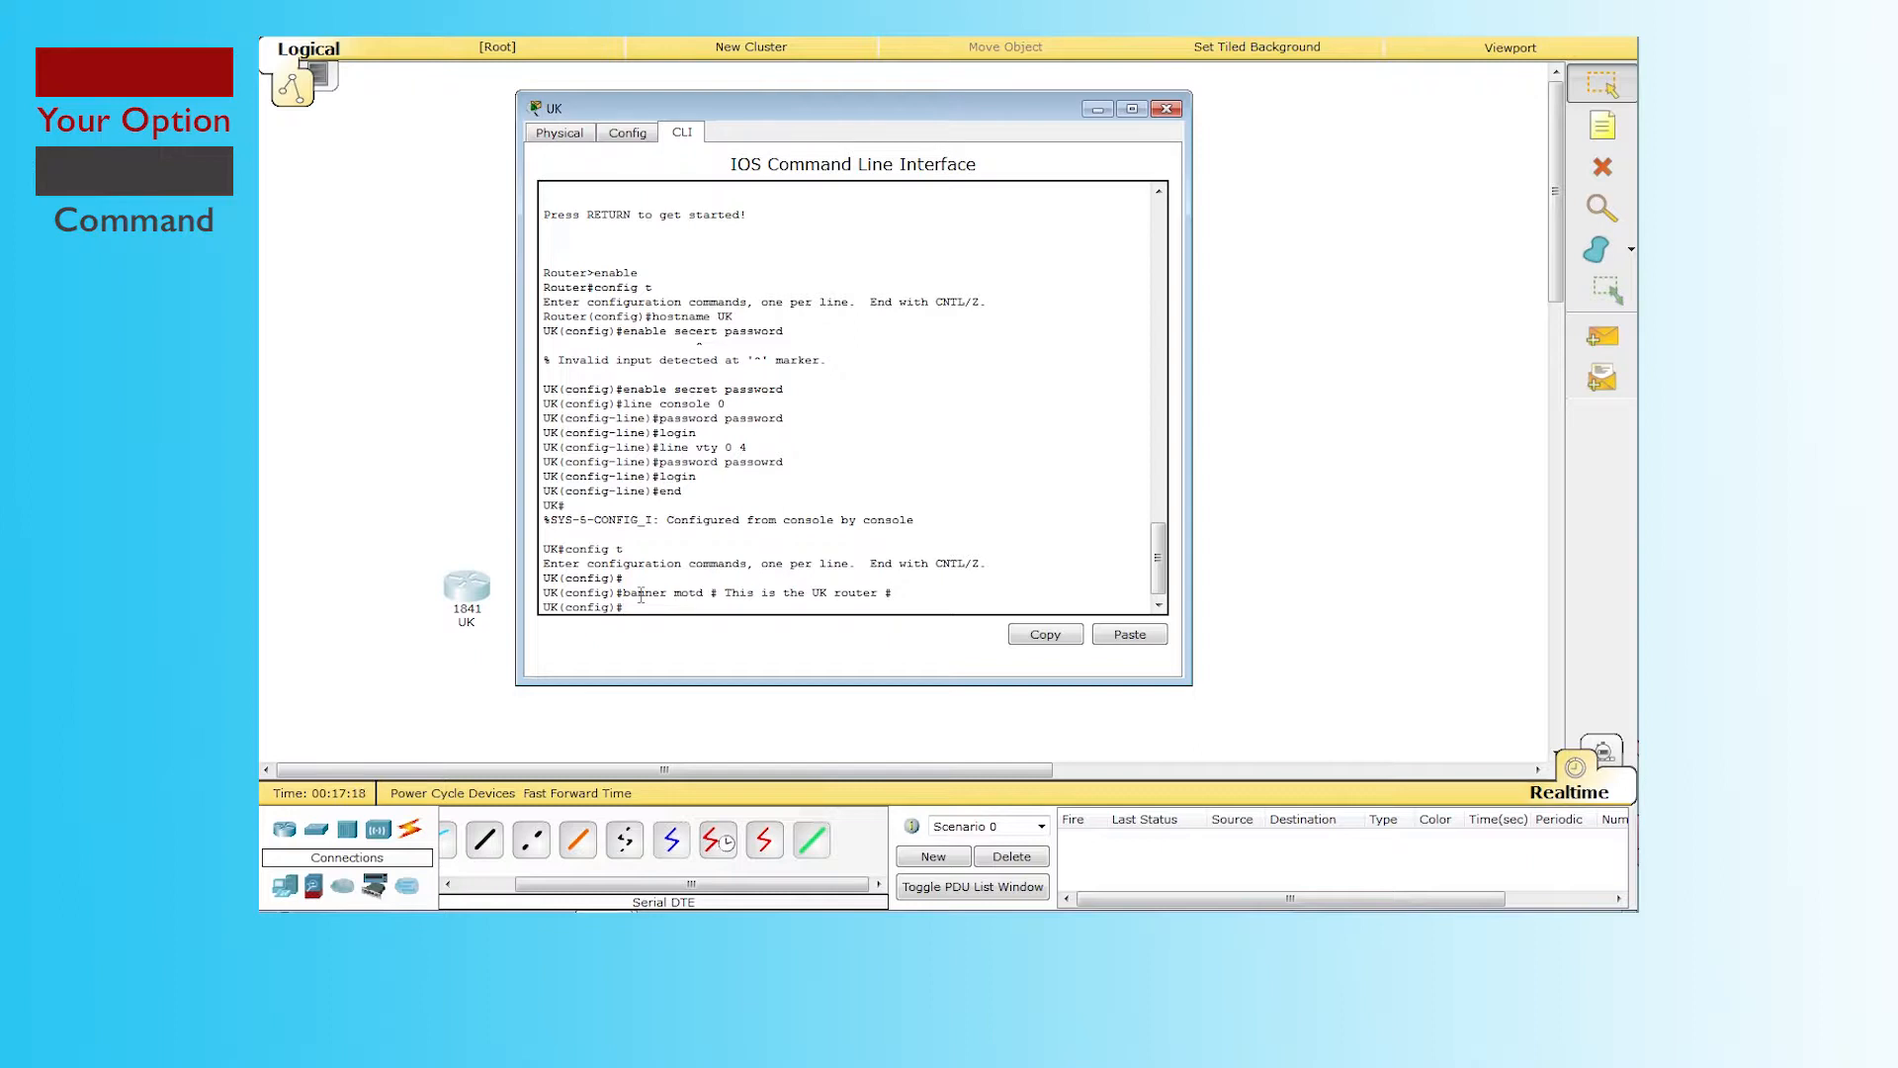
type("end")
key("Return")
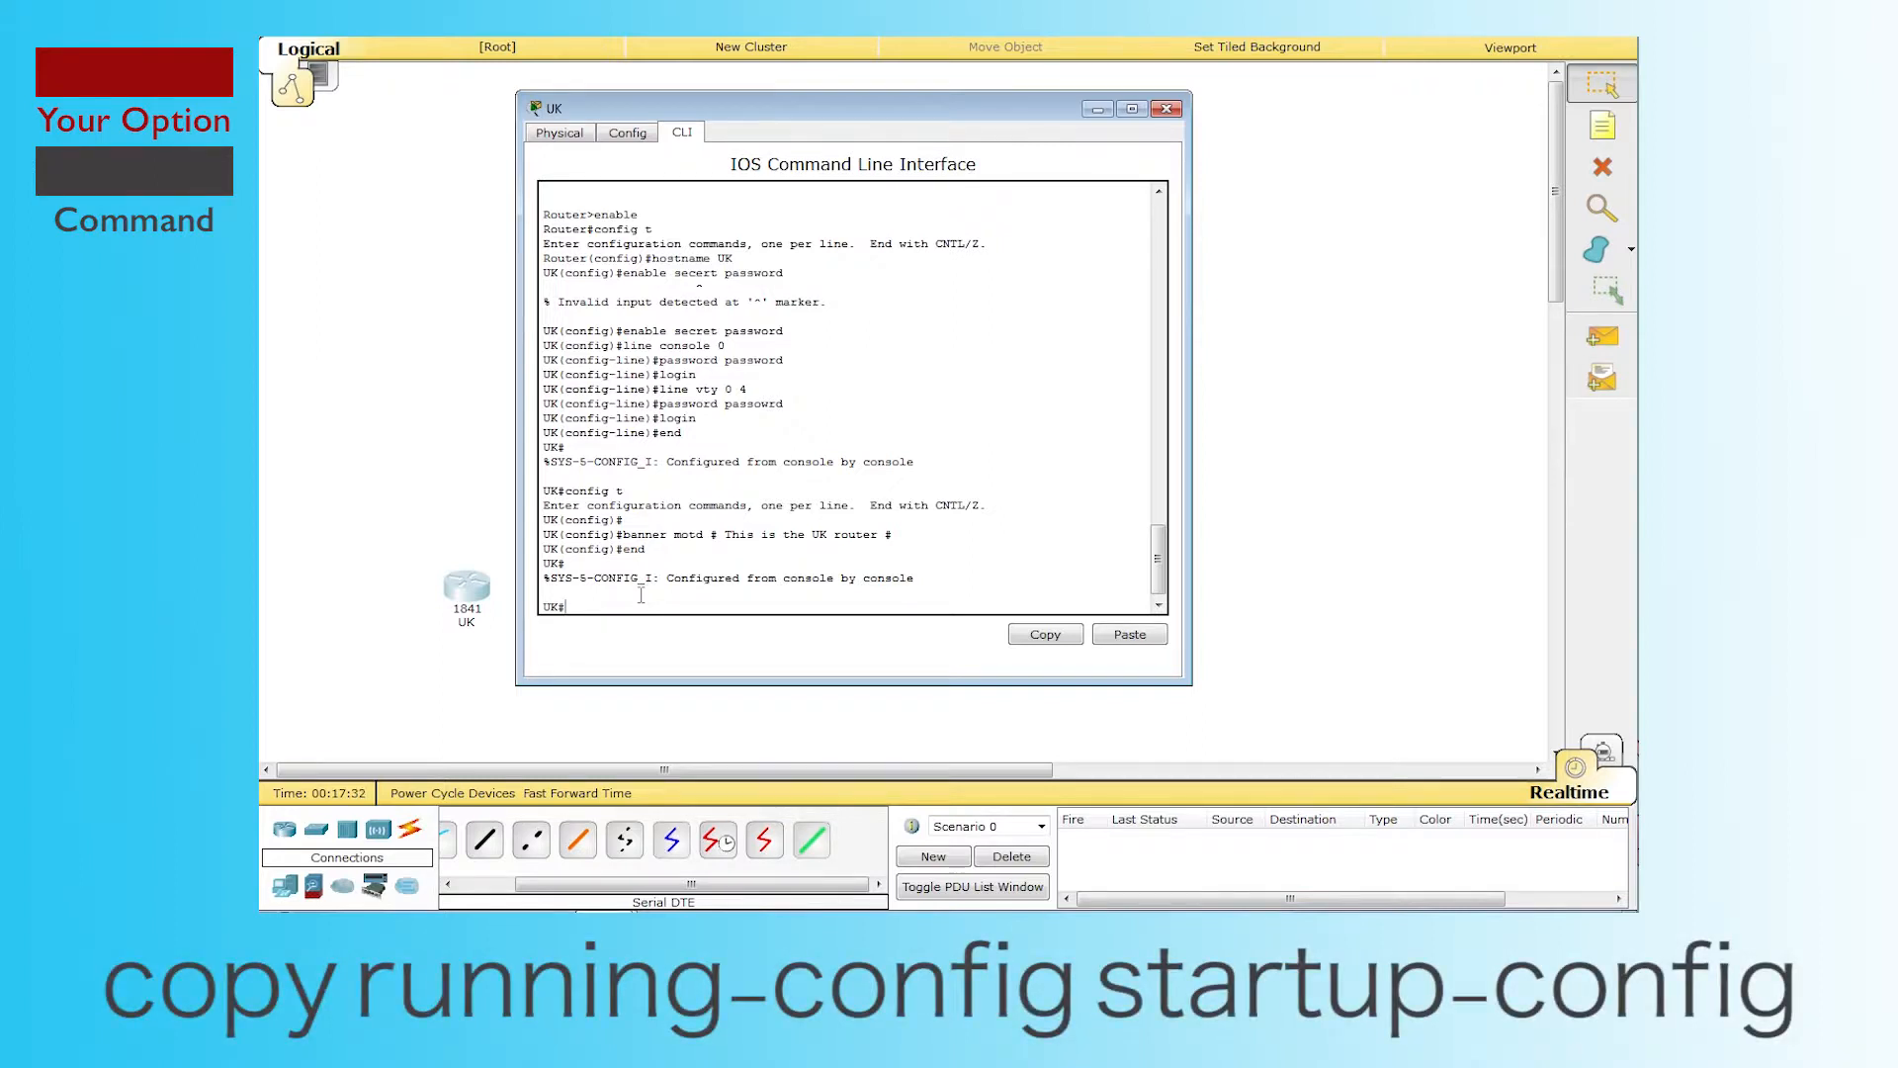
Step: Copy running-config to startup-config with the default name, then exit the console session
type("copy running-config startup-config")
key("Return")
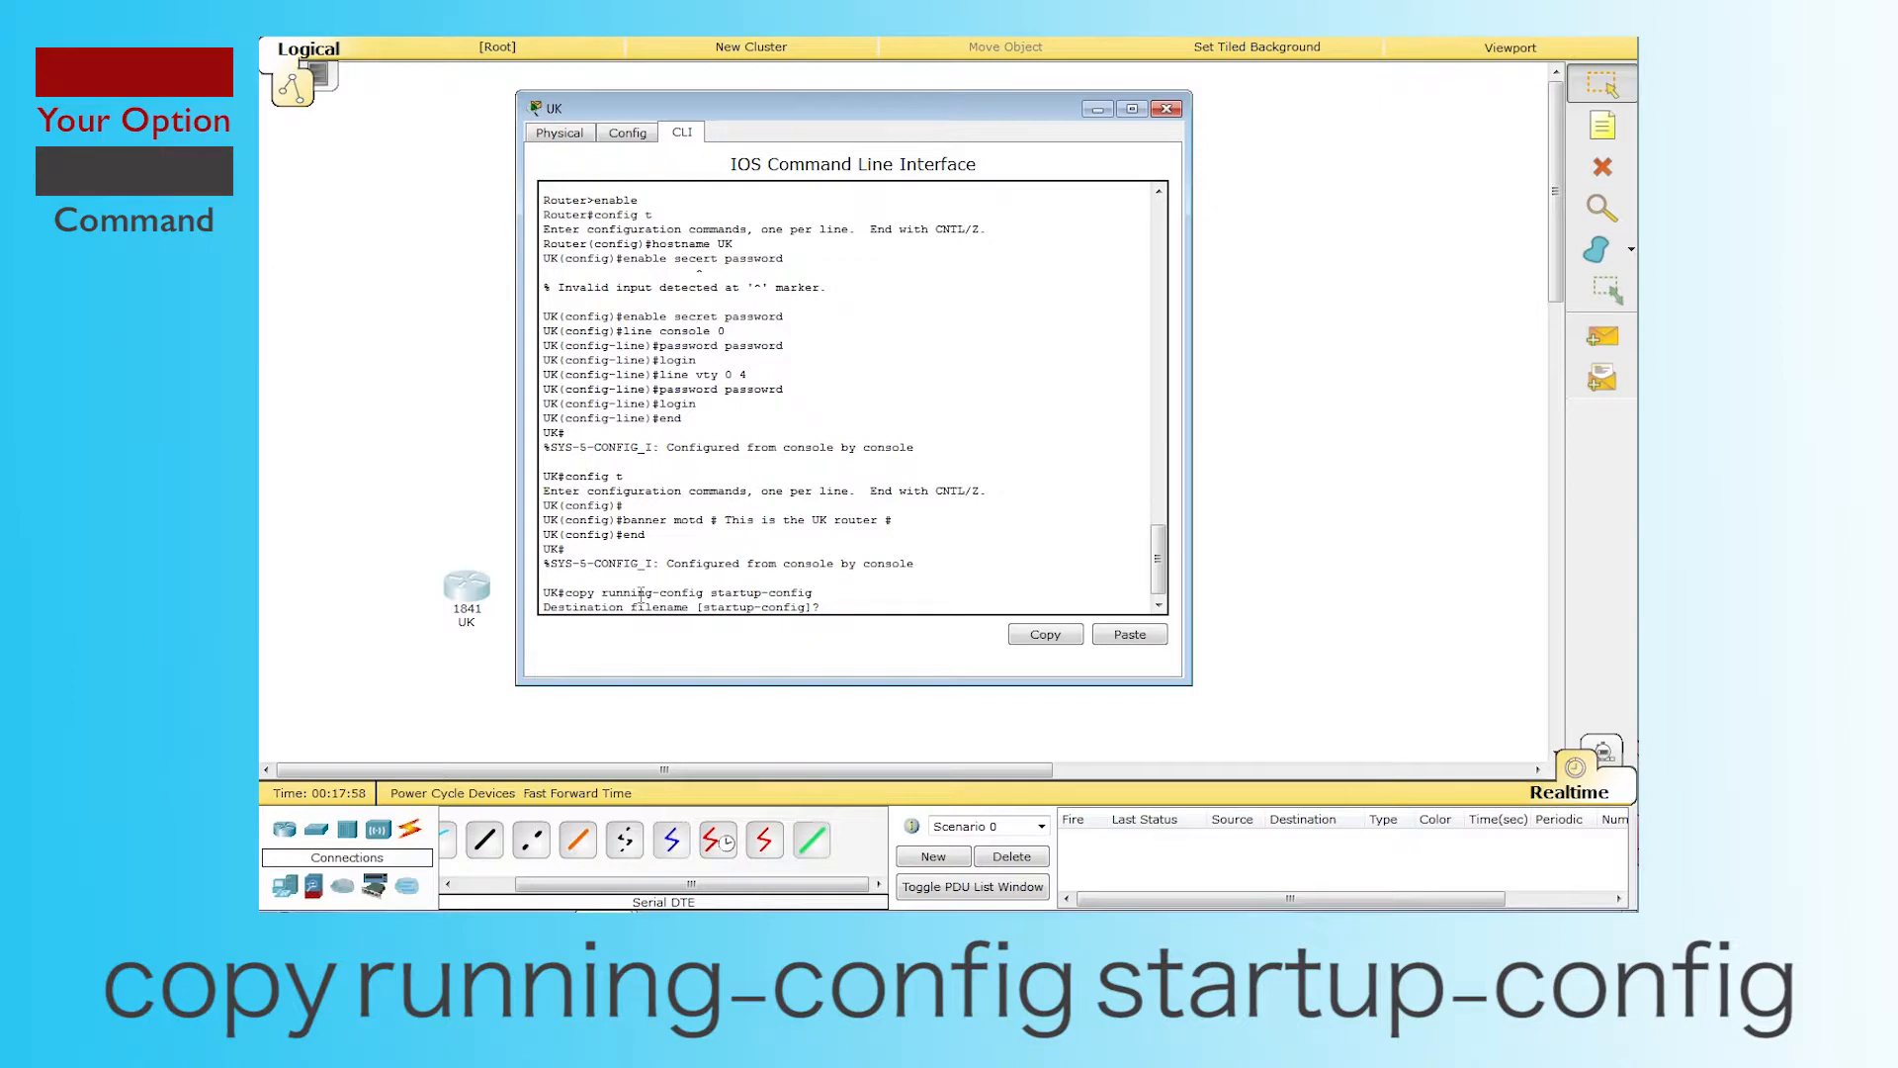
key("Return")
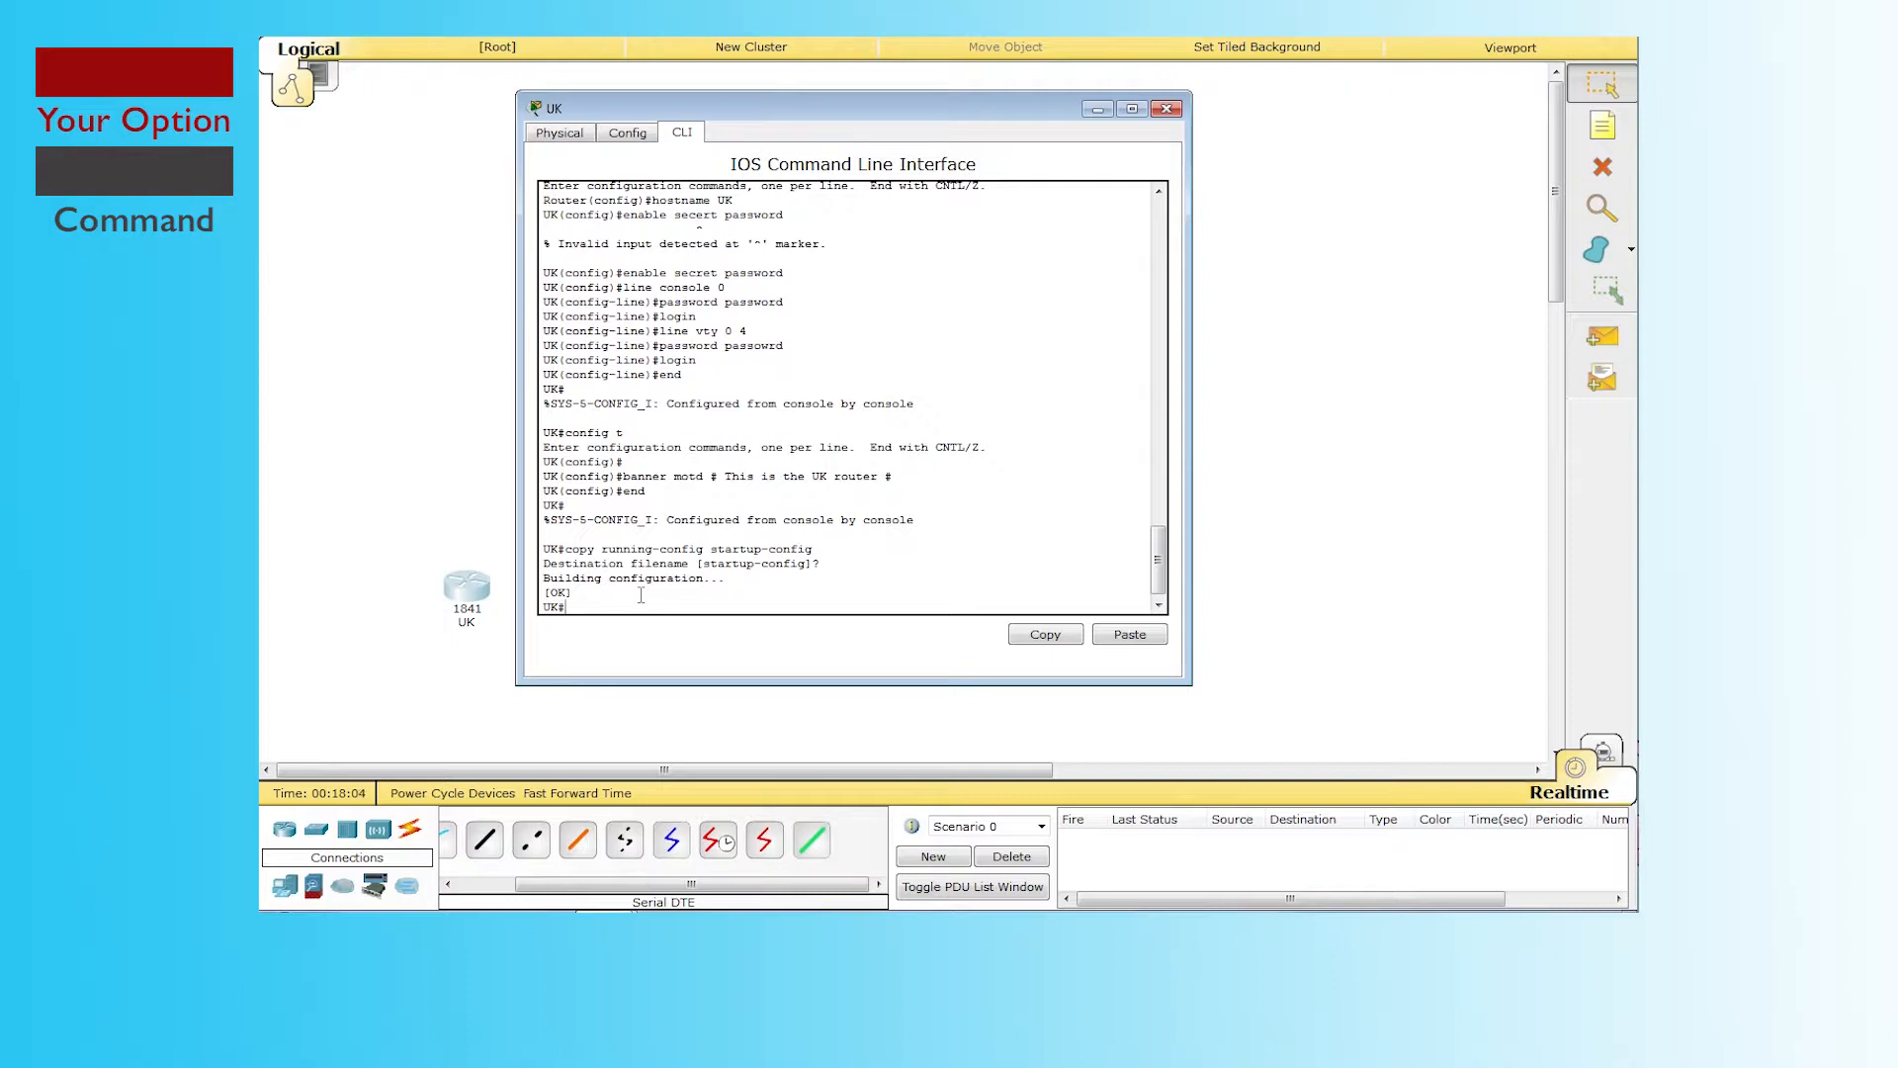
type("exit")
key("Return")
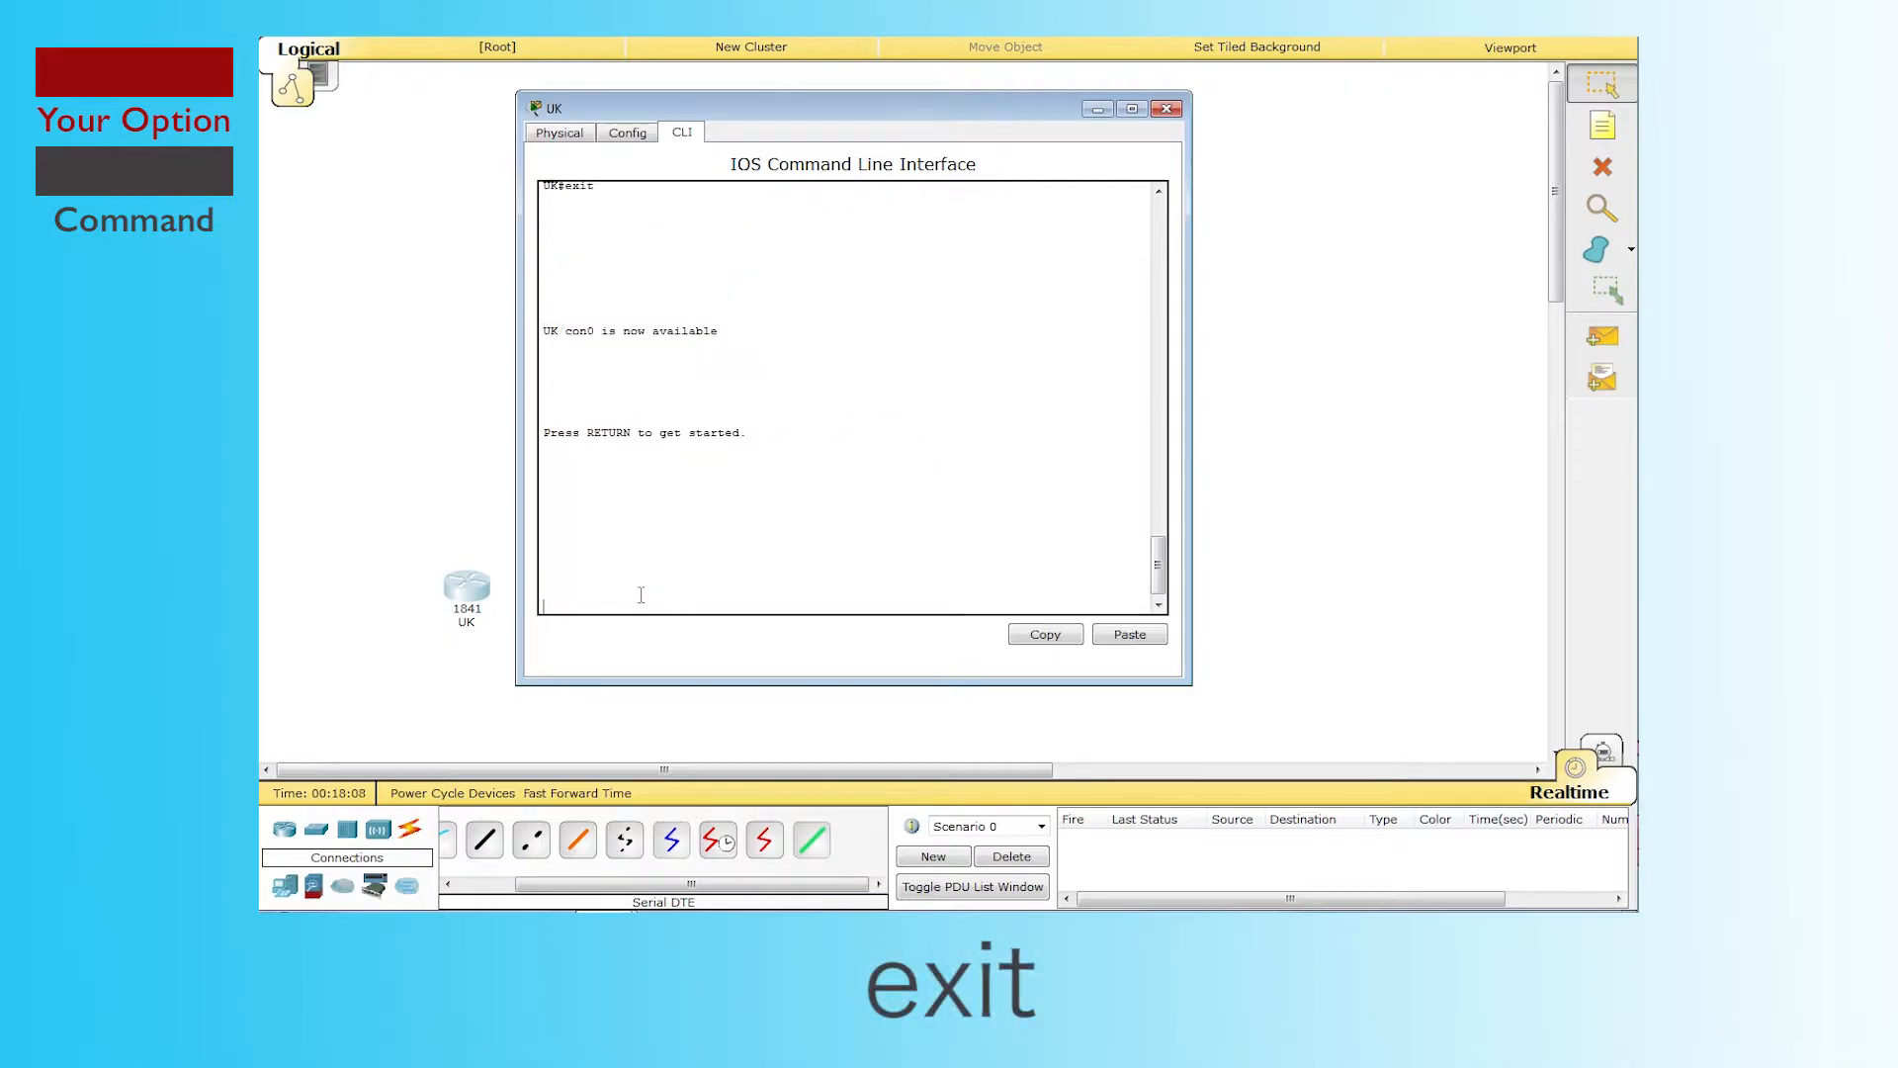
Step: Log back into UK past the new banner using the console password and enable secret
key("Return")
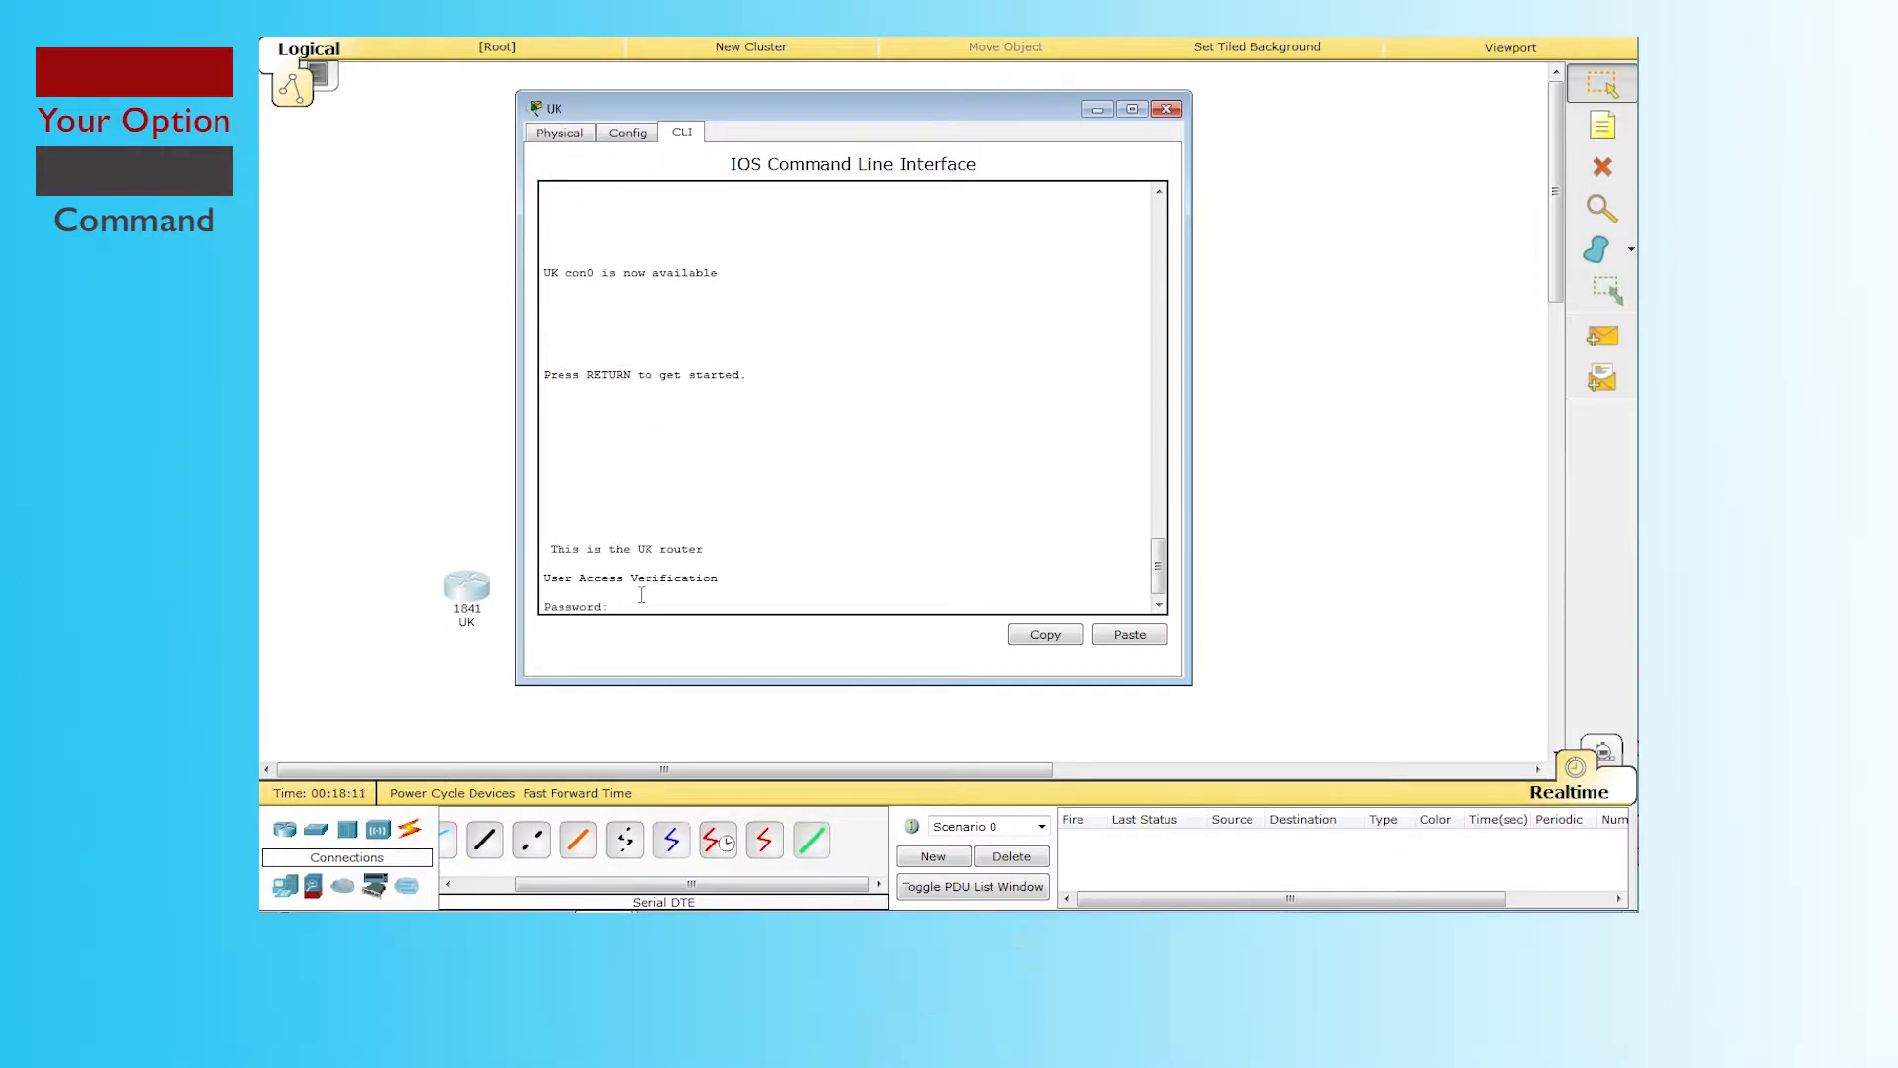
left_click_drag(551, 550, 721, 600)
left_click(707, 603)
key("Return")
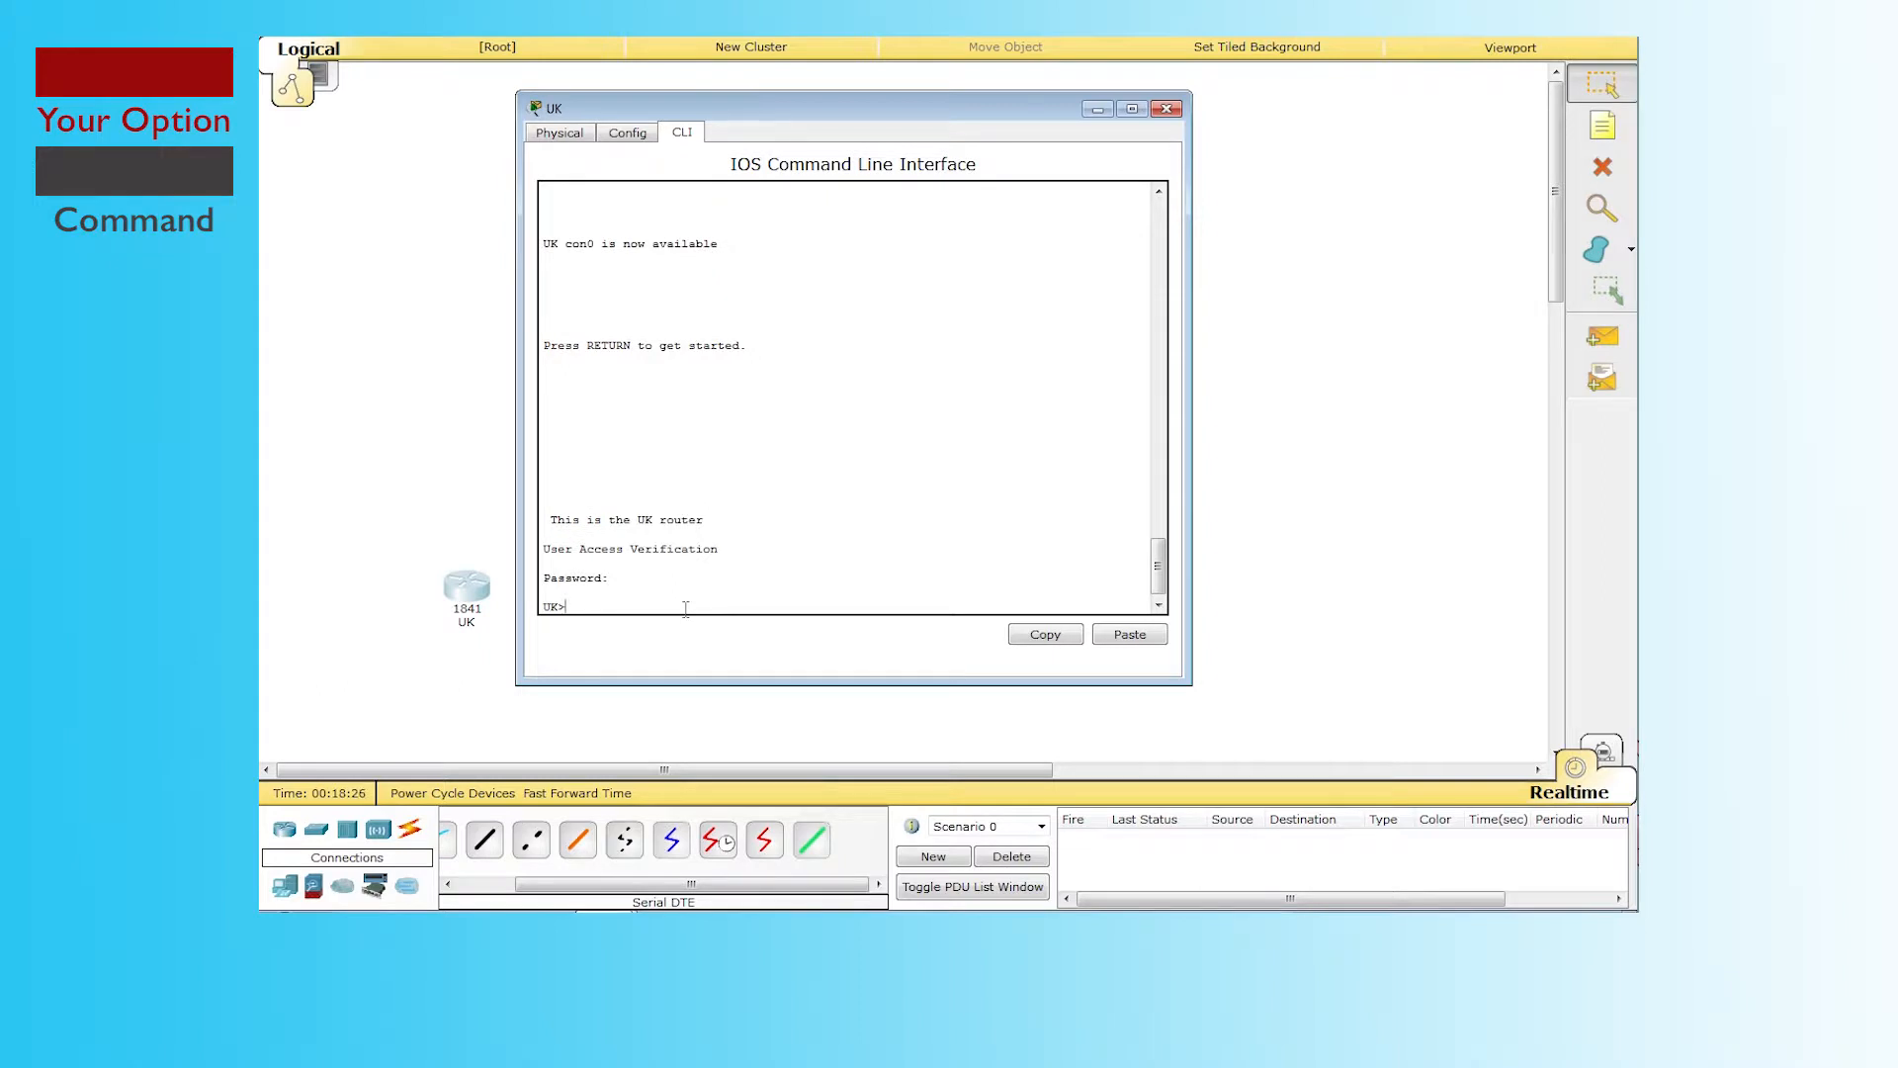
type("enable")
key("Return")
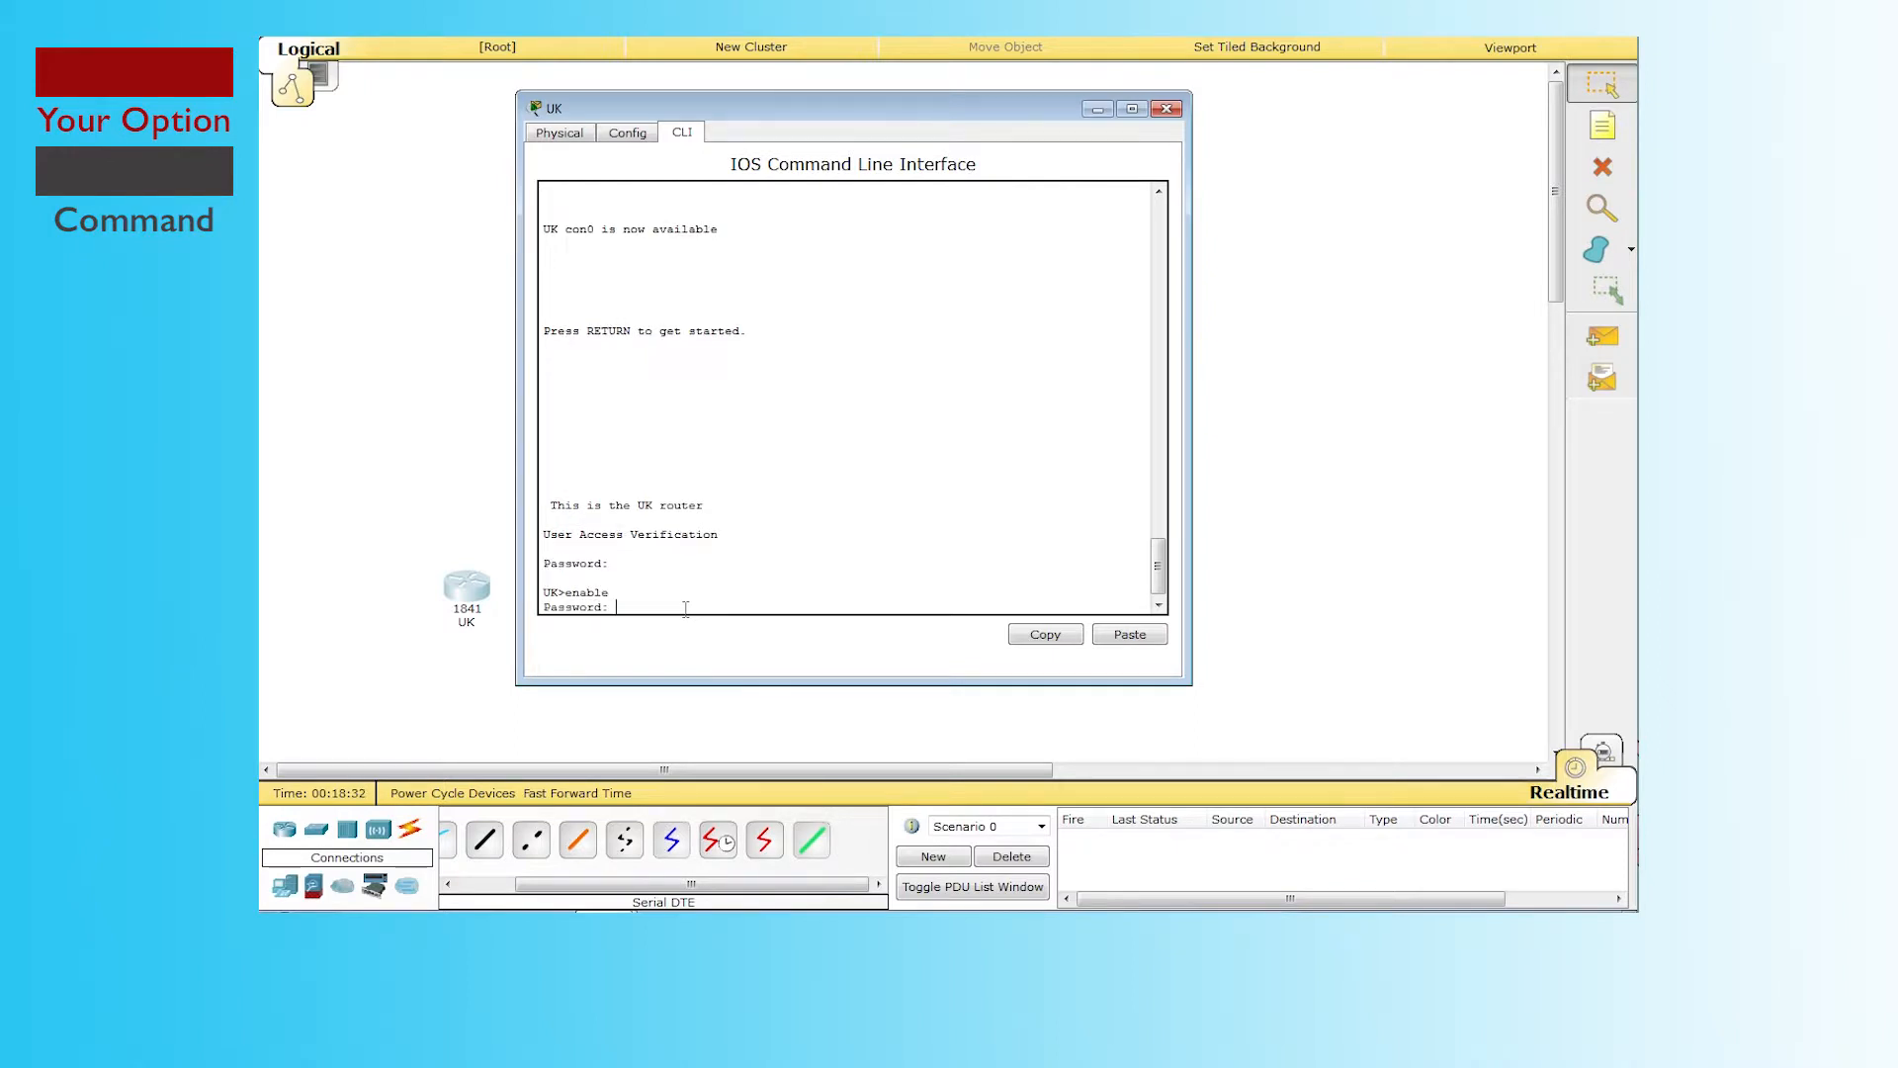
key("Return")
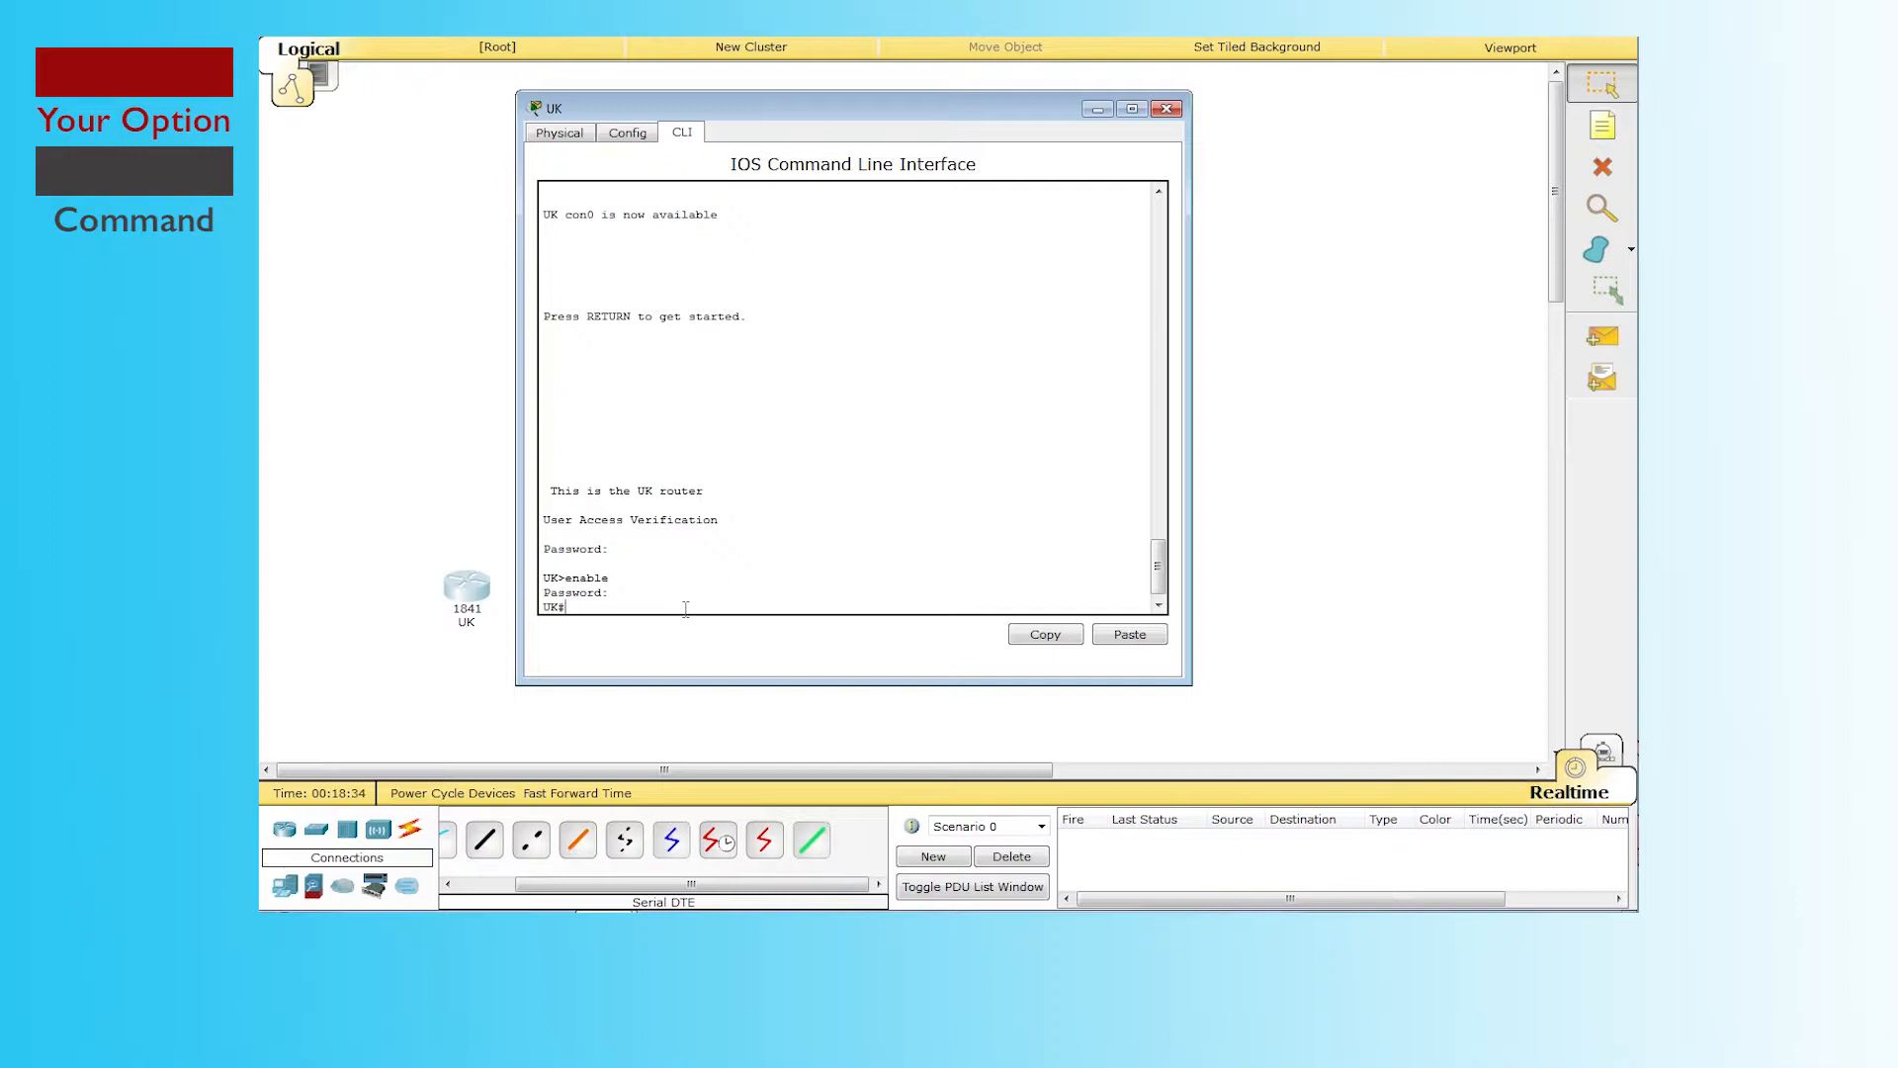
Step: Enter global configuration mode with config, then close the UK router window
type("config t")
key("Return")
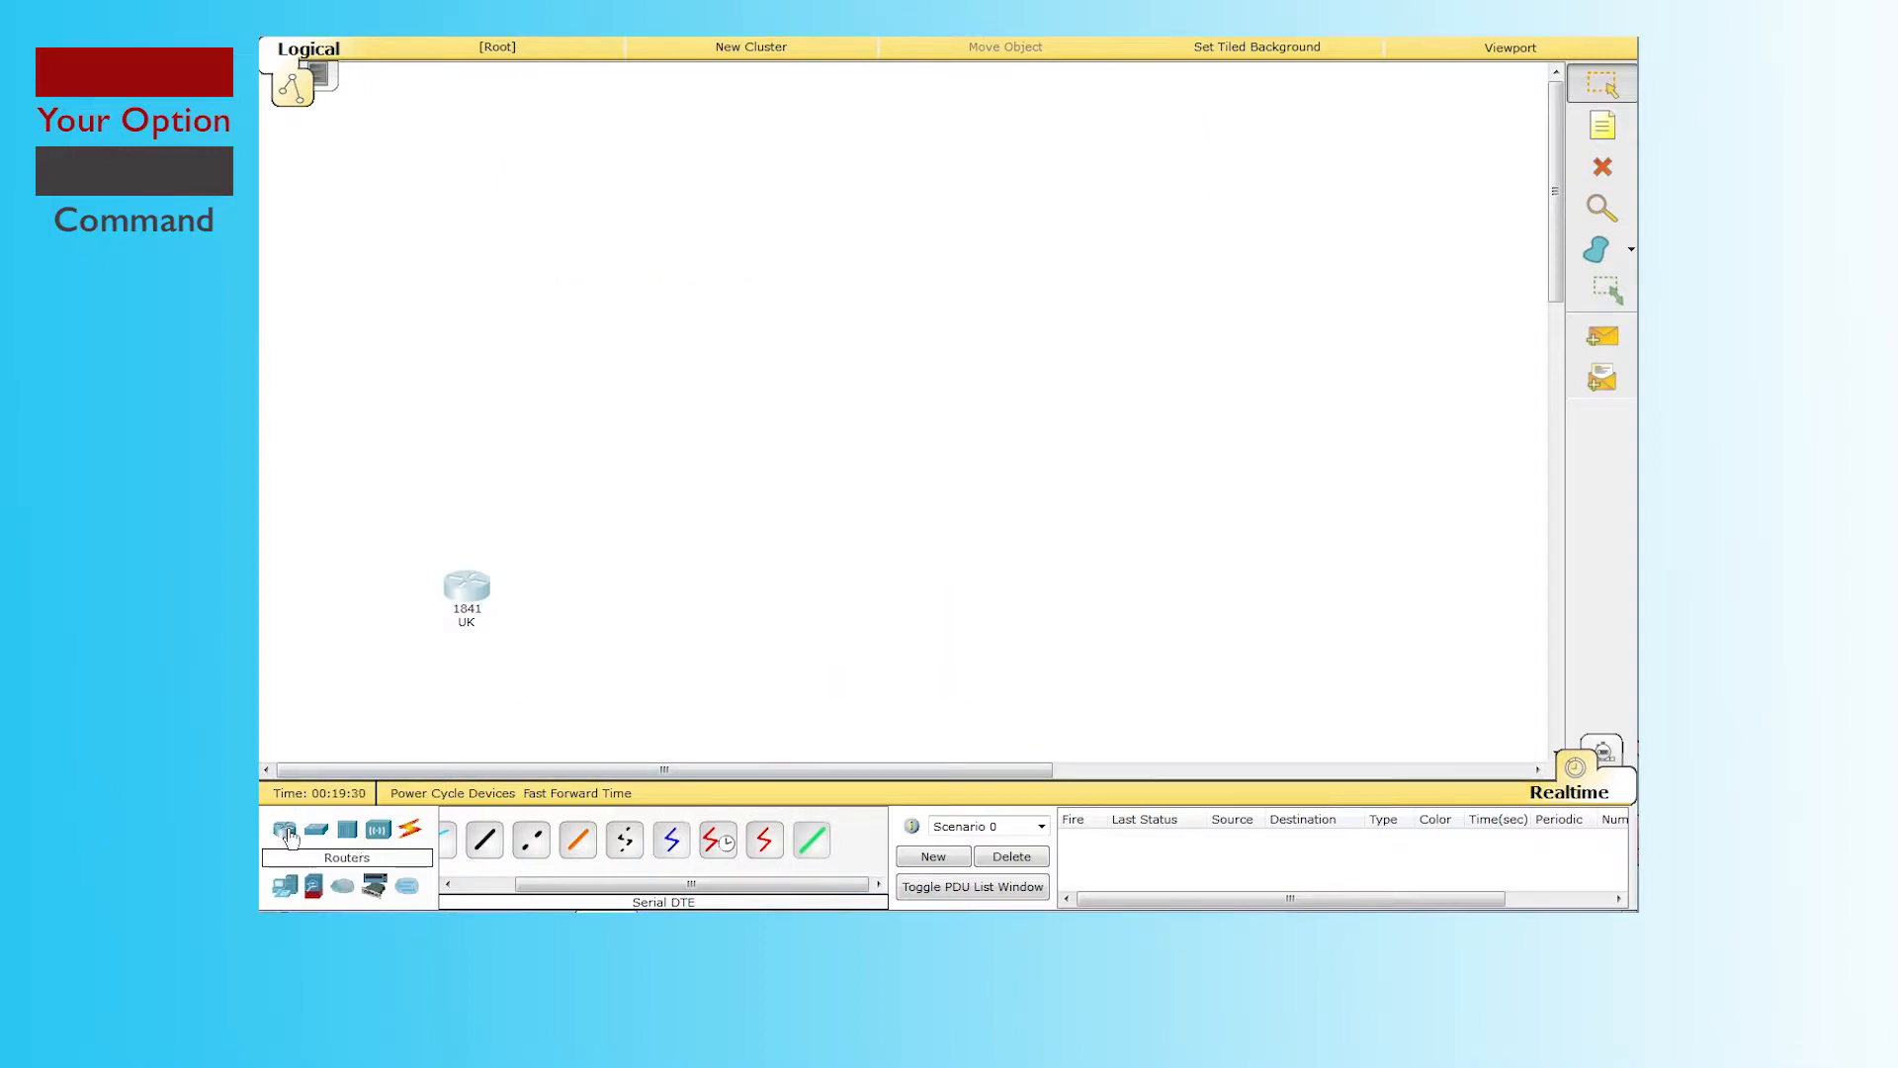
left_click(292, 839)
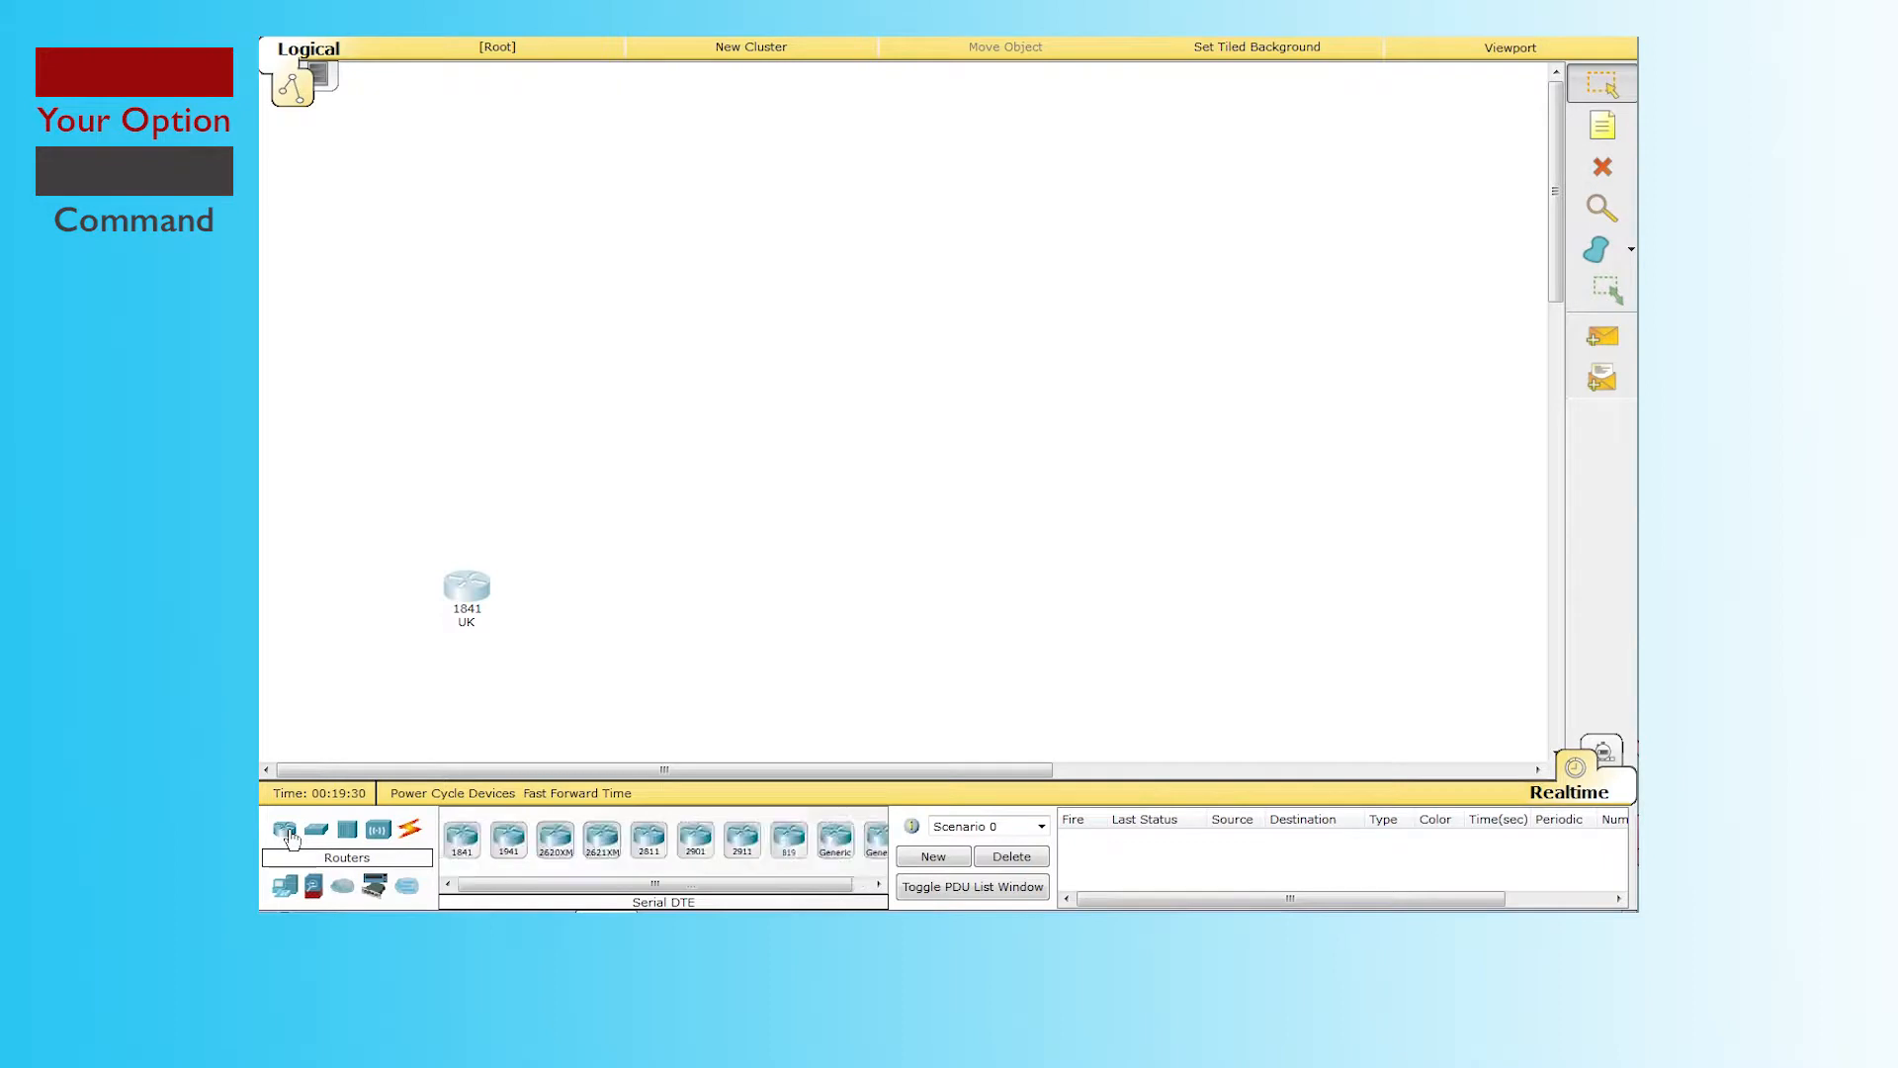
Step: Place a second 1841 router above the UK router
left_click(462, 839)
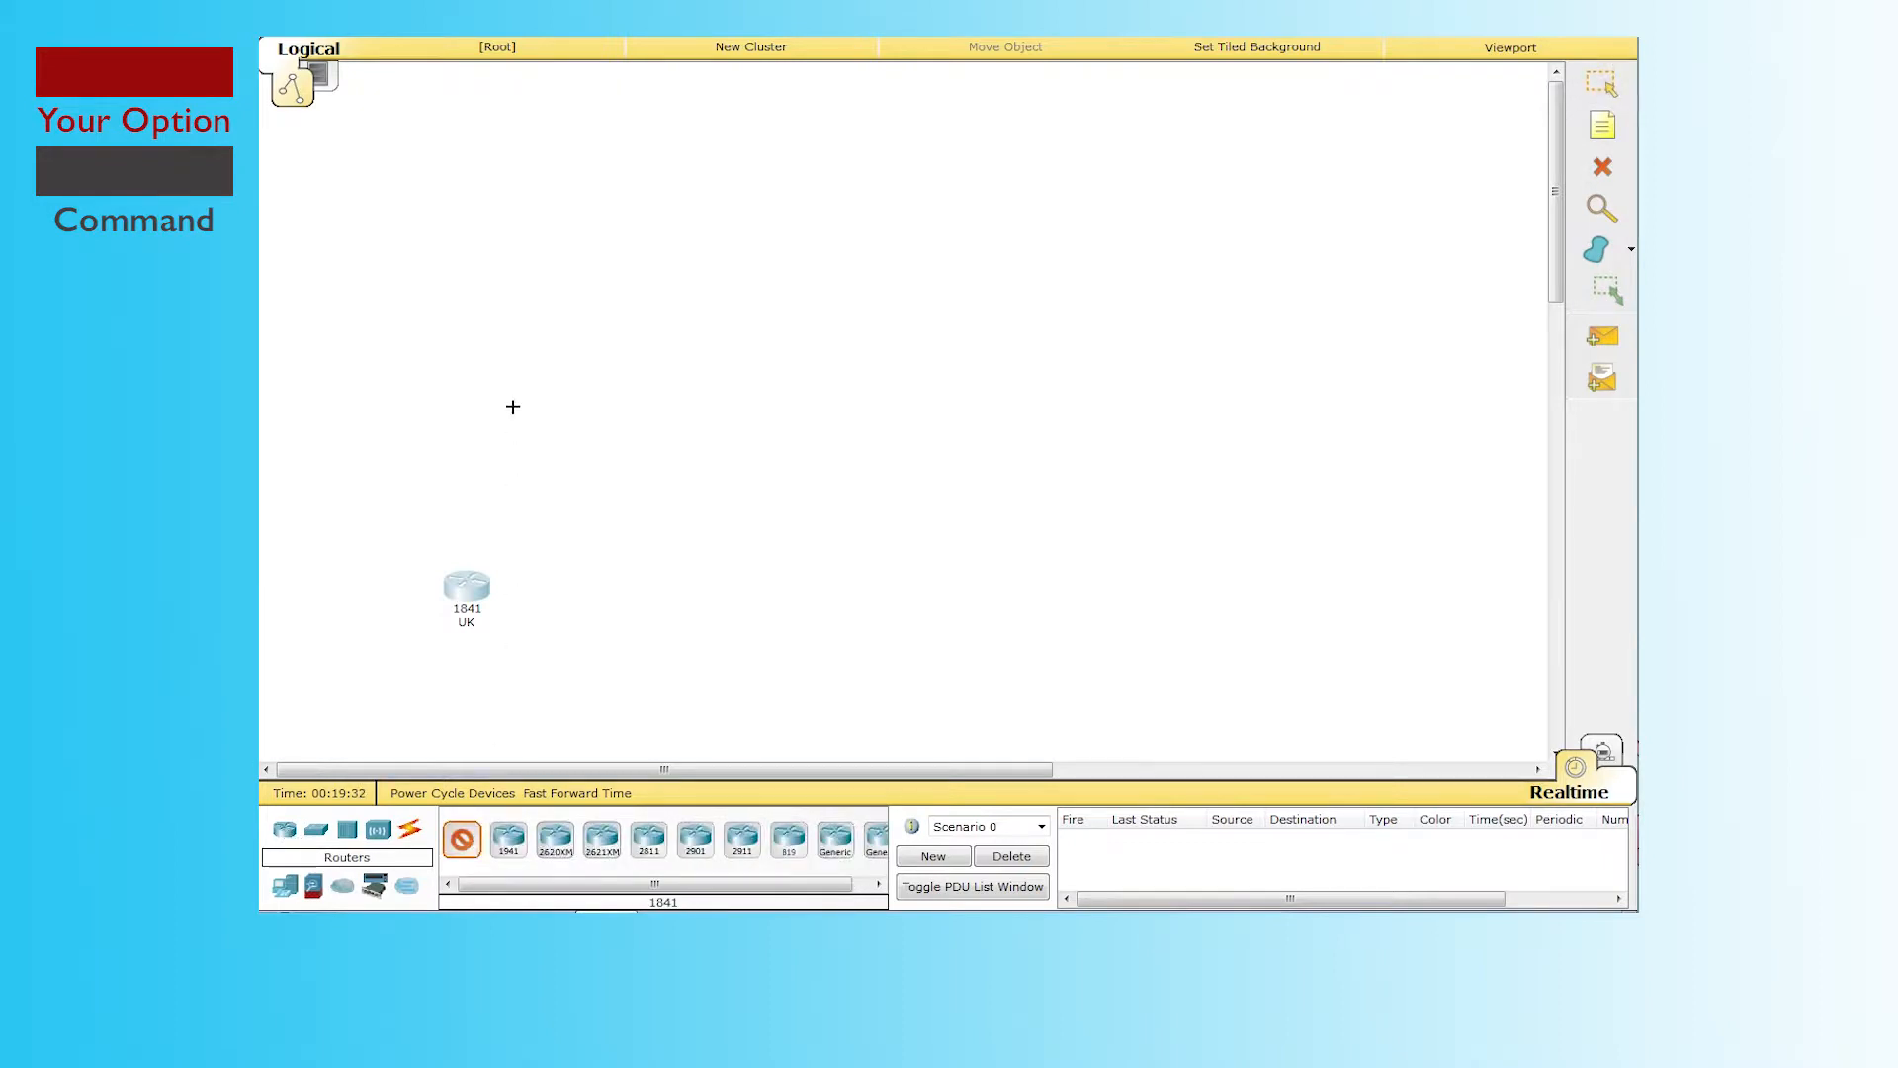
left_click(470, 344)
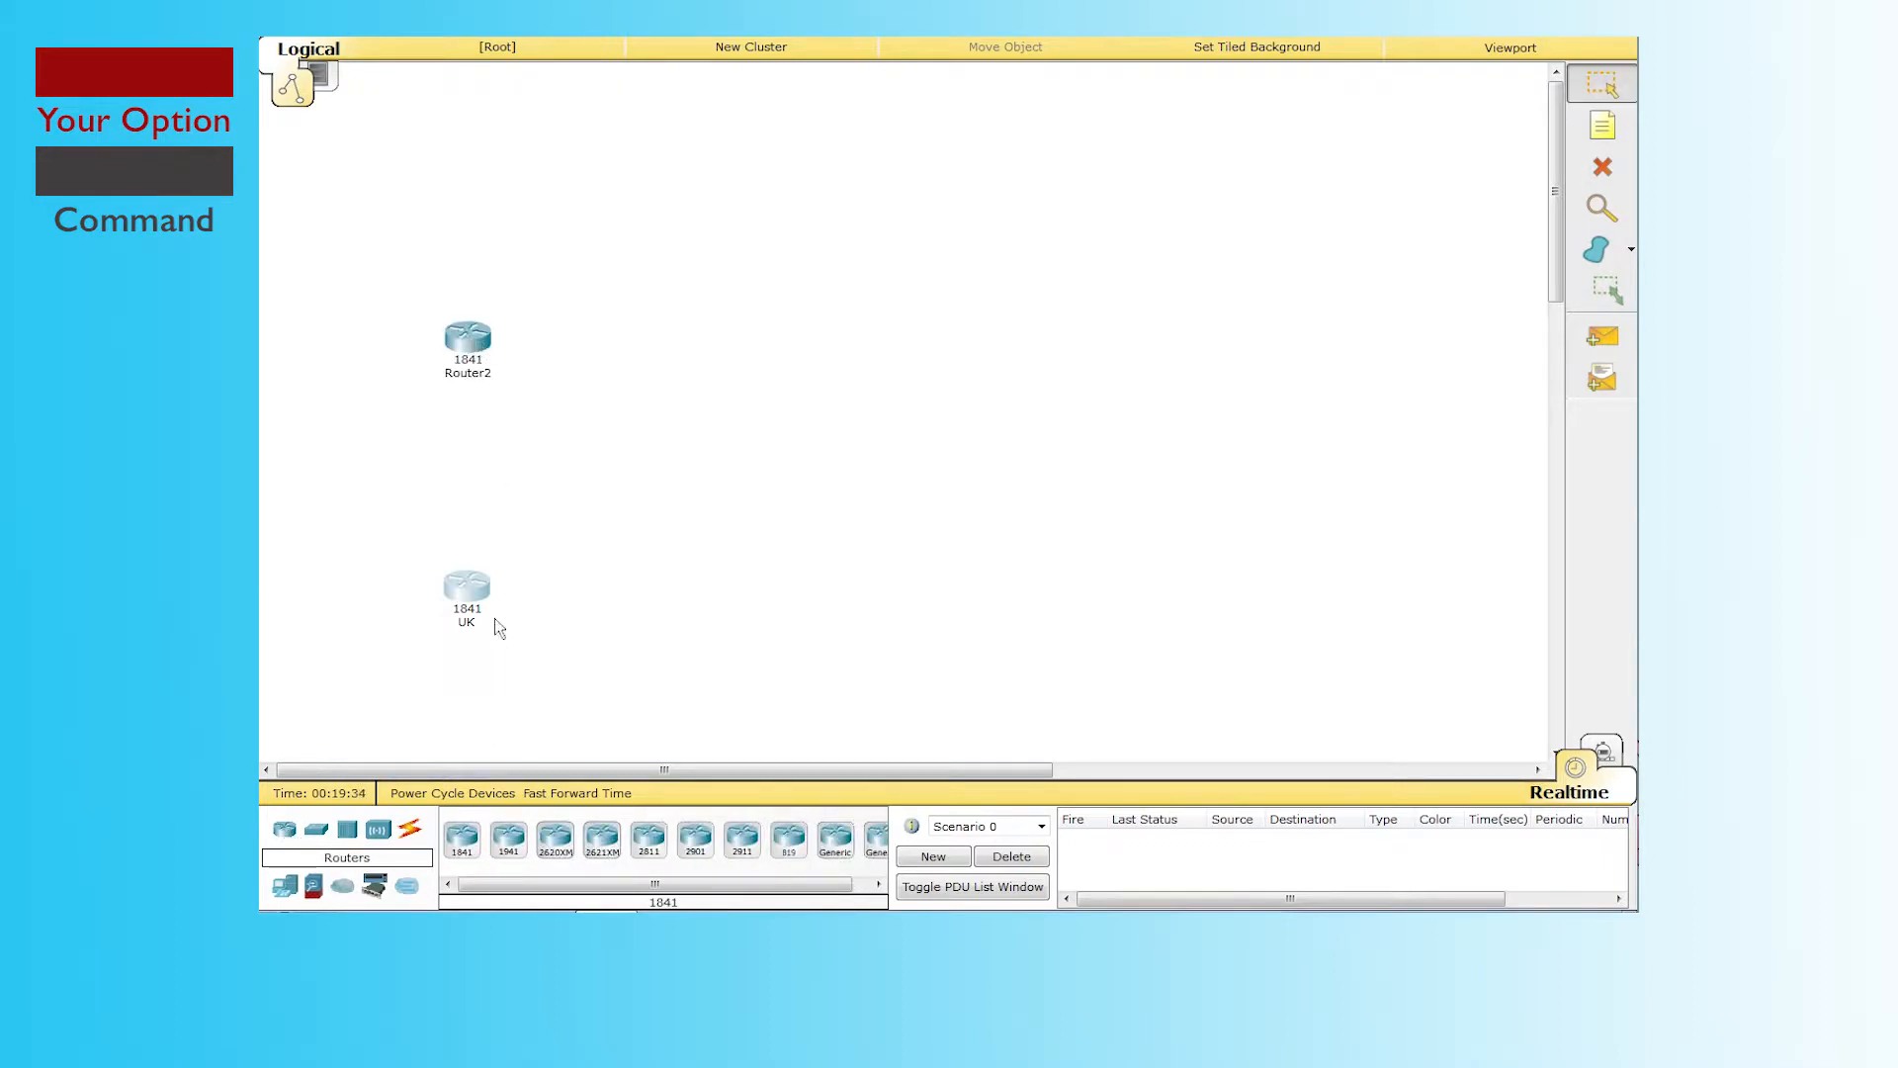
left_click(413, 833)
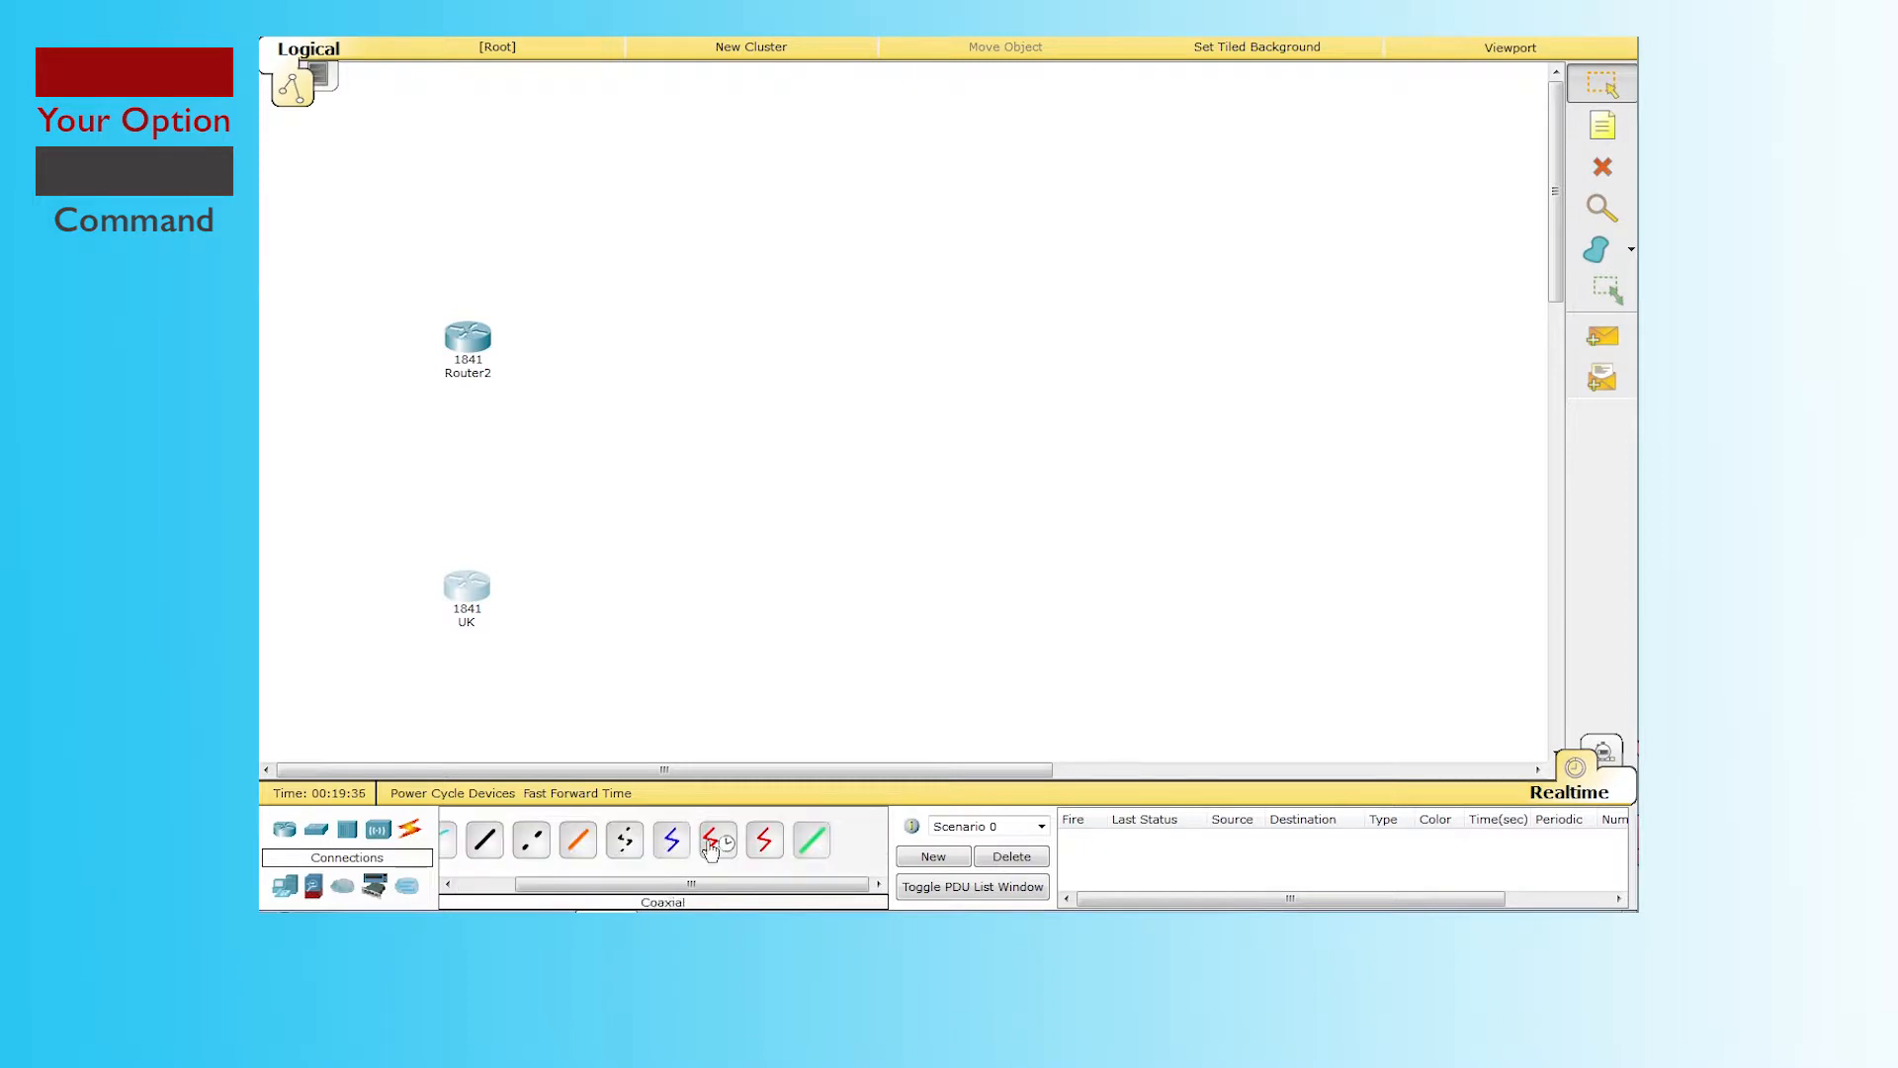
left_click(765, 839)
left_click(467, 585)
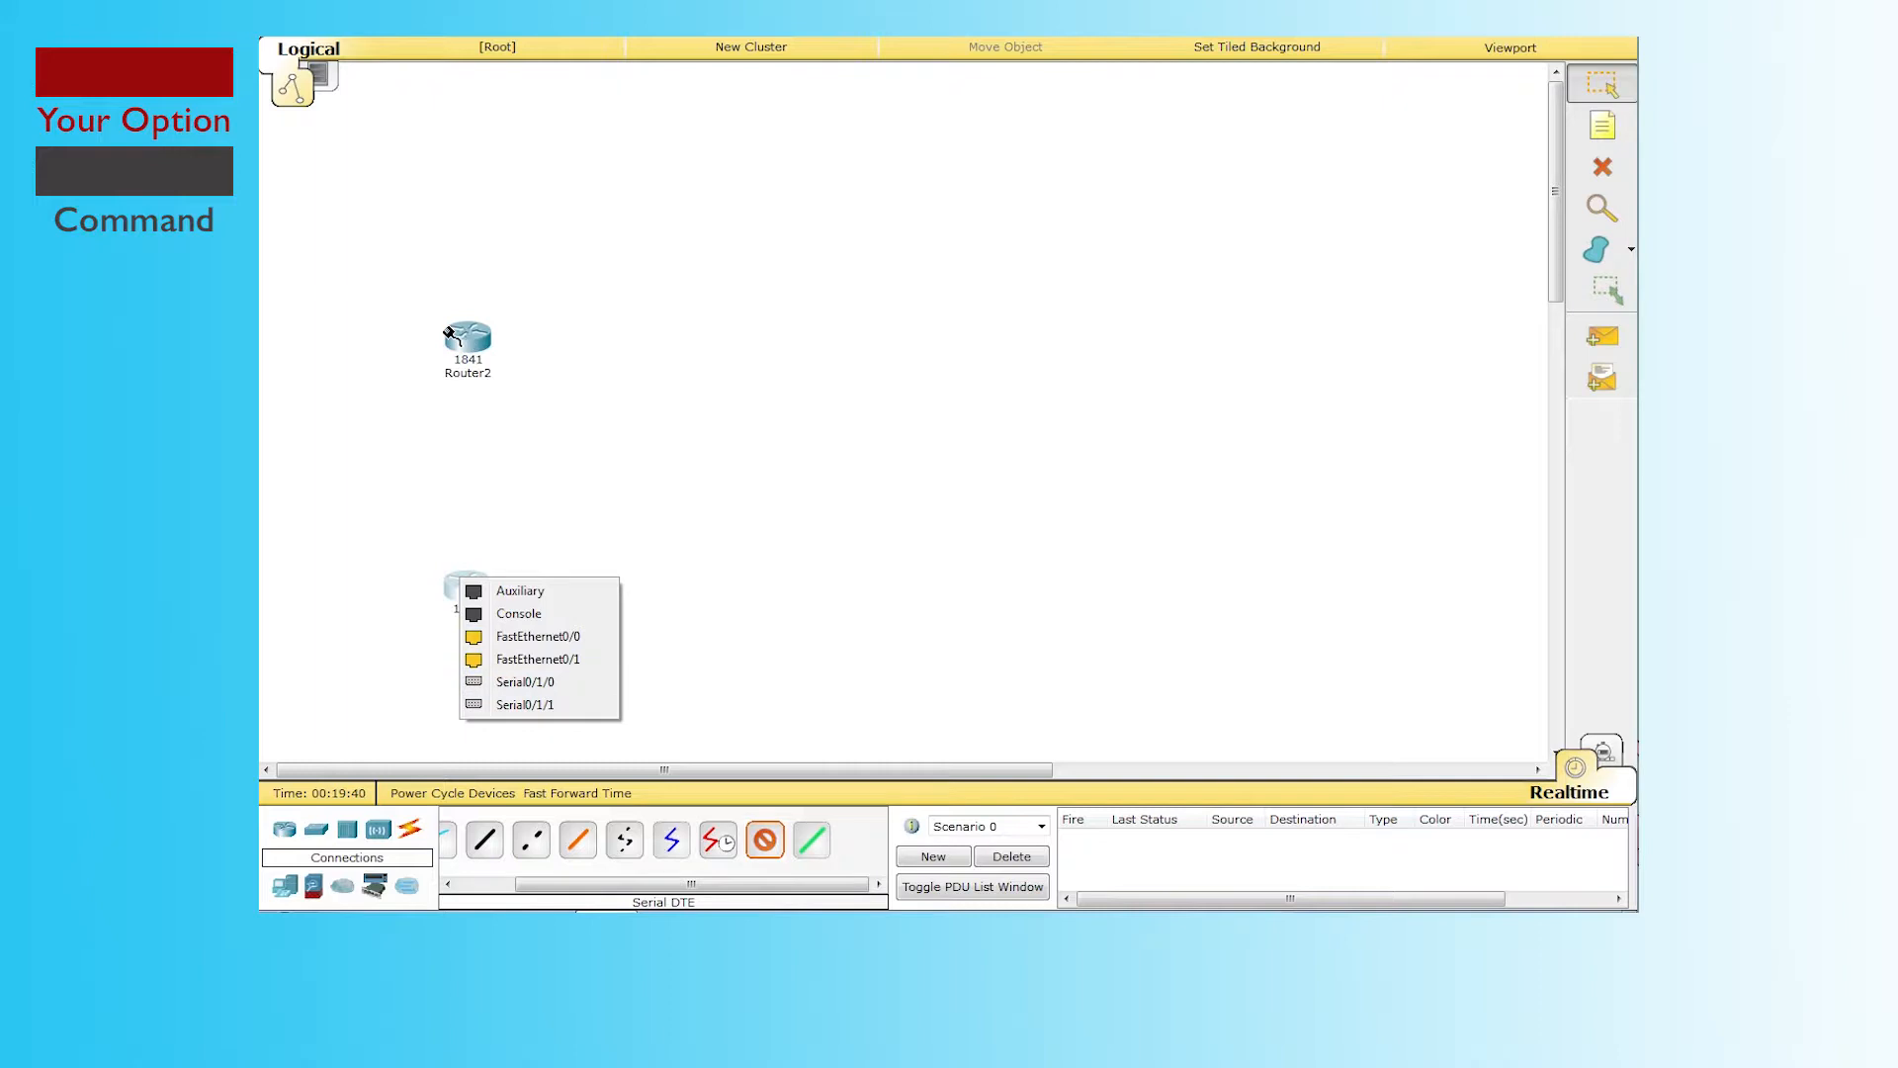
left_click(485, 235)
left_click(1602, 84)
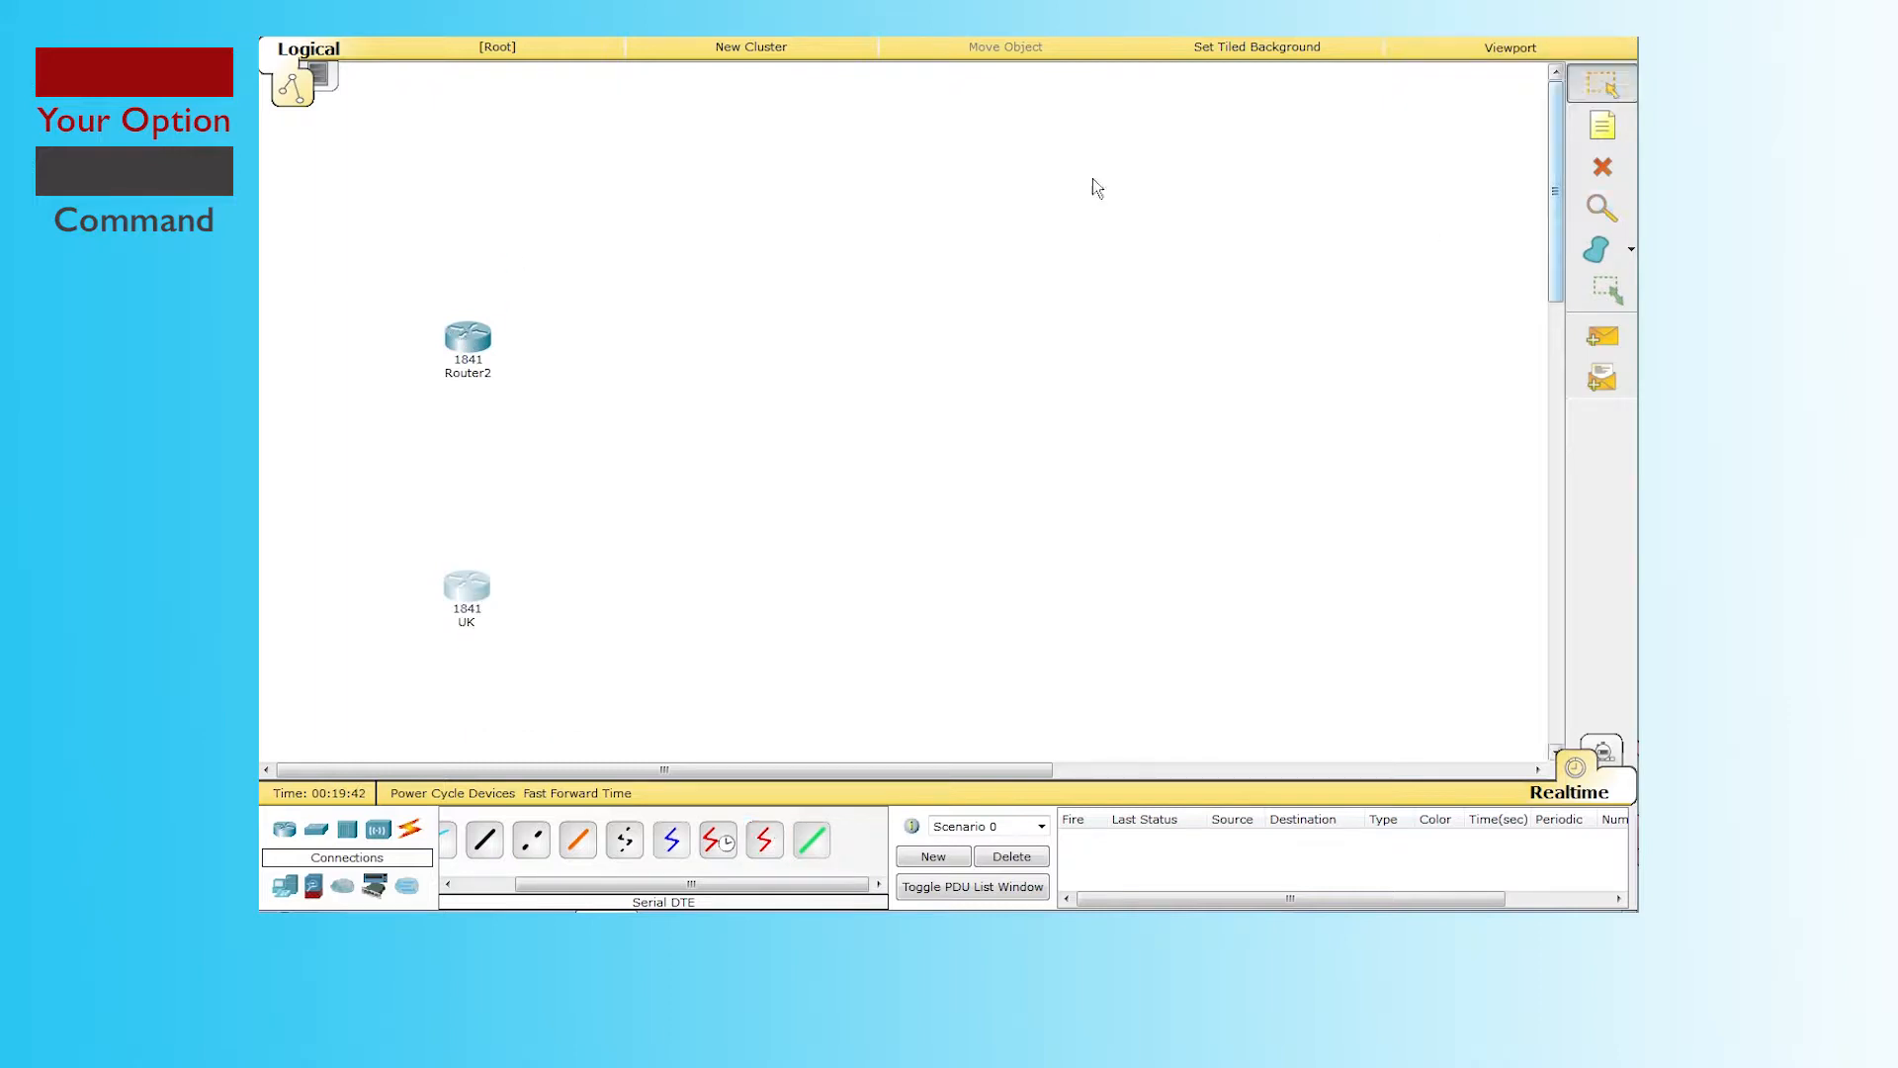
Step: Rename Router2 to USA
left_click(455, 348)
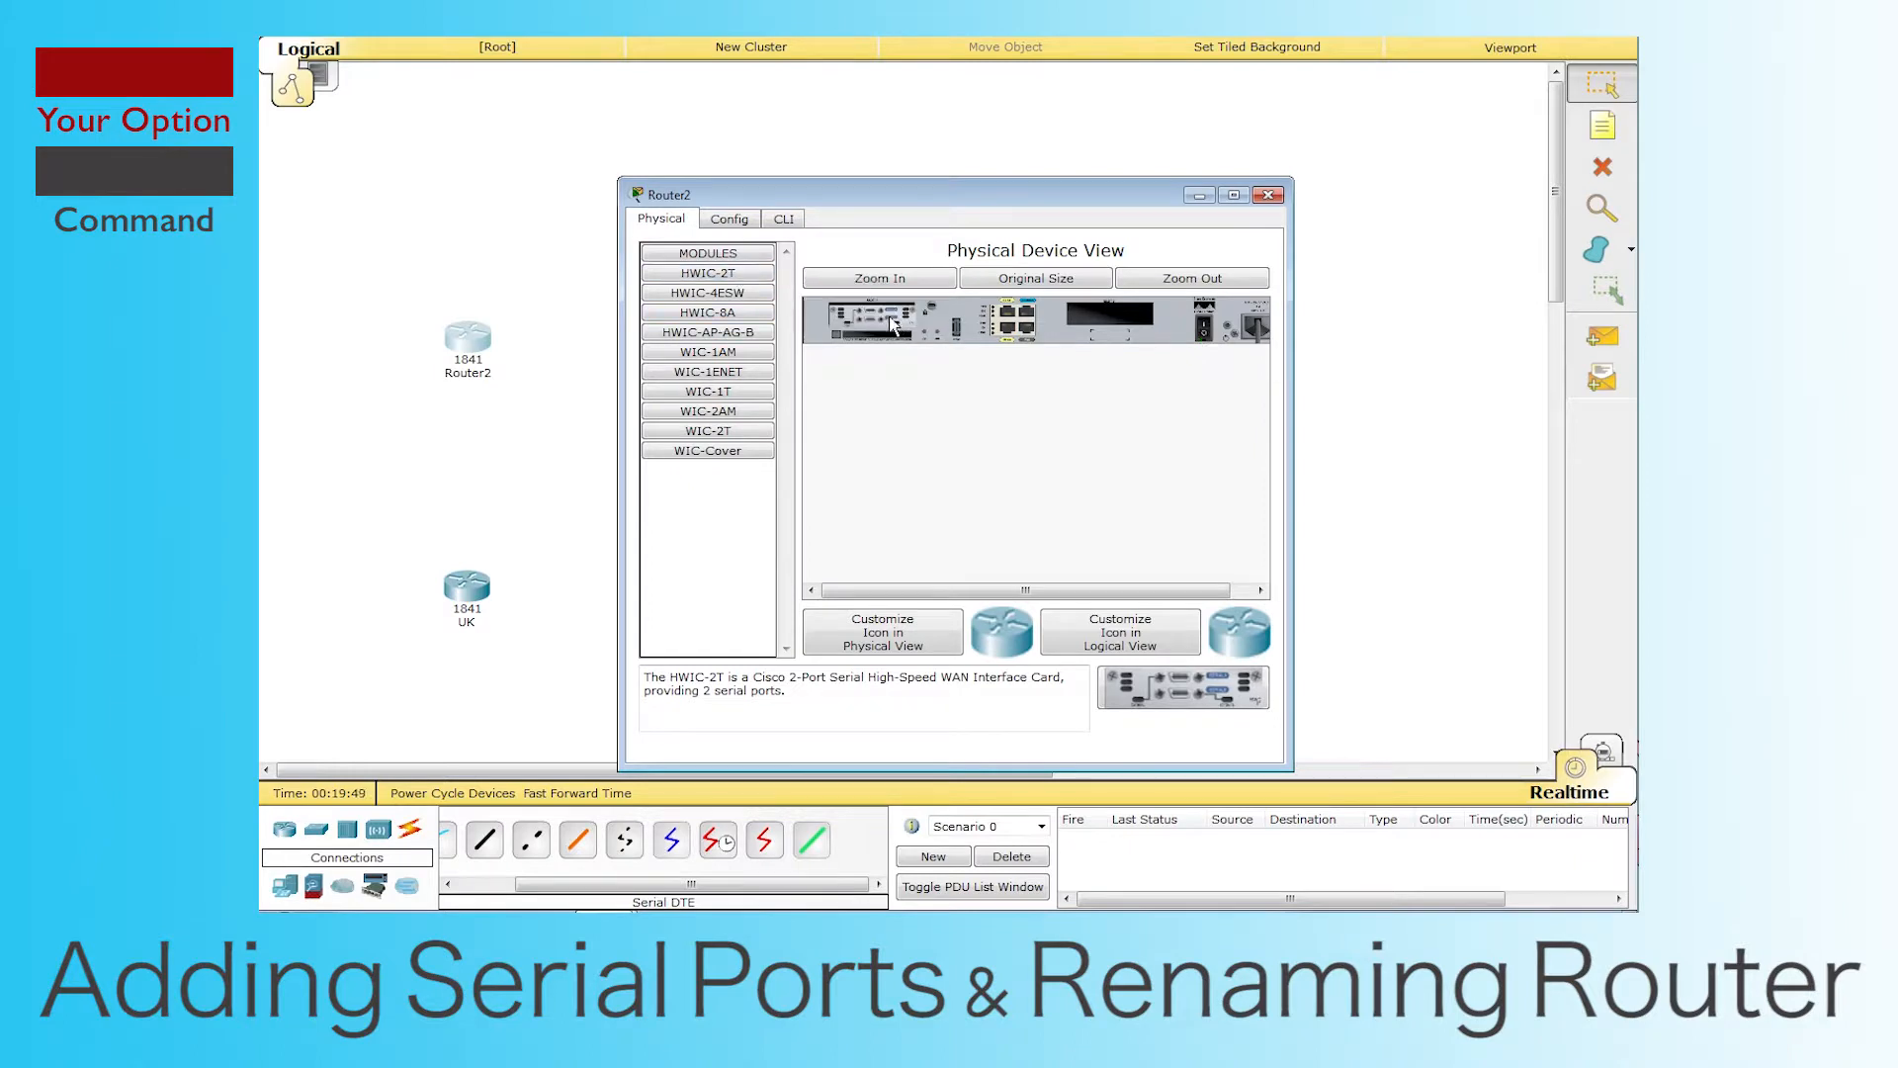
left_click(1269, 194)
left_click(467, 373)
key("BackSpace")
type("USA")
key("Return")
Step: Cable UK Serial0/1/0 to USA Serial0/1/0 with a Serial DTE cable
left_click(765, 840)
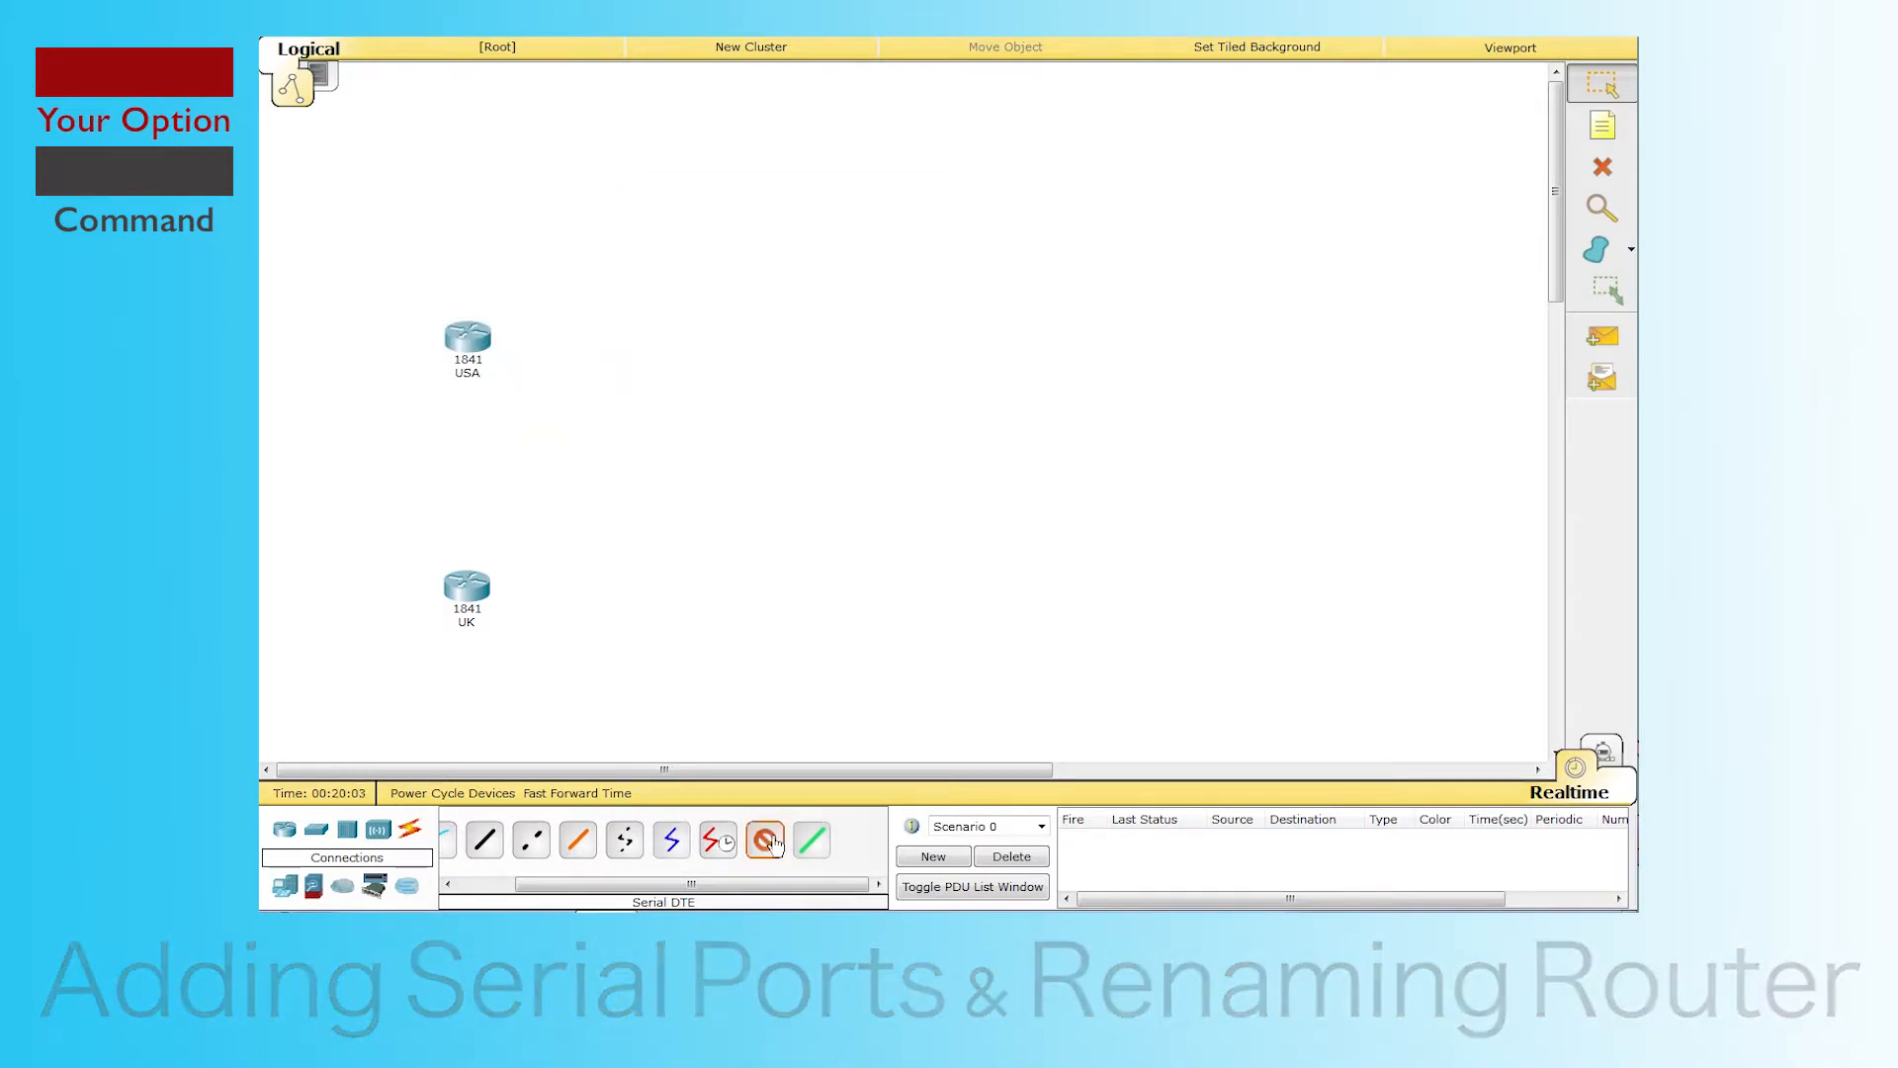
left_click(472, 585)
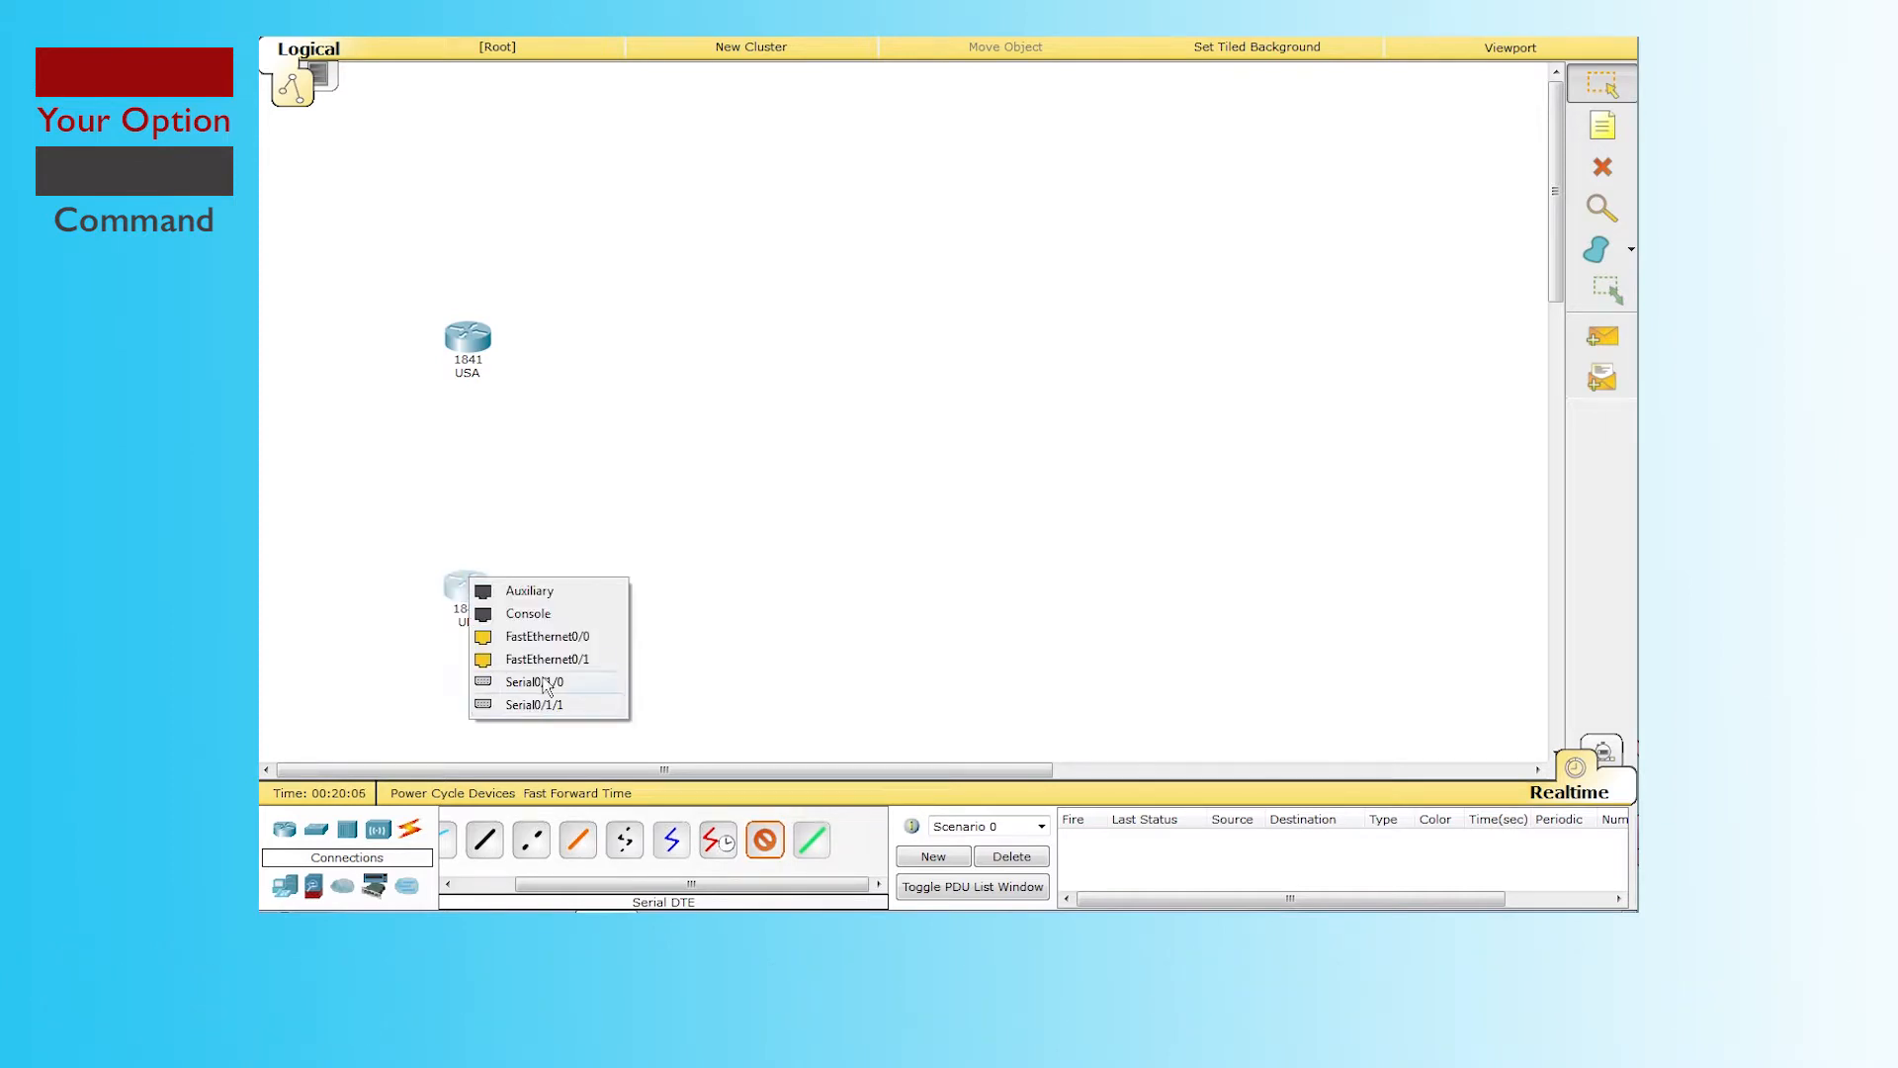
left_click(544, 682)
left_click(465, 338)
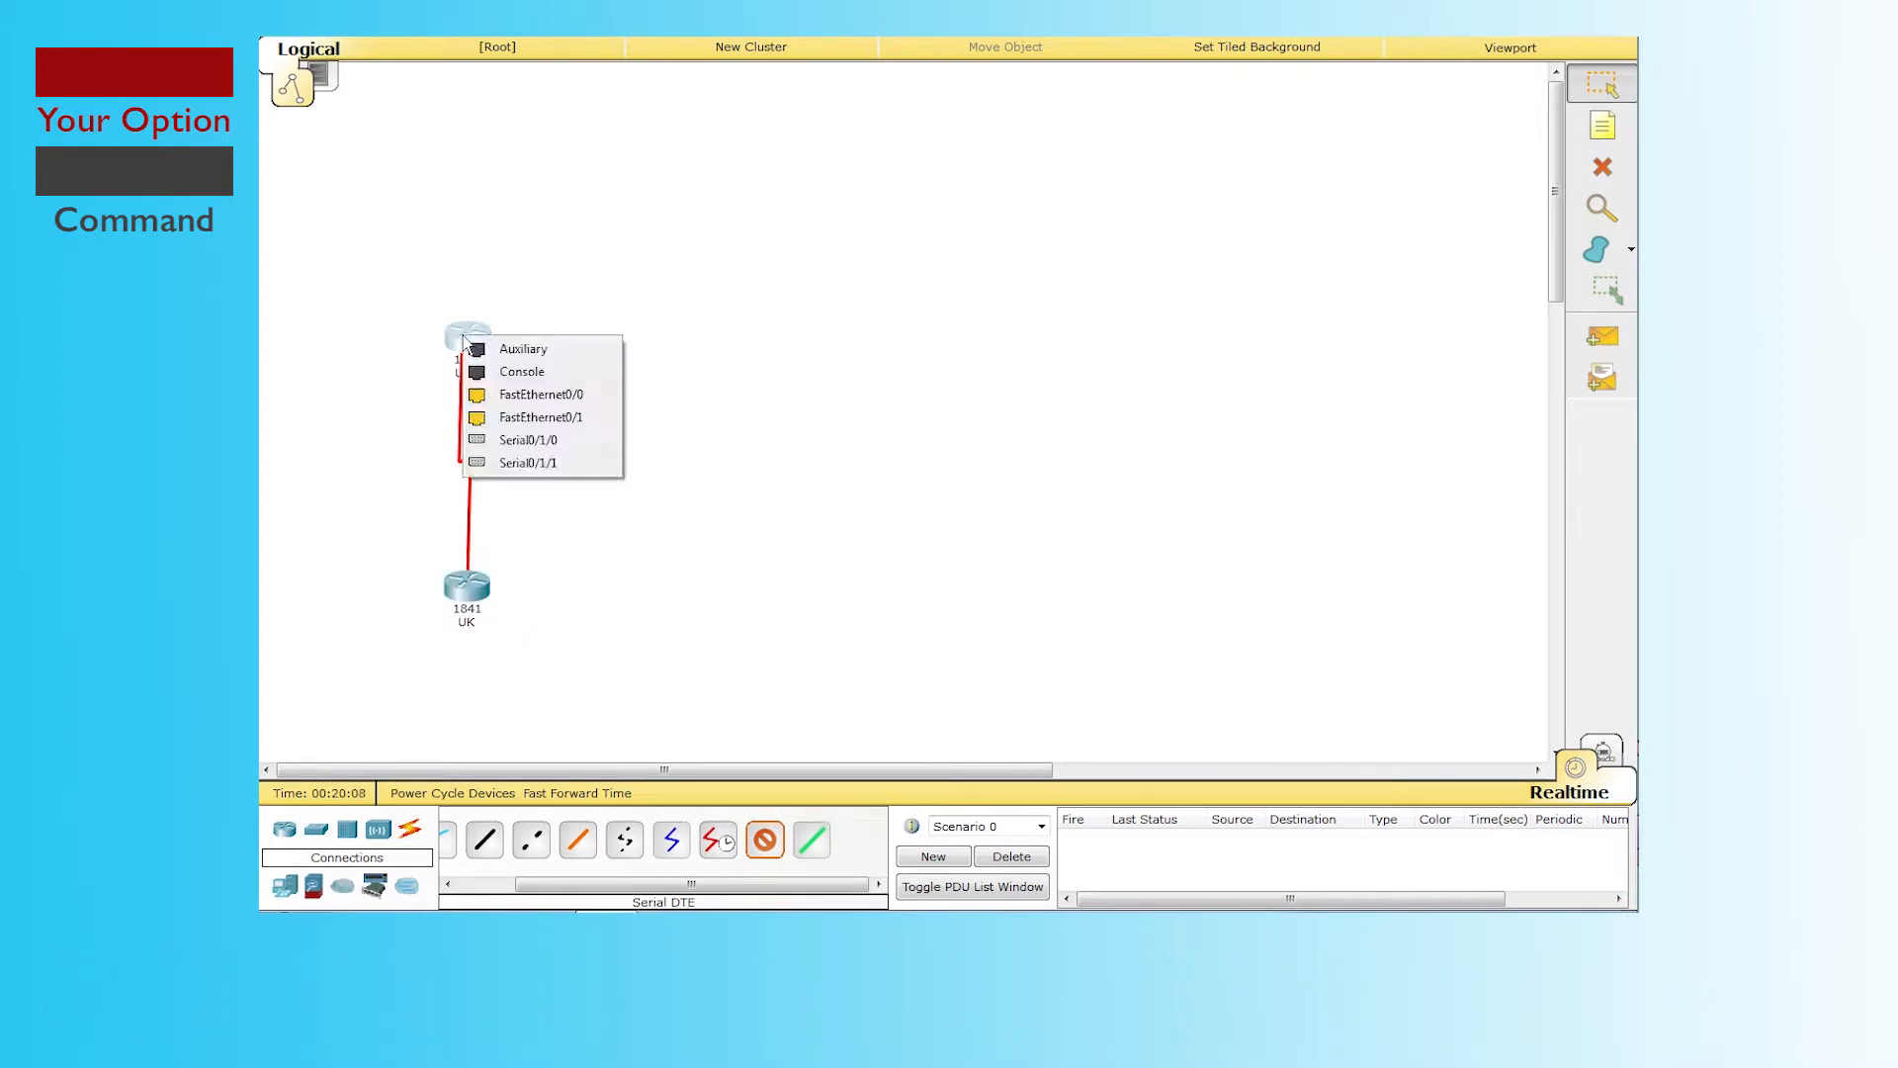
left_click(534, 442)
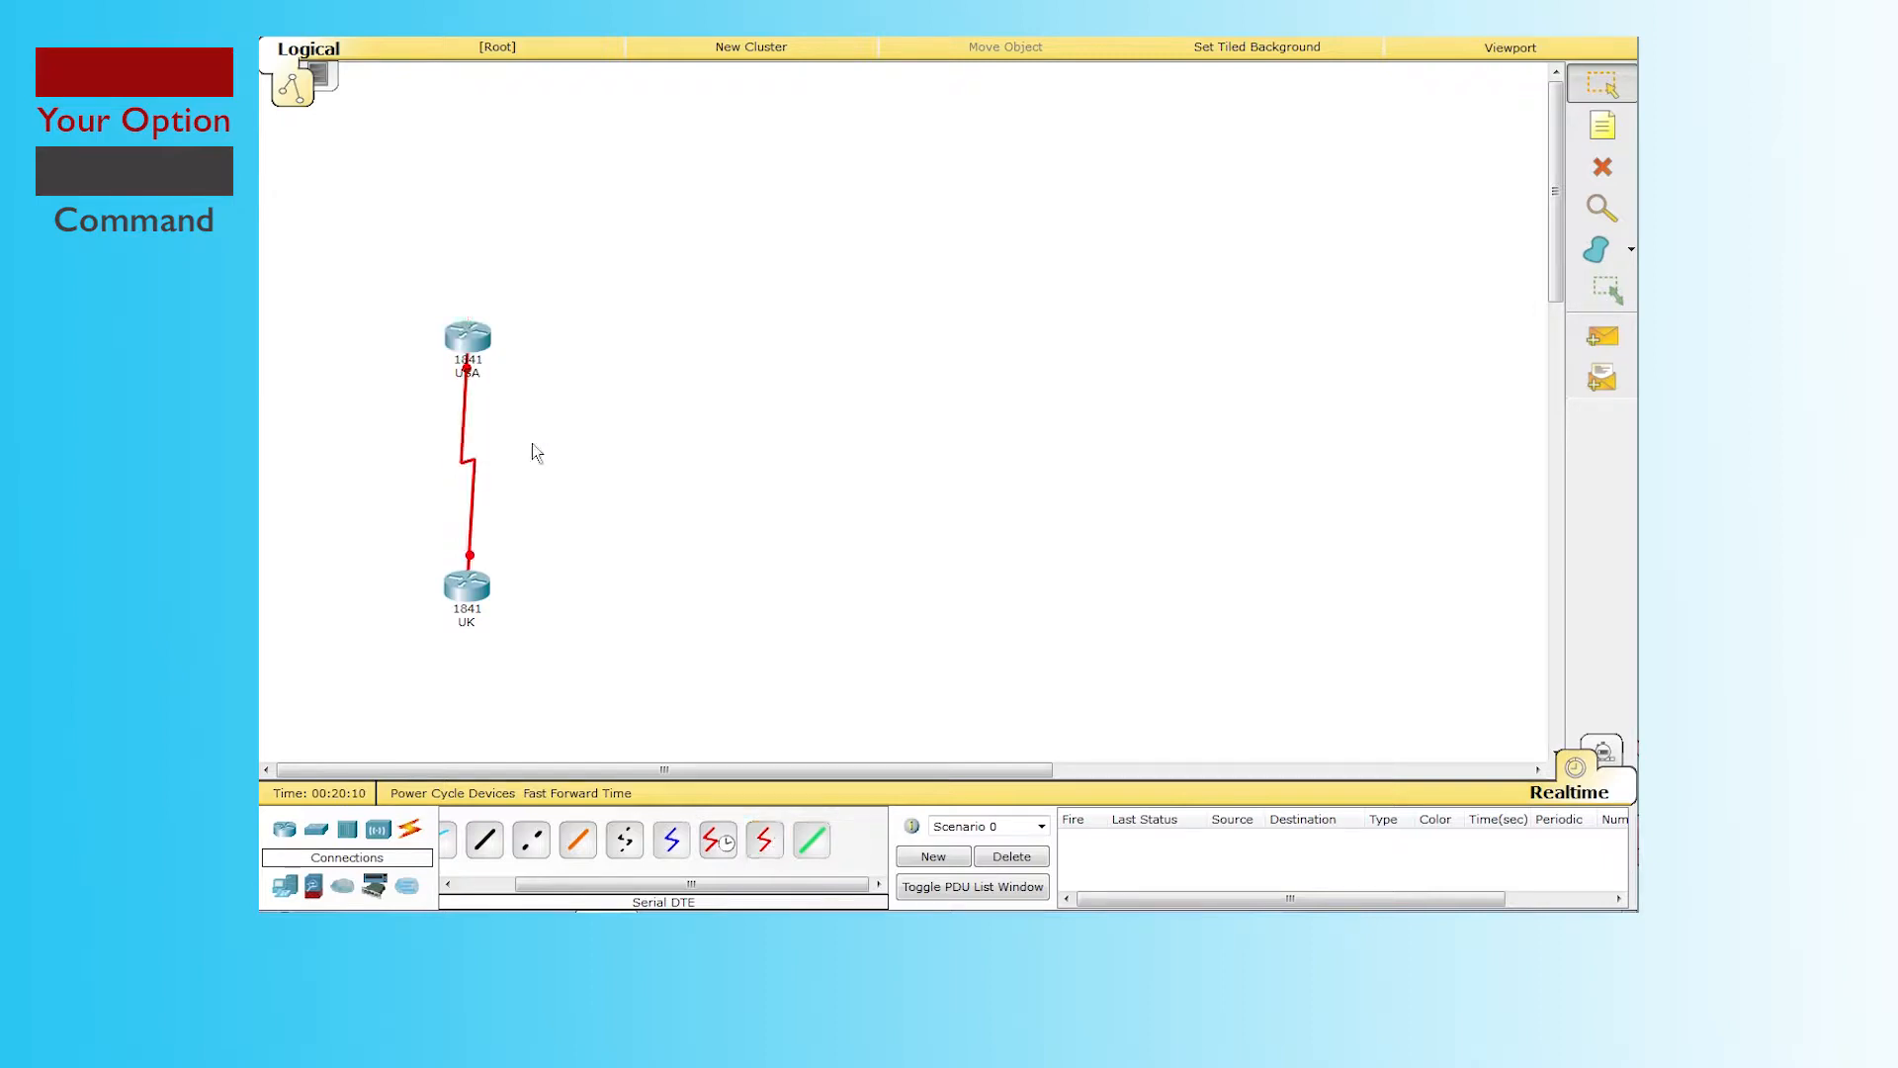
left_click(468, 587)
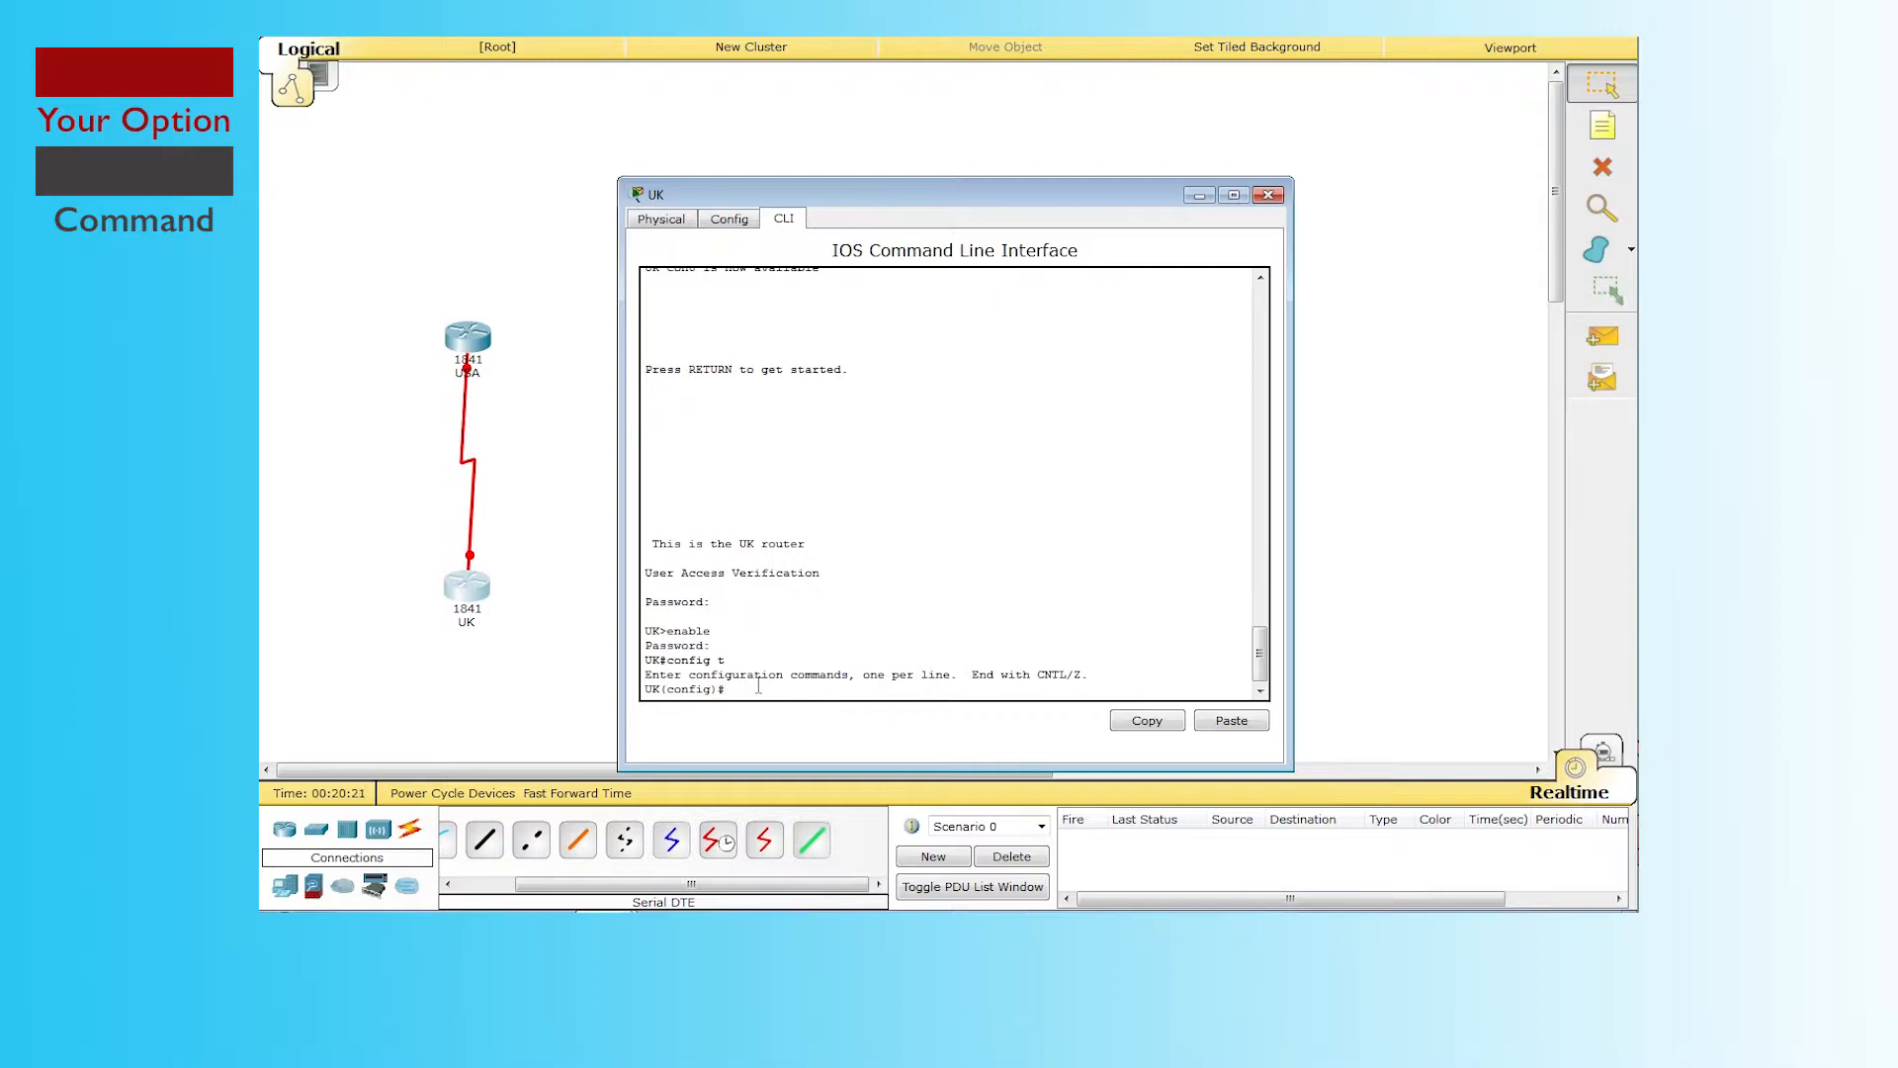
Step: Enter interface serial 0/1/0 configuration on the UK router's CLI
type("in")
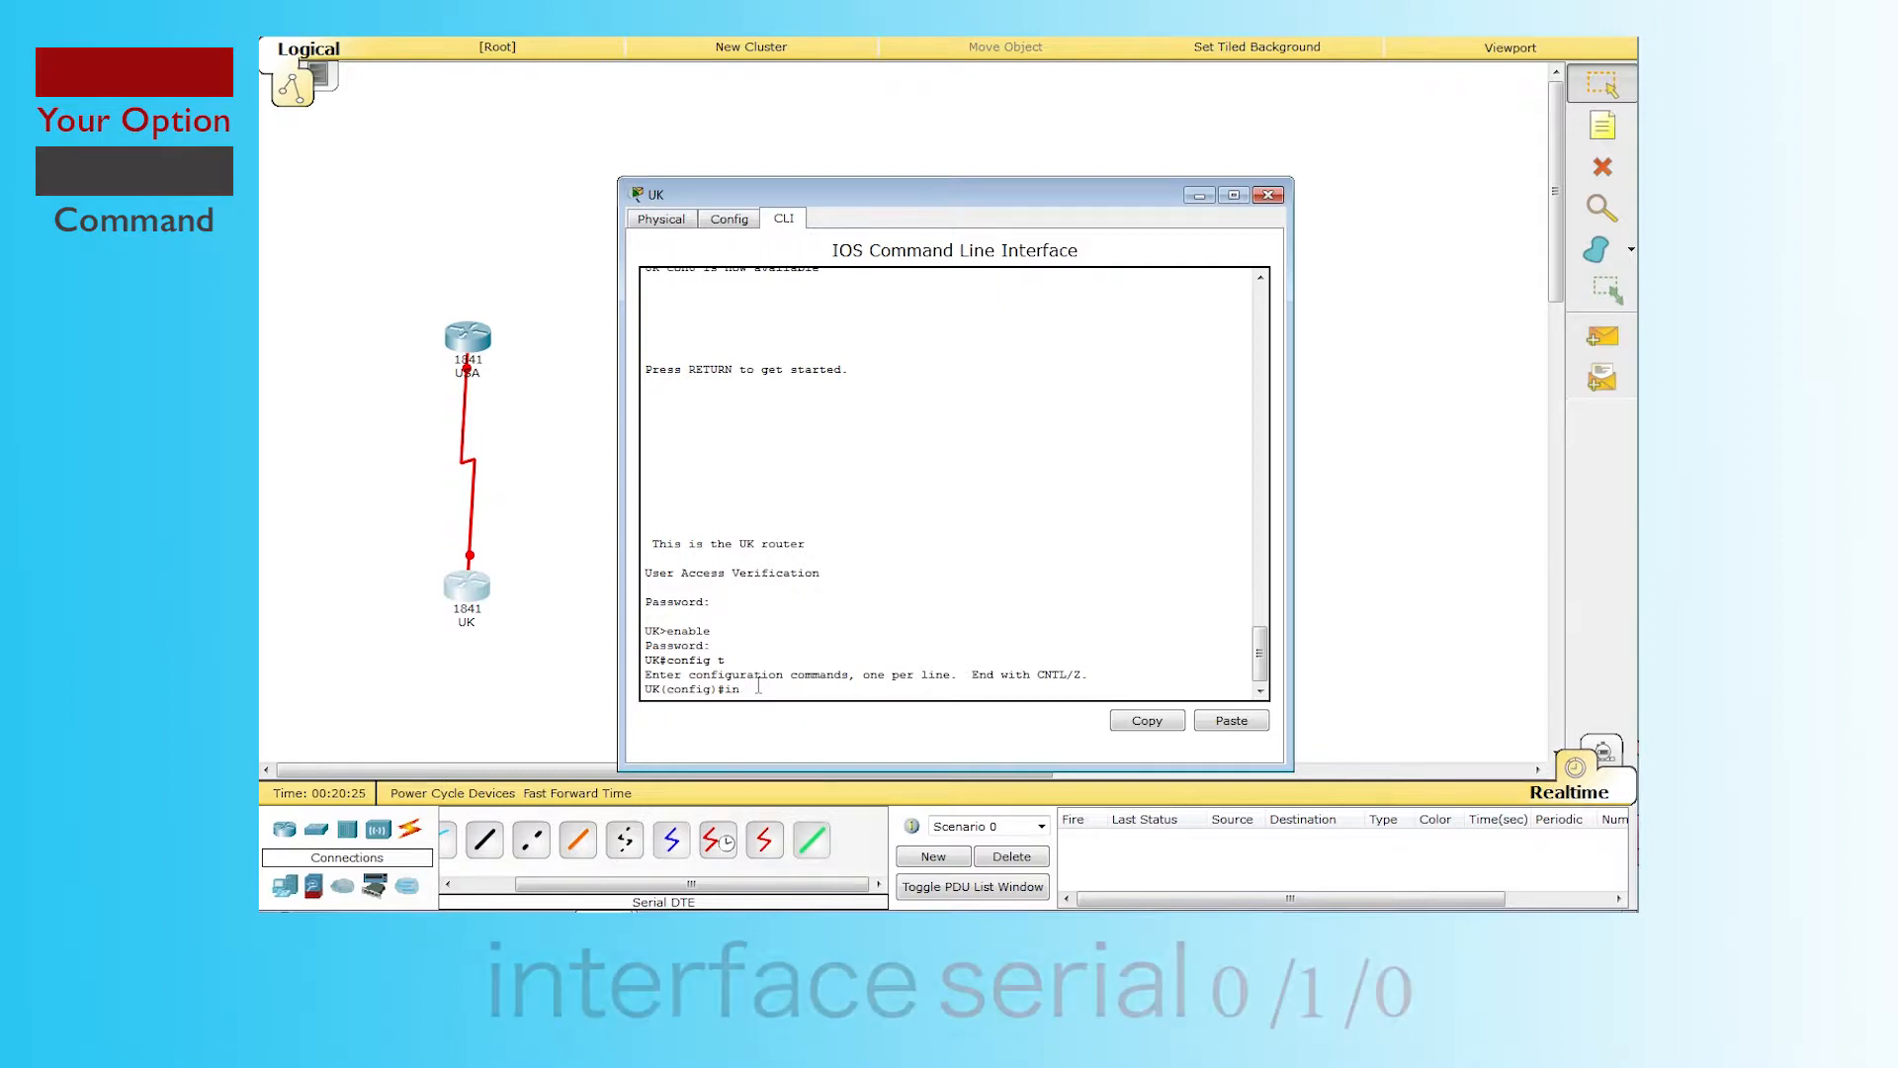
type("terface")
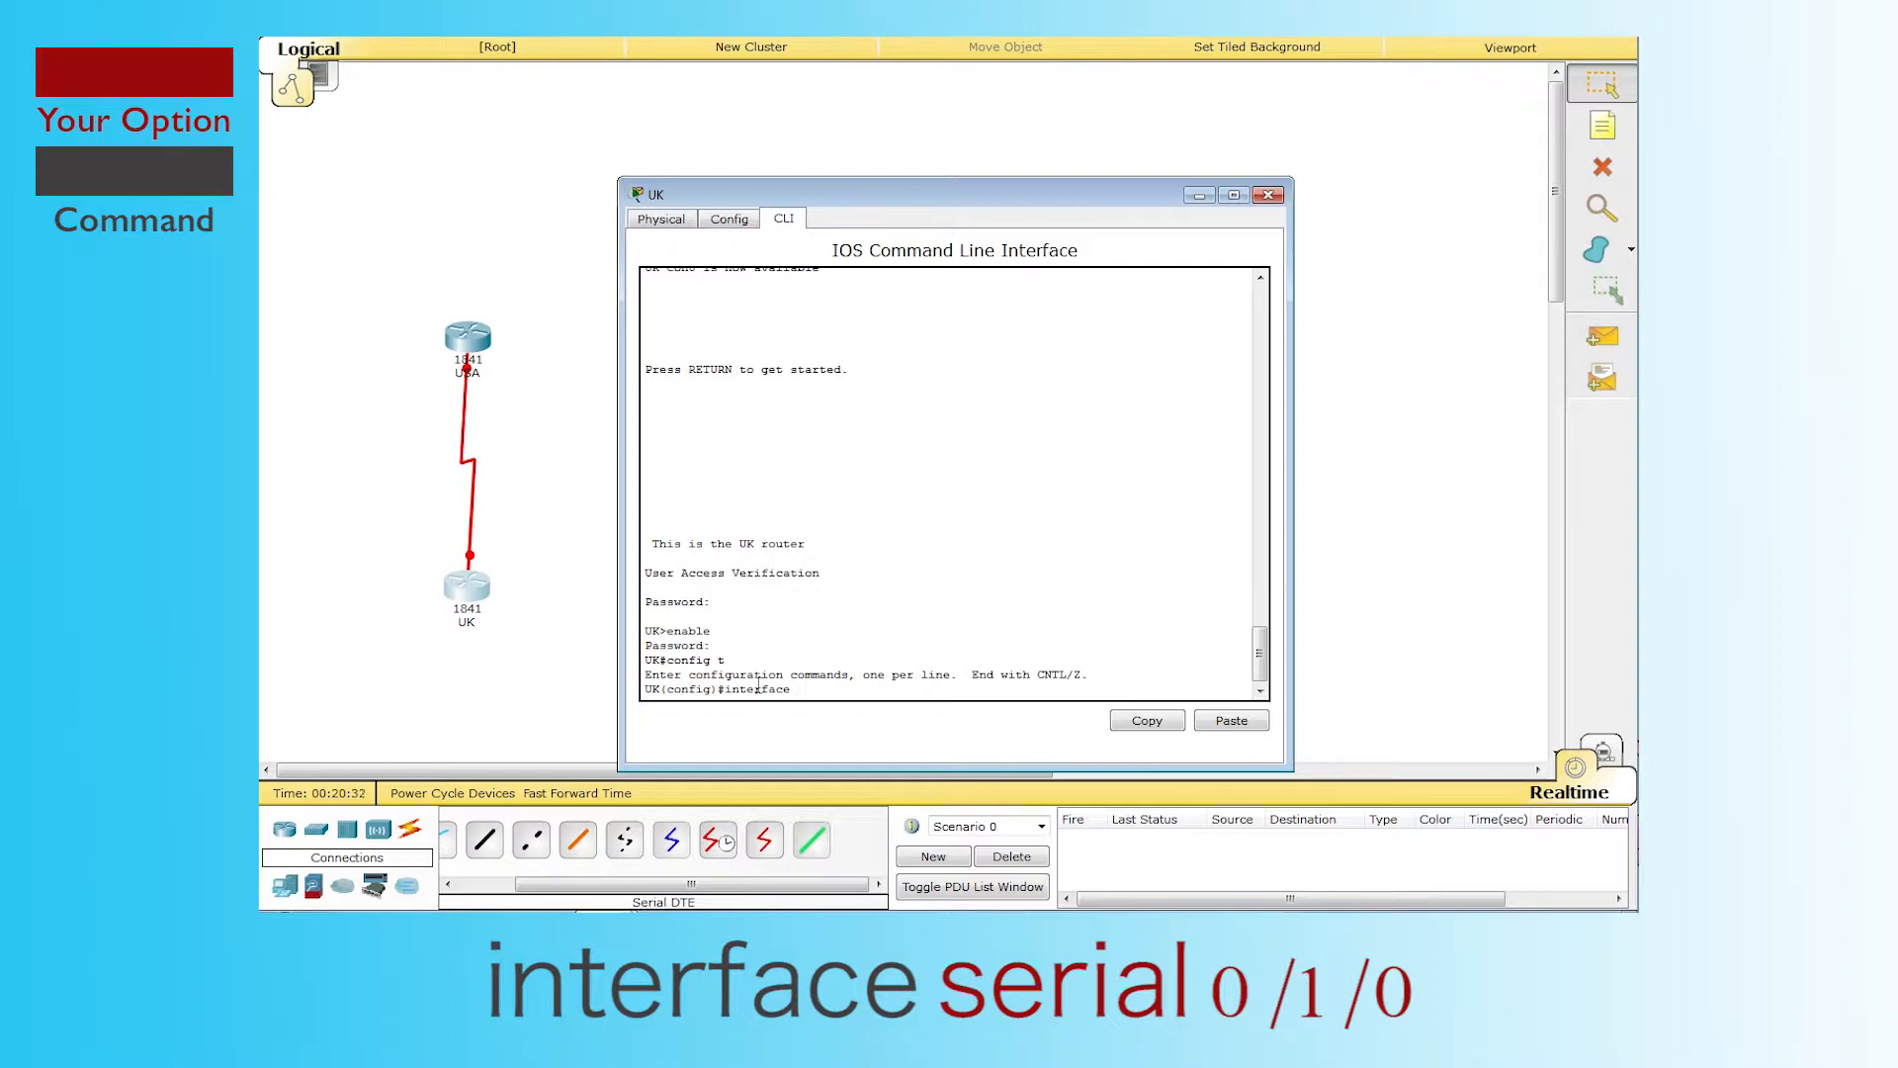
type("serial")
type("0/1/0")
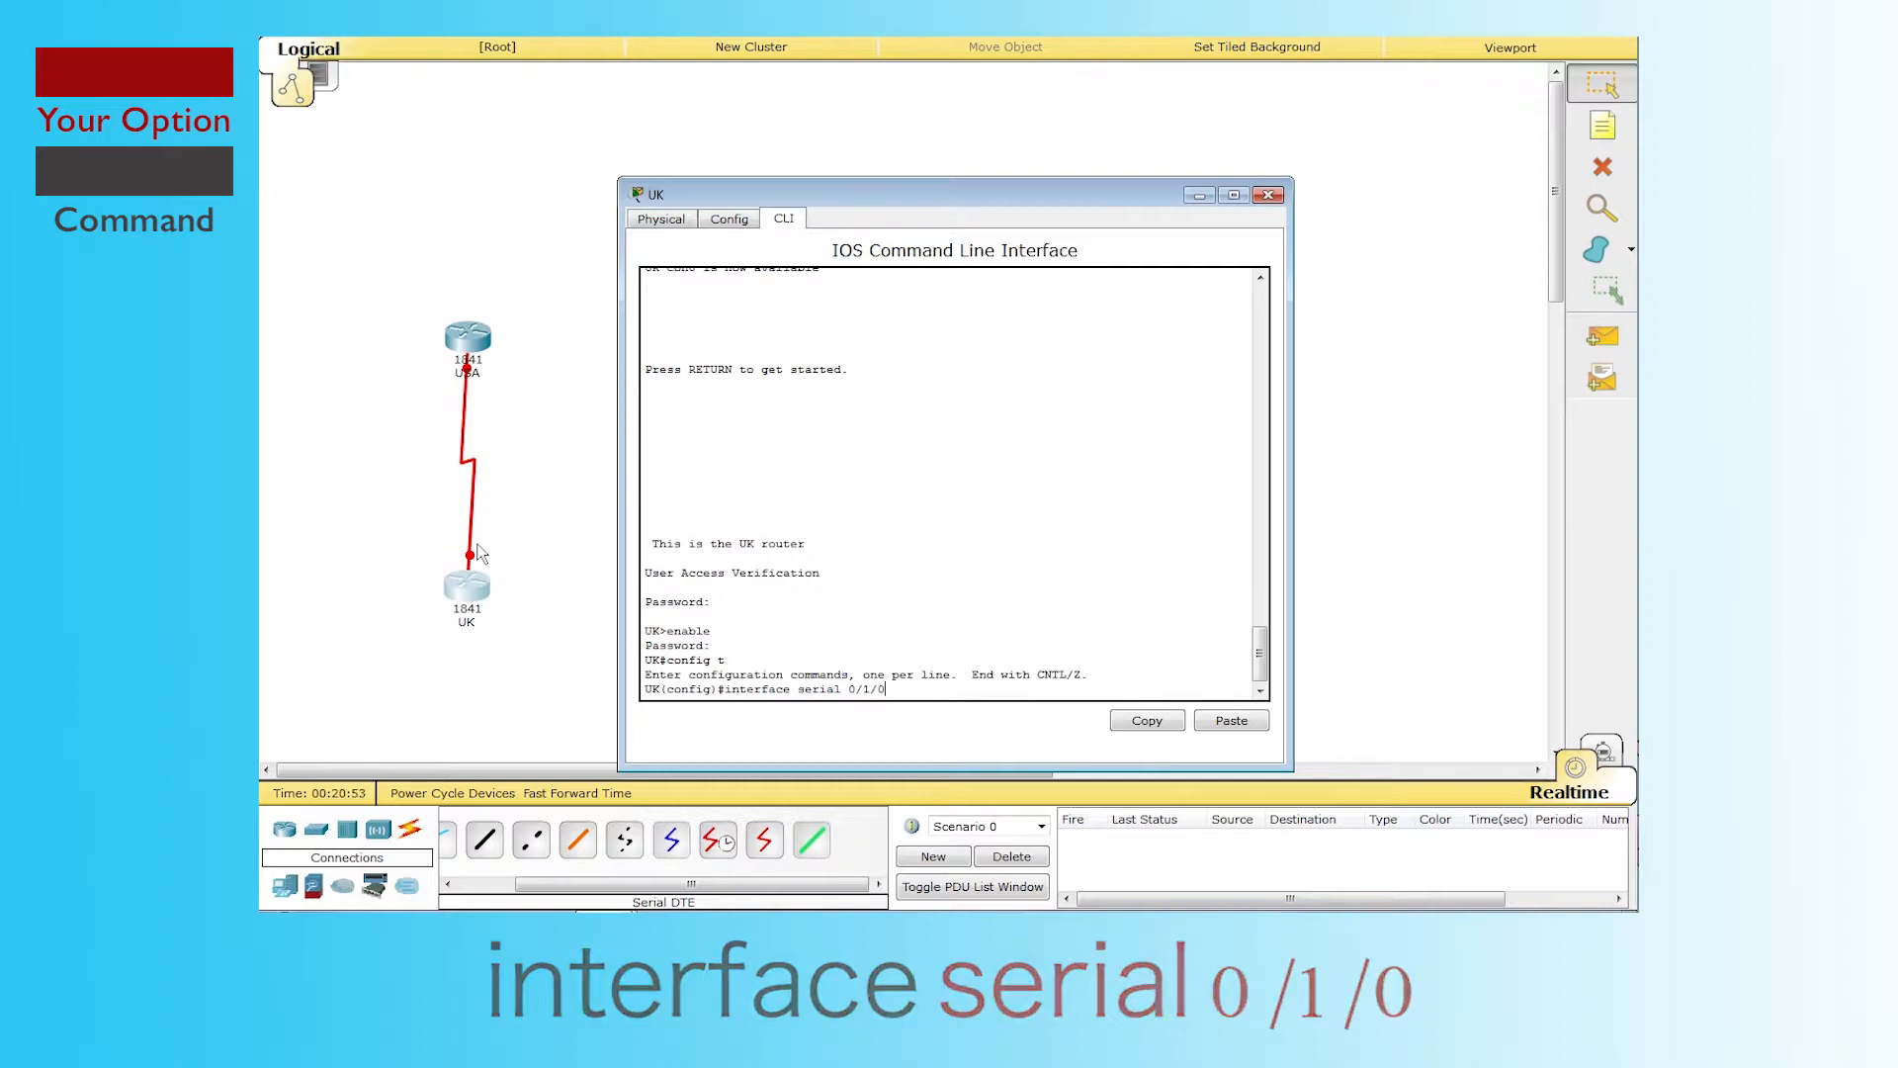
key("Return")
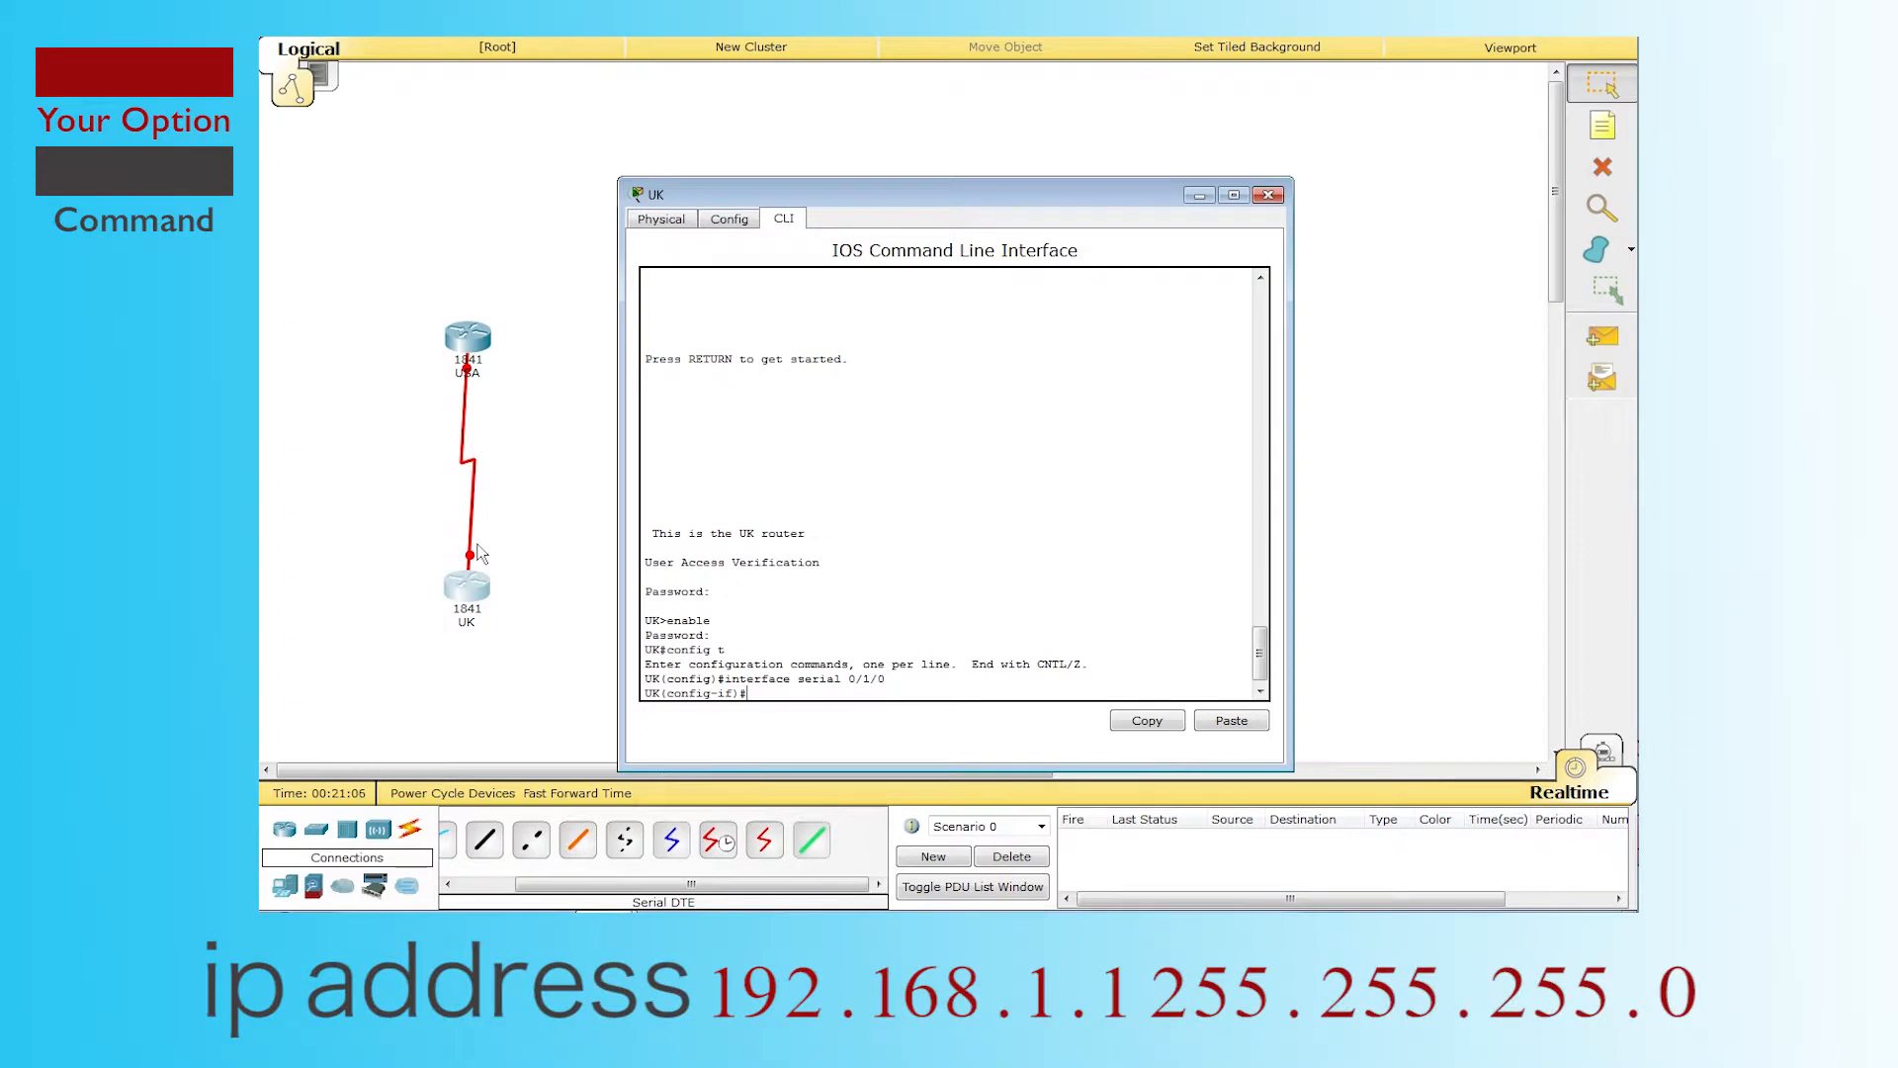
Step: Assign ip address 192.168.1.1 255.255.255.0 to UK's Serial0/1/0
type("address 192.168.1.1.")
type("255.255.255.0")
key("Return")
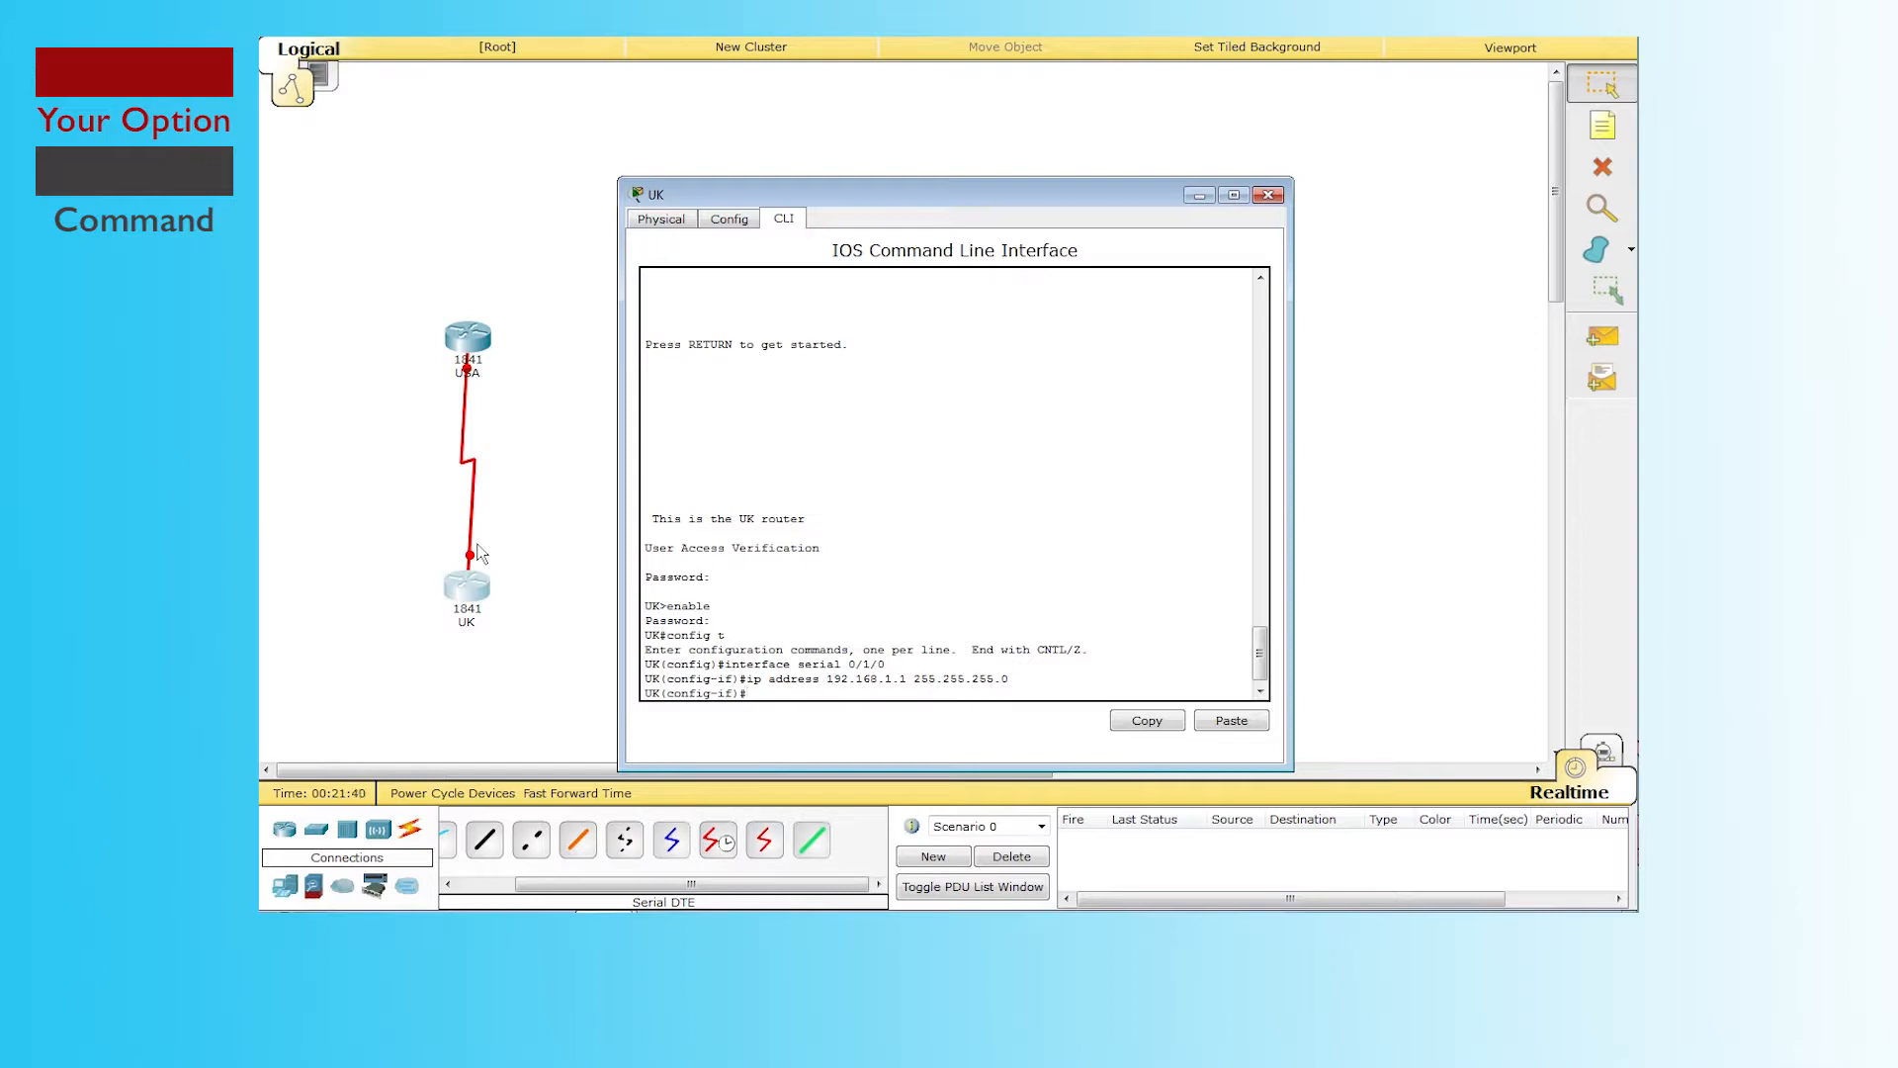
Step: Run no shutdown on UK Serial0/1/0 and check its 'changed state to down' message
type("no")
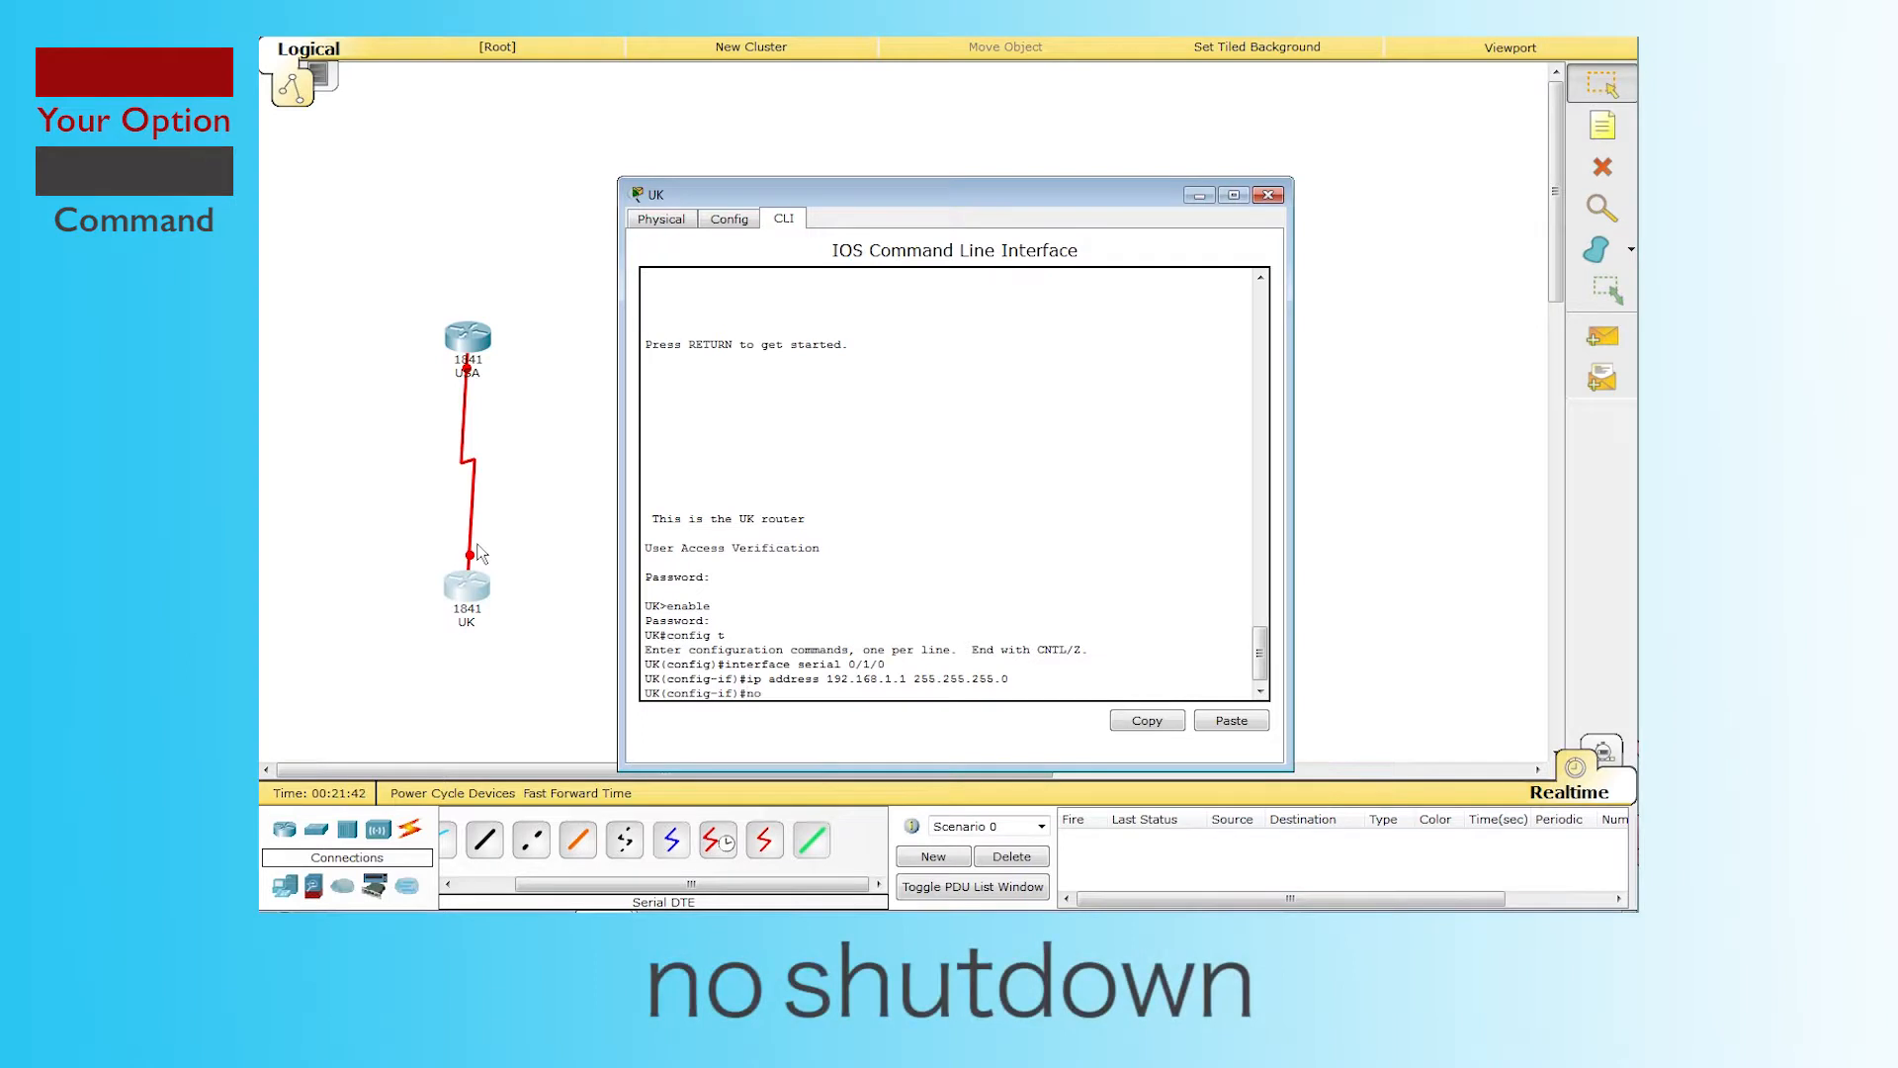
type(" shutod")
key("BackSpace")
type("onw")
key("Return")
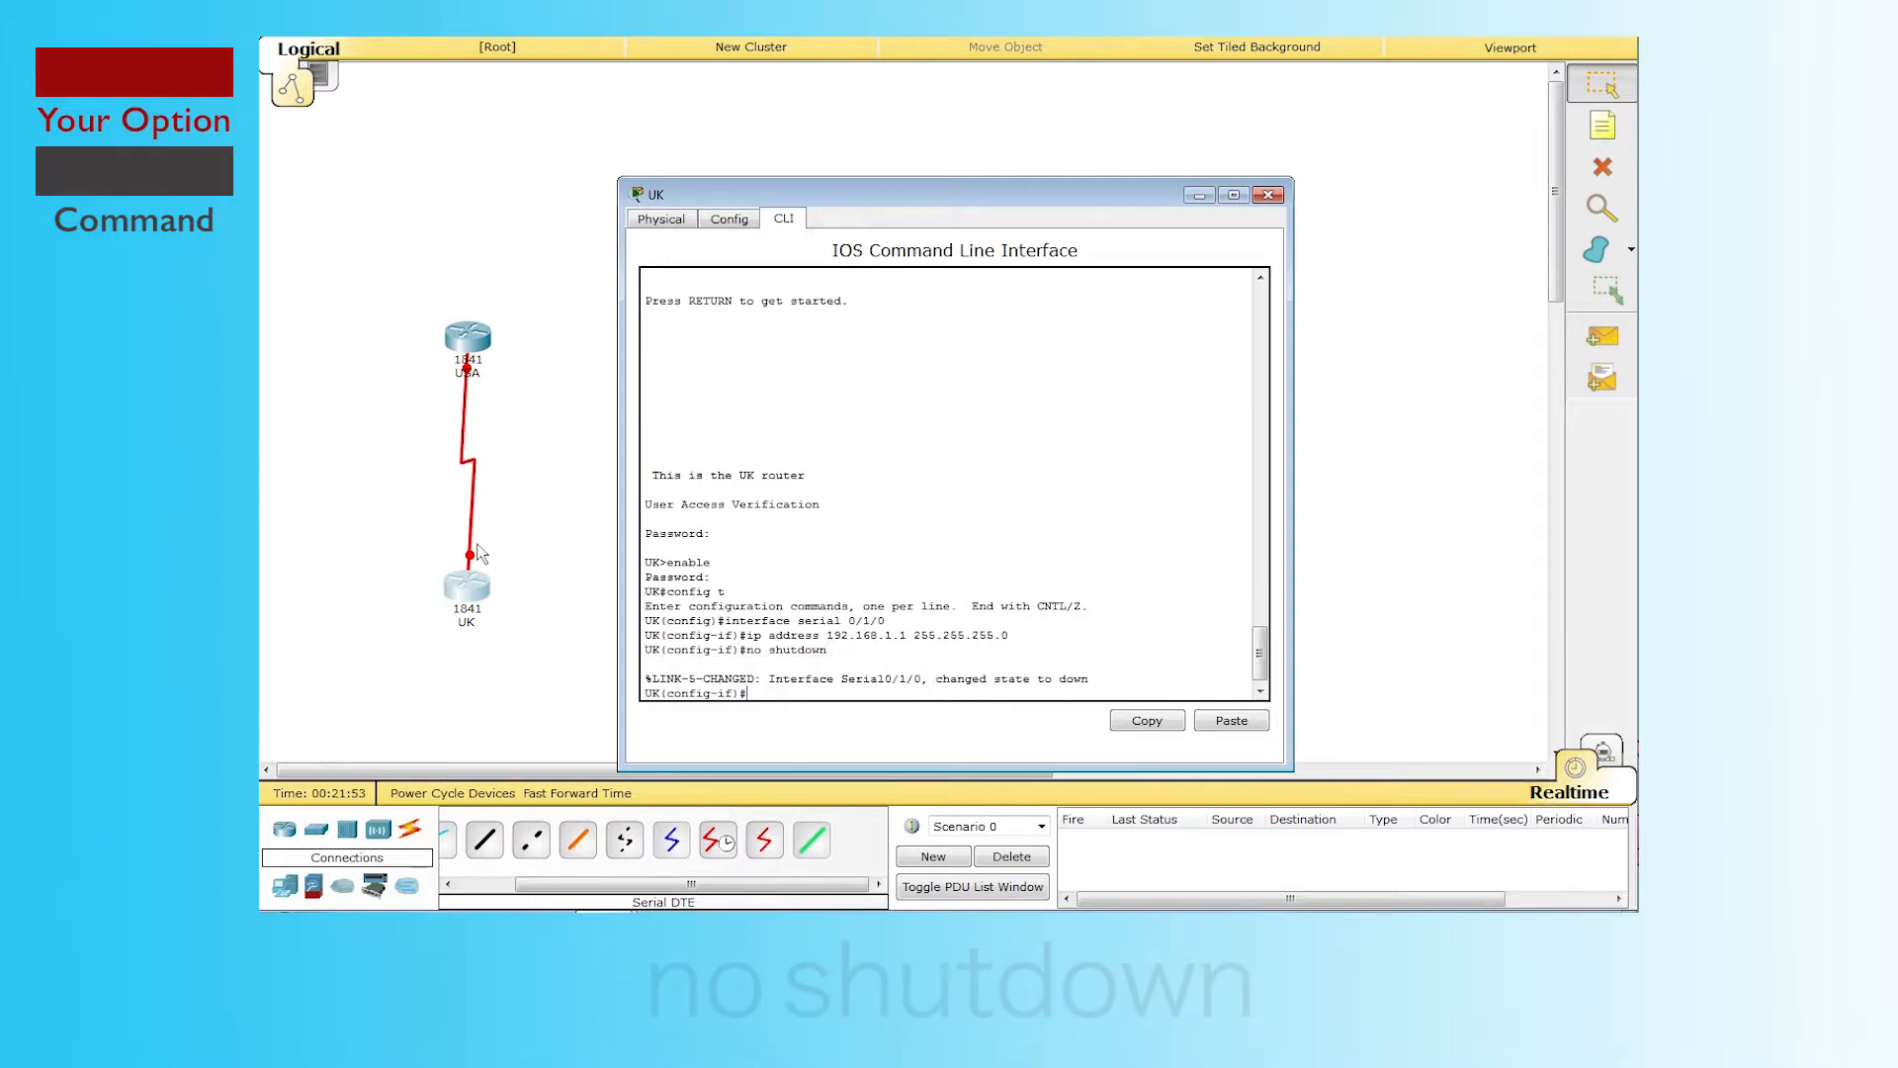
left_click_drag(935, 678, 1096, 679)
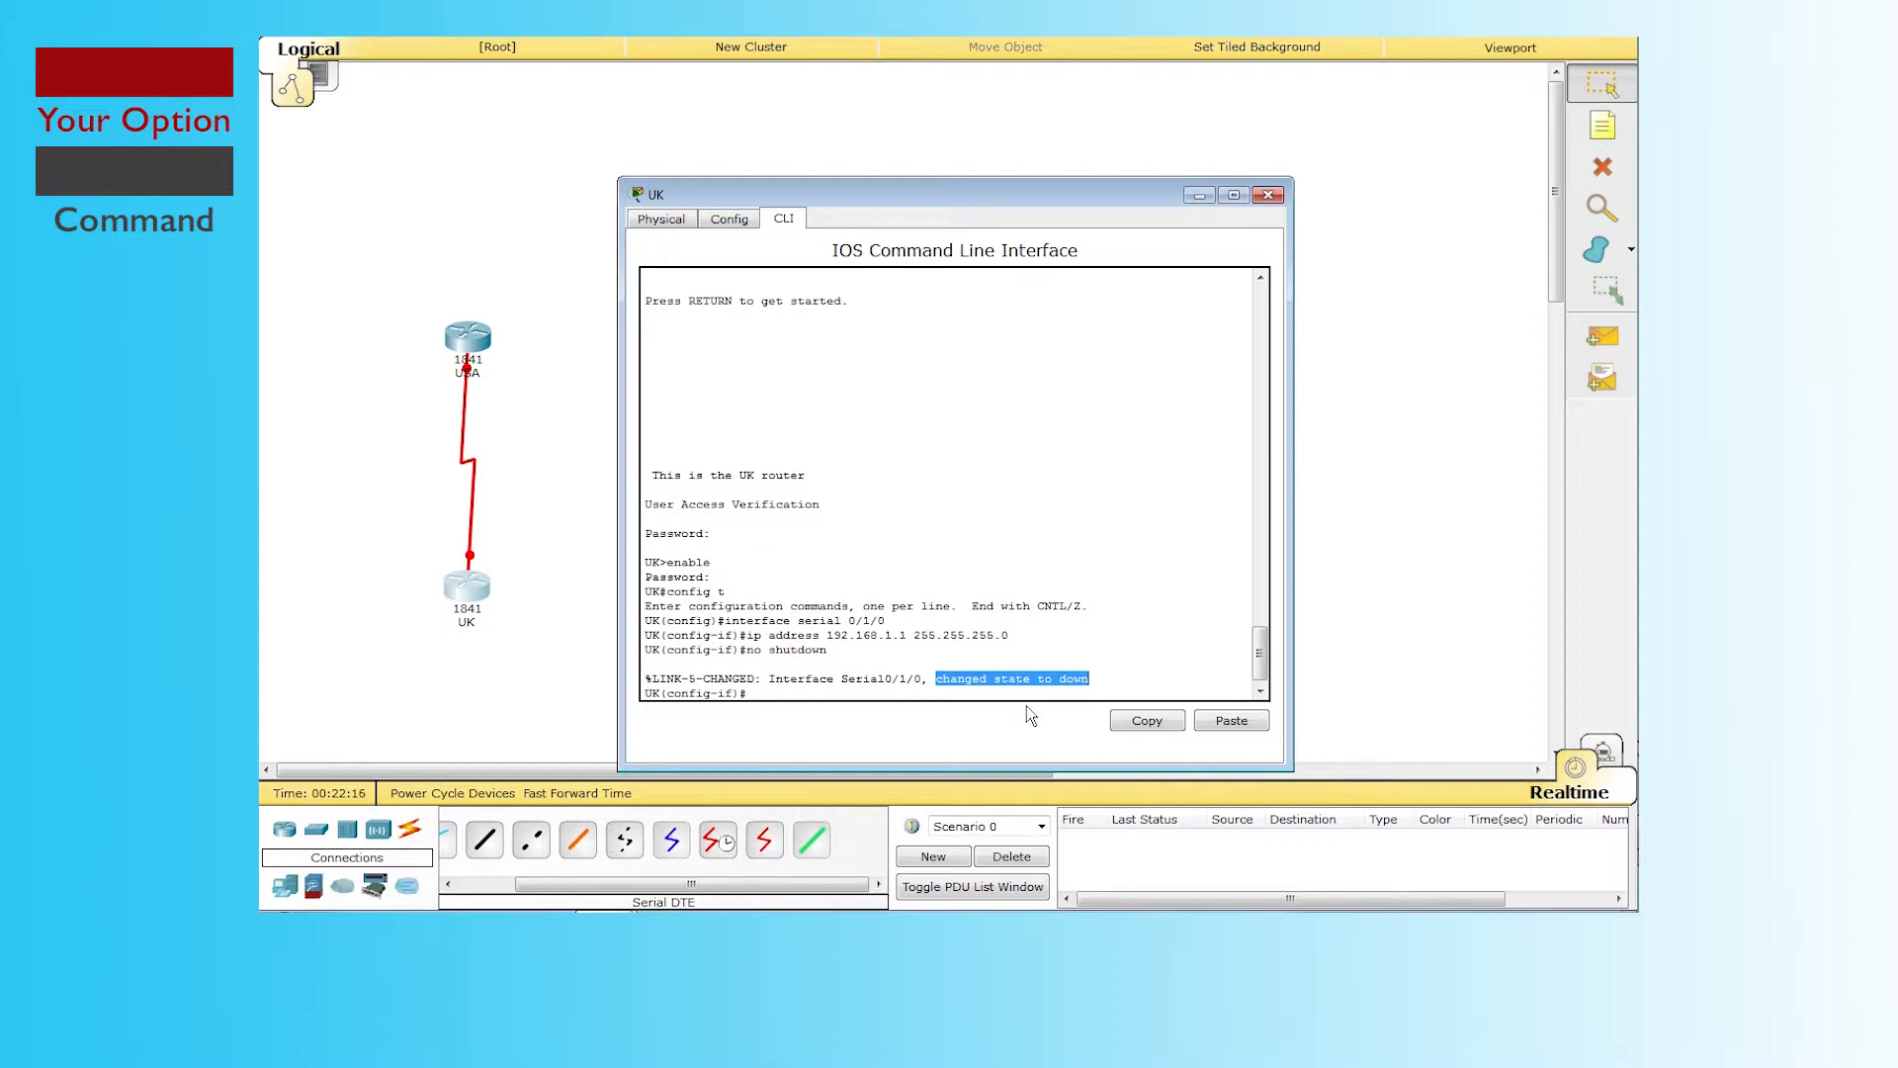
left_click(867, 697)
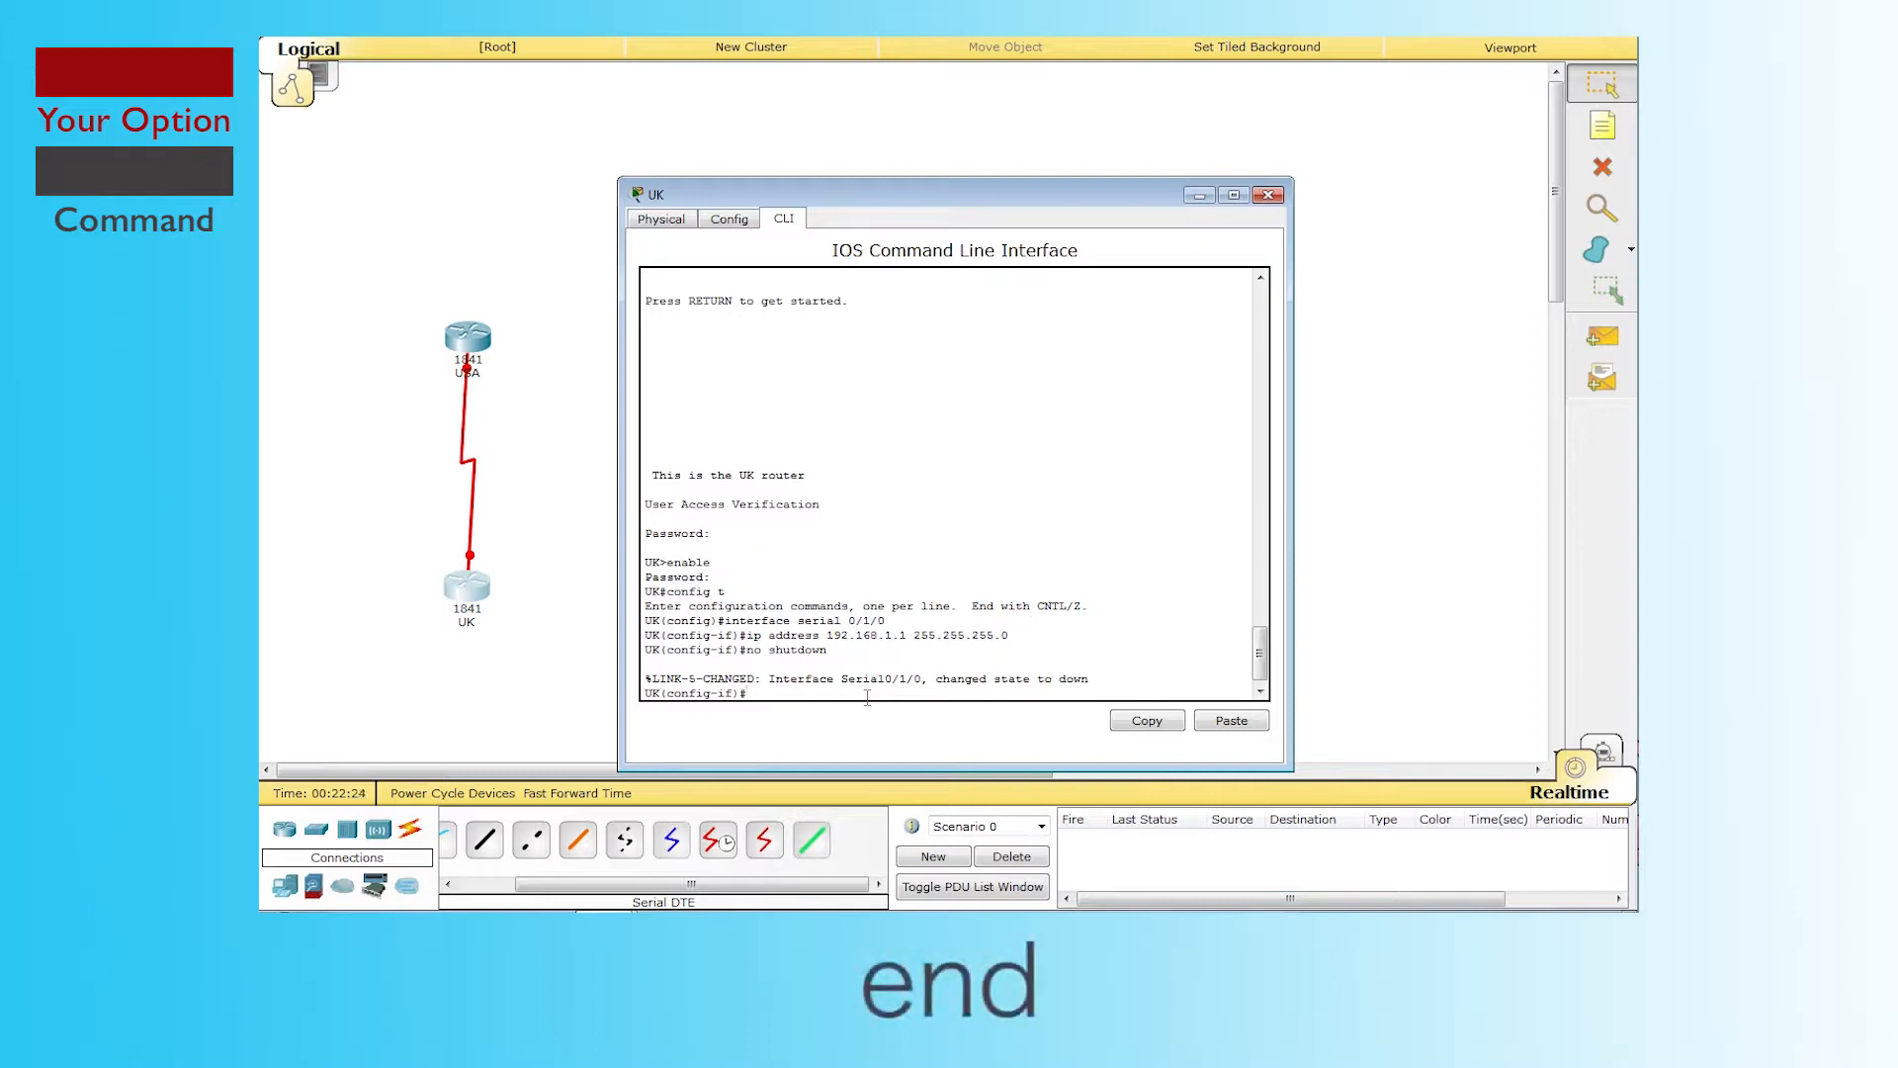
Step: On UK, exit with end and run copy running-config startup-config
key("Return")
type("en")
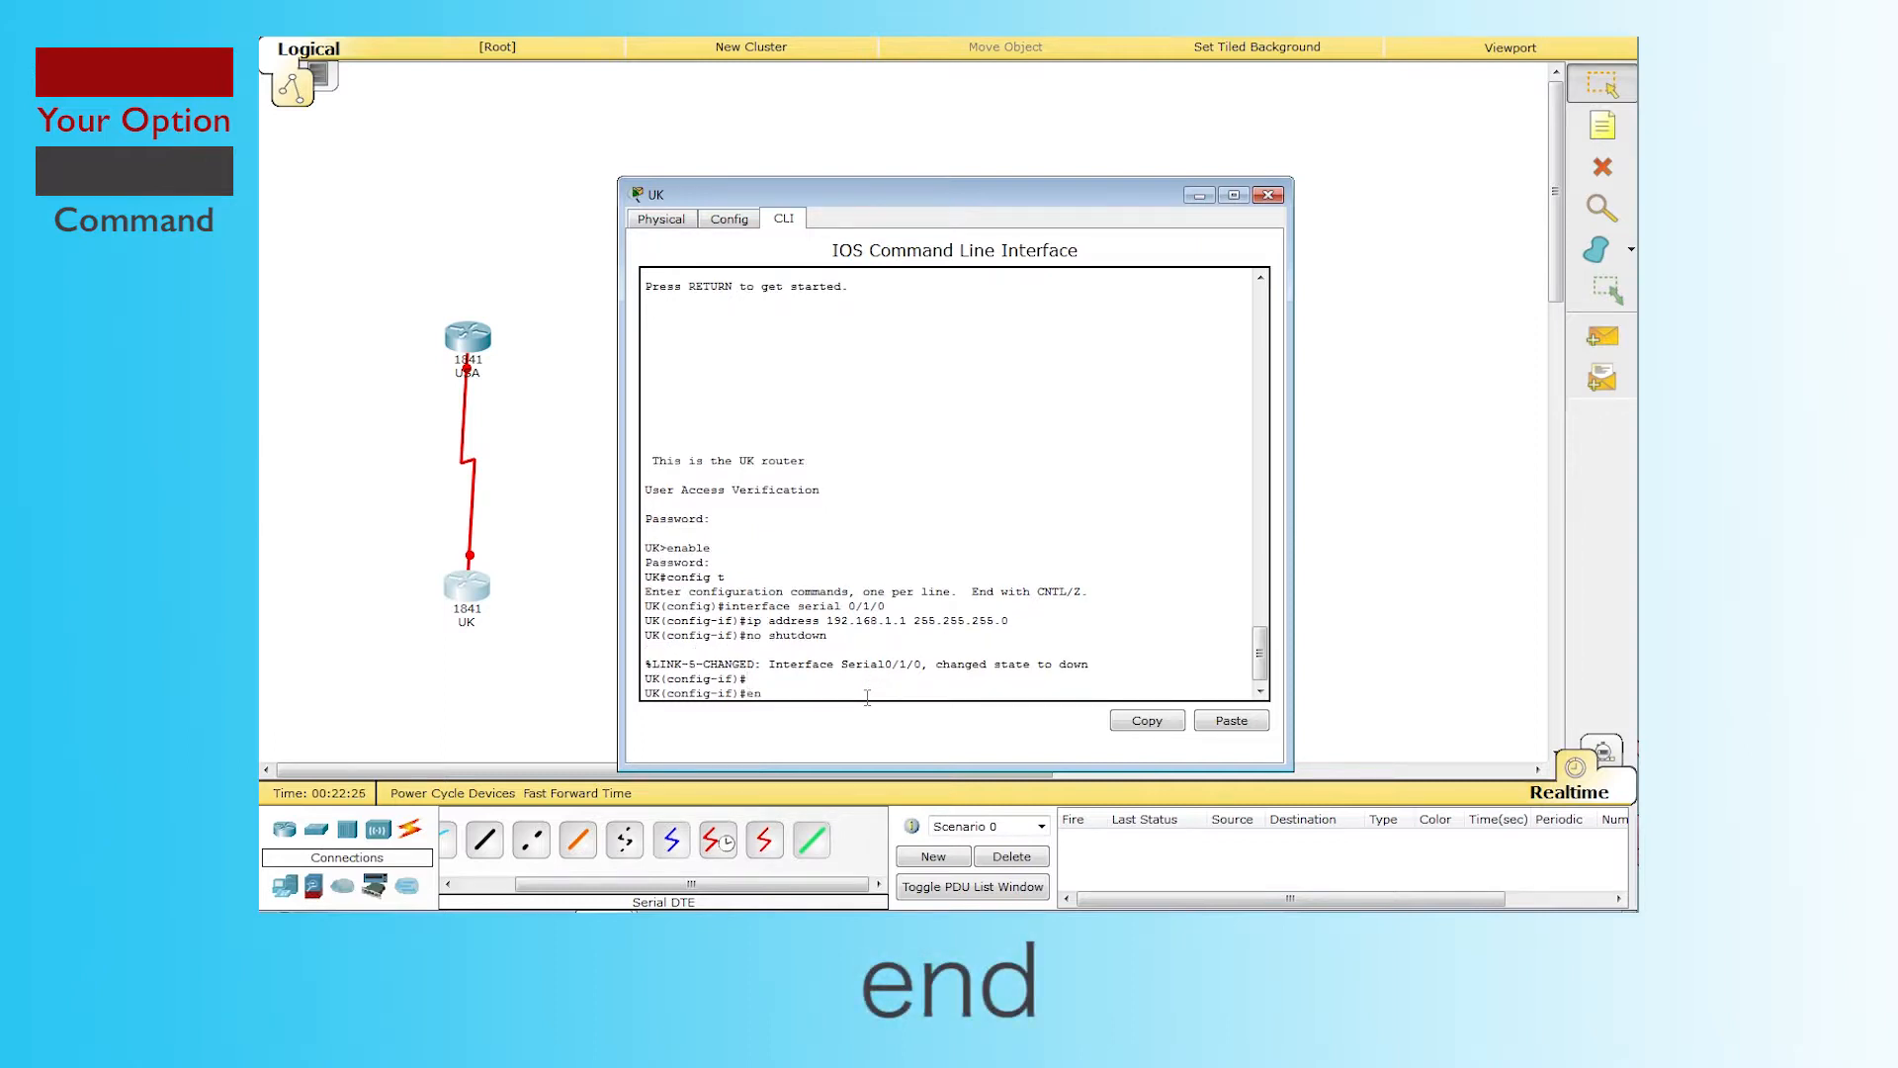
type("d")
key("Return")
key("Return")
type("copy")
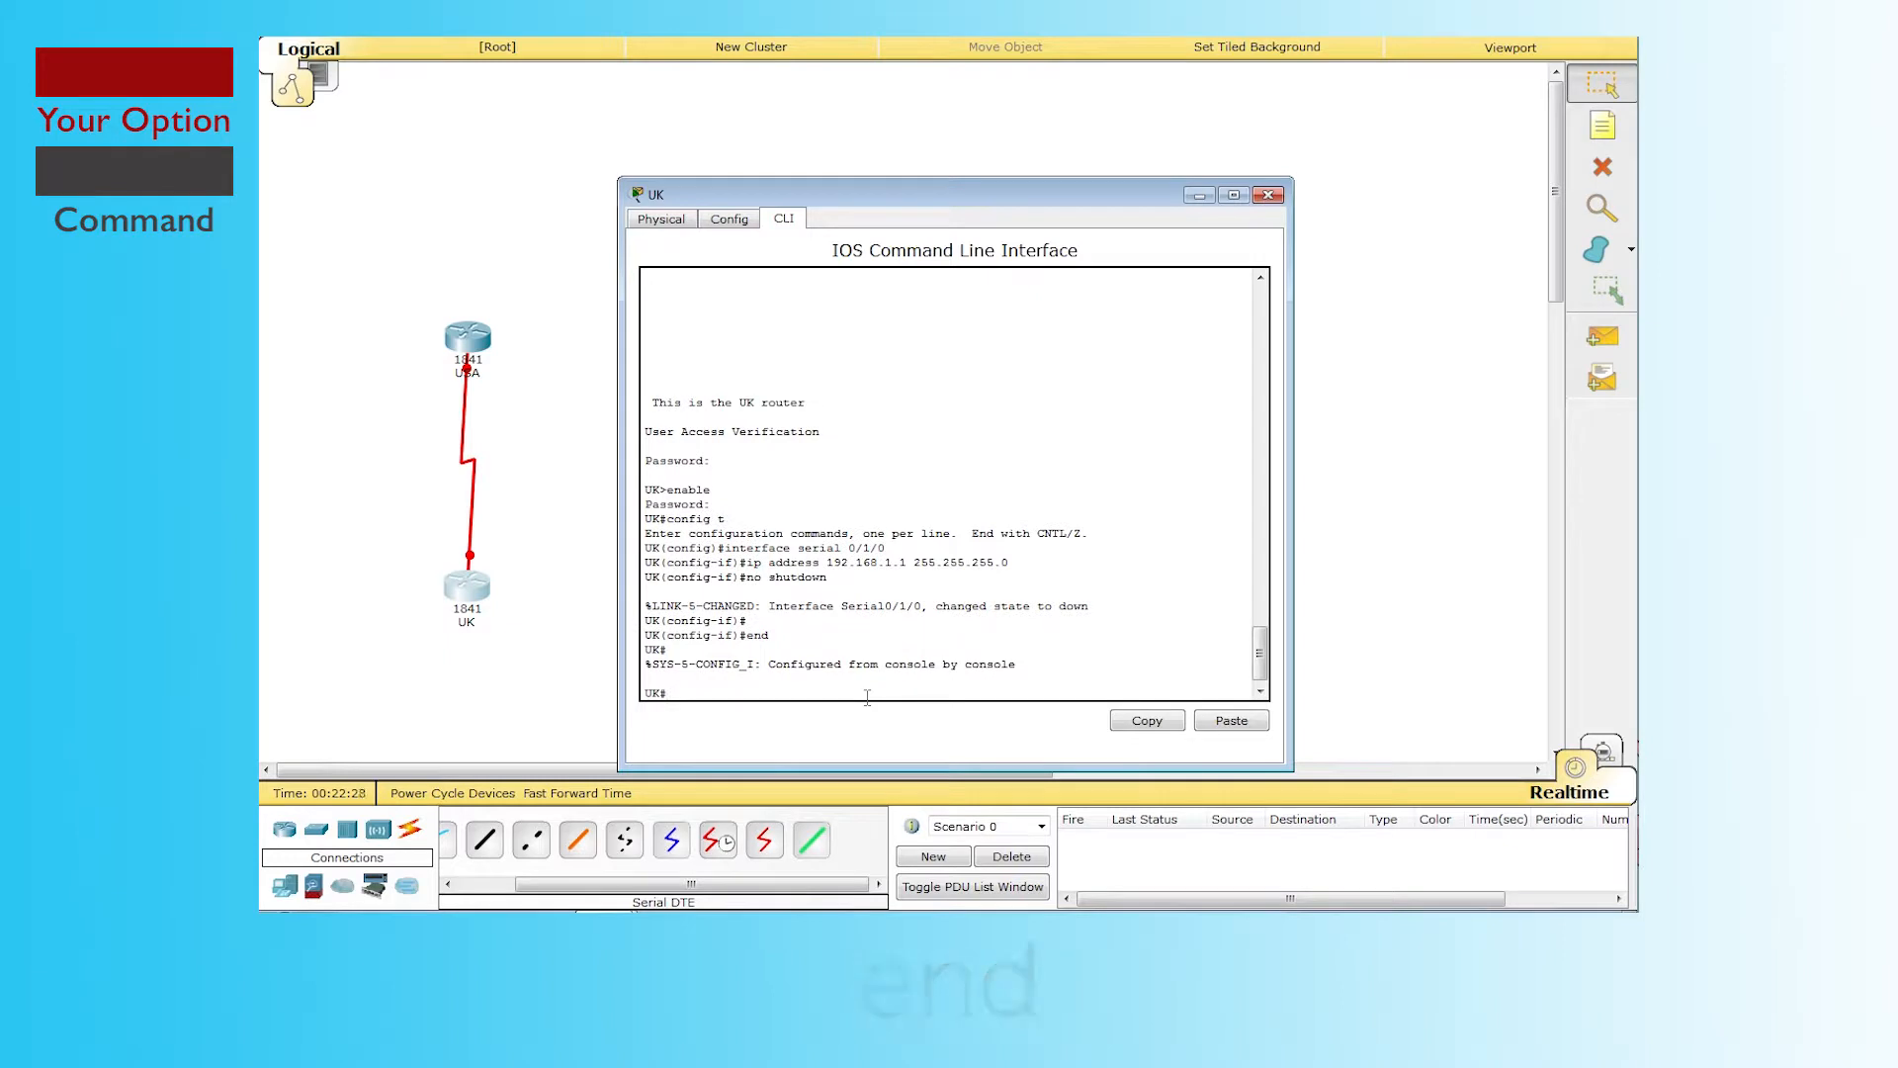
type(" running-config startup-config")
key("Return")
key("Return")
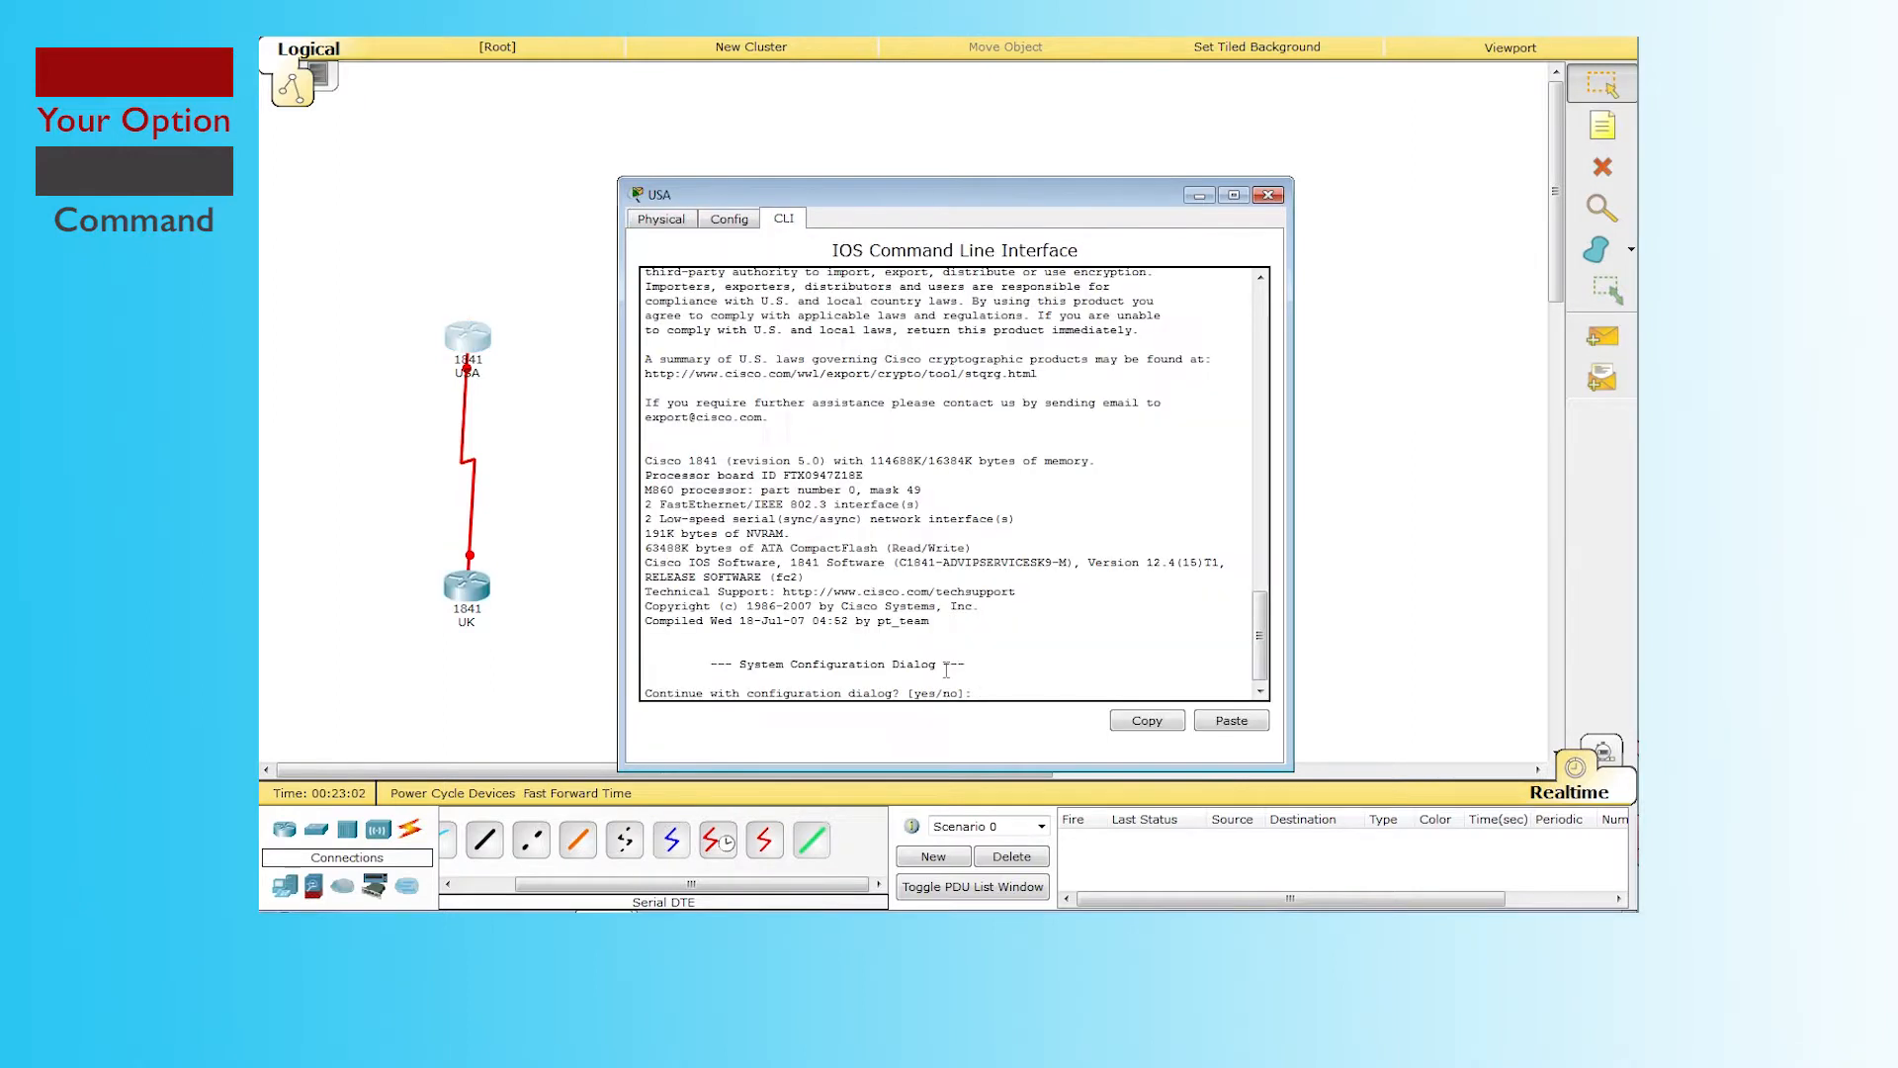
Step: On USA, skip the initial dialog, enable, and enter interface serial 0/1/0 configuration
type("no")
key("Return")
key("Return")
type("enable")
key("Return")
type("config")
Step: Give USA Serial0/1/0 192.168.1.2 255.255.255.0 and no shutdown, bringing the link up
key("Return")
key("Return")
type("interface serial 0")
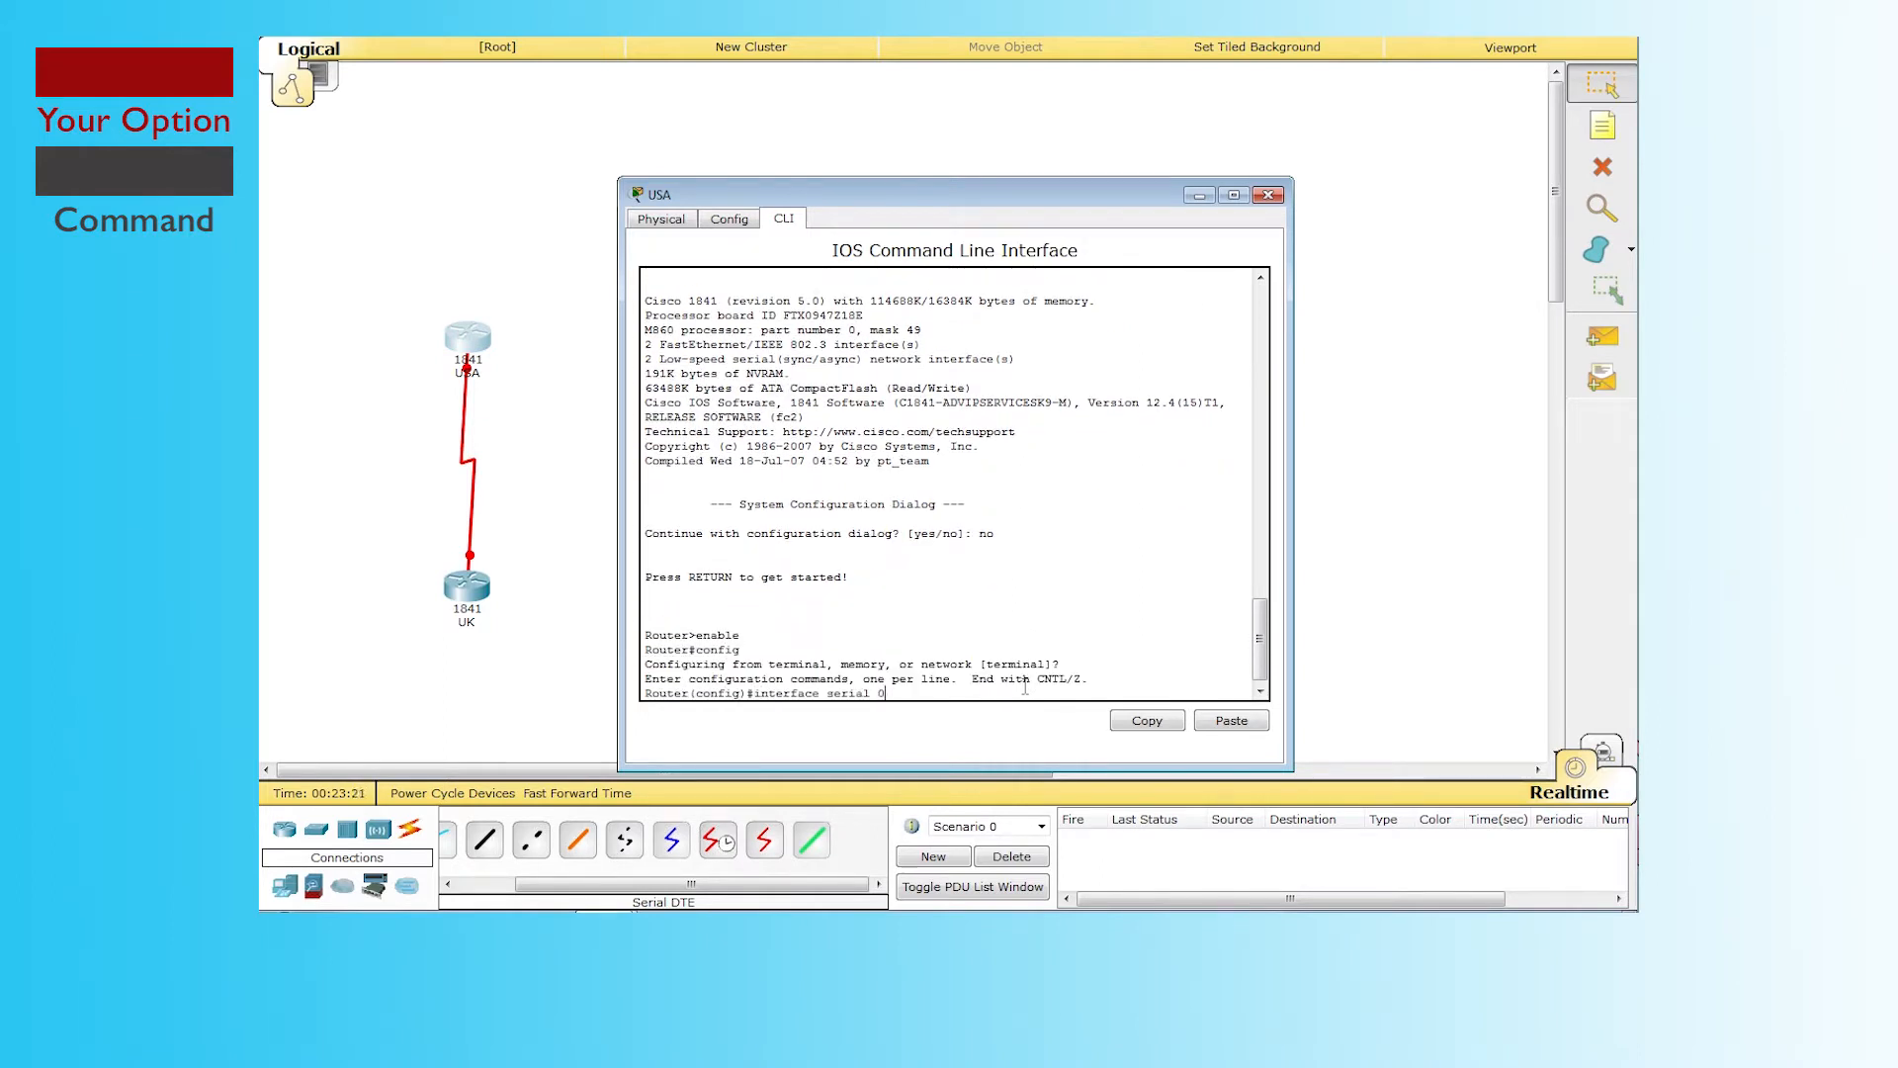
type("/1/0")
key("Return")
type("ip address 192.168.1.2 255.255.255.0")
key("Return")
type("e")
key("BackSpace")
type("no shutdown")
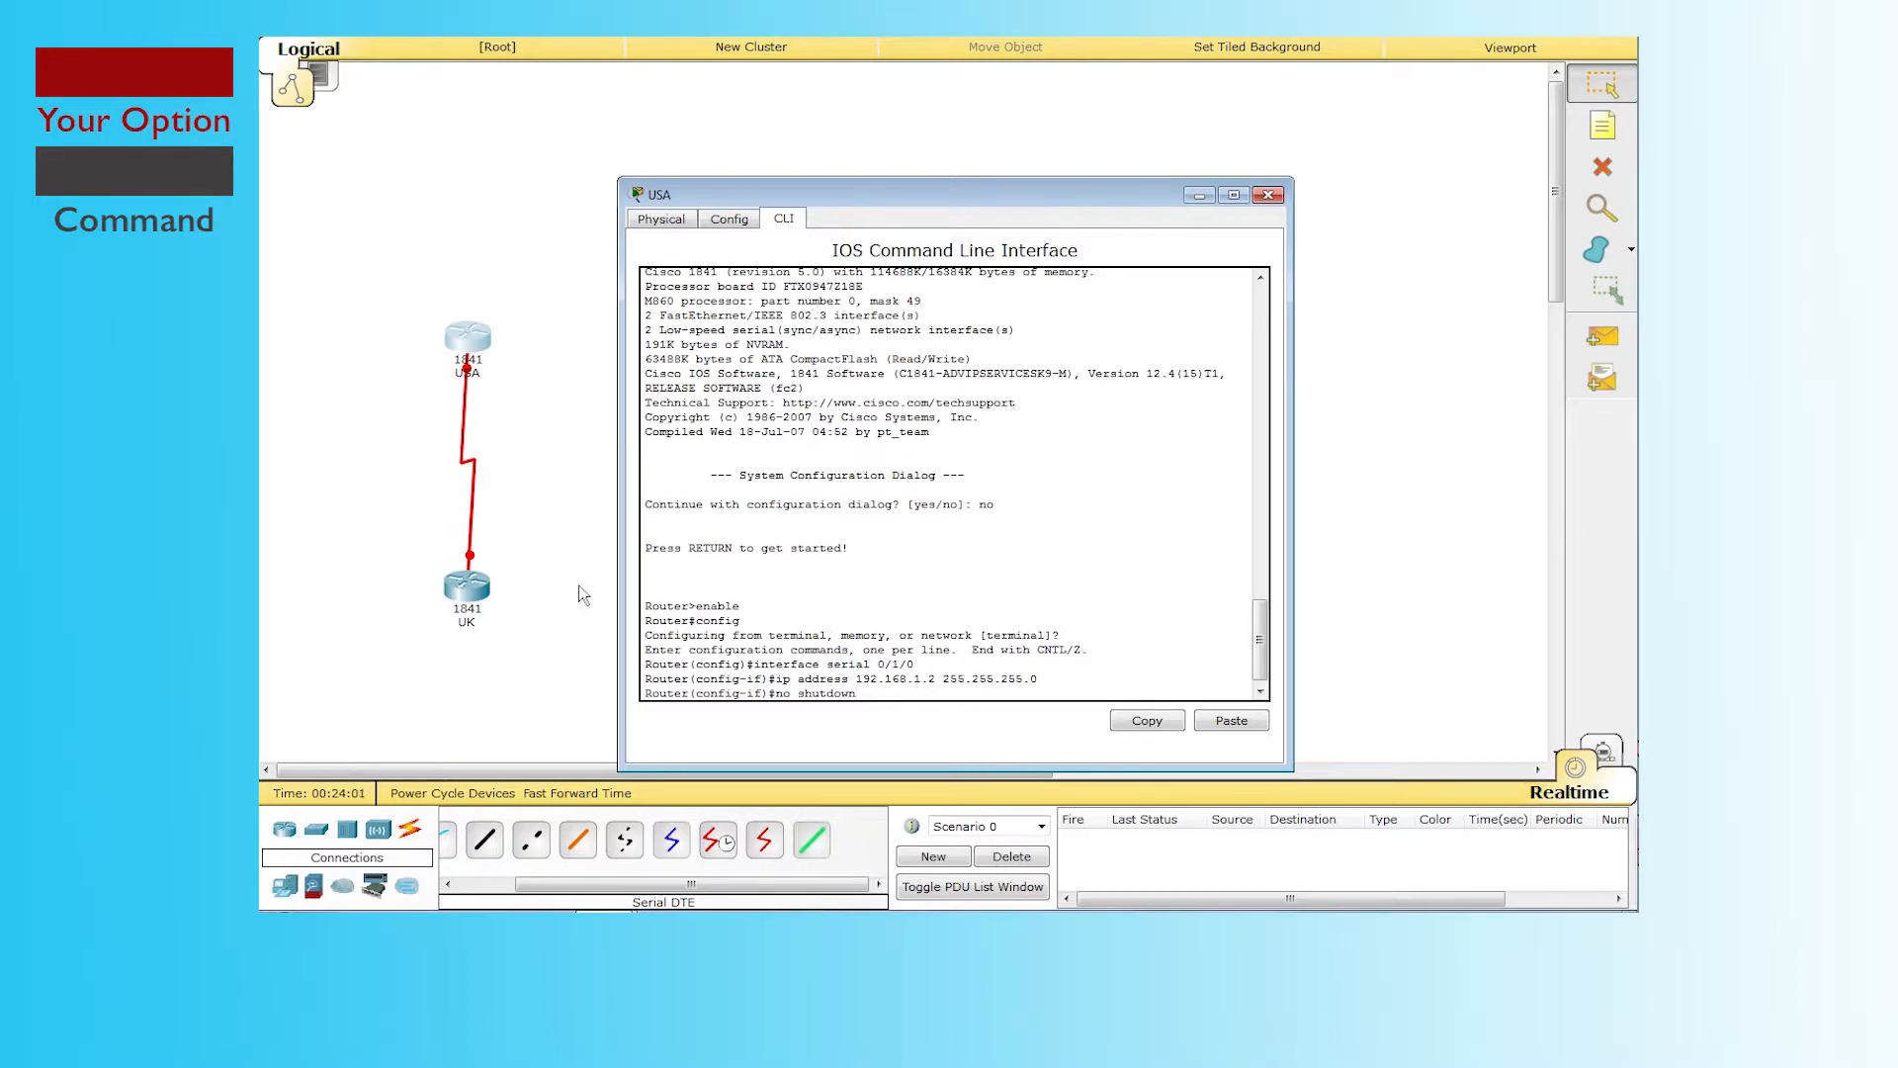
key("Return")
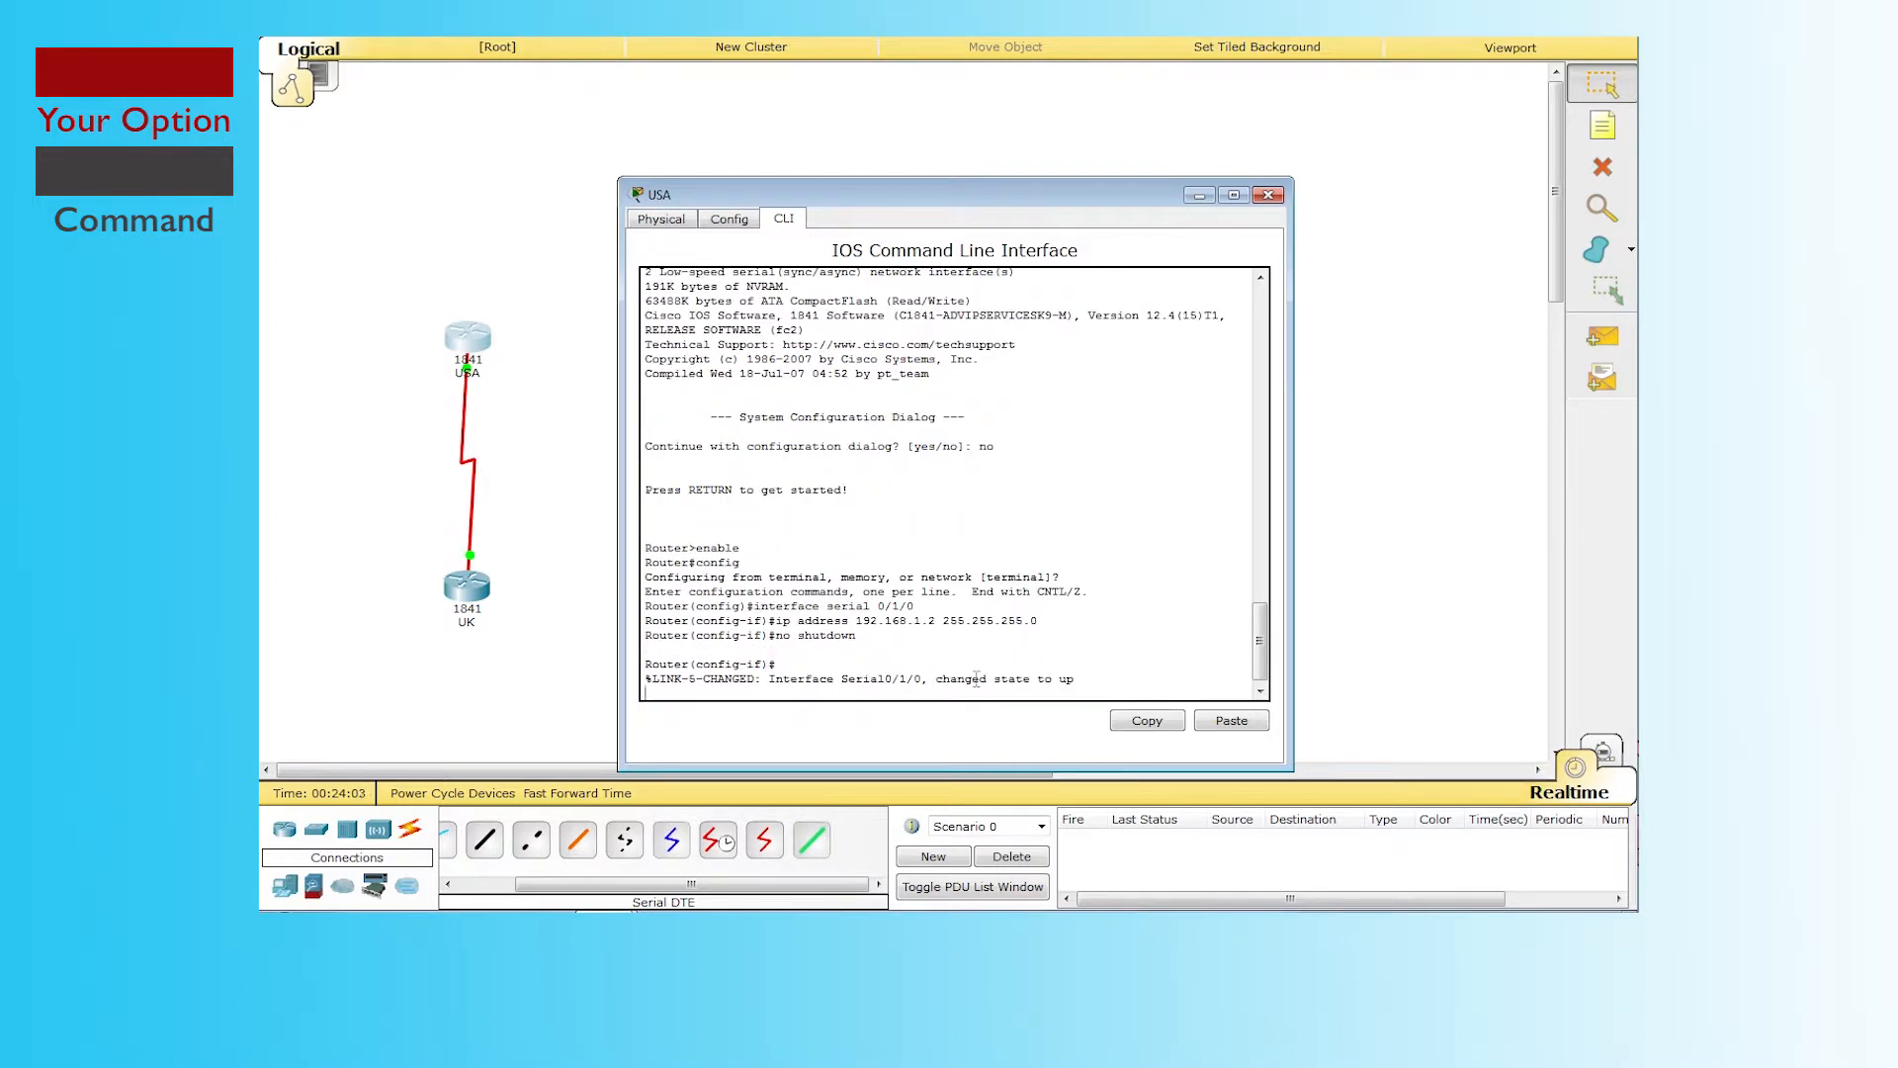
left_click_drag(930, 680, 1083, 682)
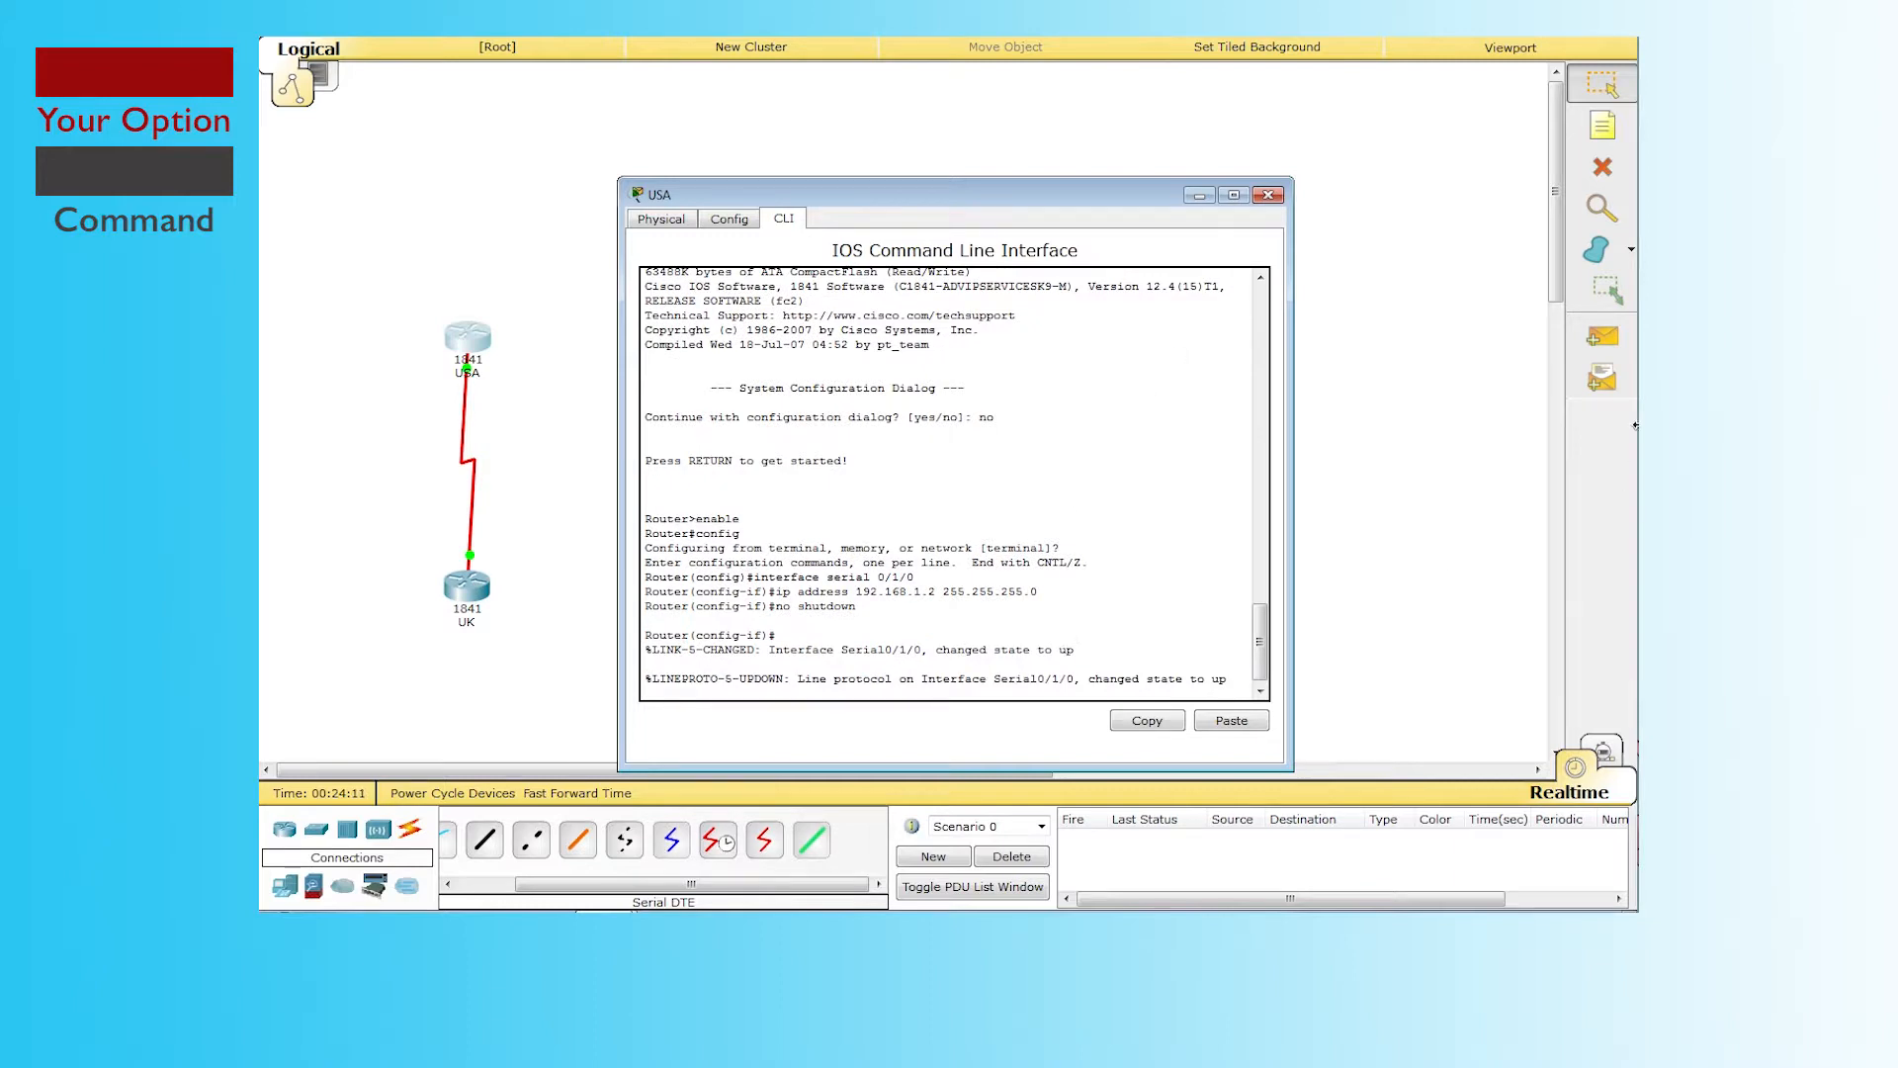
Step: On USA, exit with end and save with copy running-config startup-config
key("Return")
key("Return")
type("cop")
key("BackSpace")
key("BackSpace")
key("BackSpace")
type("end")
key("Return")
key("Return")
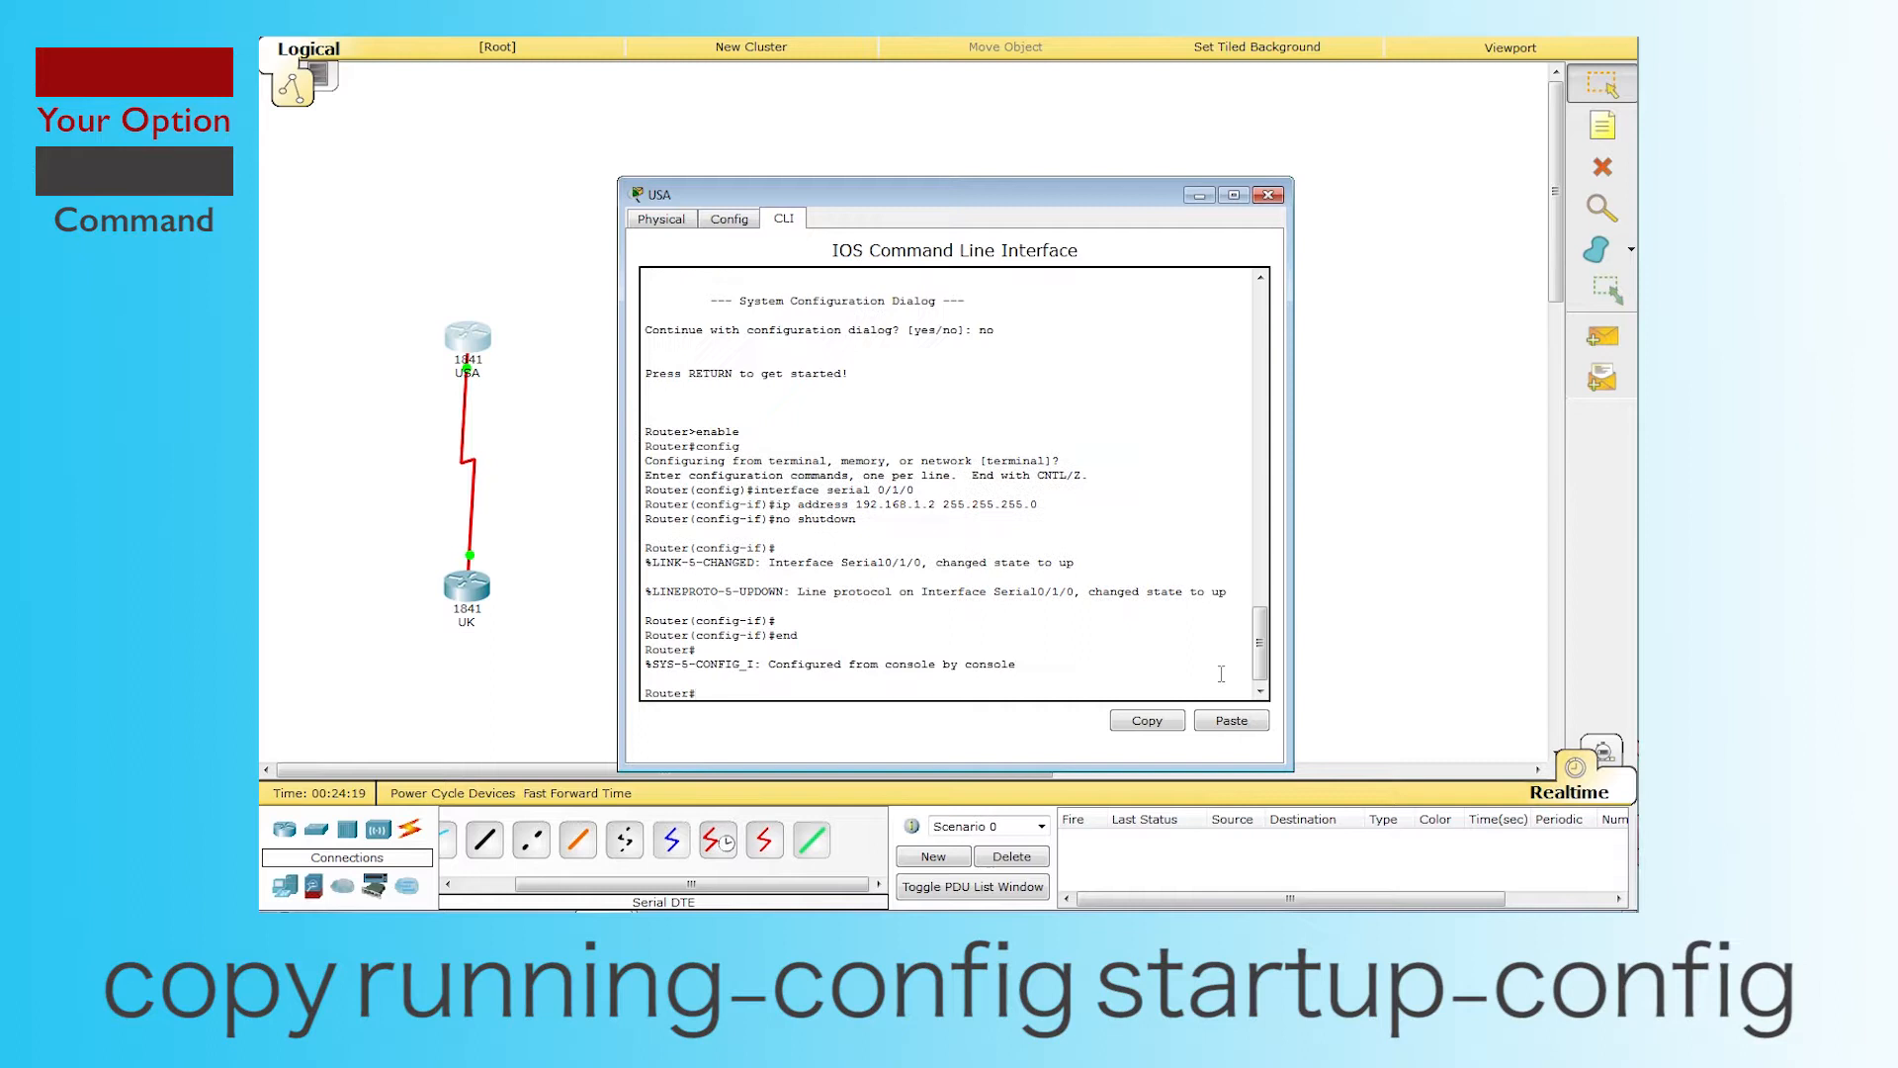
type("copy running-config startup-config")
key("Return")
key("Return")
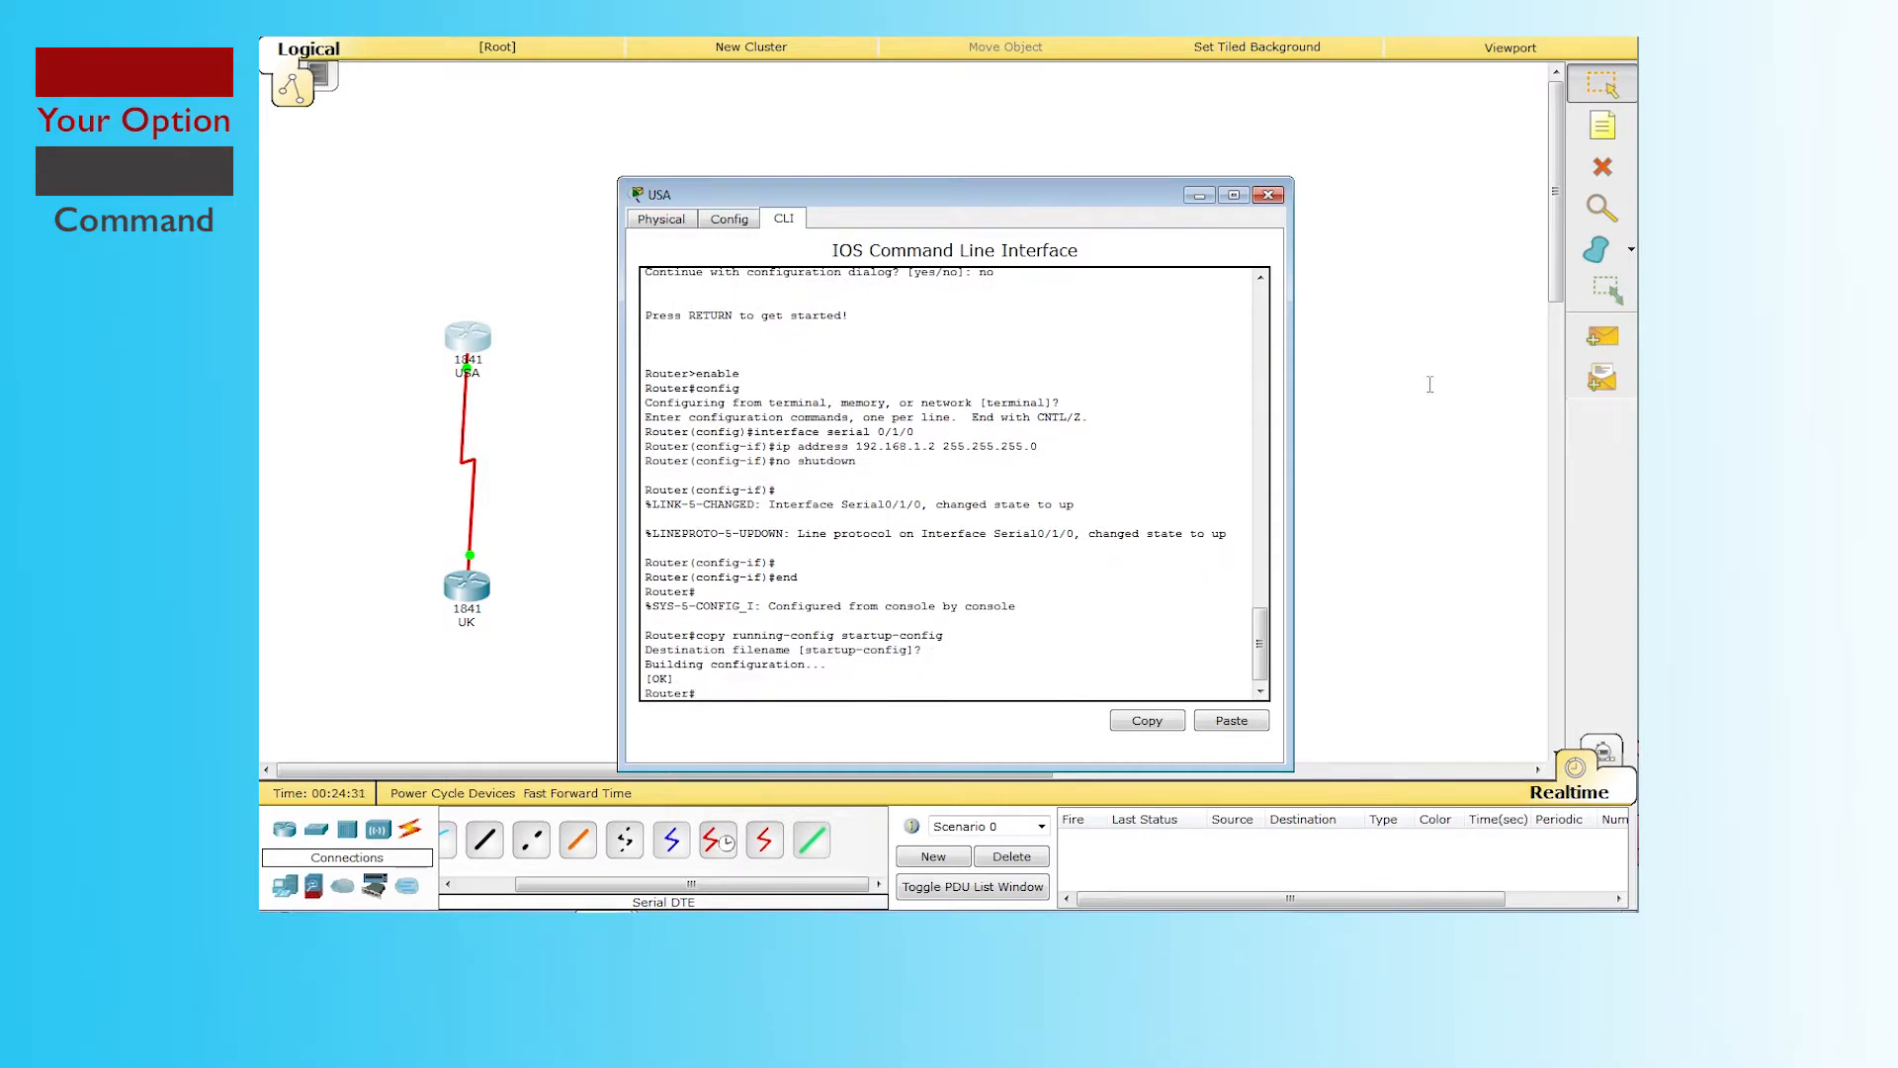
Step: Send a simple PDU test ping from the UK router to the USA router
left_click(1268, 195)
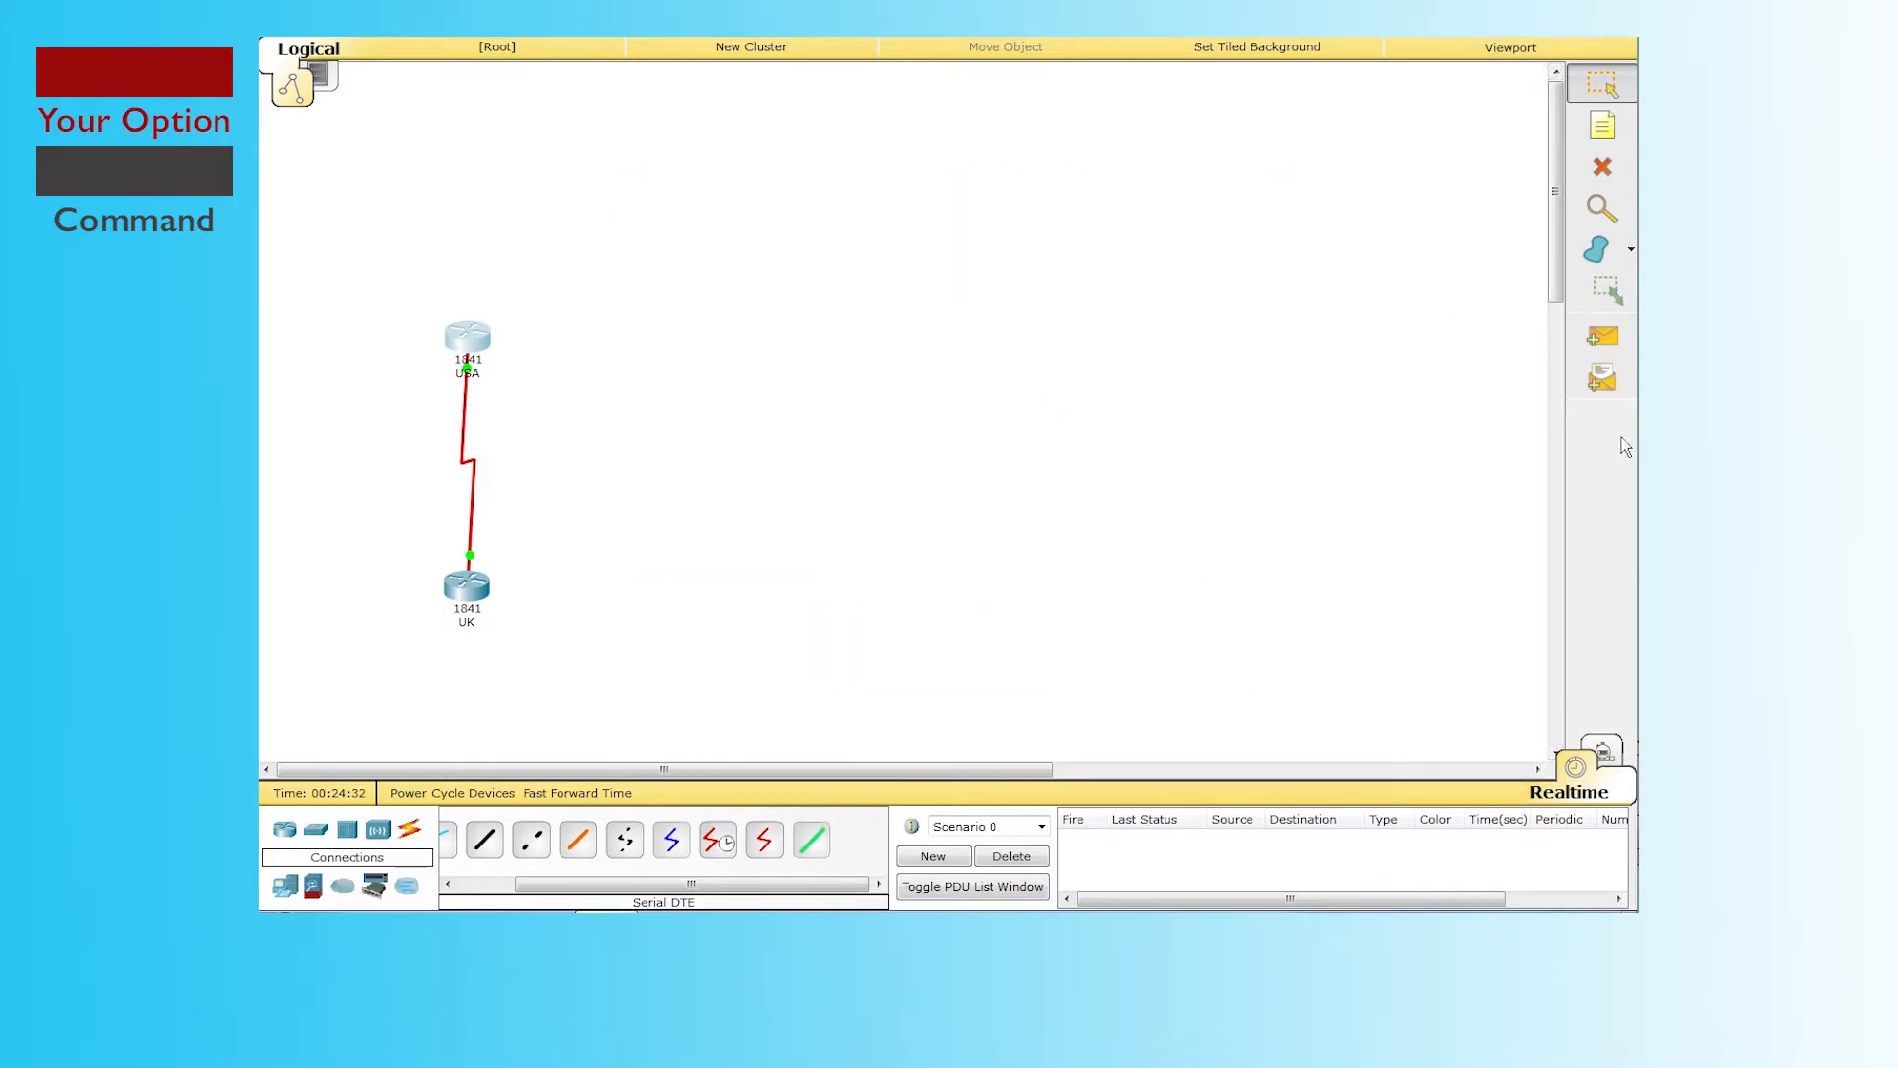
left_click(1606, 340)
left_click(467, 588)
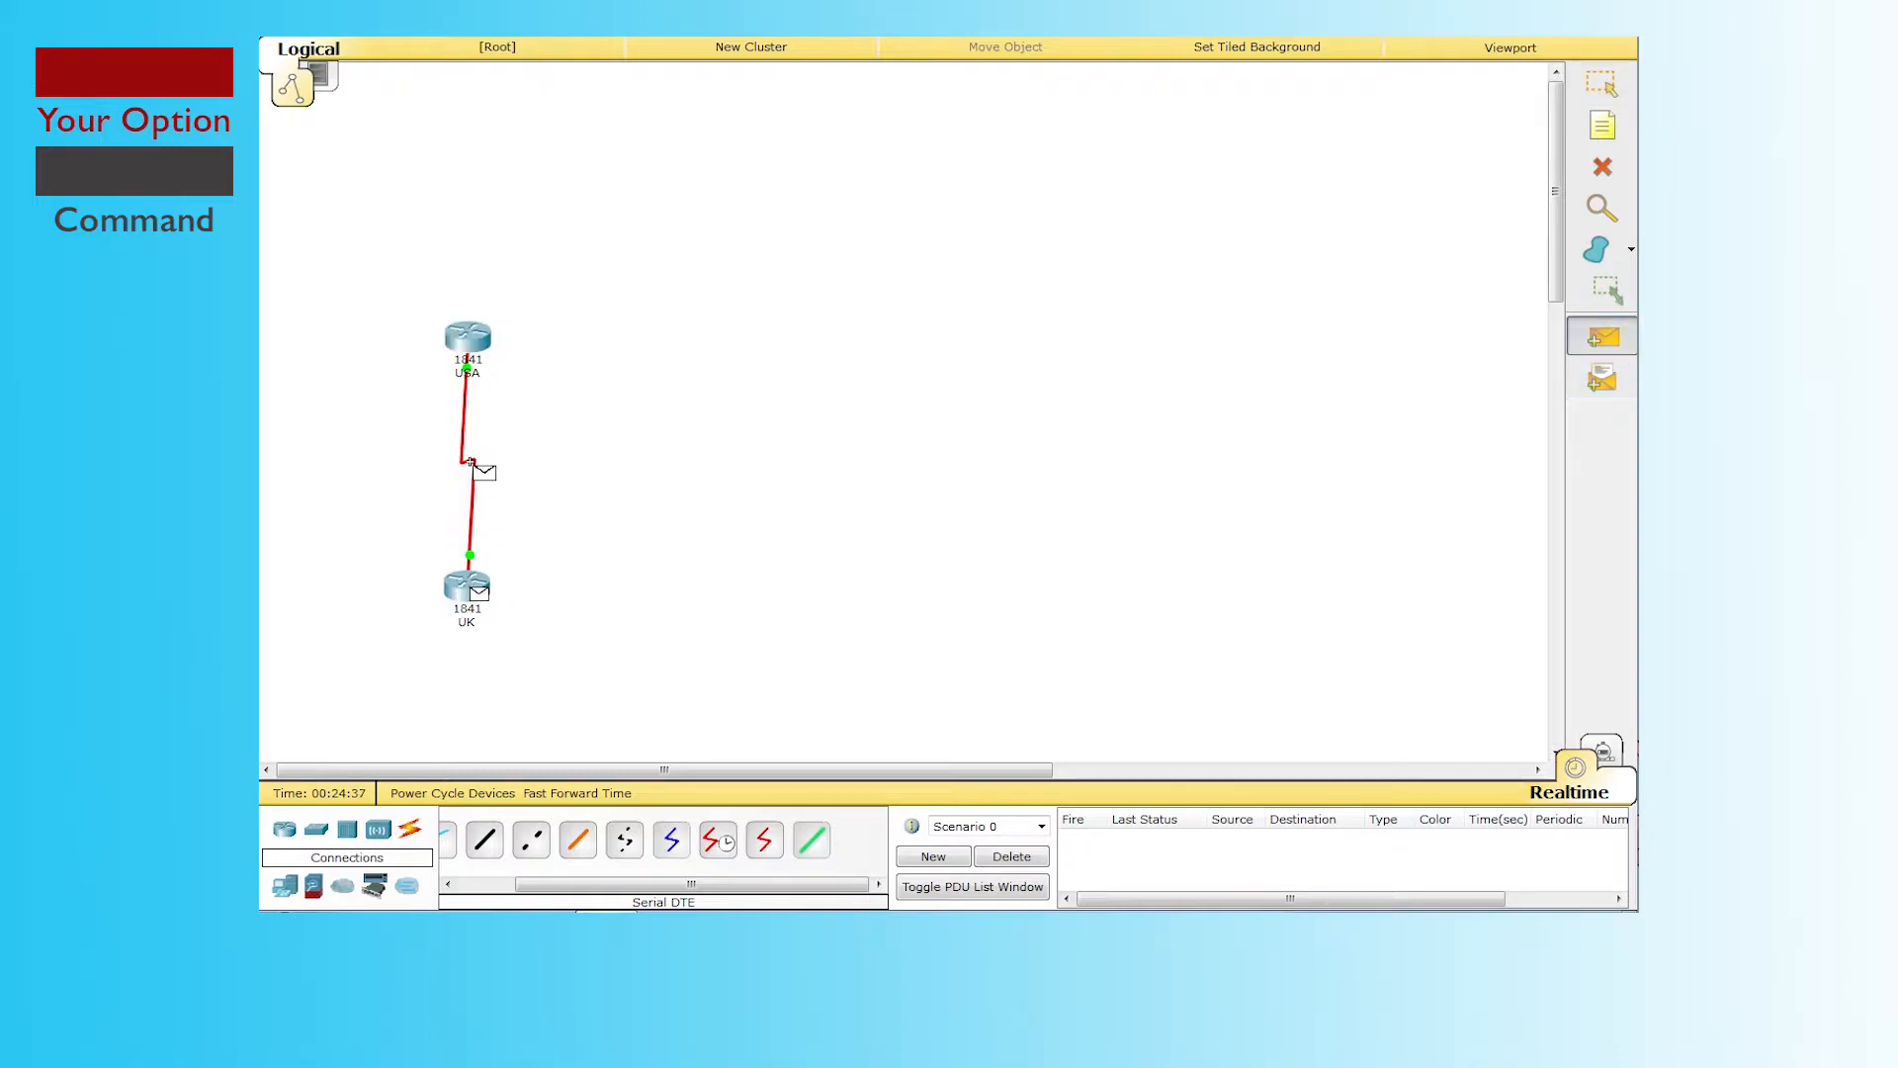
left_click(467, 341)
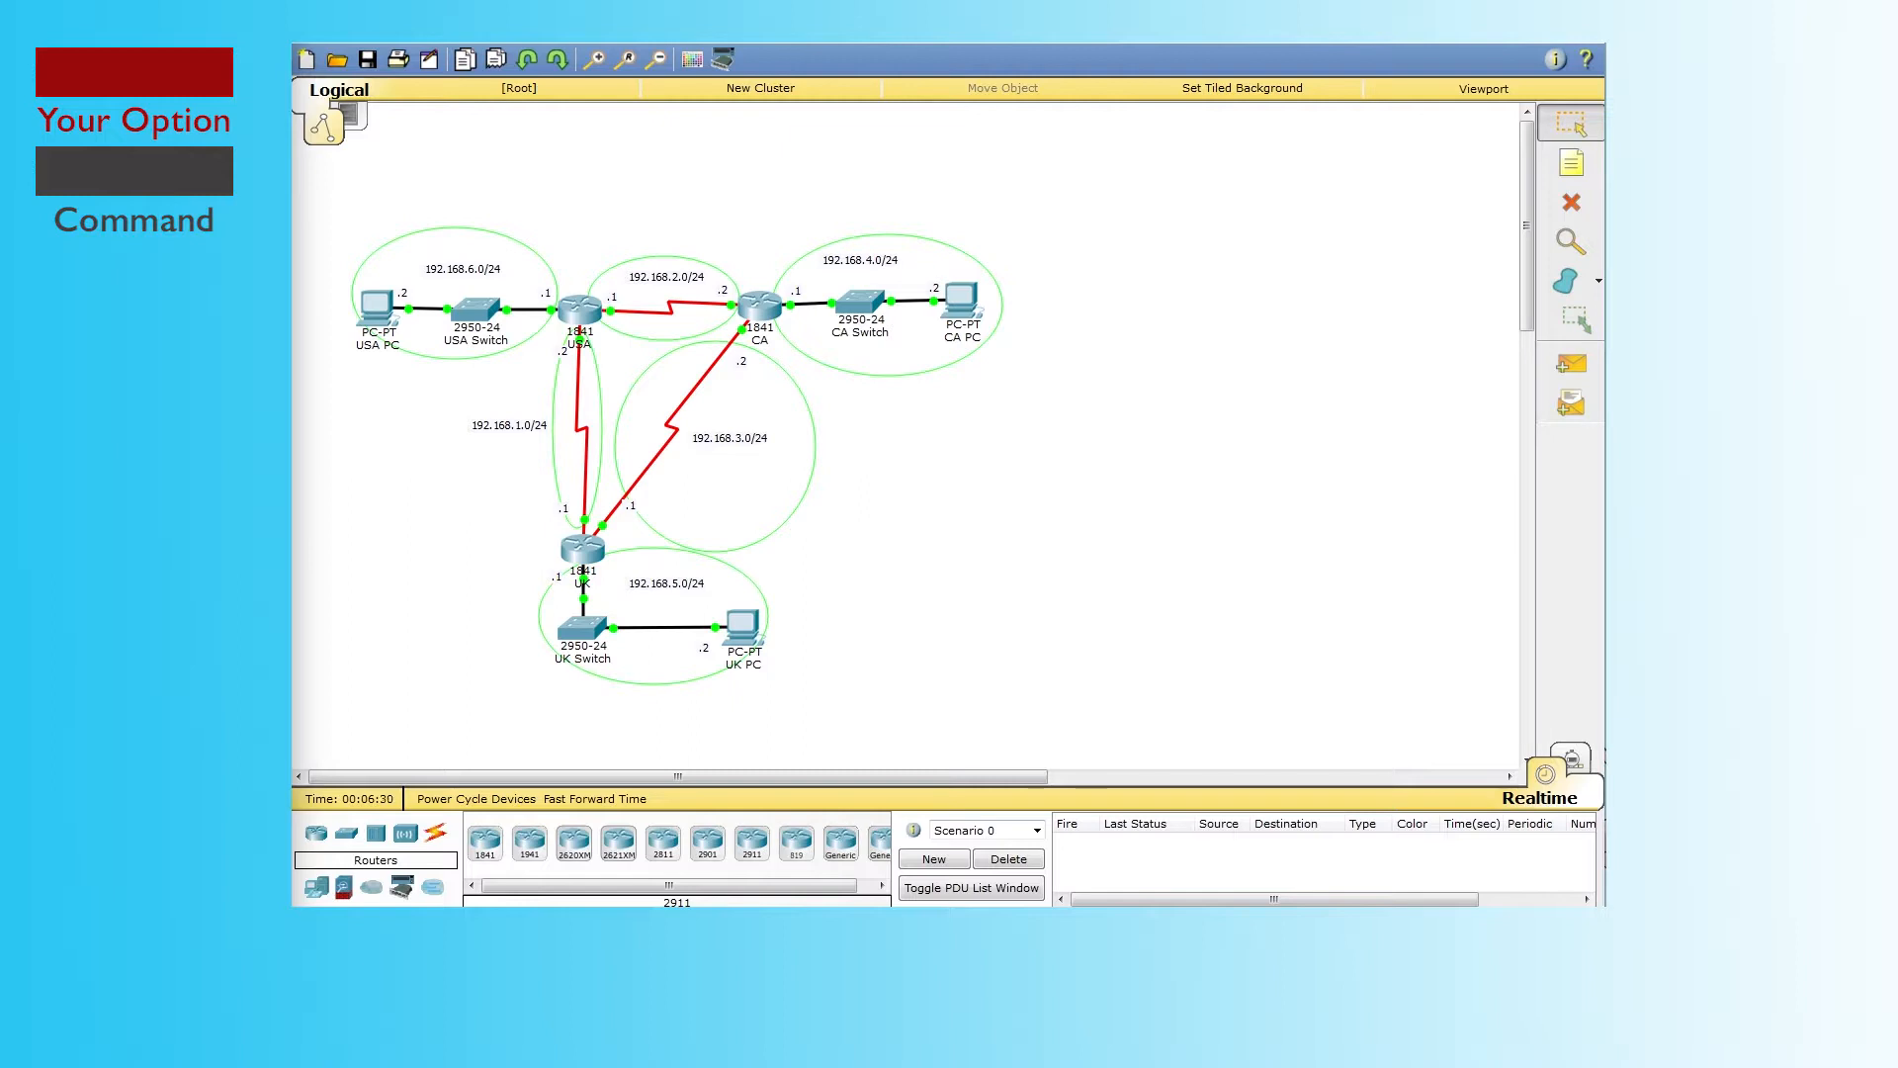
Step: In UK's CLI, log in with console and enable passwords, then try a bare clear command
left_click(592, 552)
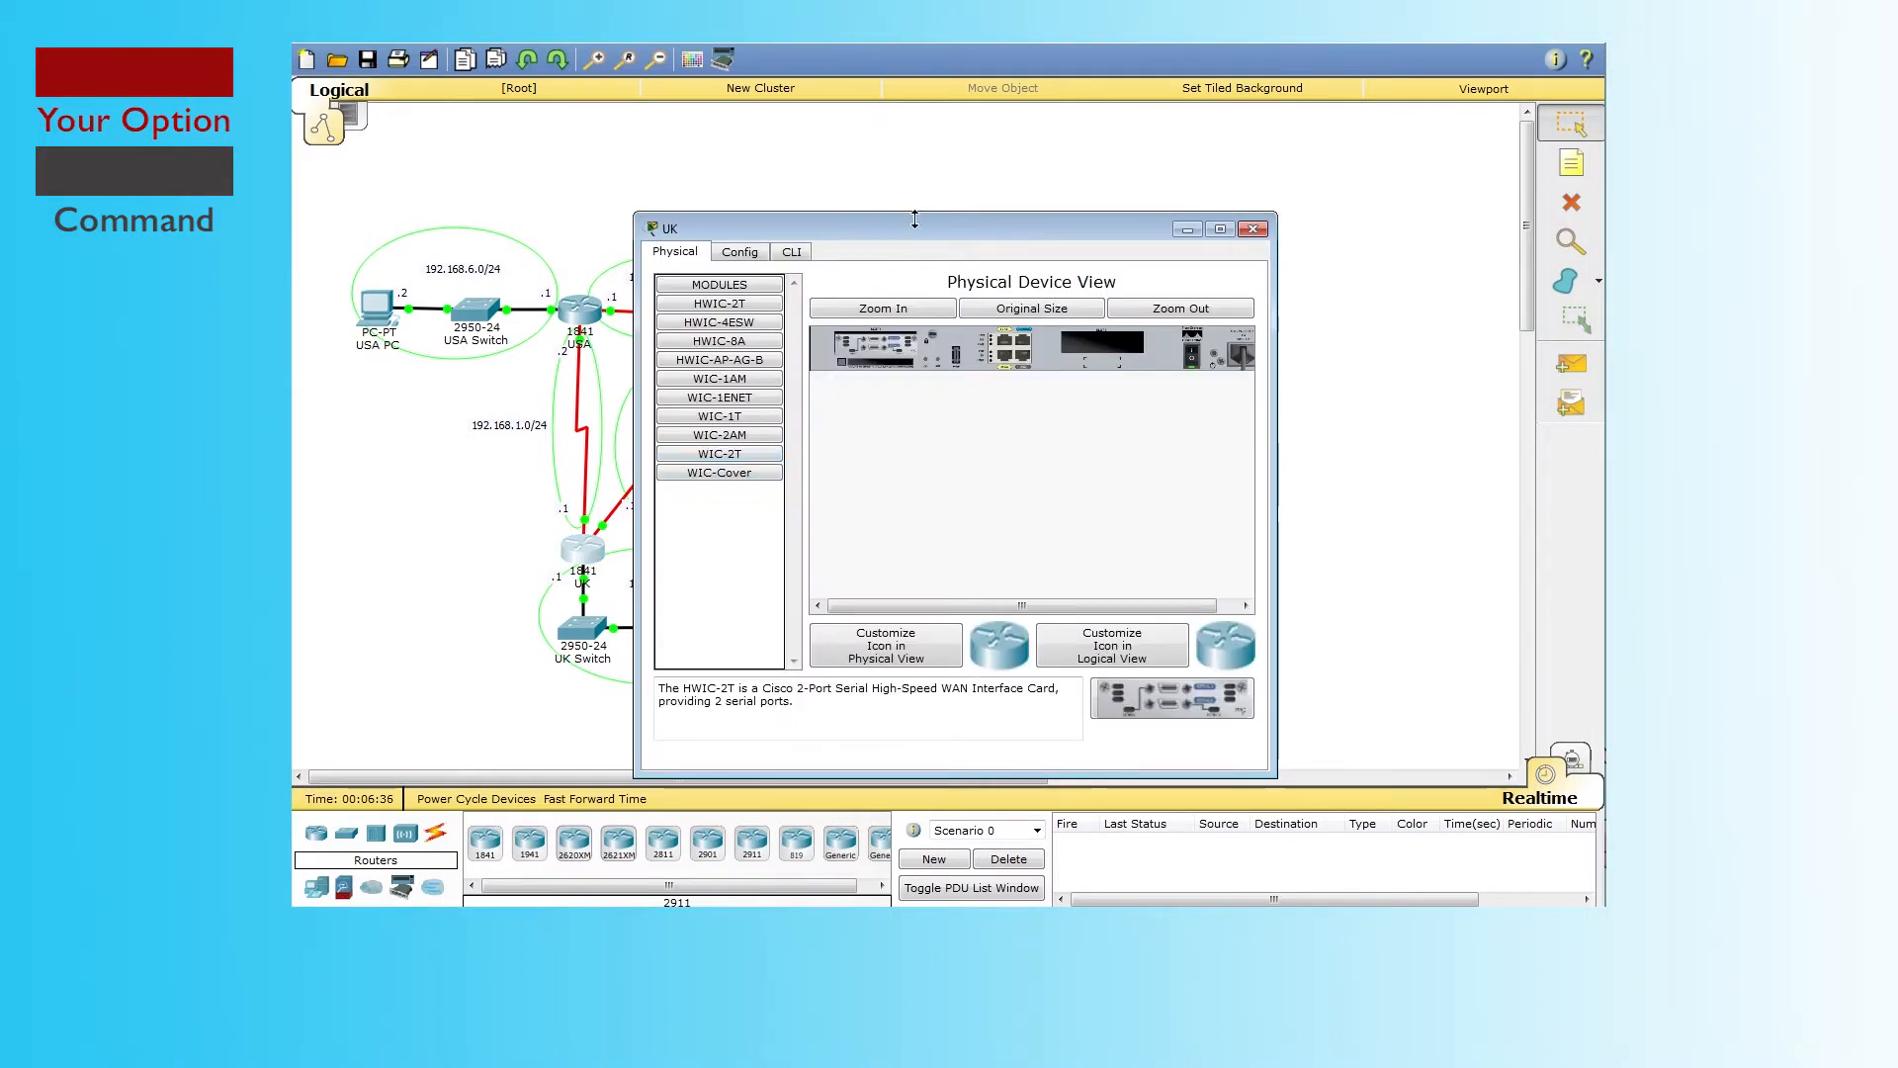
left_click(787, 247)
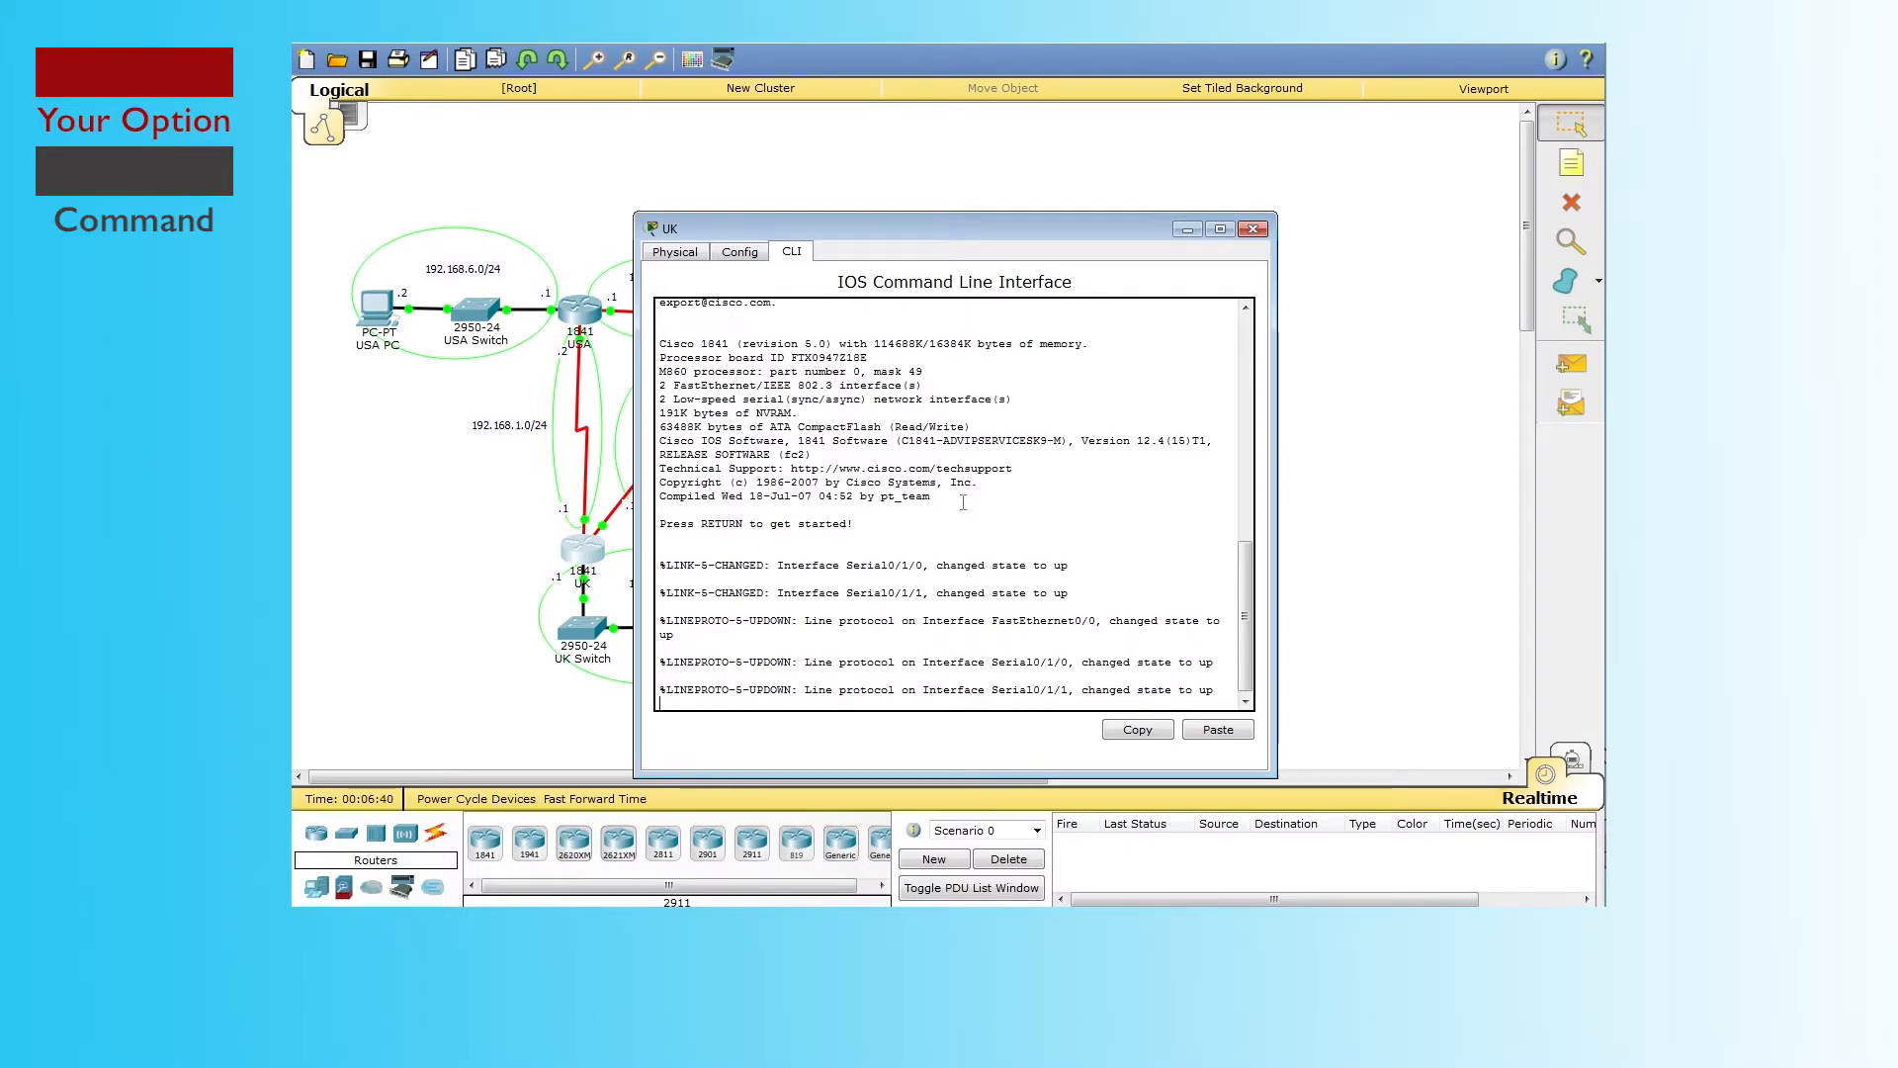
key("Return")
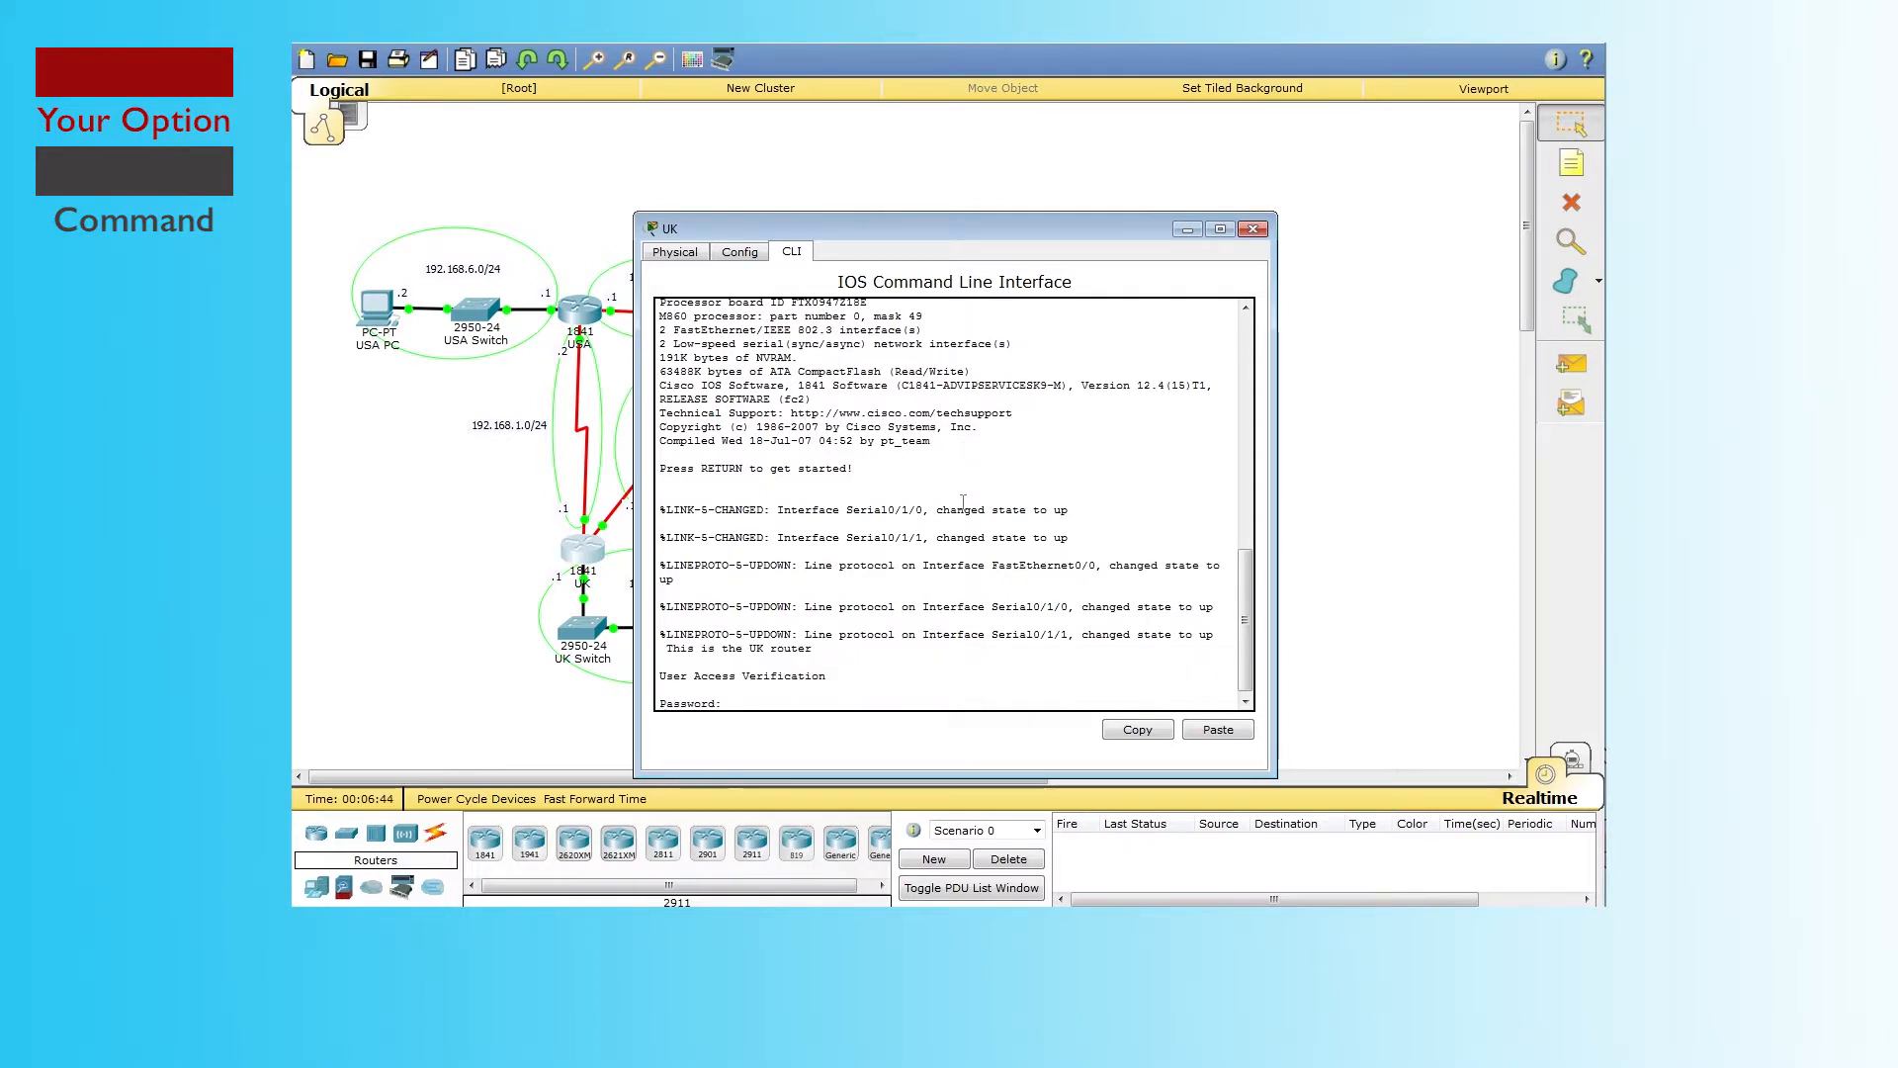
key("Return")
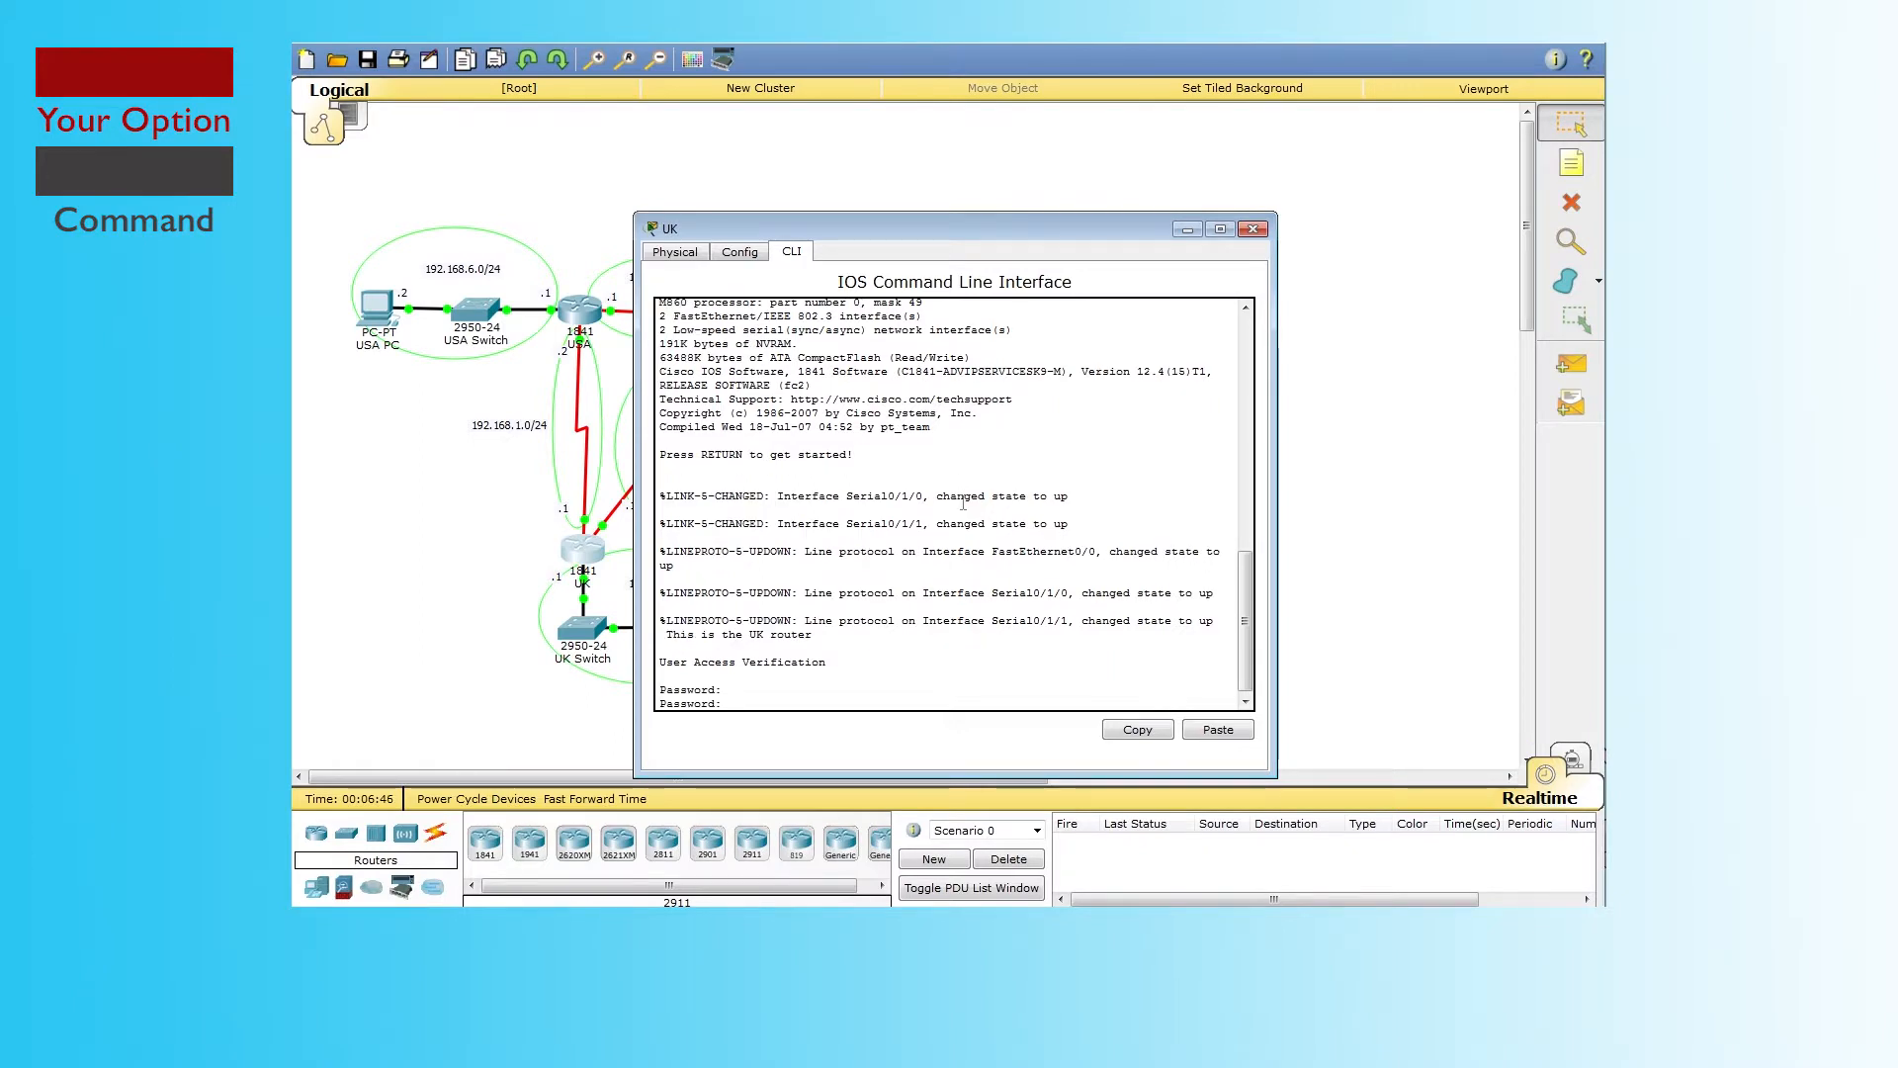
key("Return")
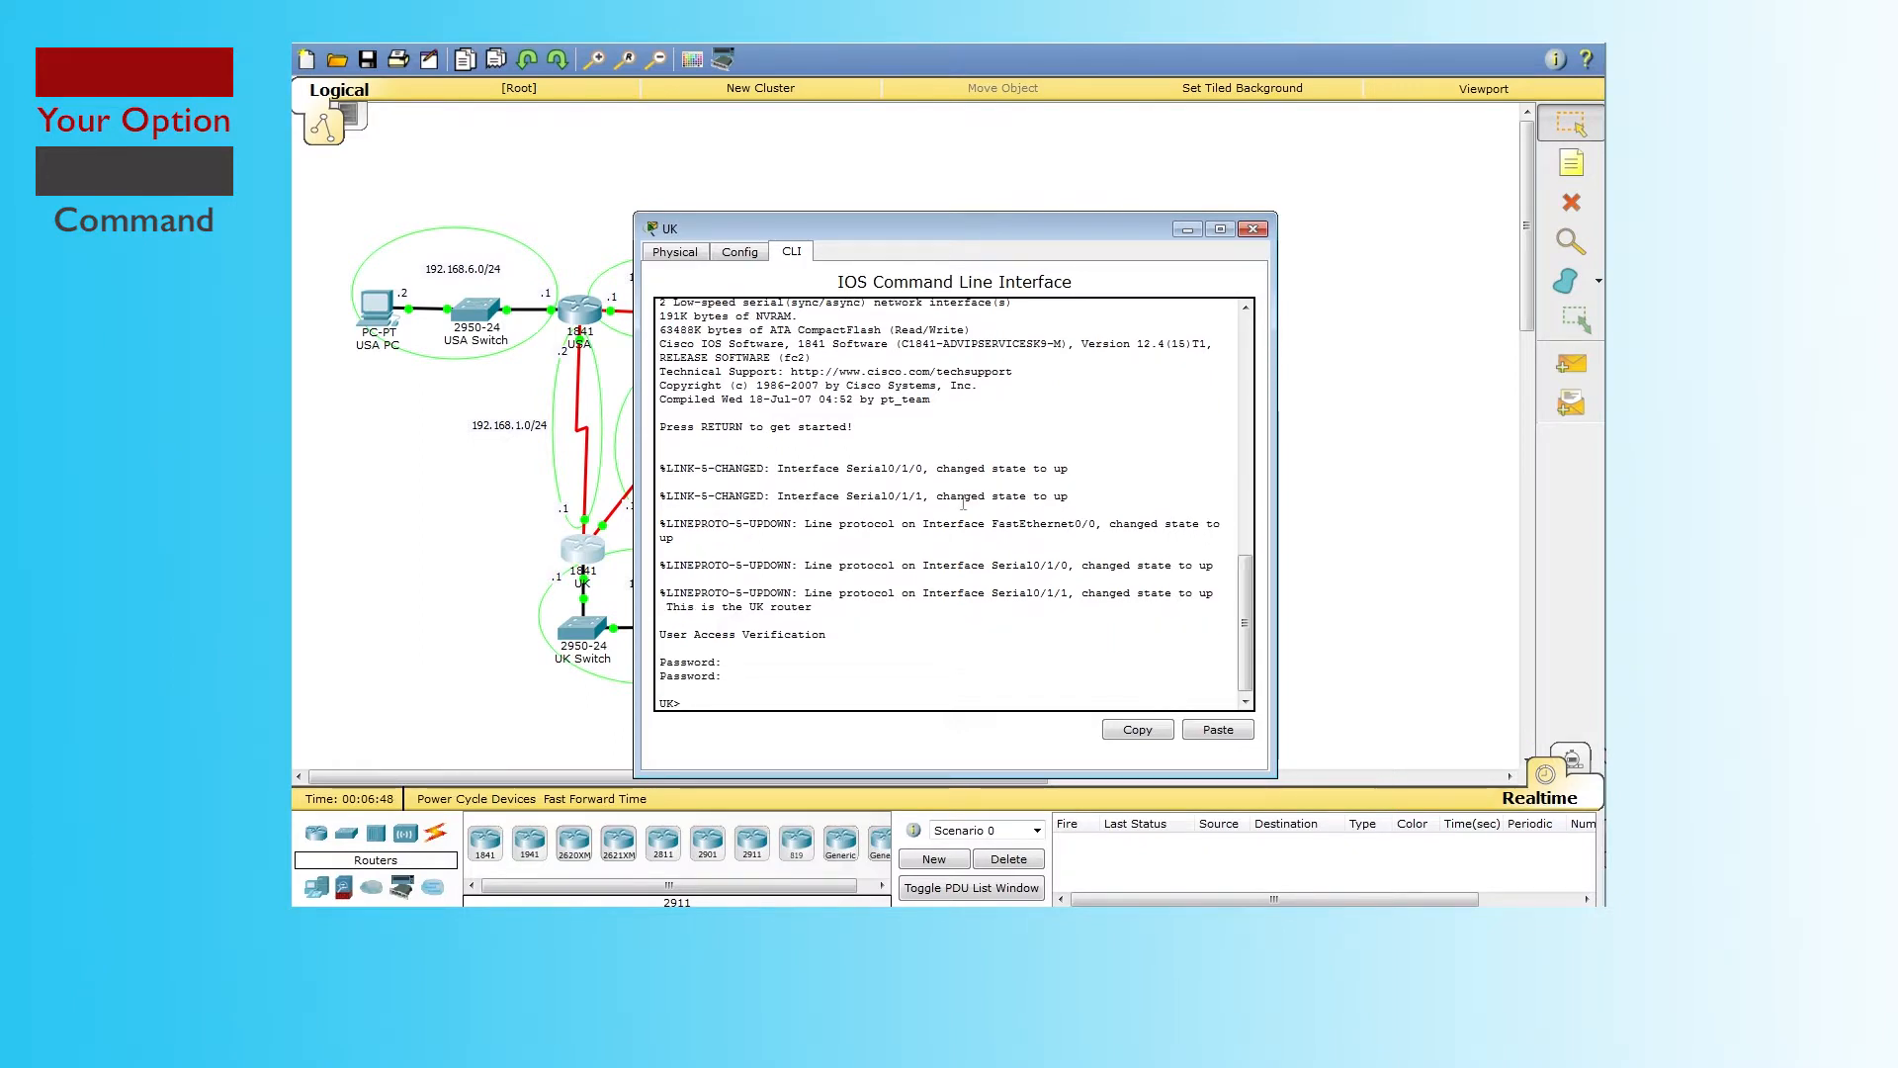
type("enable")
key("Return")
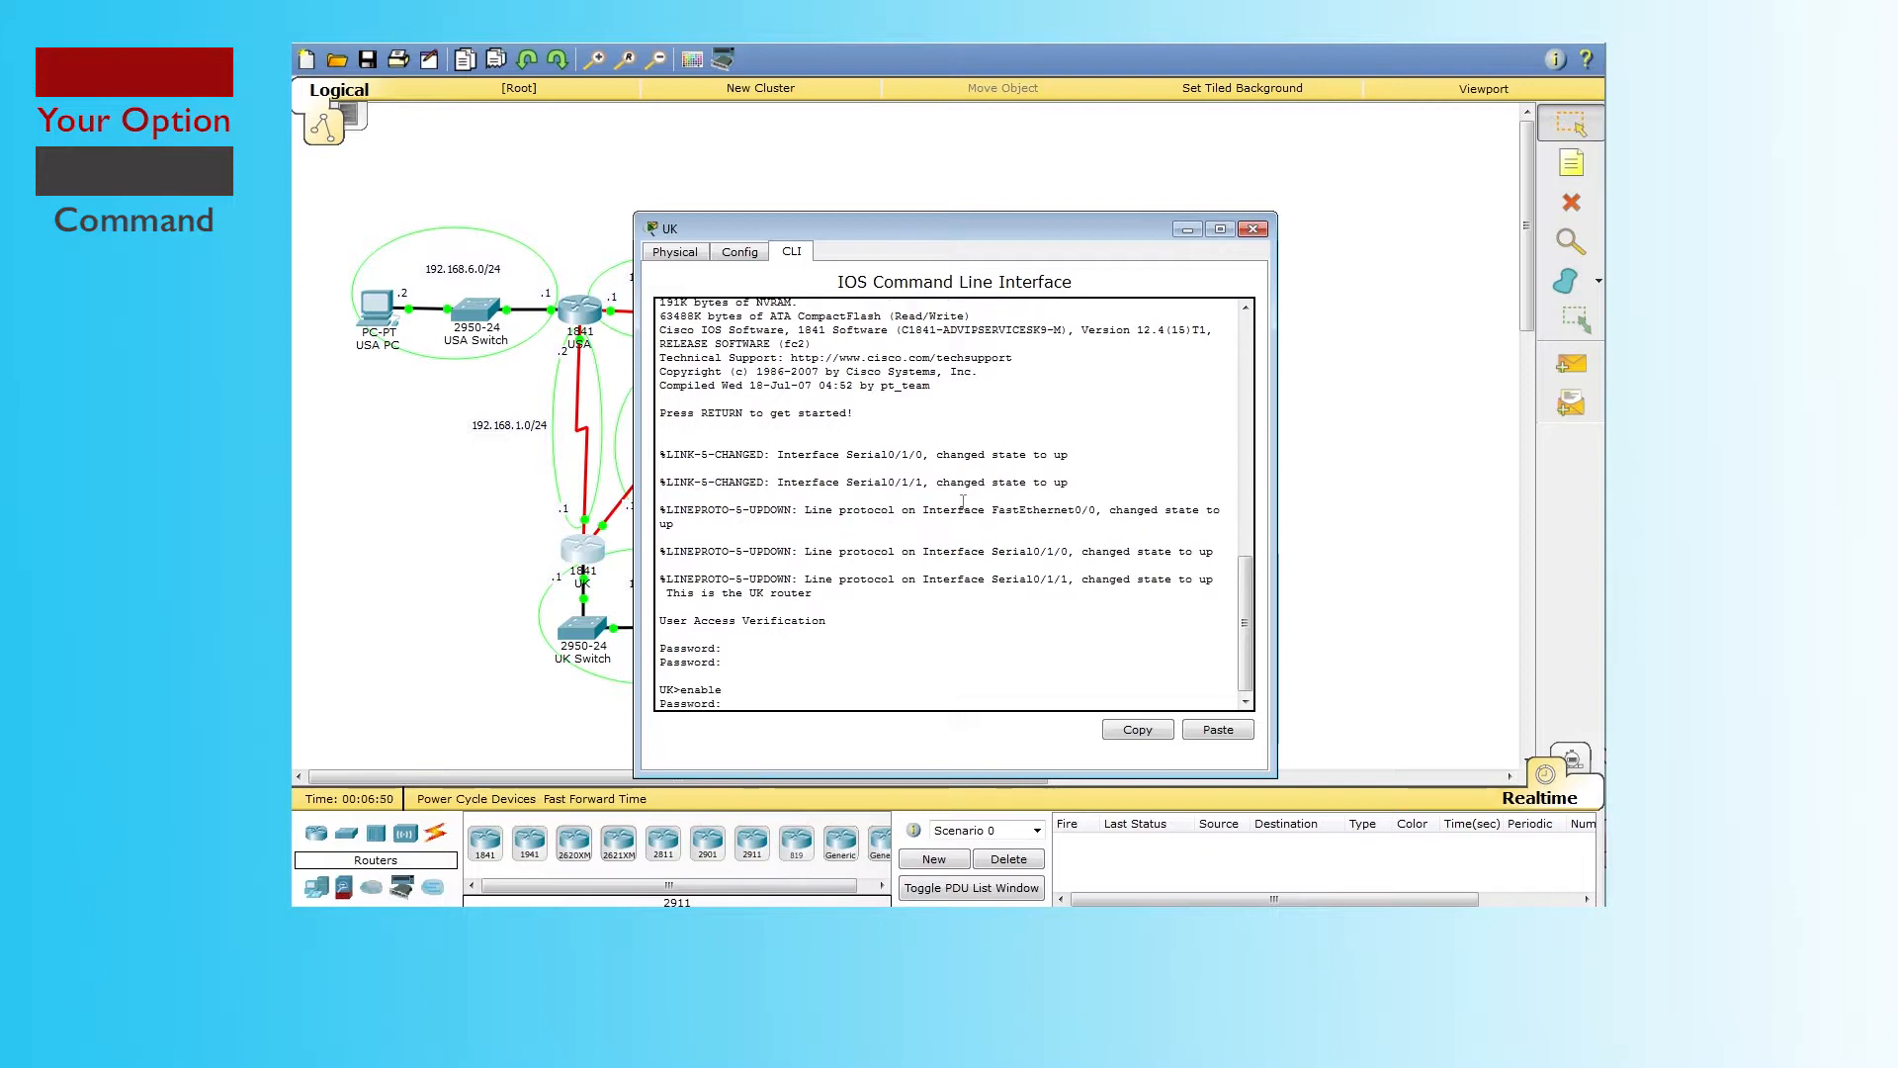
key("Return")
type("clear")
key("Return")
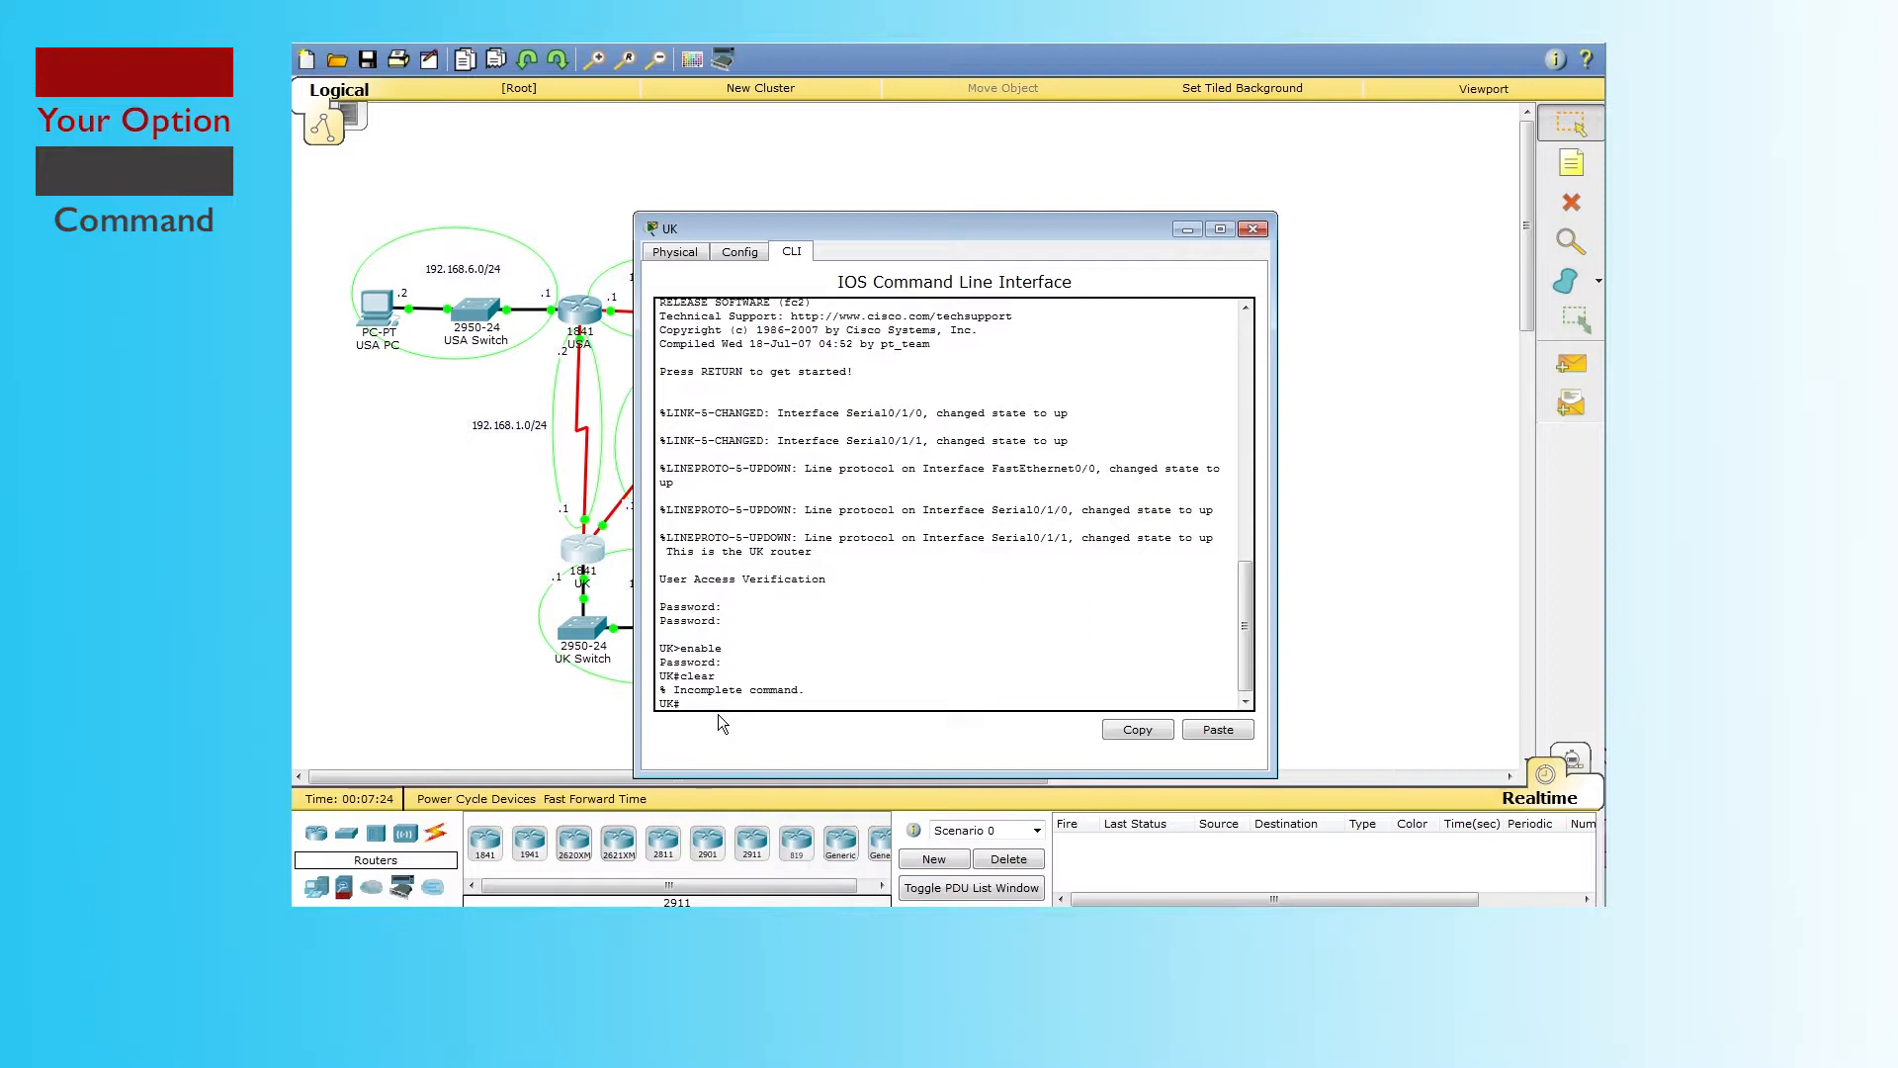
Step: Run show ip route on UK, showing only connected networks 192.168.1.0, 192.168.3.0 and 192.168.5.0
type("show ip")
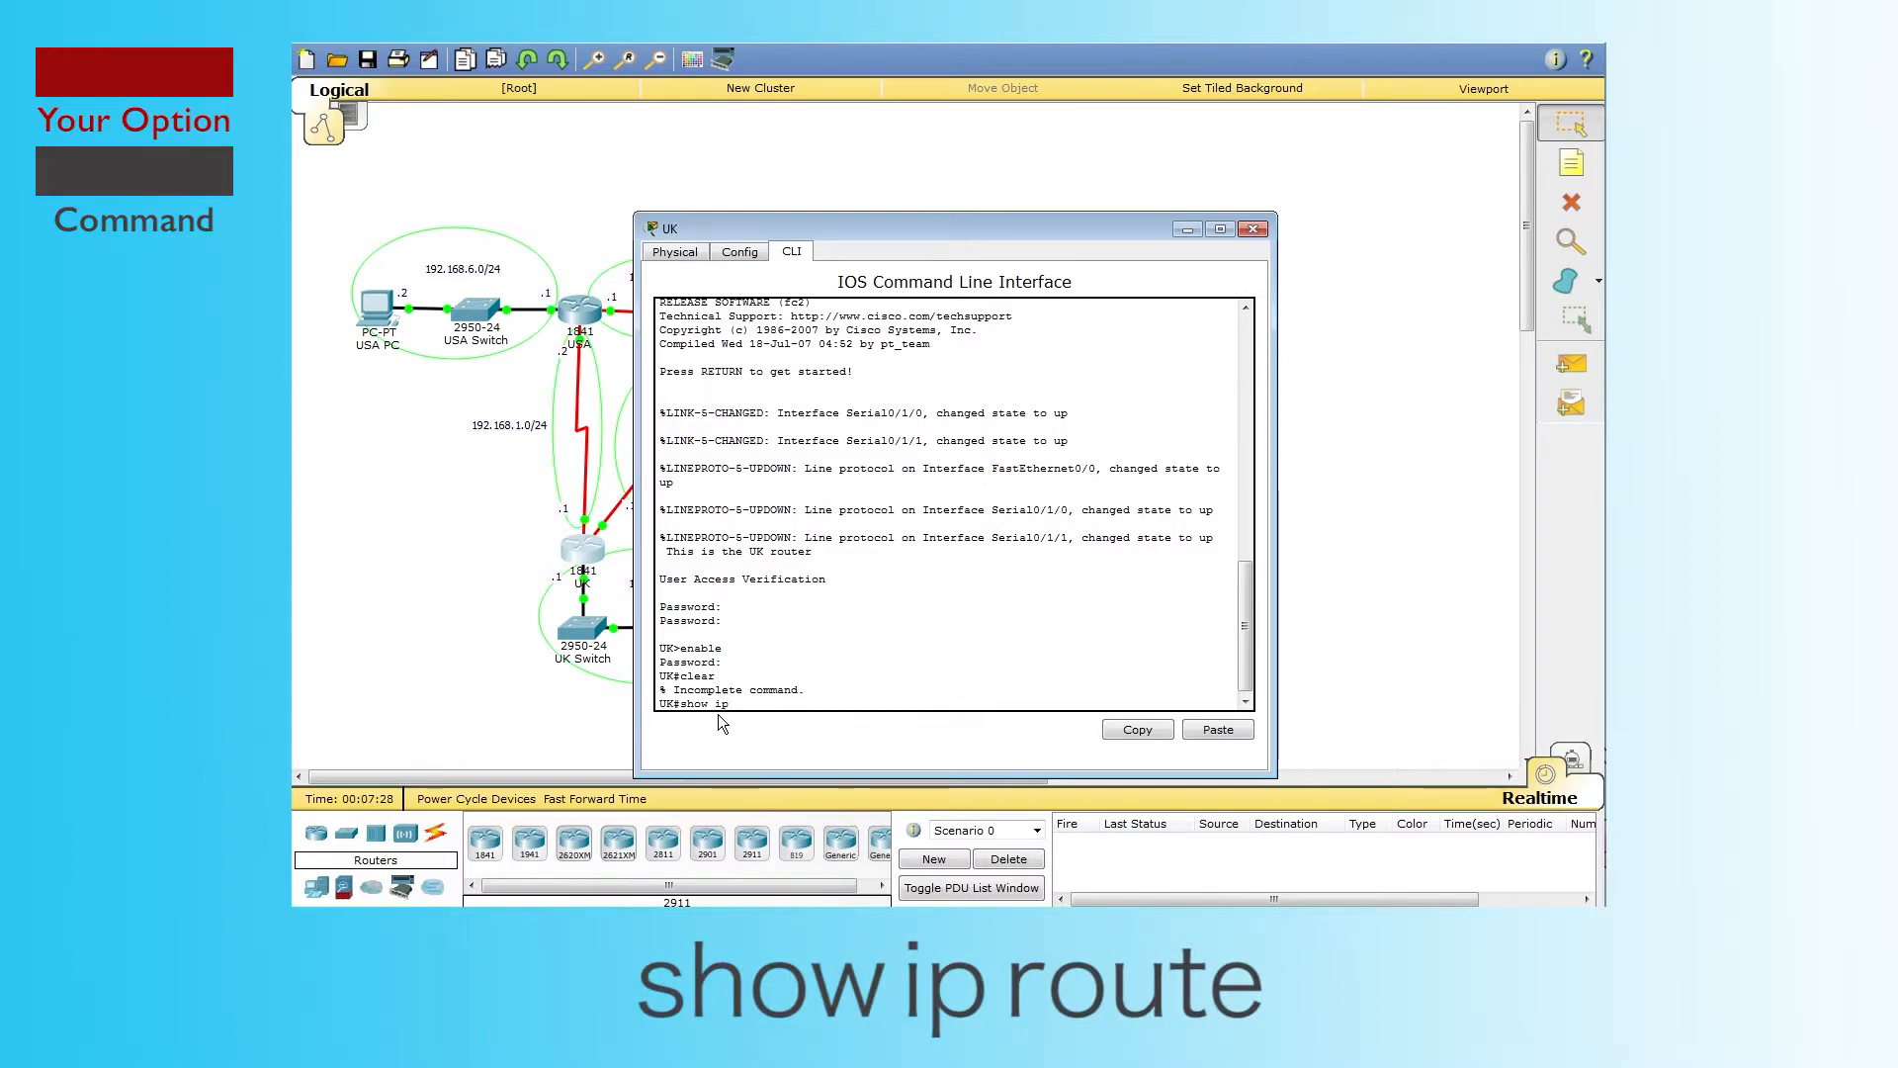
type(" route")
key("Return")
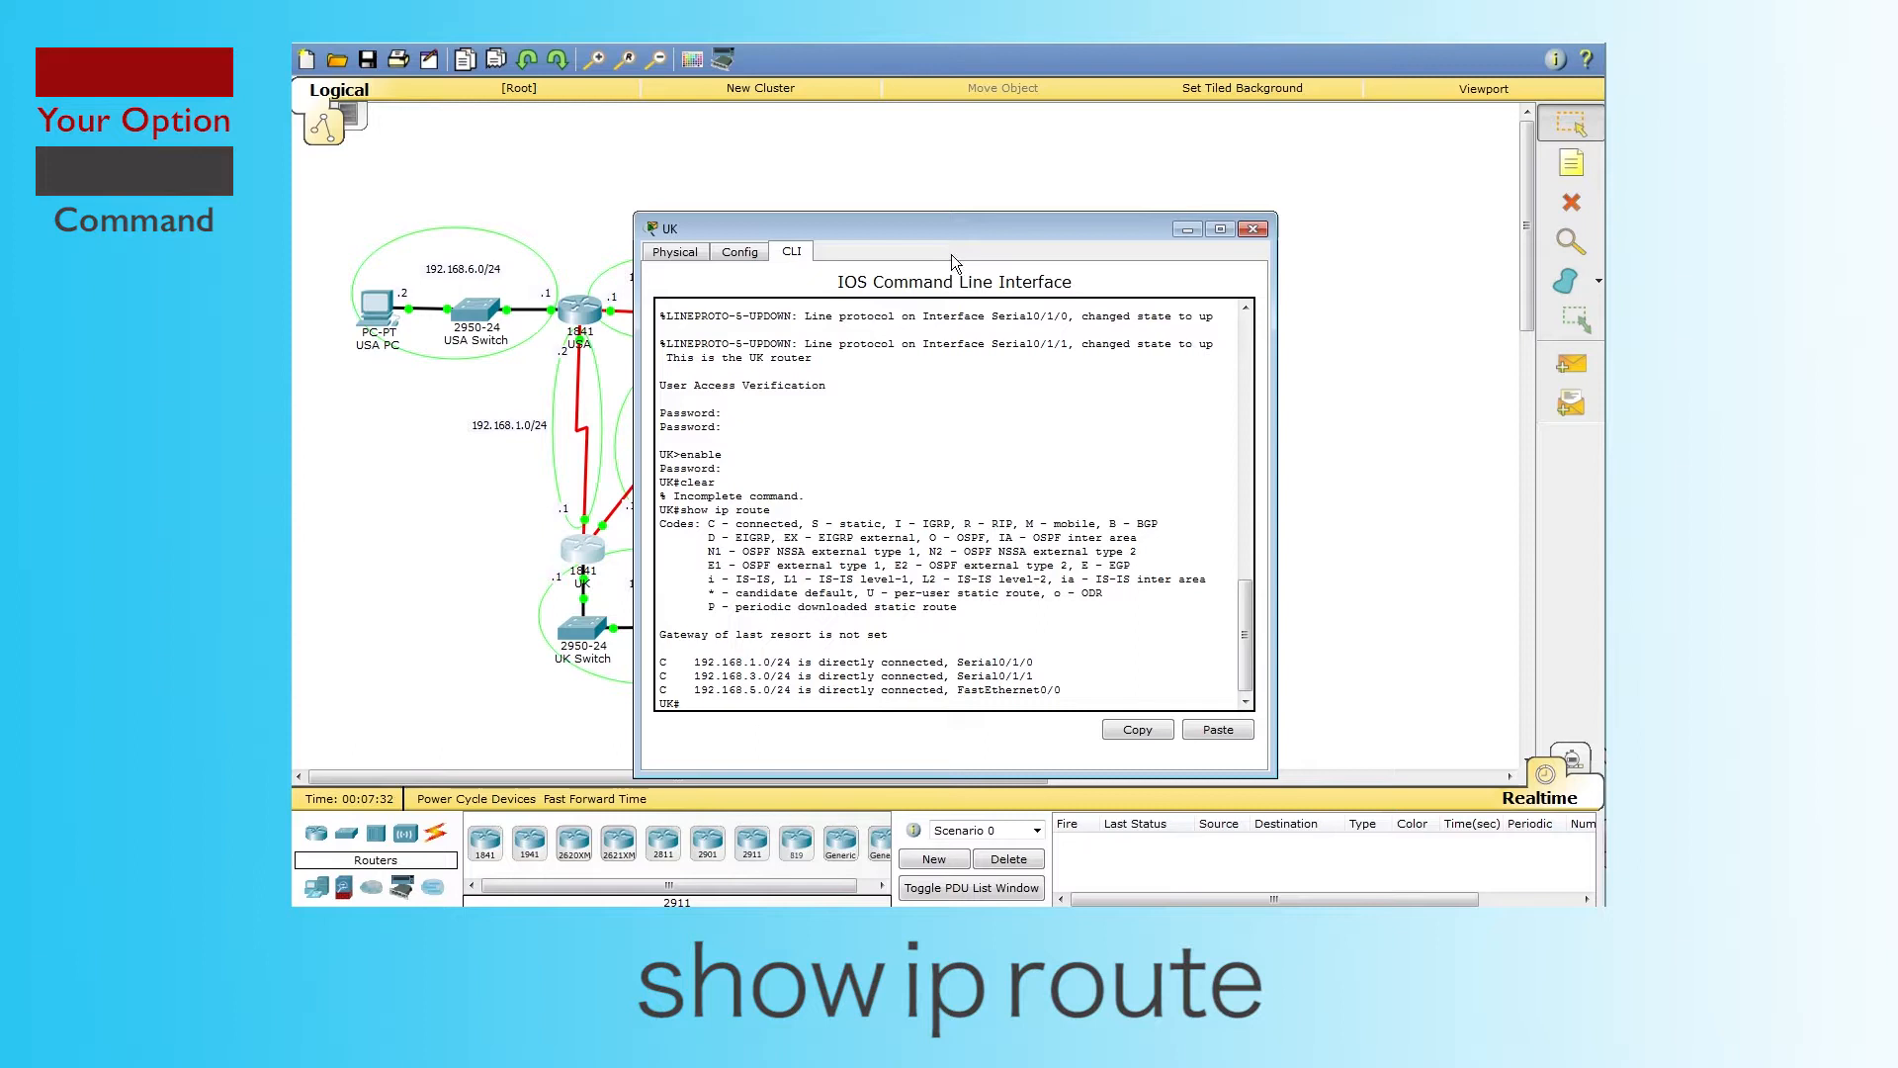
left_click_drag(932, 229, 1111, 174)
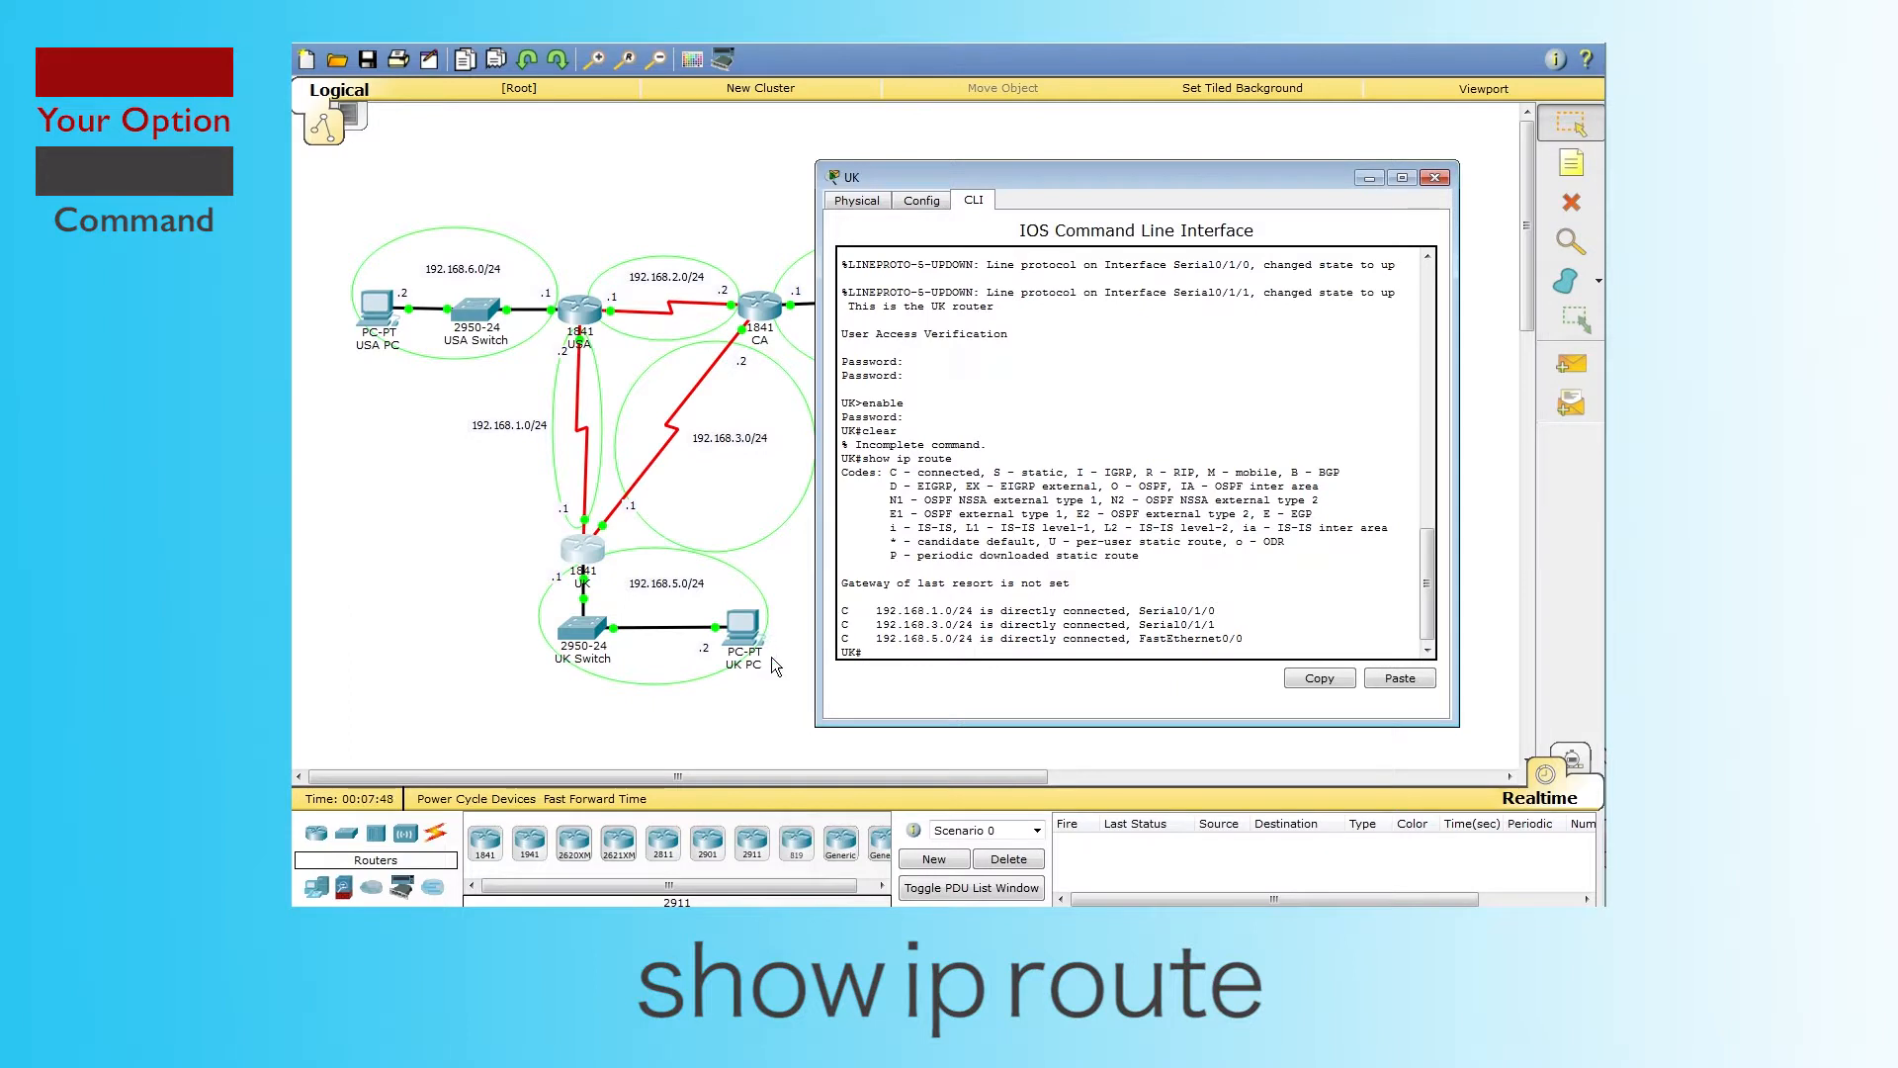
Step: Highlight the C (connected) and R (RIP) codes in the route legend, then close the UK router window
left_click_drag(850, 611, 893, 612)
left_click(850, 615)
left_click_drag(890, 474, 969, 473)
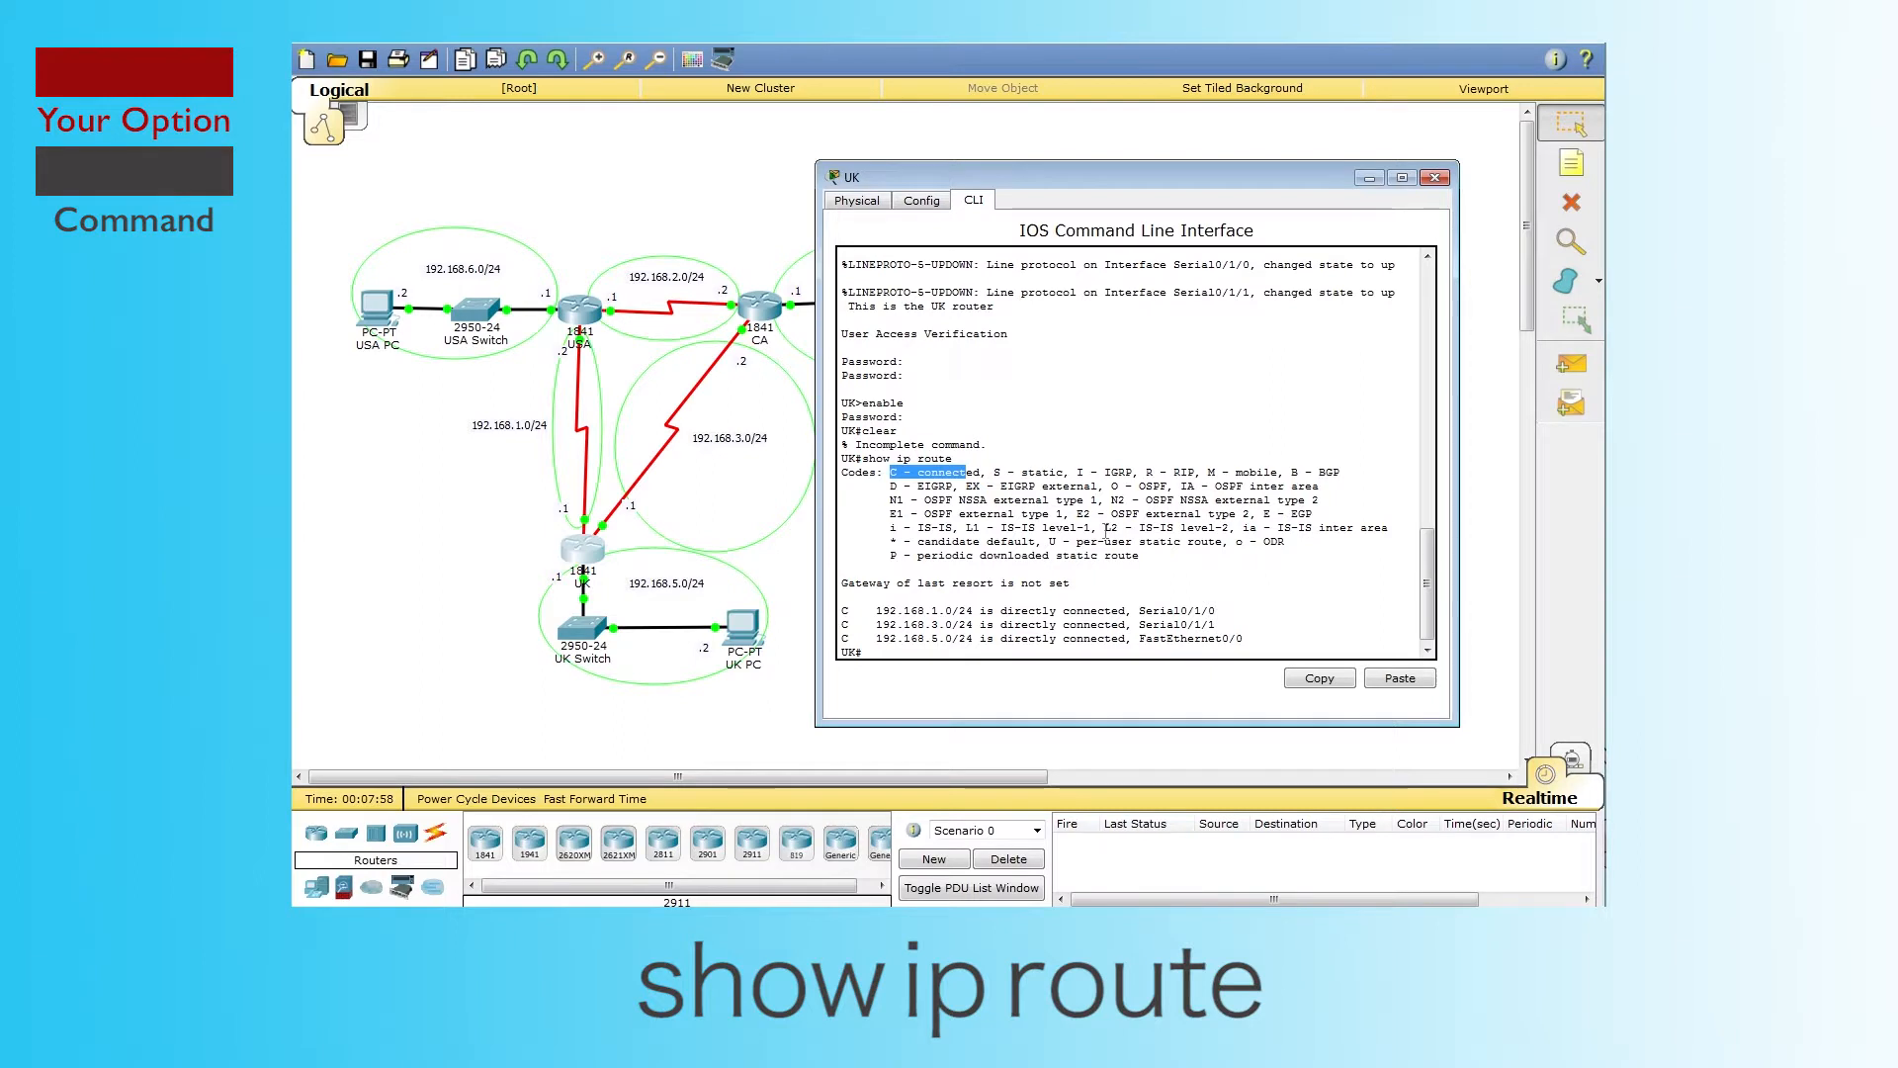
left_click_drag(1147, 472, 1190, 472)
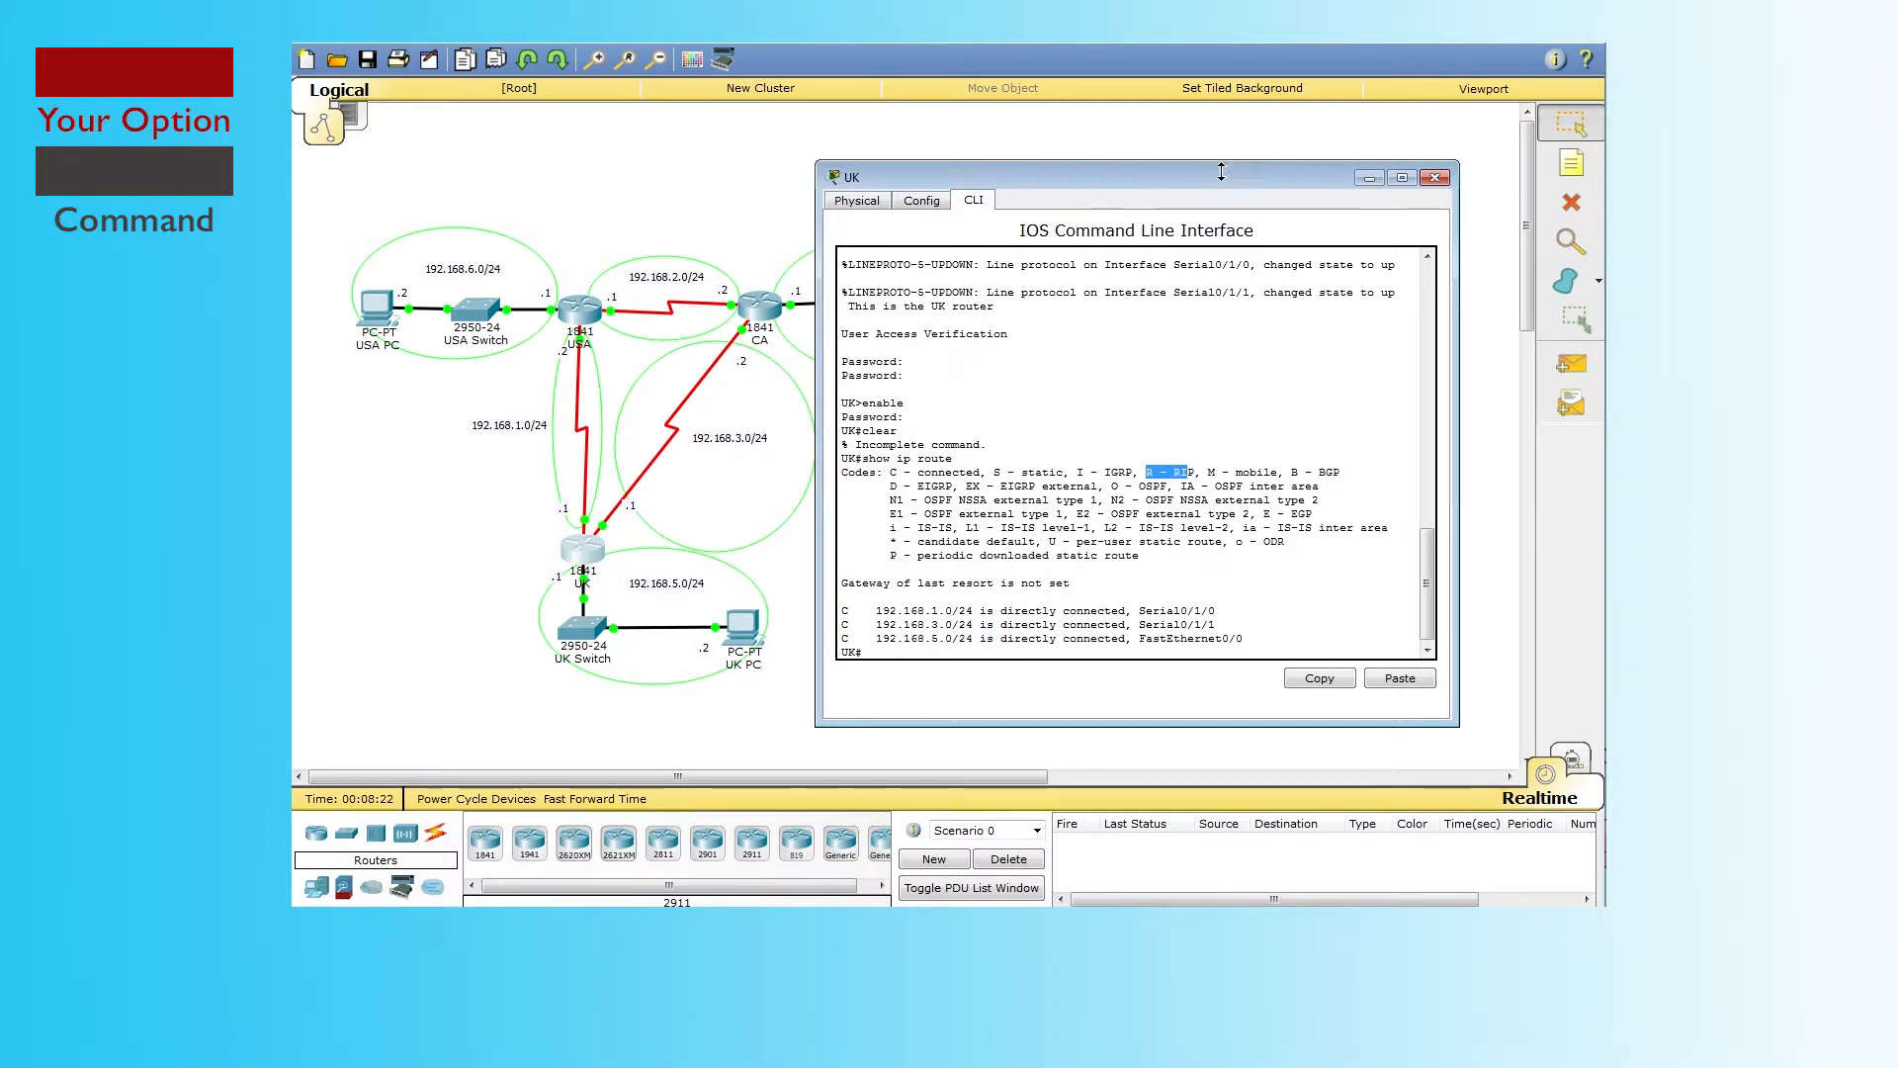
left_click(1436, 178)
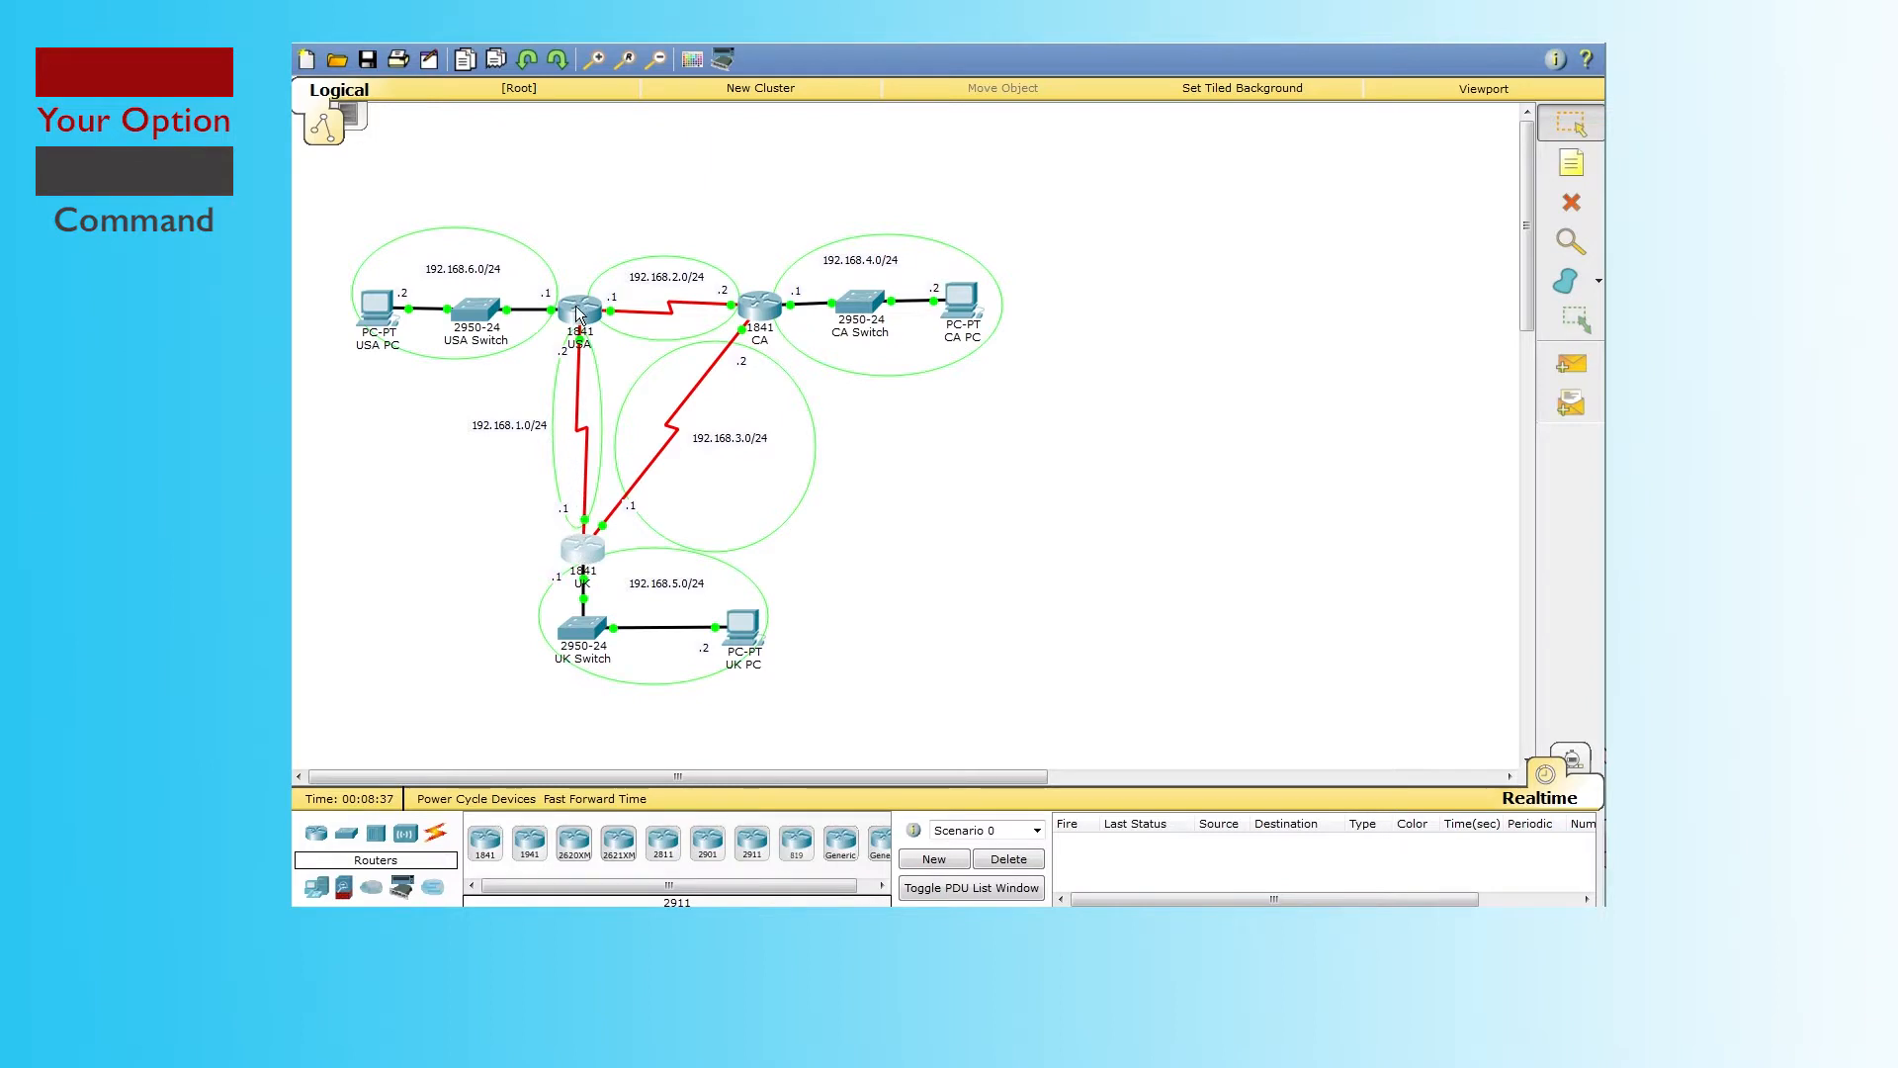
mouse_move(772, 318)
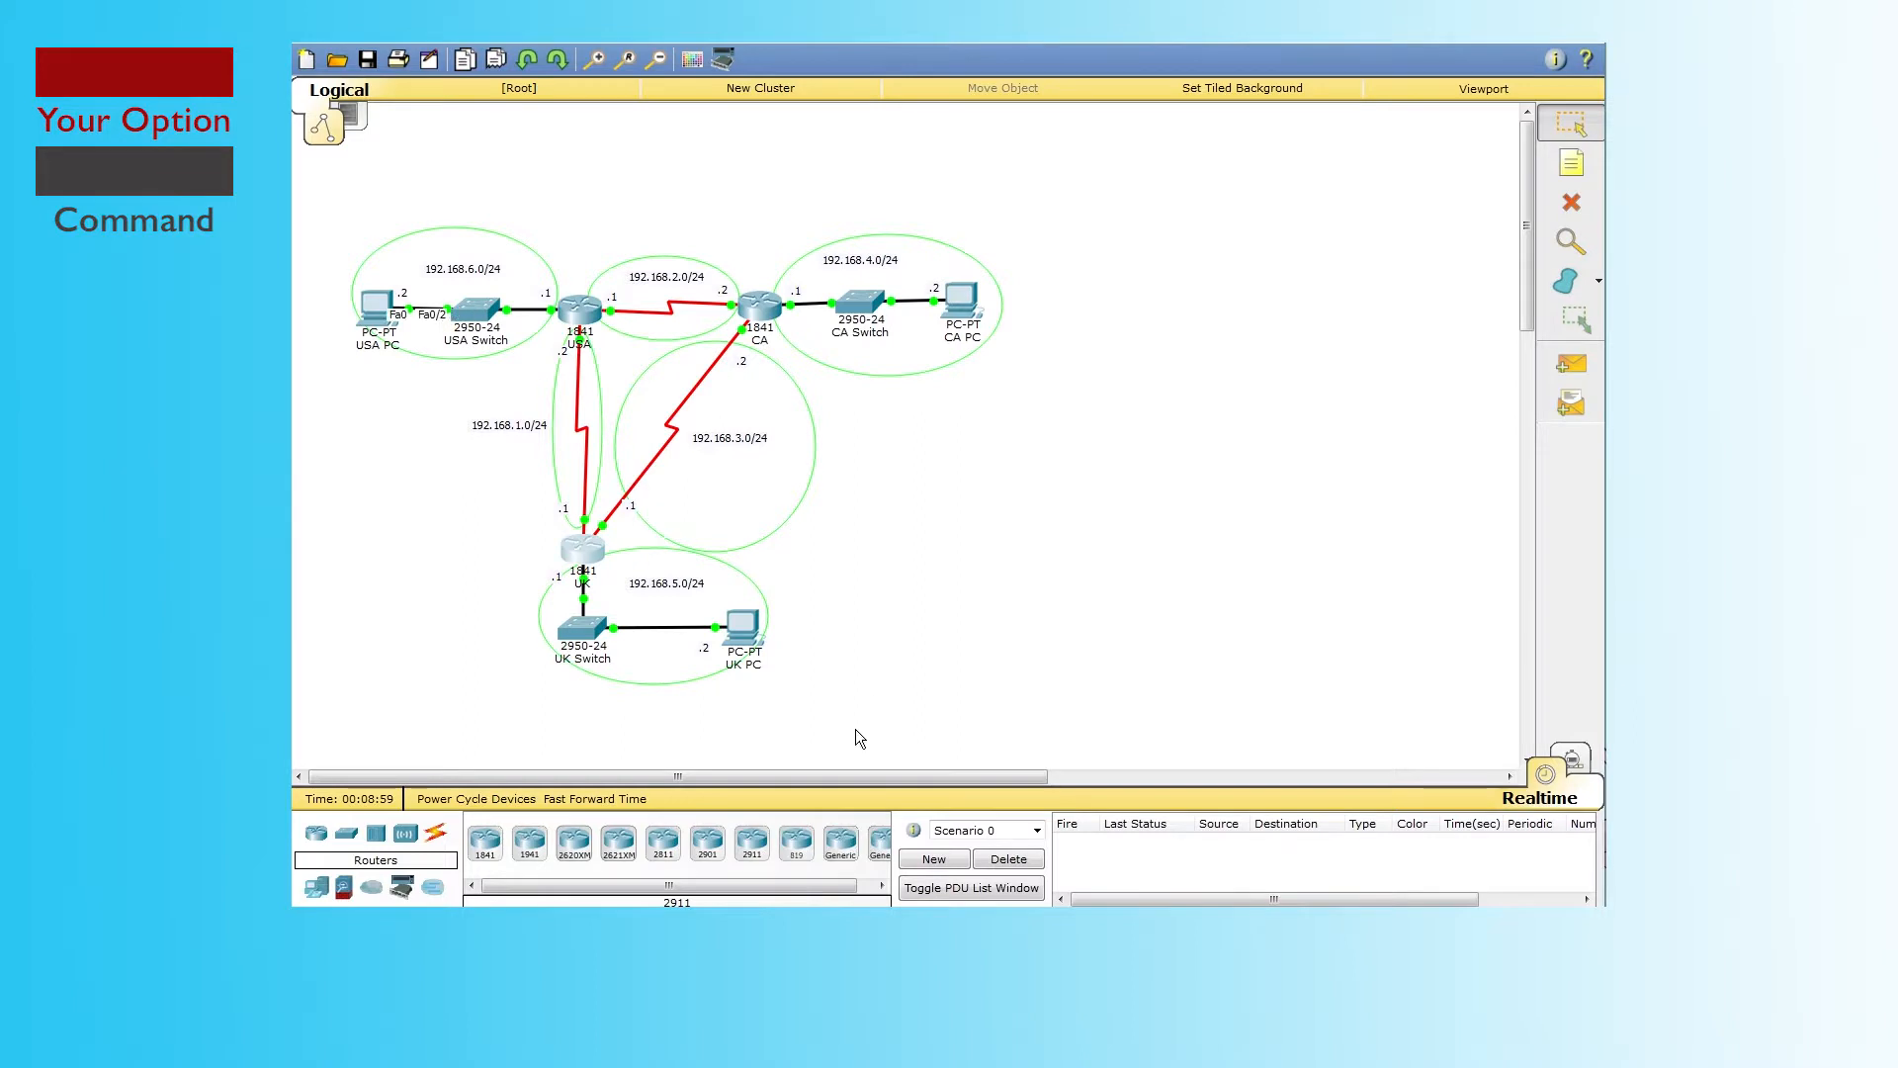
Step: Reopen the UK router's CLI beside the topology and begin typing ping 192.168
left_click(584, 554)
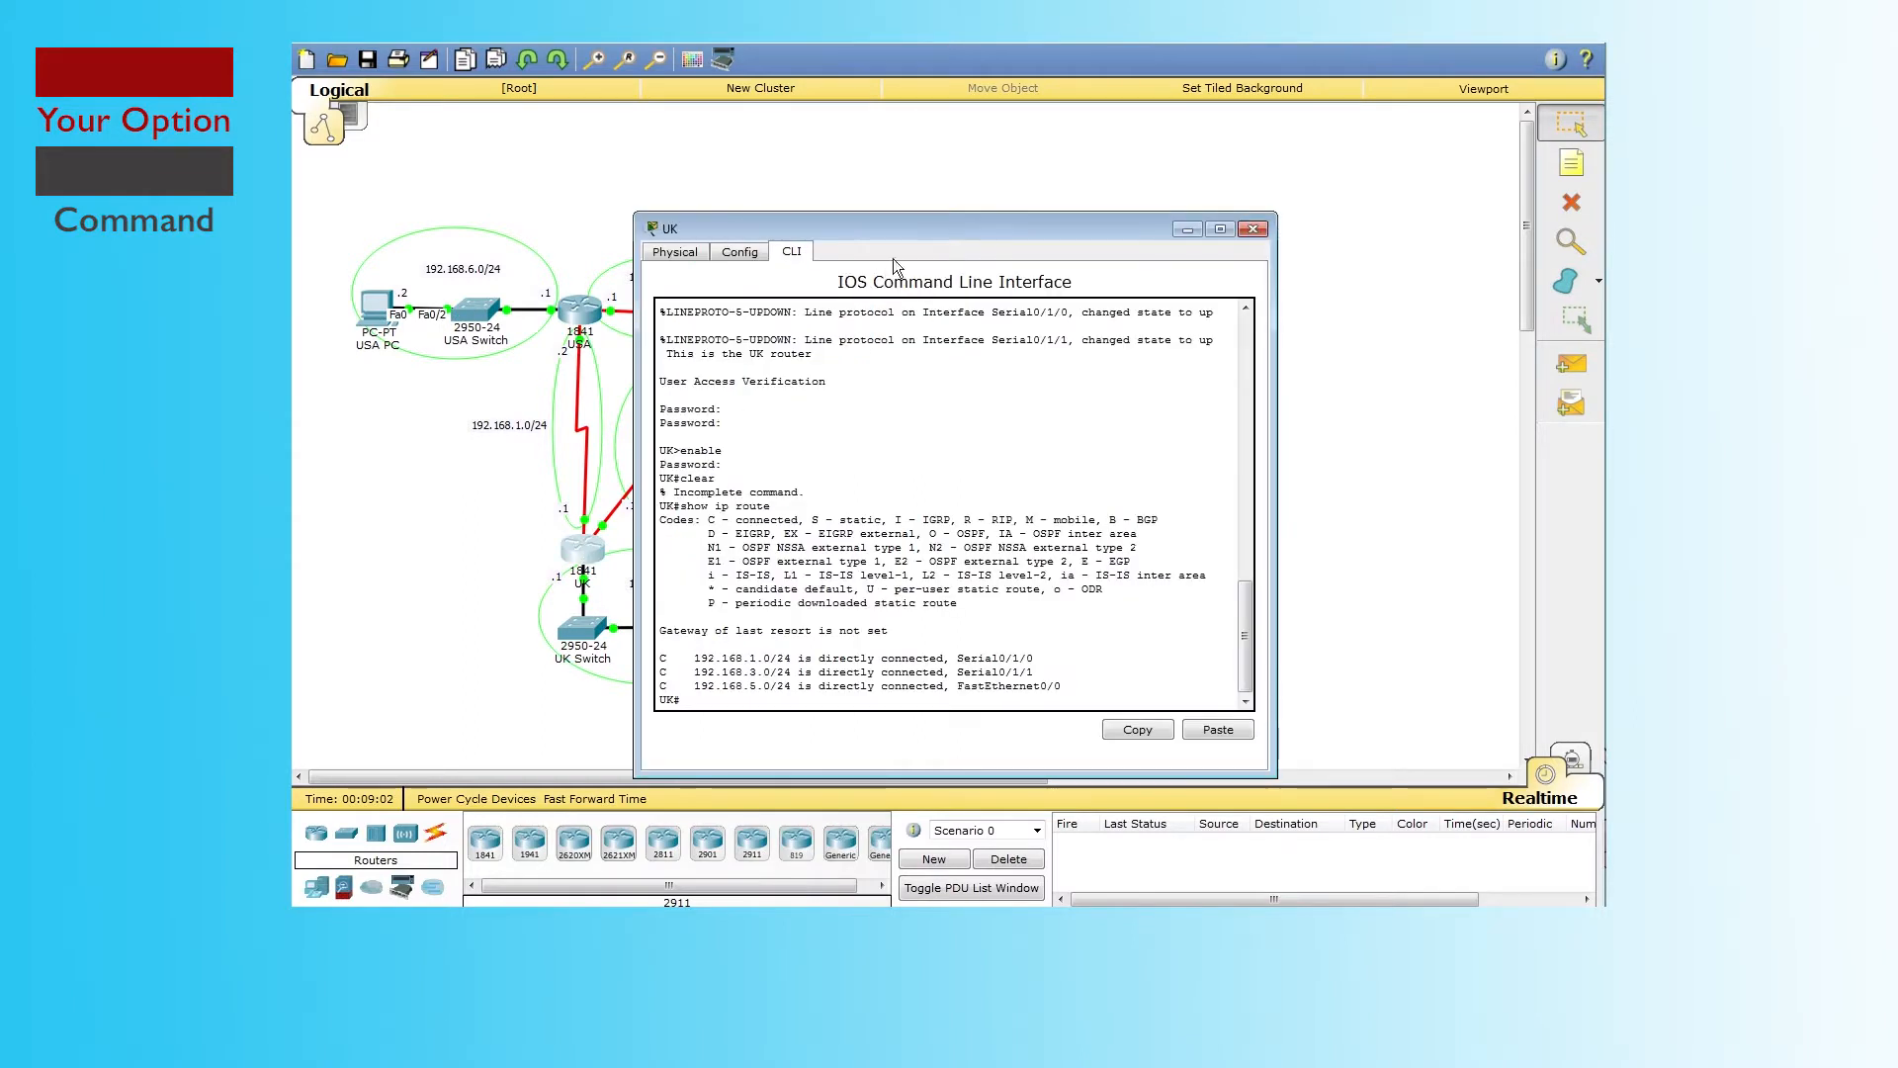
left_click_drag(926, 229, 1092, 162)
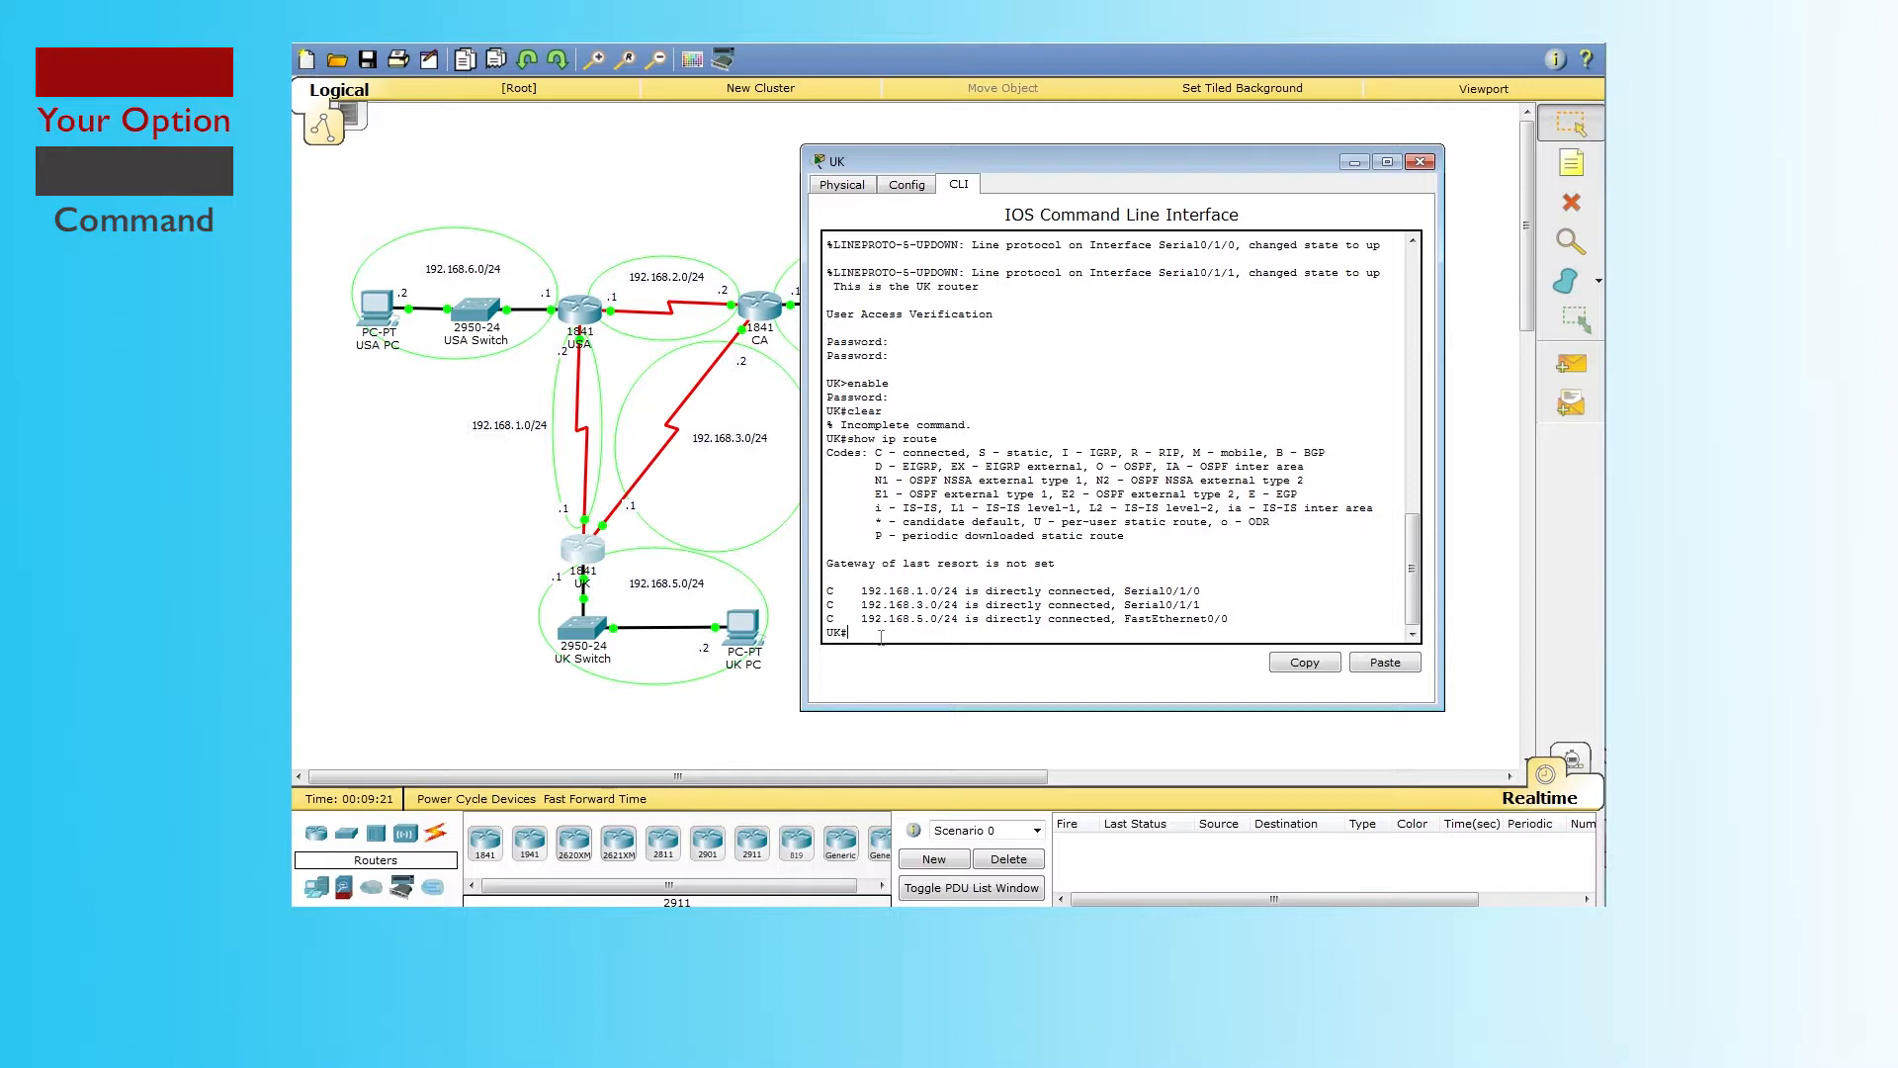
type("ping 192.168.")
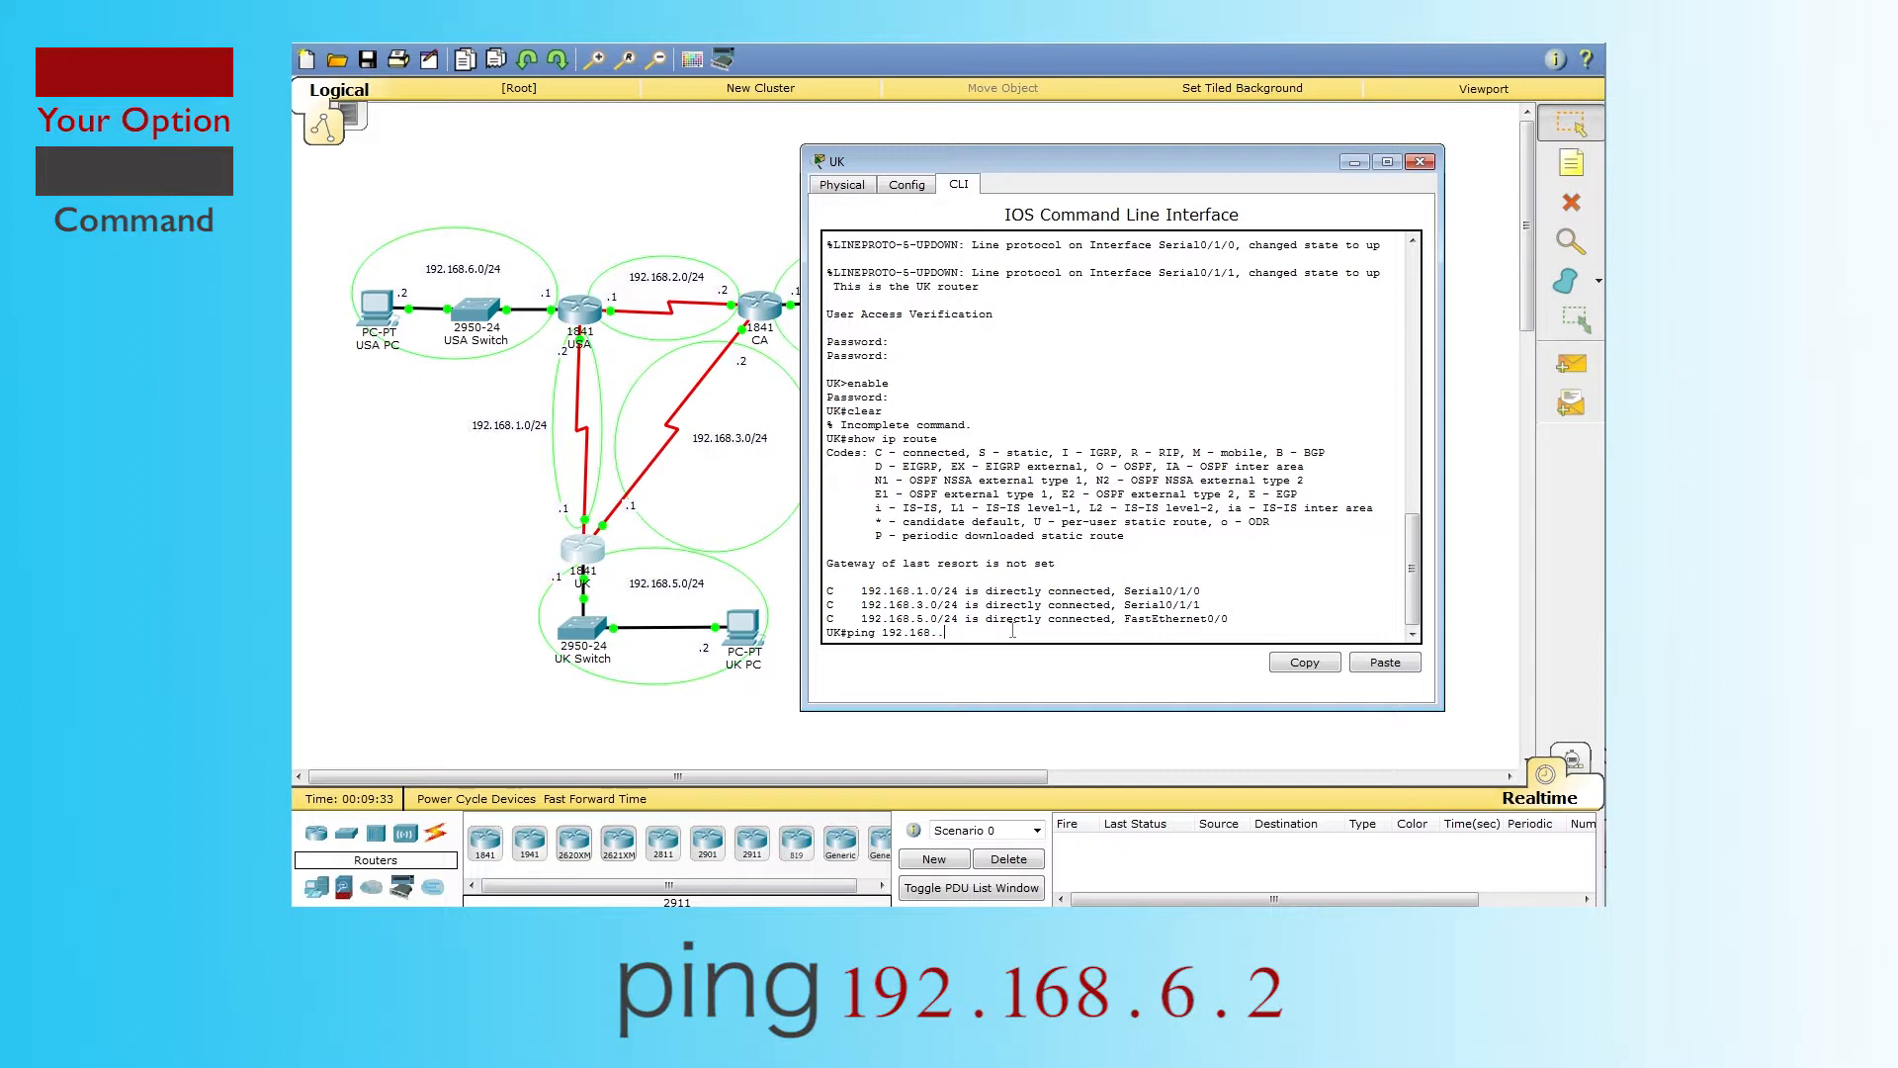
Step: Ping 192.168.6.2 from UK and highlight the 0 percent (0/5) success rate
type("6.2")
key("Return")
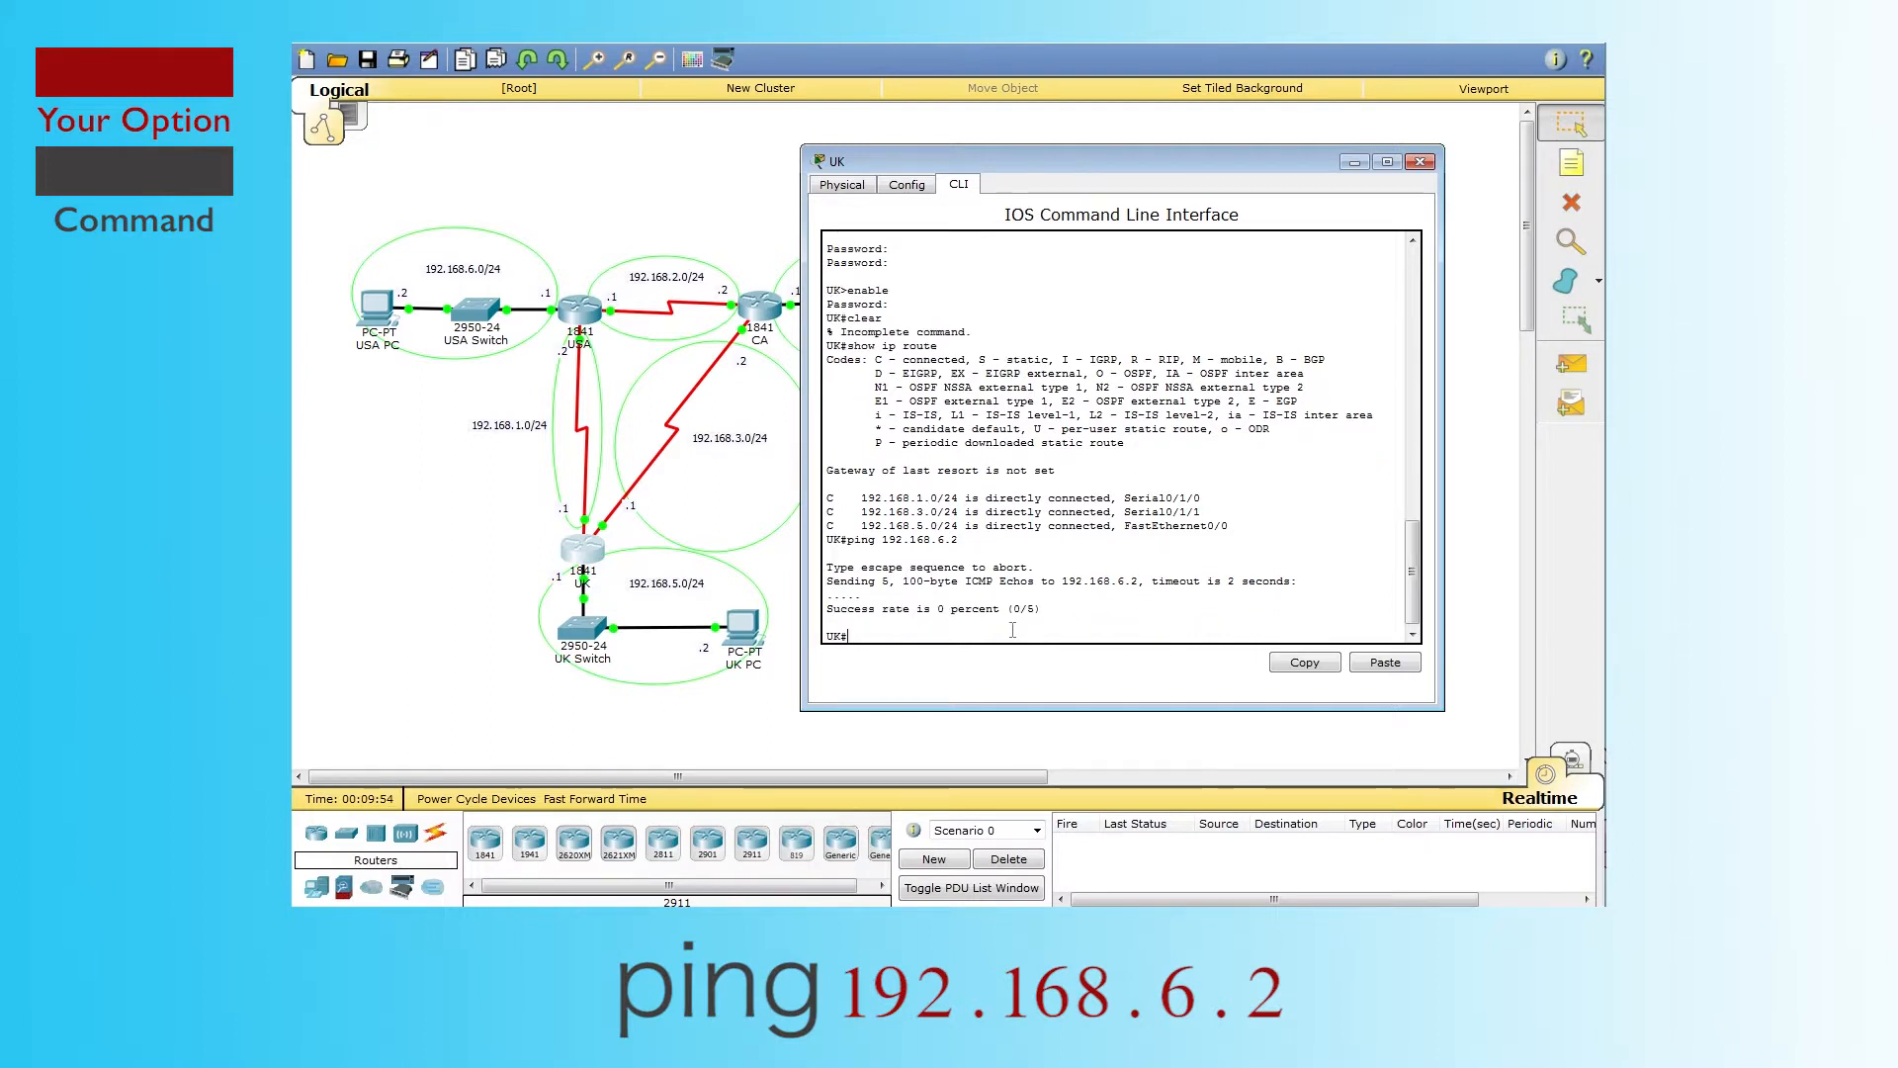
left_click_drag(1043, 609, 825, 609)
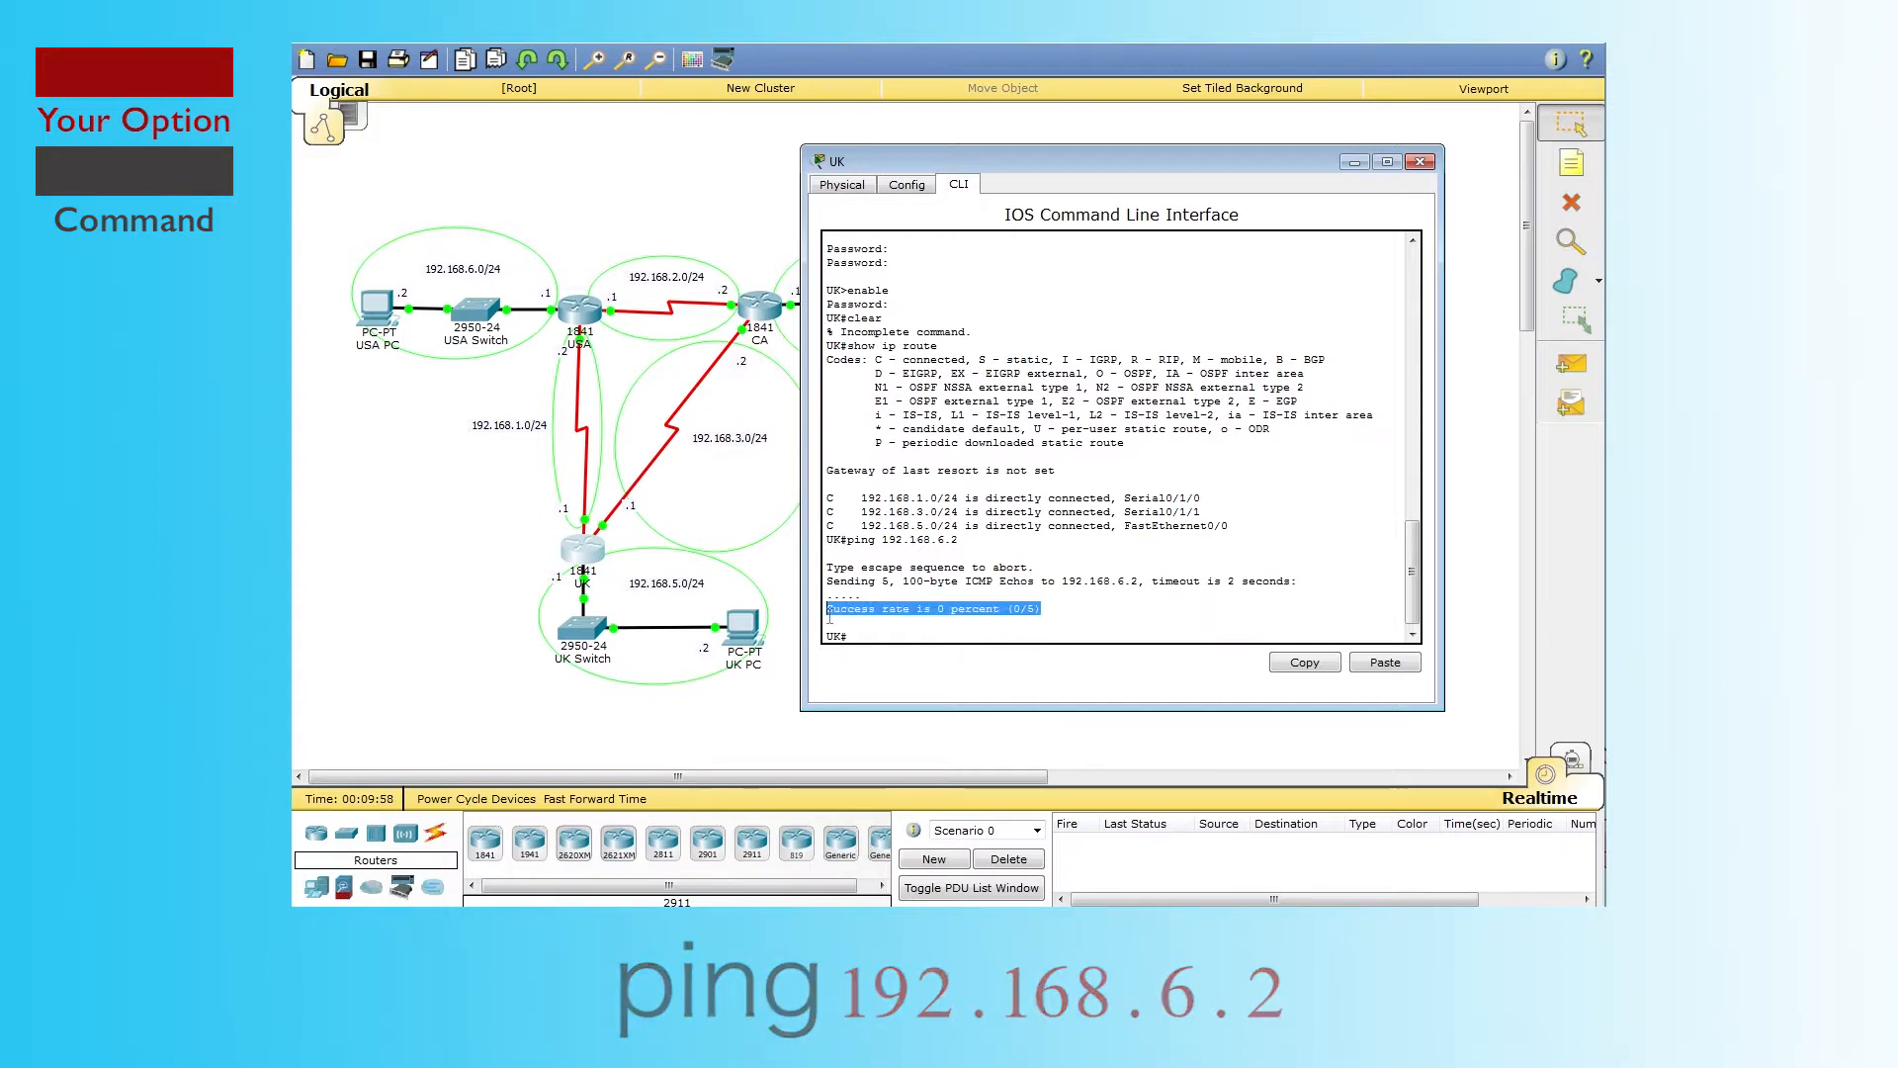
left_click(891, 633)
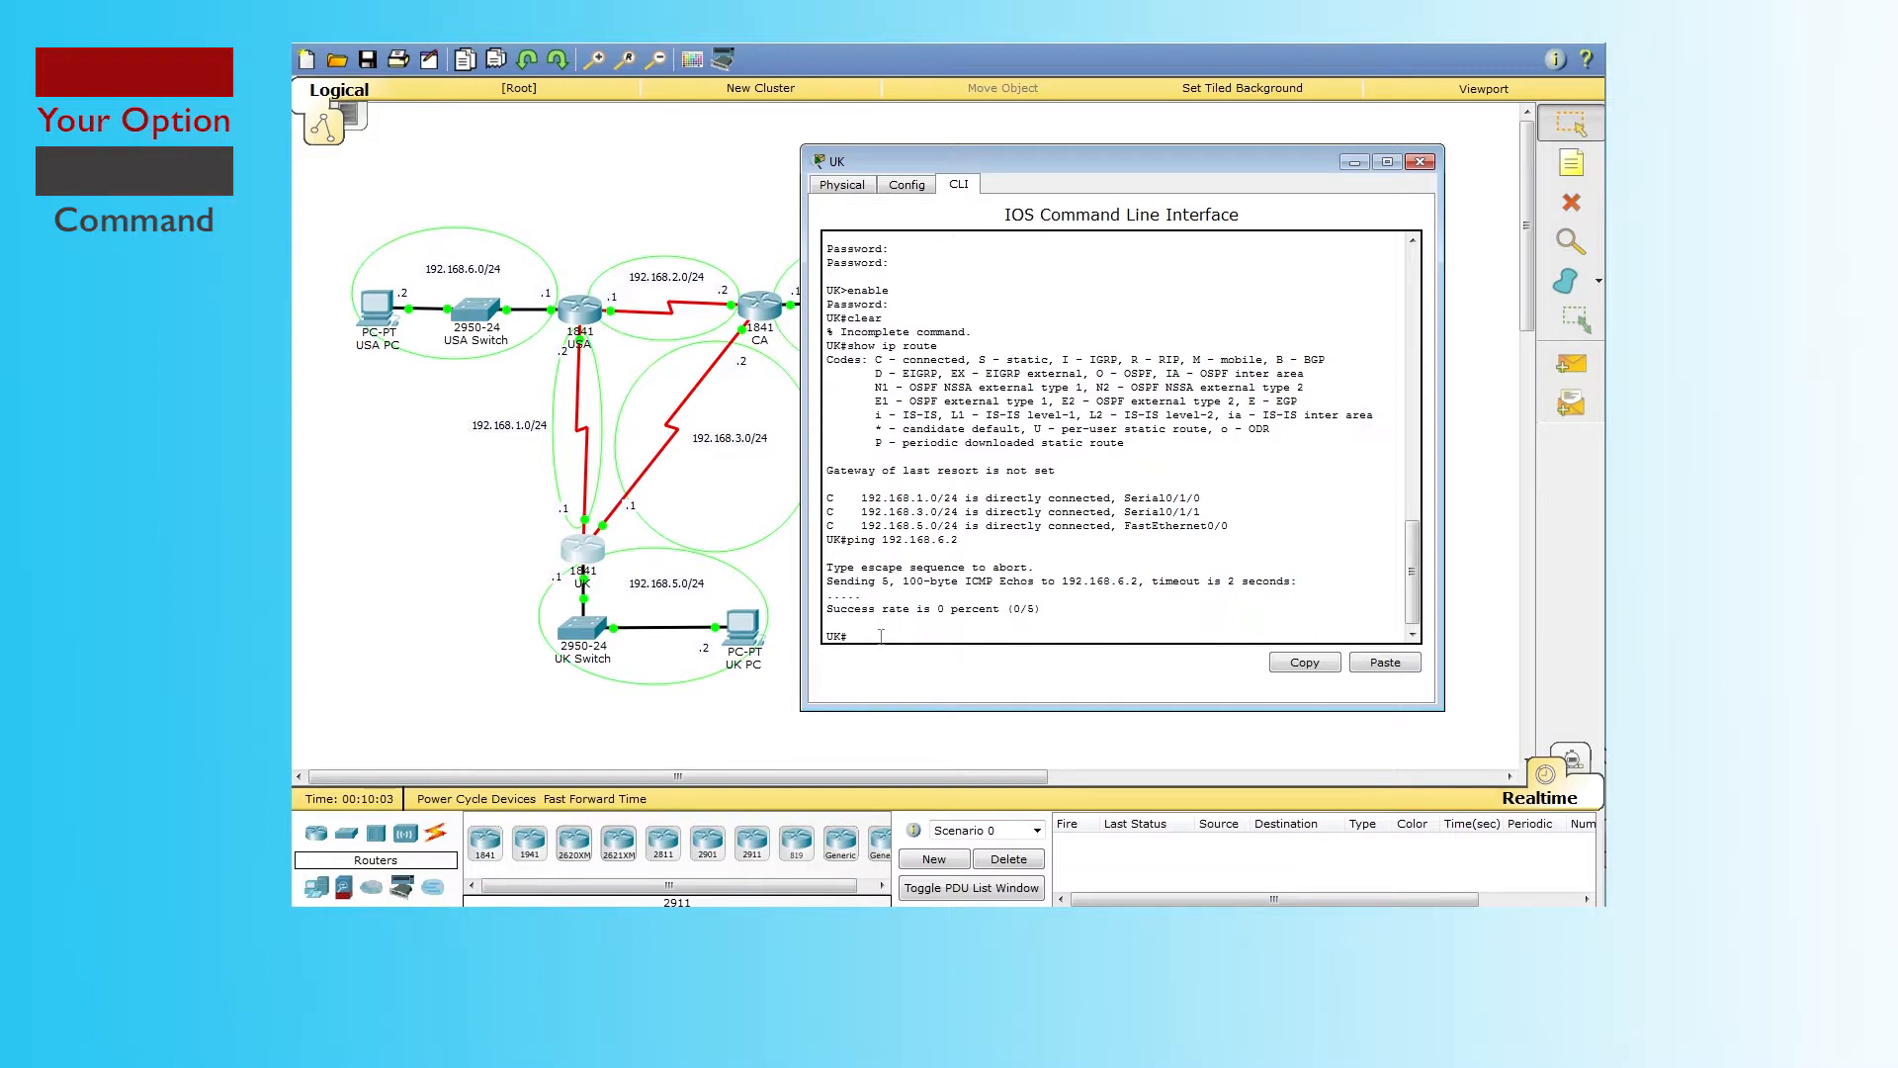
type("config t")
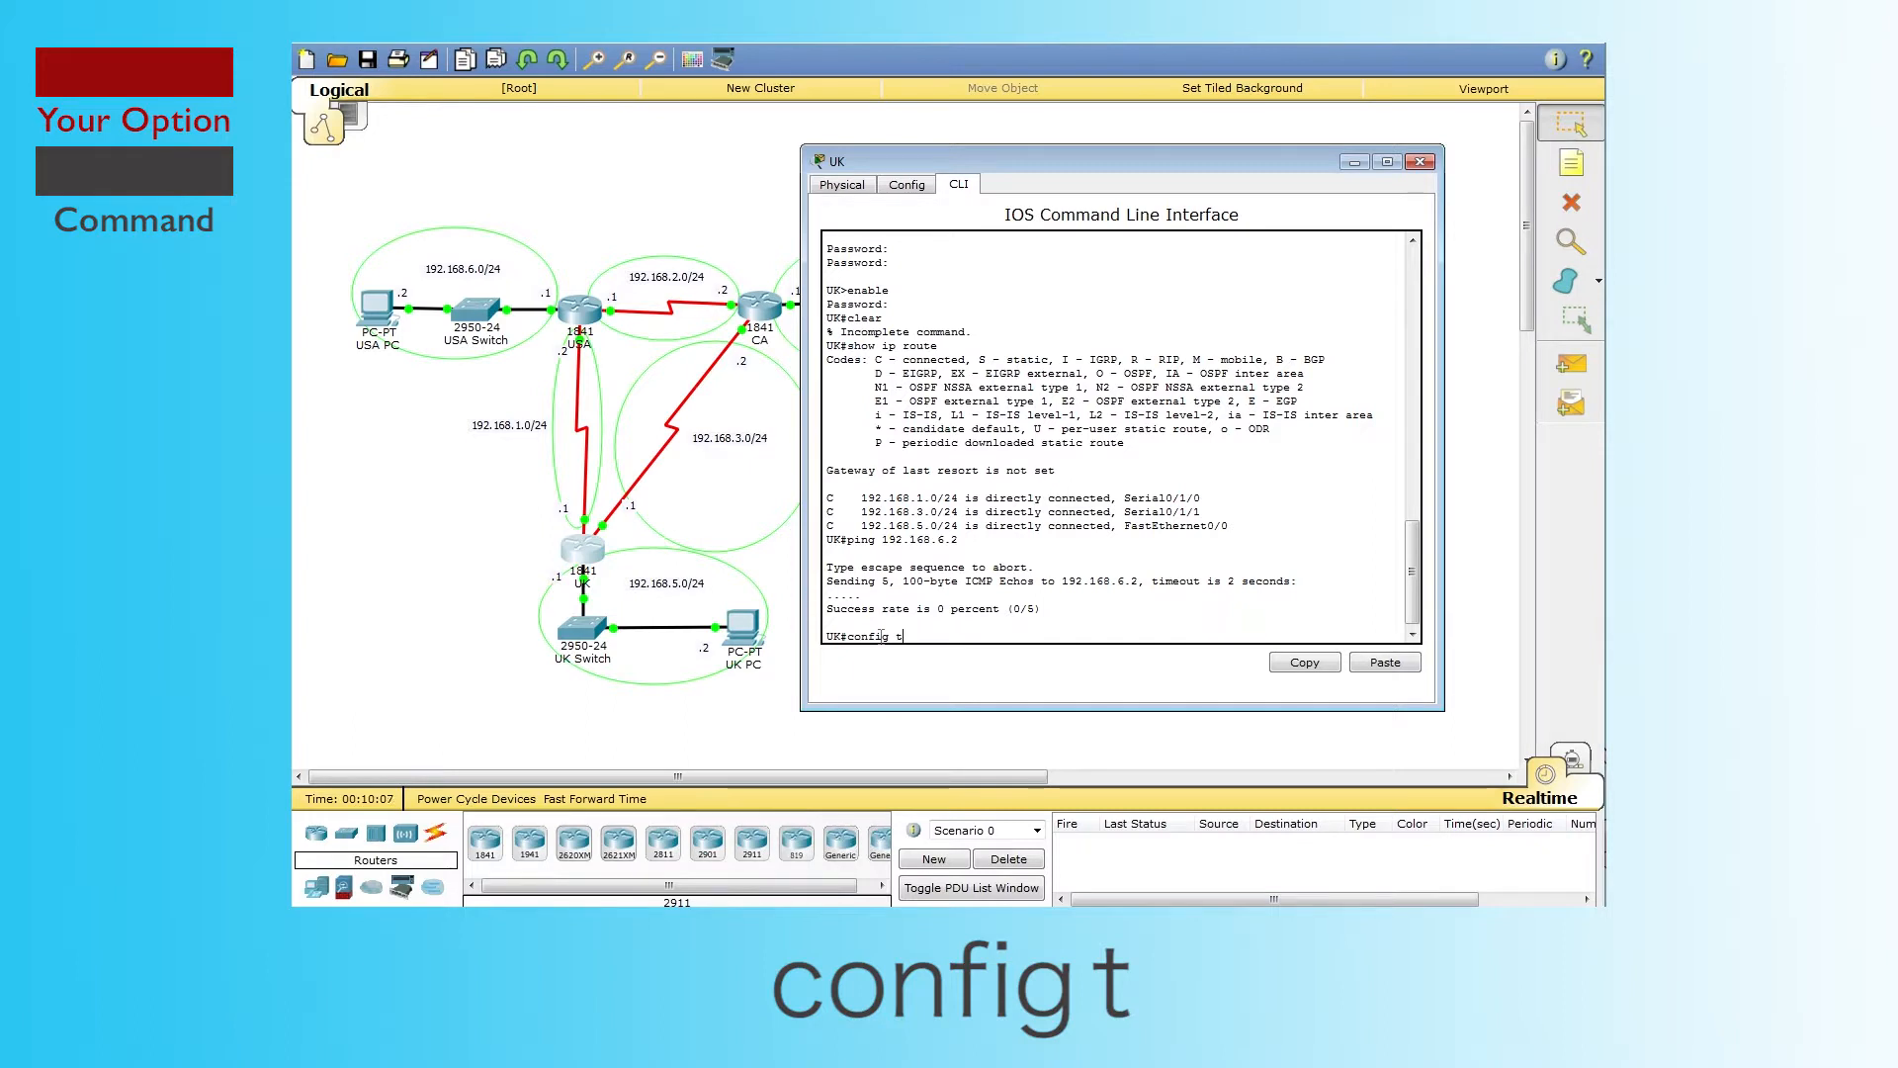
Step: Enter global configuration, start router rip, and add network 192.168.1.0
key("Return")
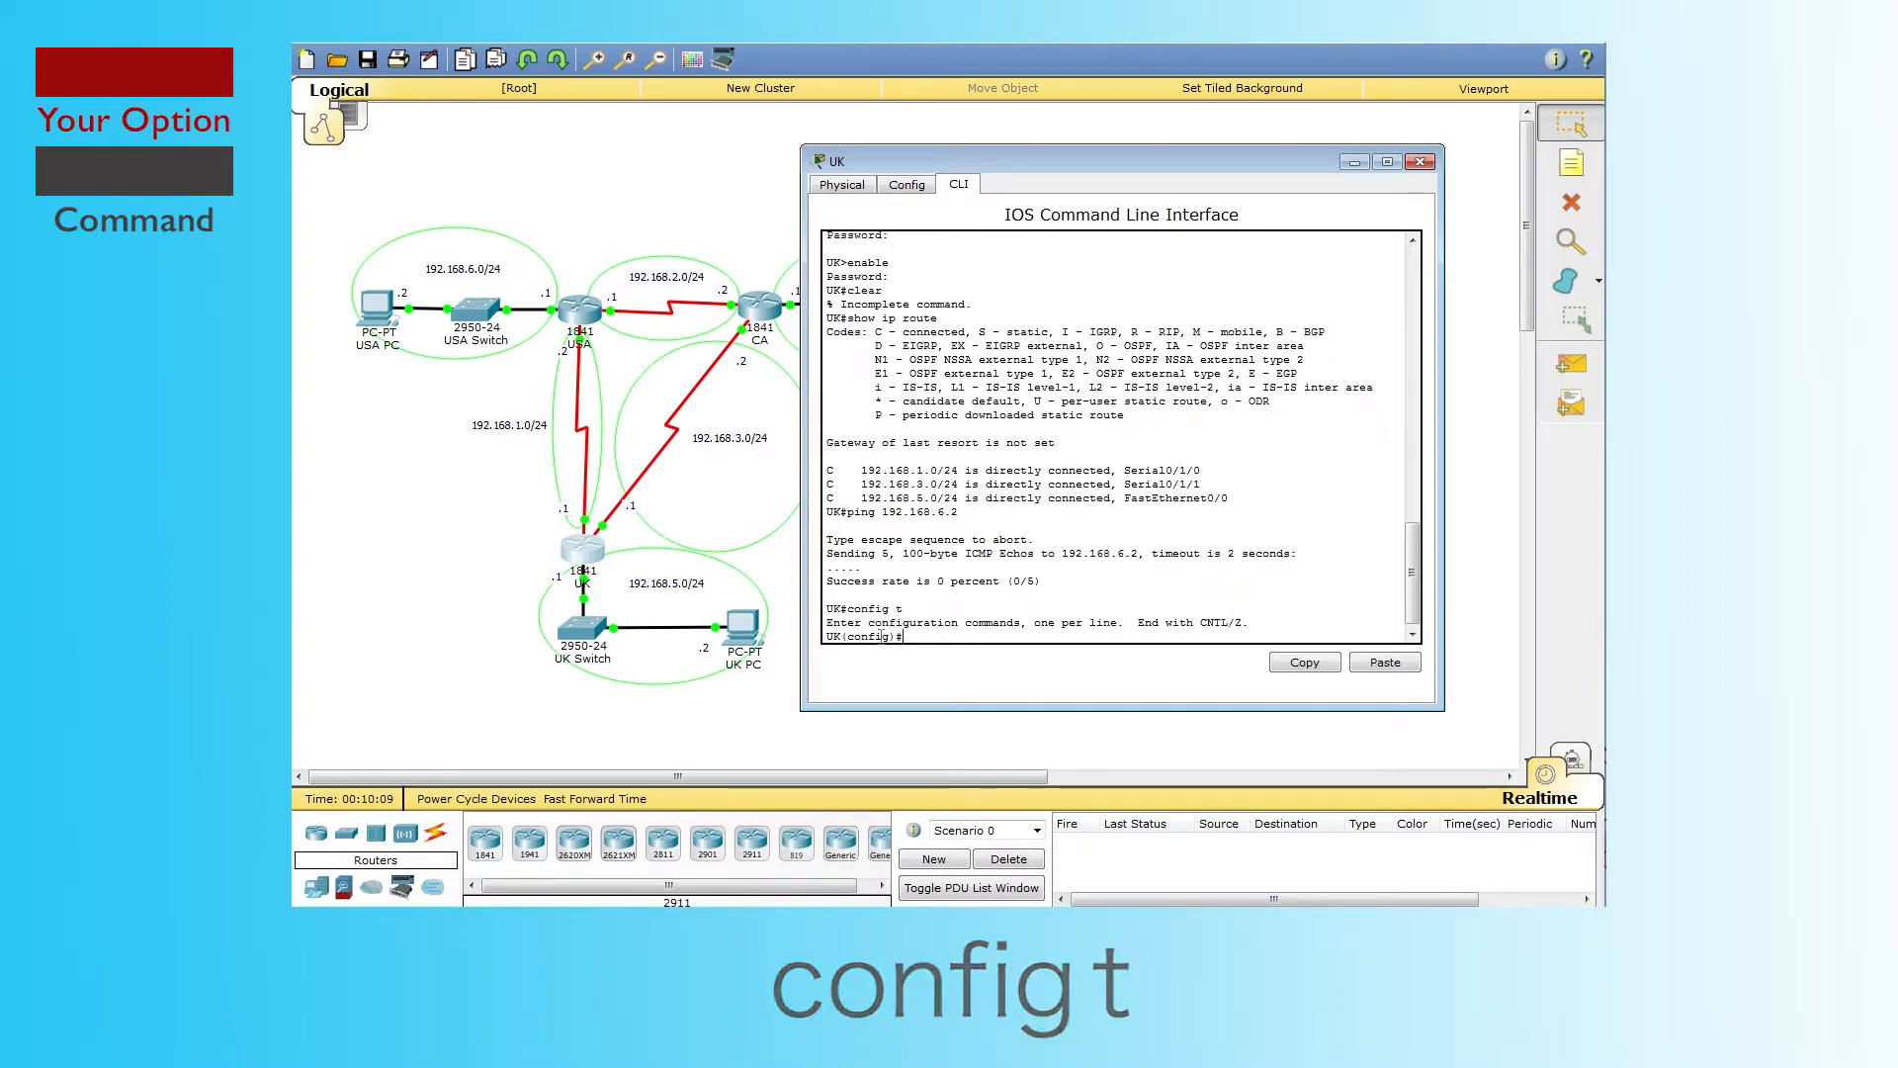
type("router")
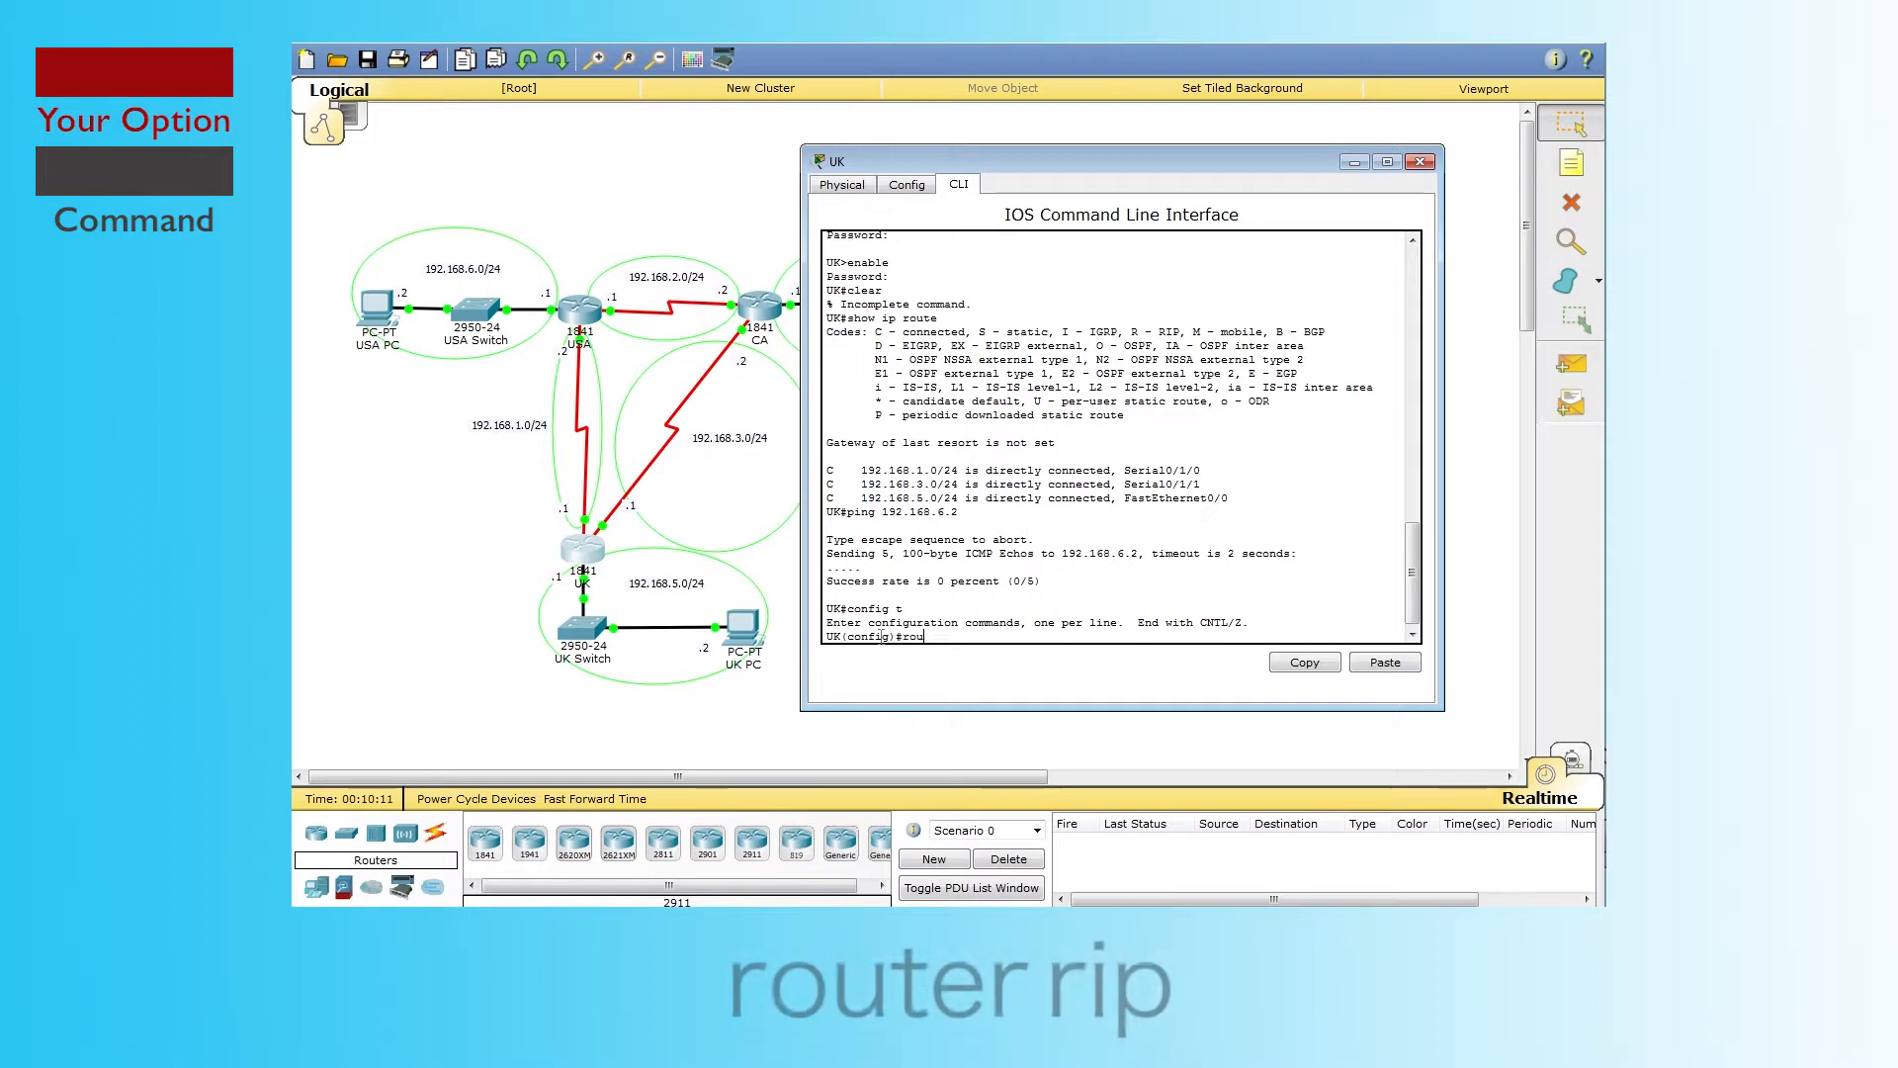
type("ip")
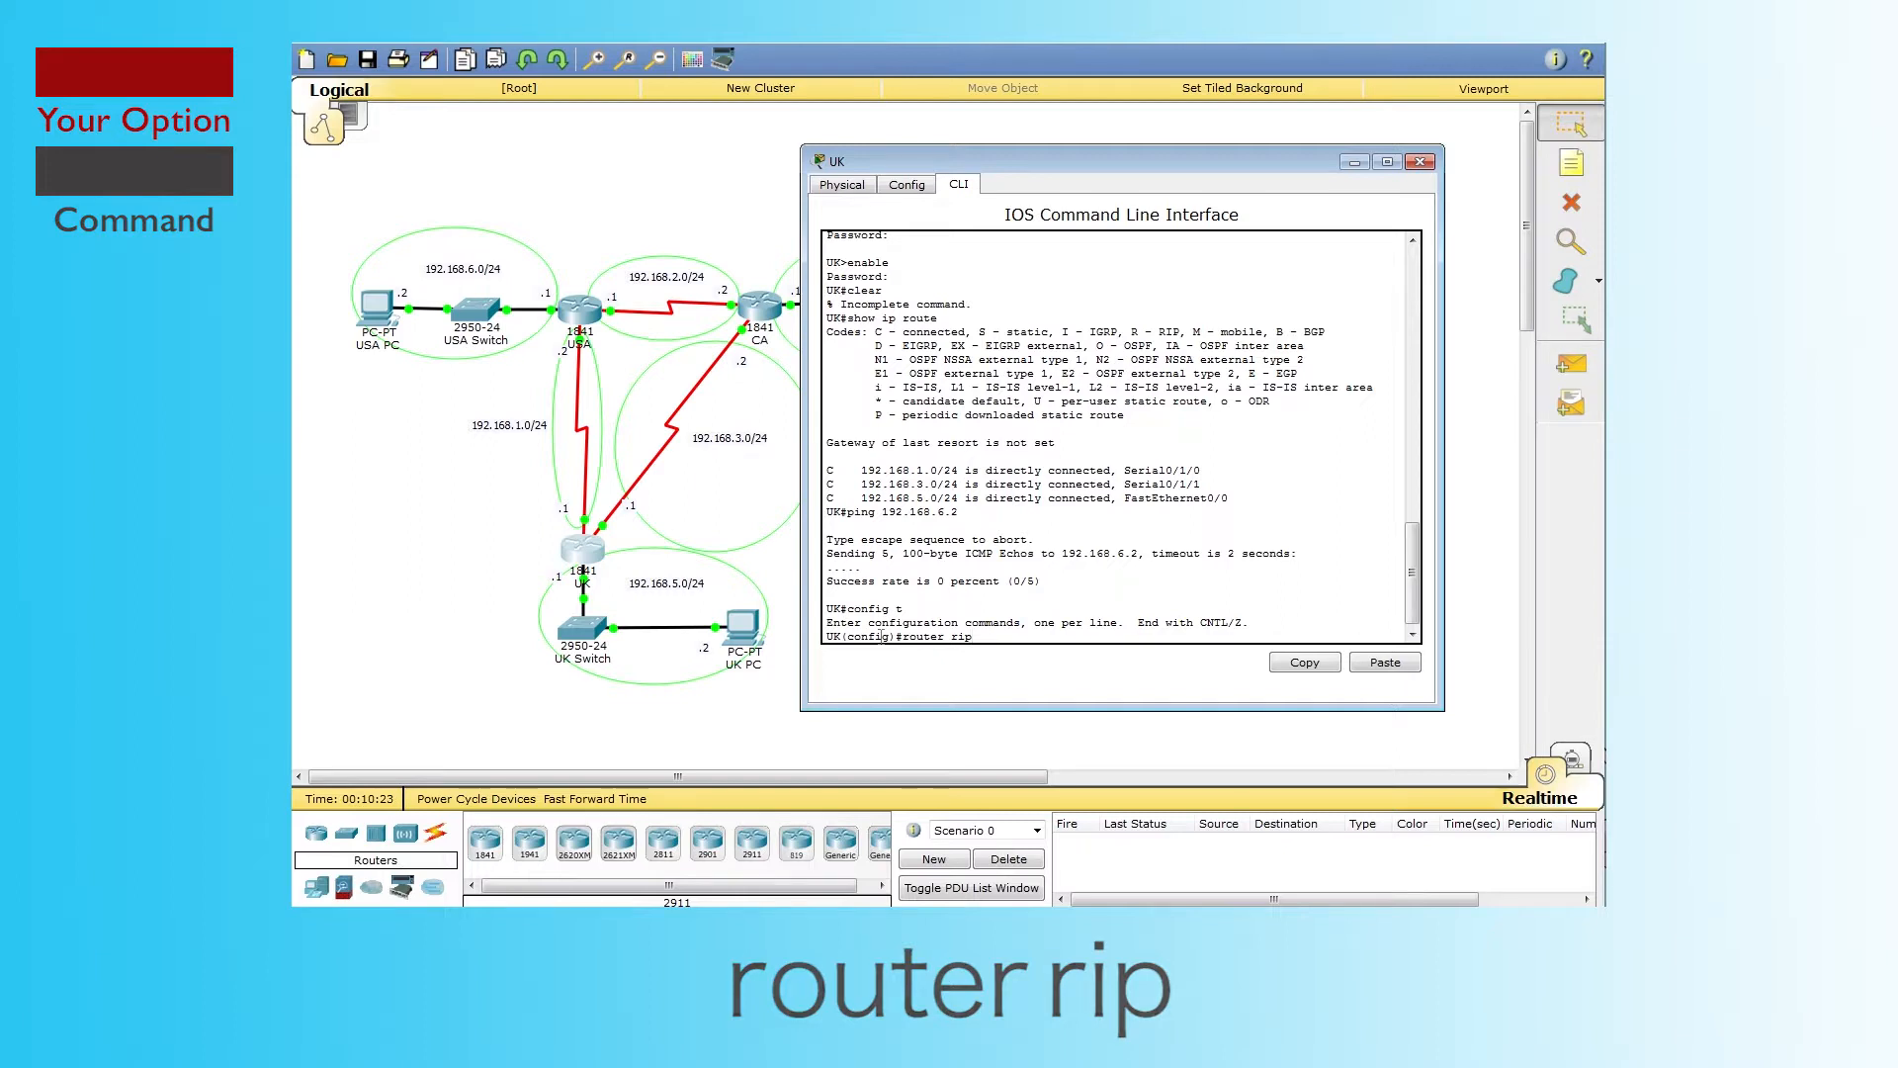
key("Return")
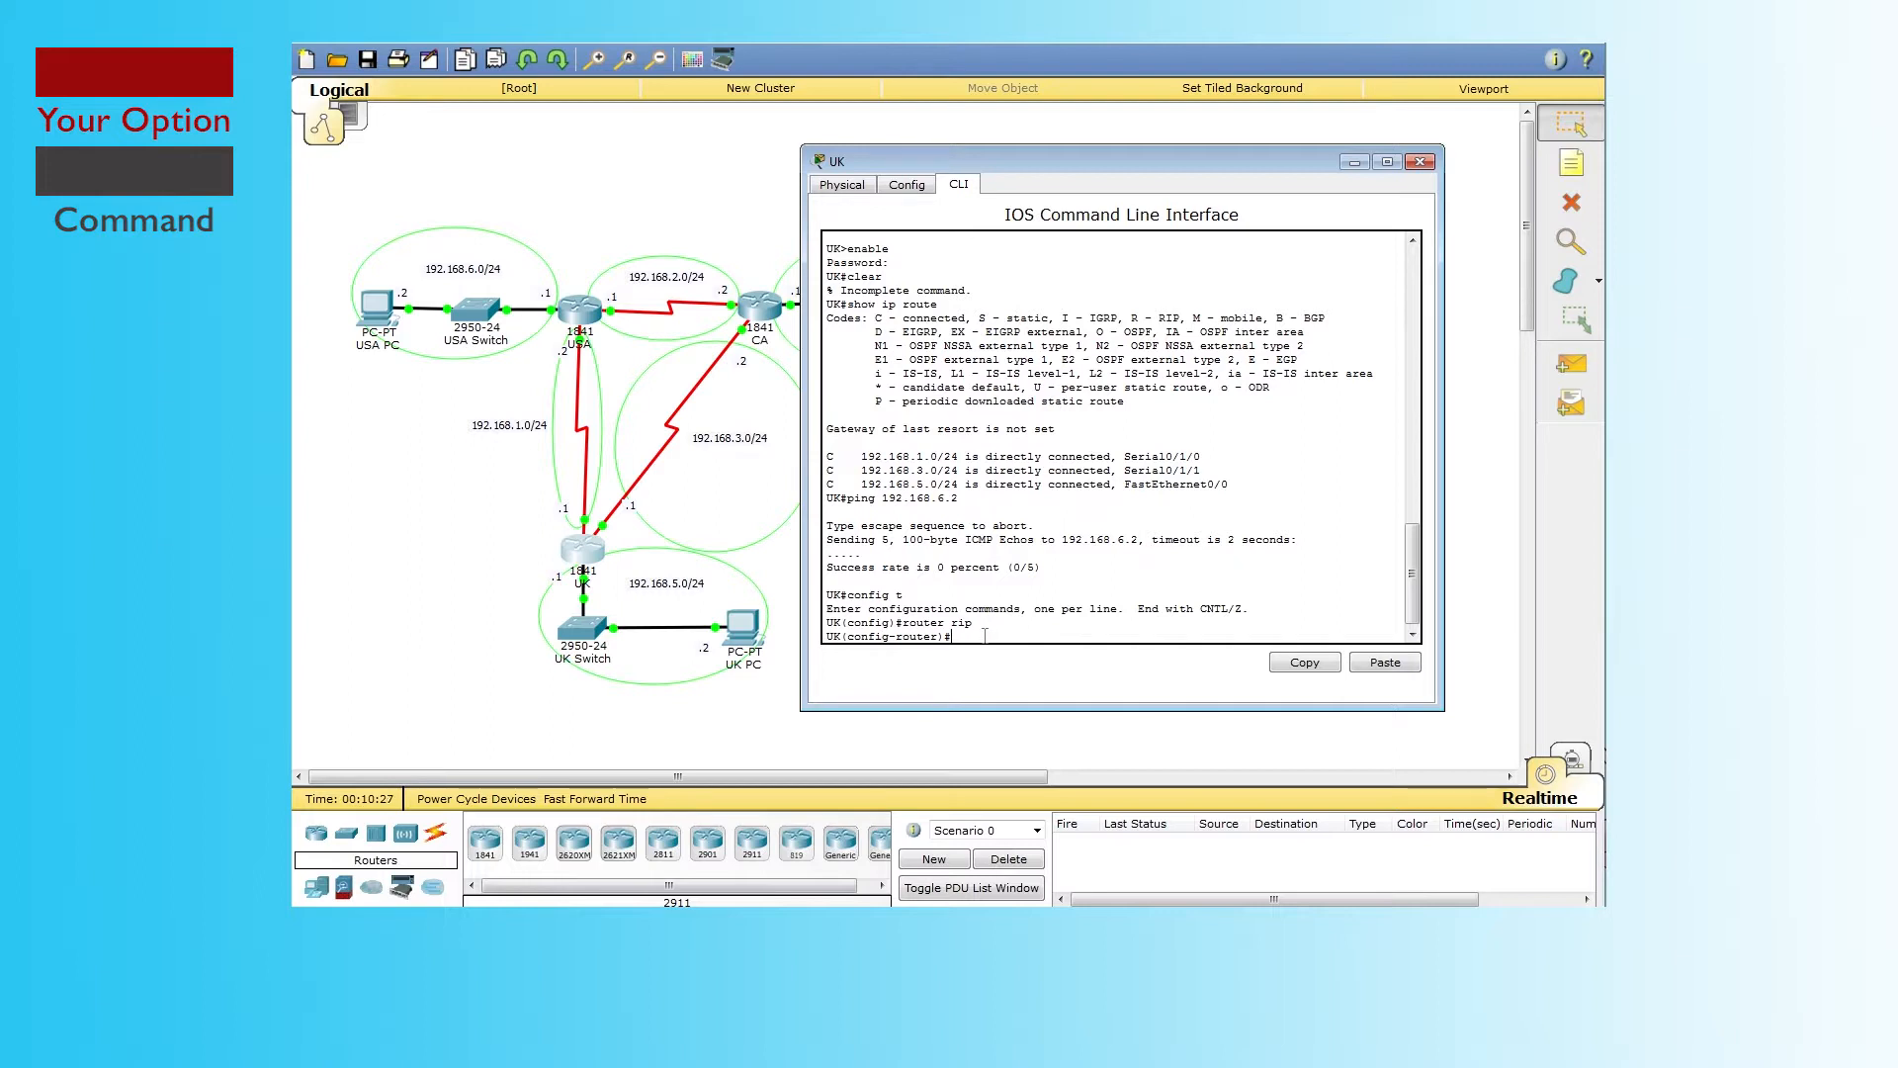
type("netwo")
type("rk 192.168.1.0")
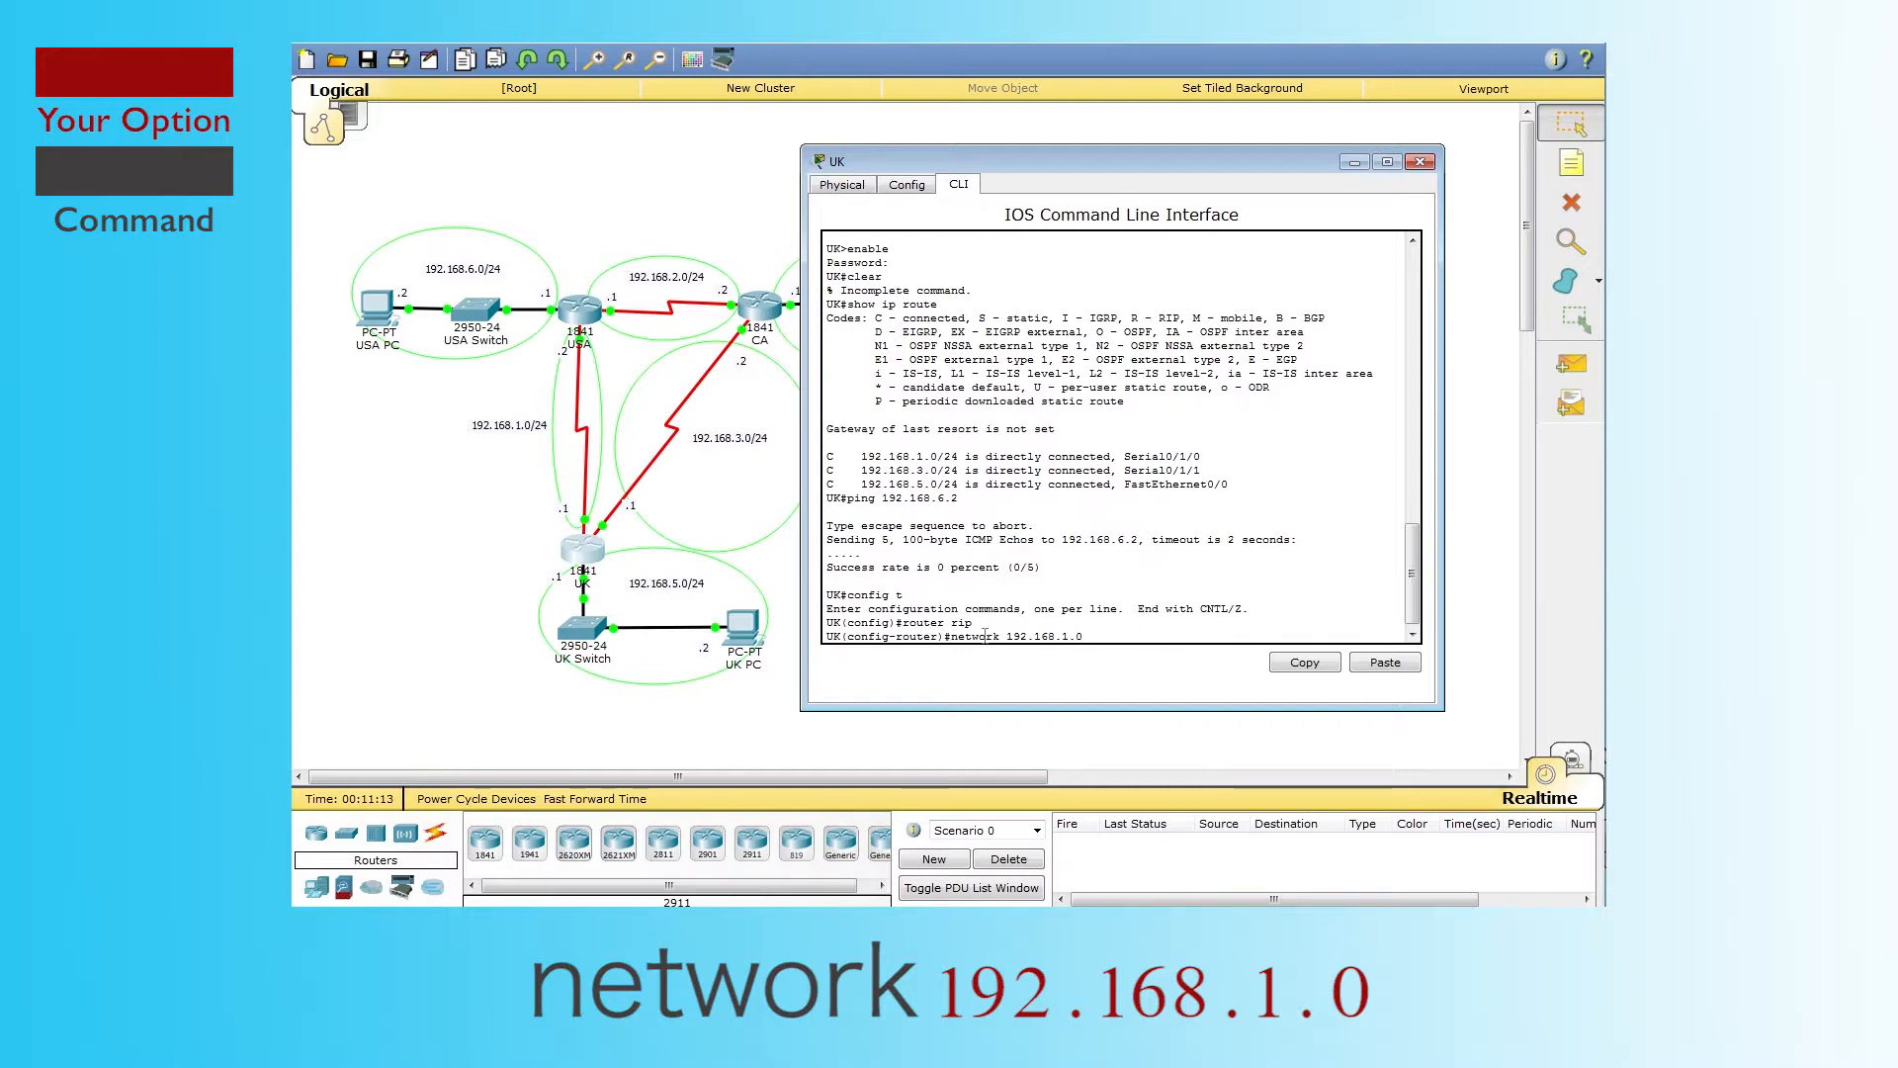
key("Return")
Step: Add RIP networks 192.168.2.0, 192.168.3.0, 192.168.5.0, 192.168.4.0 and 192.168.6.0
type("network 192.1")
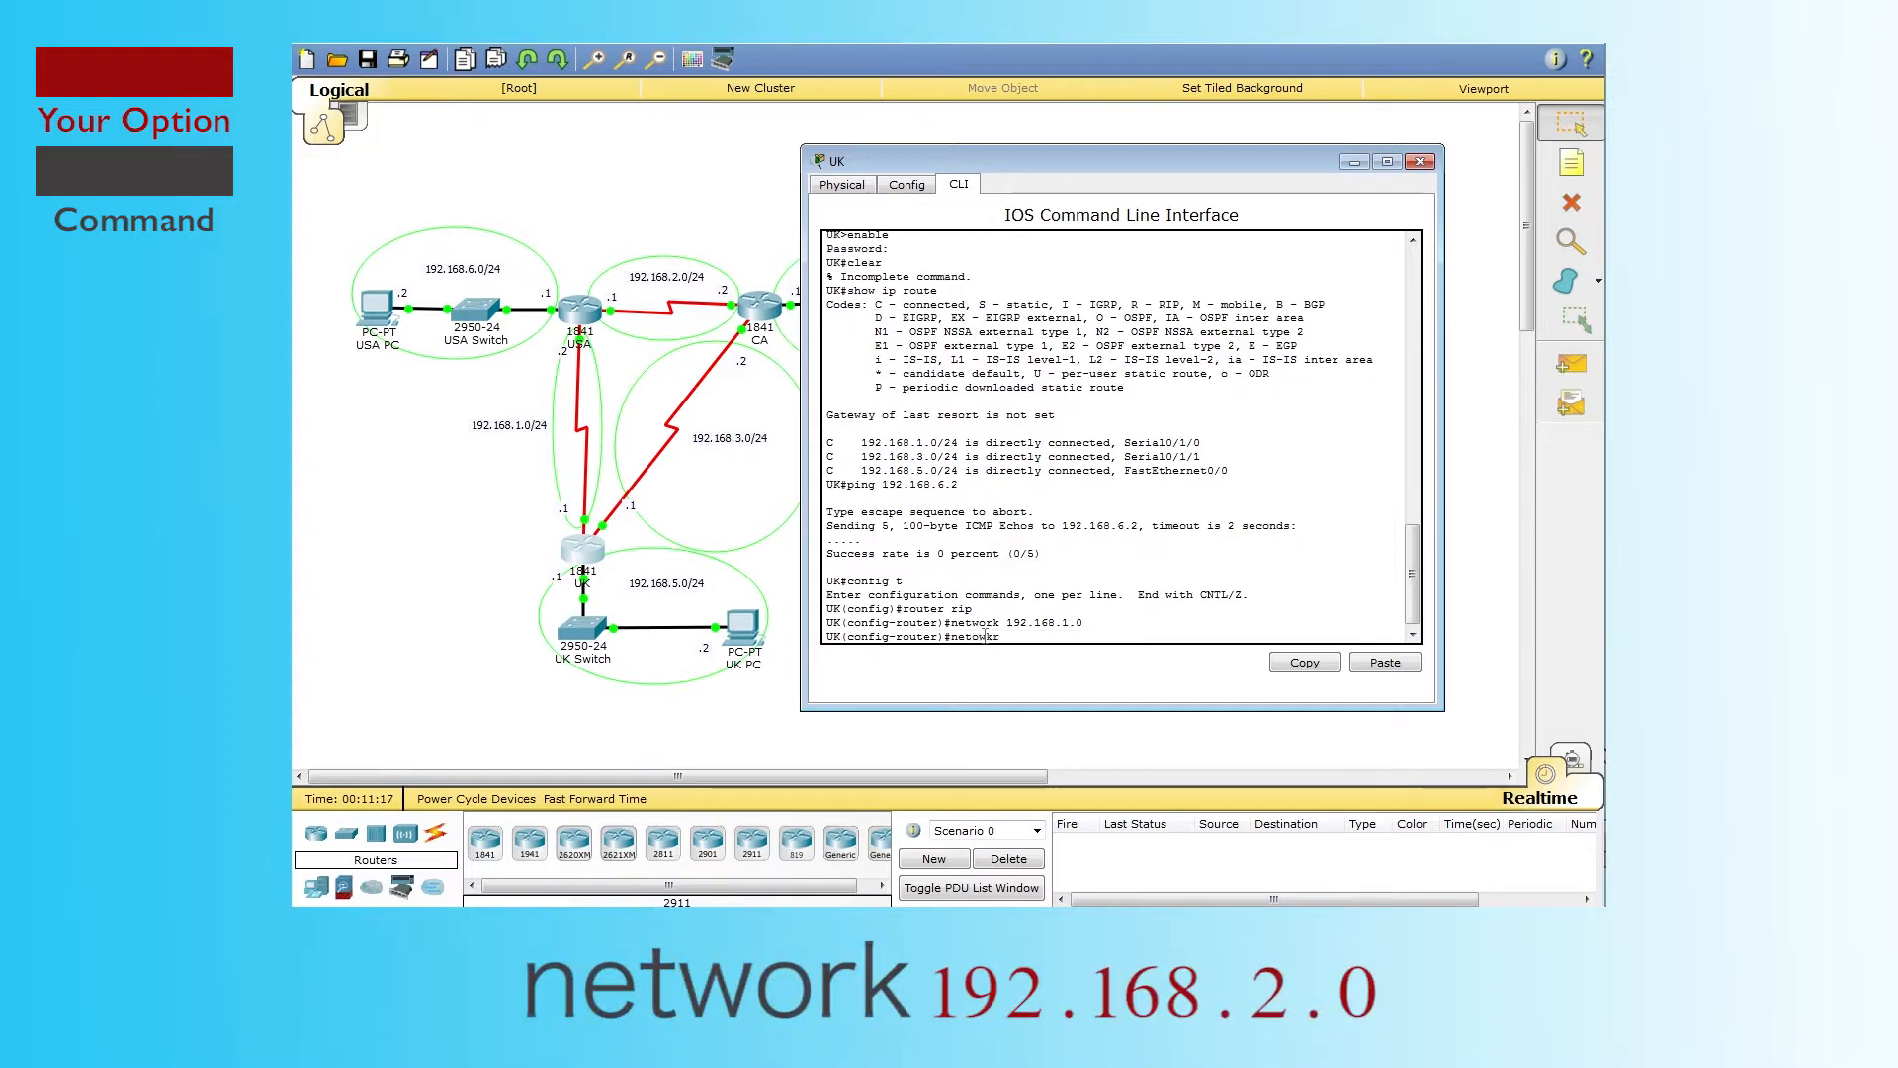
type("68.2.0")
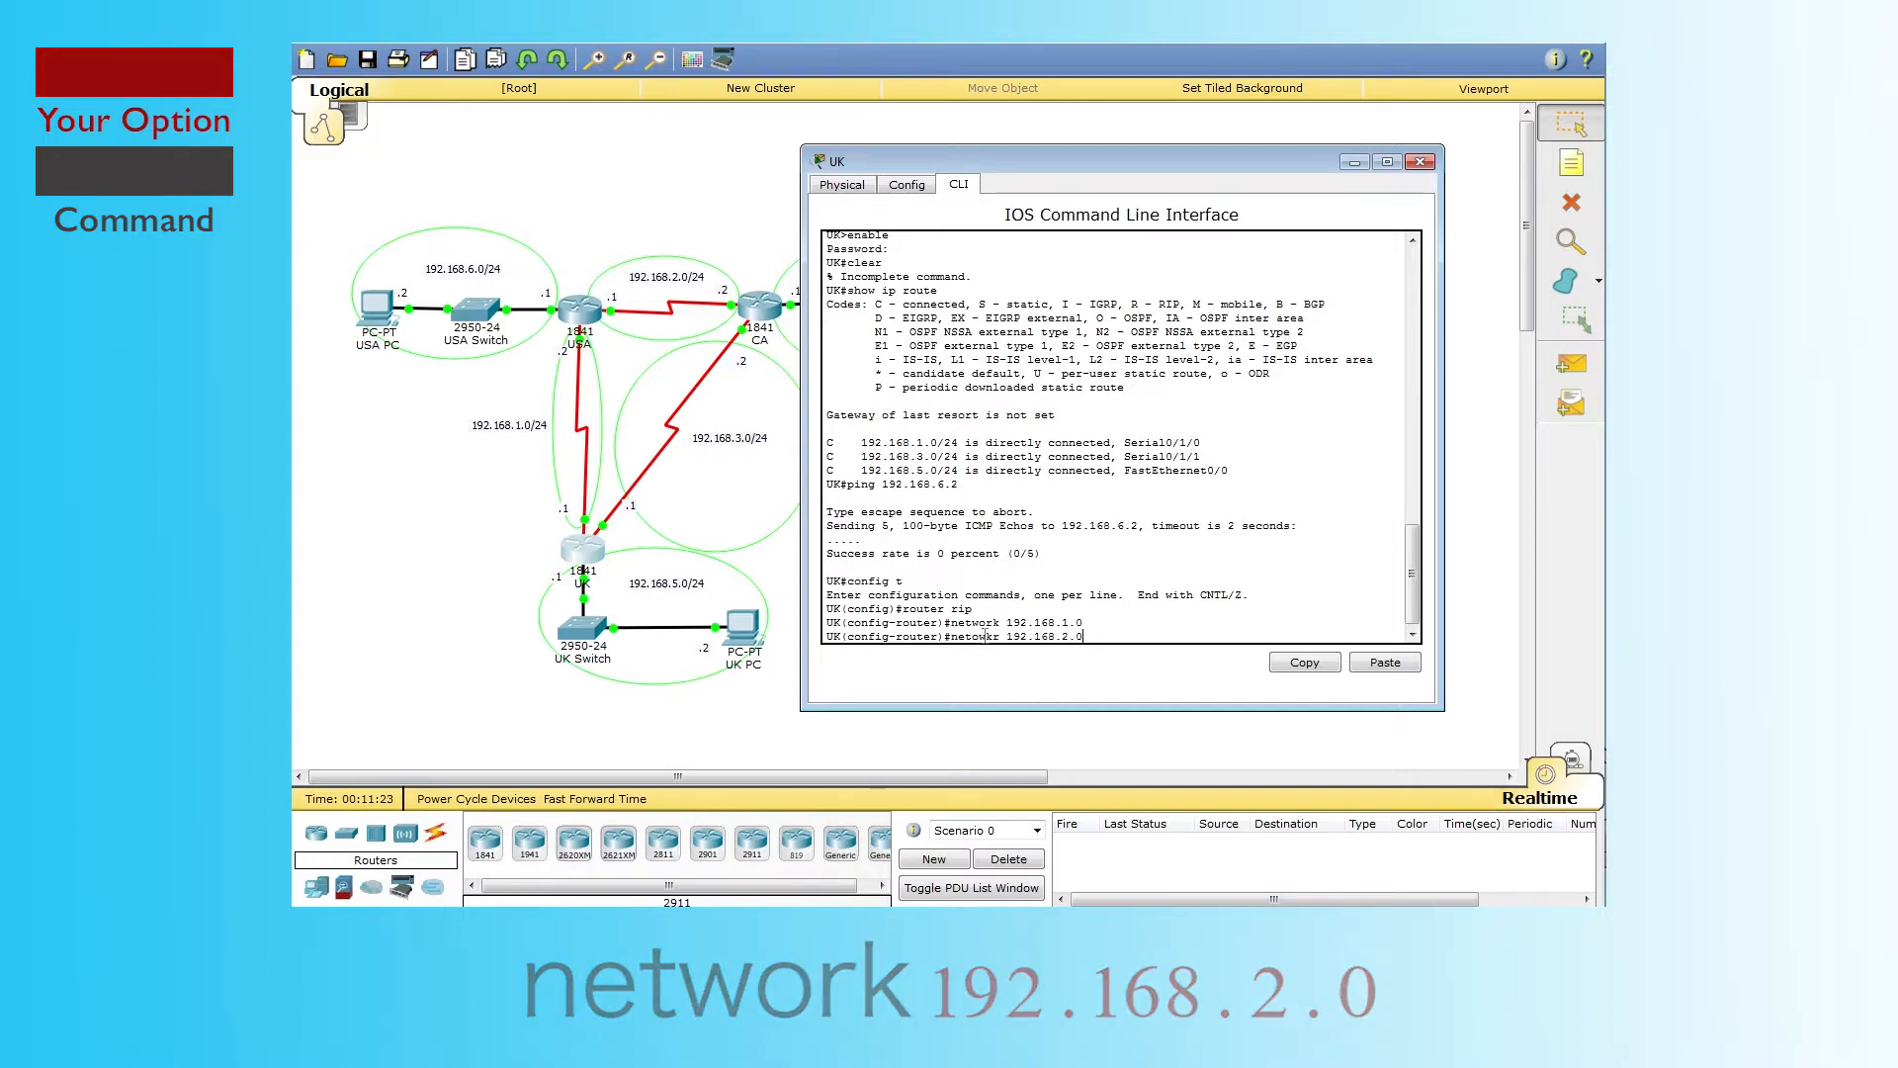
key("Return")
type("network 192.168.2.0 UK(config-router)#network 192.168.3.0 UK(config-router)#netowkr 192.168.4.0")
key("Return")
type("network 192.168.5.0")
key("Return")
type("netowkr")
key("BackSpace")
key("BackSpace")
key("BackSpace")
key("BackSpace")
key("BackSpace")
type("work 192.168.4.0")
key("Return")
type("network 192.168.6.0")
key("Return")
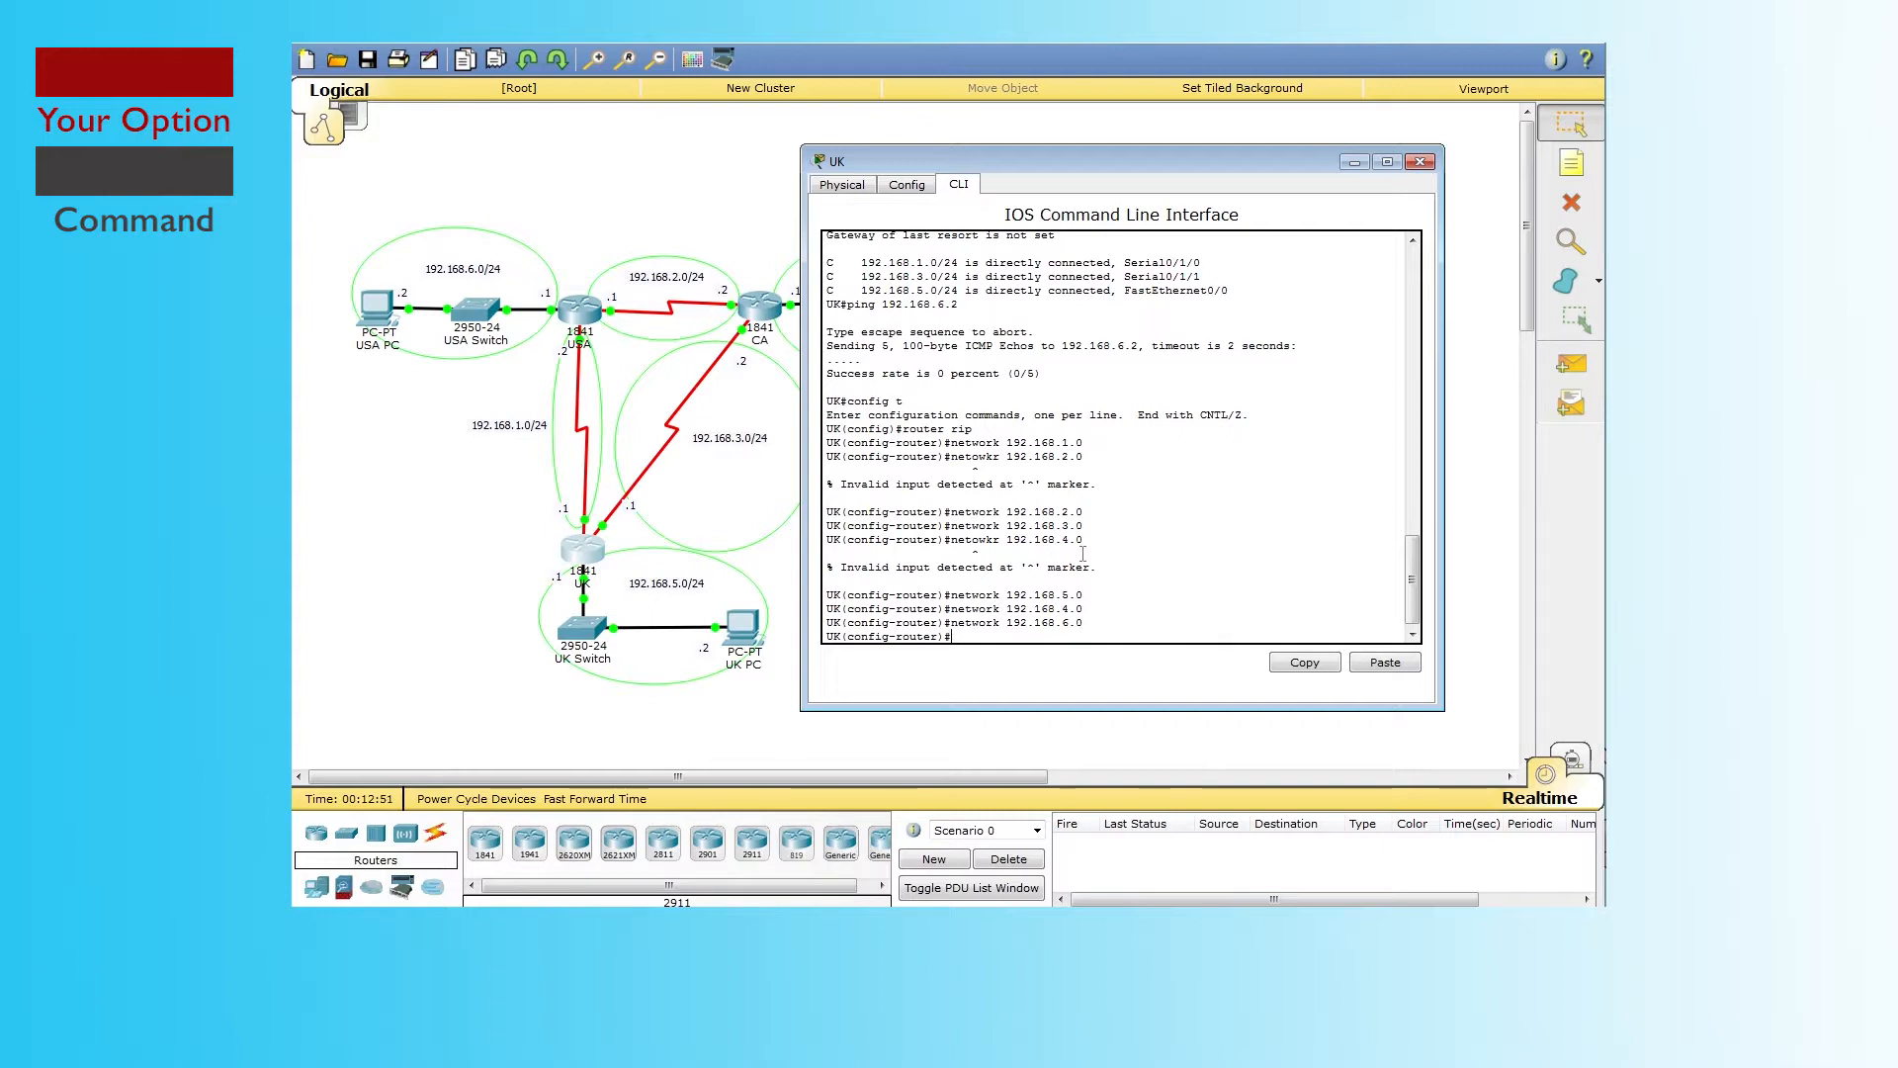
Step: End configuration, check show ip route (still only connected routes), and close the UK console
type("end")
key("Return")
key("Return")
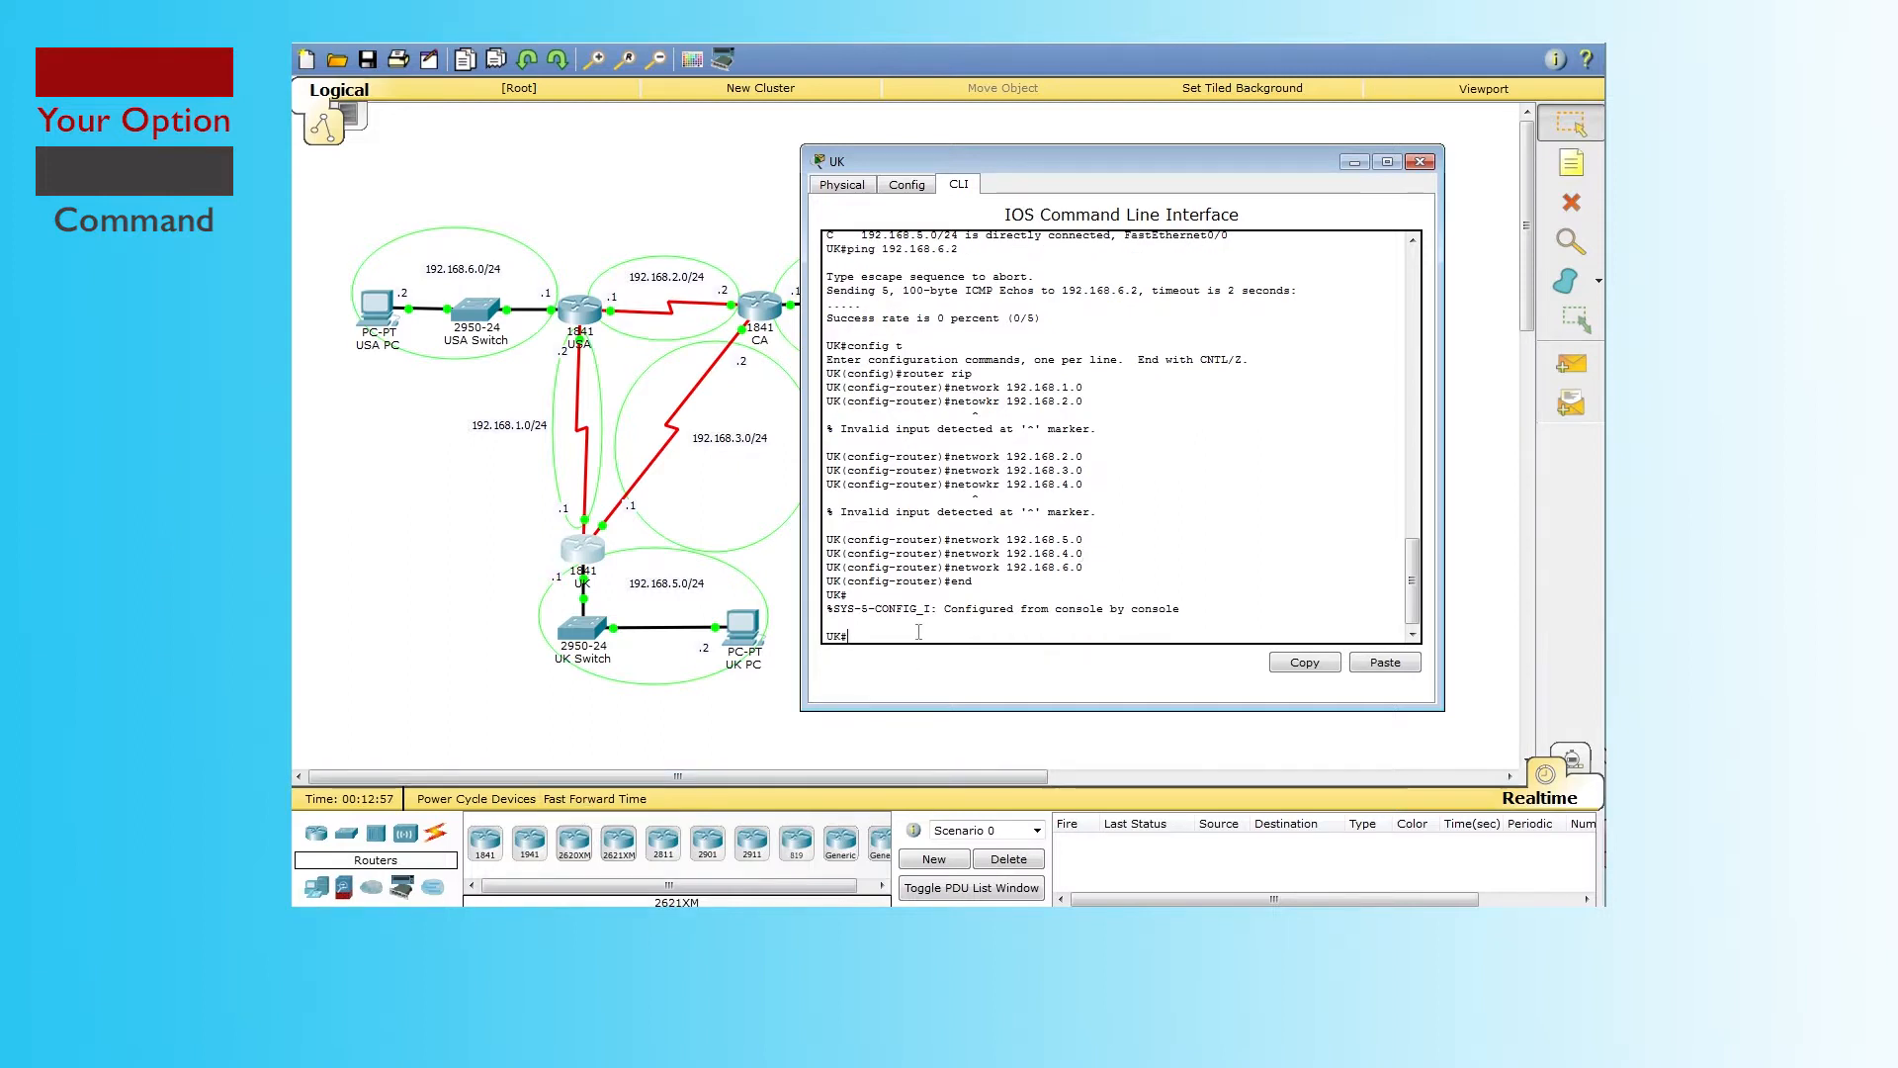
type("show ip rou")
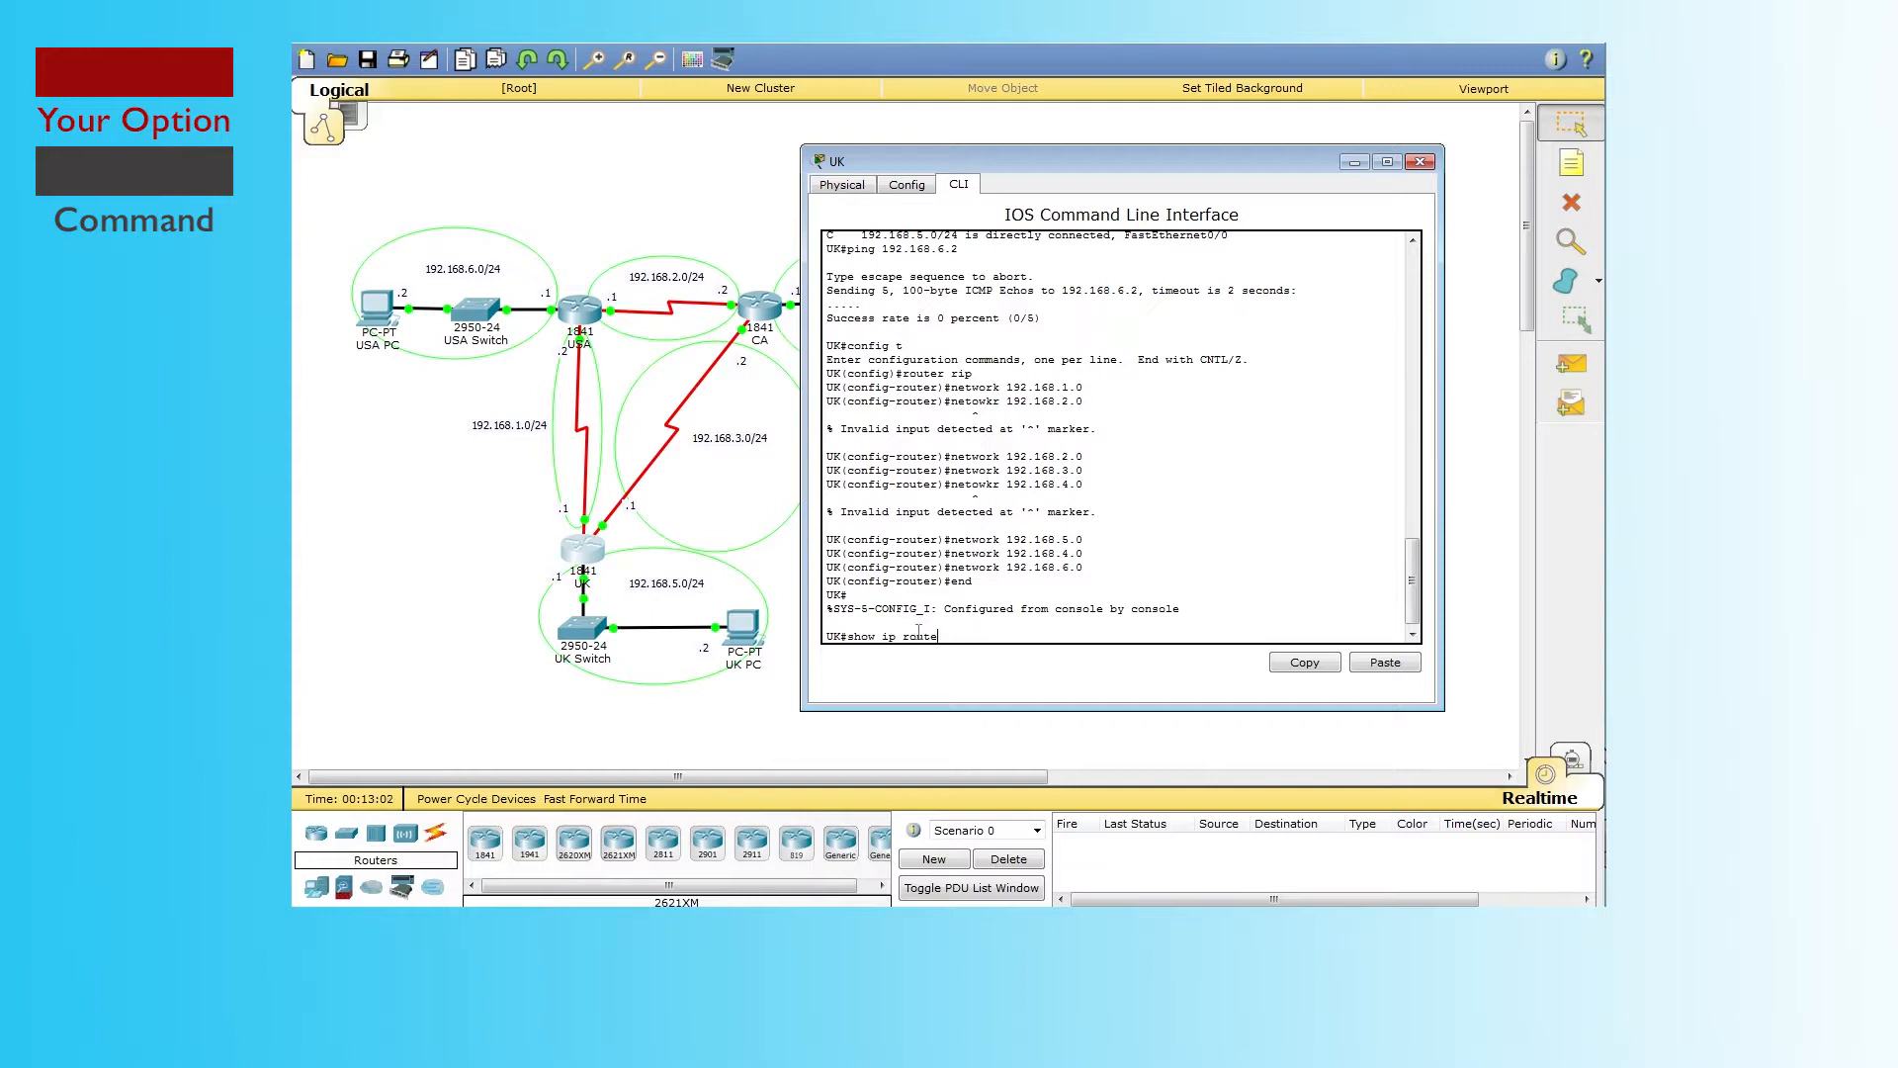
type("te")
key("Return")
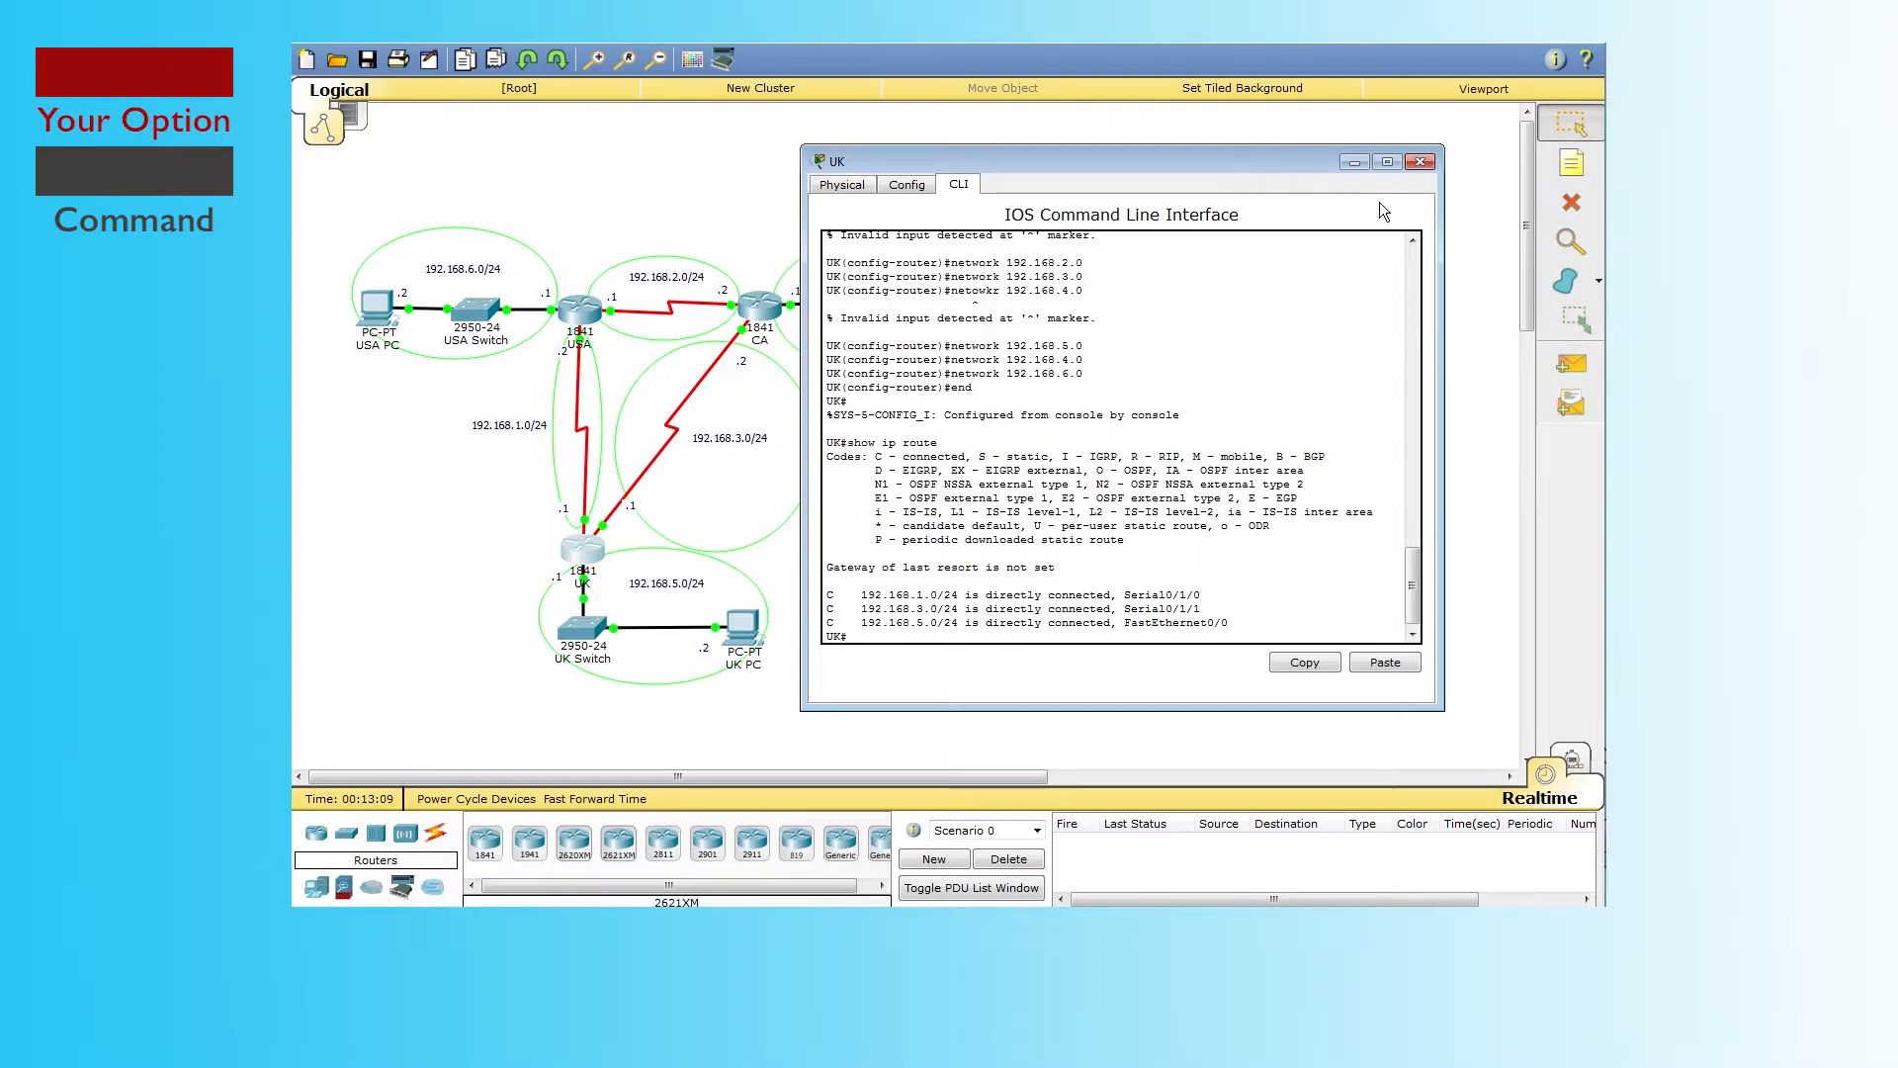
left_click(1431, 163)
Step: Add network 192.168.6.0 to CA's RIP, end configuration, and fast-forward simulation time to 00:18:00
left_click(589, 312)
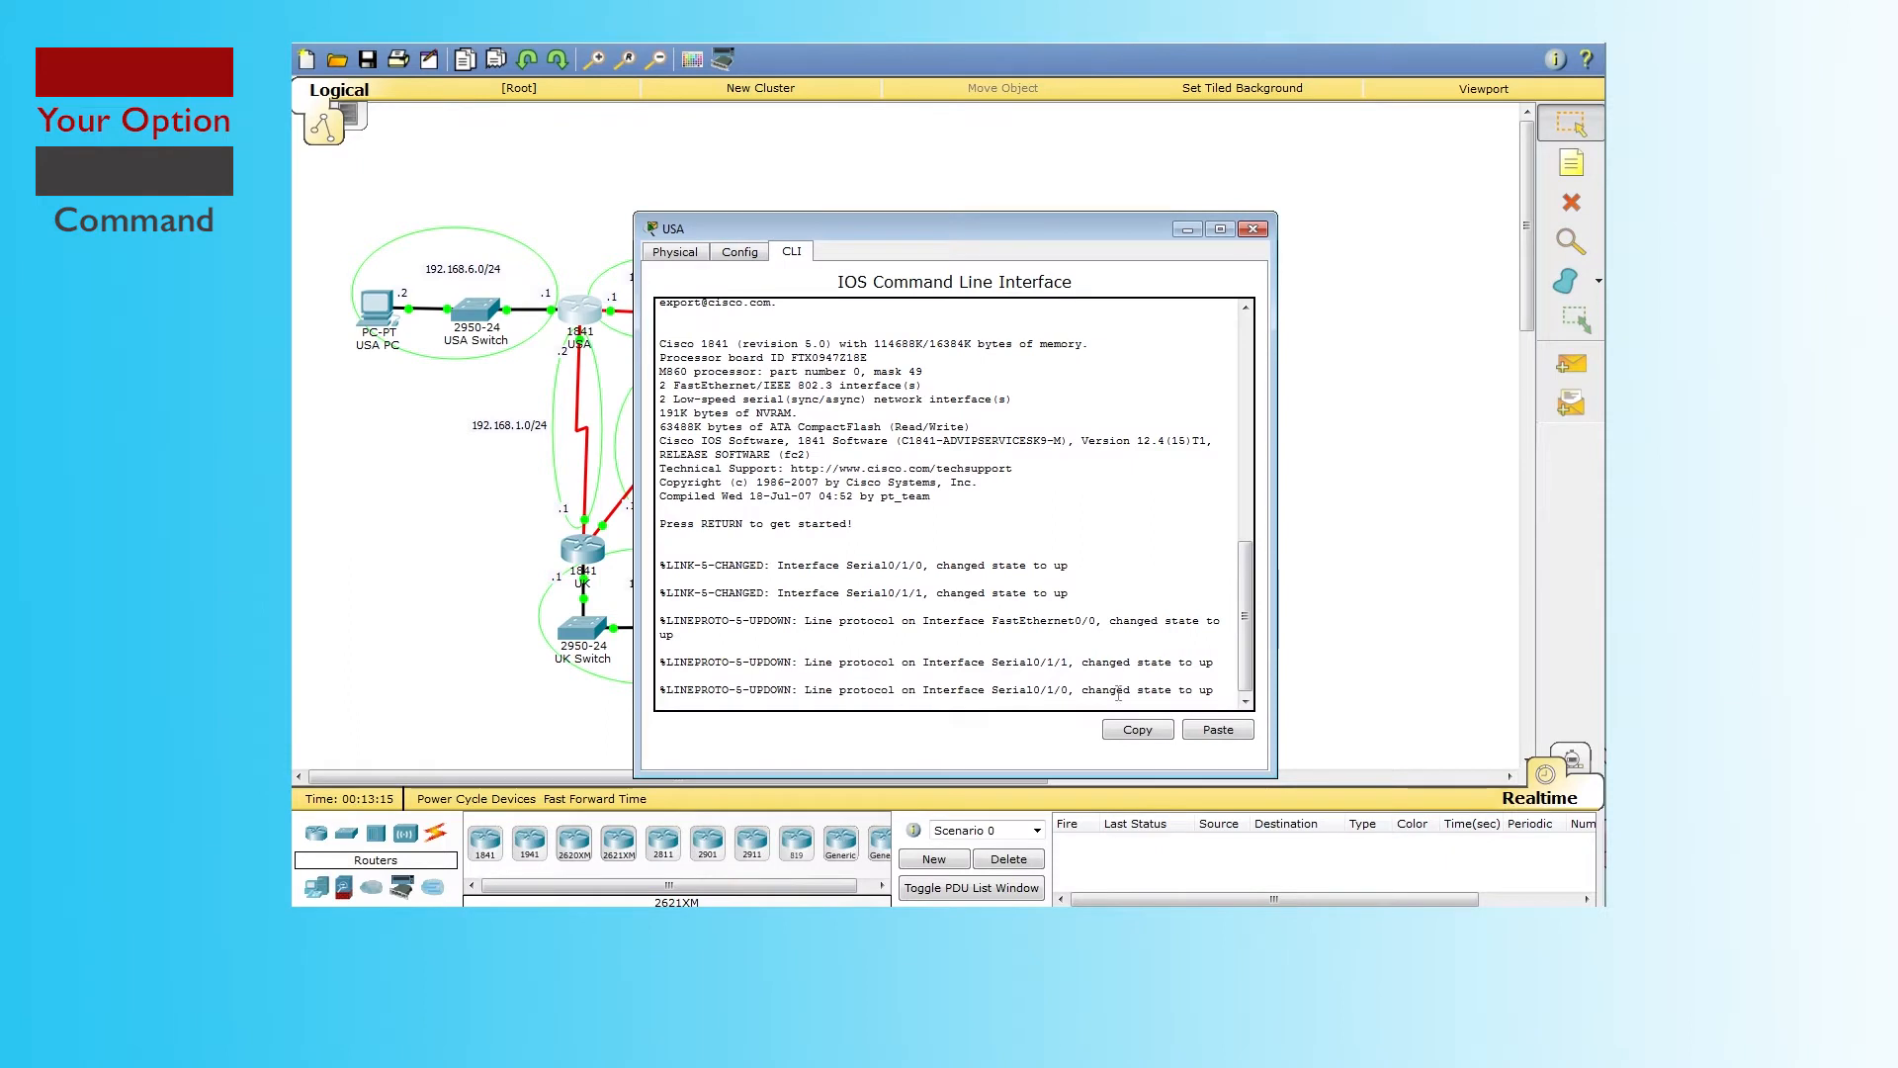
key("Return")
type("network 192.168.6.0")
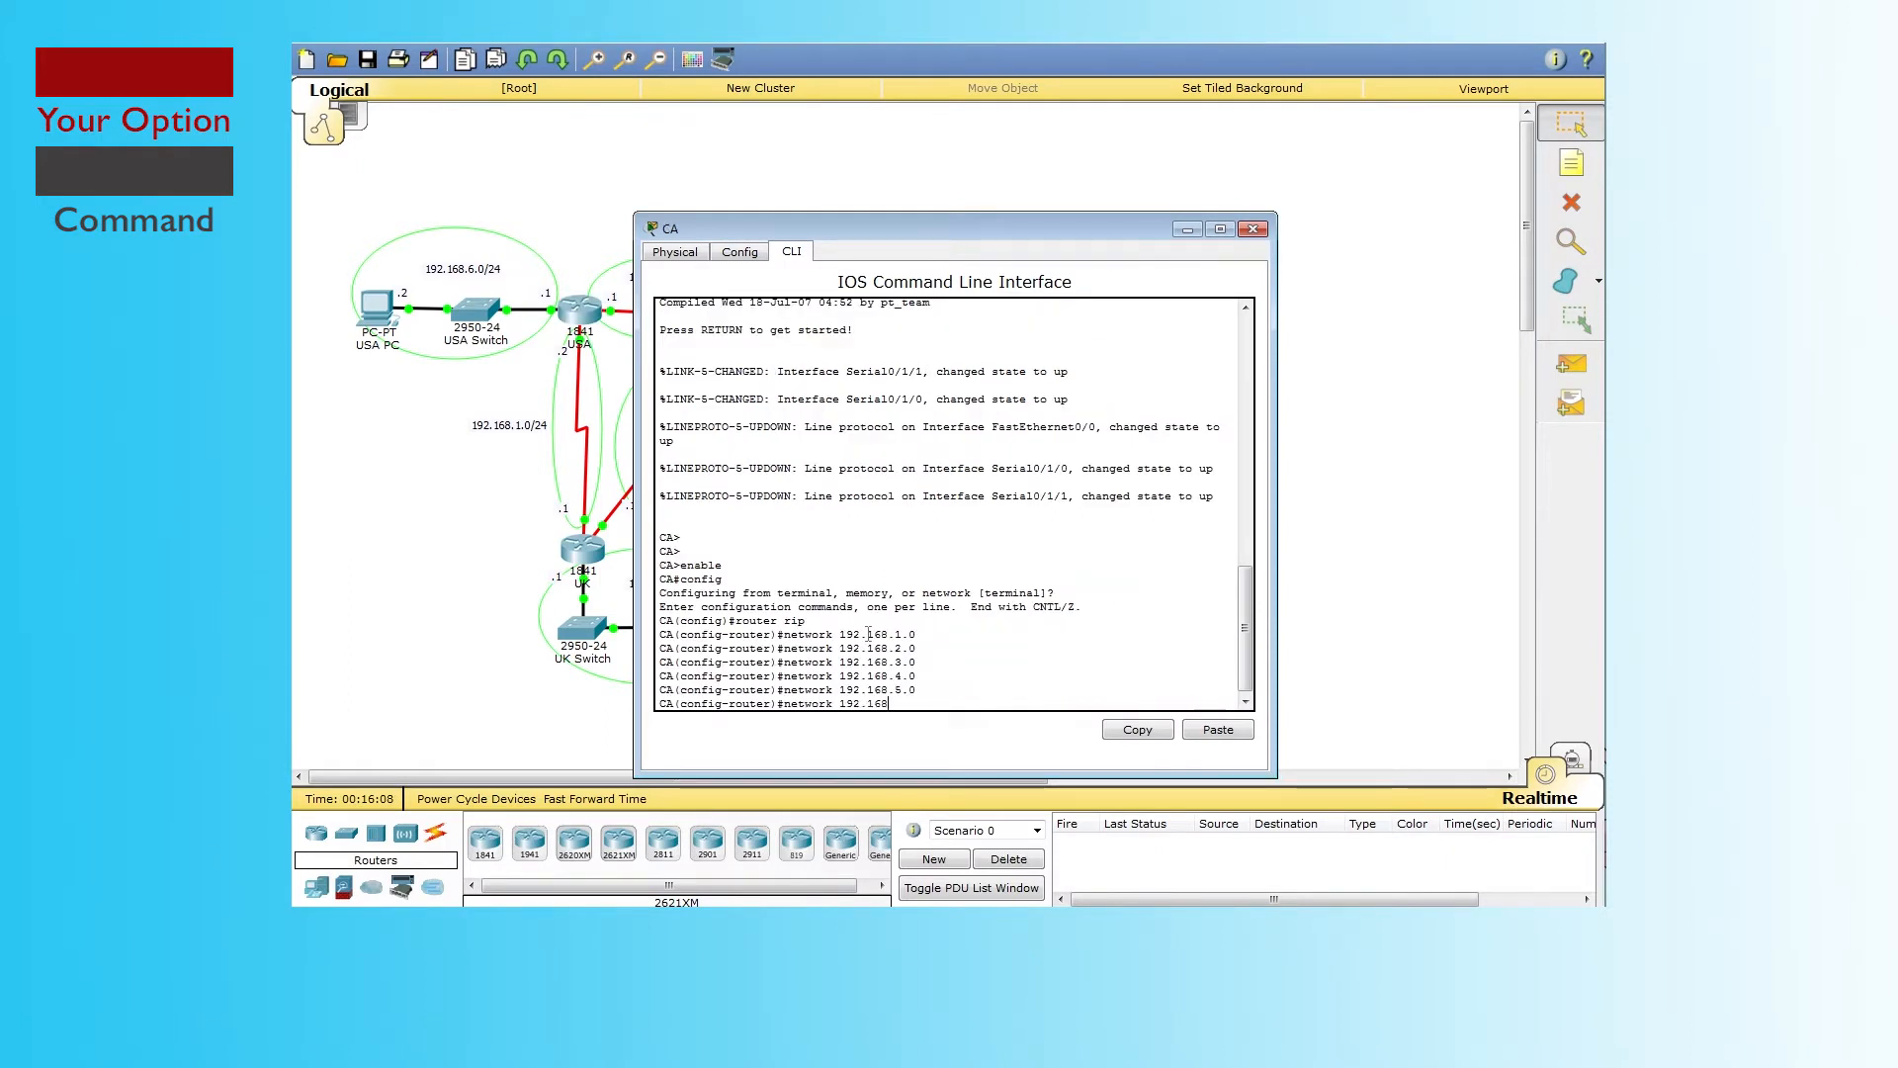
key("Return")
key("Return")
key("Return")
type("end")
key("Return")
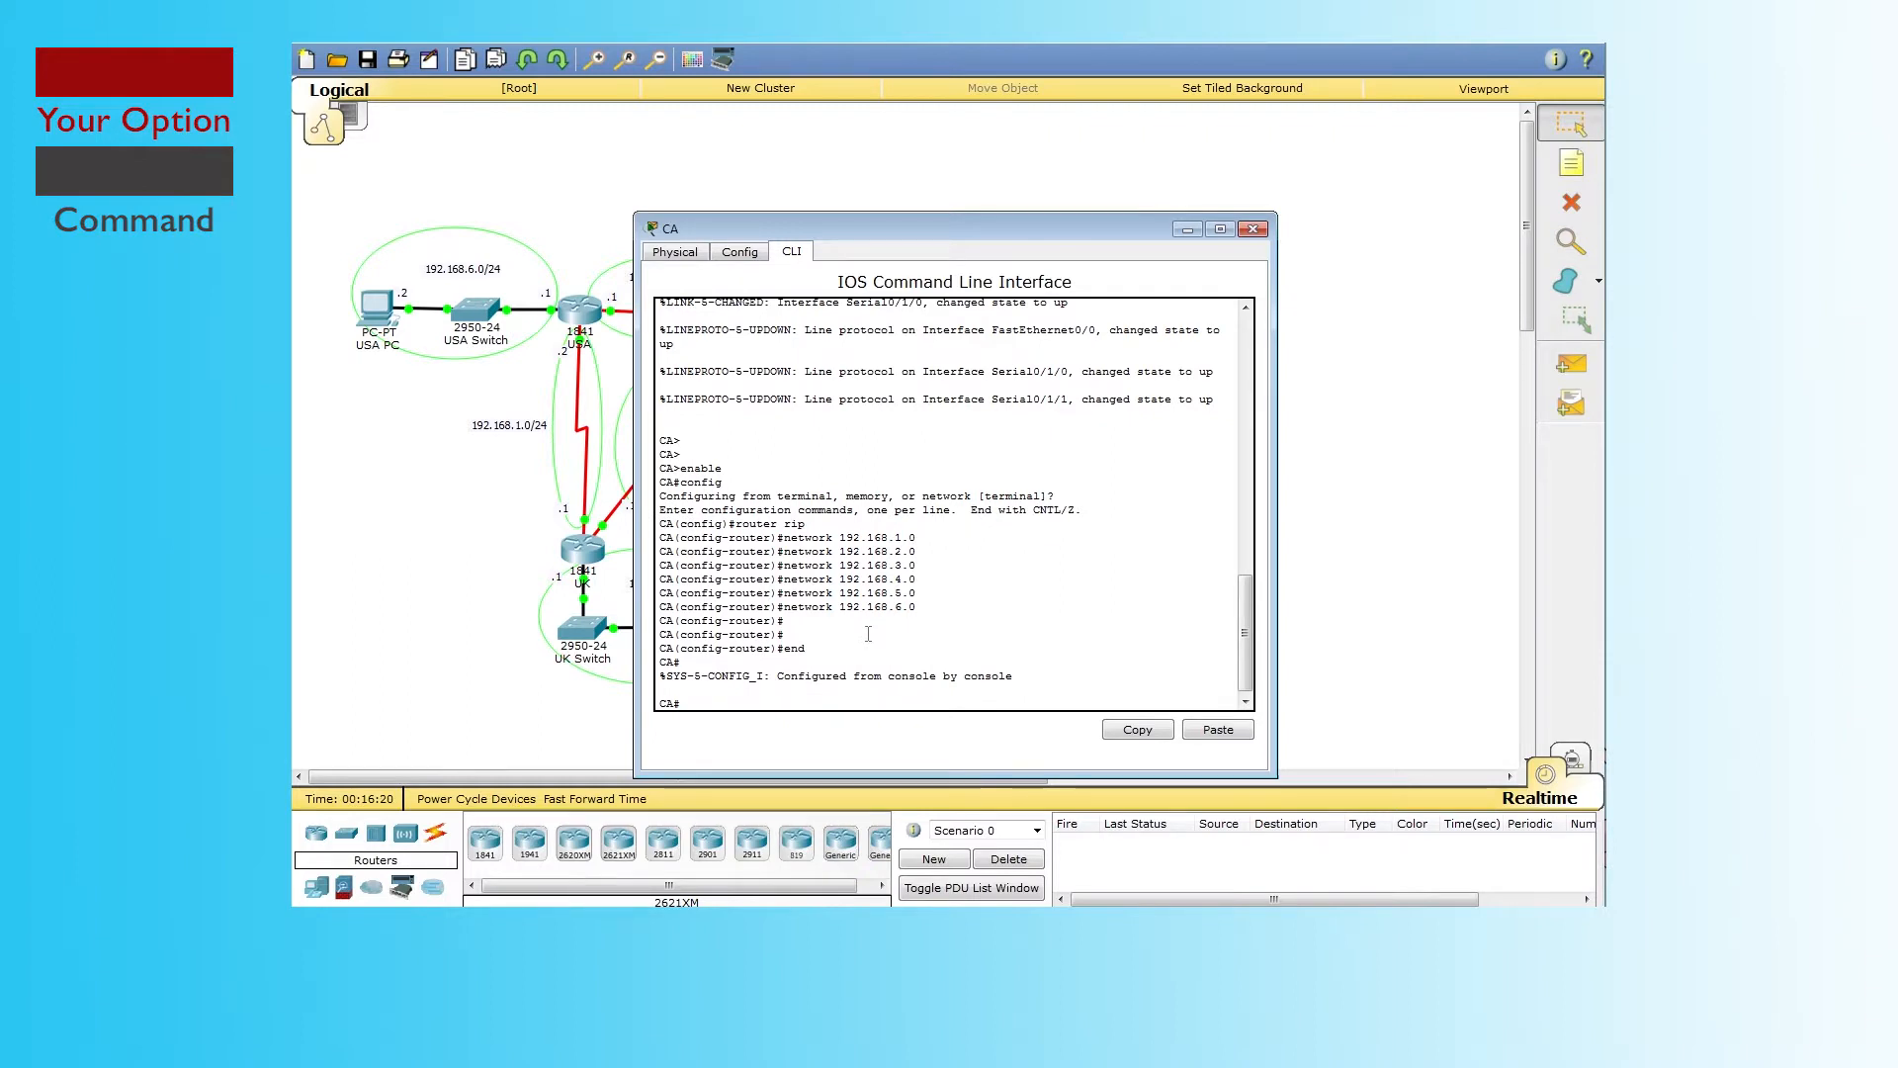
left_click(613, 801)
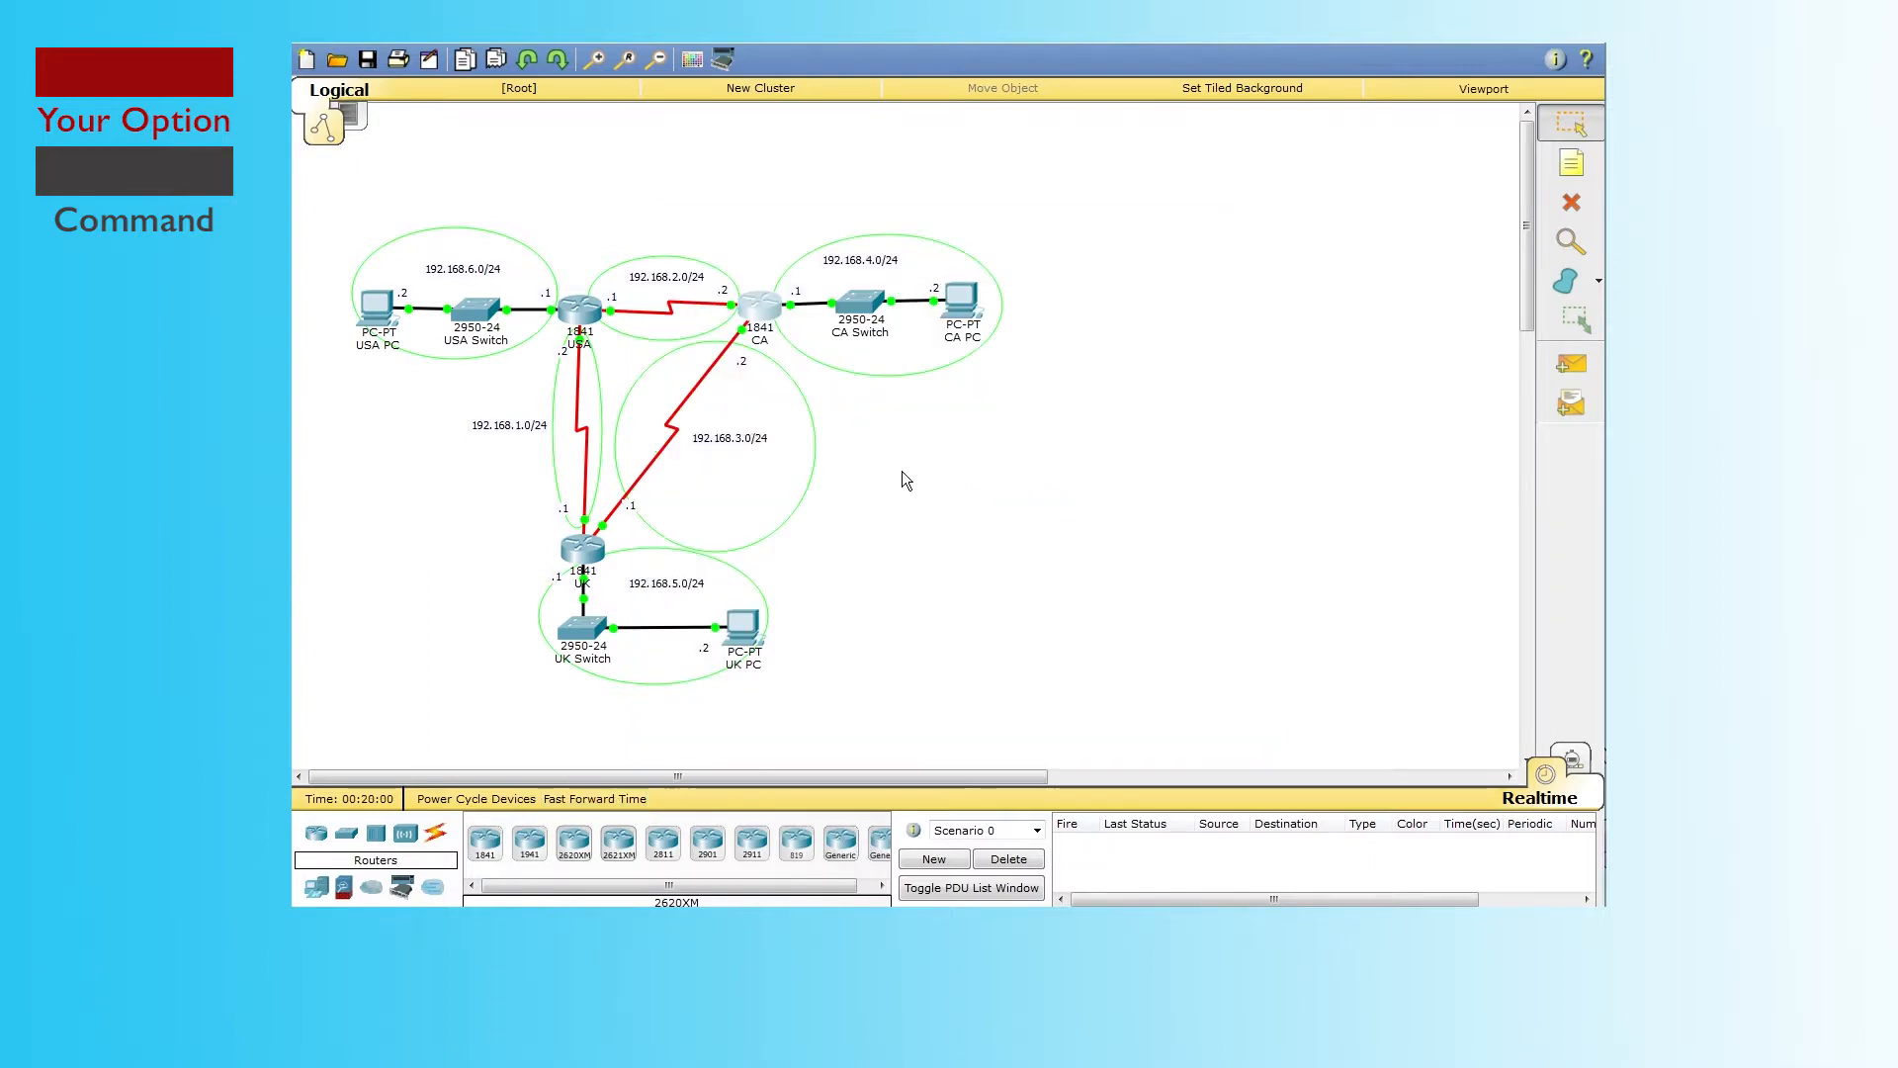
Step: Restore the CA router's CLI from the taskbar and run show ip route
mouse_move(623, 925)
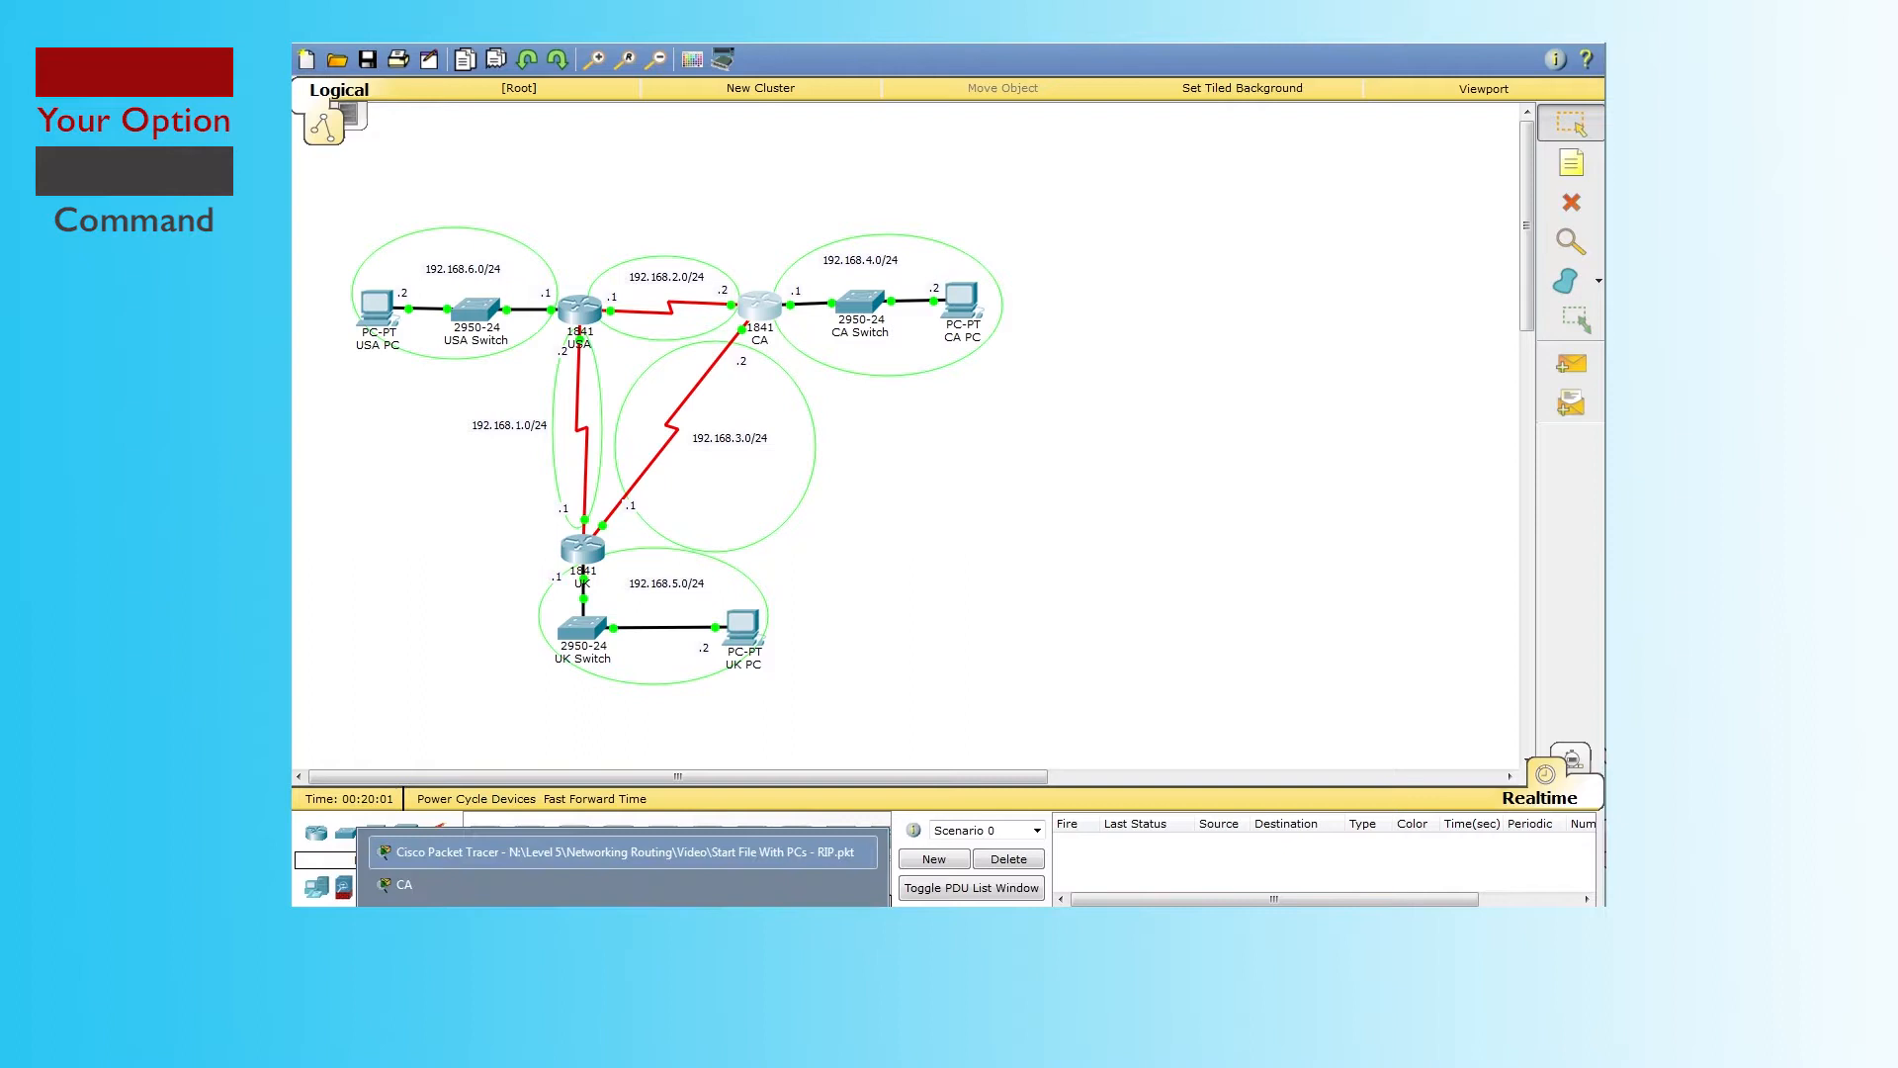
left_click(651, 882)
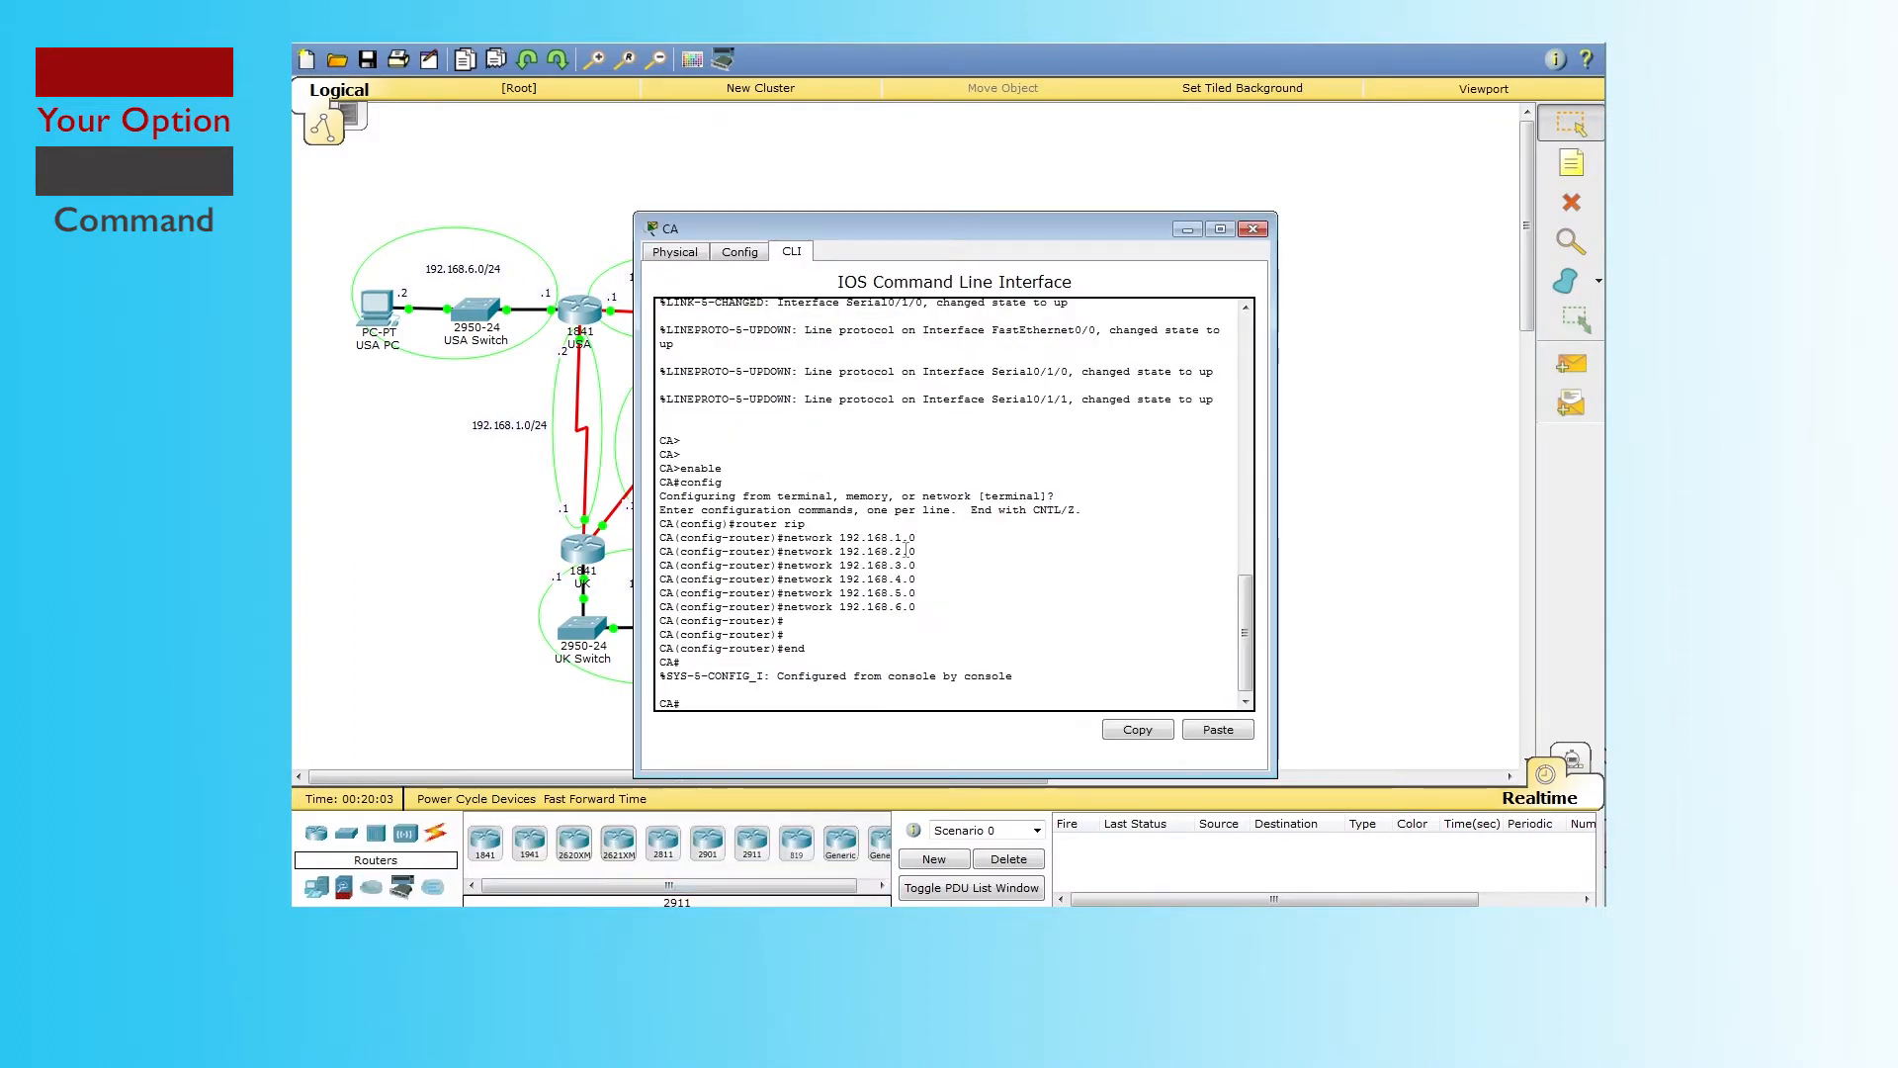
type("s")
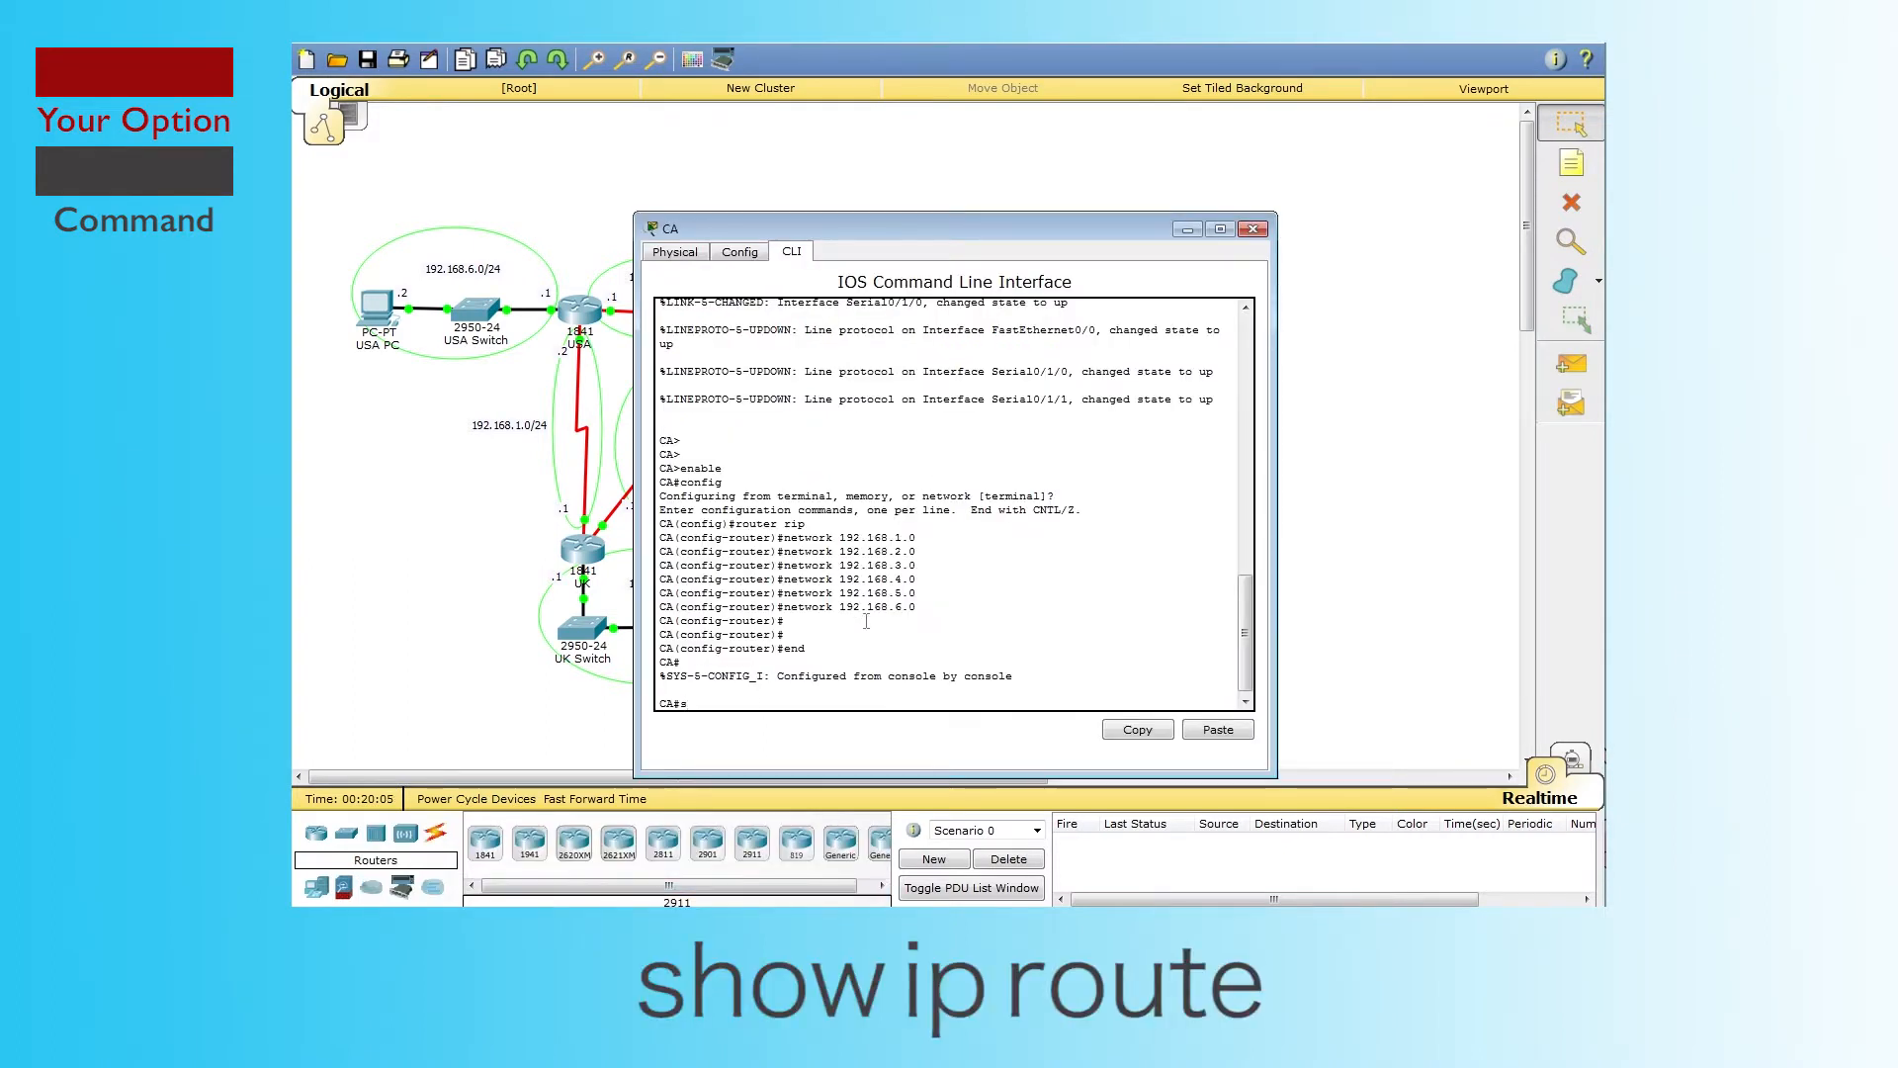
type("how ip ")
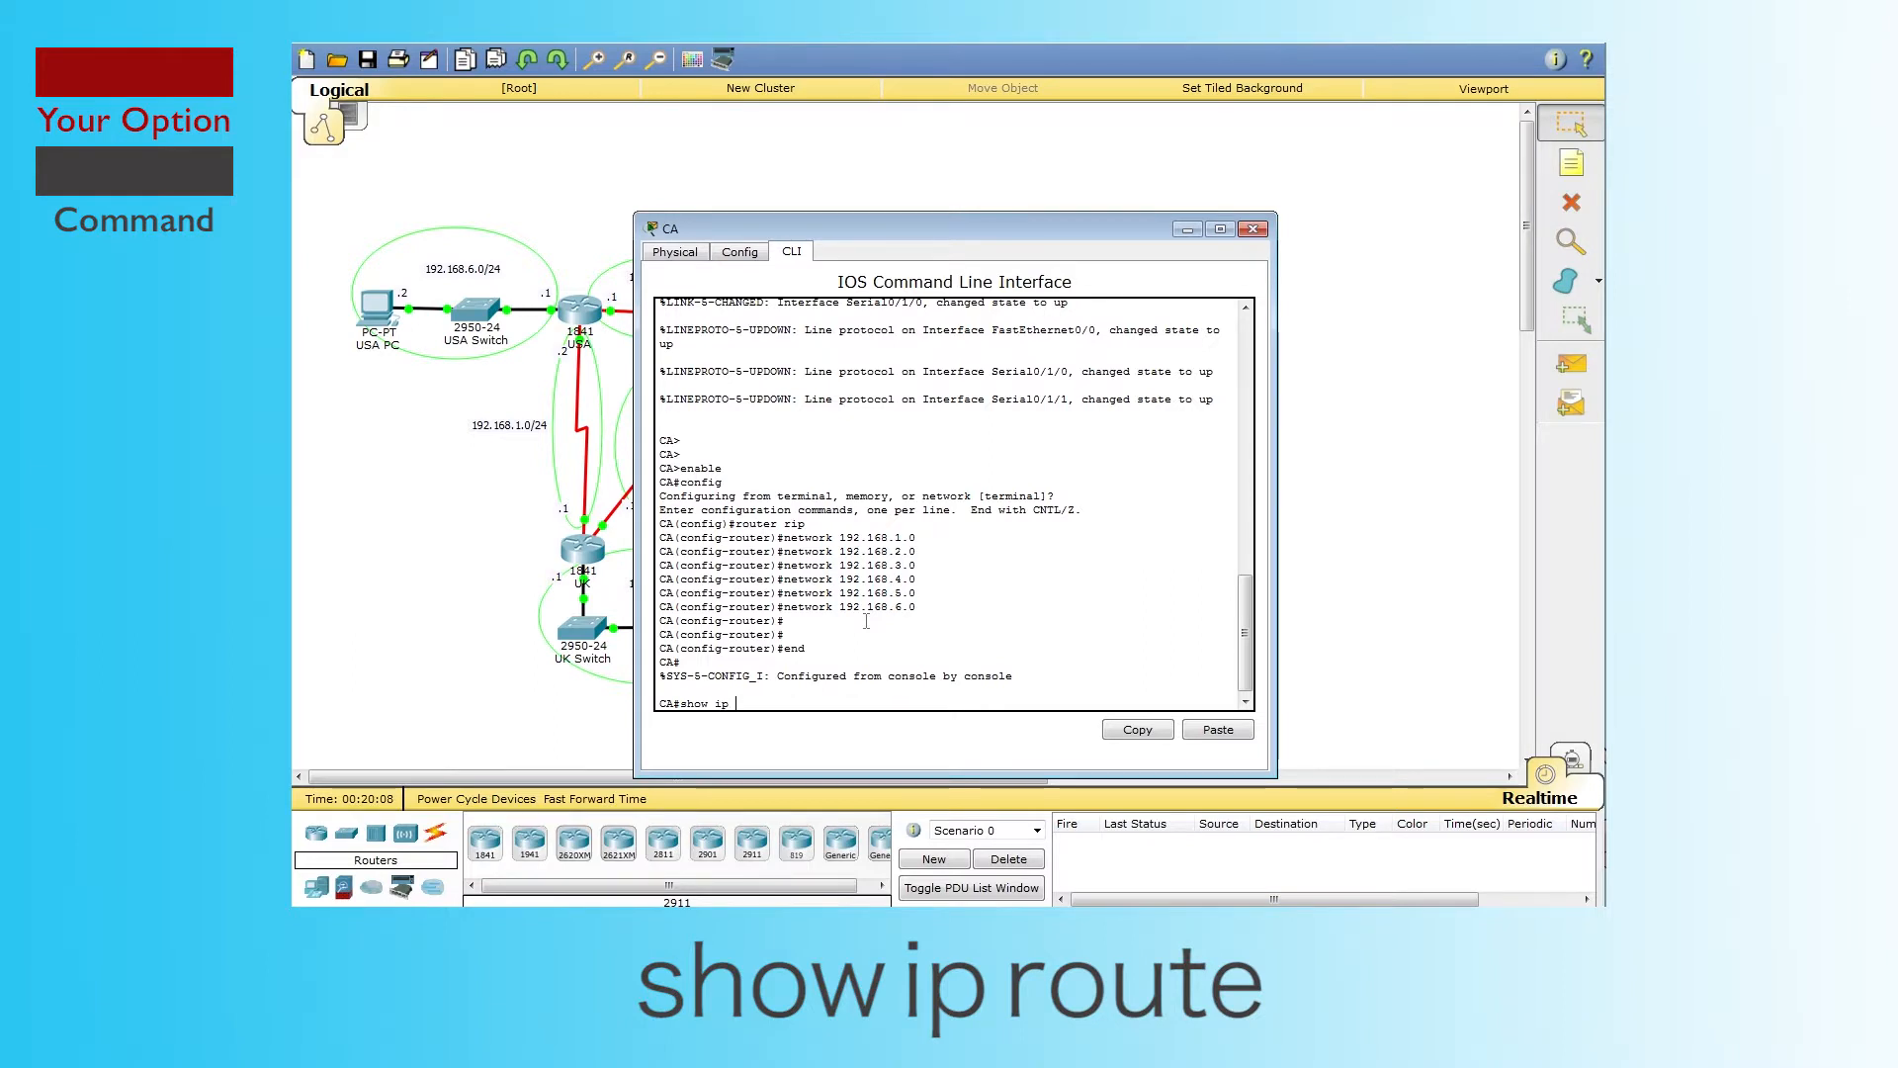
type("route")
key("Return")
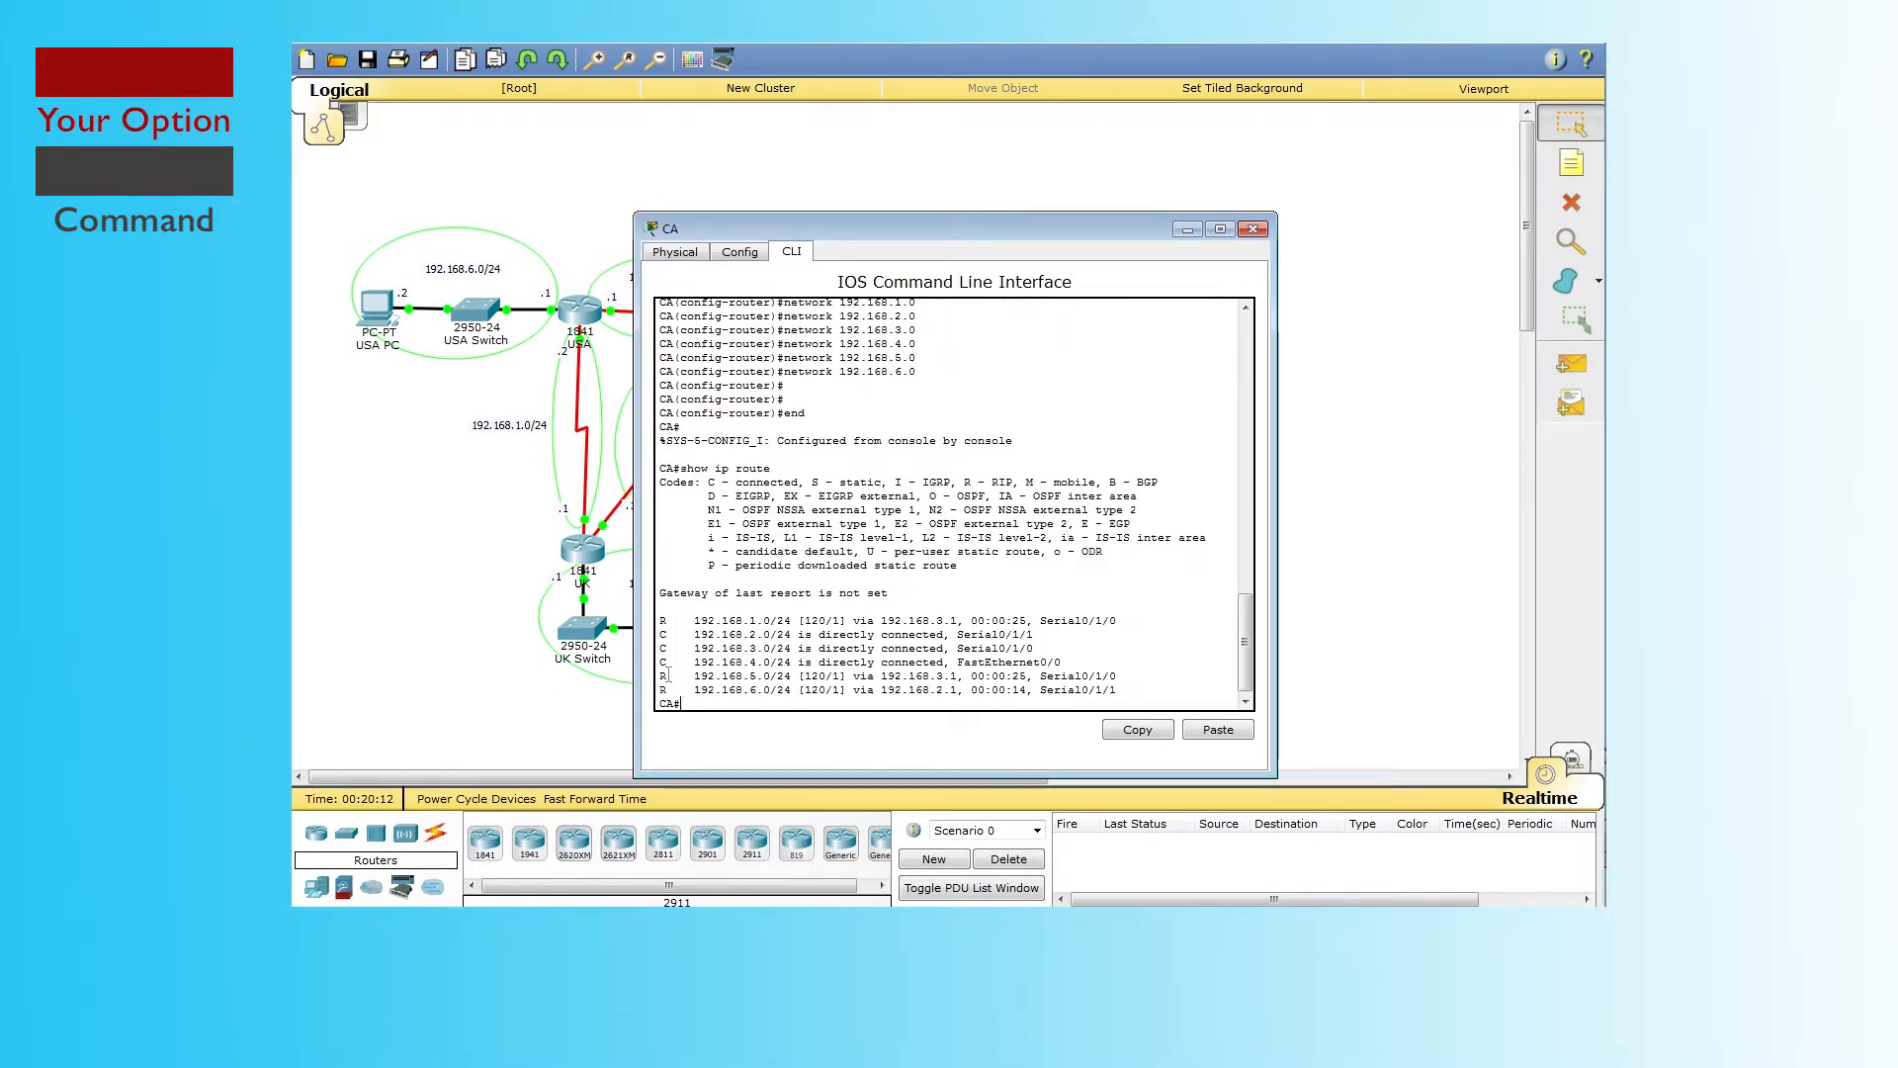
left_click_drag(1056, 213, 1172, 132)
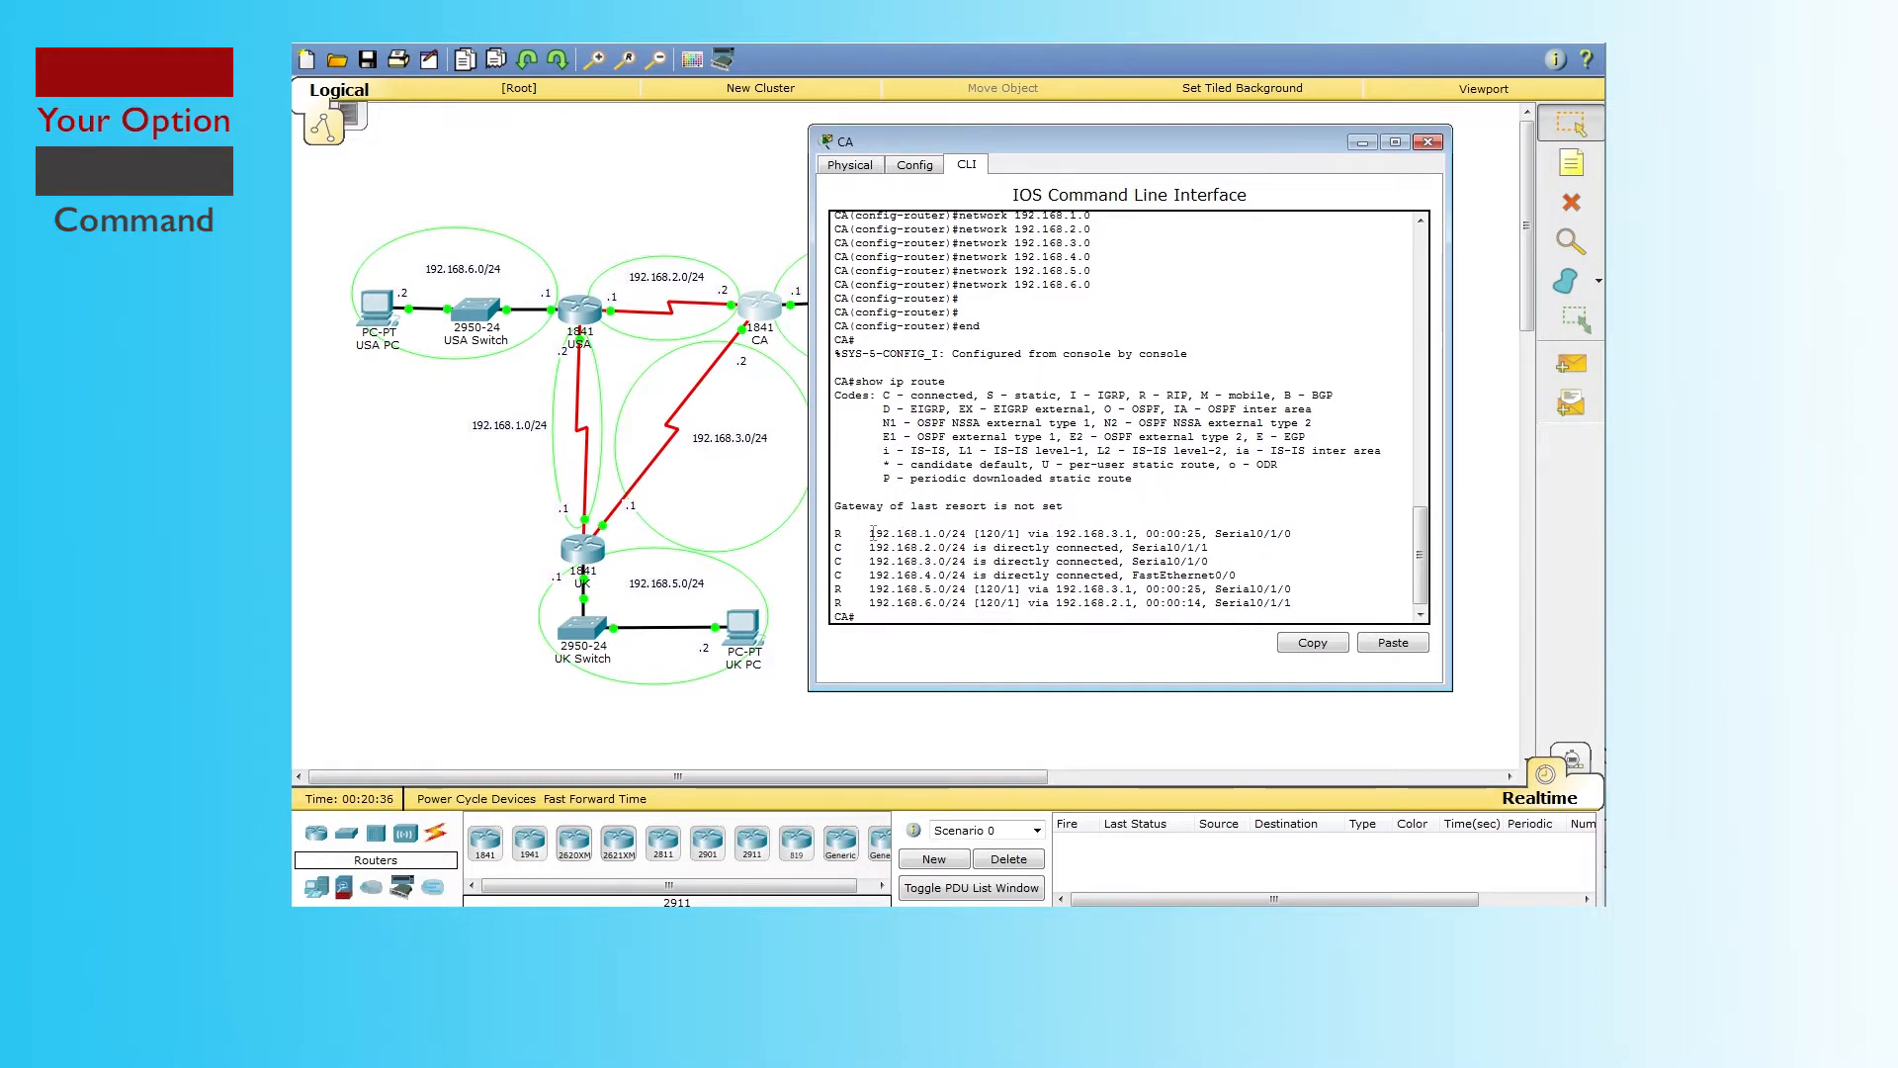
Step: Highlight the route entries for 192.168.1.0, 192.168.2.0, 192.168.5.0 and 192.168.6.0
left_click_drag(870, 533, 960, 534)
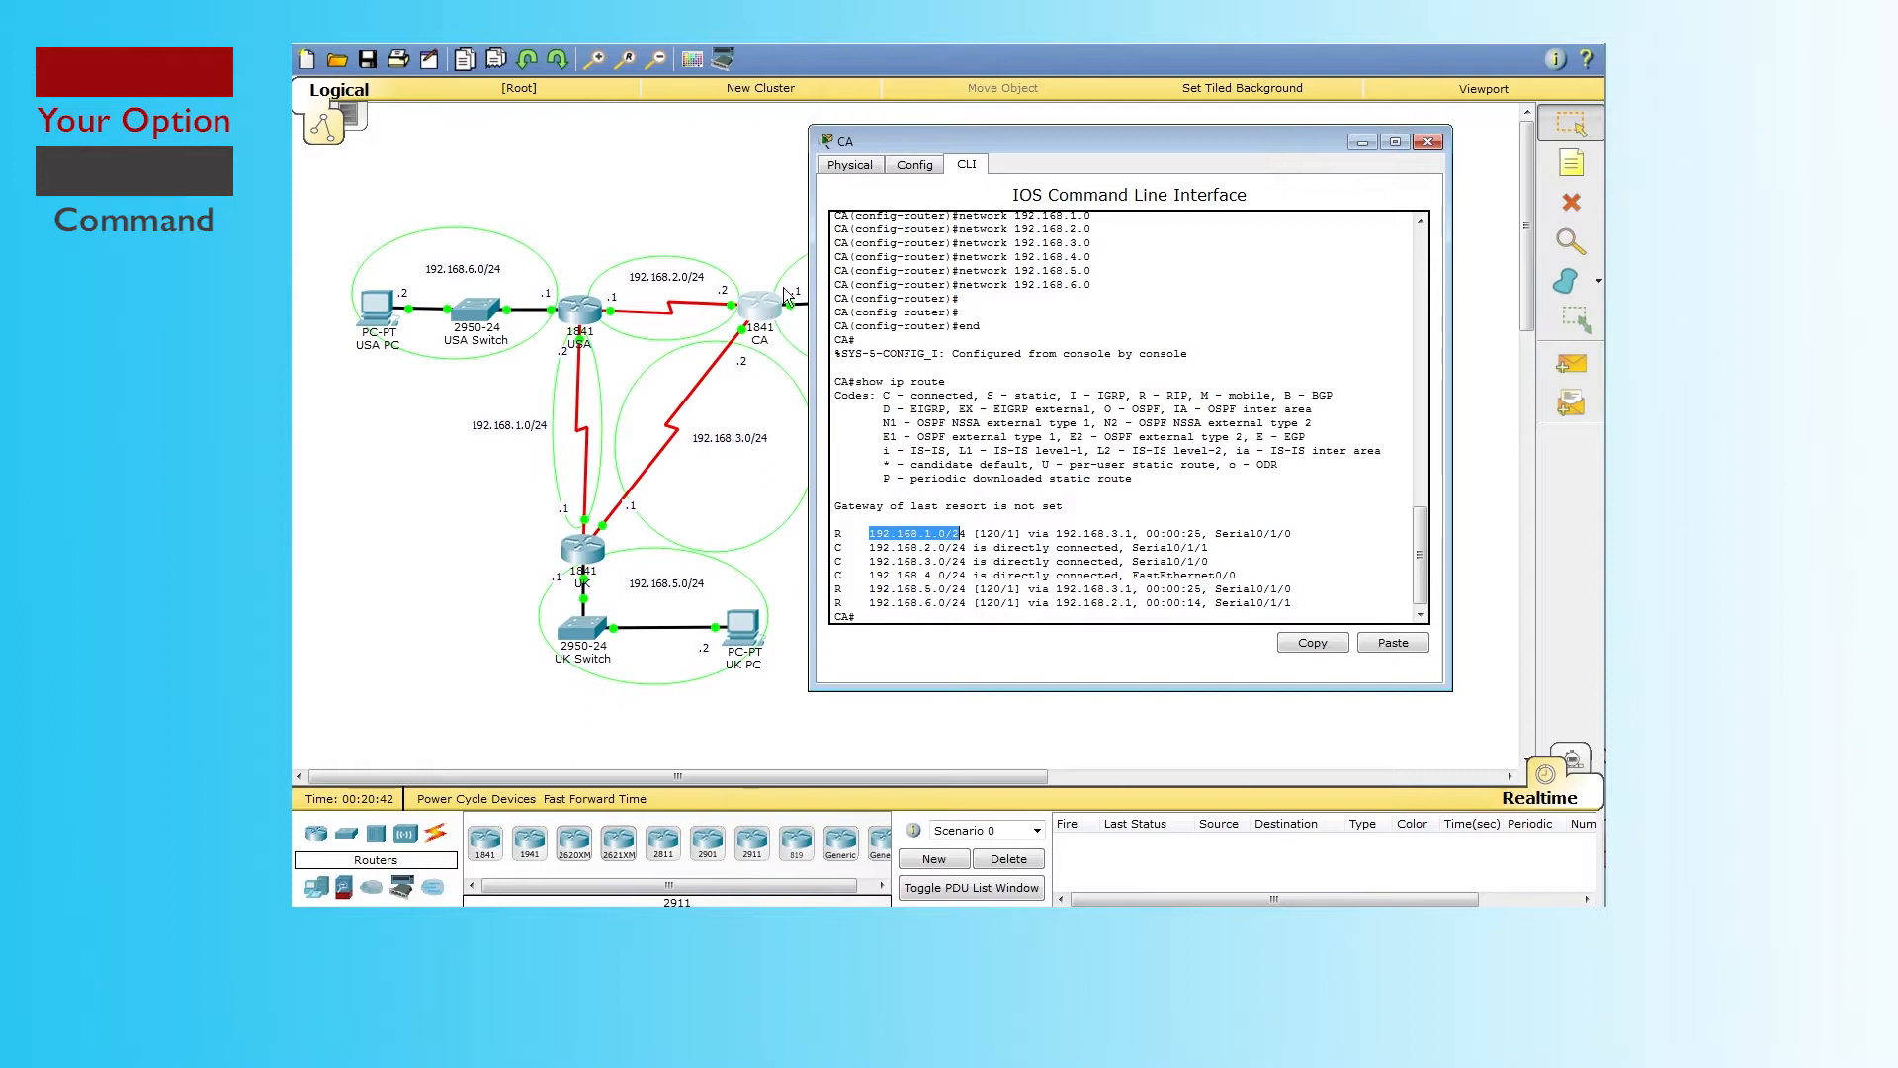
left_click_drag(861, 549, 947, 551)
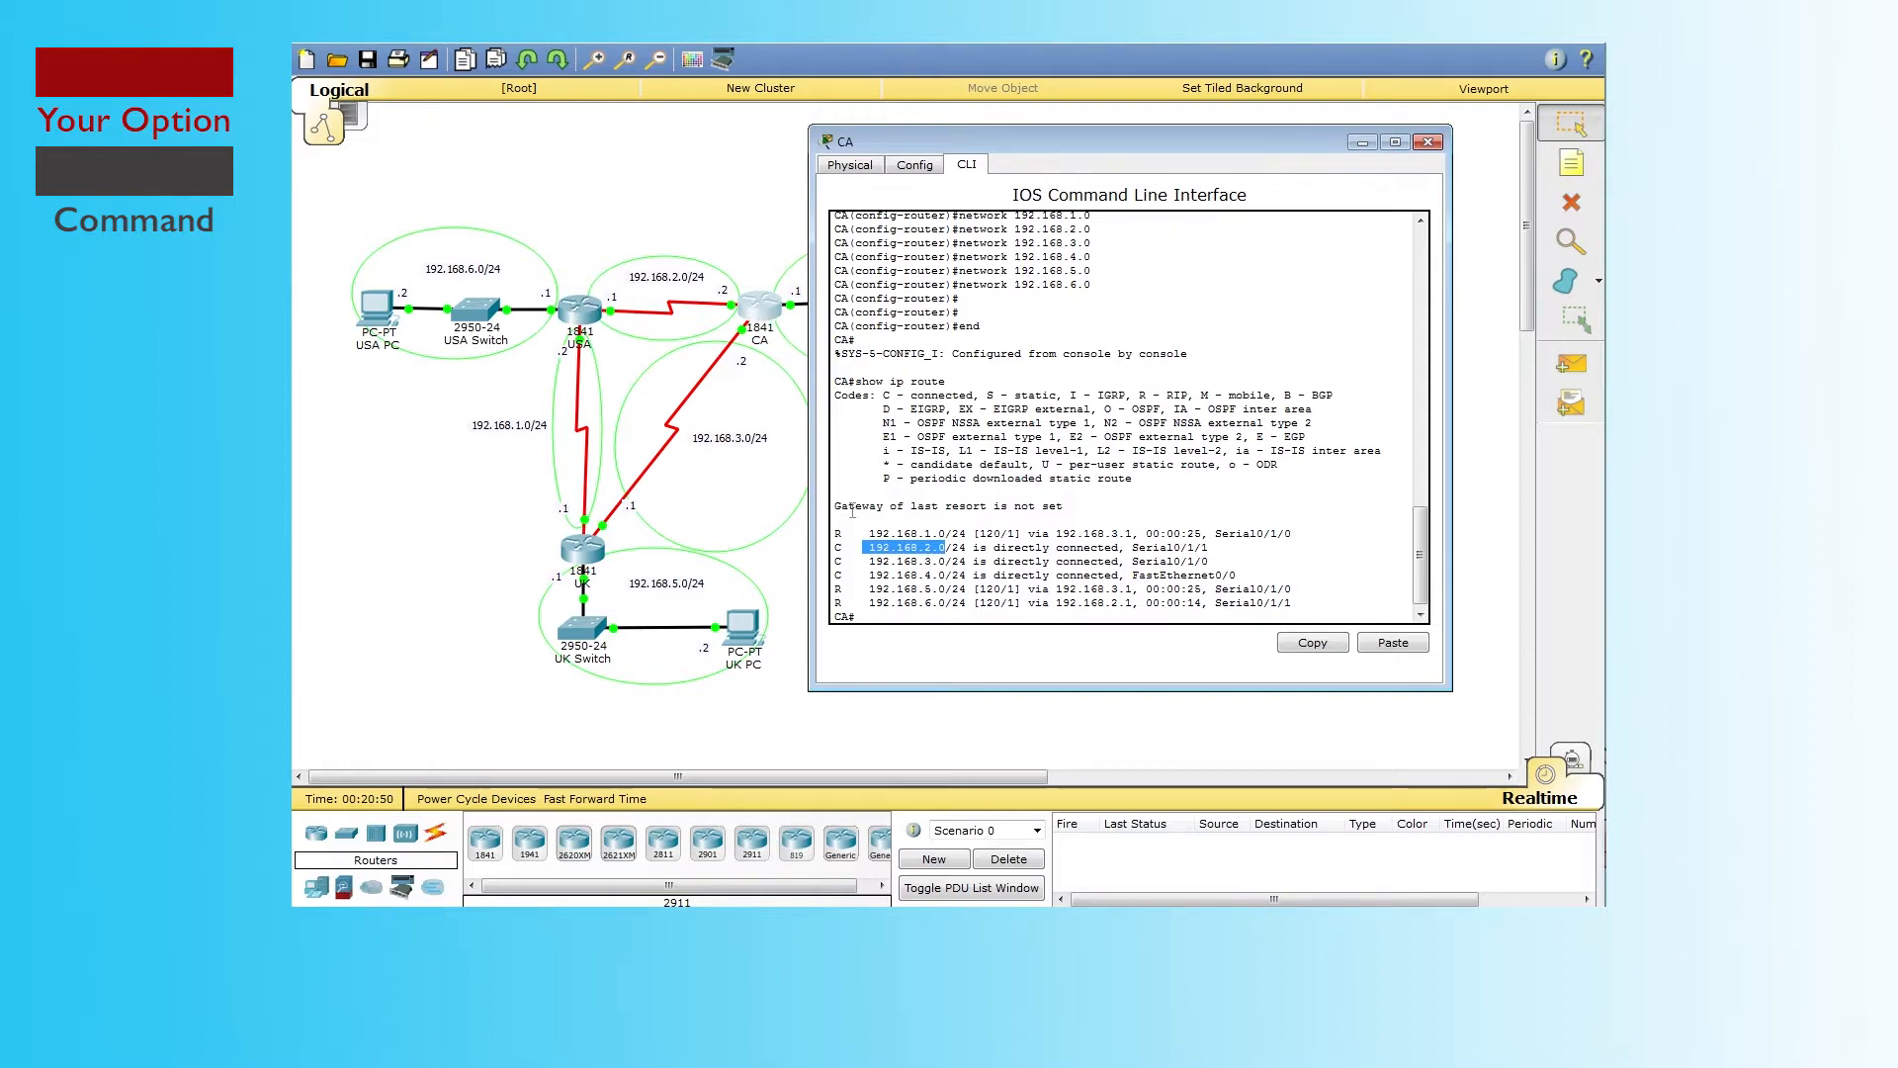
left_click_drag(869, 590, 947, 589)
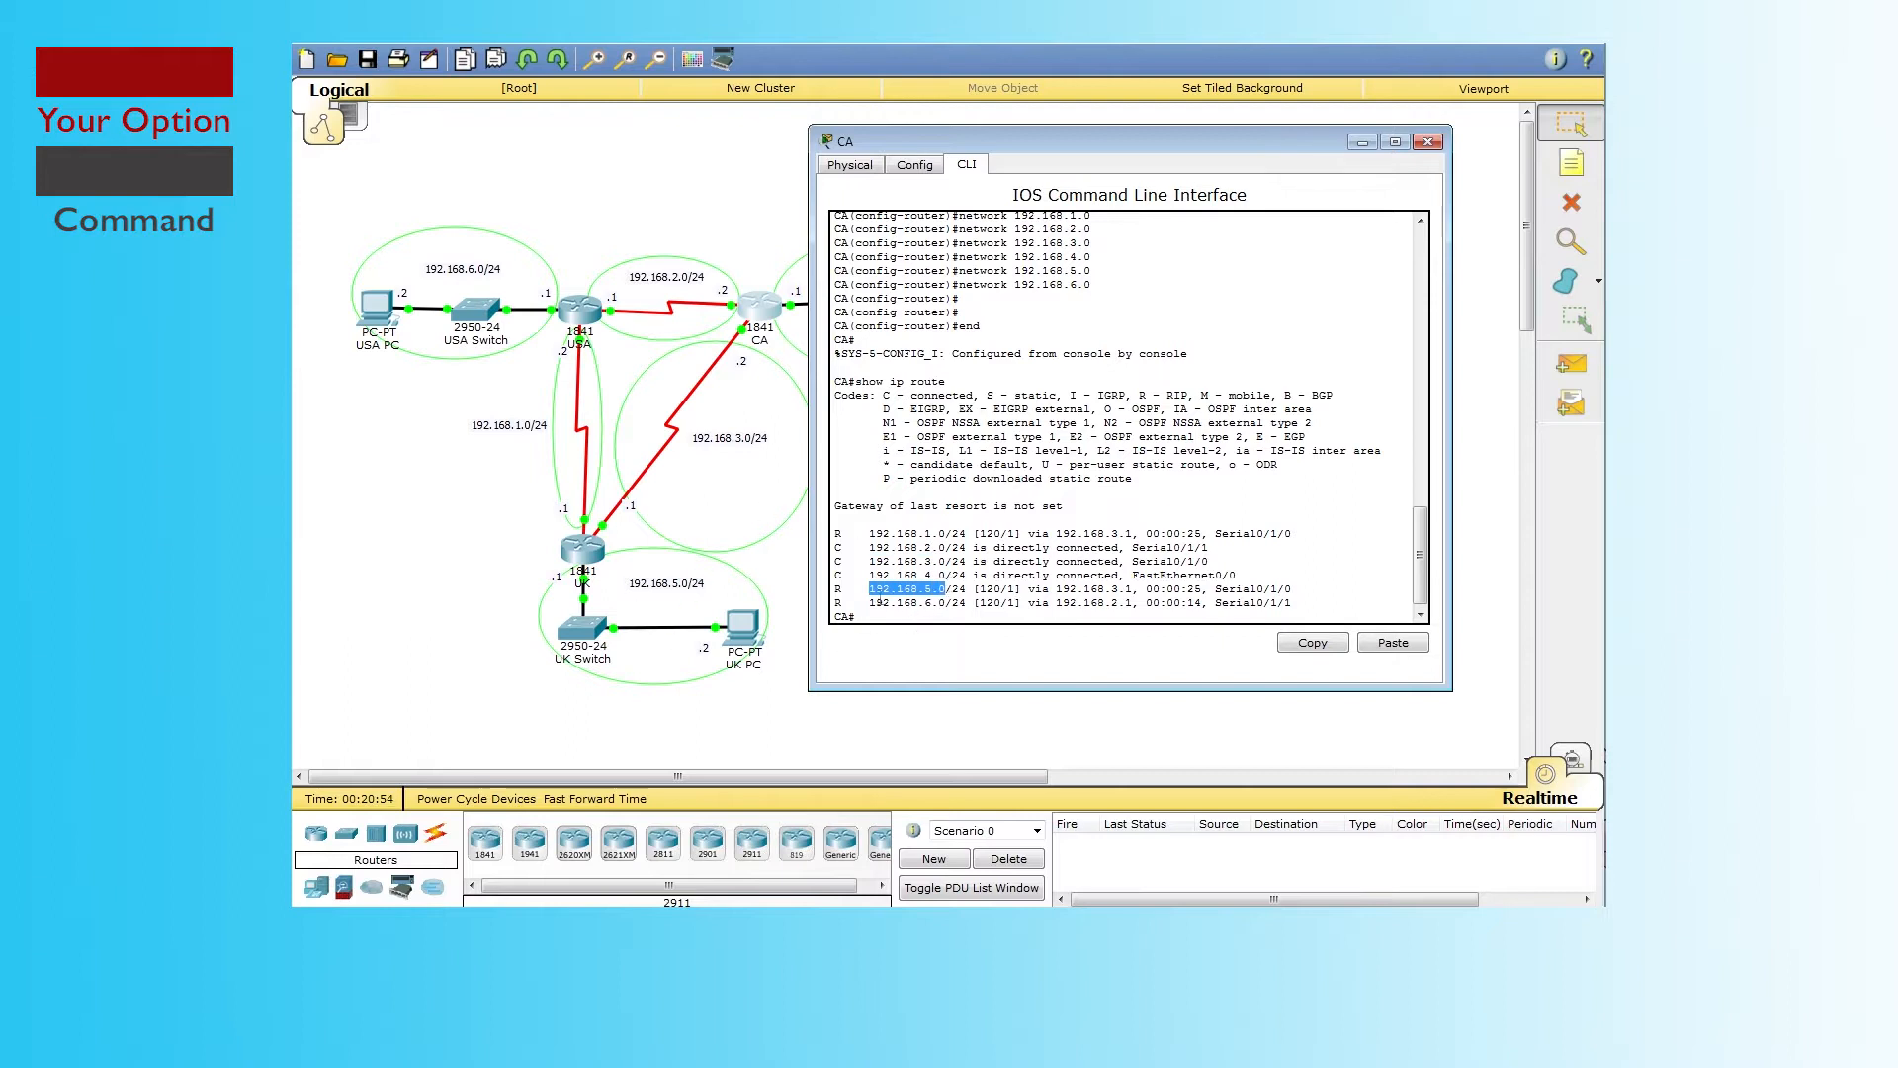
left_click_drag(862, 603, 959, 603)
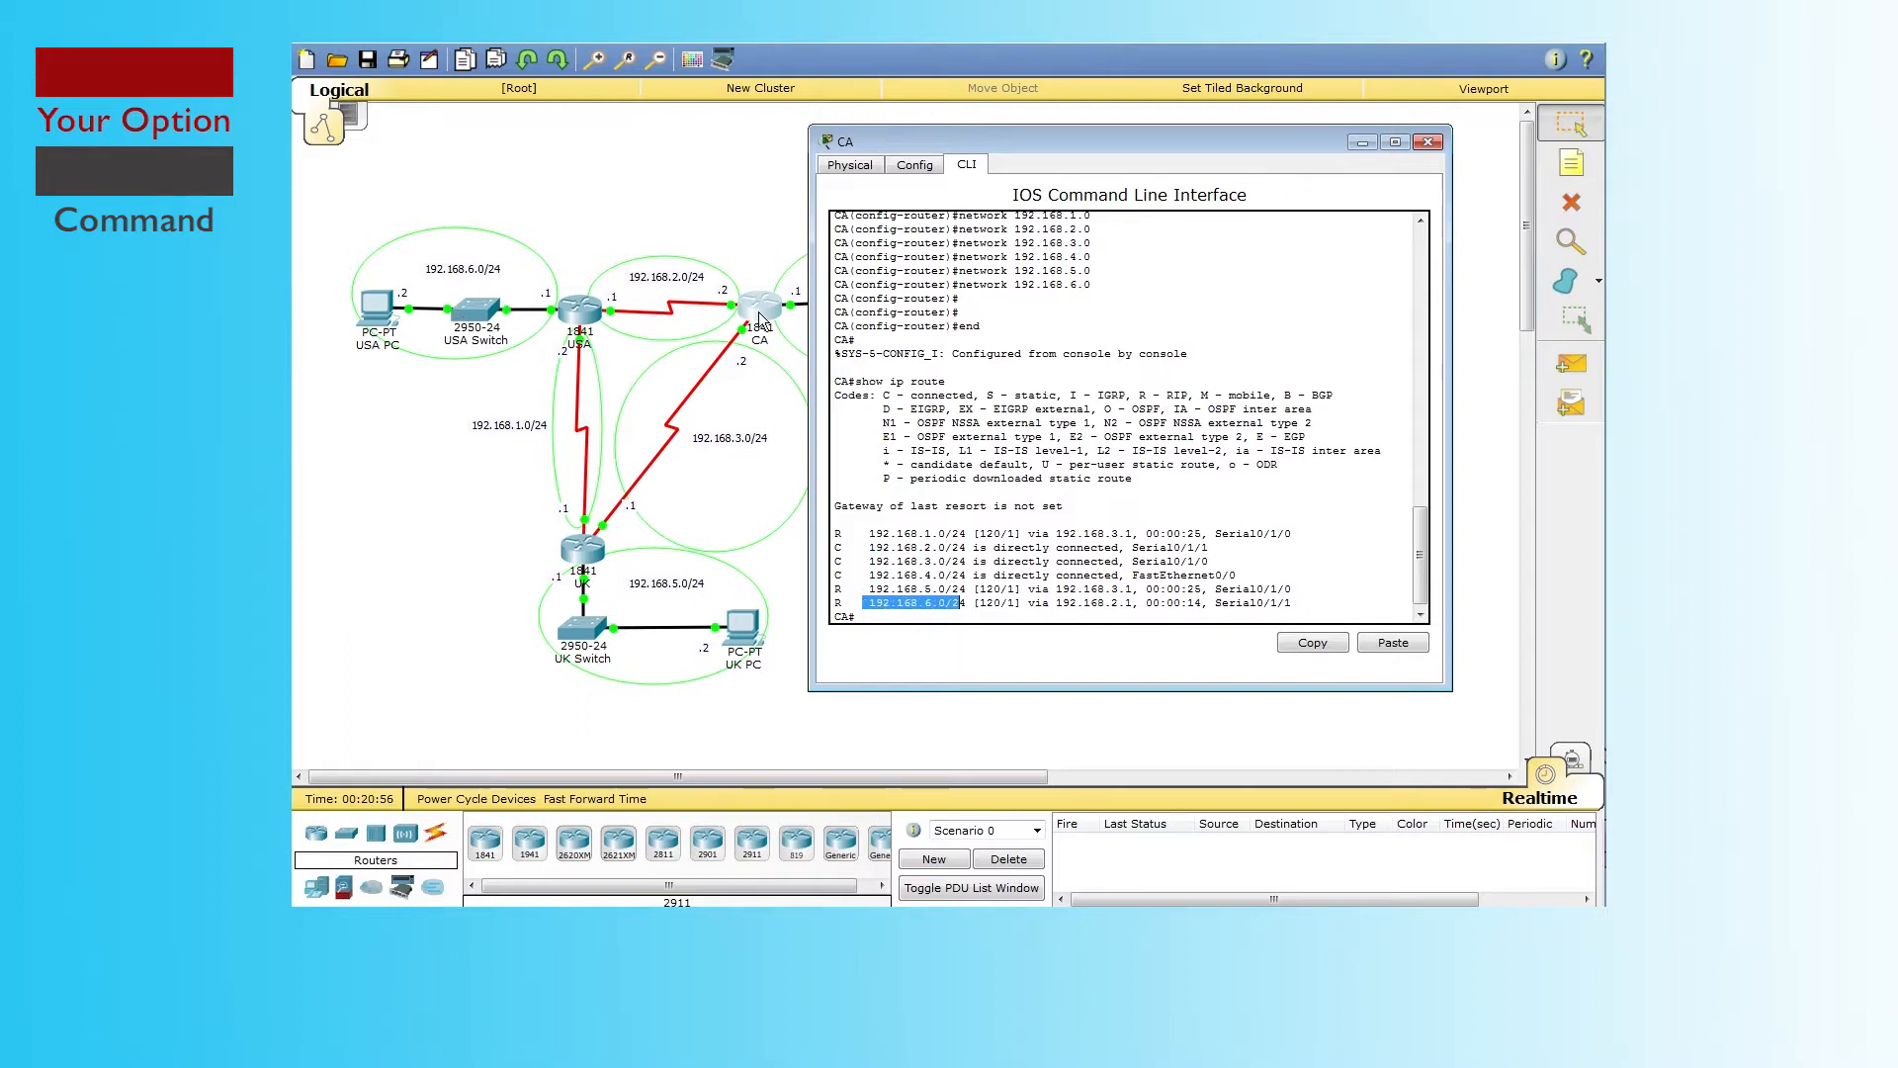
Step: Close the CA terminal and add a simple PDU from CA PC to USA PC
left_click(1433, 144)
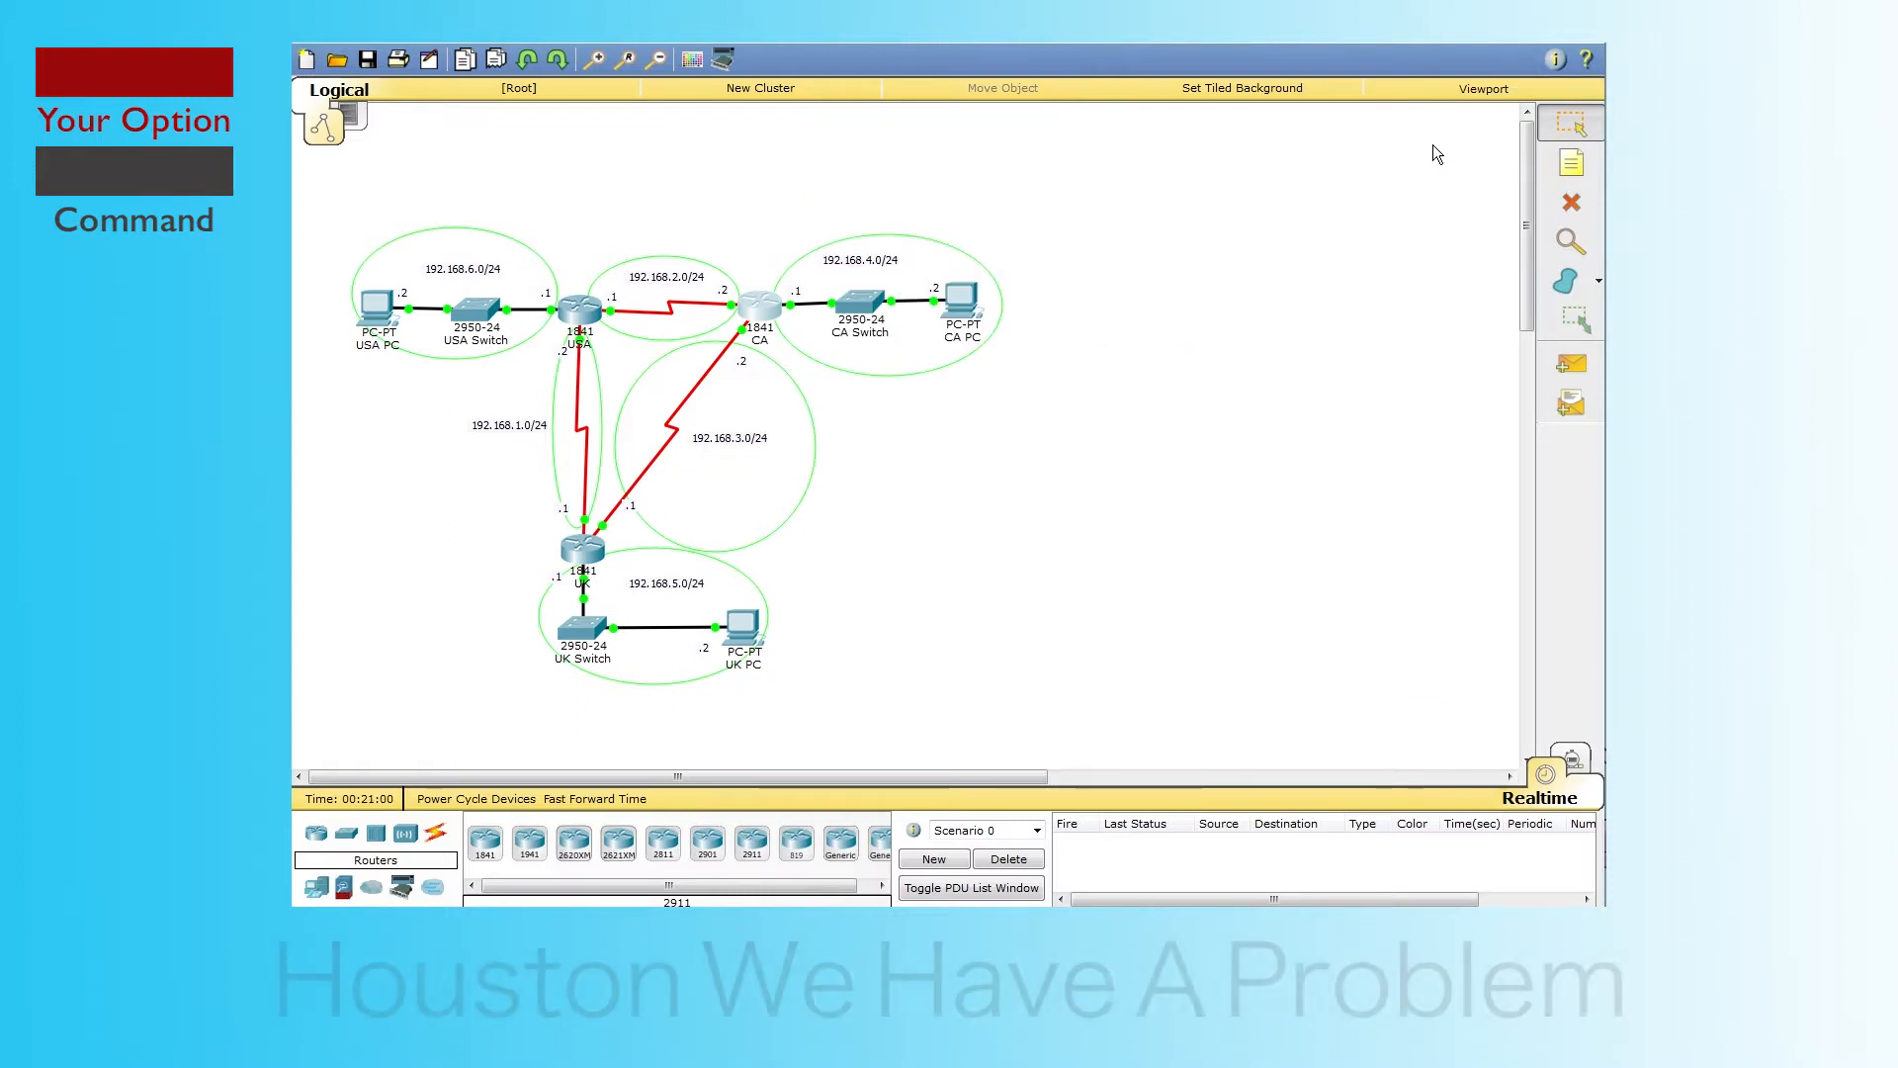
left_click(1572, 364)
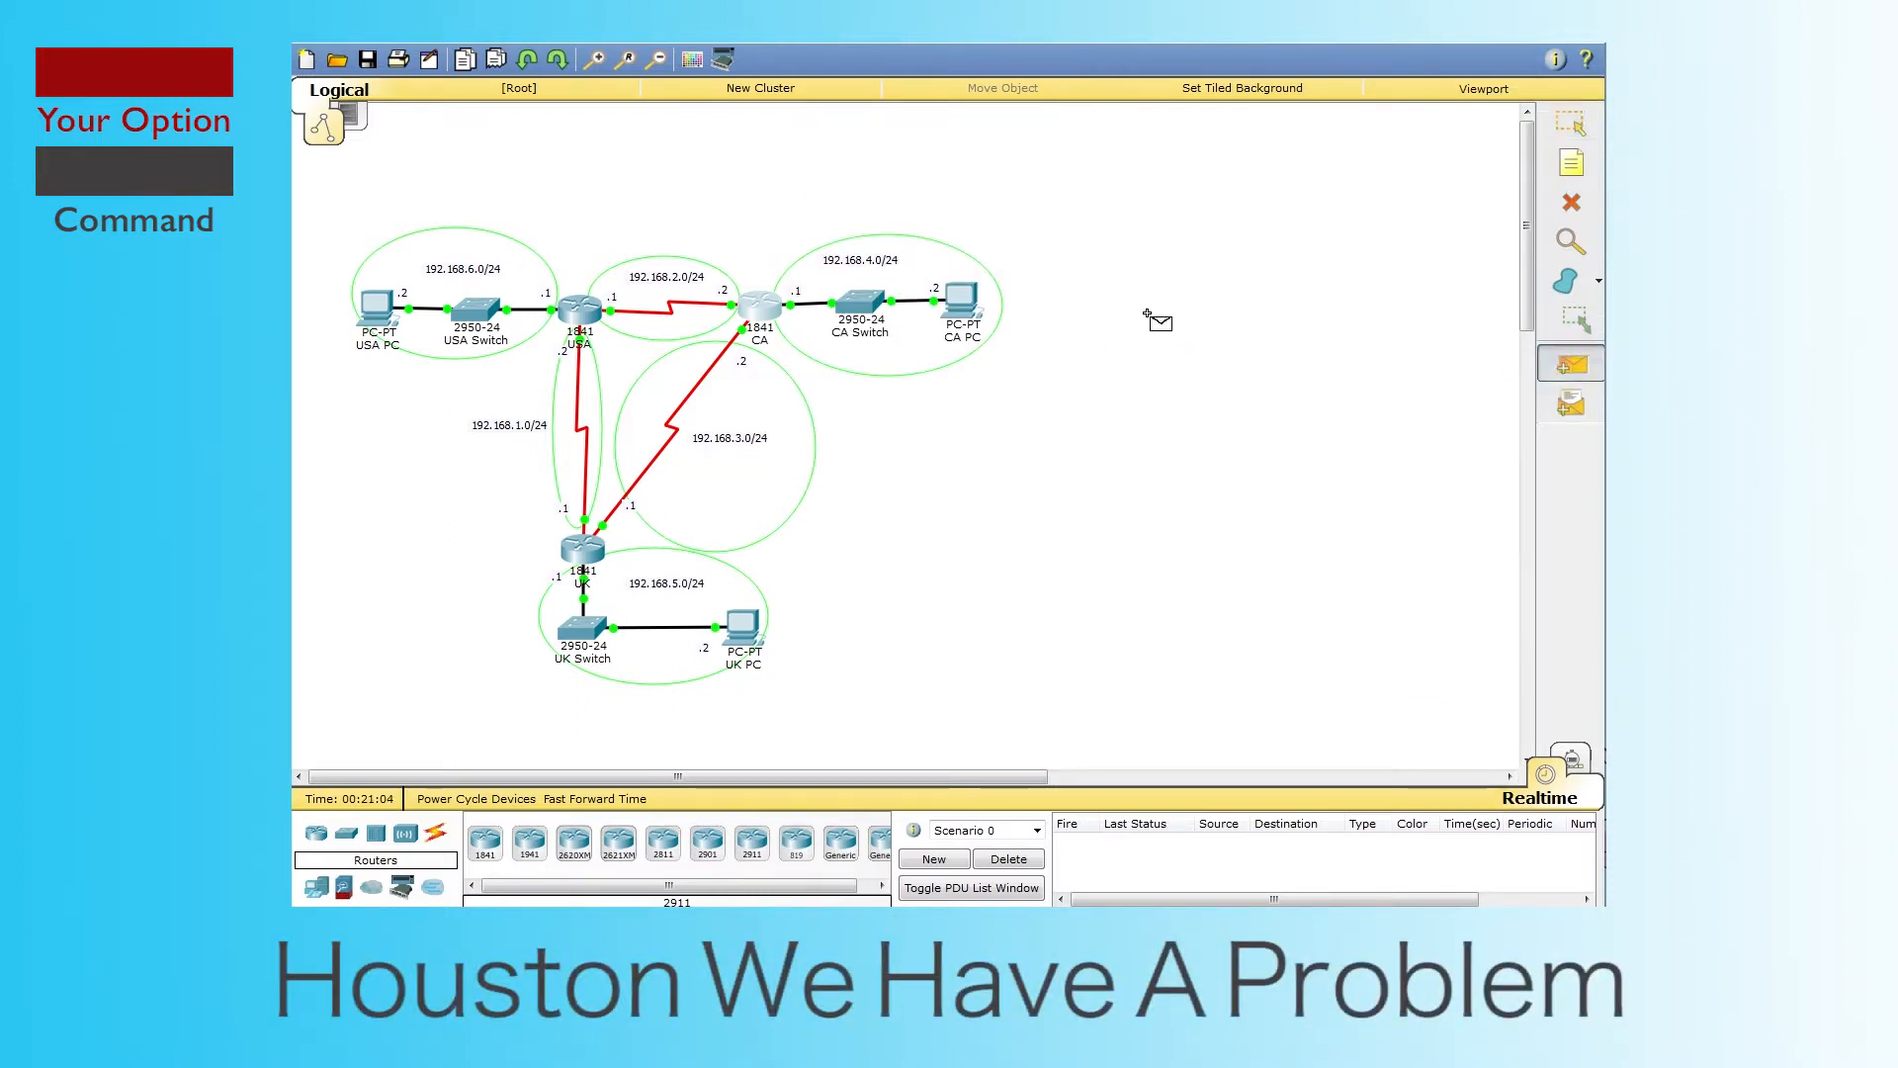
left_click(965, 312)
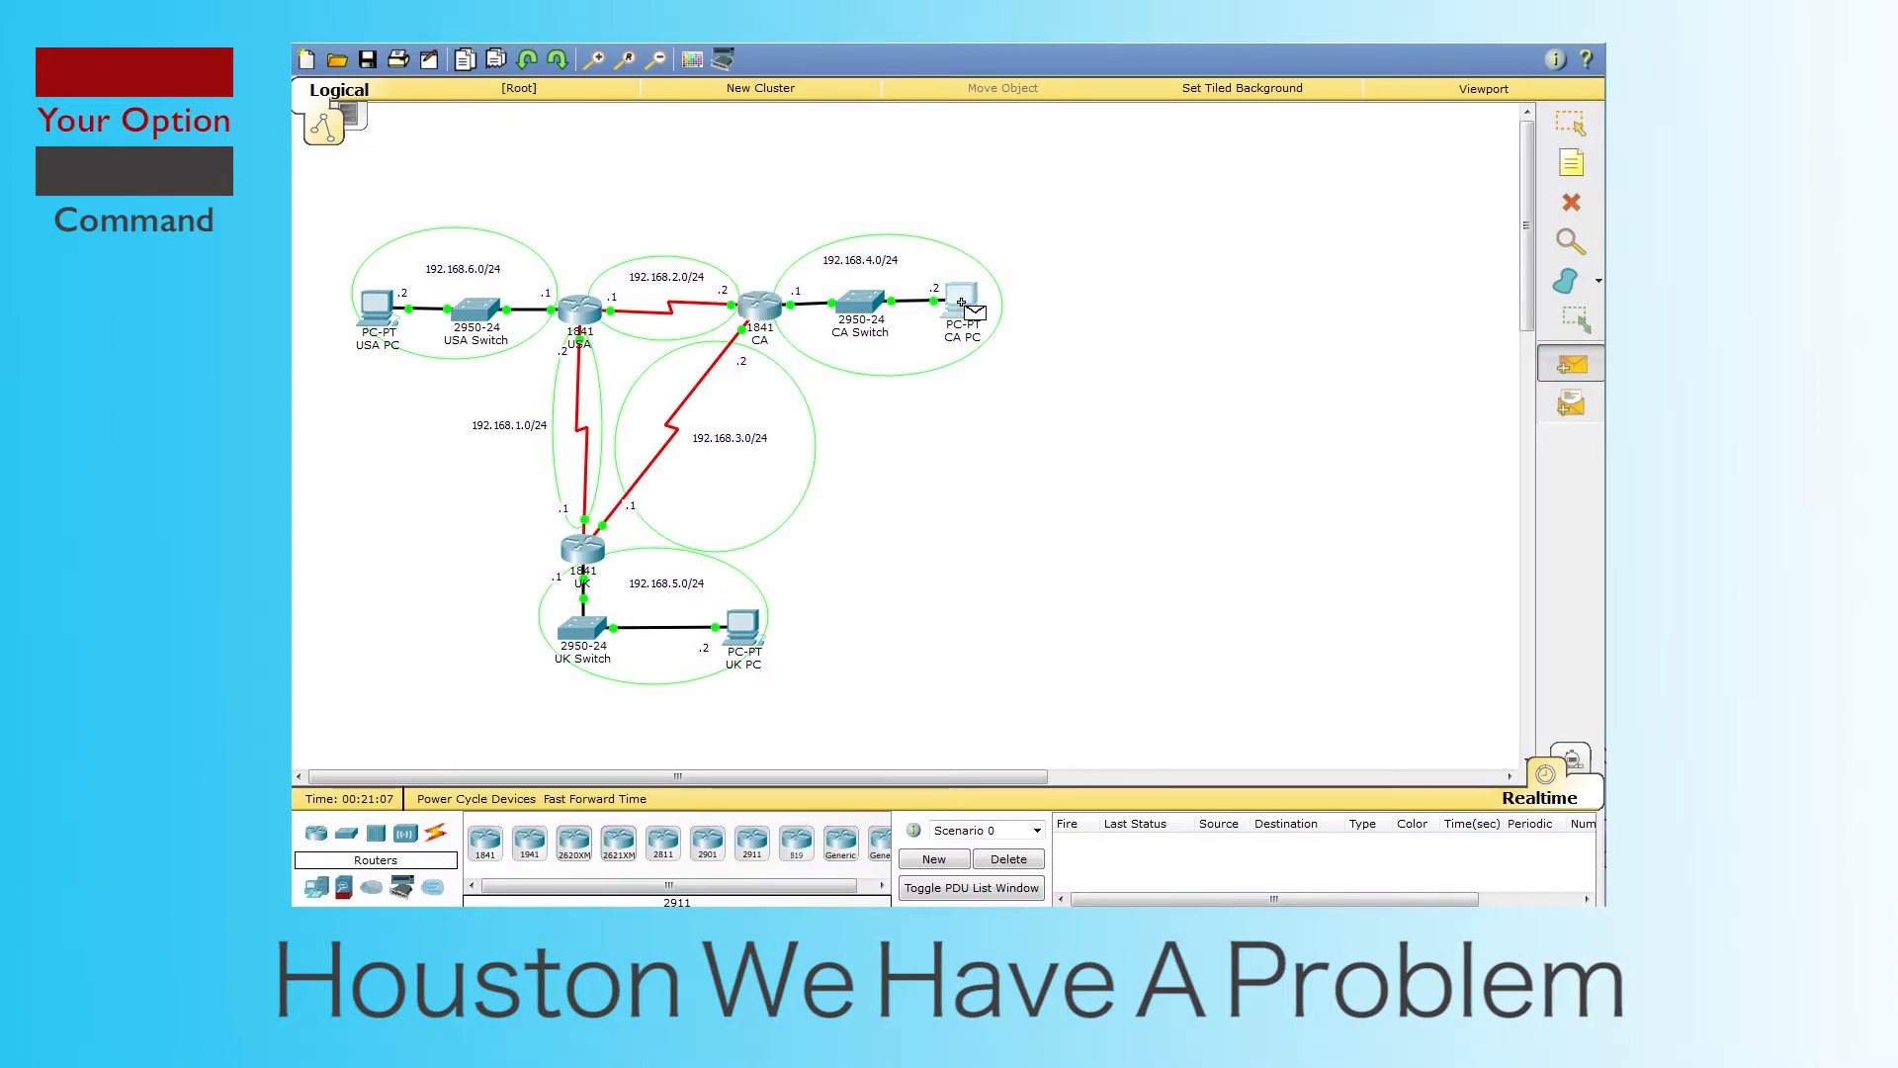
left_click(381, 308)
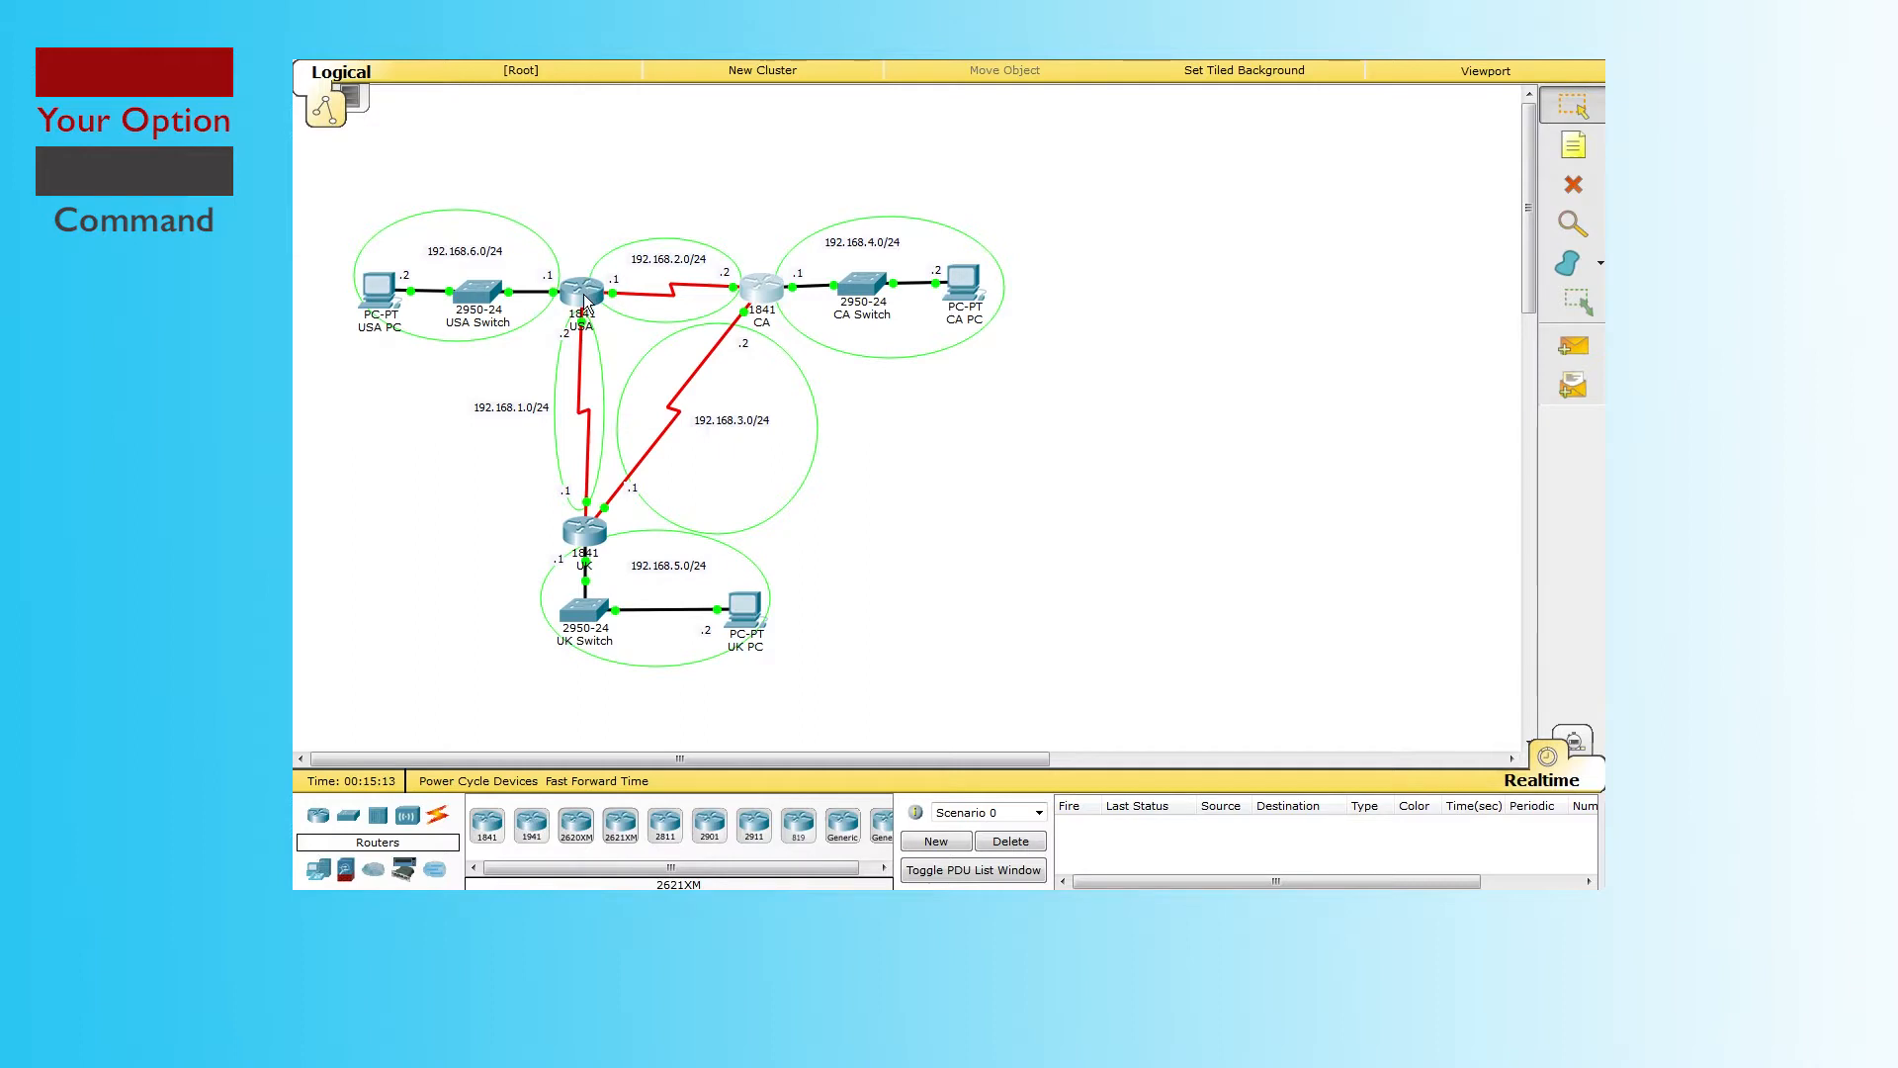
Step: Open the UK router's CLI and log in with the console and enable passwords to UK#
mouse_move(585, 300)
left_click(585, 532)
left_click_drag(863, 211, 888, 134)
left_click(821, 154)
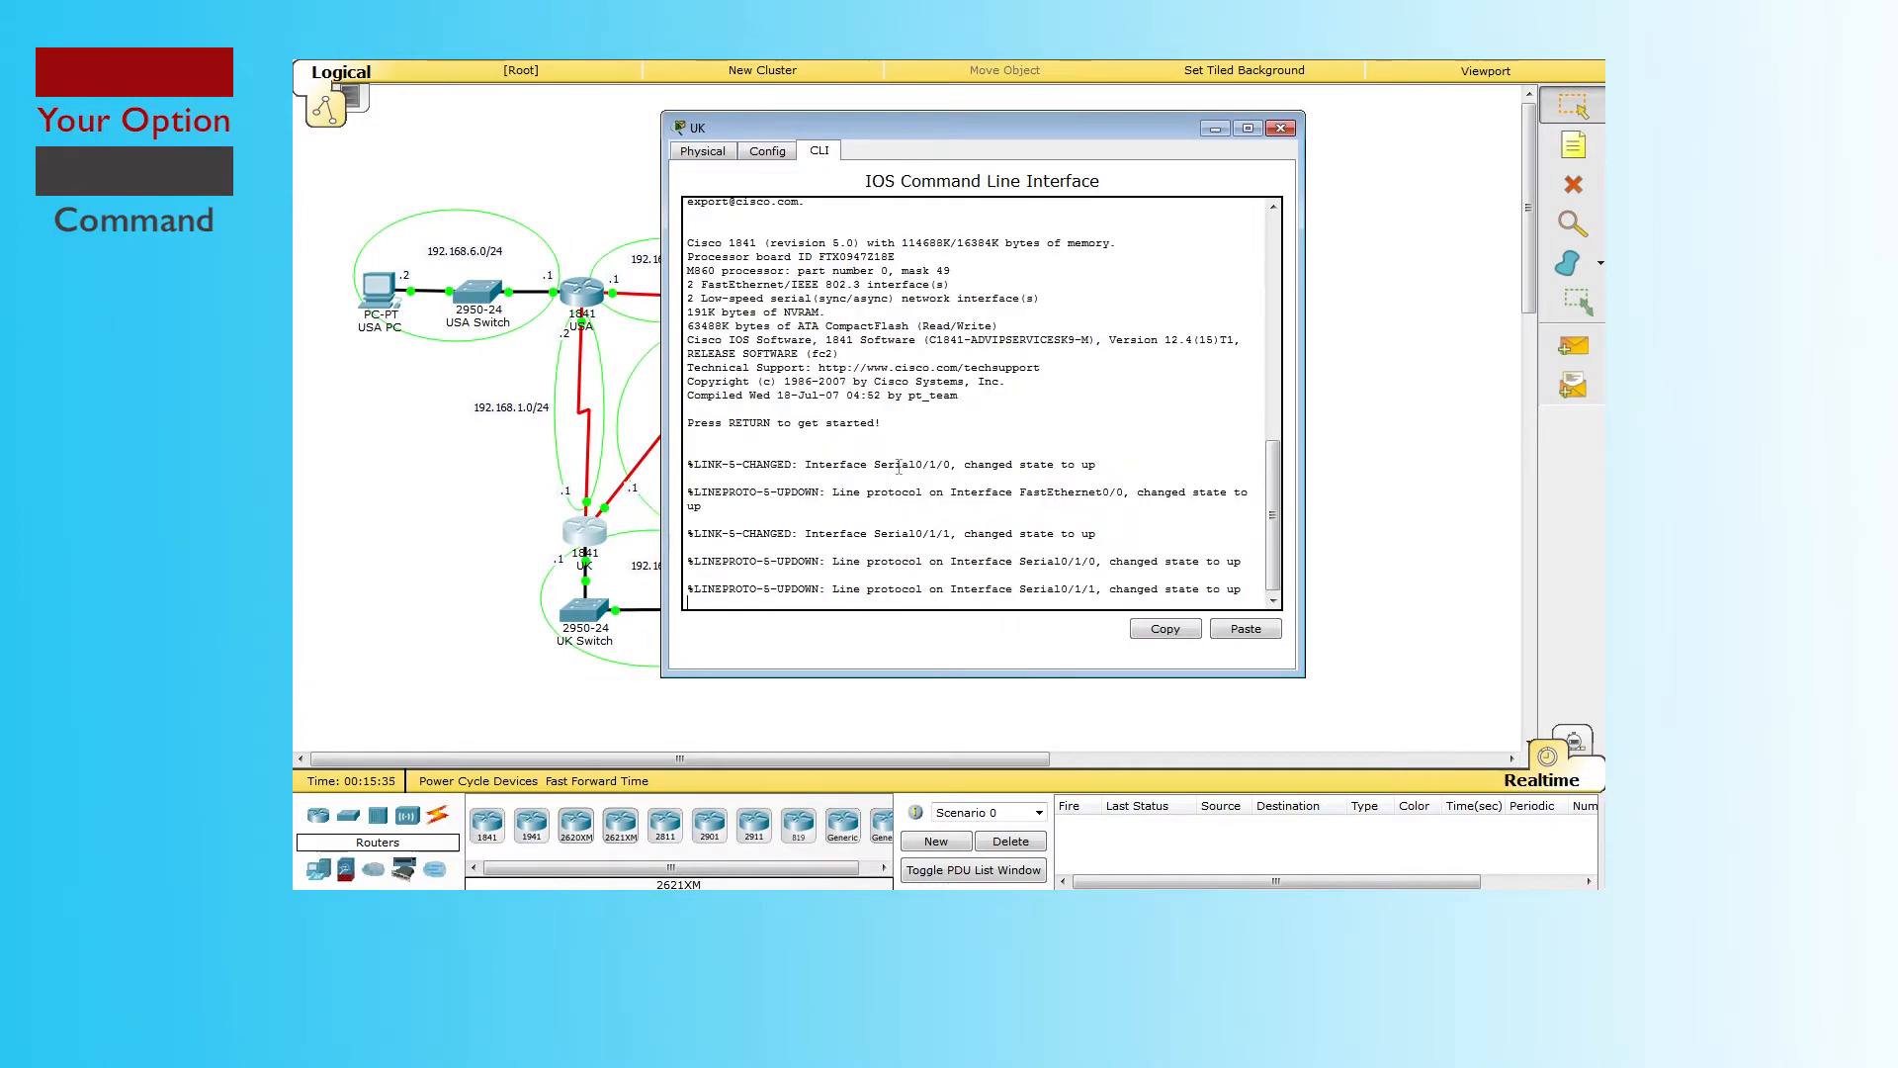
key("Return")
key("Return")
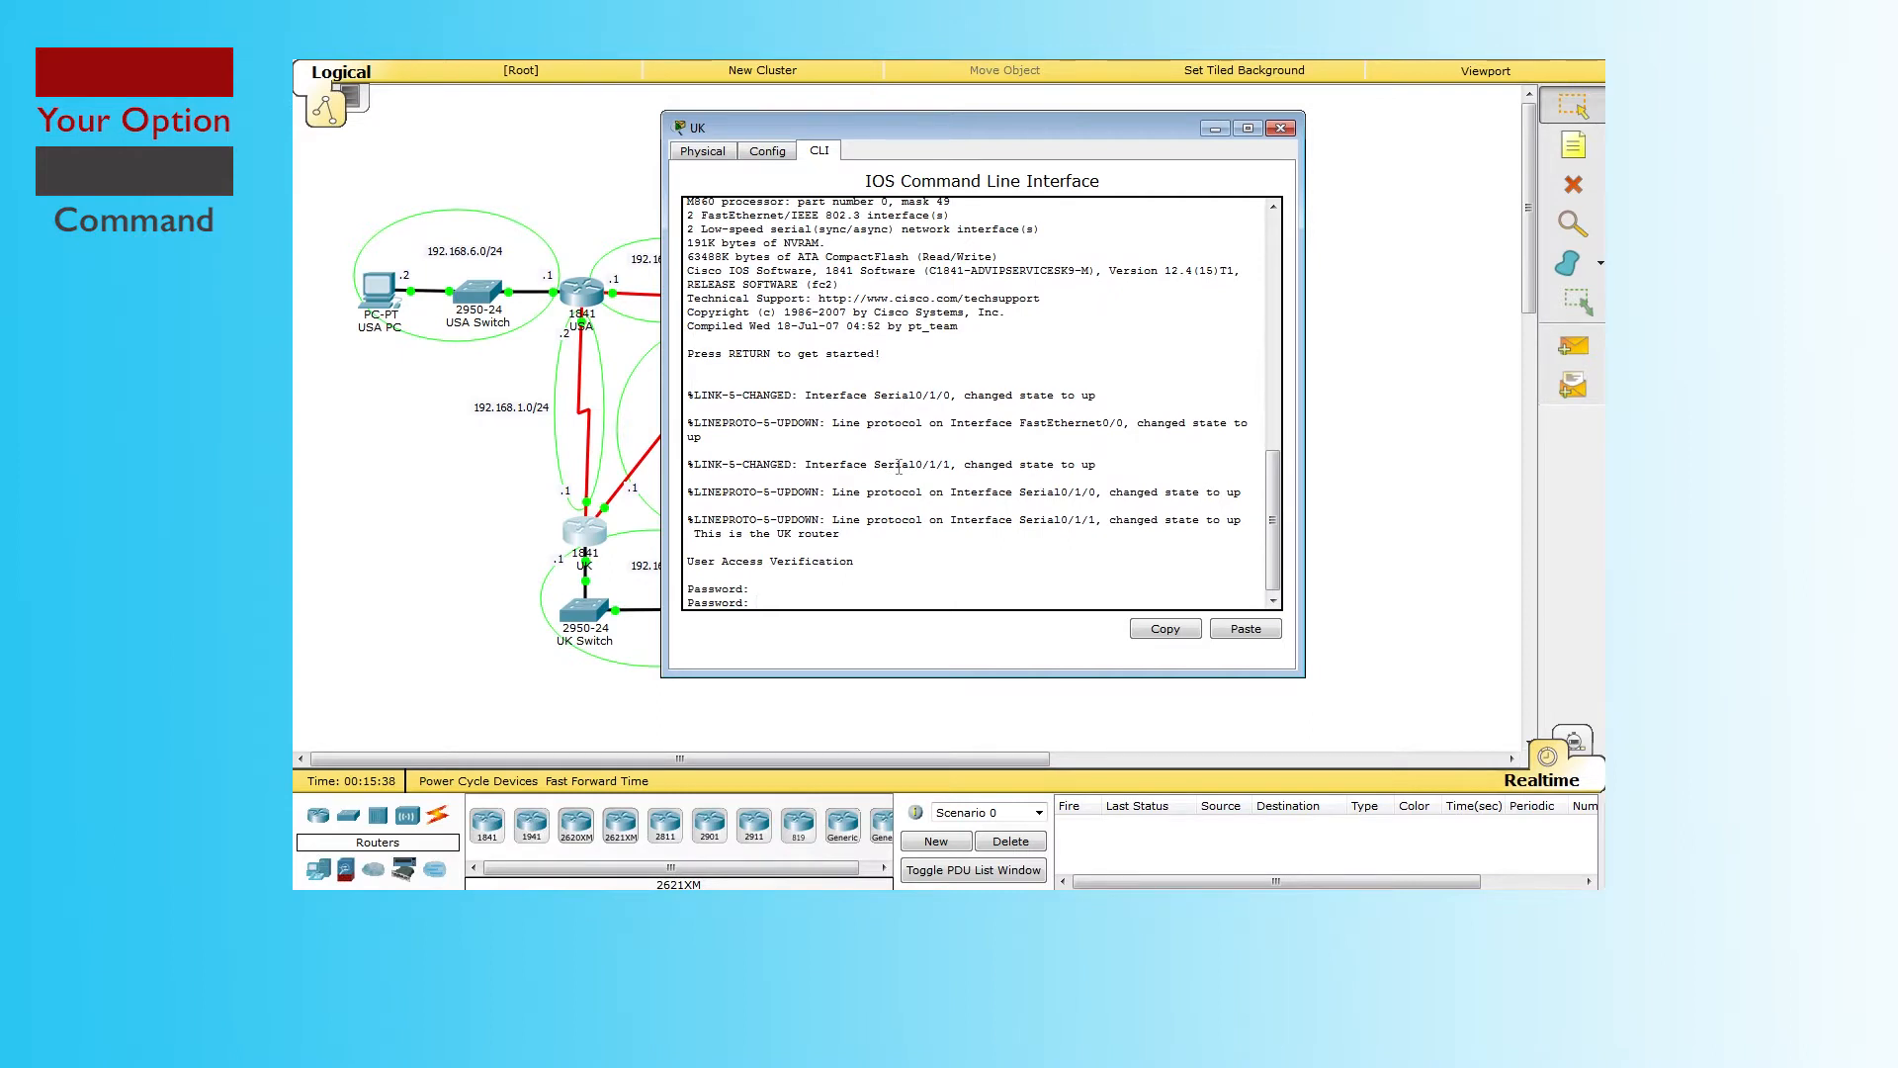
key("Return")
type("enable")
key("Return")
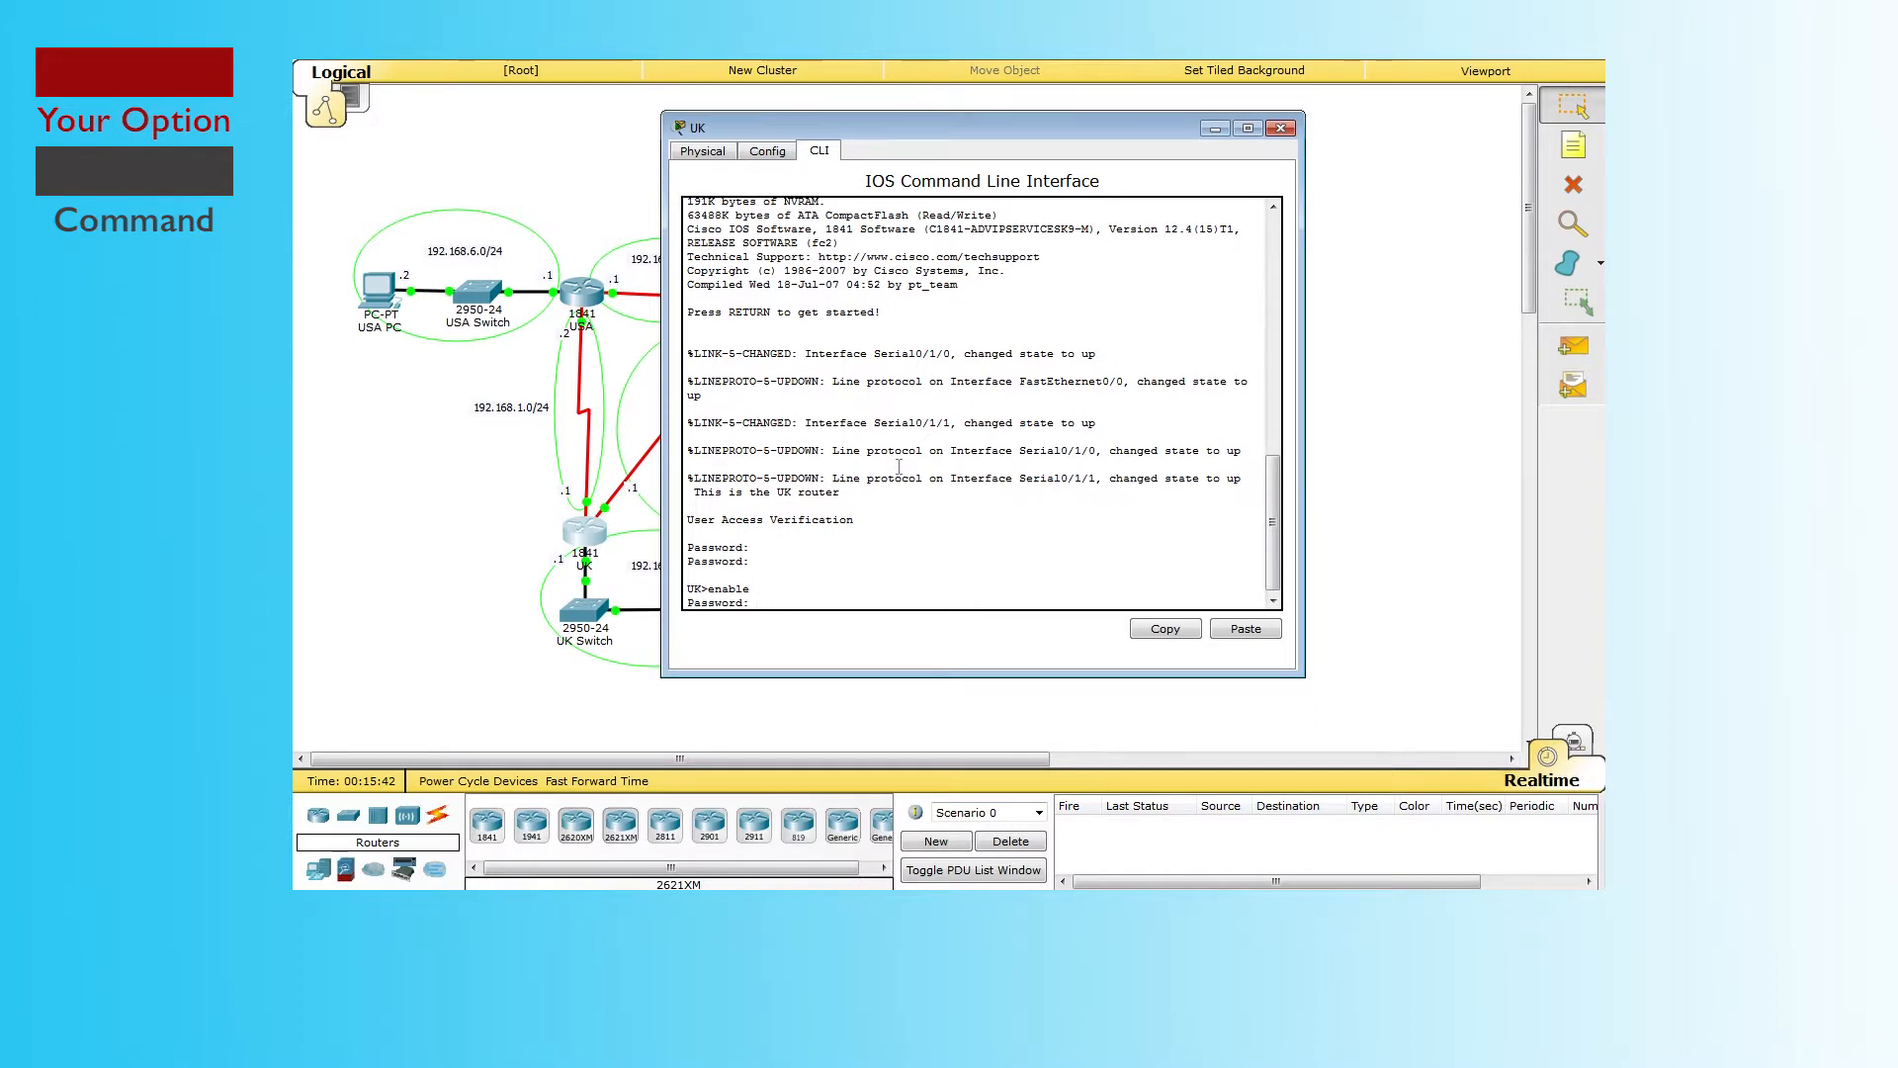
key("Return")
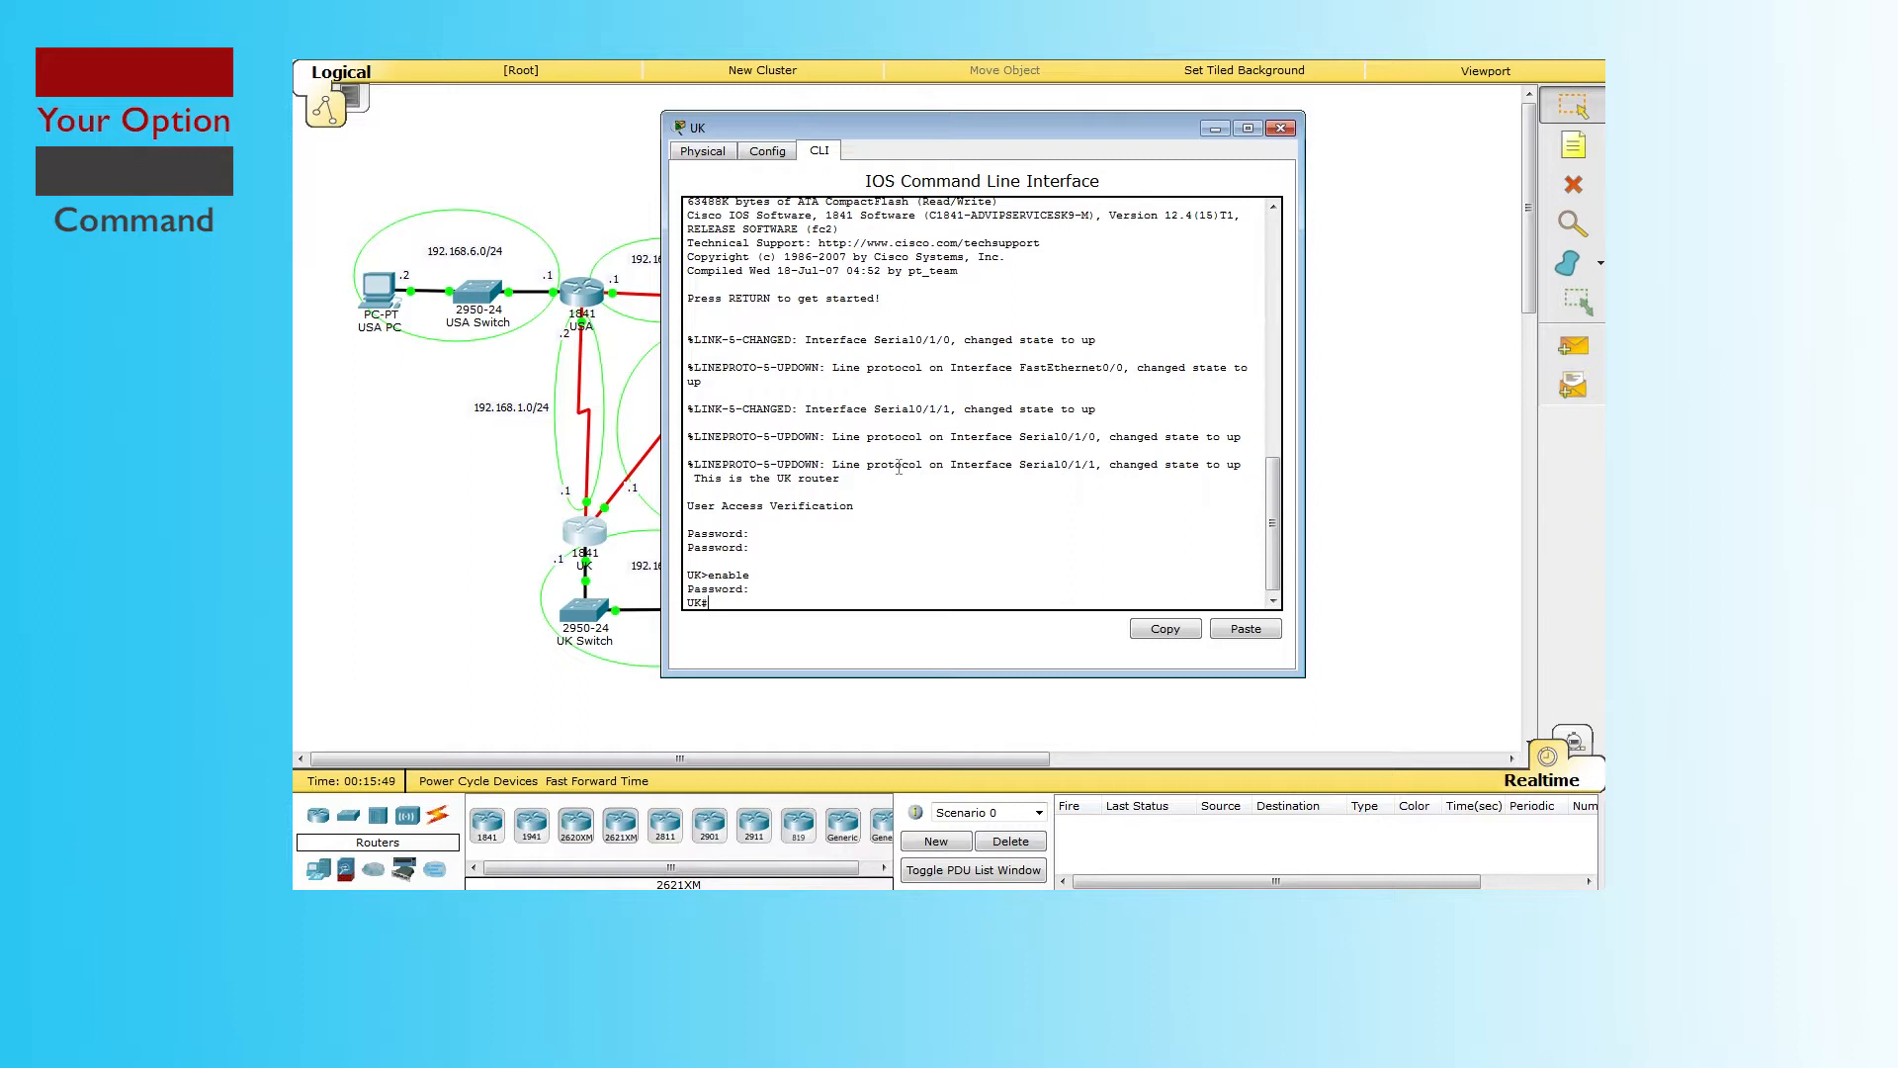
Step: Show UK's running-config and highlight router rip with networks 192.168.1.0 through 192.168.6.0
type("show running-config")
key("Return")
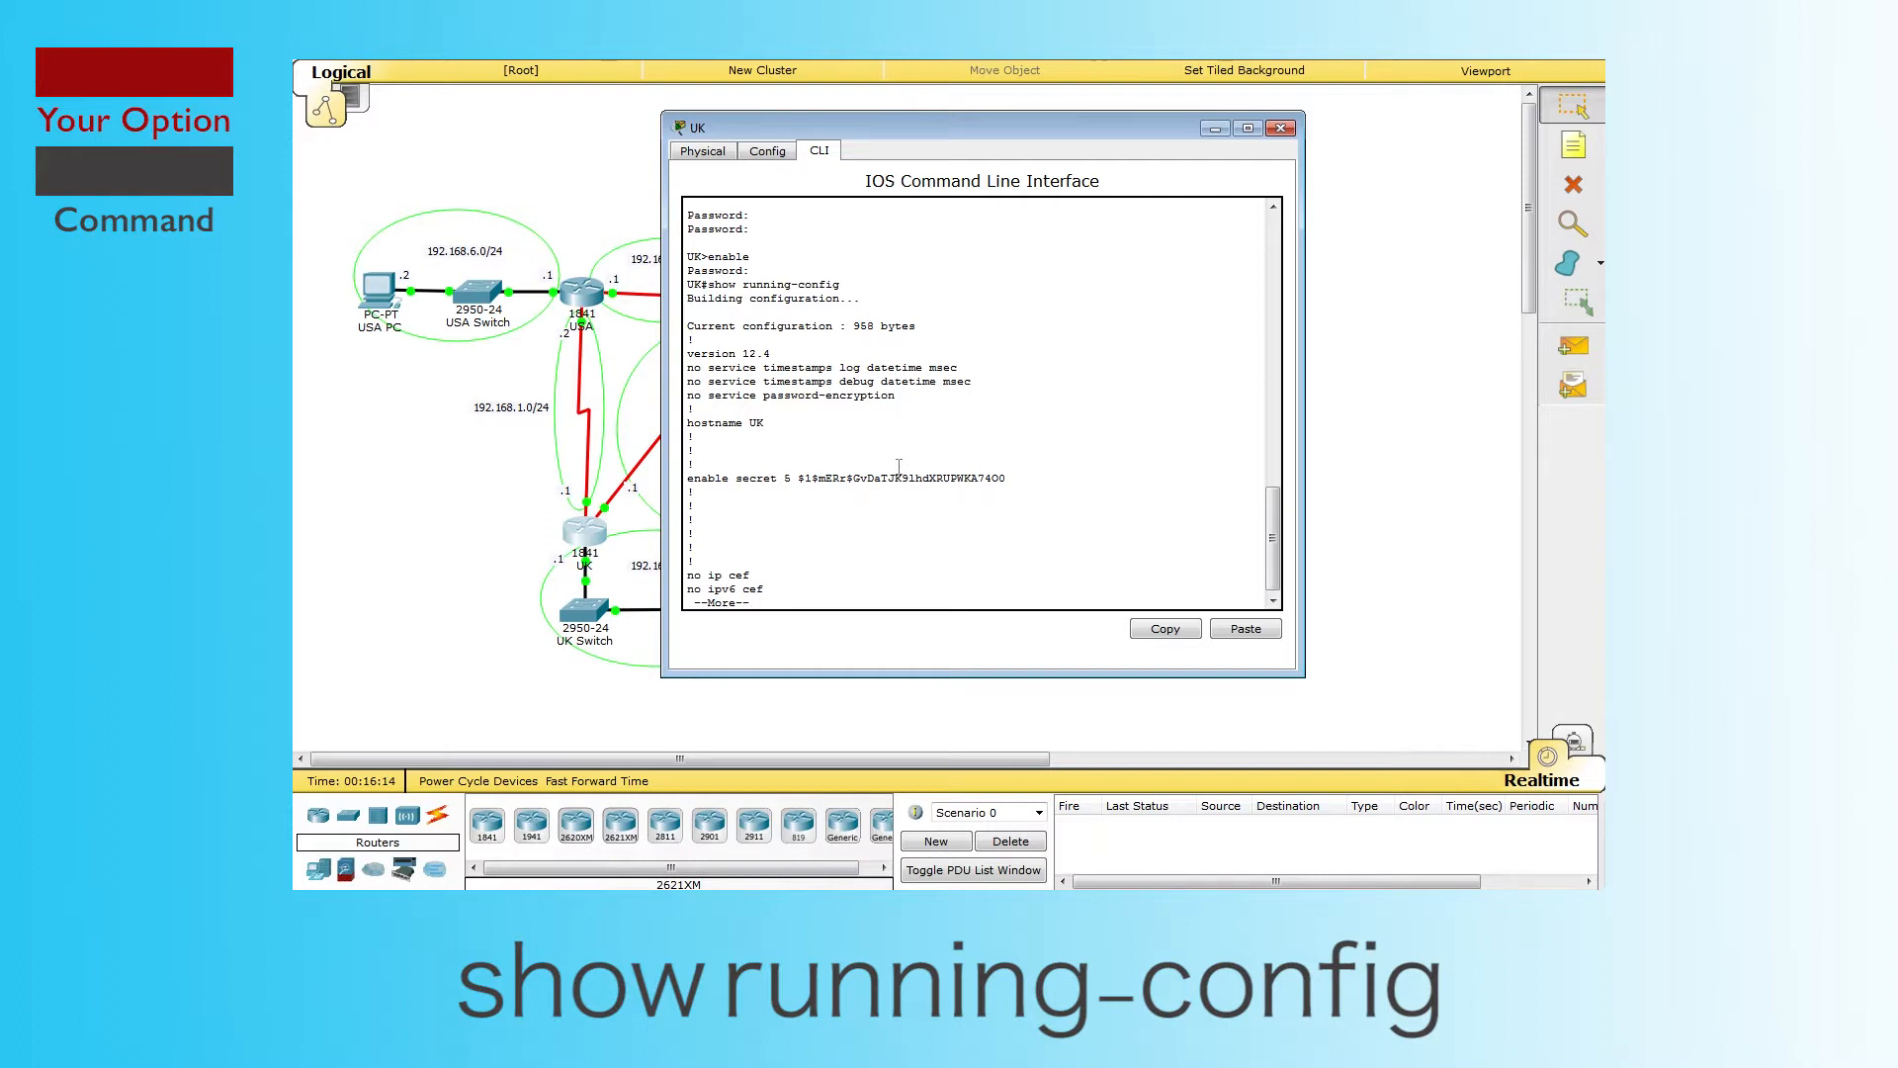
key("Return")
key("Return")
key("Return")
key("Return")
key("Return")
key("Return")
key("Return")
key("Return")
key("Return")
key("Return")
key("Return")
key("Return")
key("Return")
key("Return")
key("Return")
key("Return")
key("Return")
key("Return")
key("Return")
key("Return")
key("Return")
key("Return")
key("Return")
key("Return")
key("Return")
key("Return")
key("Return")
key("Return")
key("Return")
key("Return")
key("Return")
key("Return")
key("Return")
key("Return")
key("Return")
key("Return")
key("Return")
key("Return")
key("Return")
key("Return")
key("Return")
key("Return")
key("Return")
key("Return")
key("Return")
key("Return")
key("Return")
key("Return")
key("Return")
key("Return")
key("Return")
key("Return")
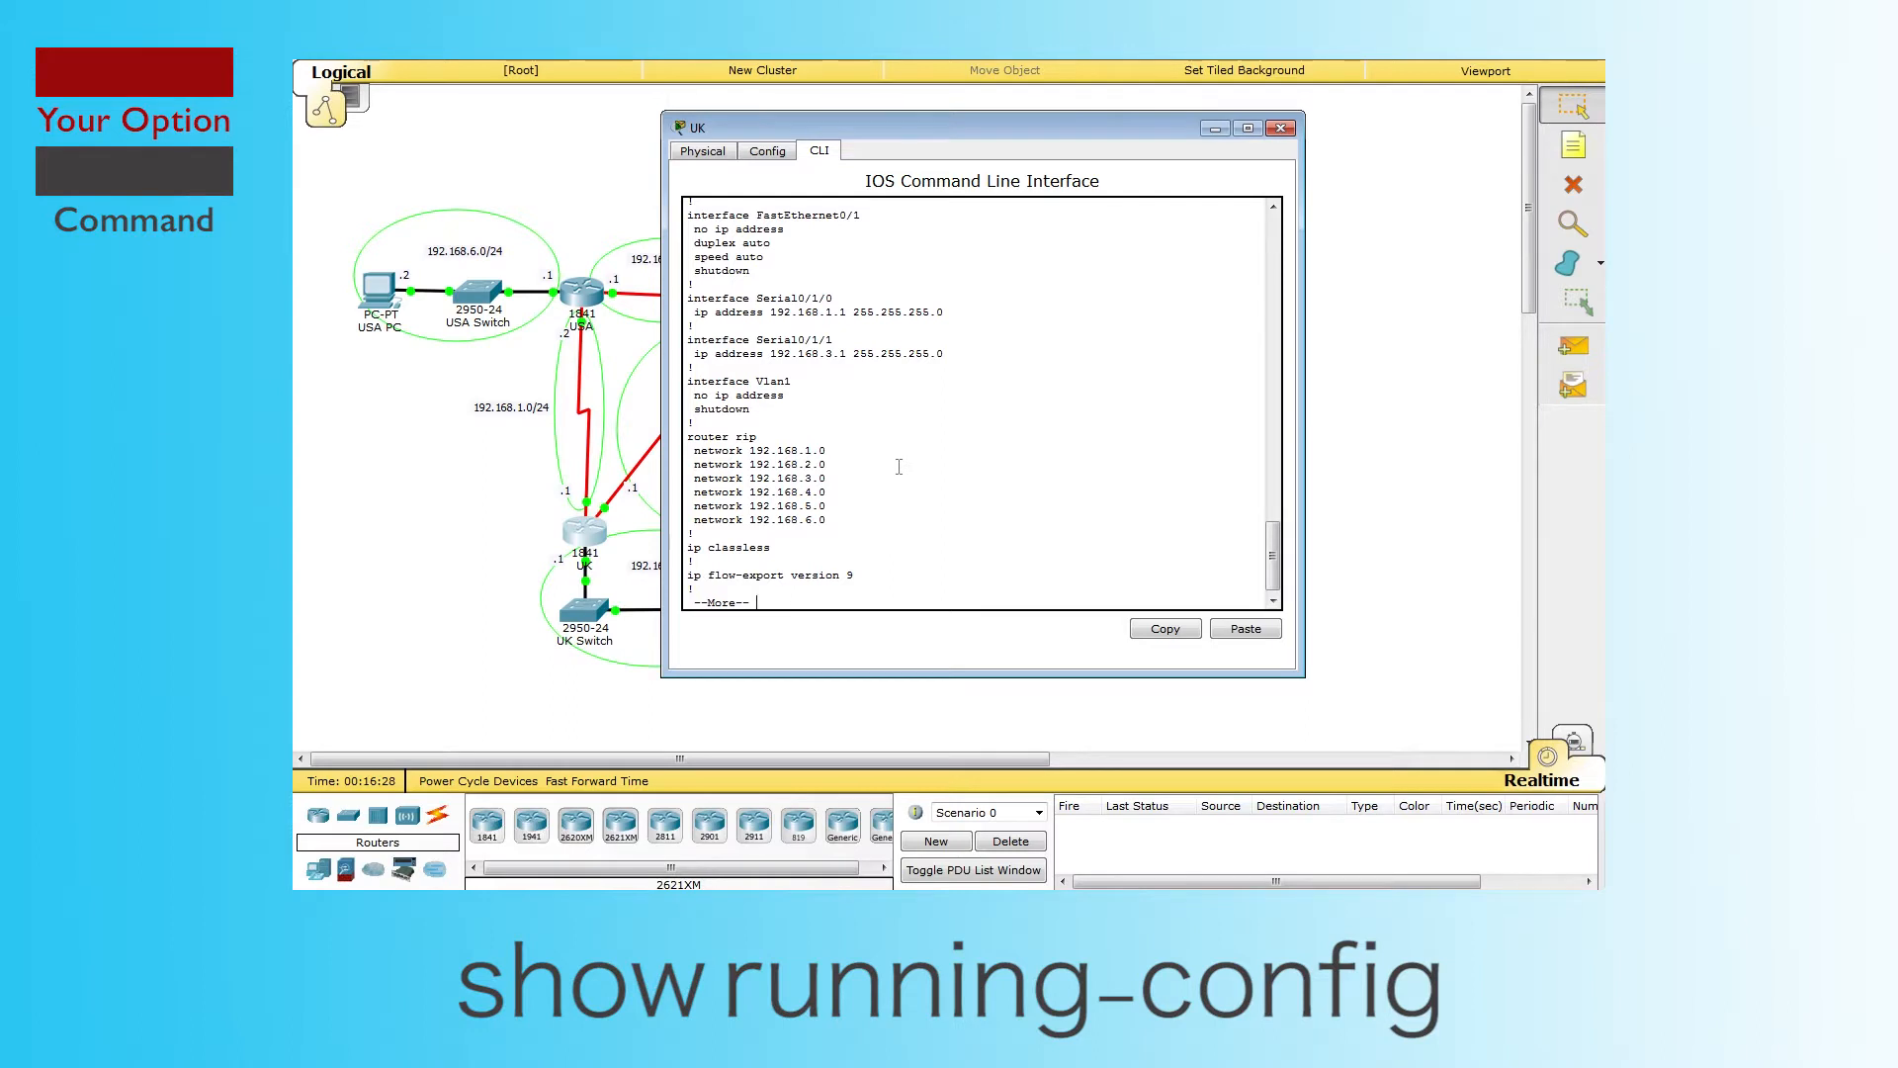
left_click_drag(685, 435, 829, 520)
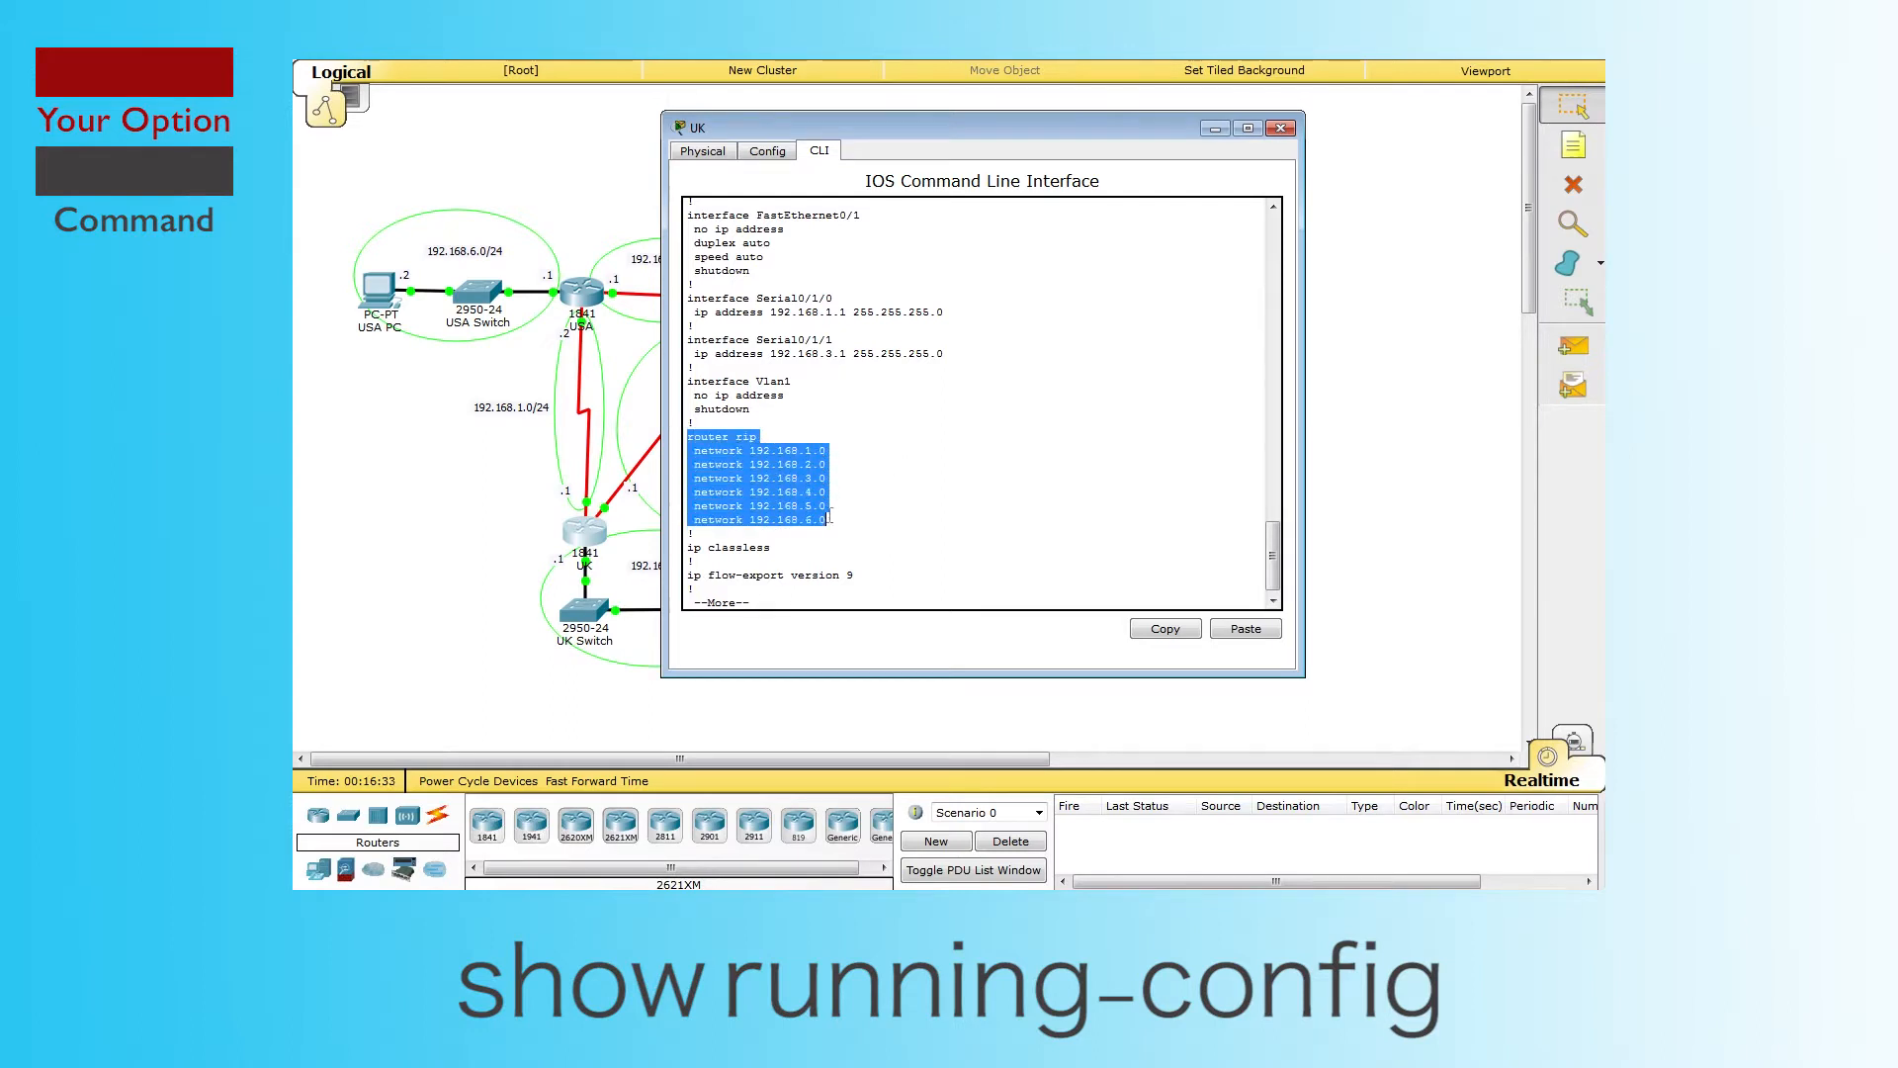
left_click_drag(1023, 121, 1267, 127)
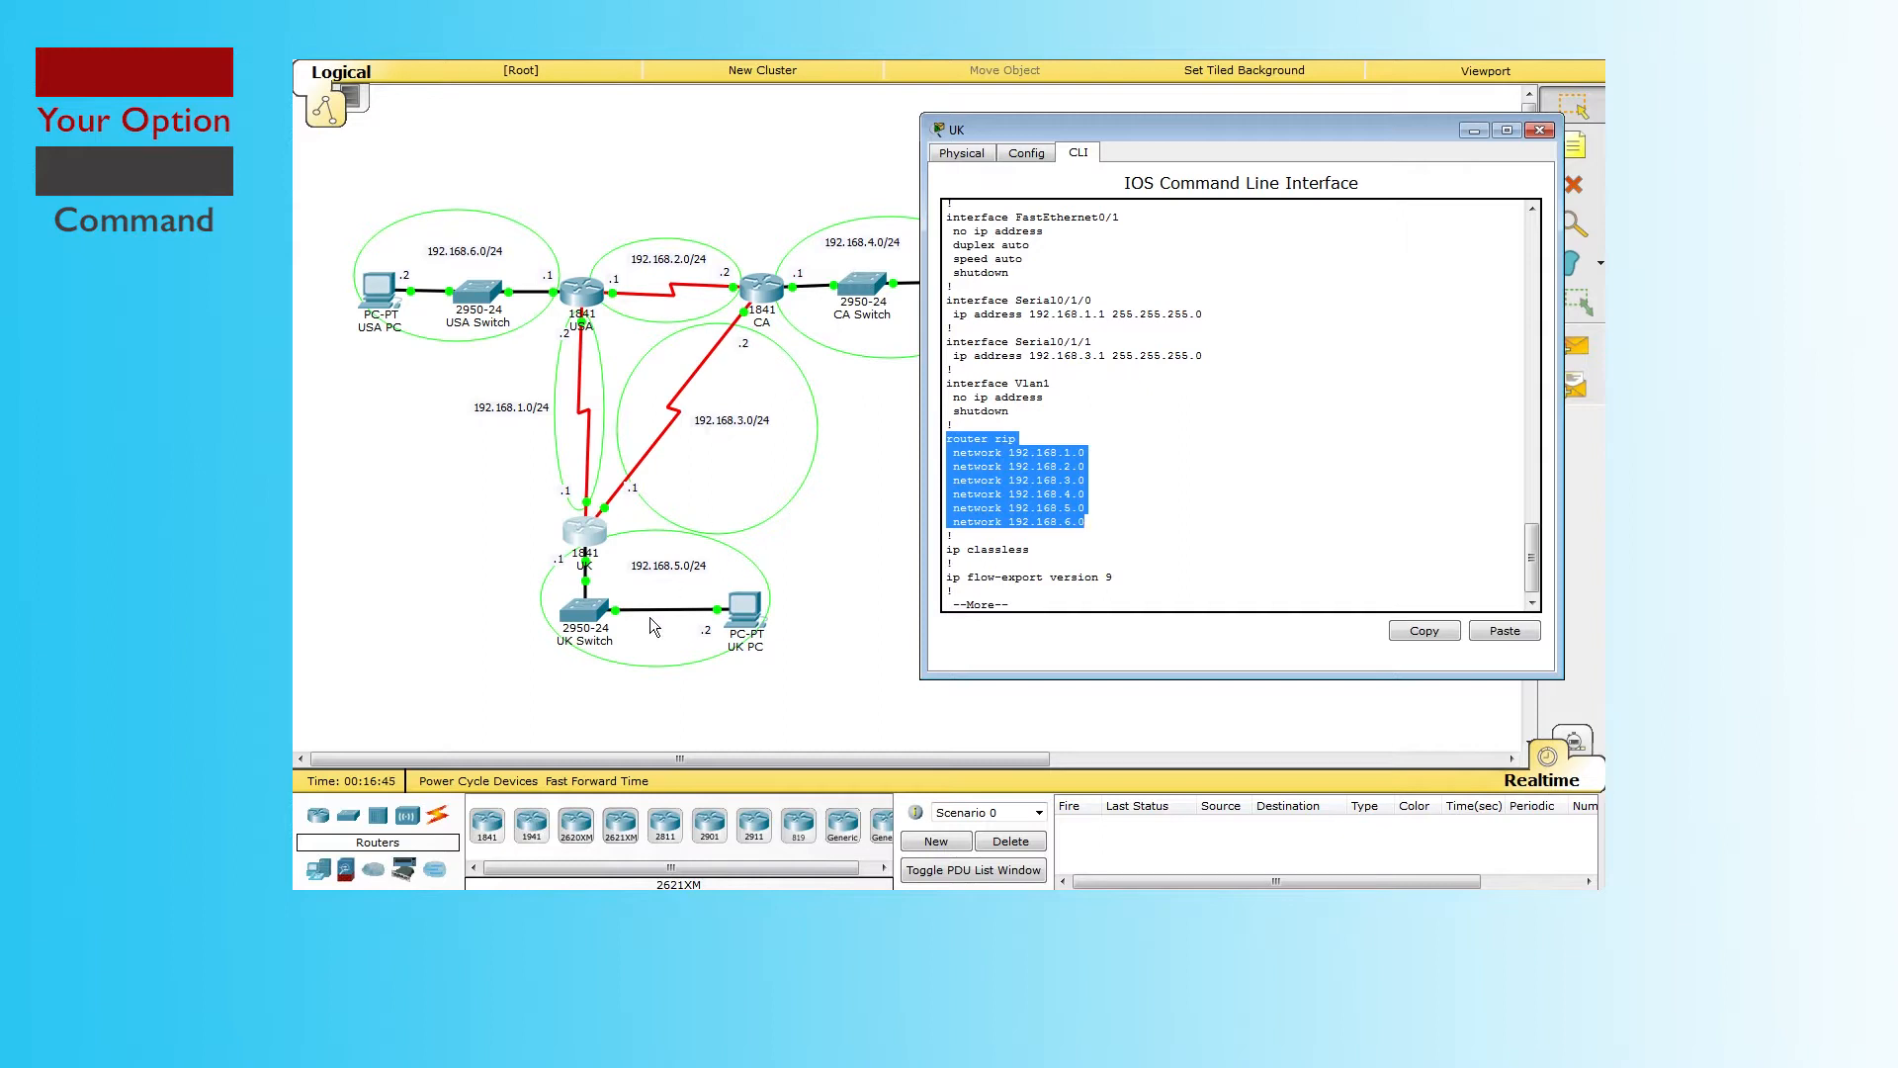
Step: Close the UK terminal, open the USA router's CLI and enter privileged mode with enable
left_click(1538, 129)
left_click(599, 289)
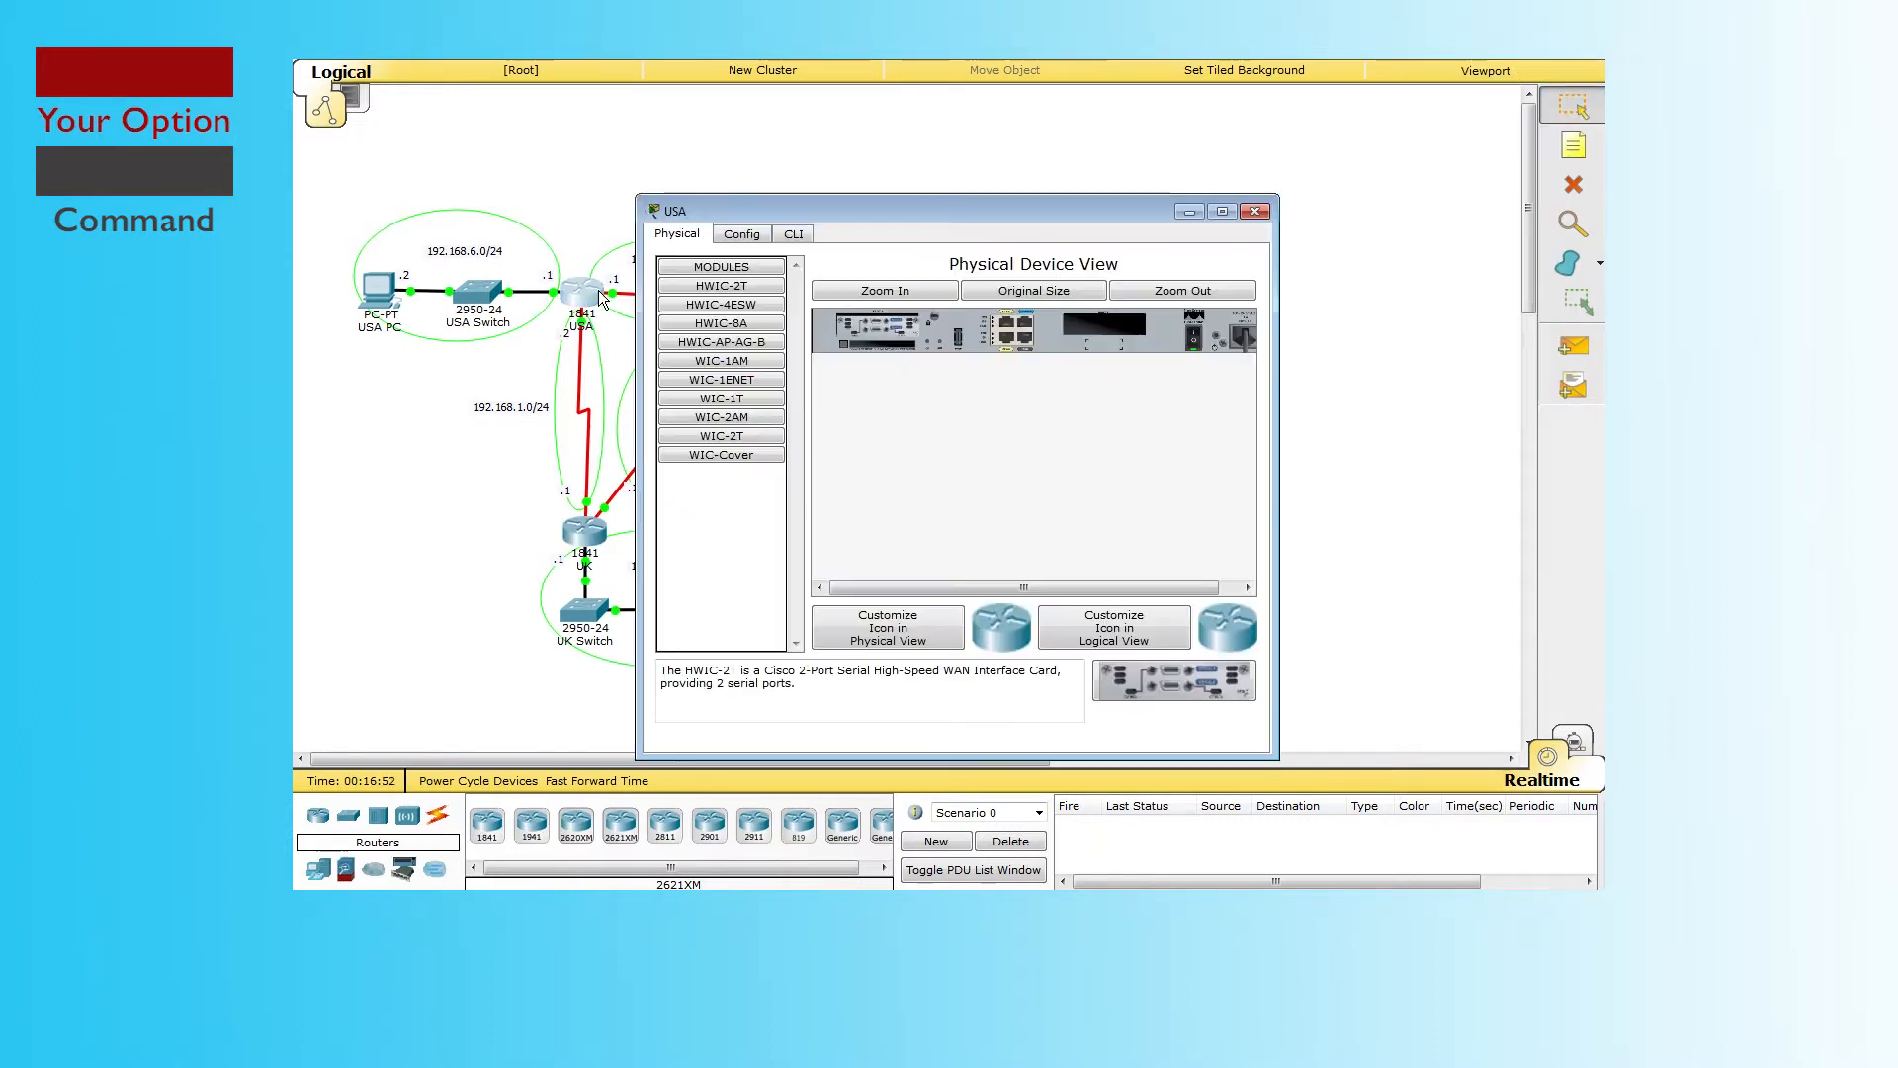
left_click(796, 233)
key("Return")
key("Return")
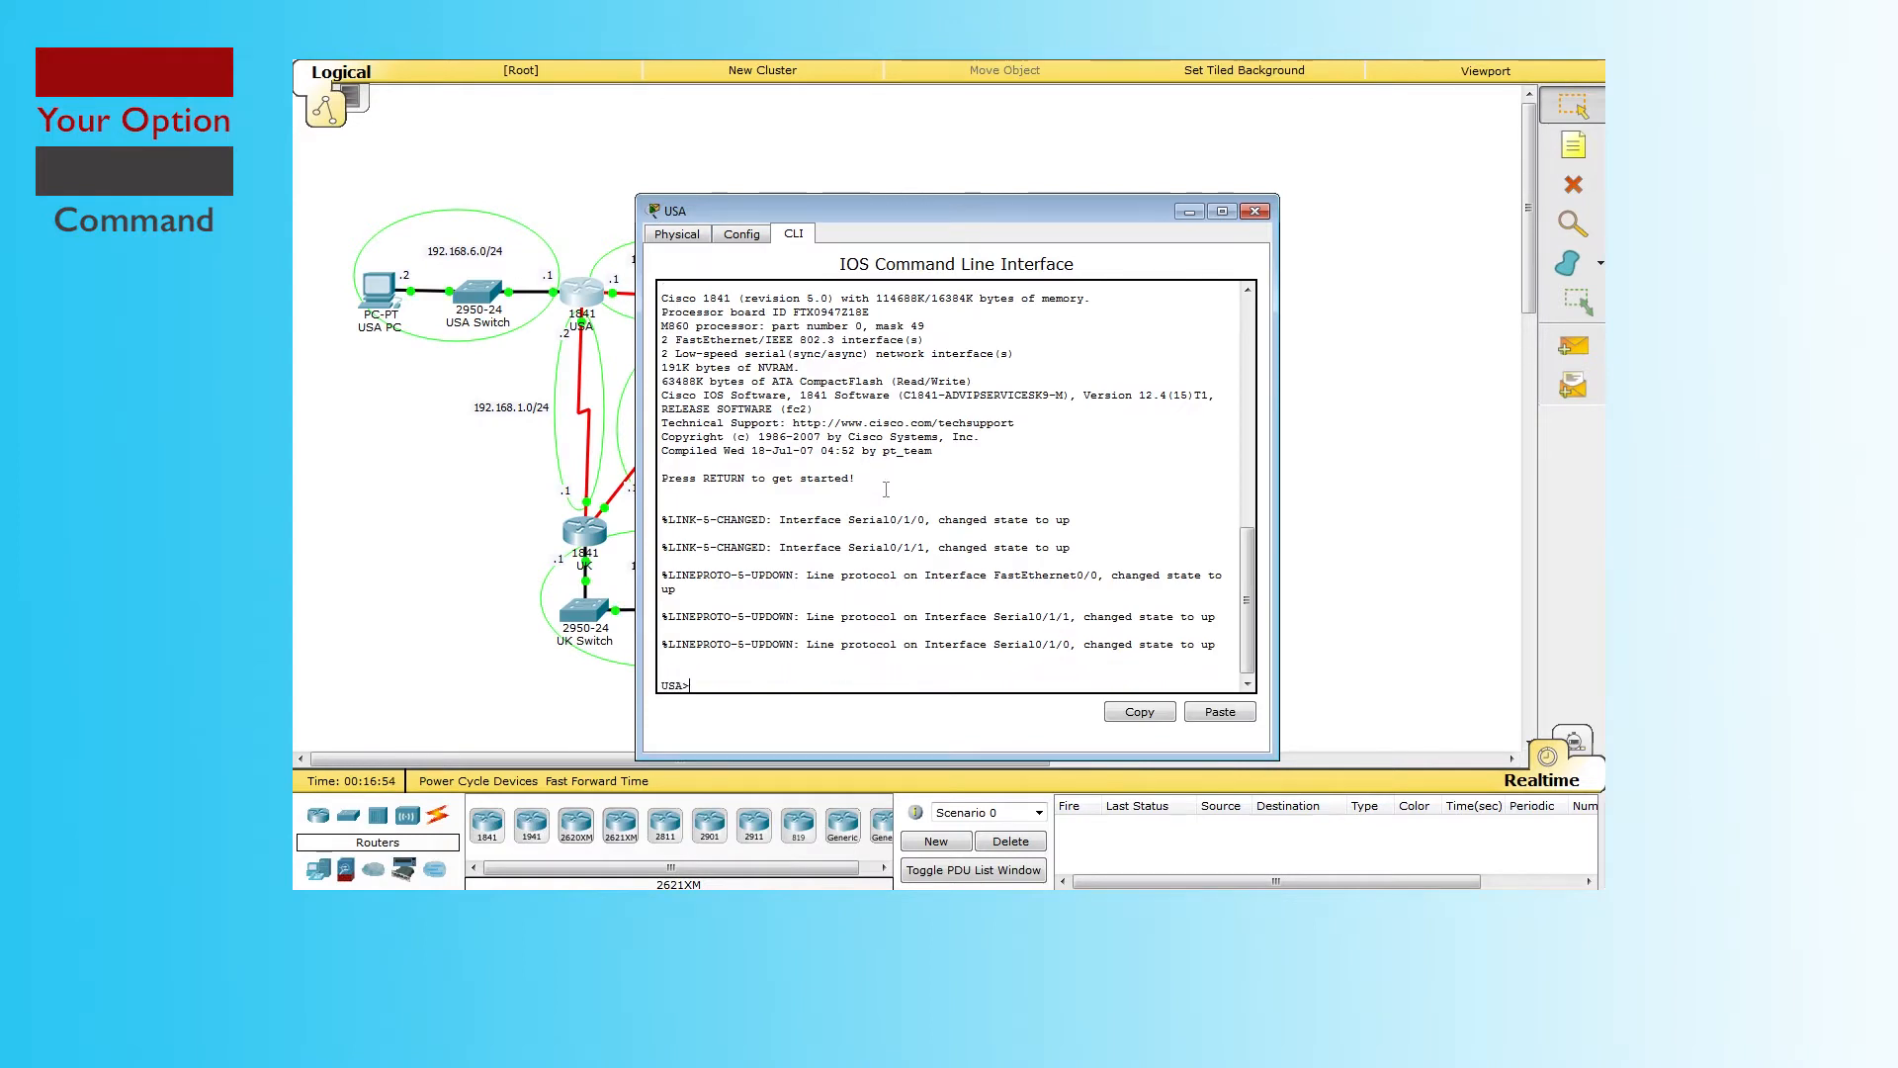
type("enable")
key("Return")
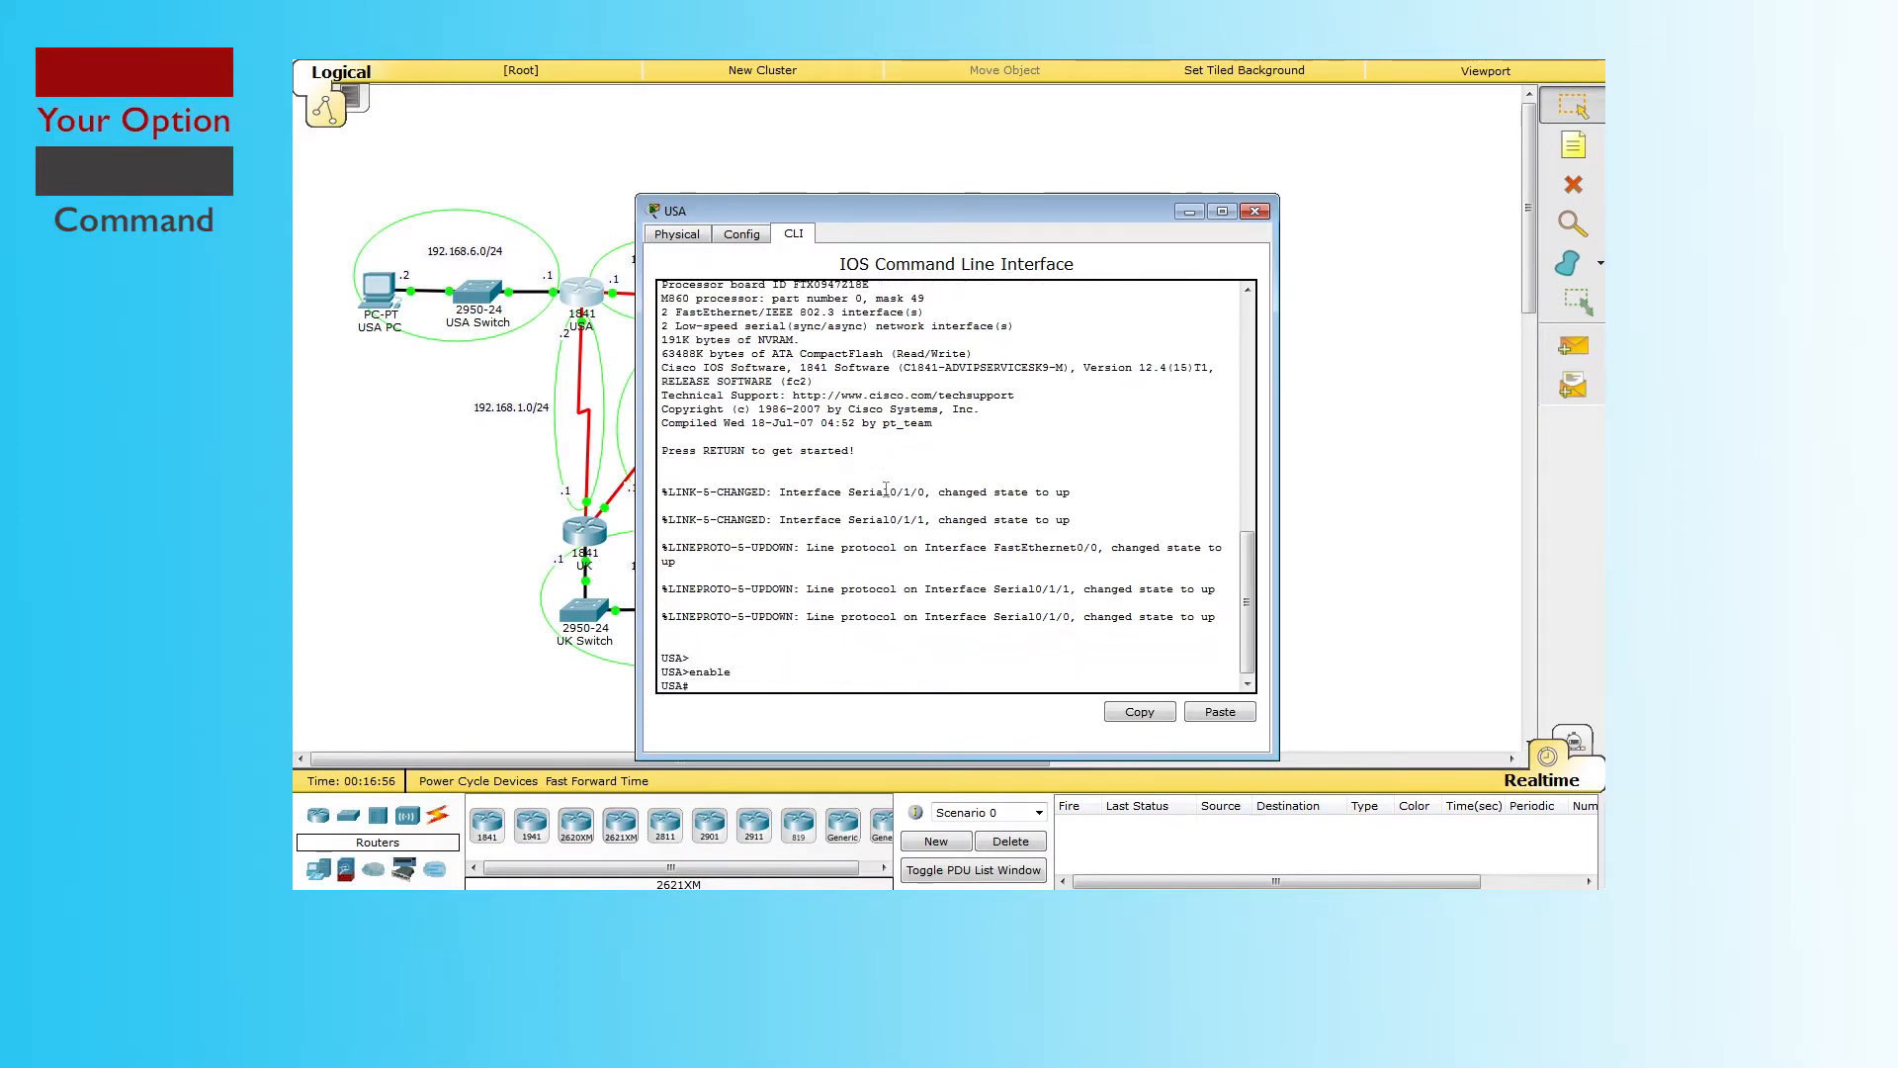
Step: Page through USA's show running-config to the end, checking RIP networks 192.168.2.0–192.168.6.0
type("show r")
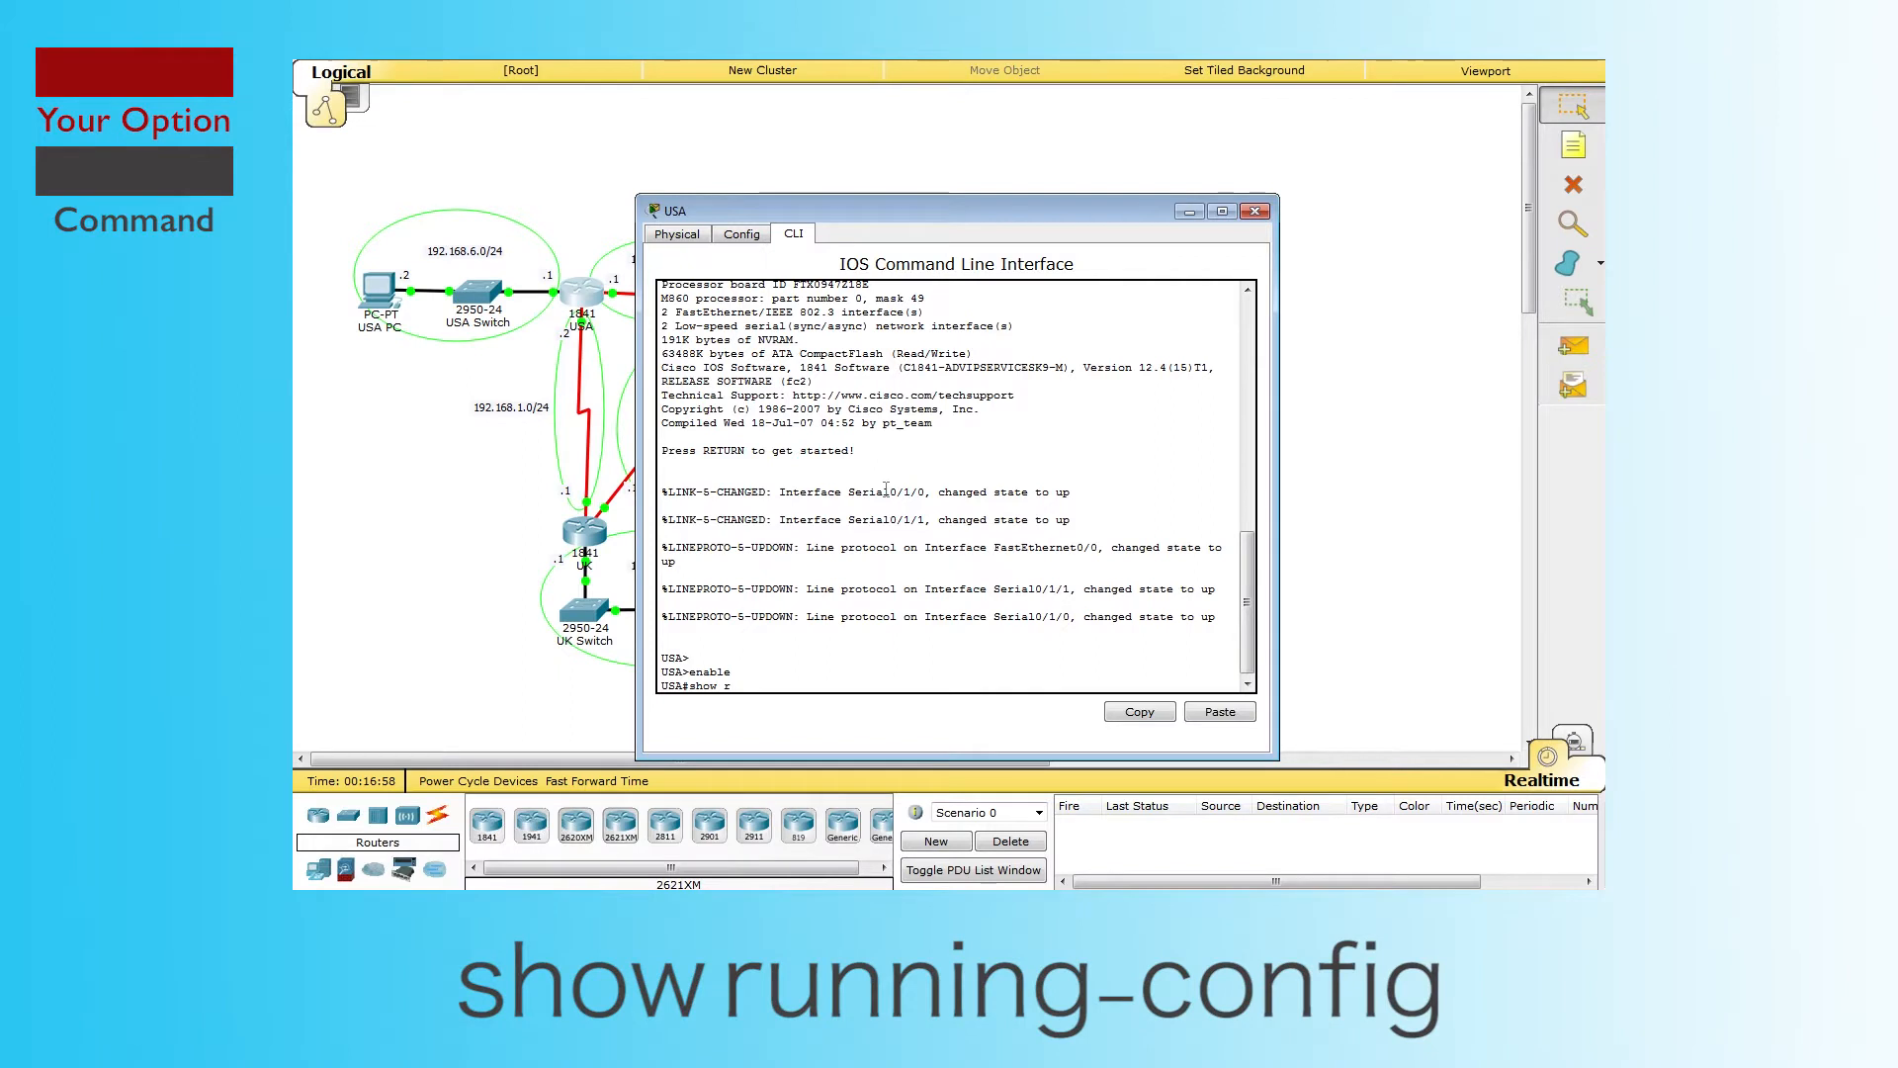
type("unning-config")
key("Return")
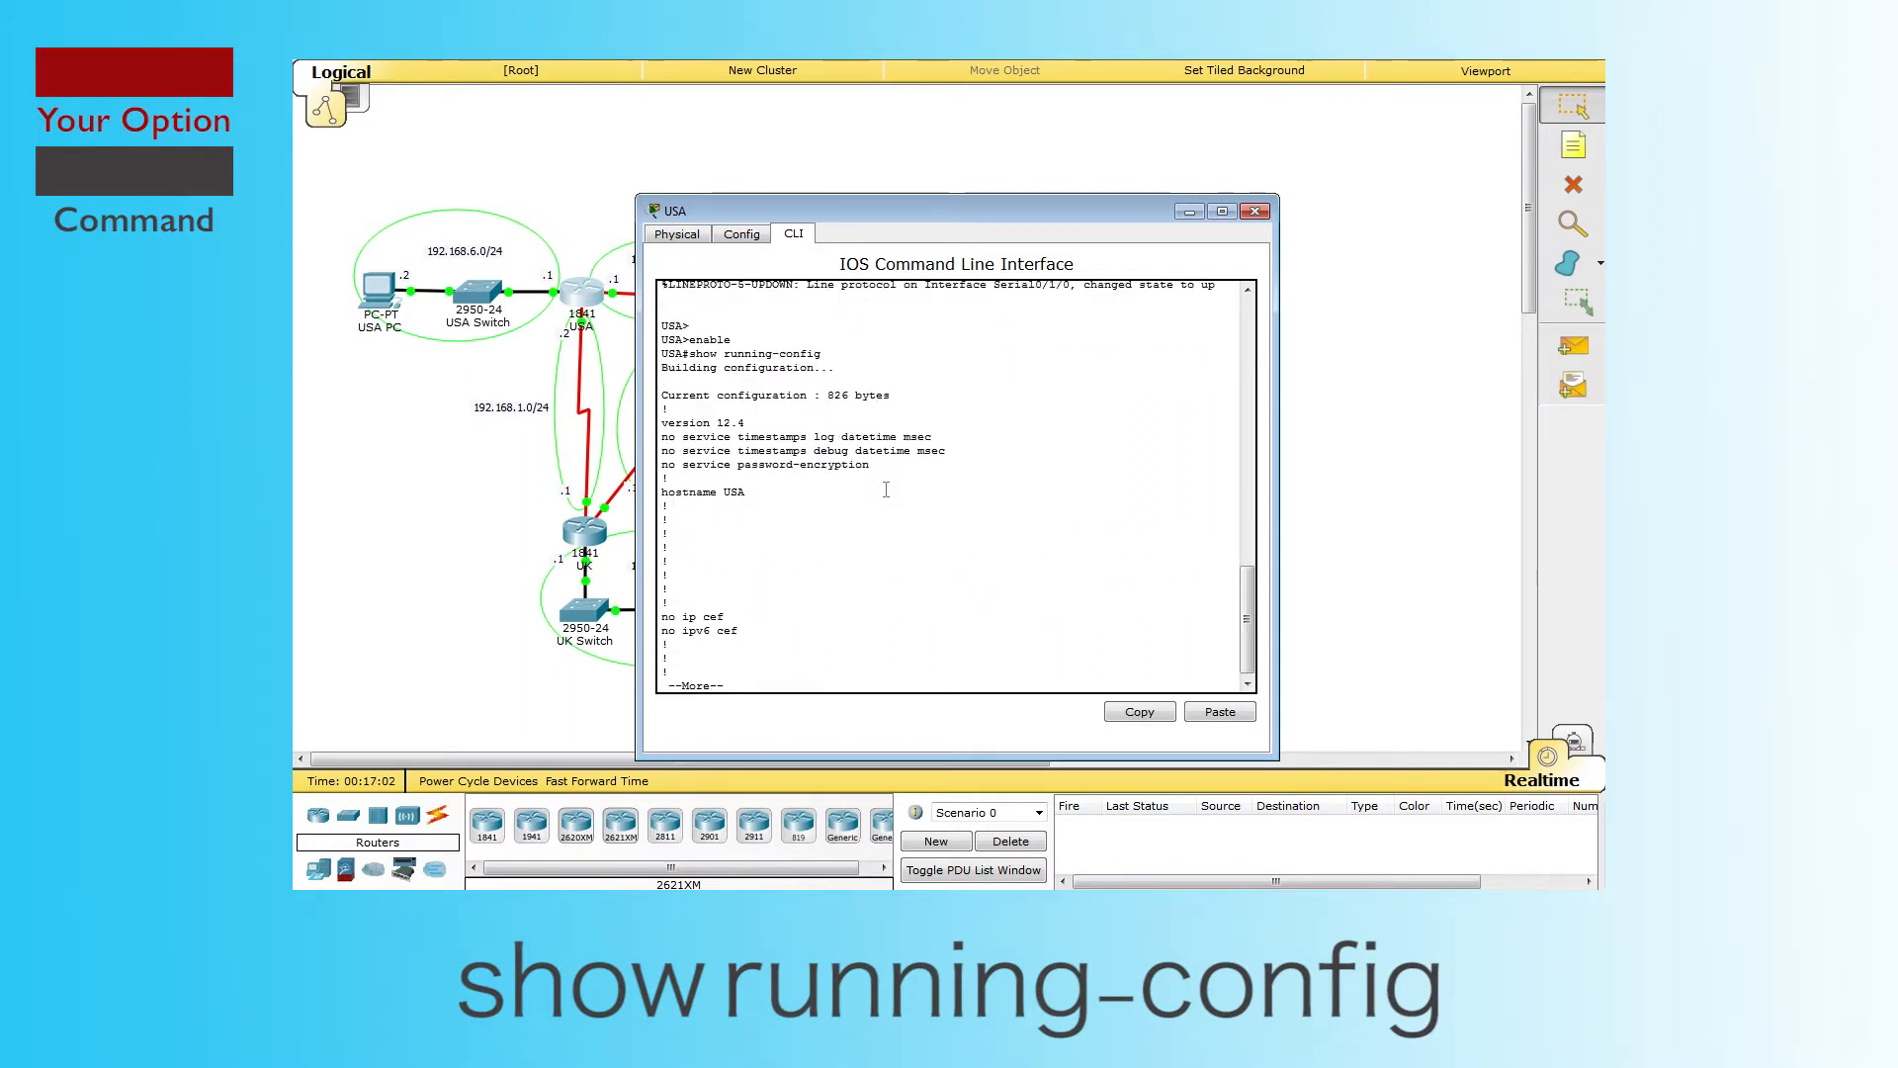
key("space")
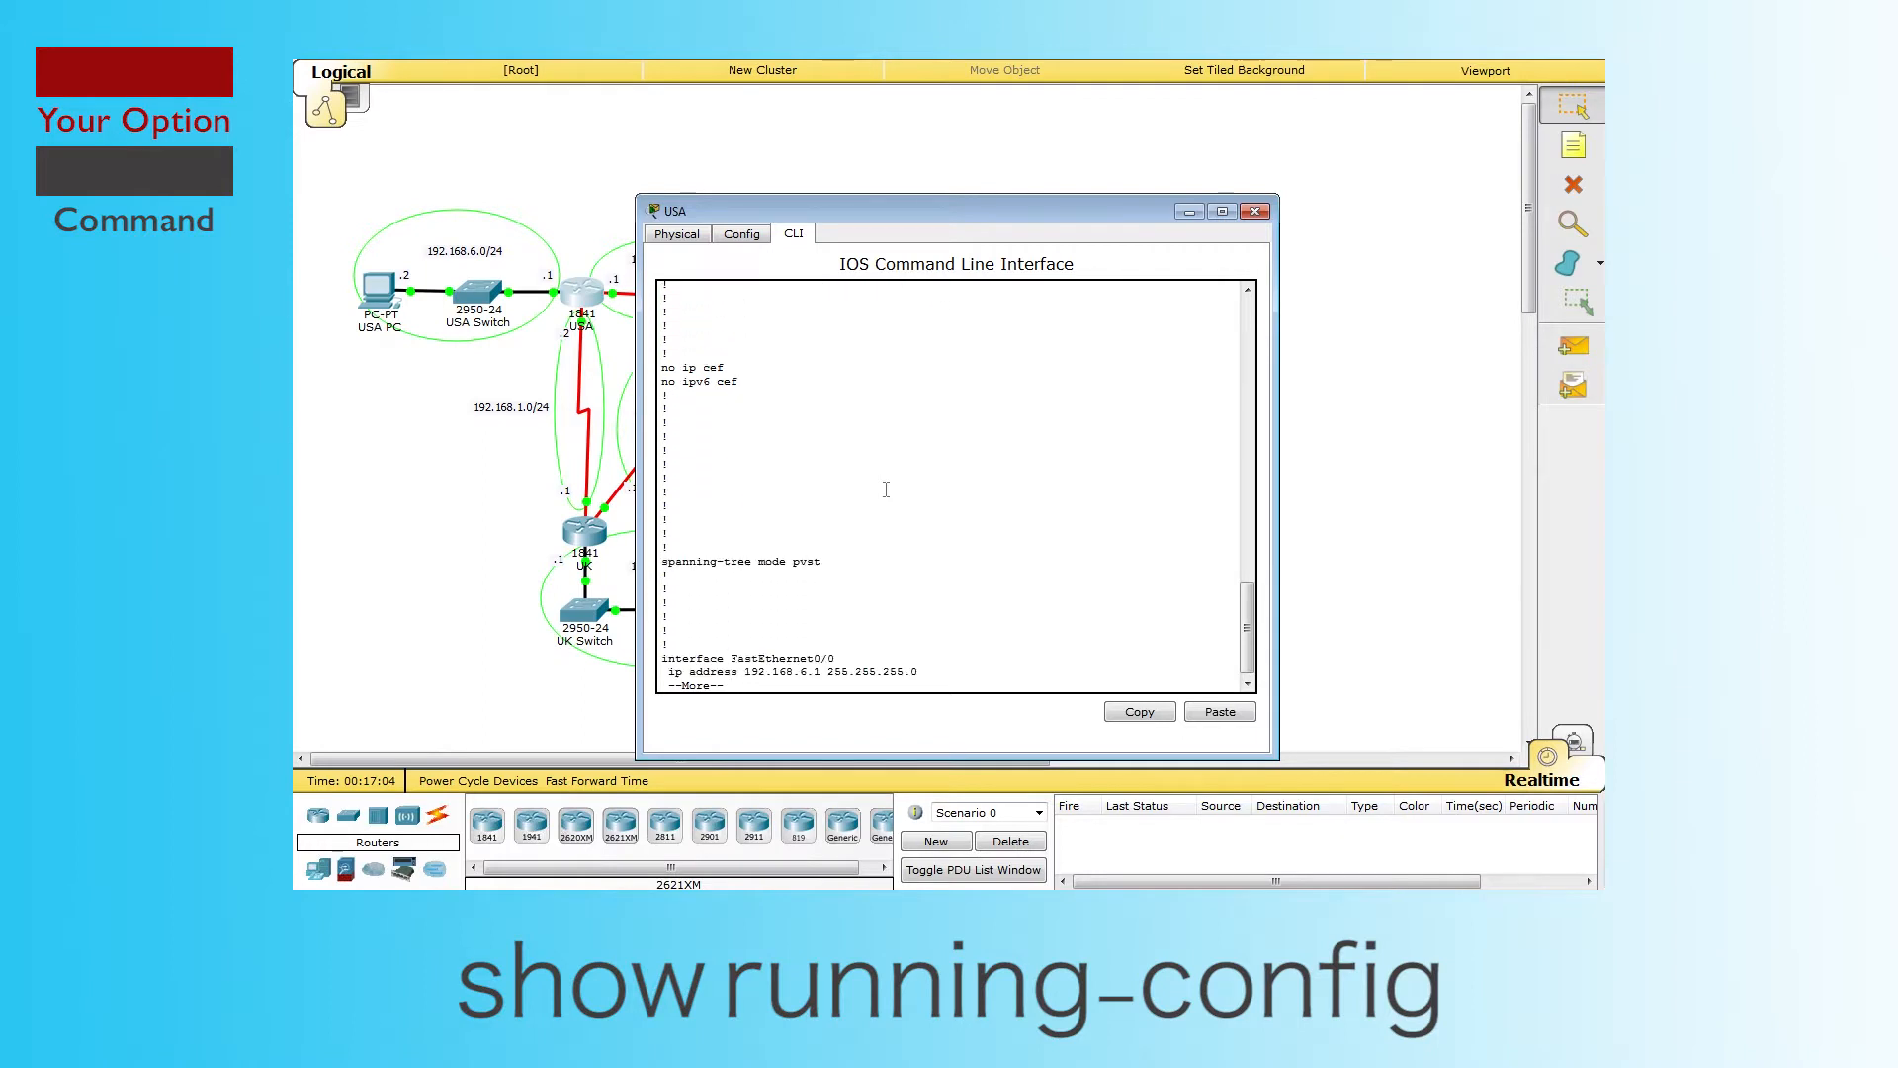
key("space")
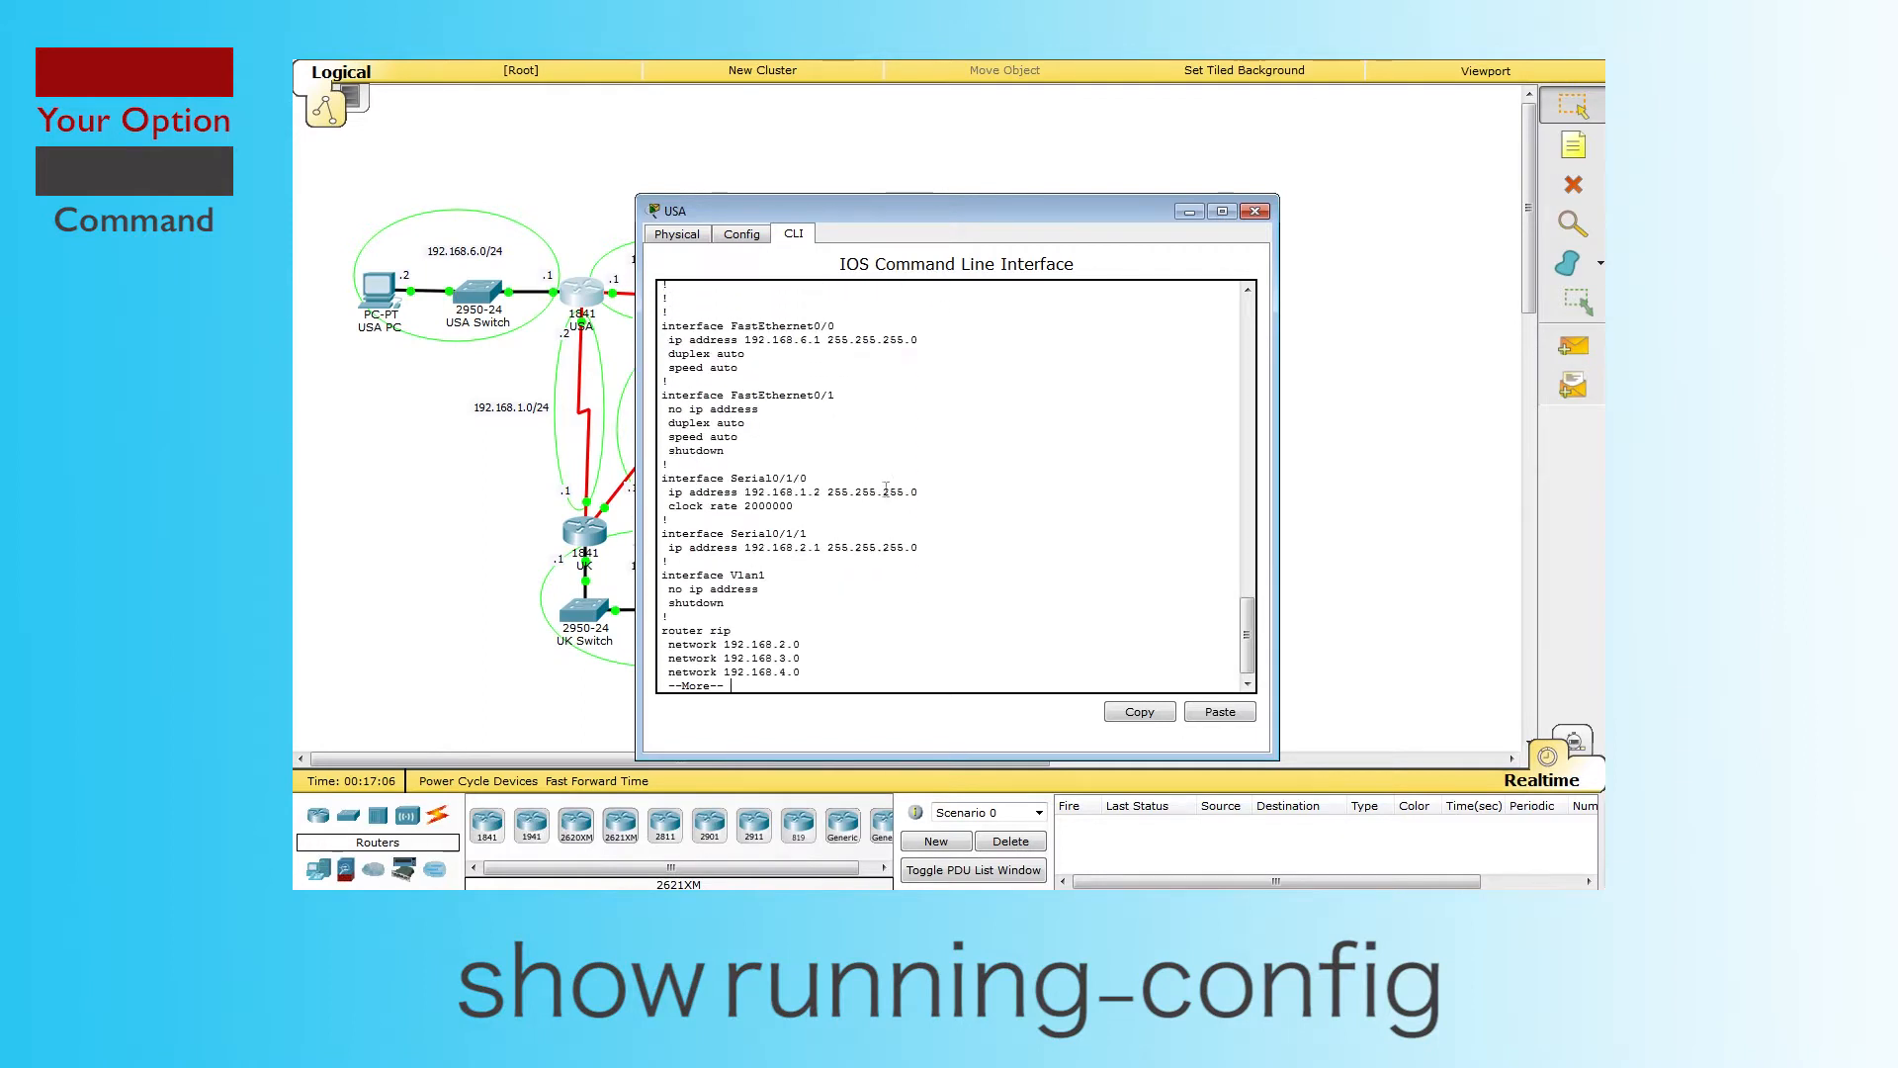
left_click_drag(803, 604, 657, 531)
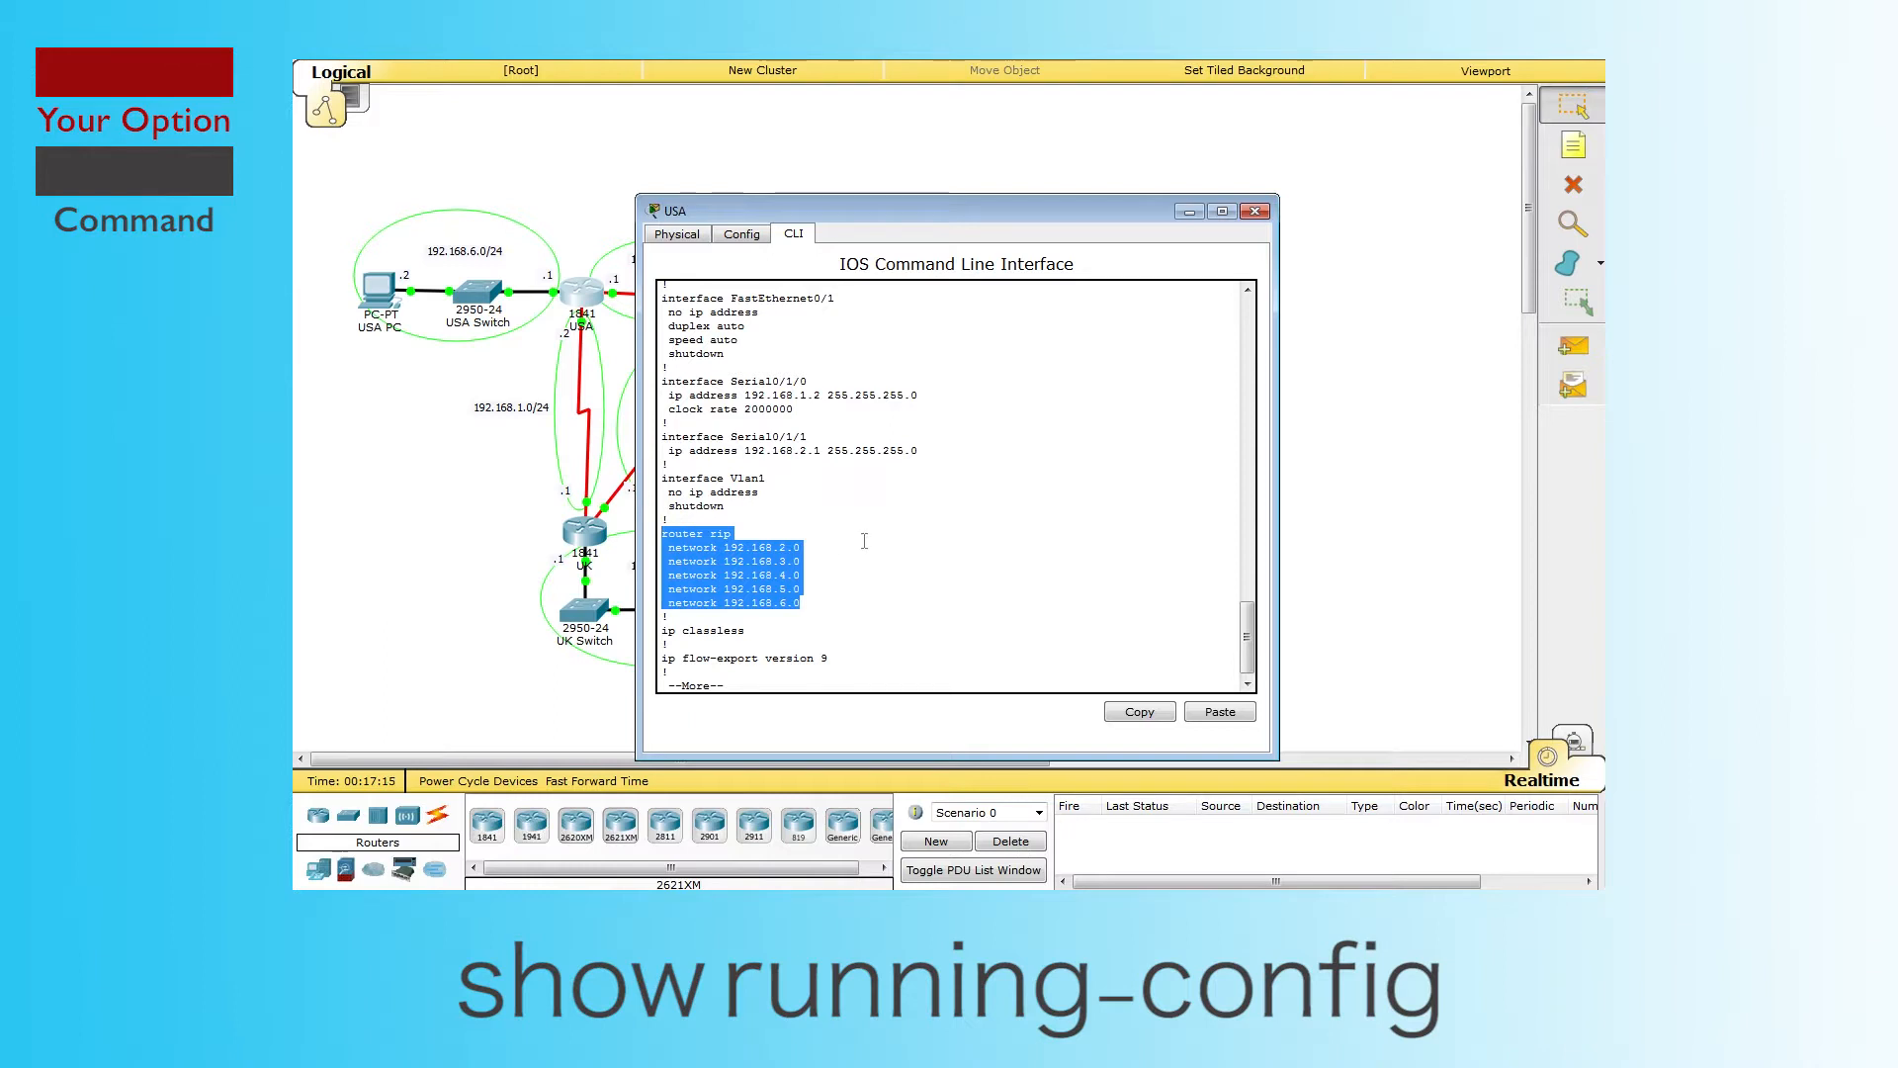
left_click(794, 644)
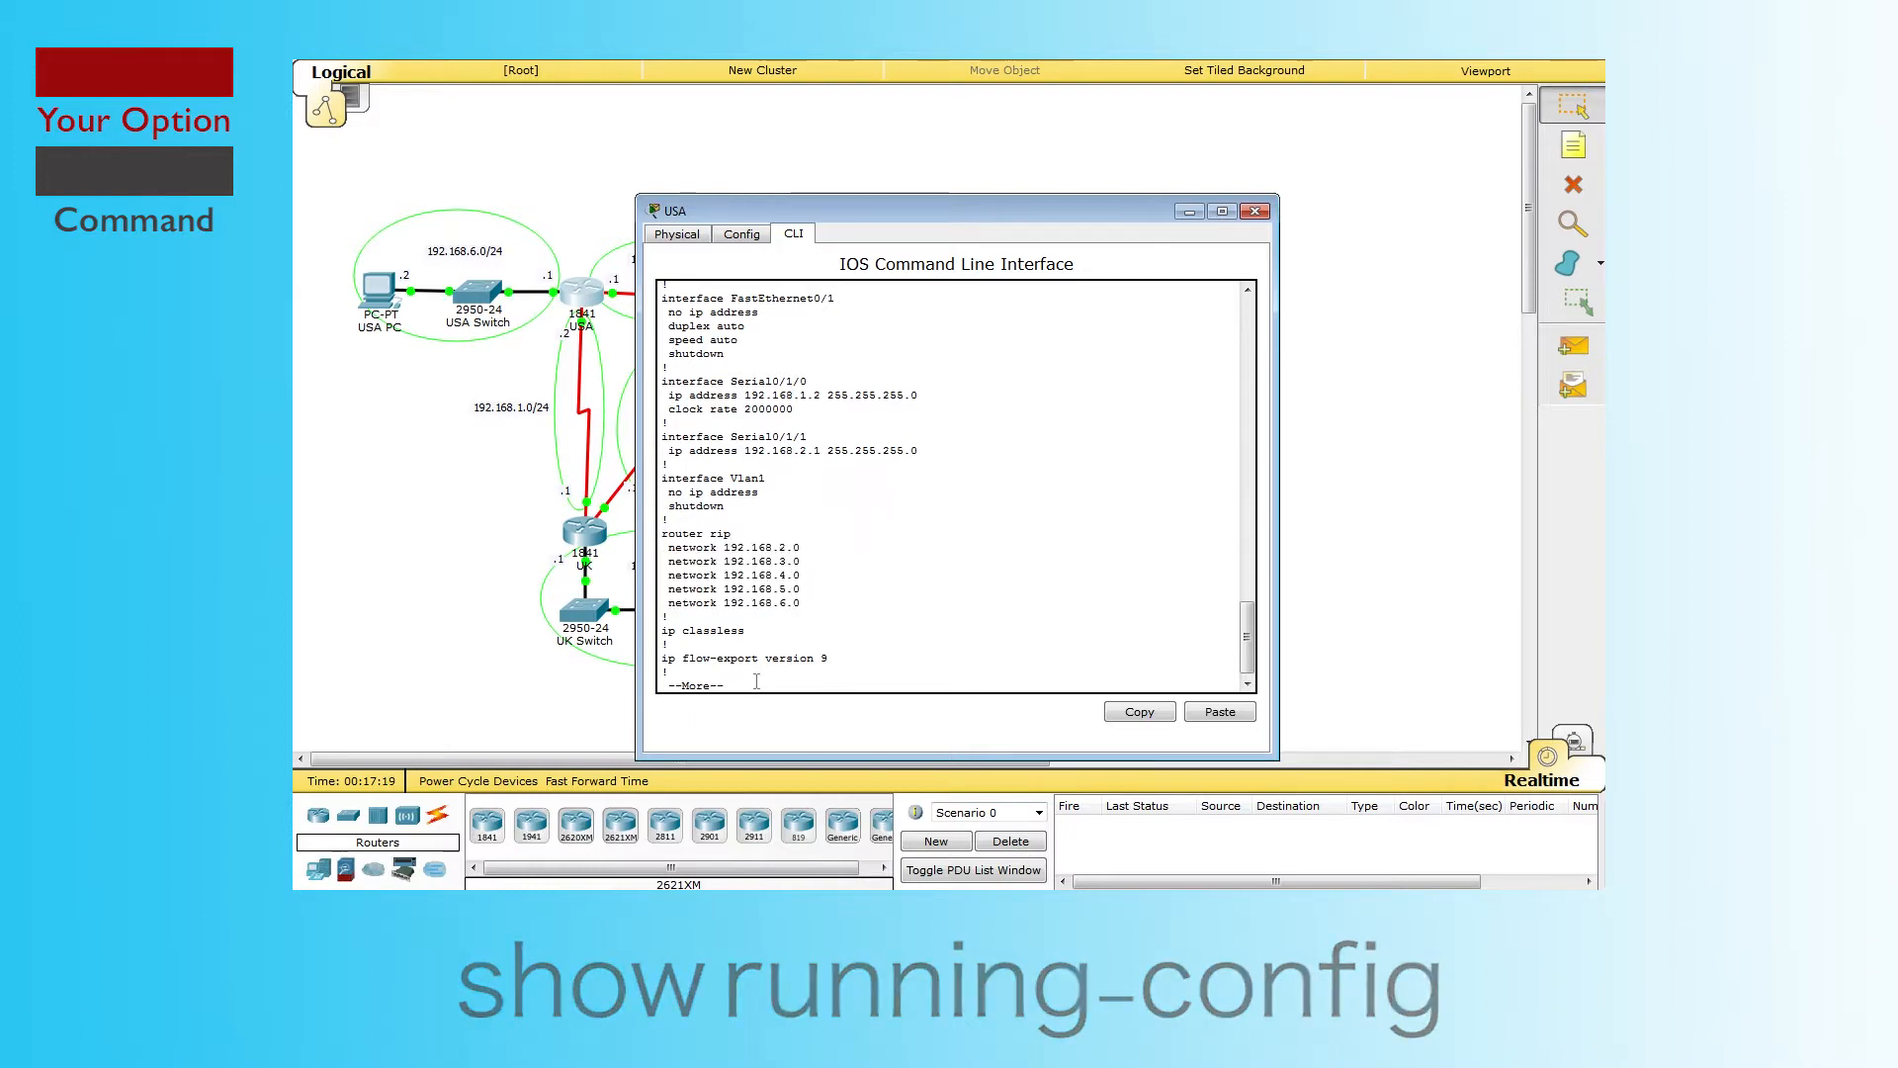
key("Return")
key("Return")
key("Return")
key("Return")
key("Return")
key("Return")
key("Return")
key("Return")
key("Return")
key("Return")
key("Return")
key("Return")
key("Return")
key("Return")
key("Return")
key("Return")
key("Return")
key("Return")
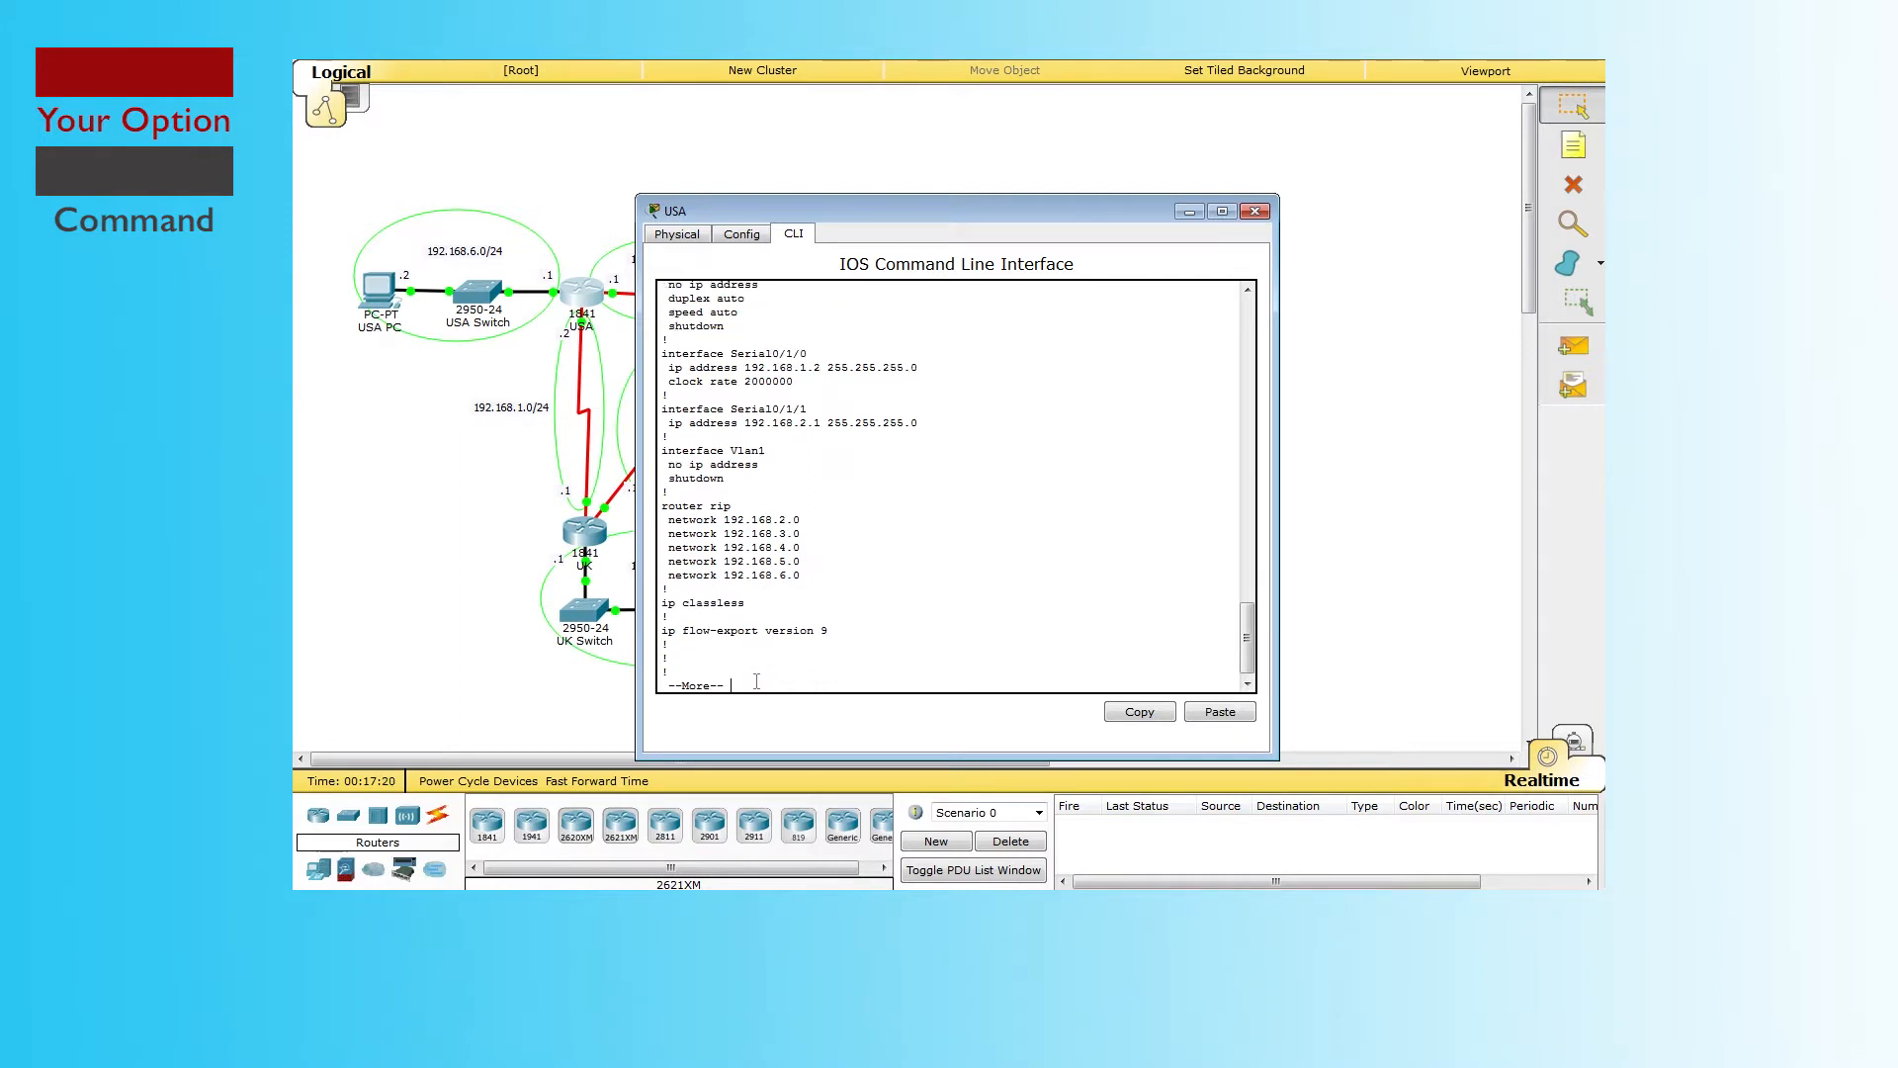
key("Return")
key("Return")
key("Return")
key("Return")
key("Return")
key("Return")
key("Return")
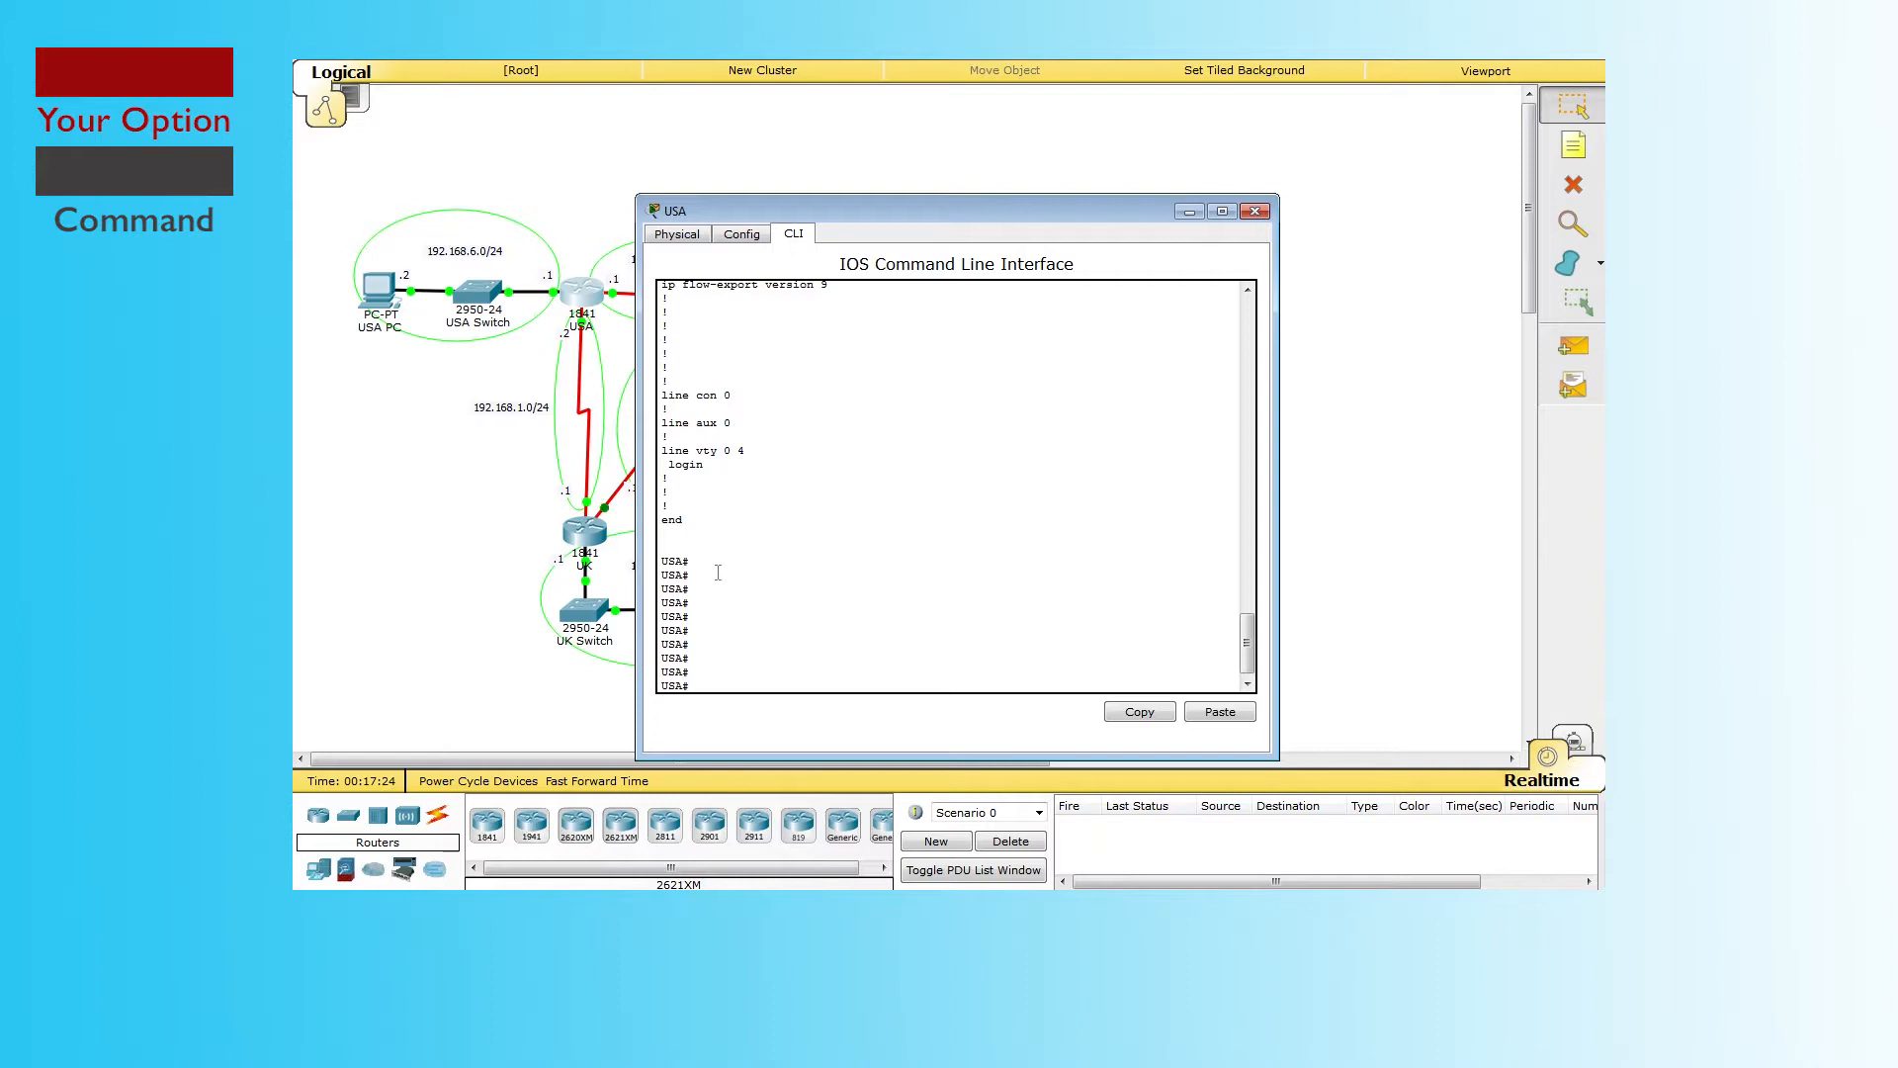
Step: Add network 192.168.1.0 under router rip on USA and return to privileged mode
type("config")
key("Return")
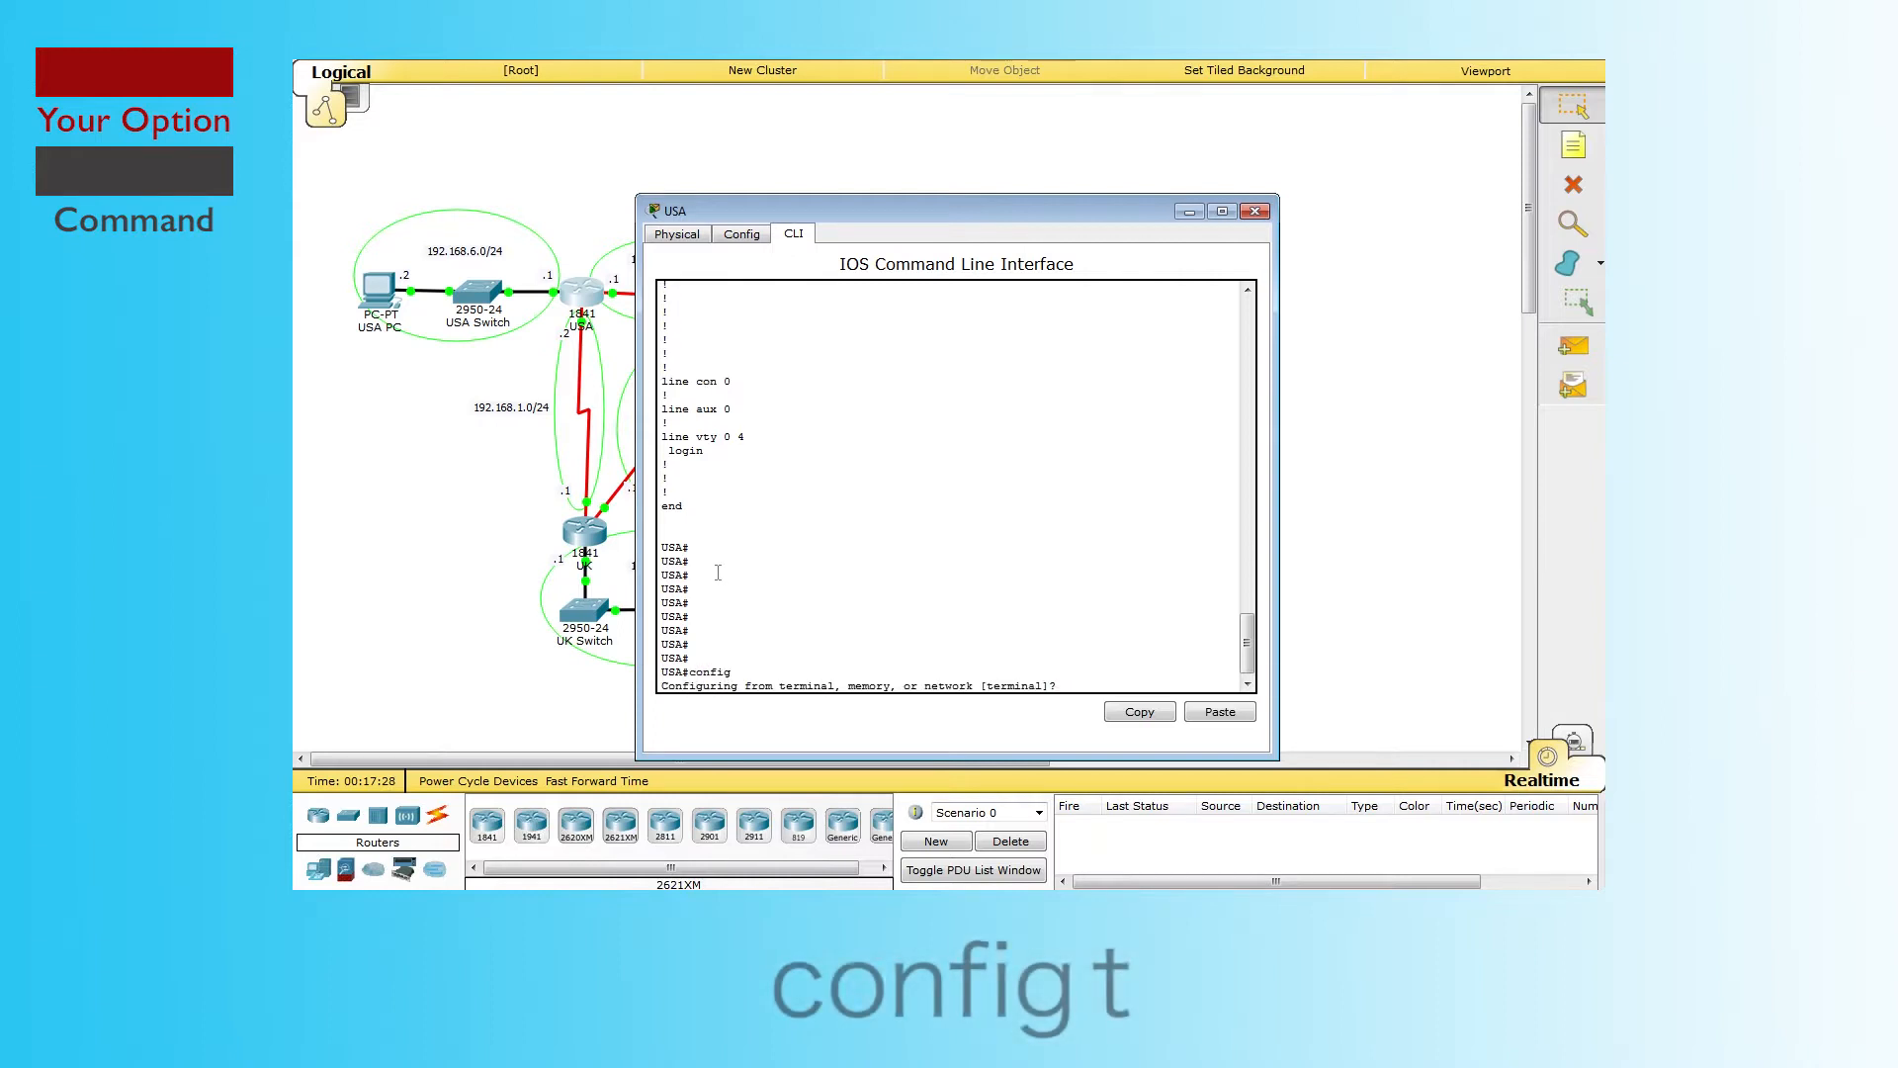
key("Return")
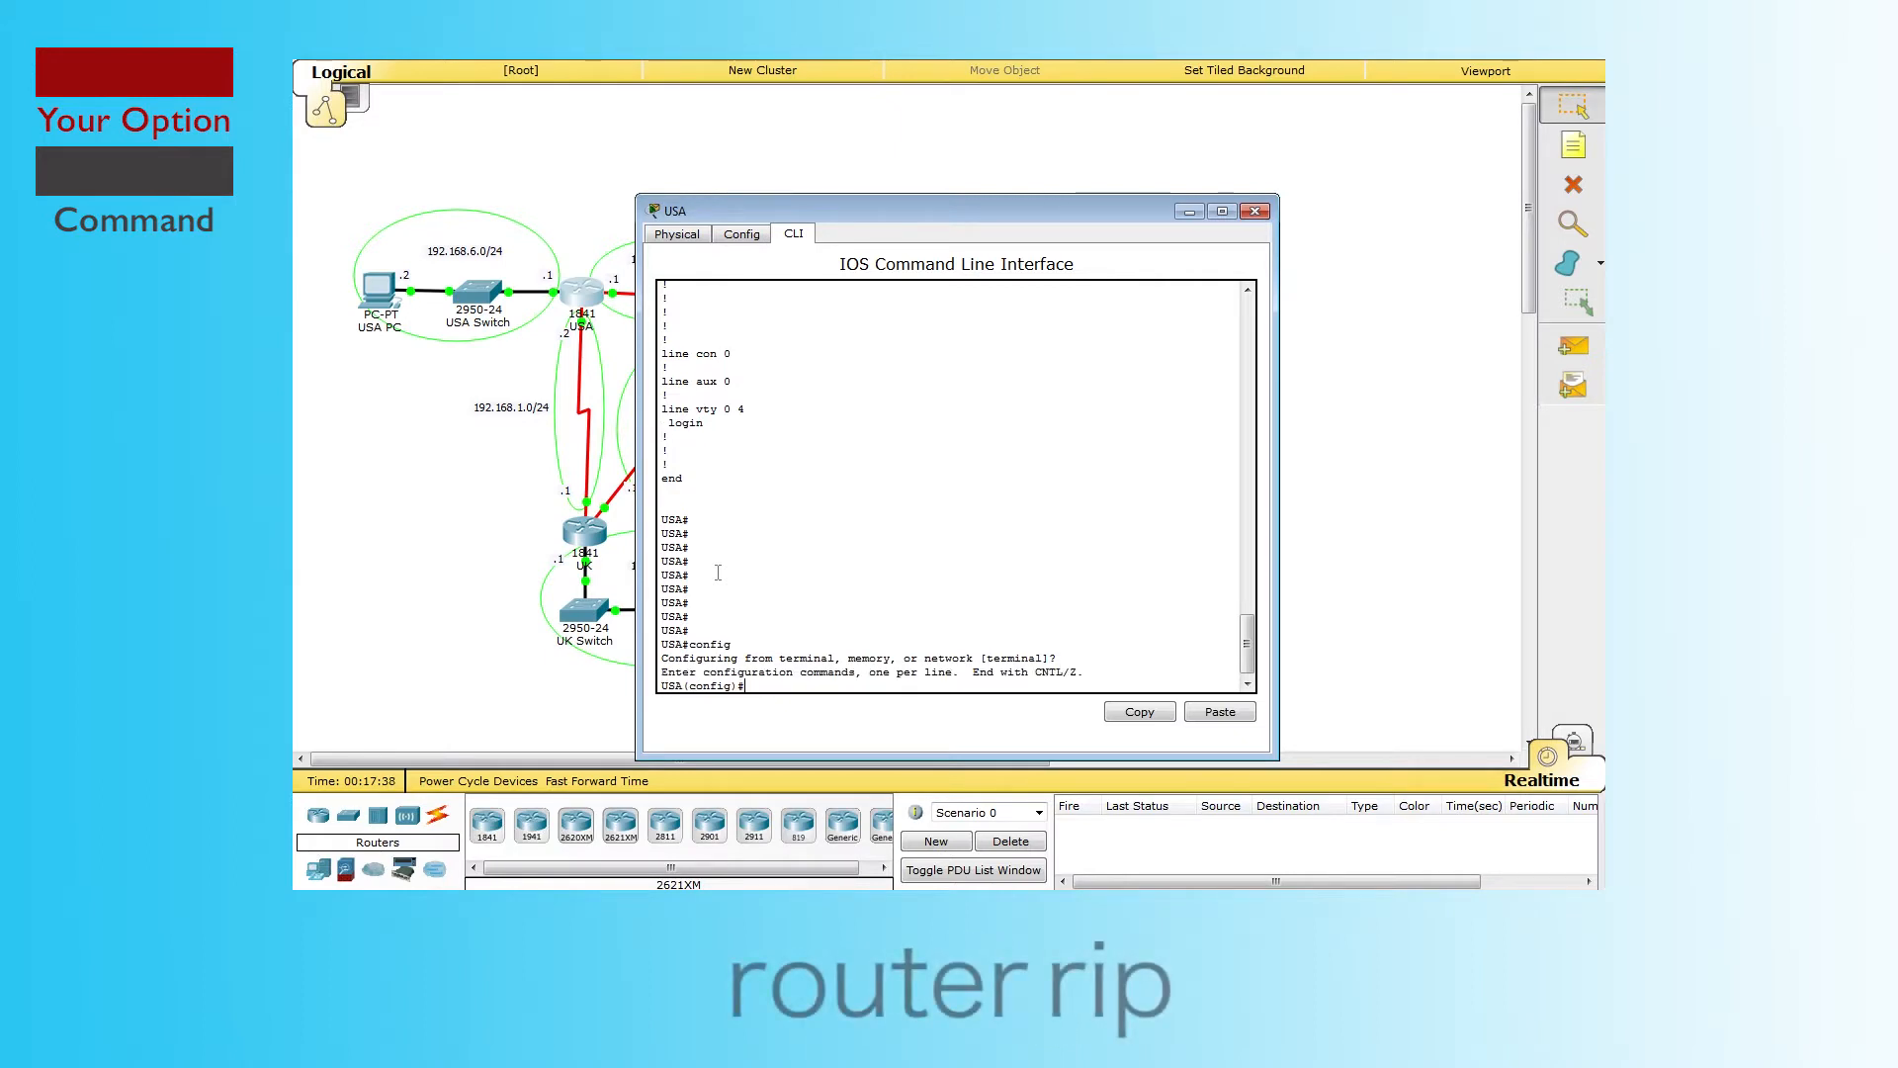
type("router rip")
key("Return")
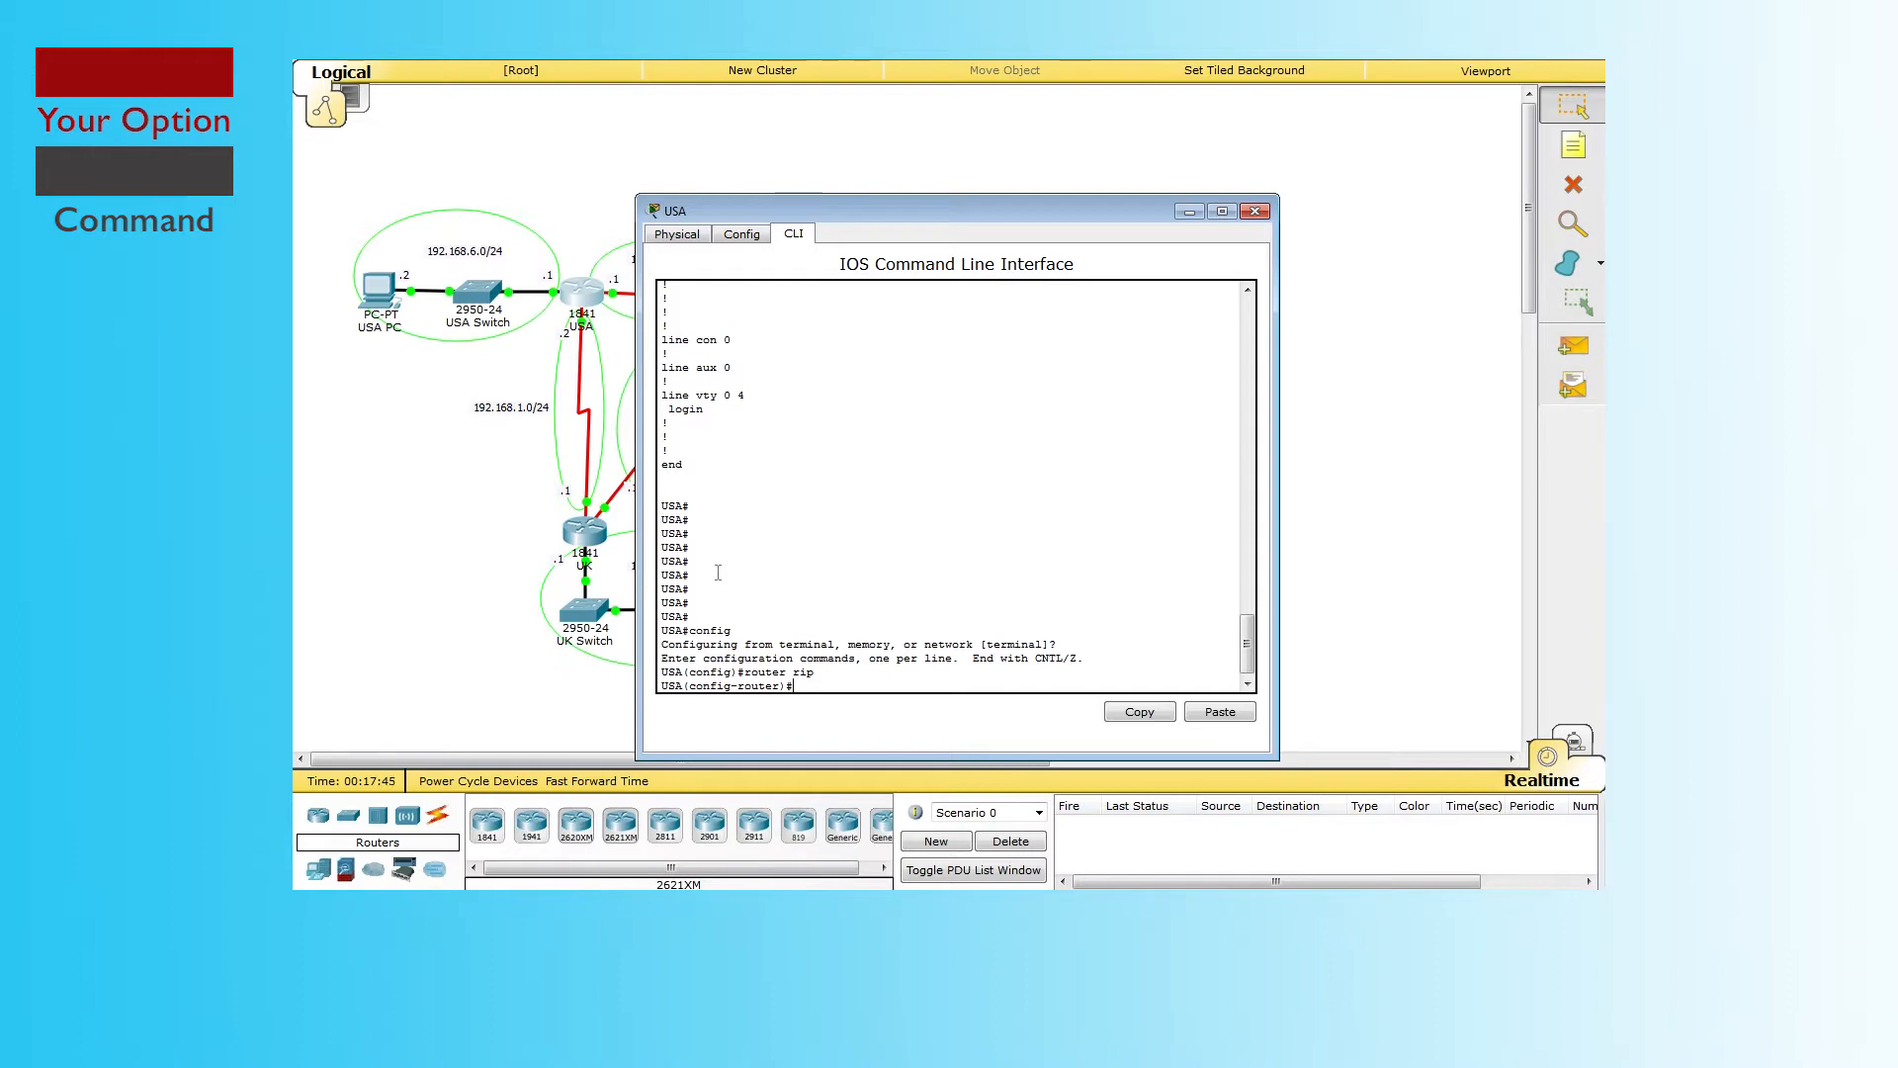
type("network")
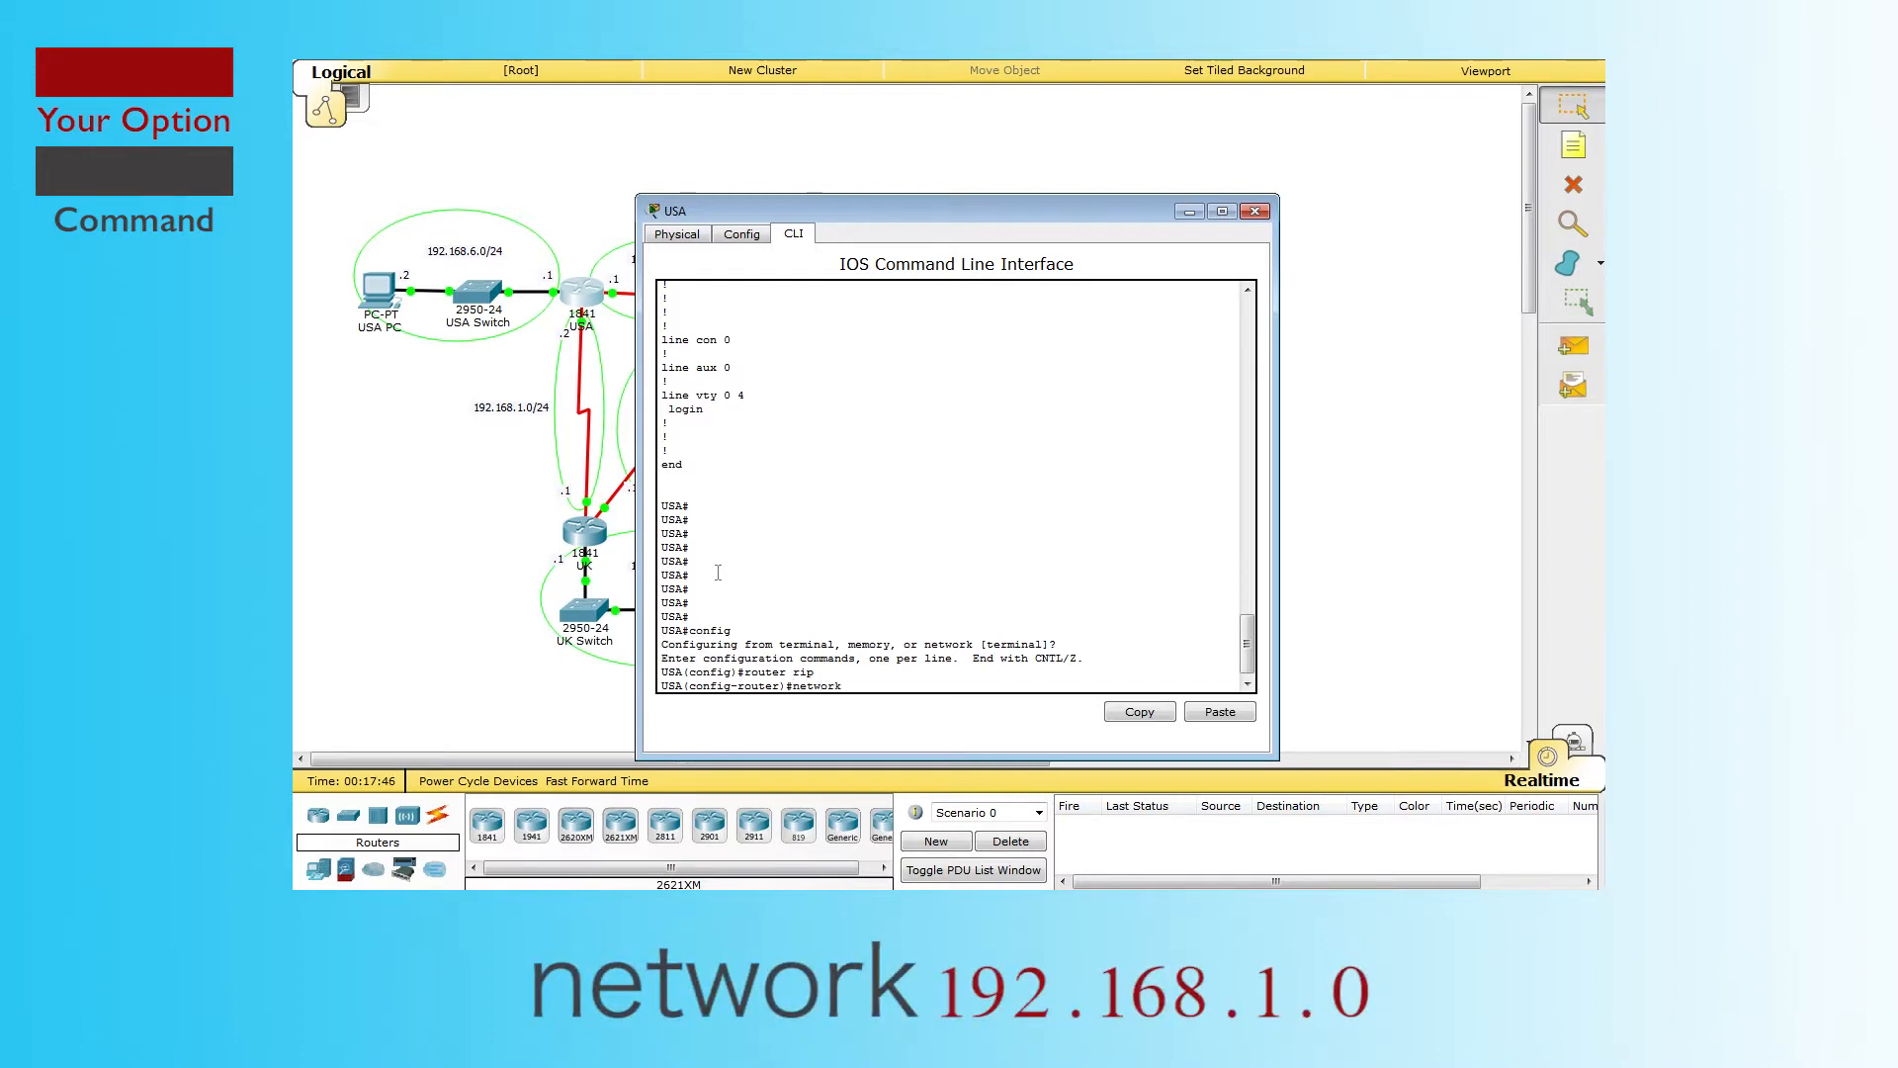
type(" 192.168.1.0")
key("Return")
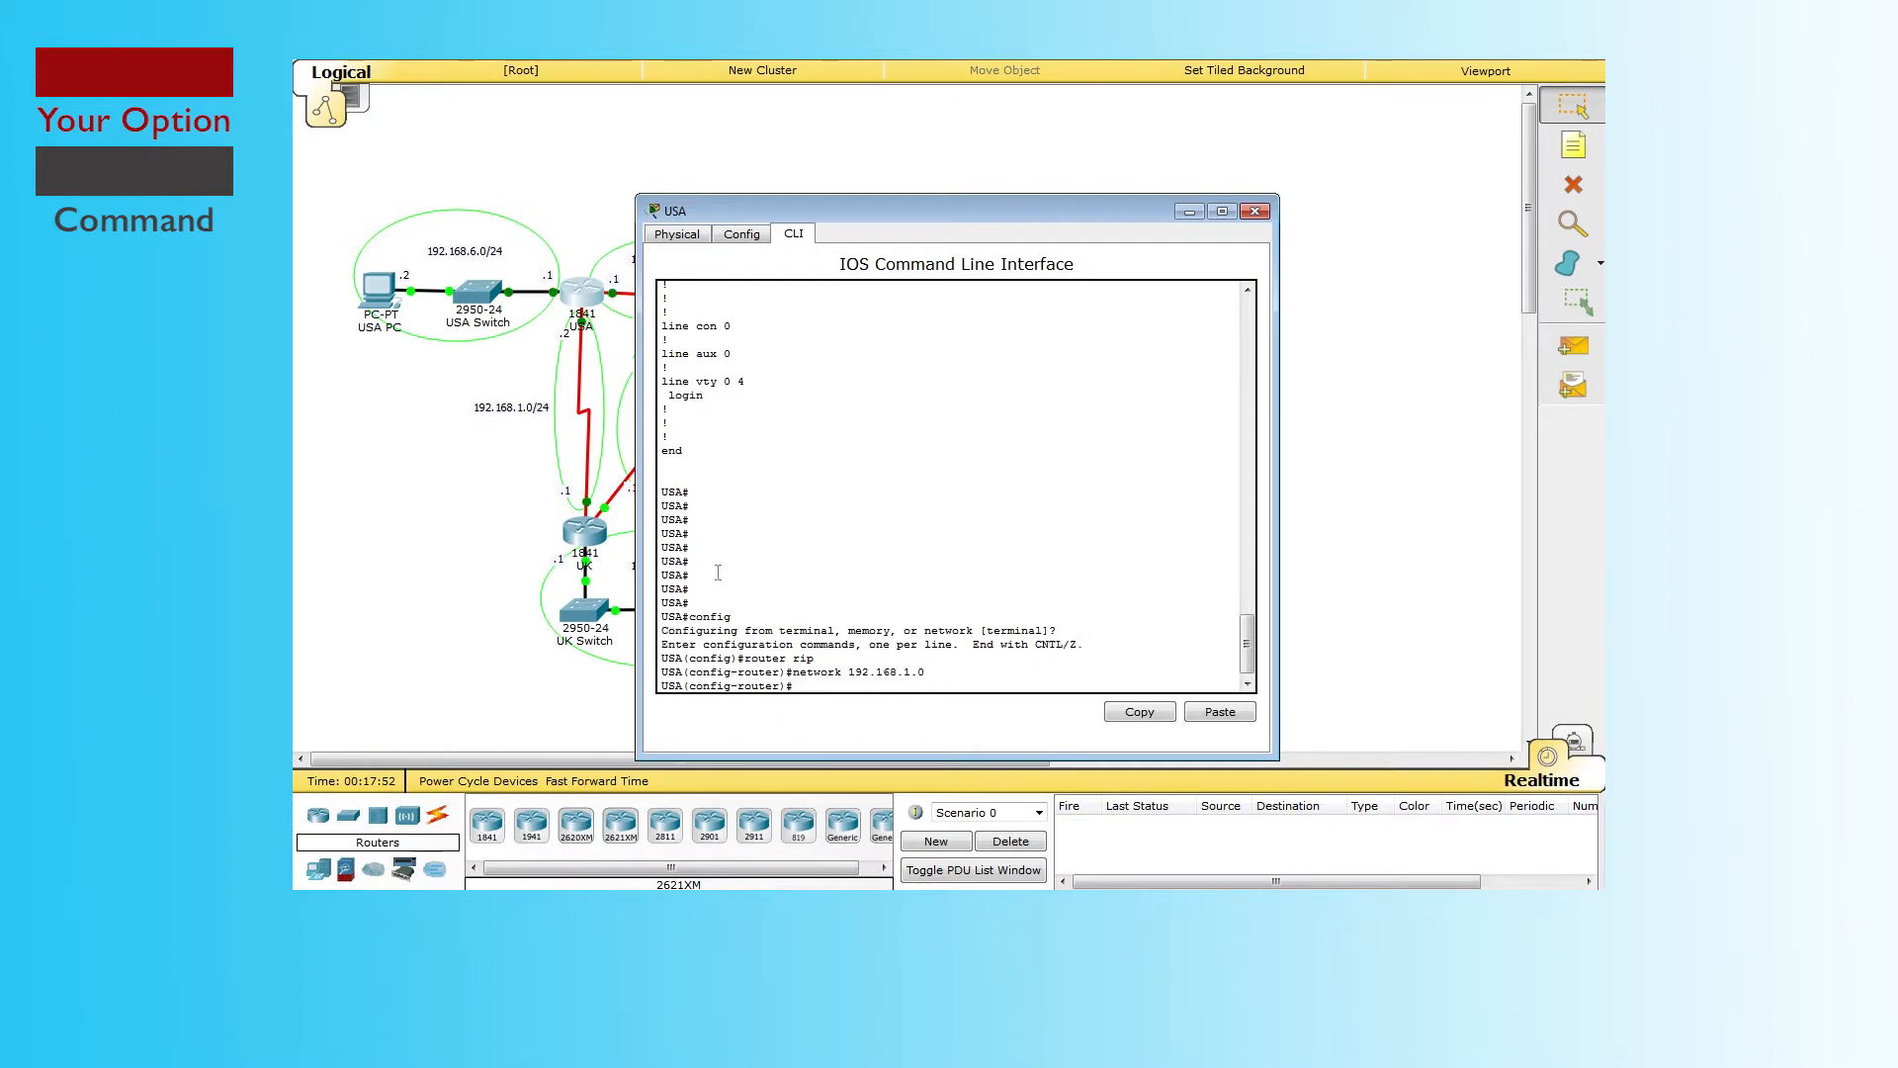
type("end")
key("Return")
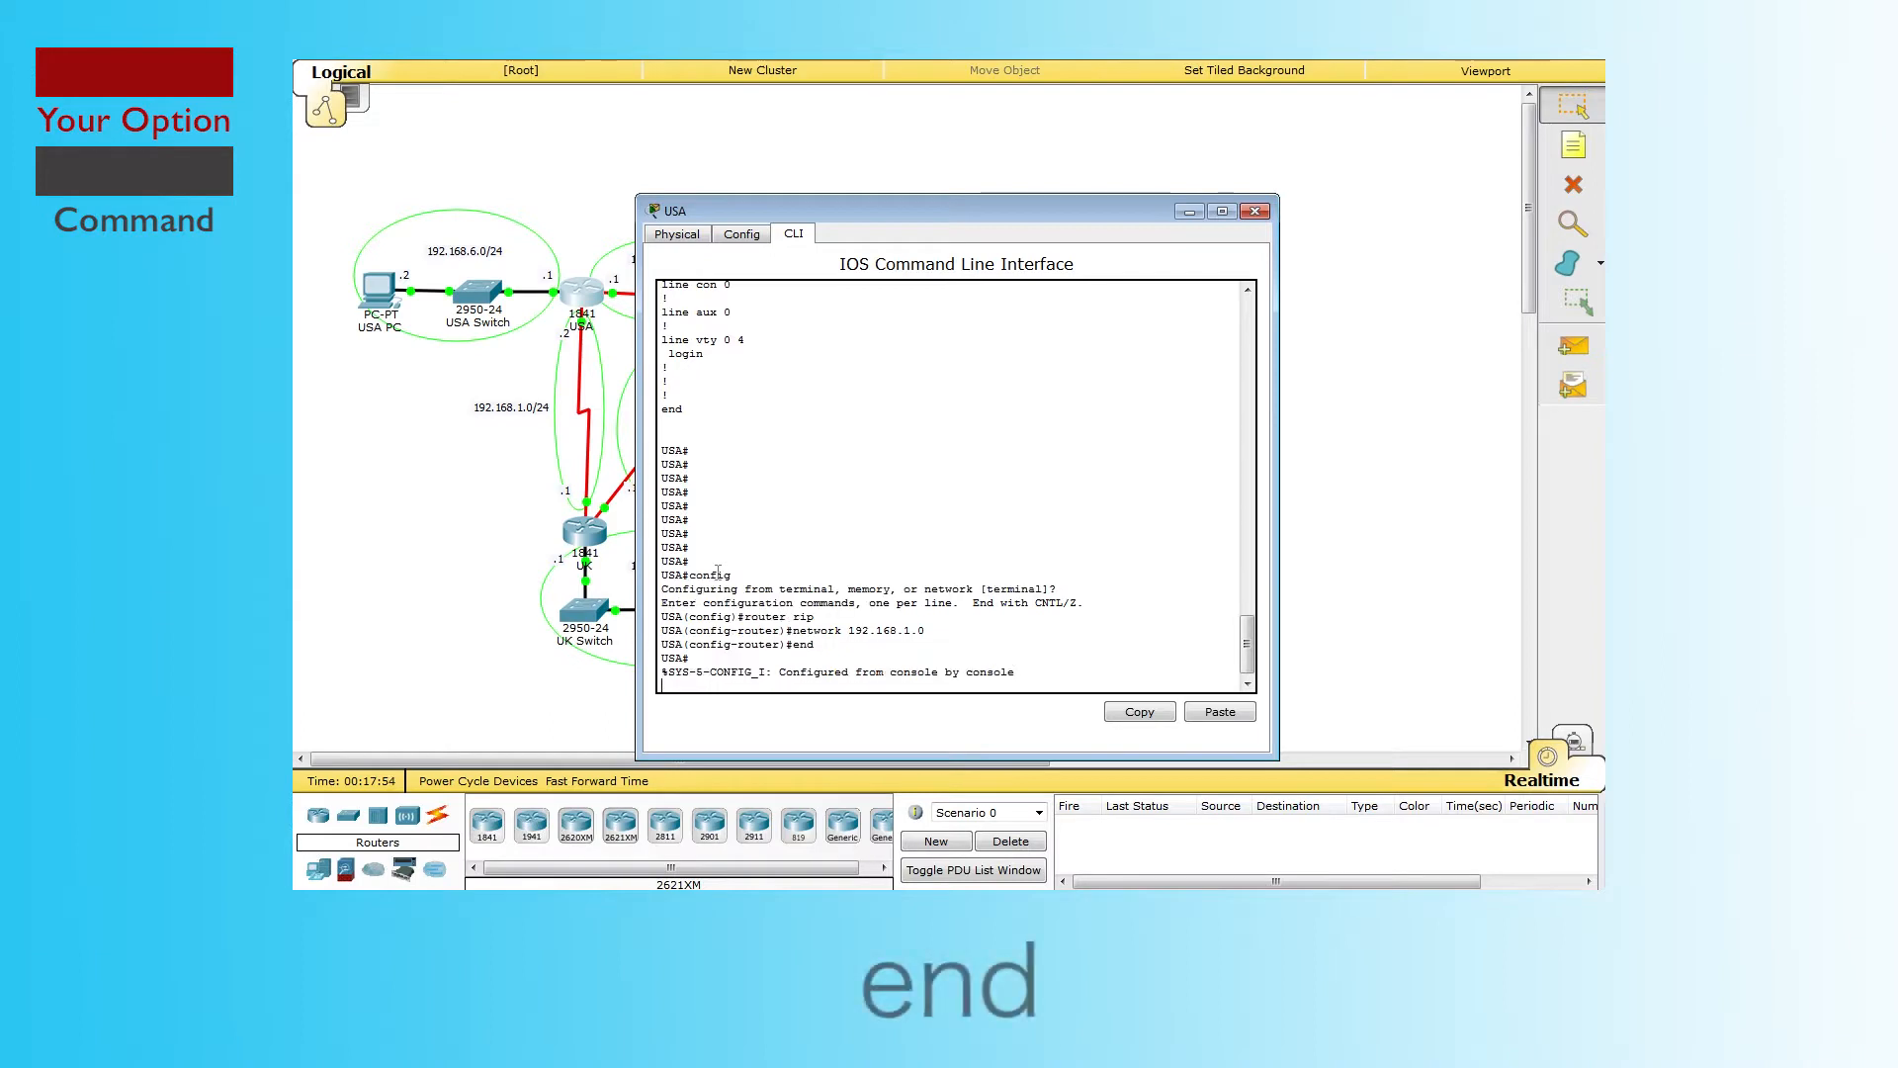
Step: Save USA's running-config to startup-config, accepting the default filename
type("exit")
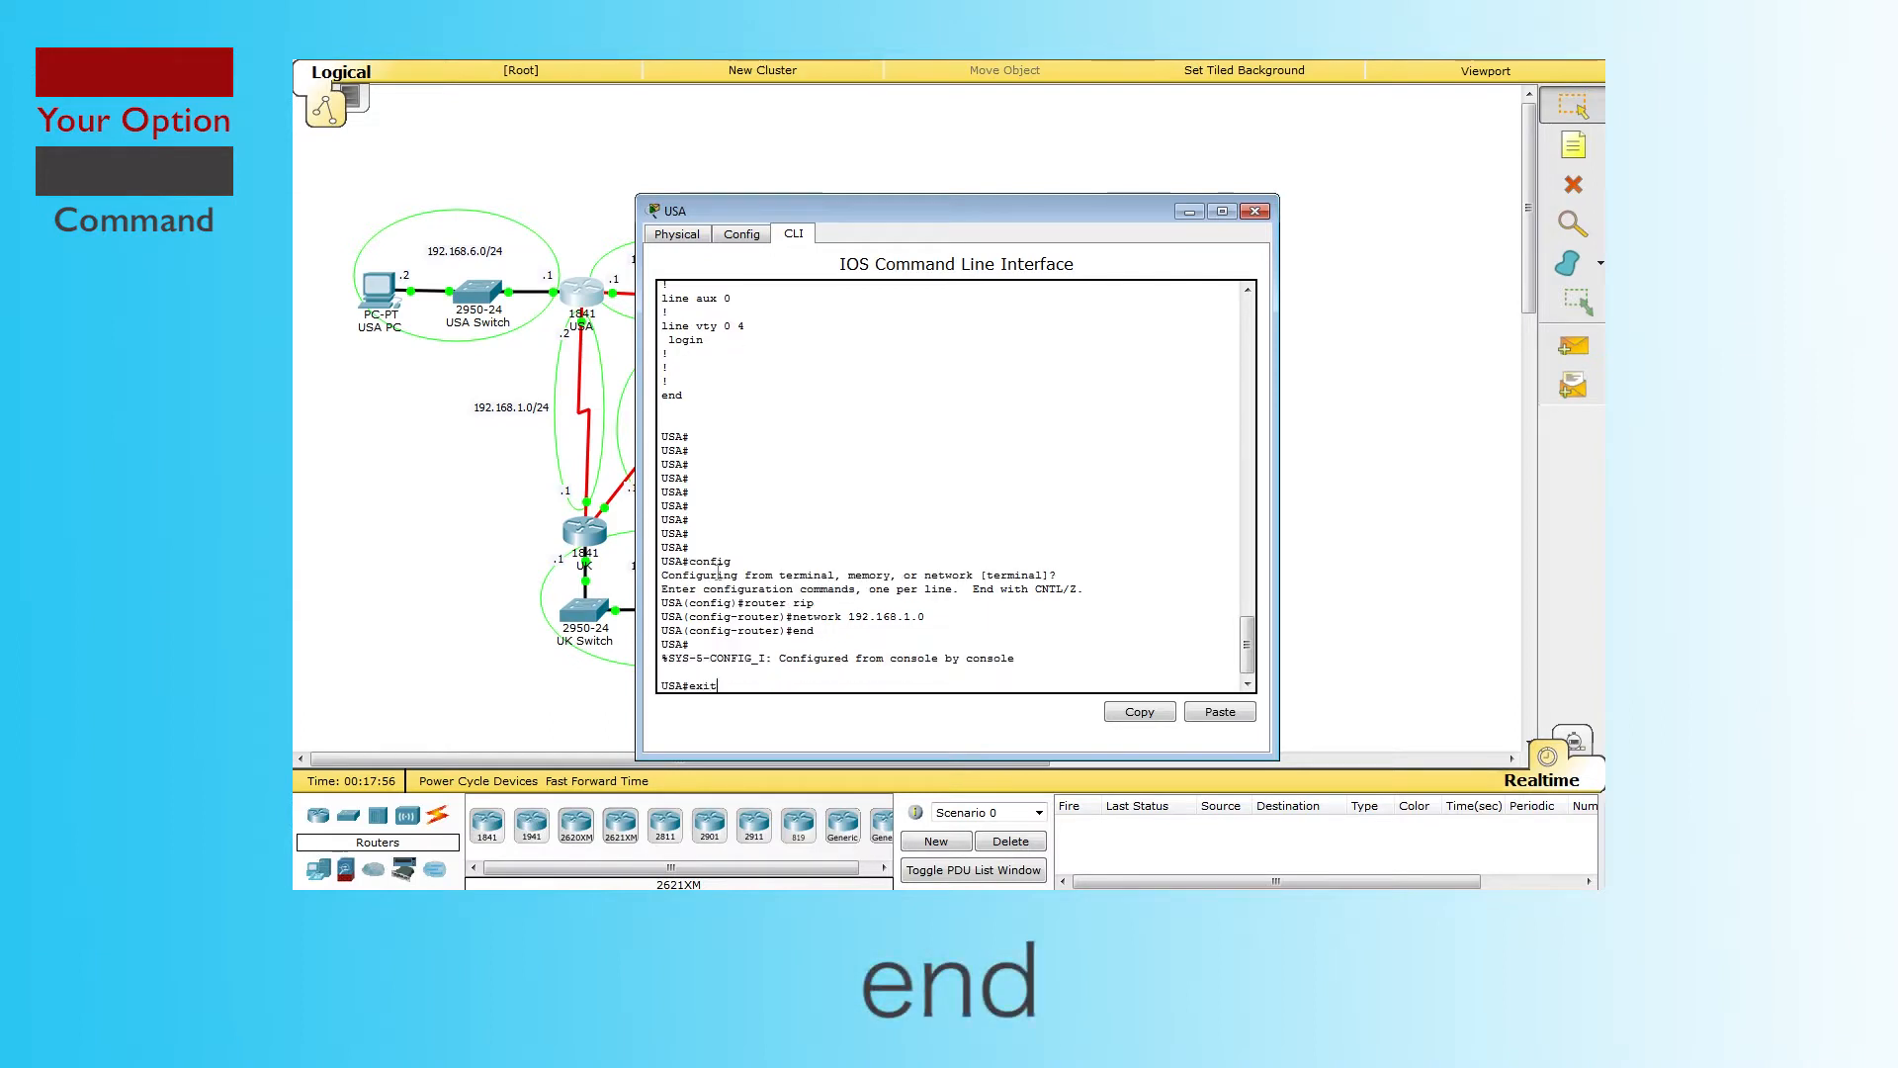
key("BackSpace")
key("BackSpace")
key("BackSpace")
key("BackSpace")
type("copy ")
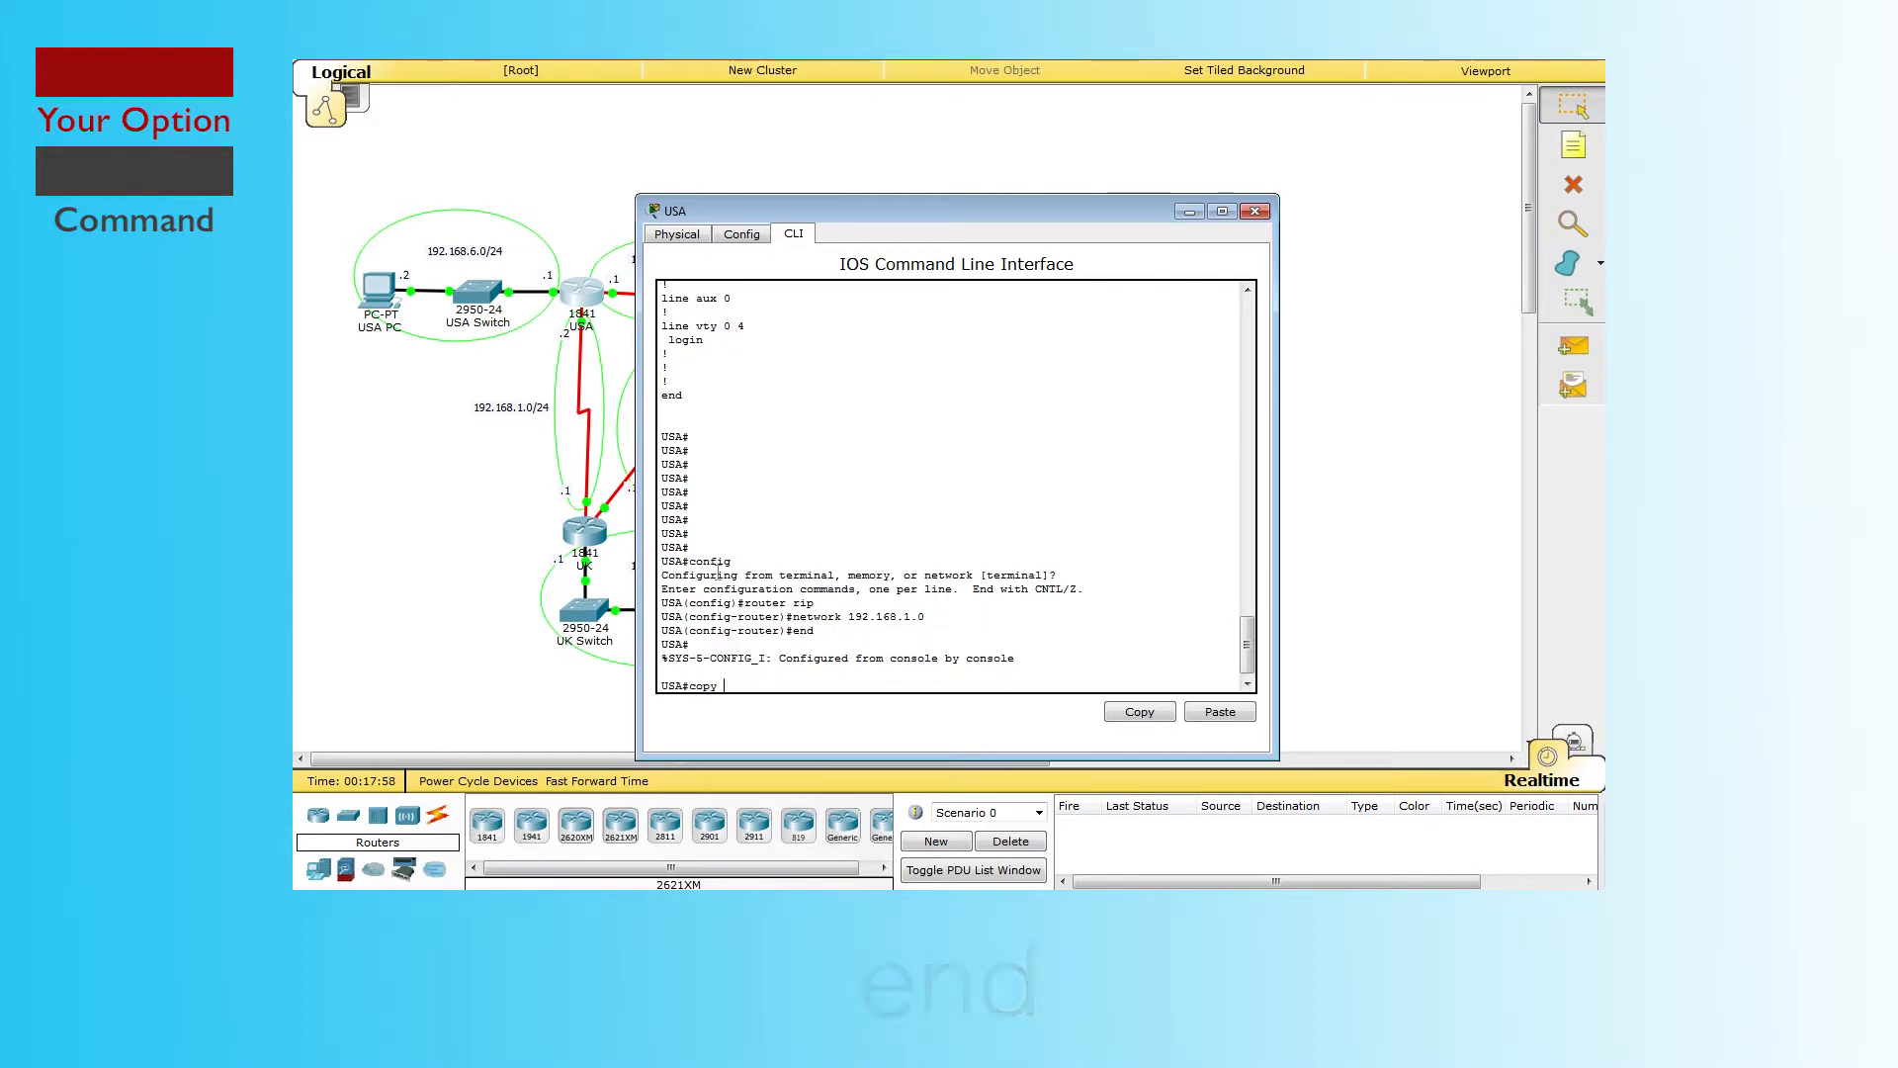
type("running-")
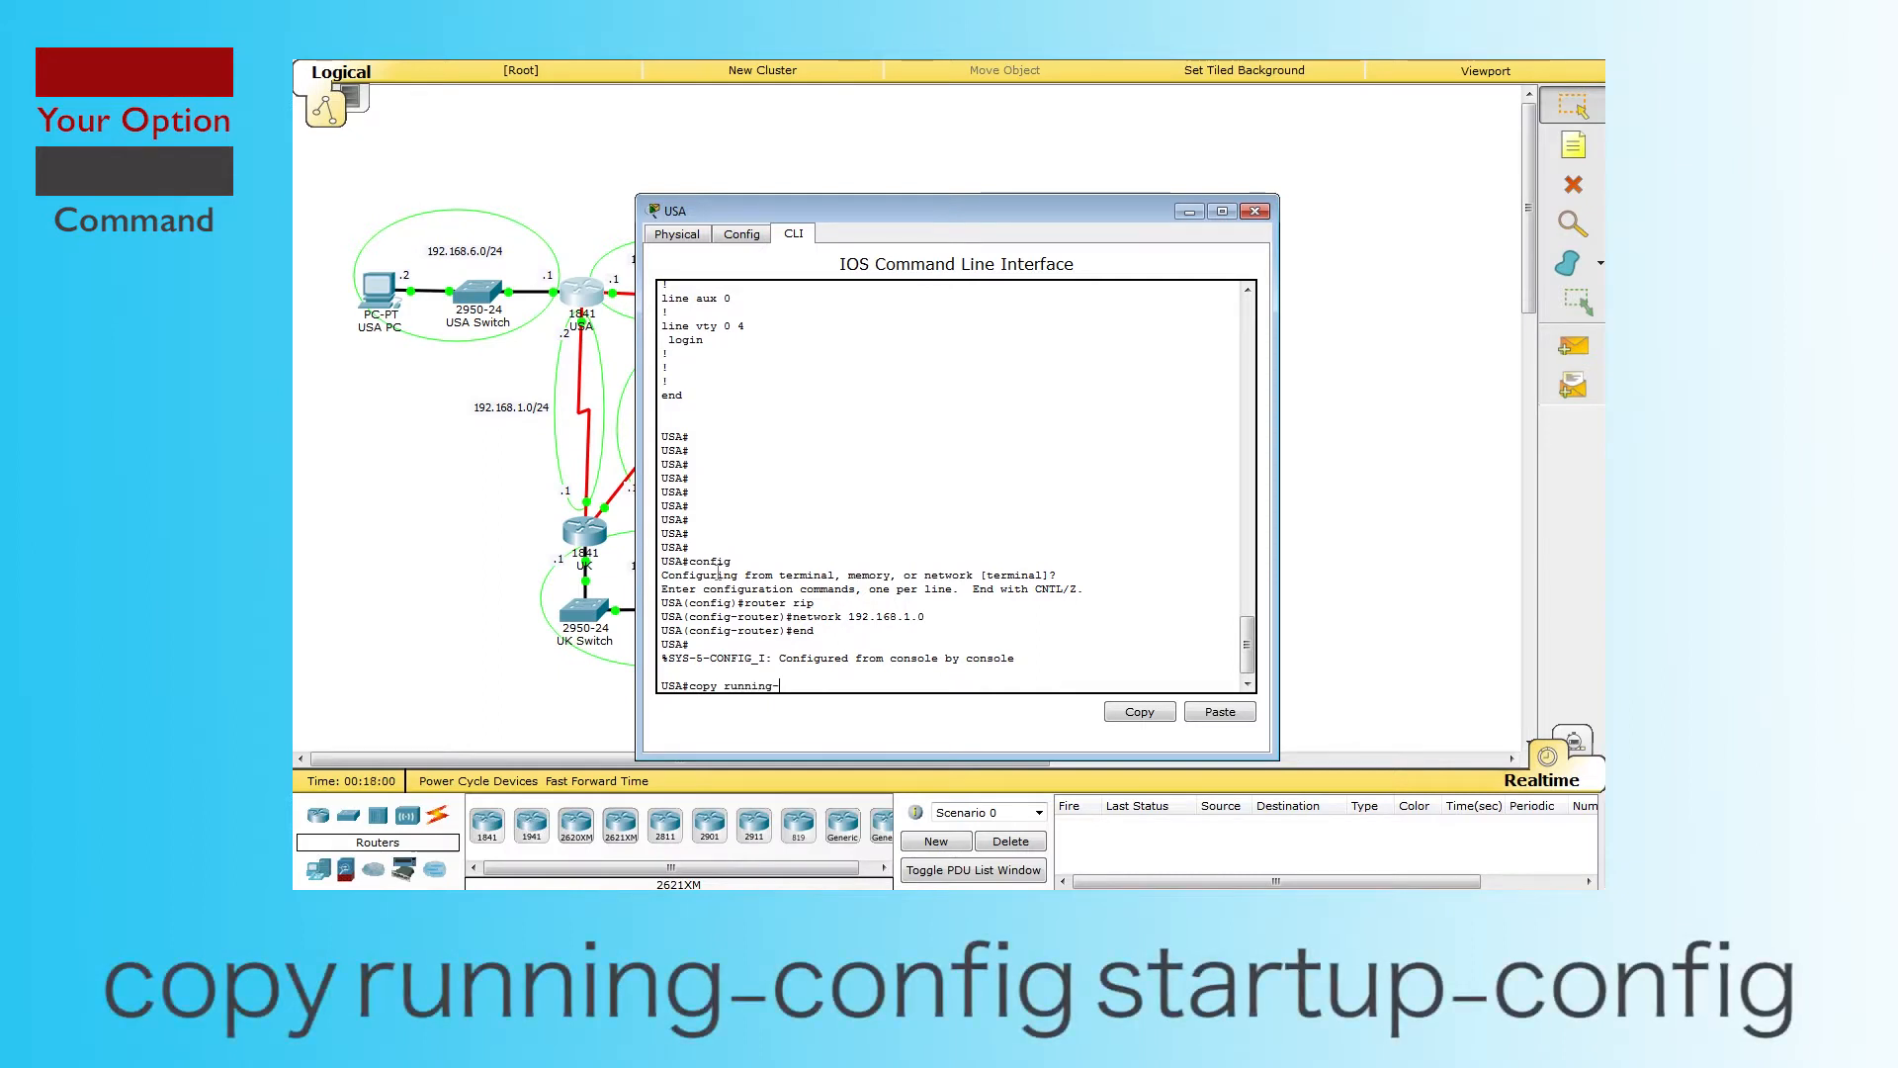
type("config startup-")
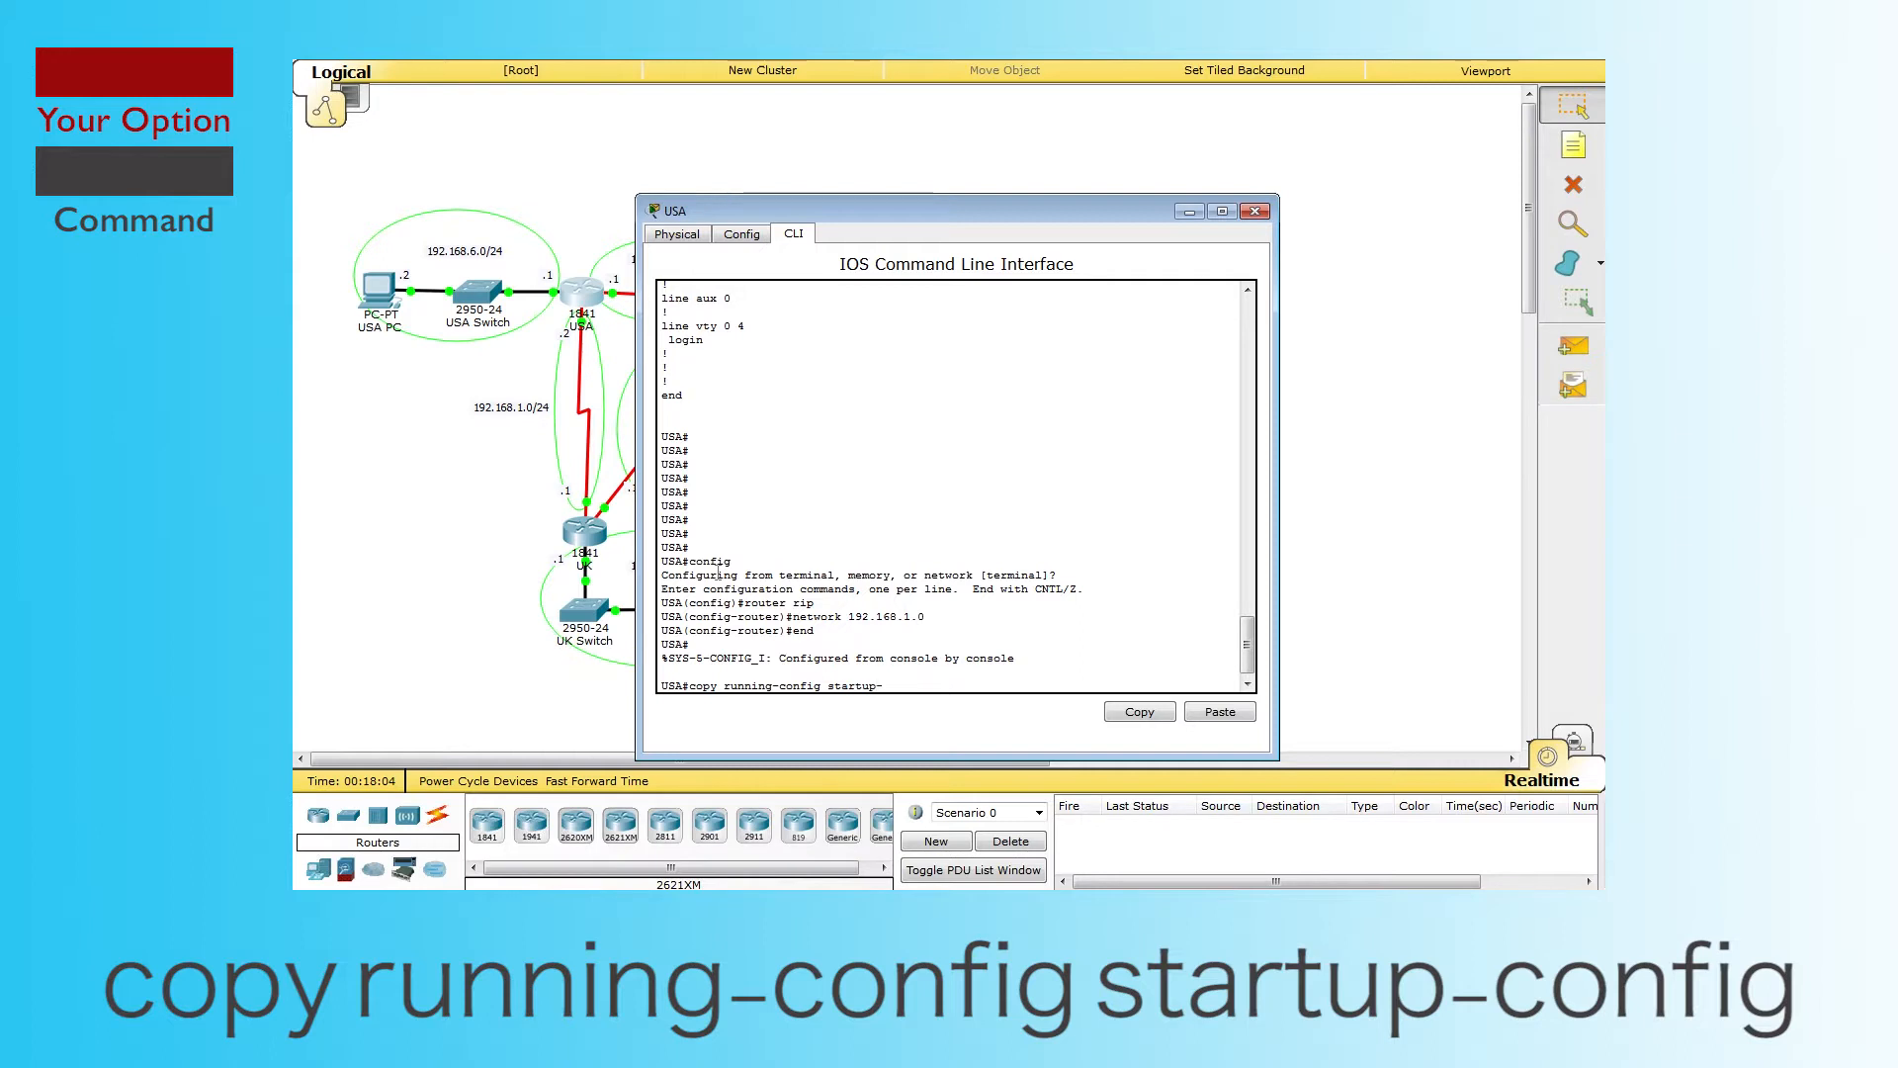
type("config")
key("Return")
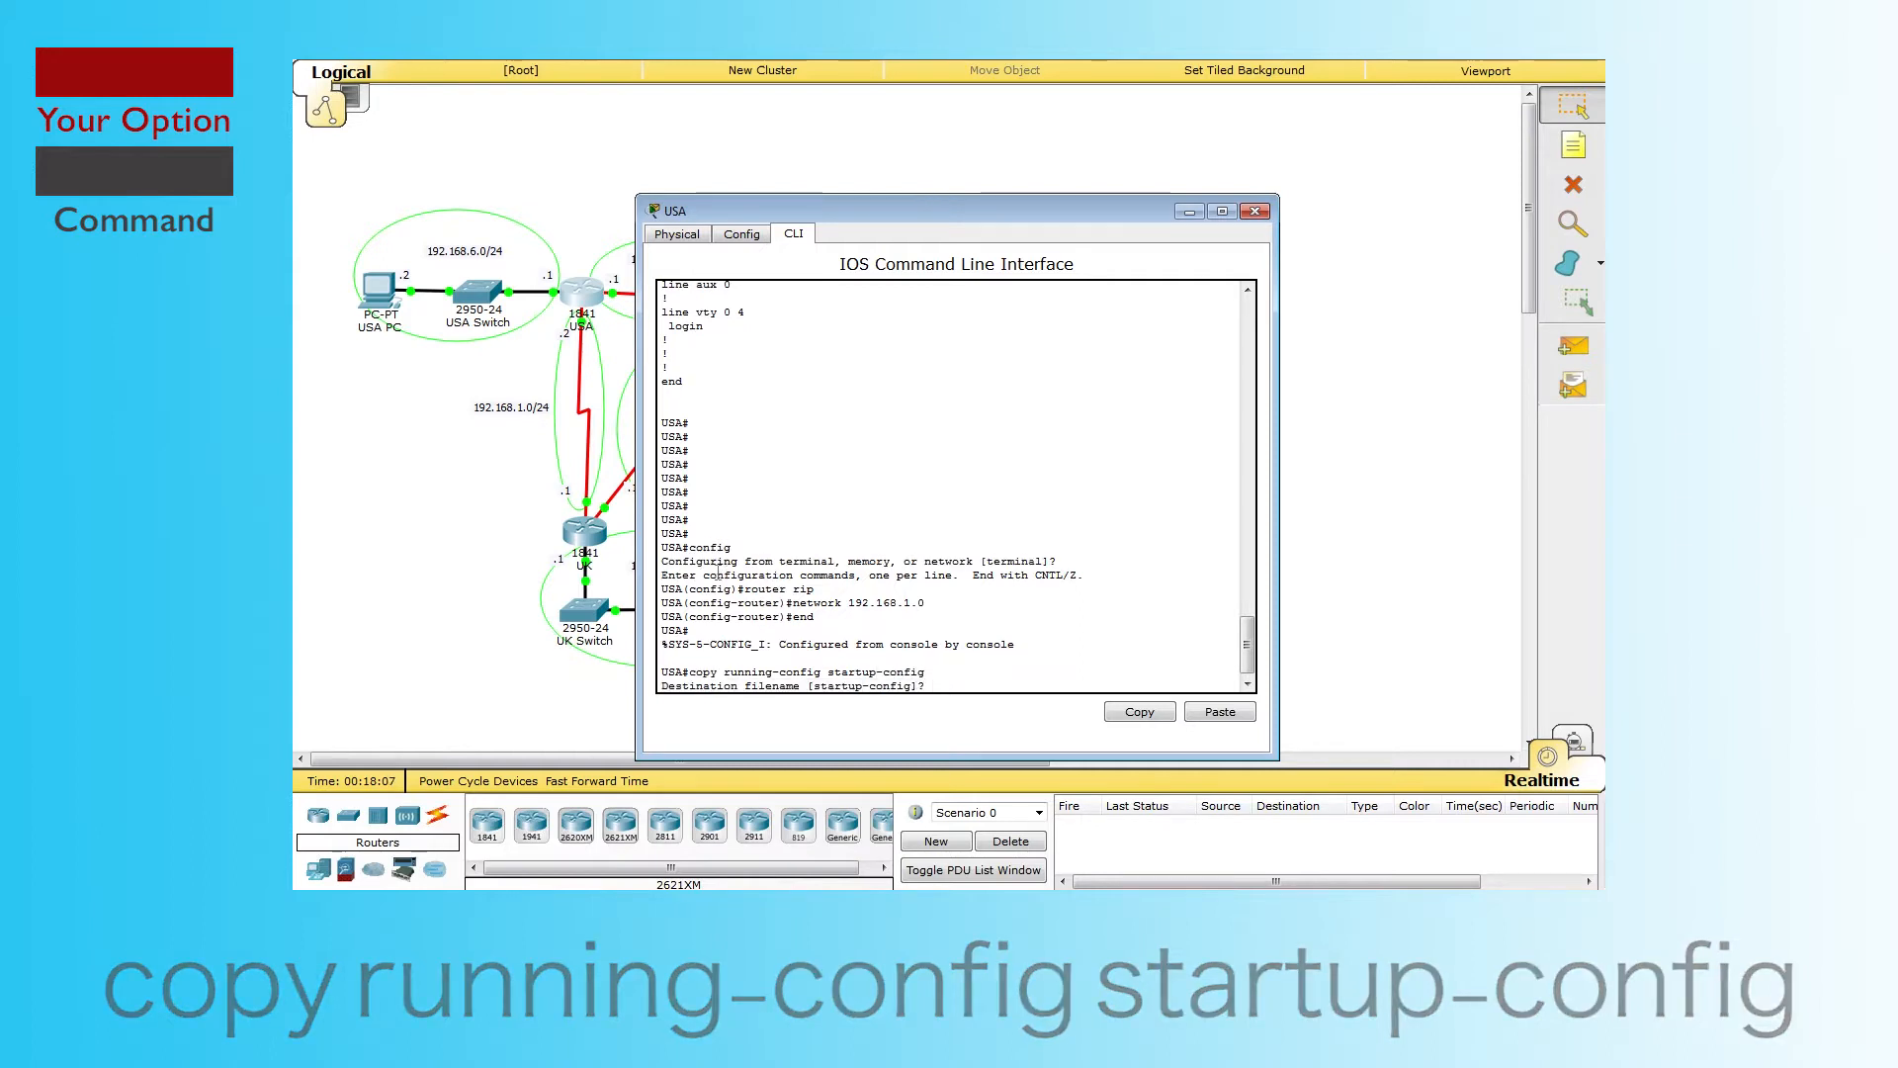
key("Return")
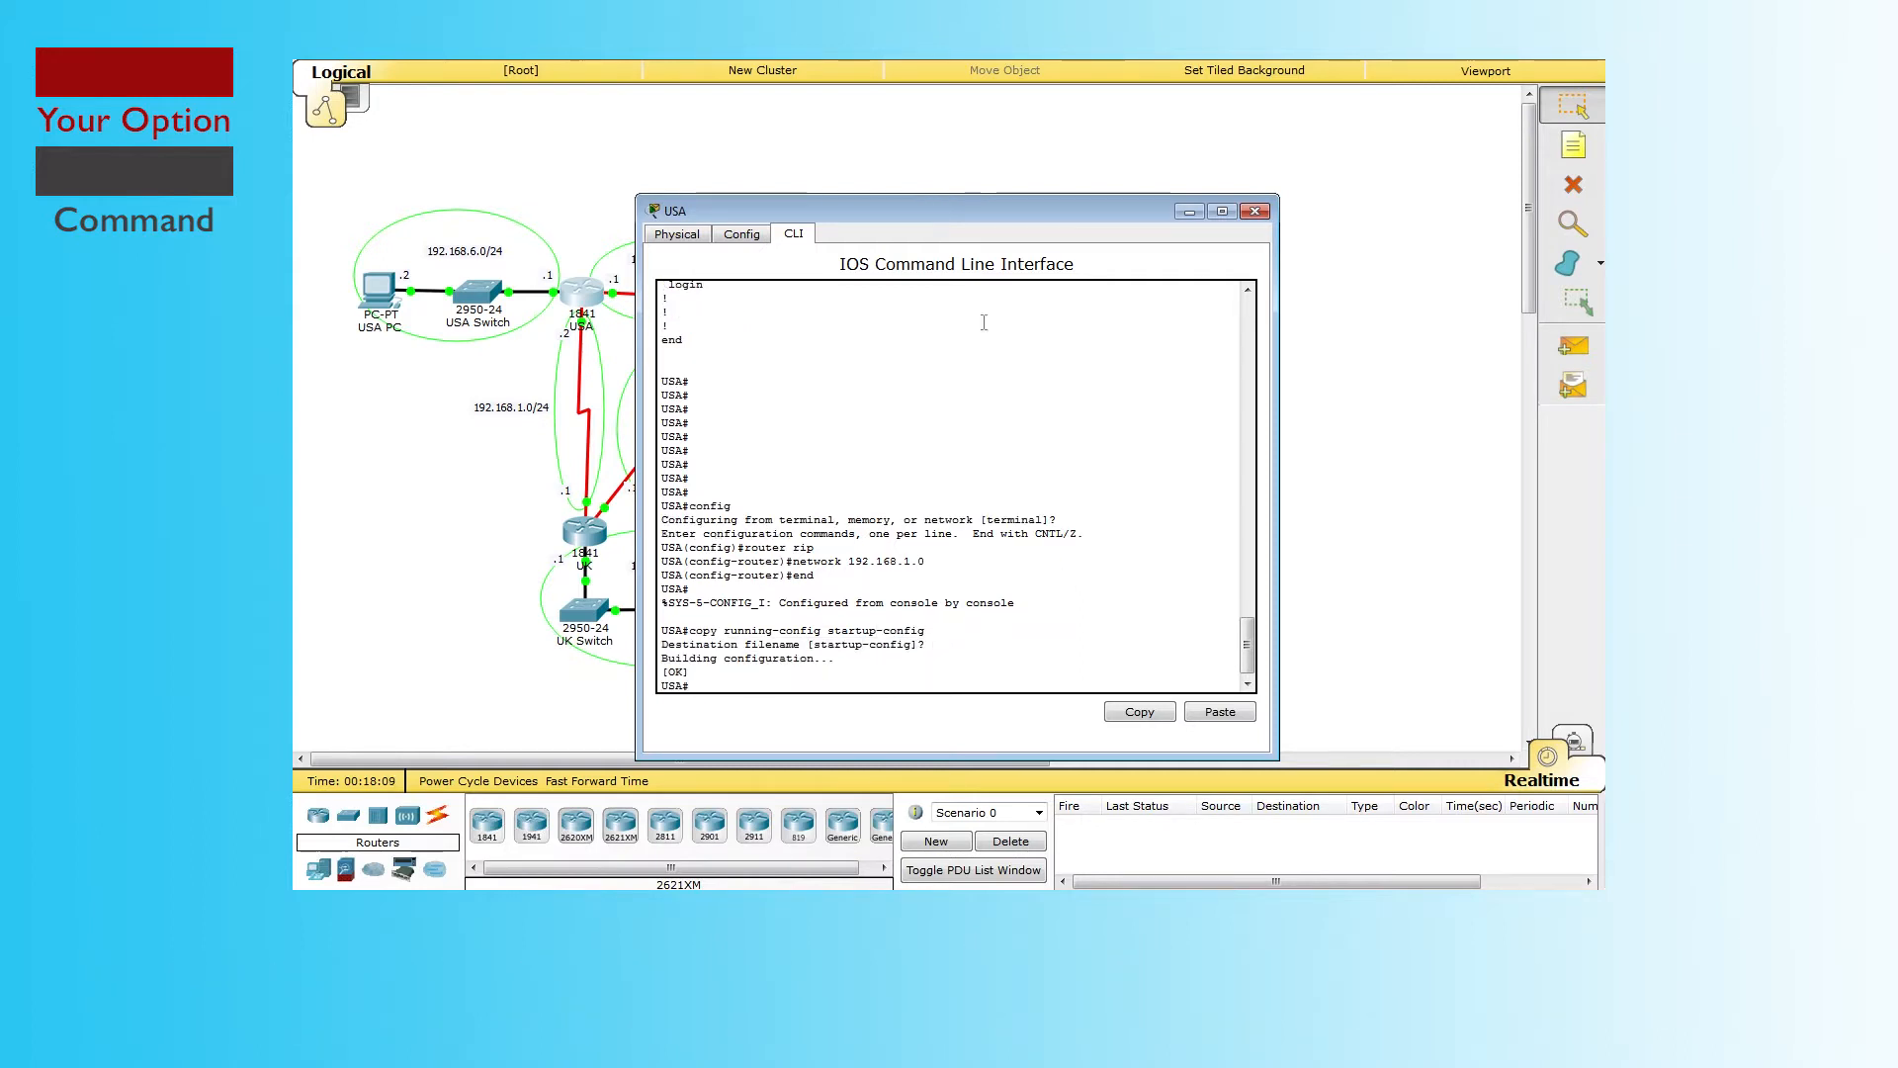
Step: Close the USA window and delete the CA–UK serial link on 192.168.3.0/24
left_click(1256, 211)
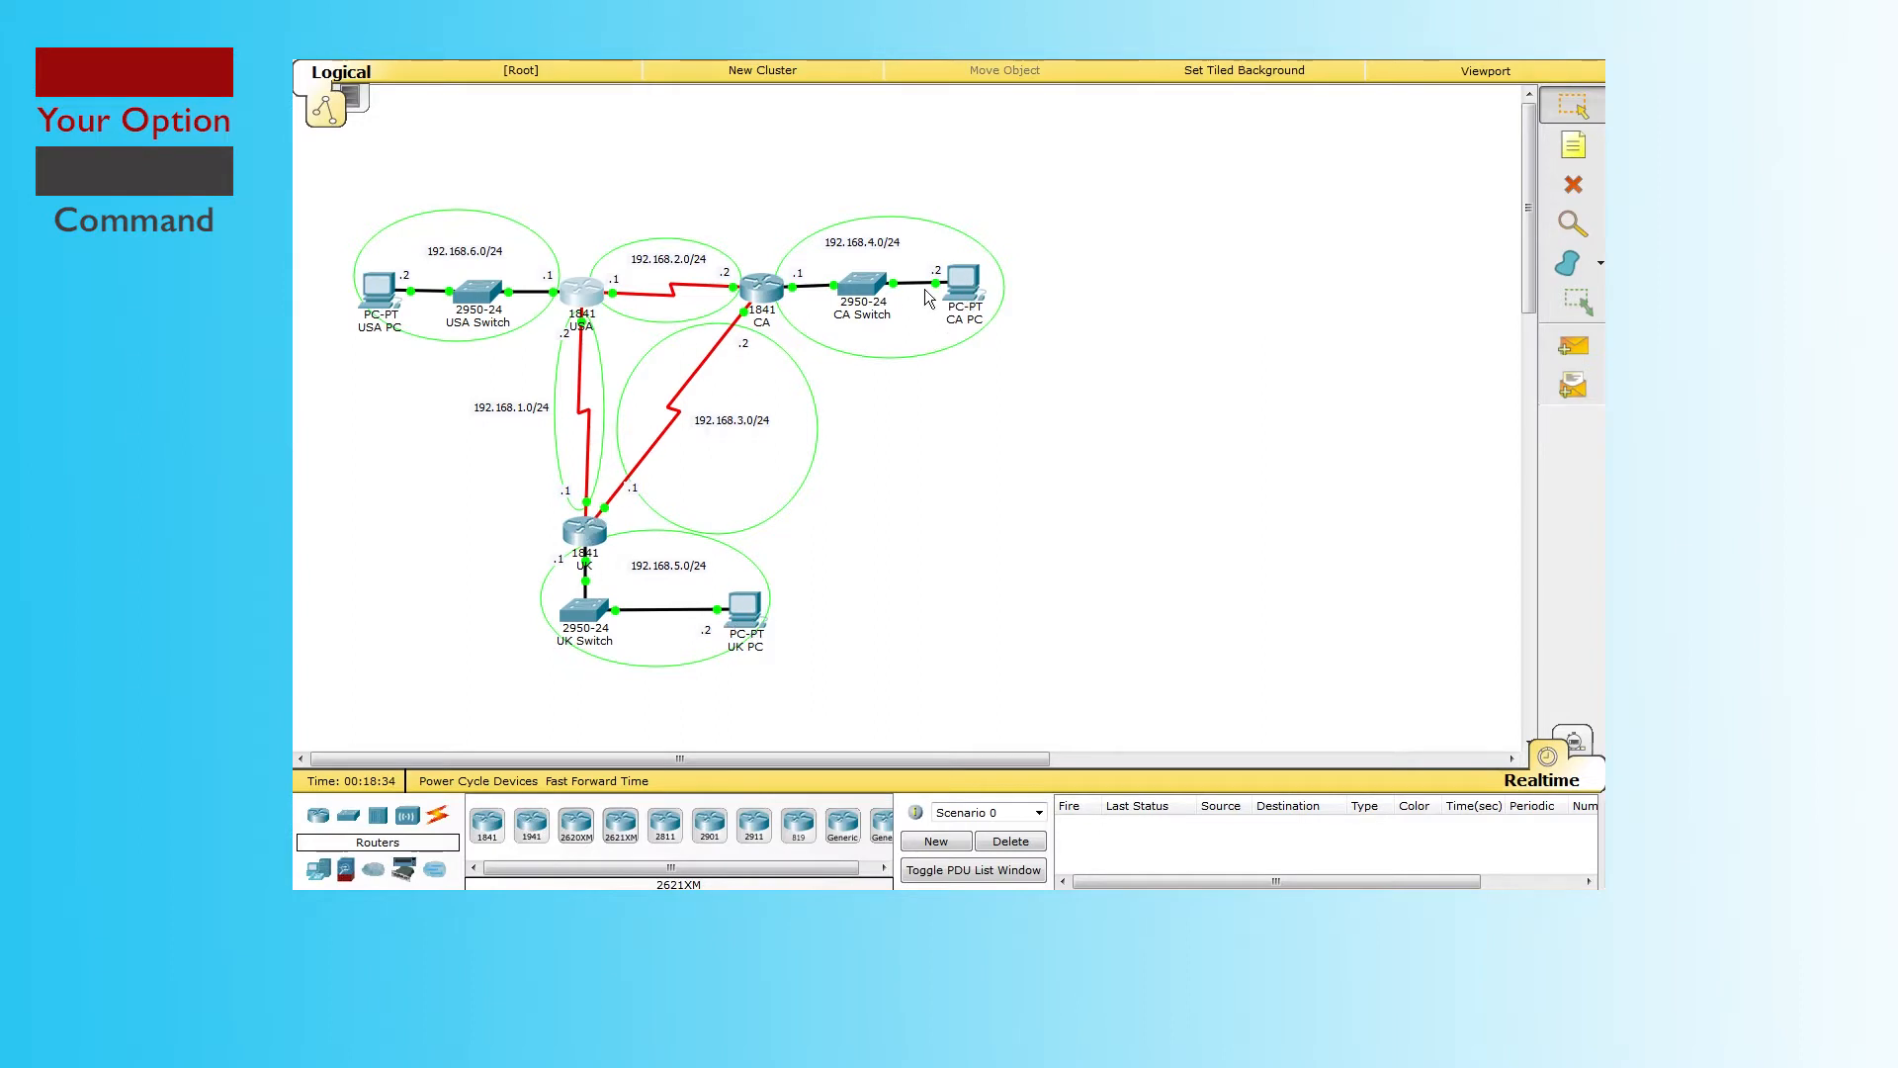
mouse_move(754, 625)
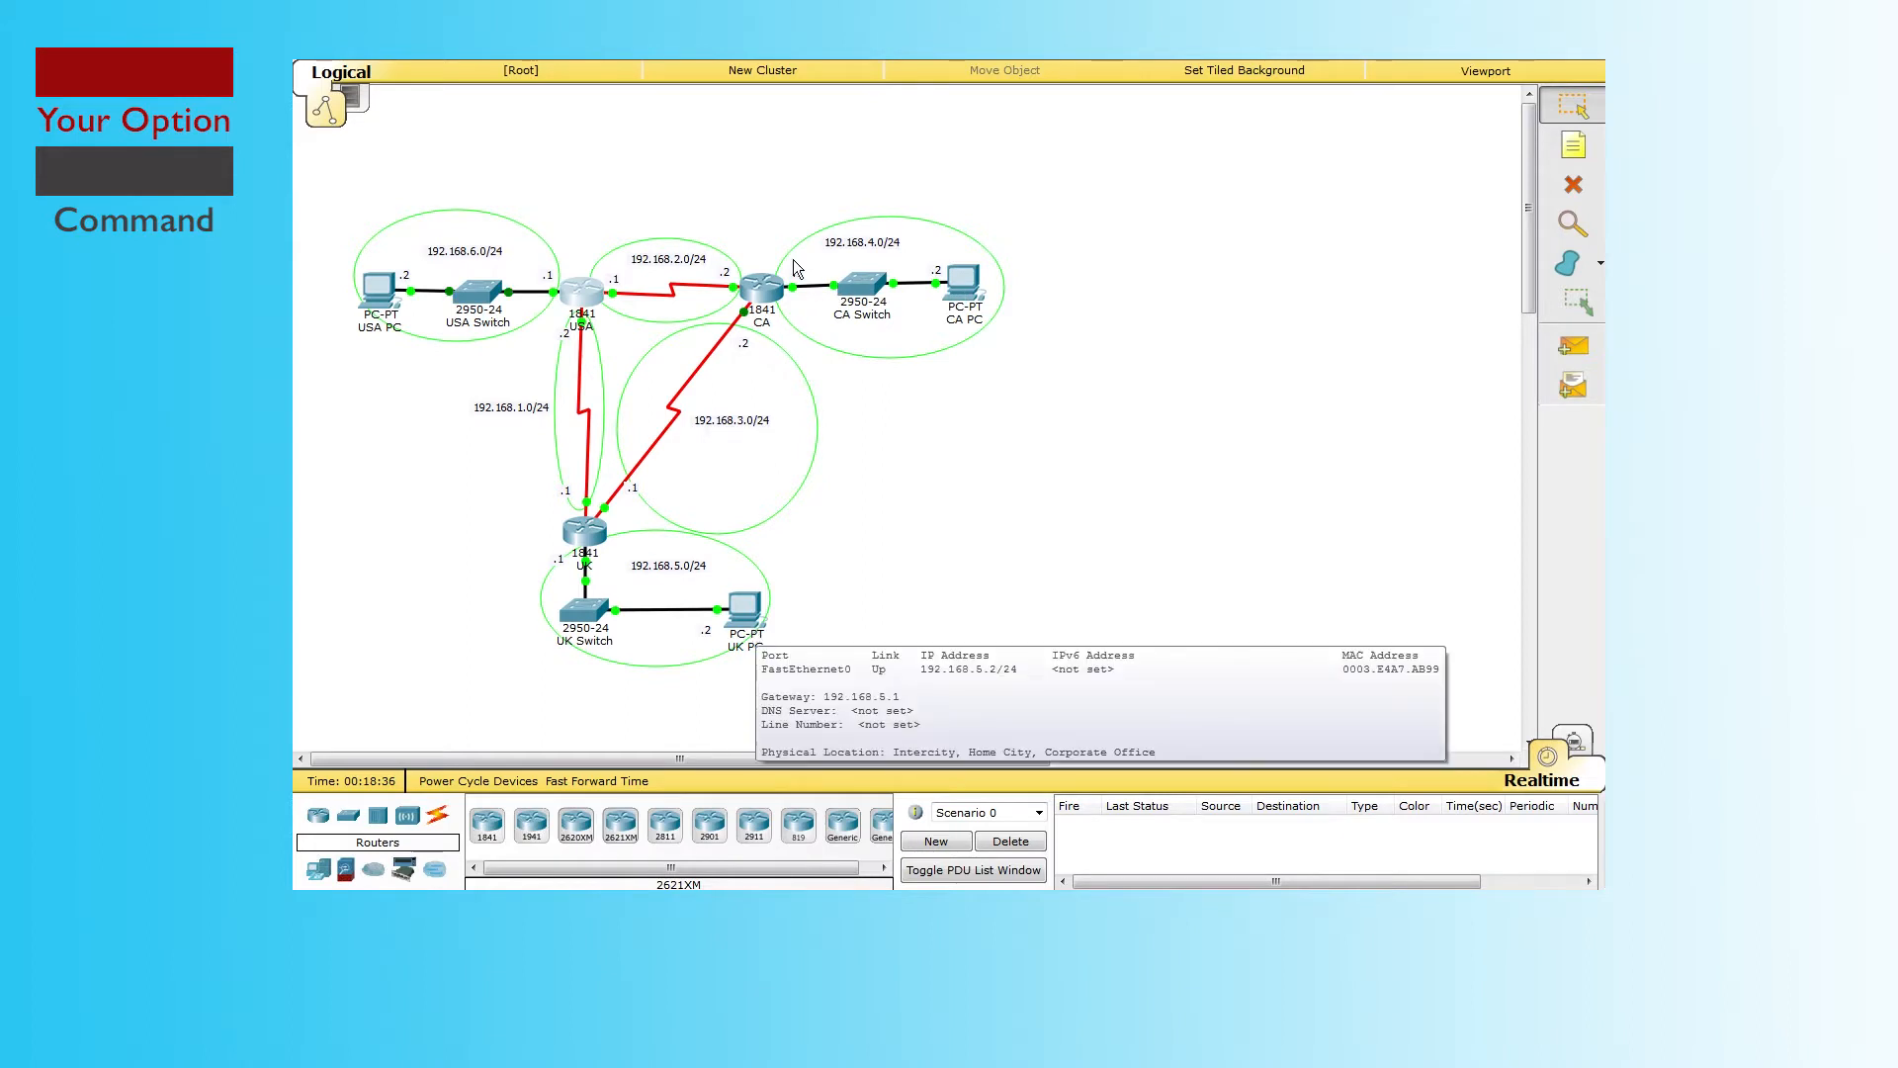
left_click(1573, 184)
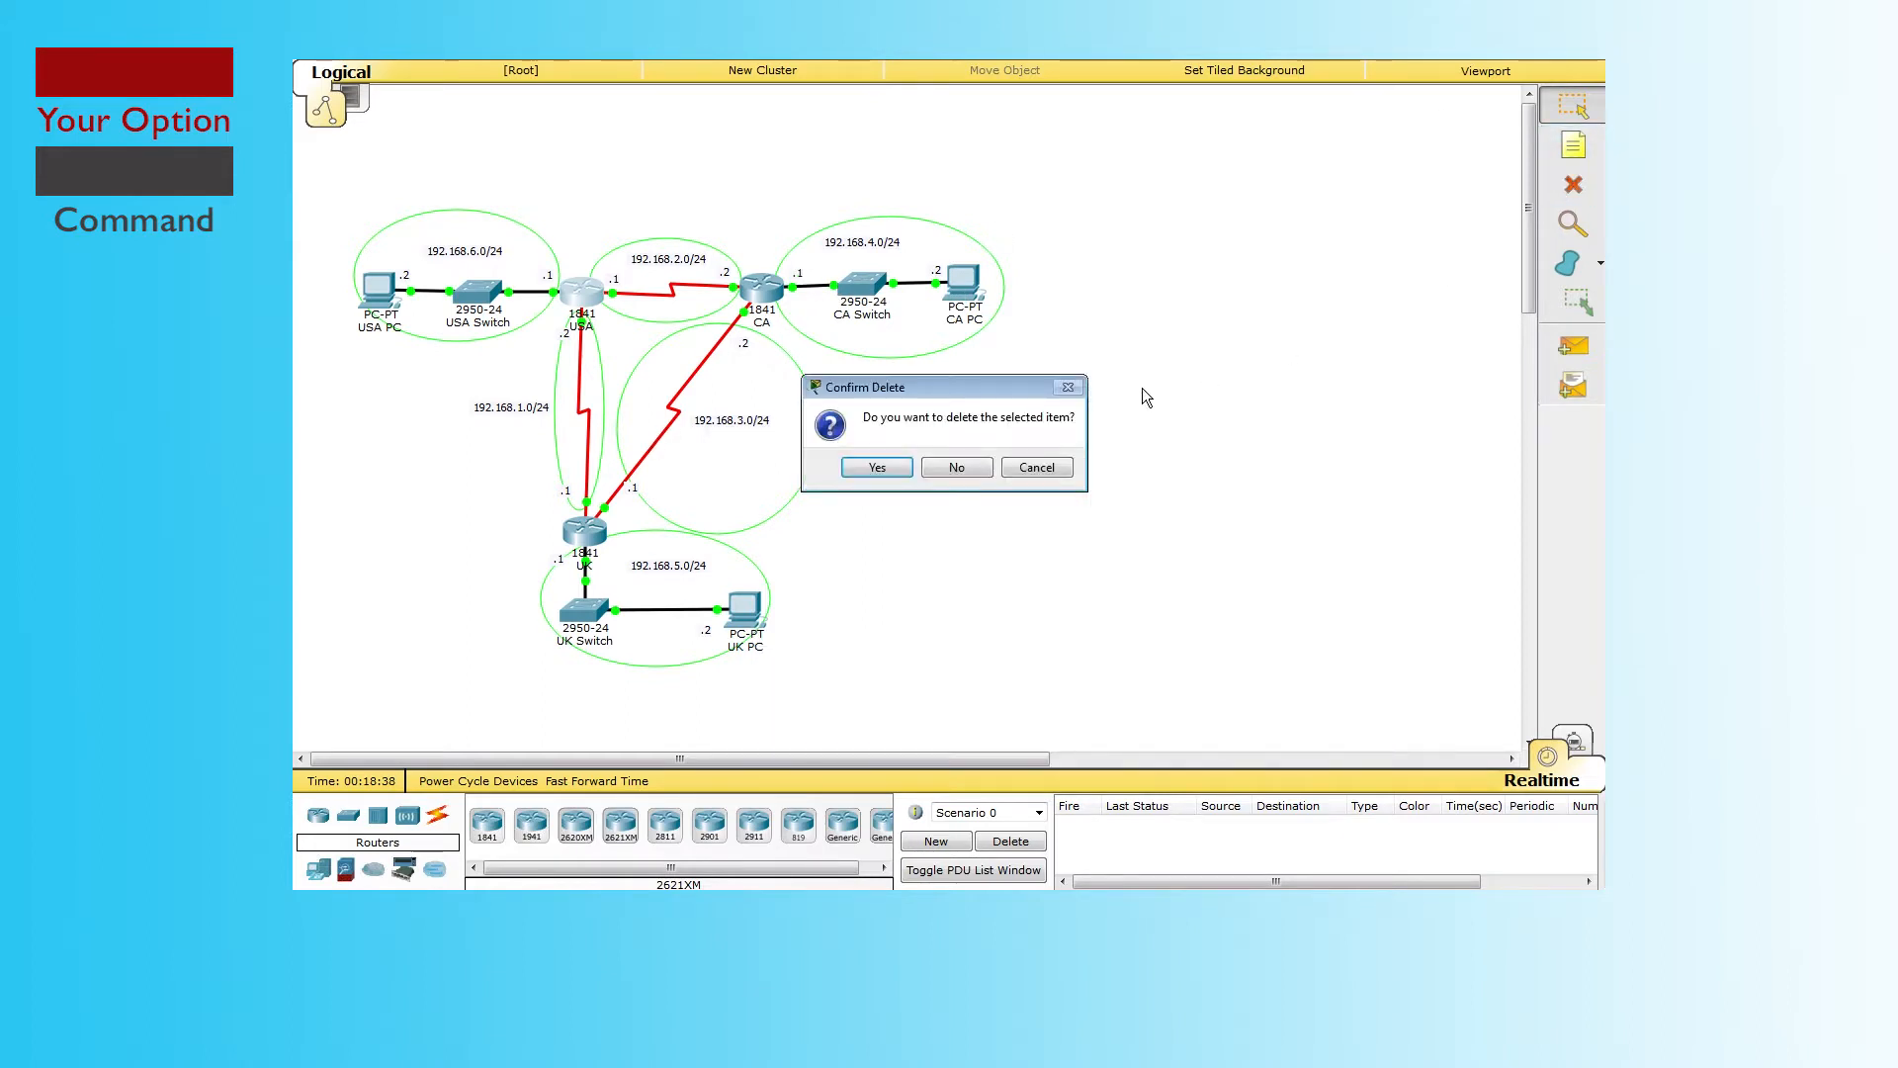
left_click(964, 473)
left_click(697, 375)
left_click(1573, 106)
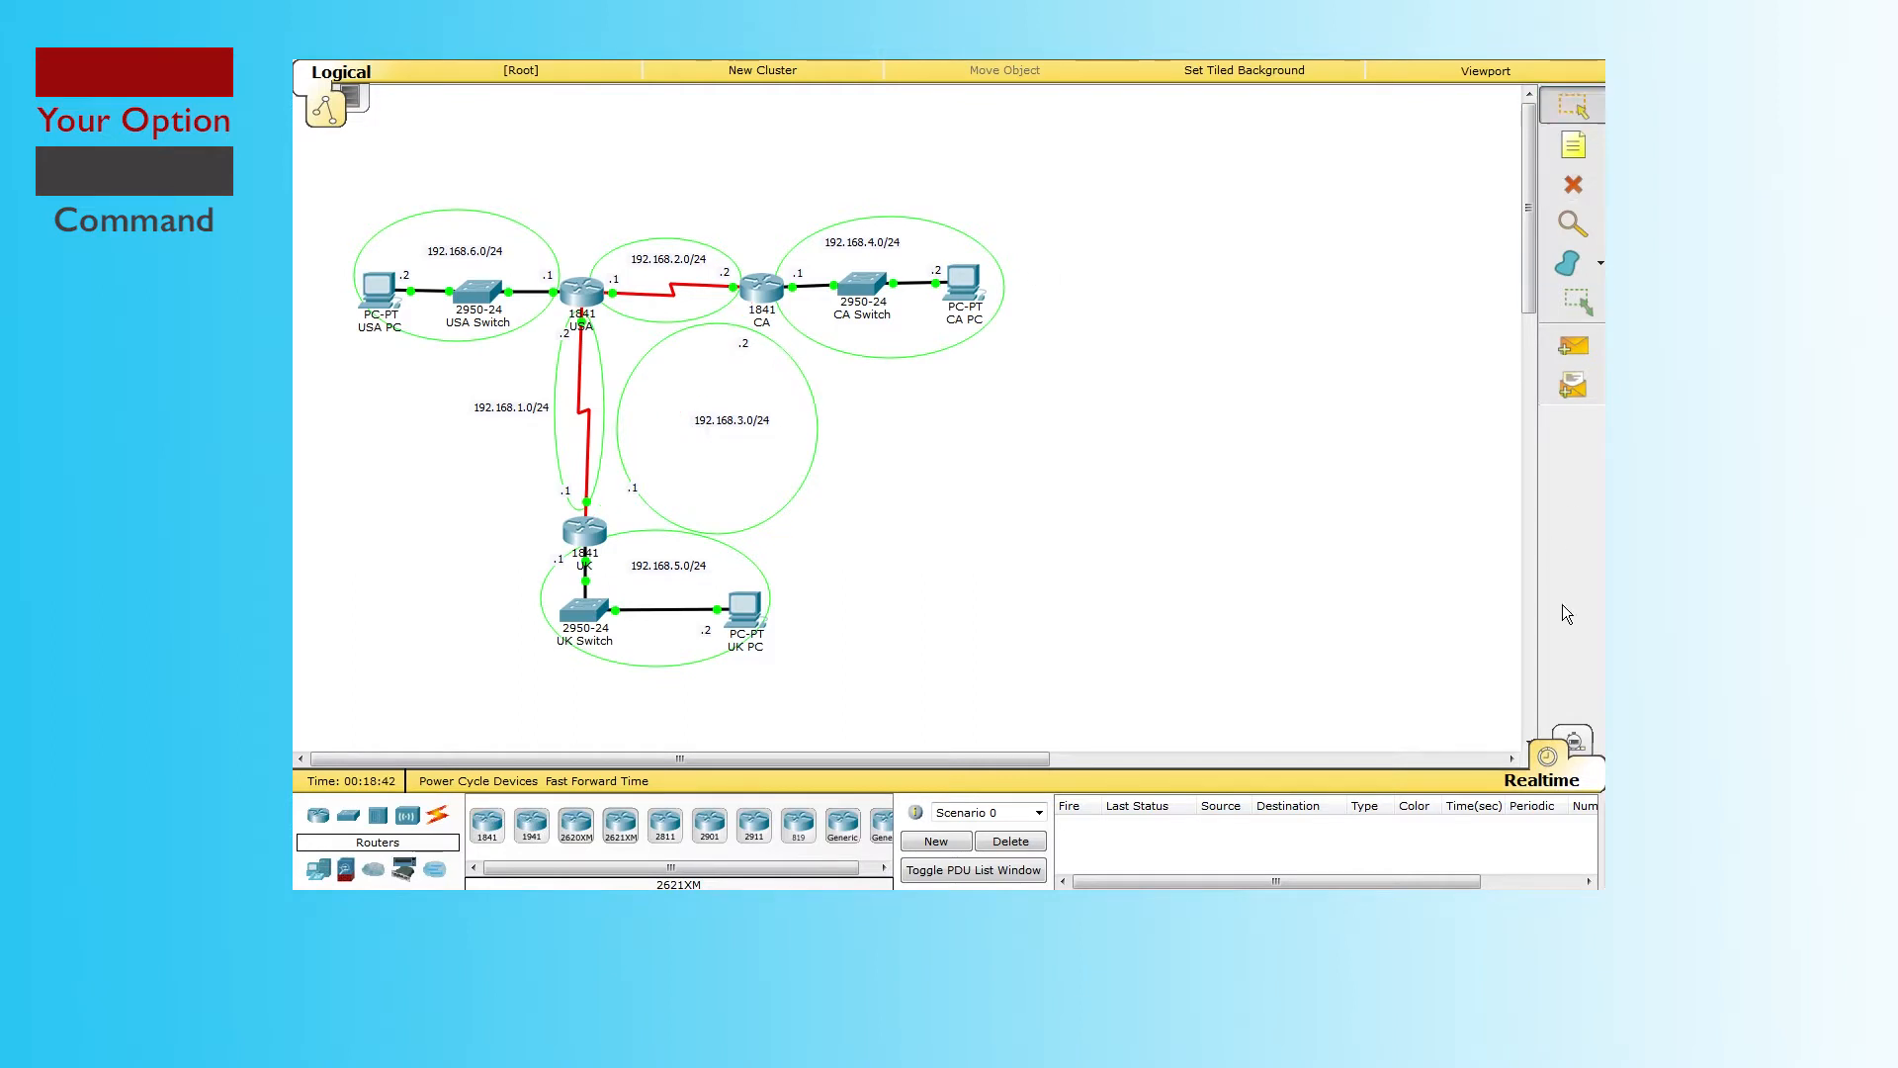
Step: In Simulation mode, create a simple ICMP ping from CA to UK
left_click(1587, 742)
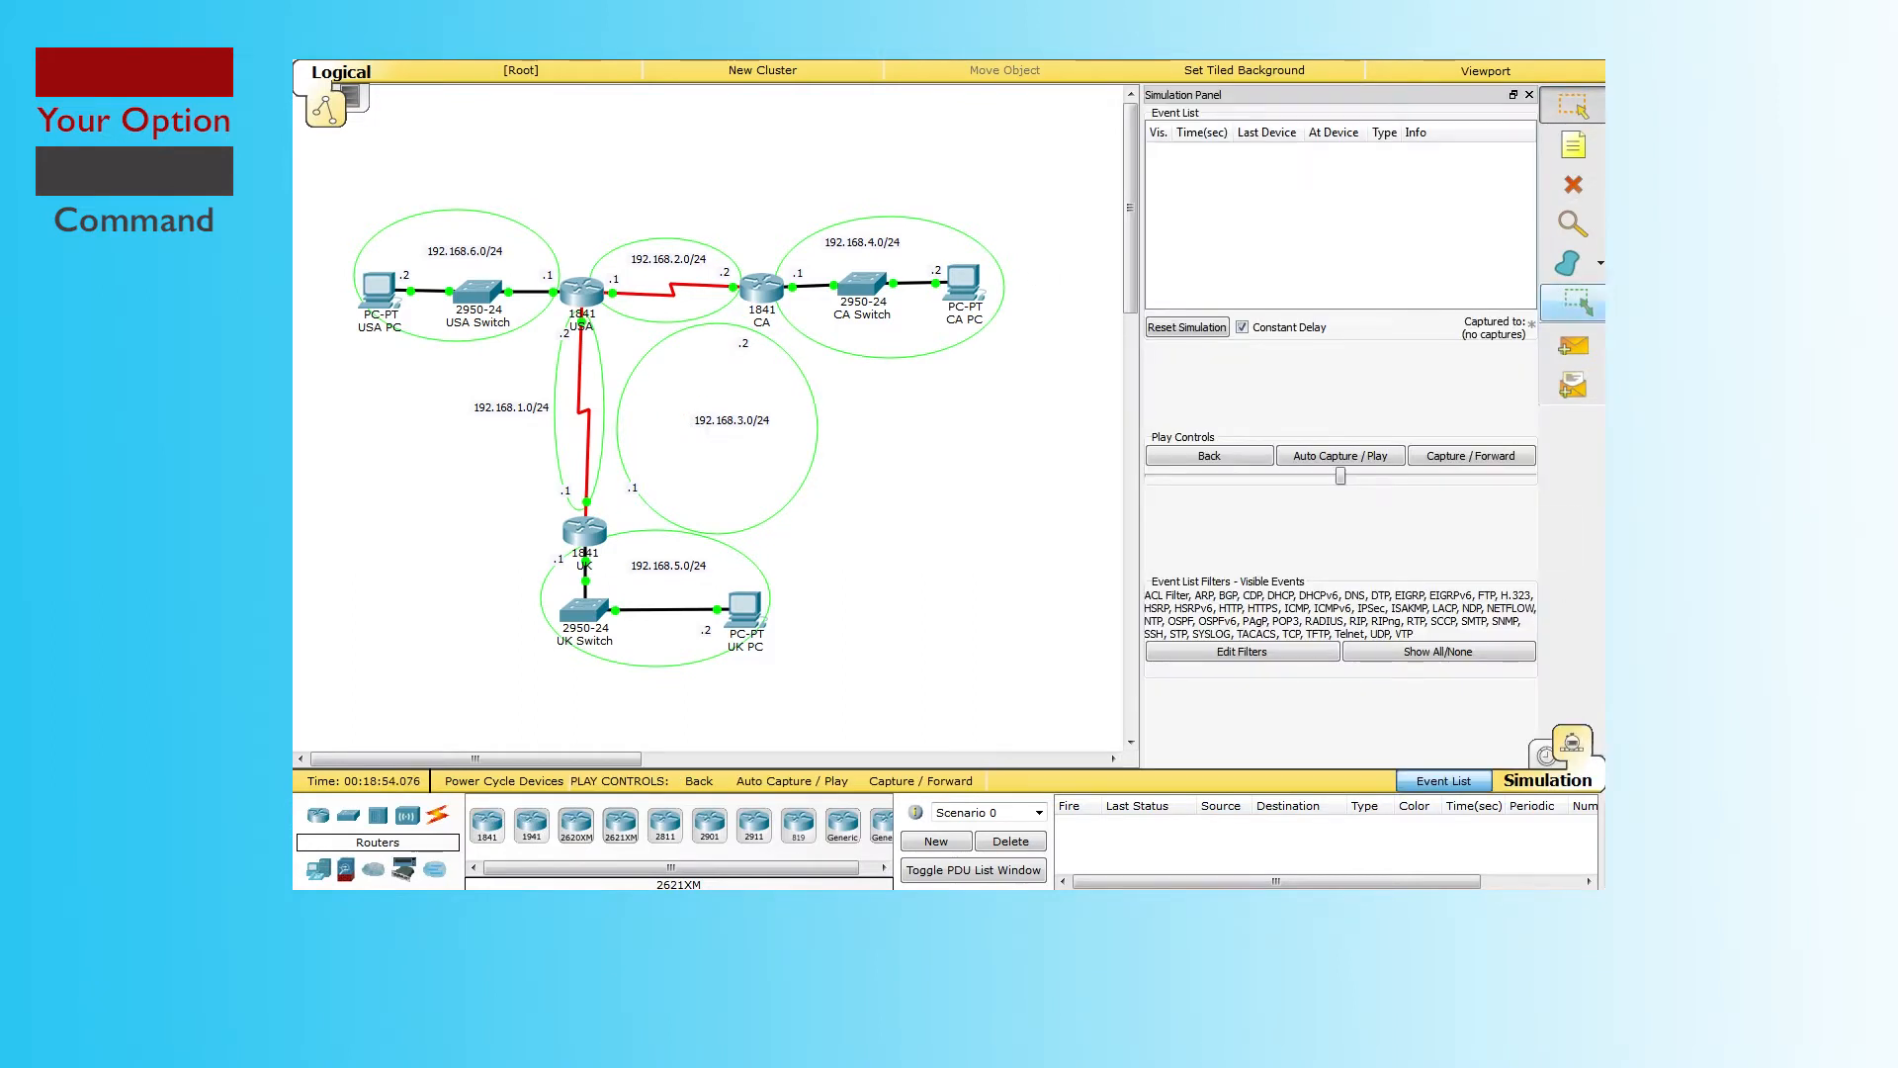
left_click(1573, 346)
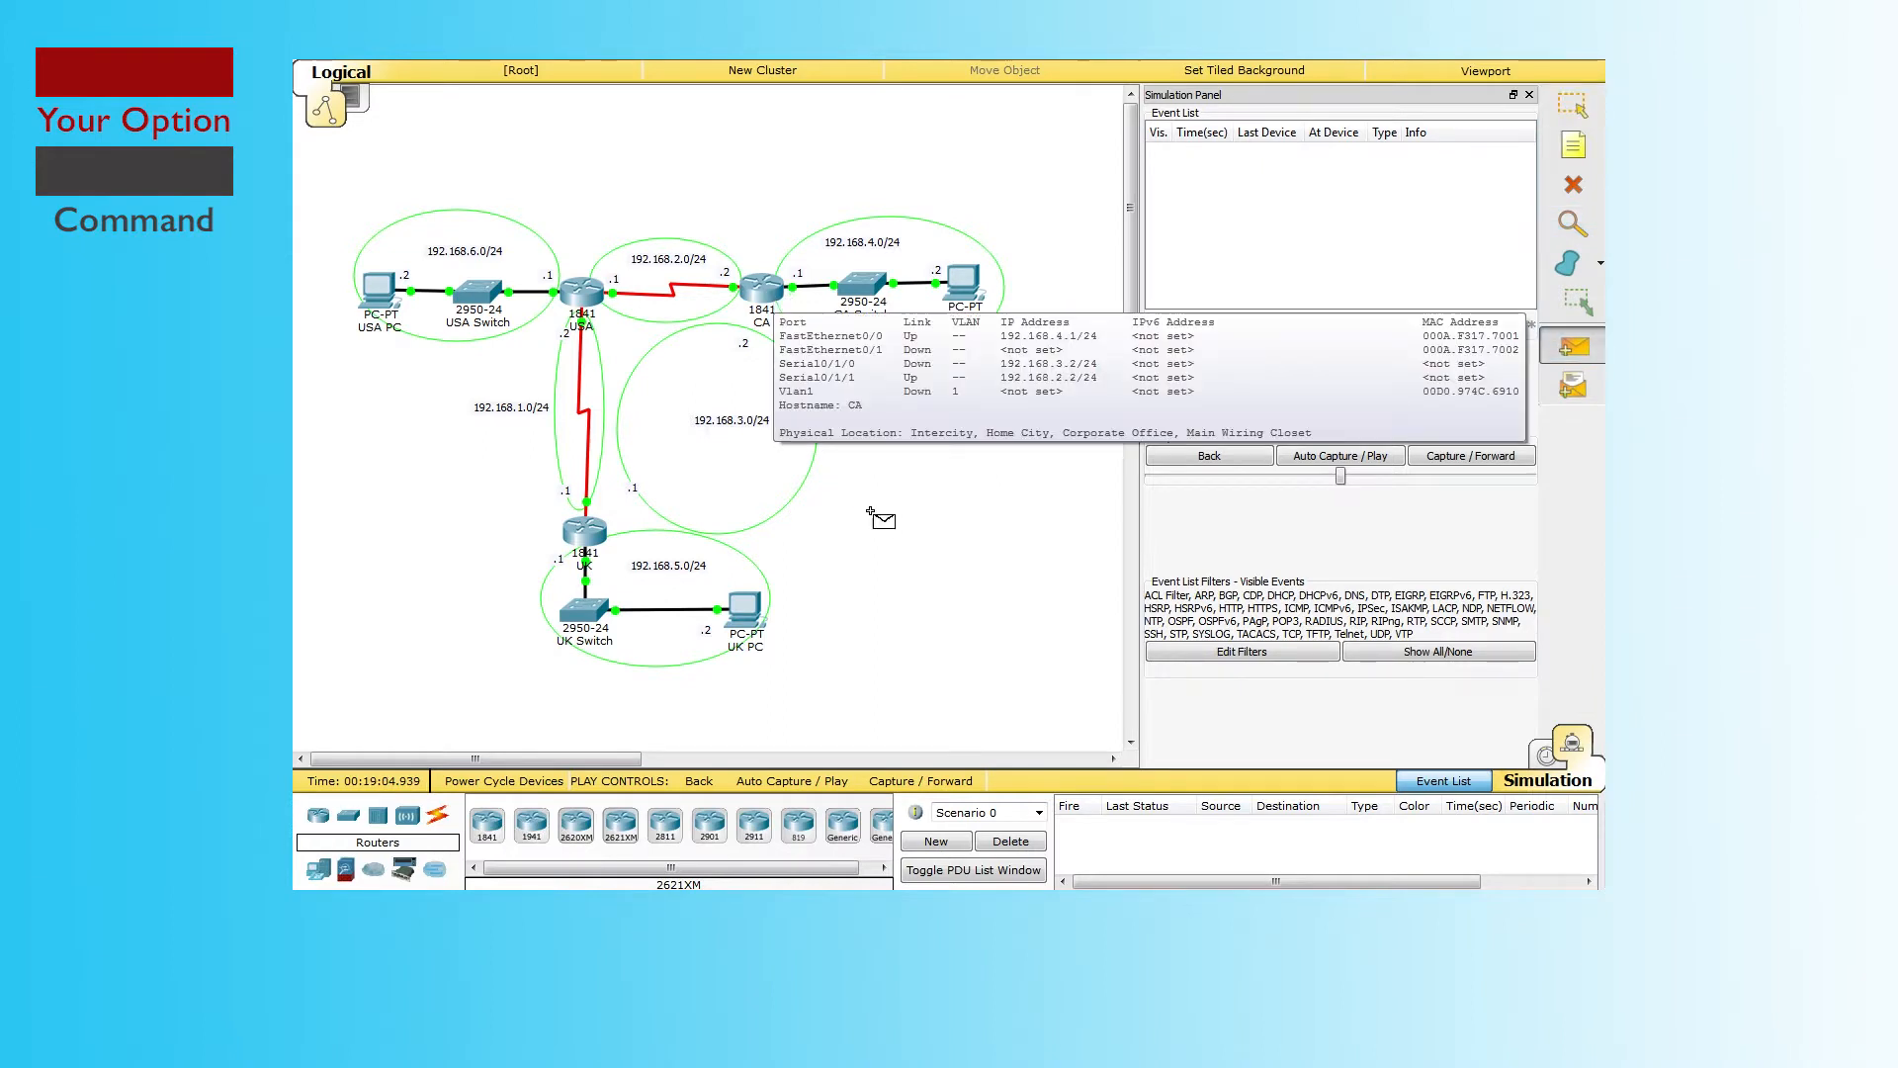
left_click(769, 294)
left_click(585, 534)
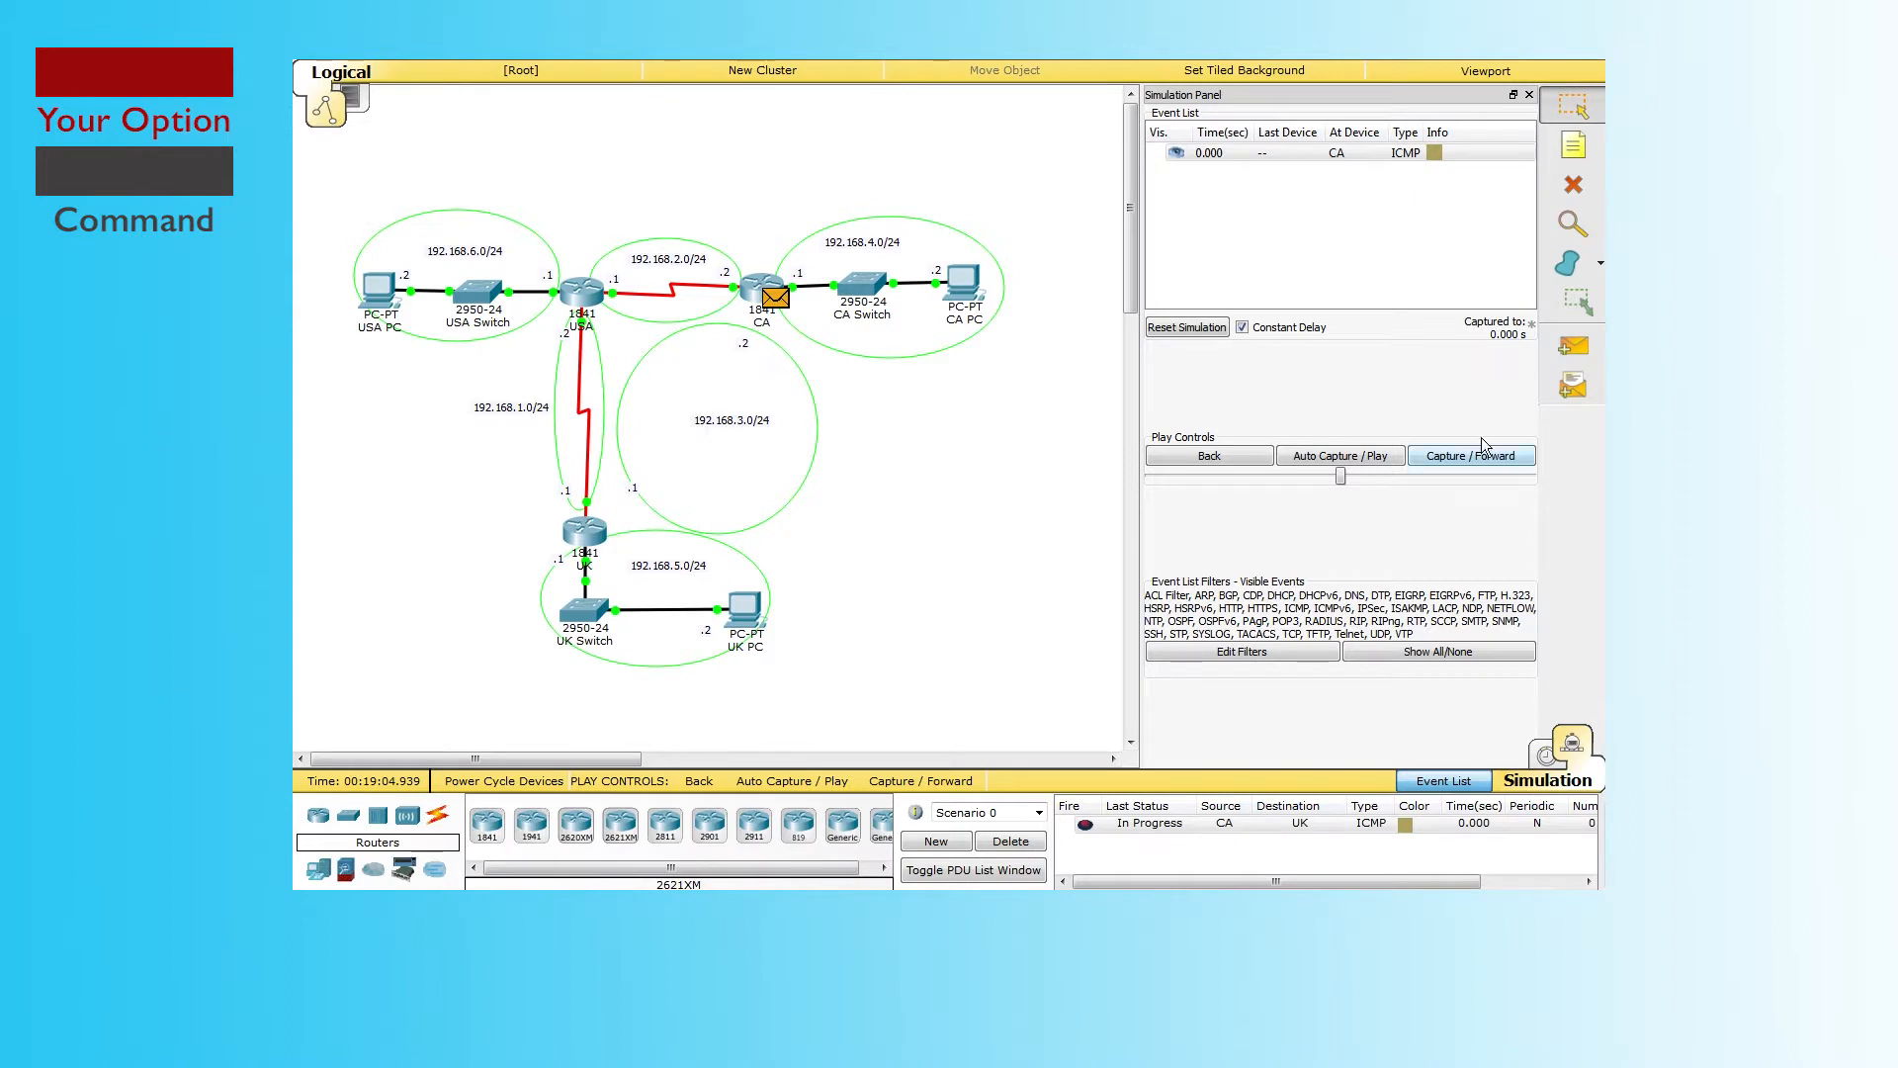
Step: Step the simulation forward four events as the ping travels via USA and returns successfully
left_click(1462, 458)
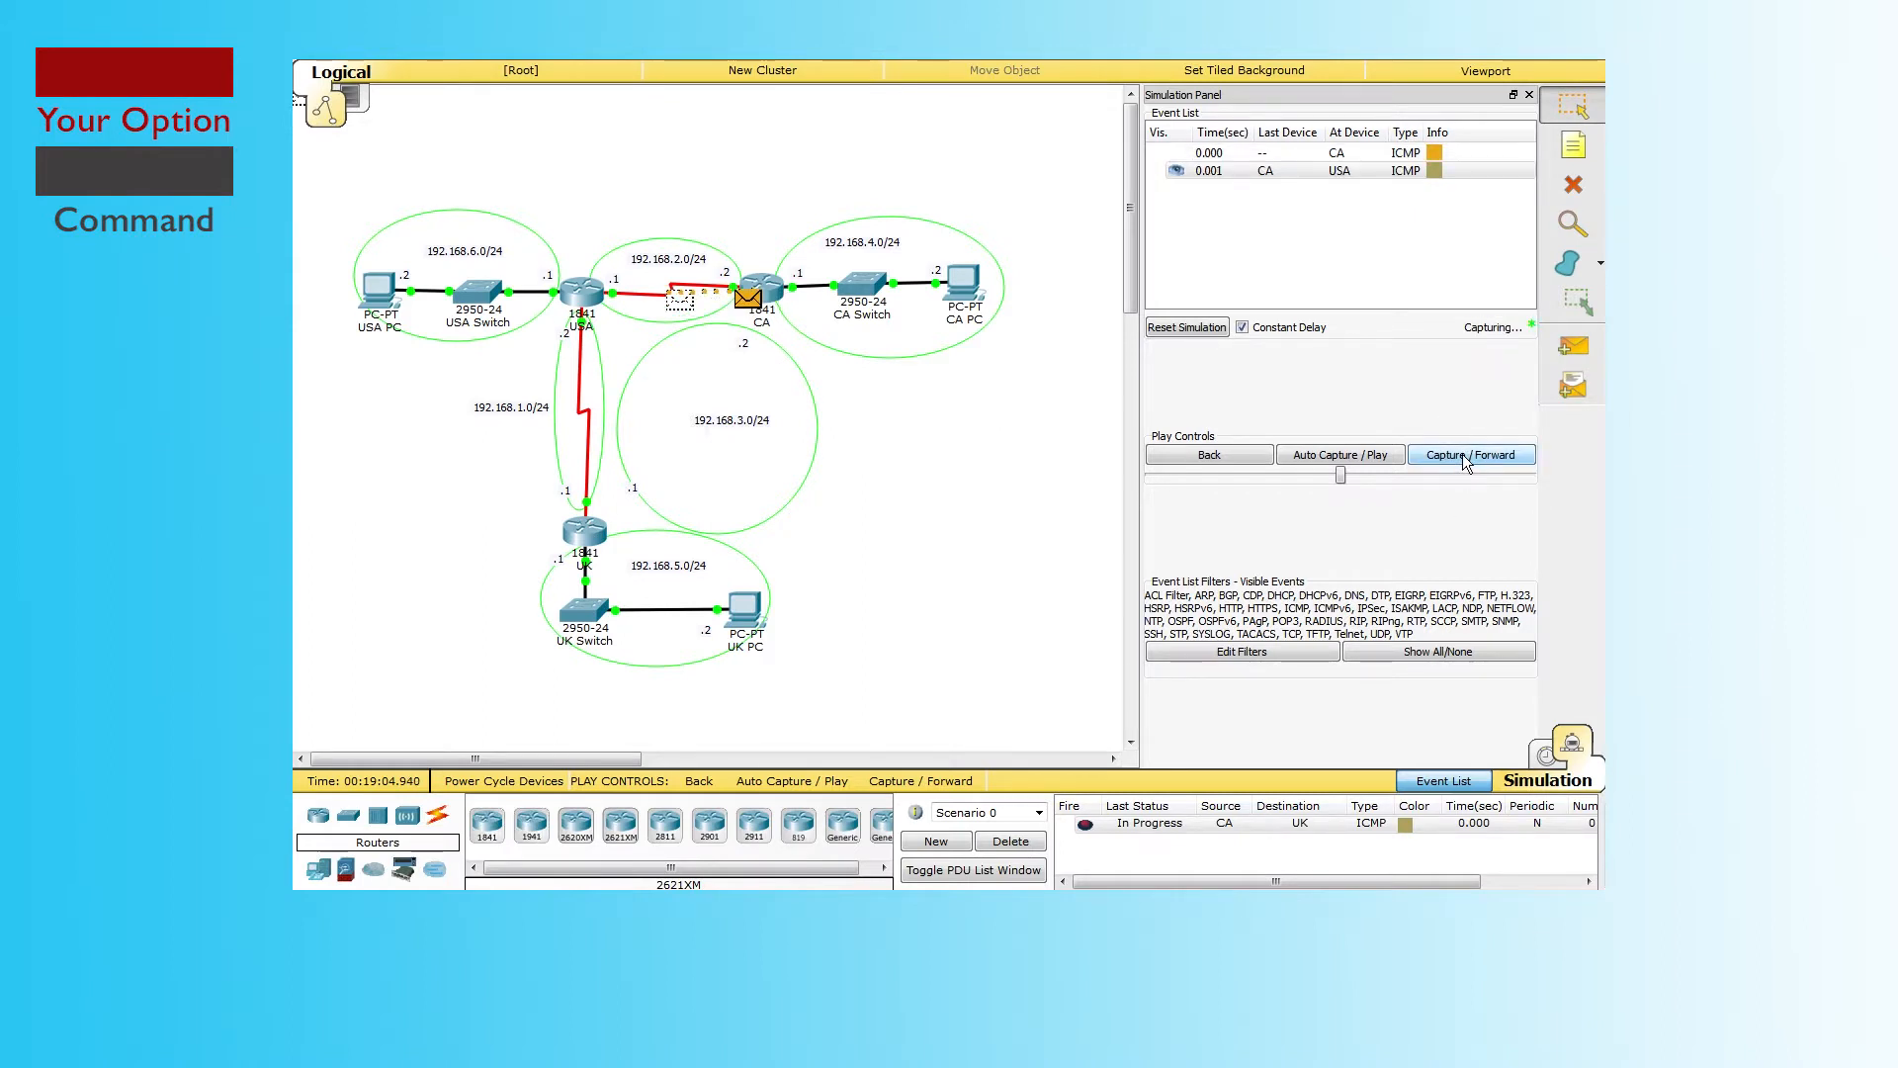
left_click(1462, 456)
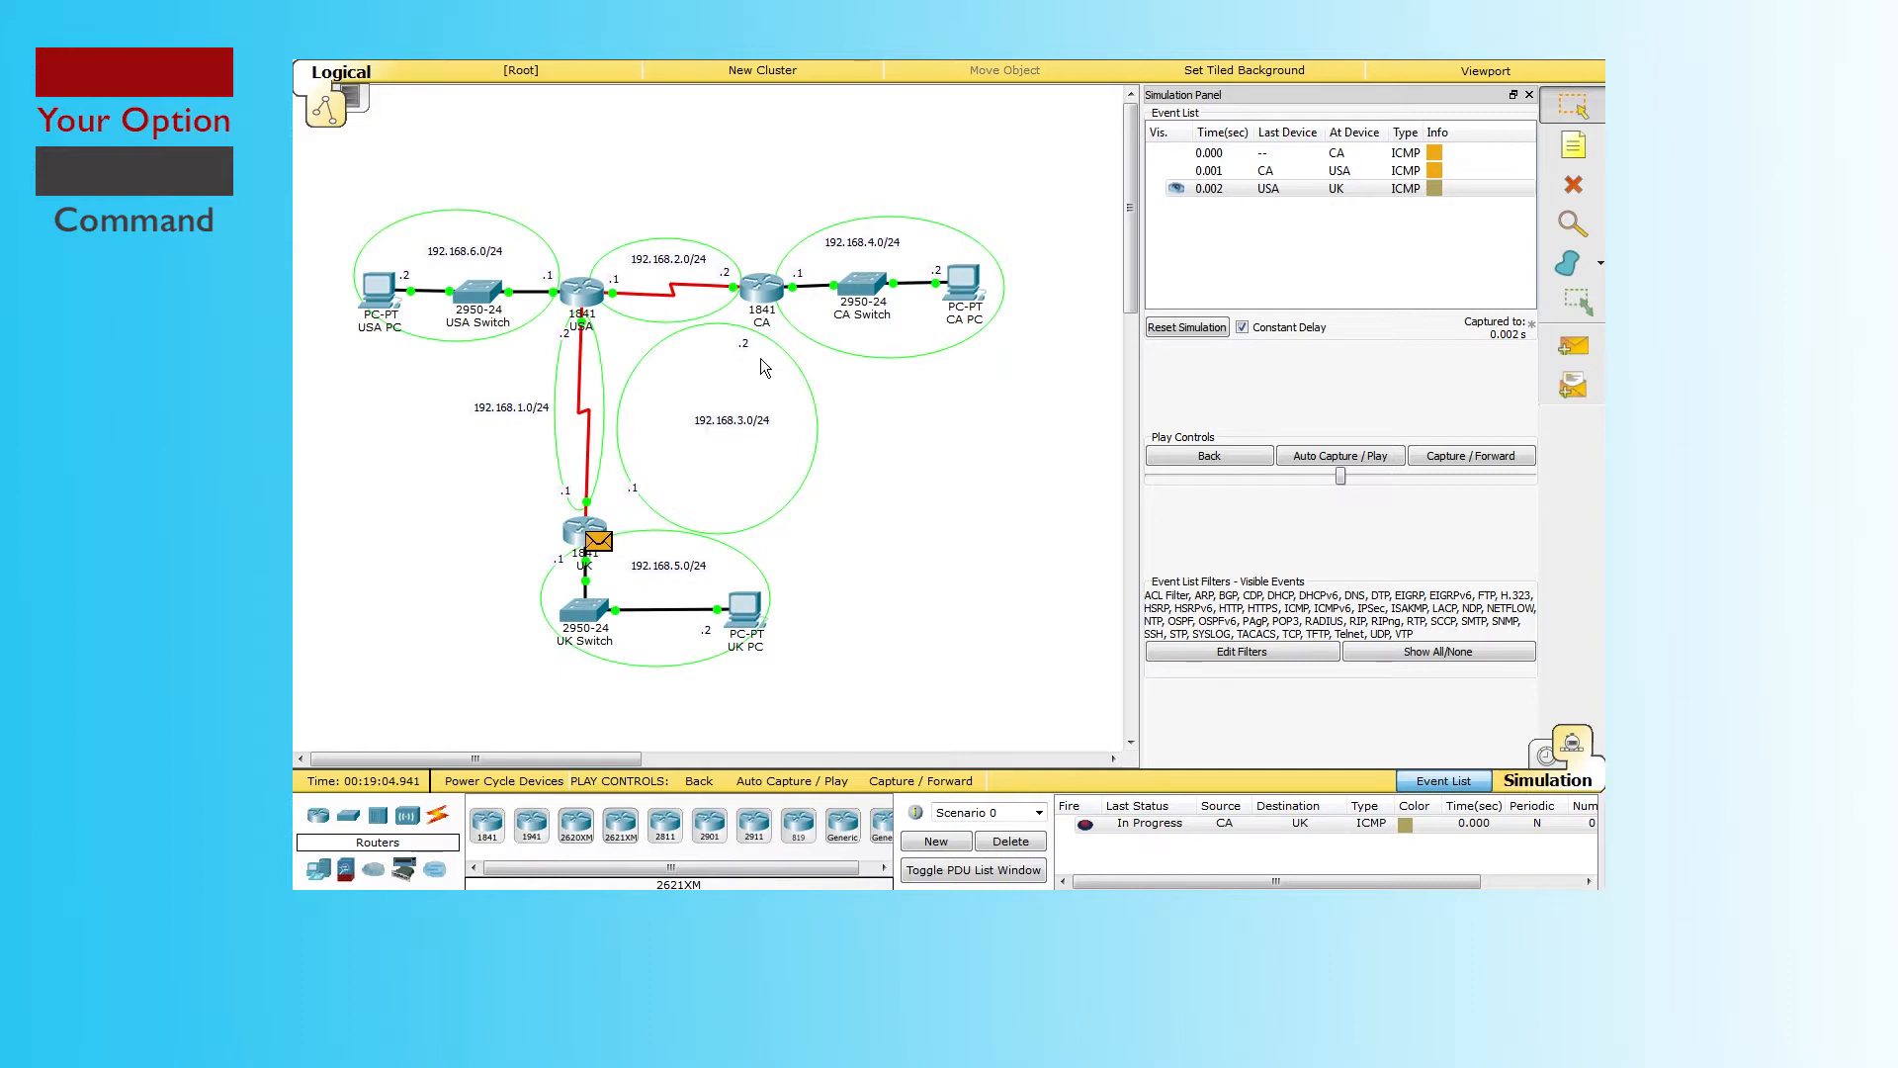
left_click(1450, 457)
left_click(1450, 459)
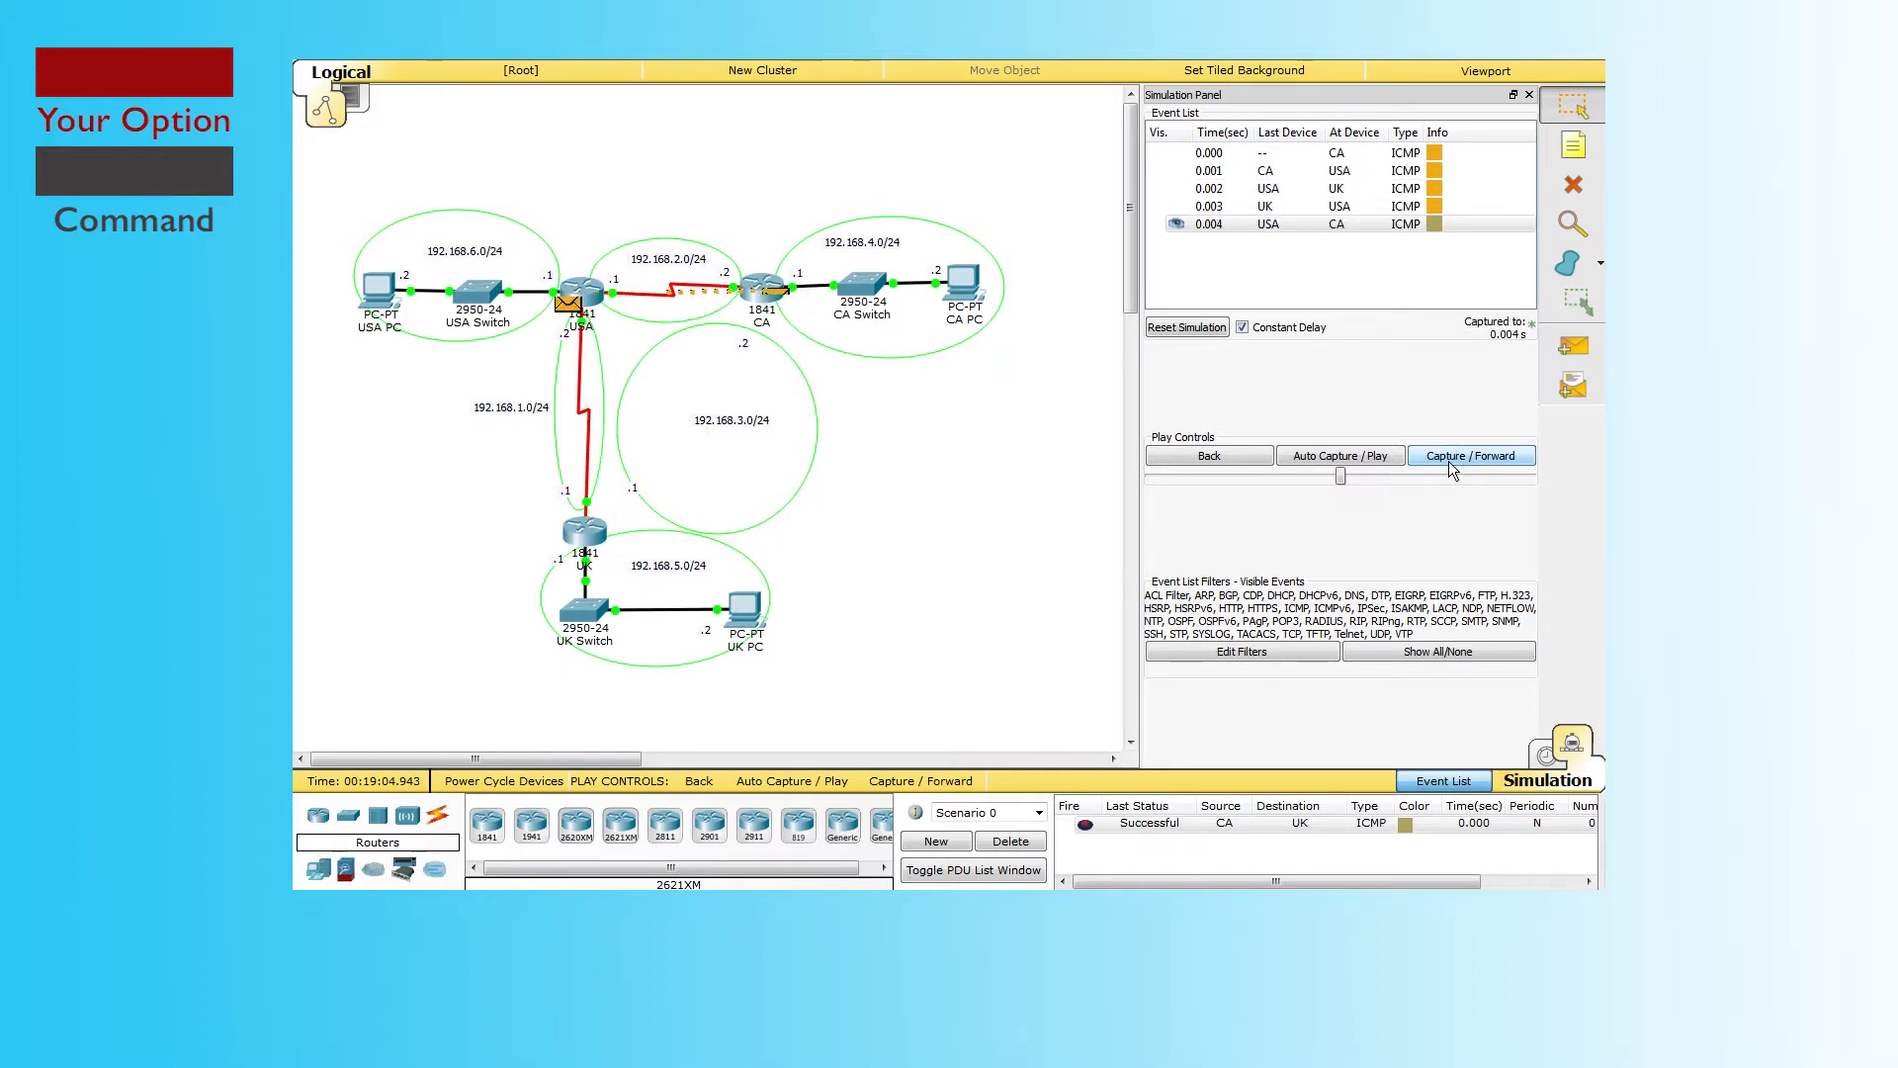
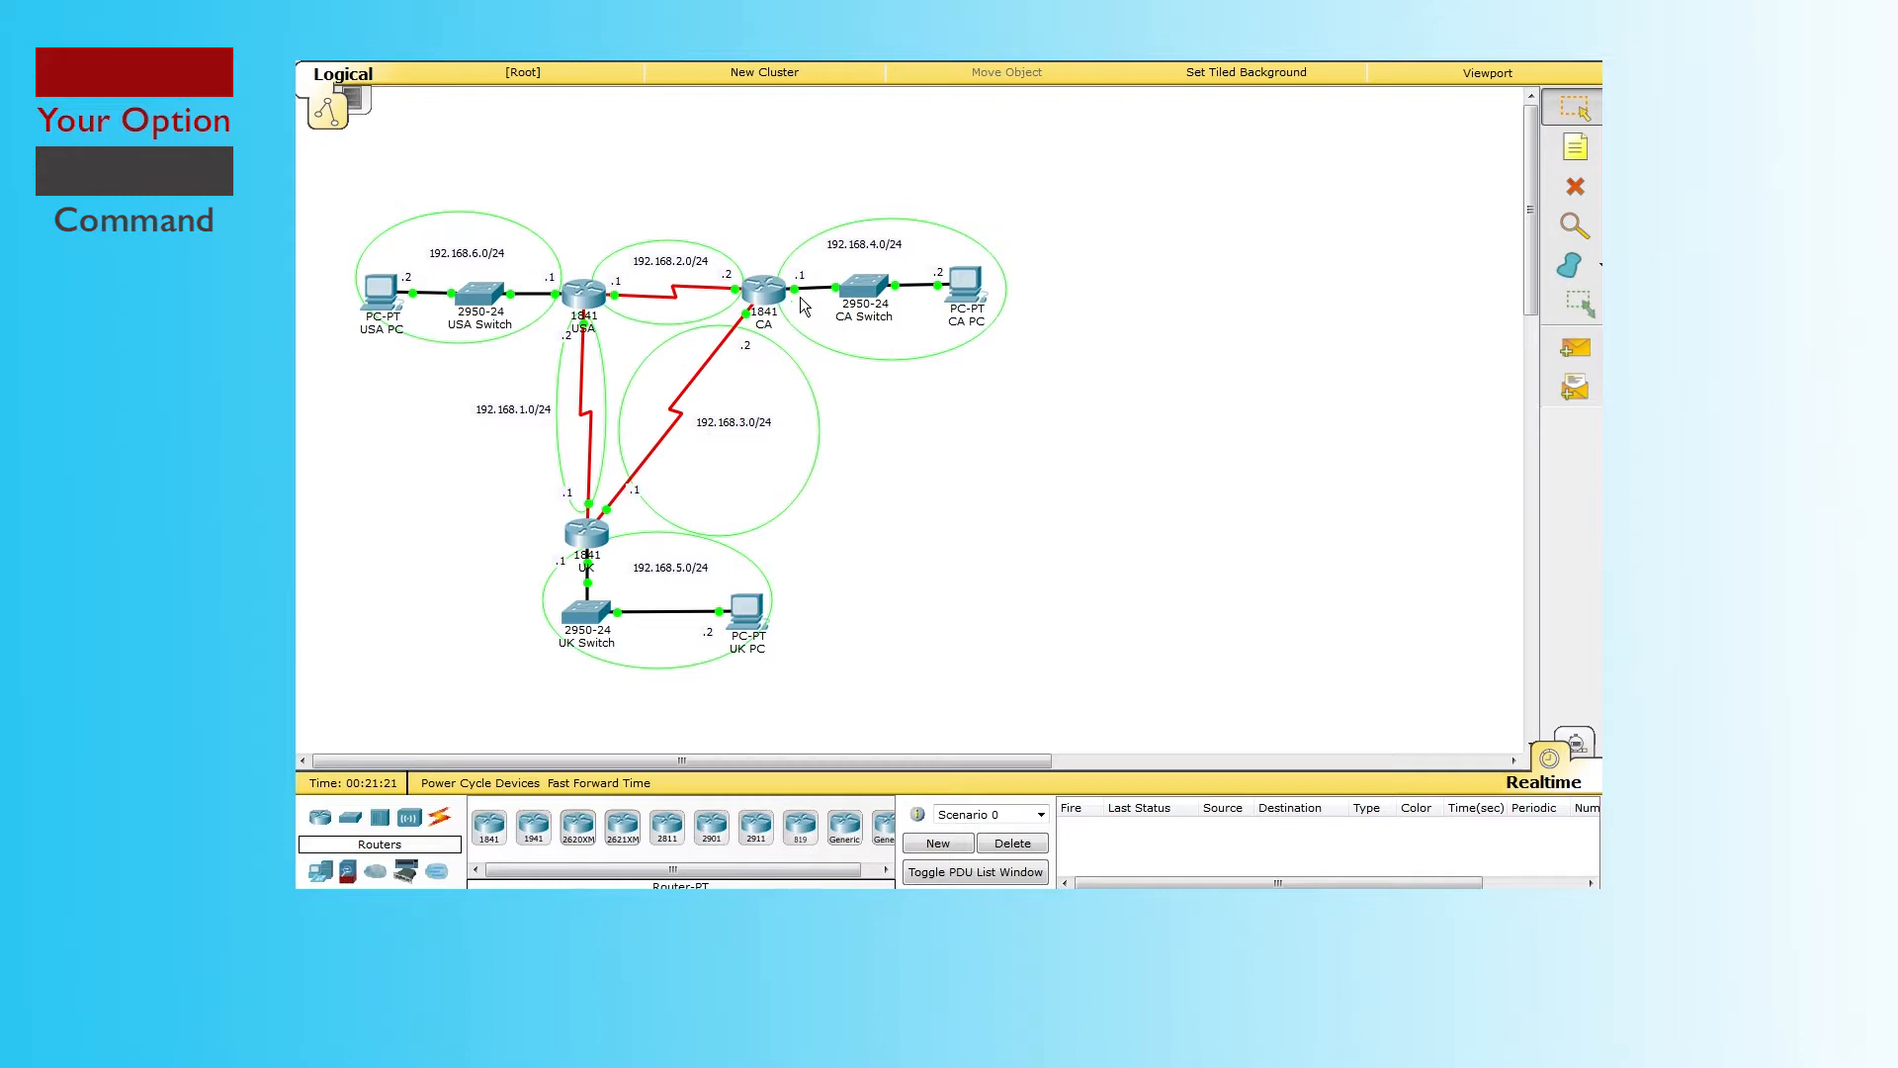
Step: After checking CA's ports, open the USA 1841 router's device window
mouse_move(777, 329)
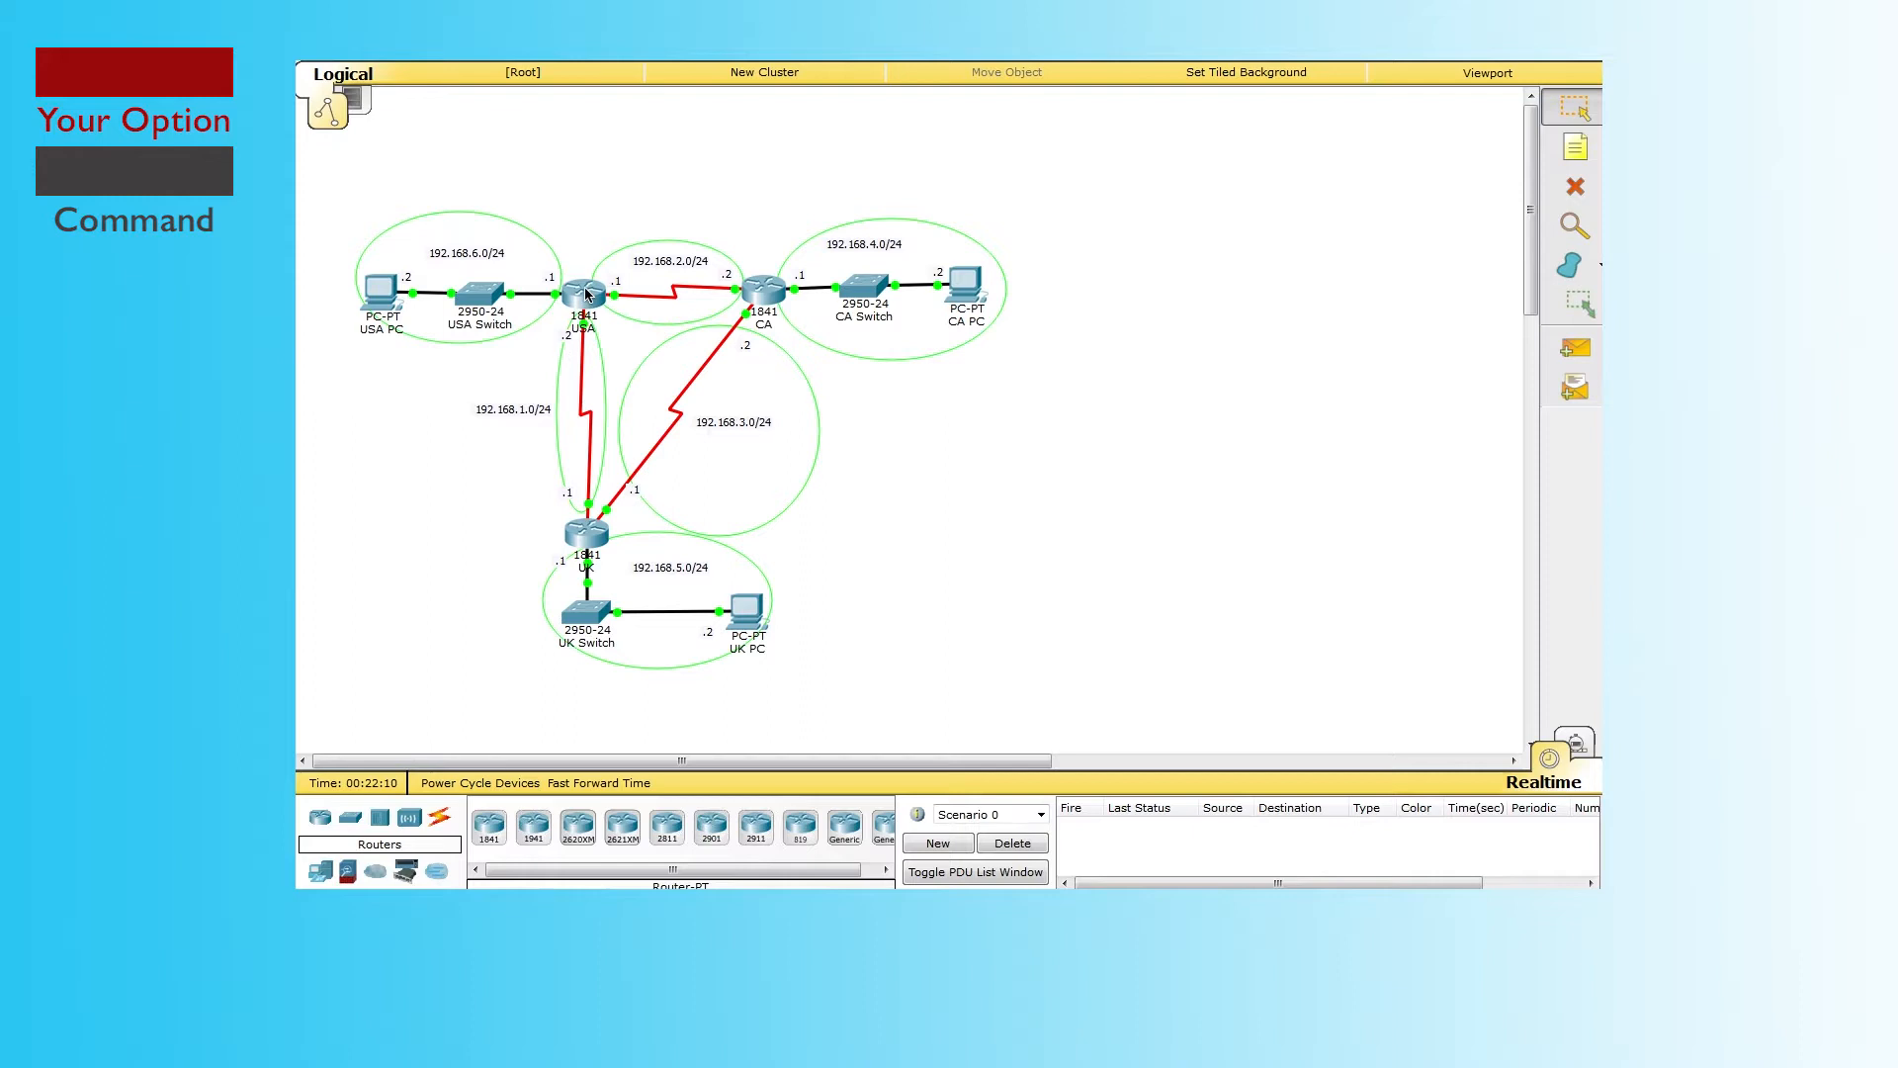
left_click(586, 294)
Step: In the USA CLI, enter enable and config t, then begin typing router eigrp
left_click(796, 235)
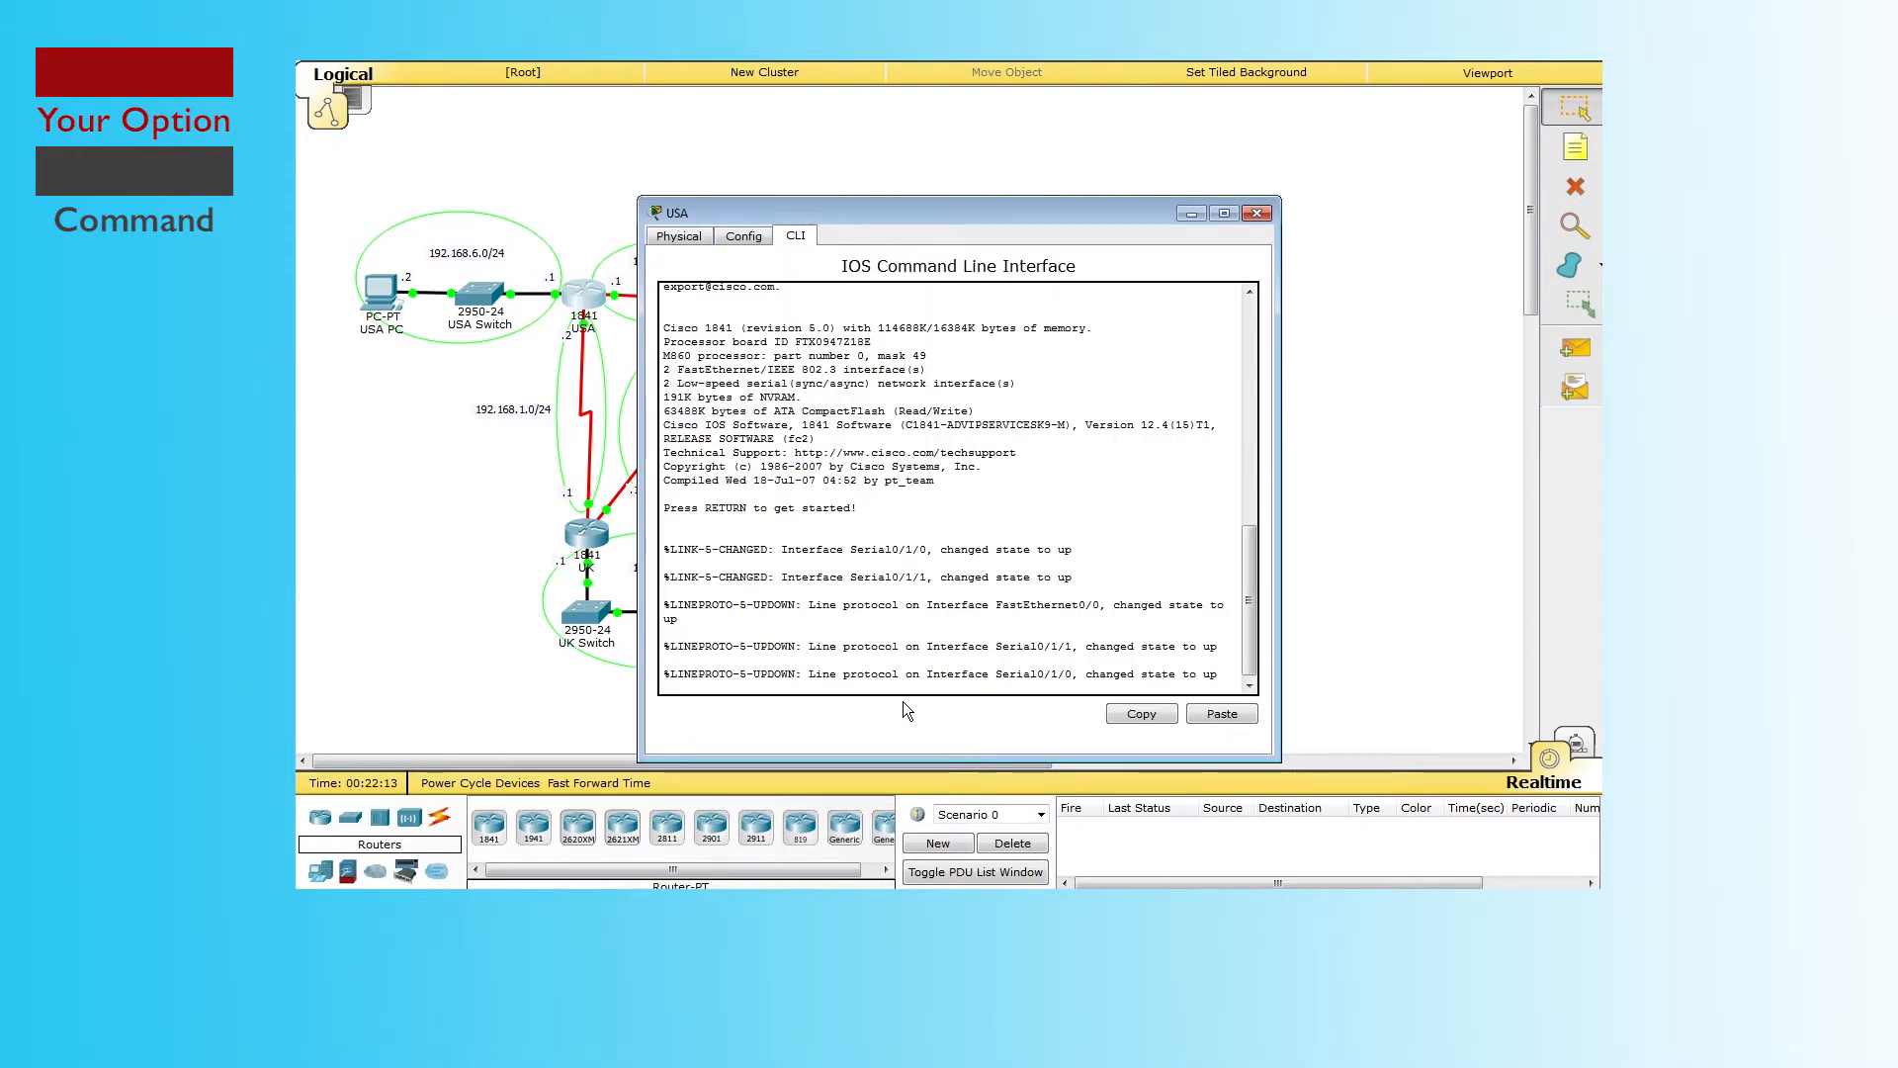
key("Return")
key("Return")
key("Return")
type("enable")
key("Return")
type("config")
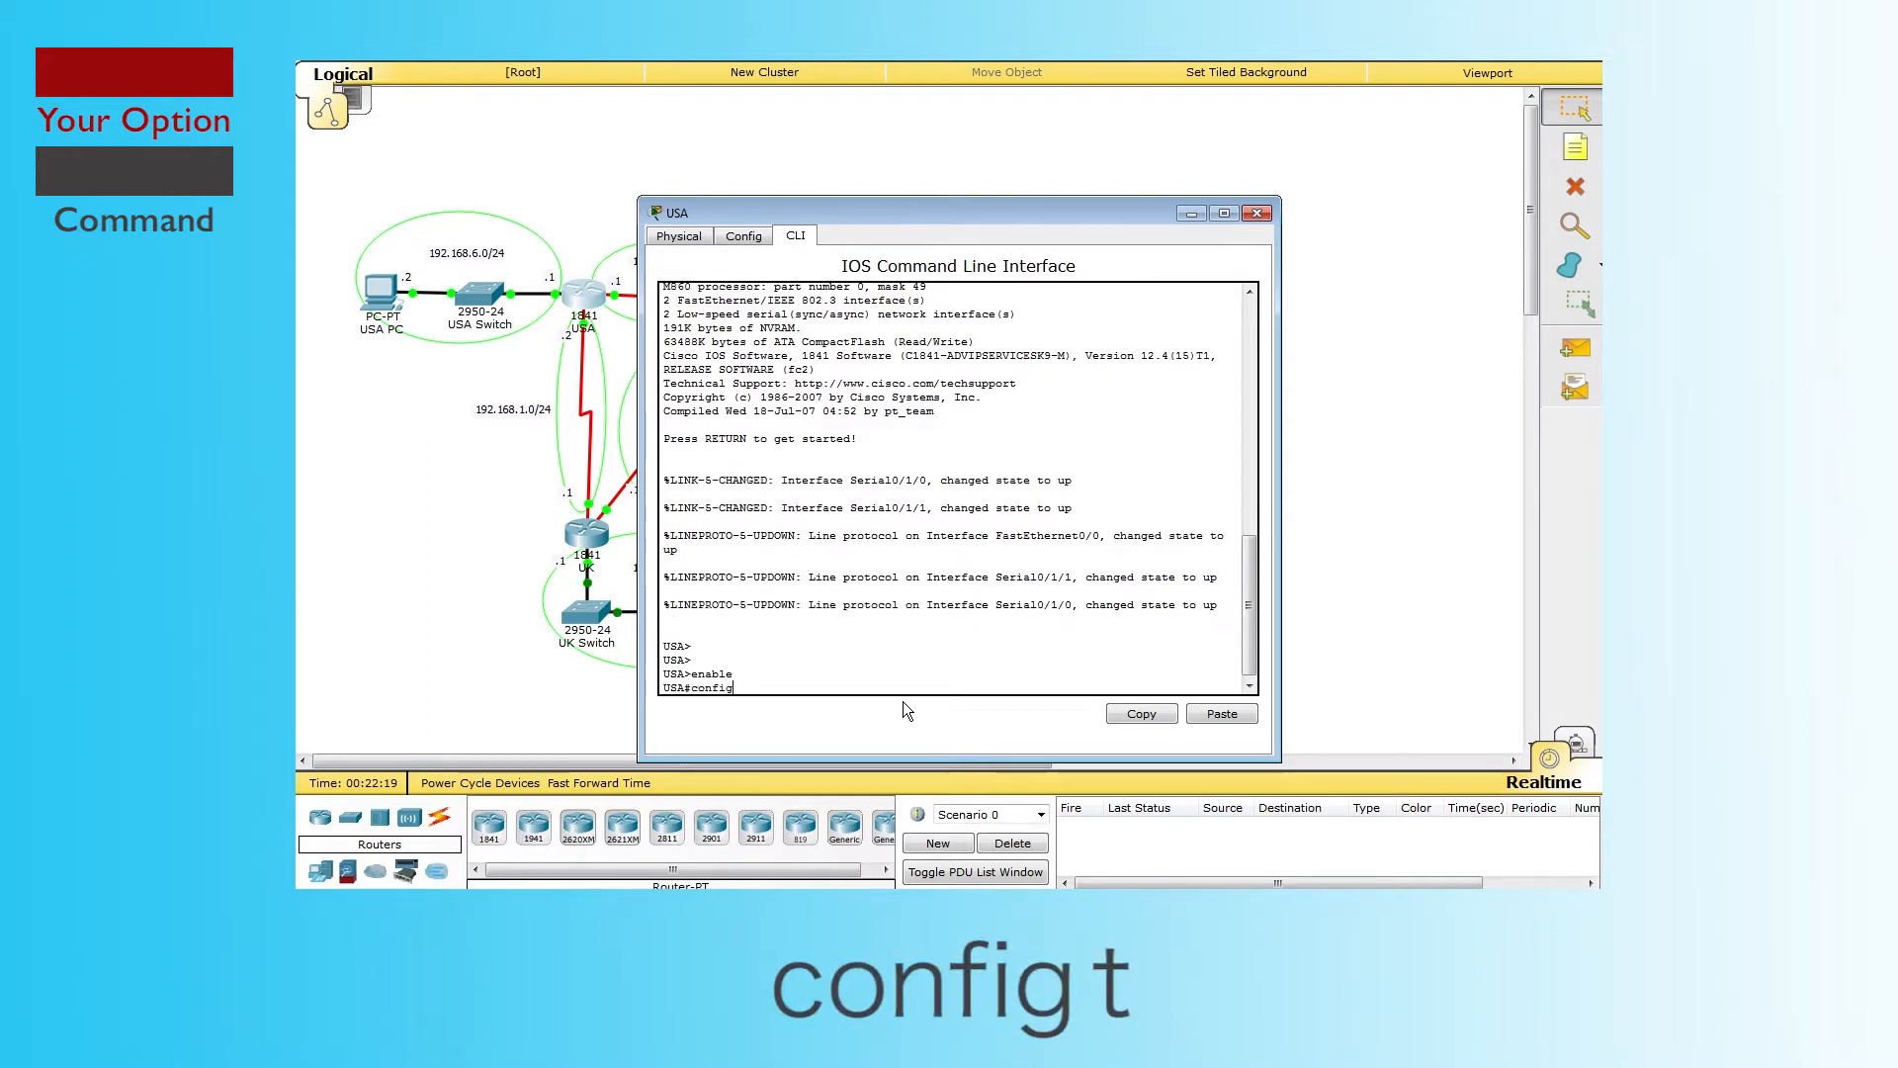
type(" t")
key("Return")
key("Return")
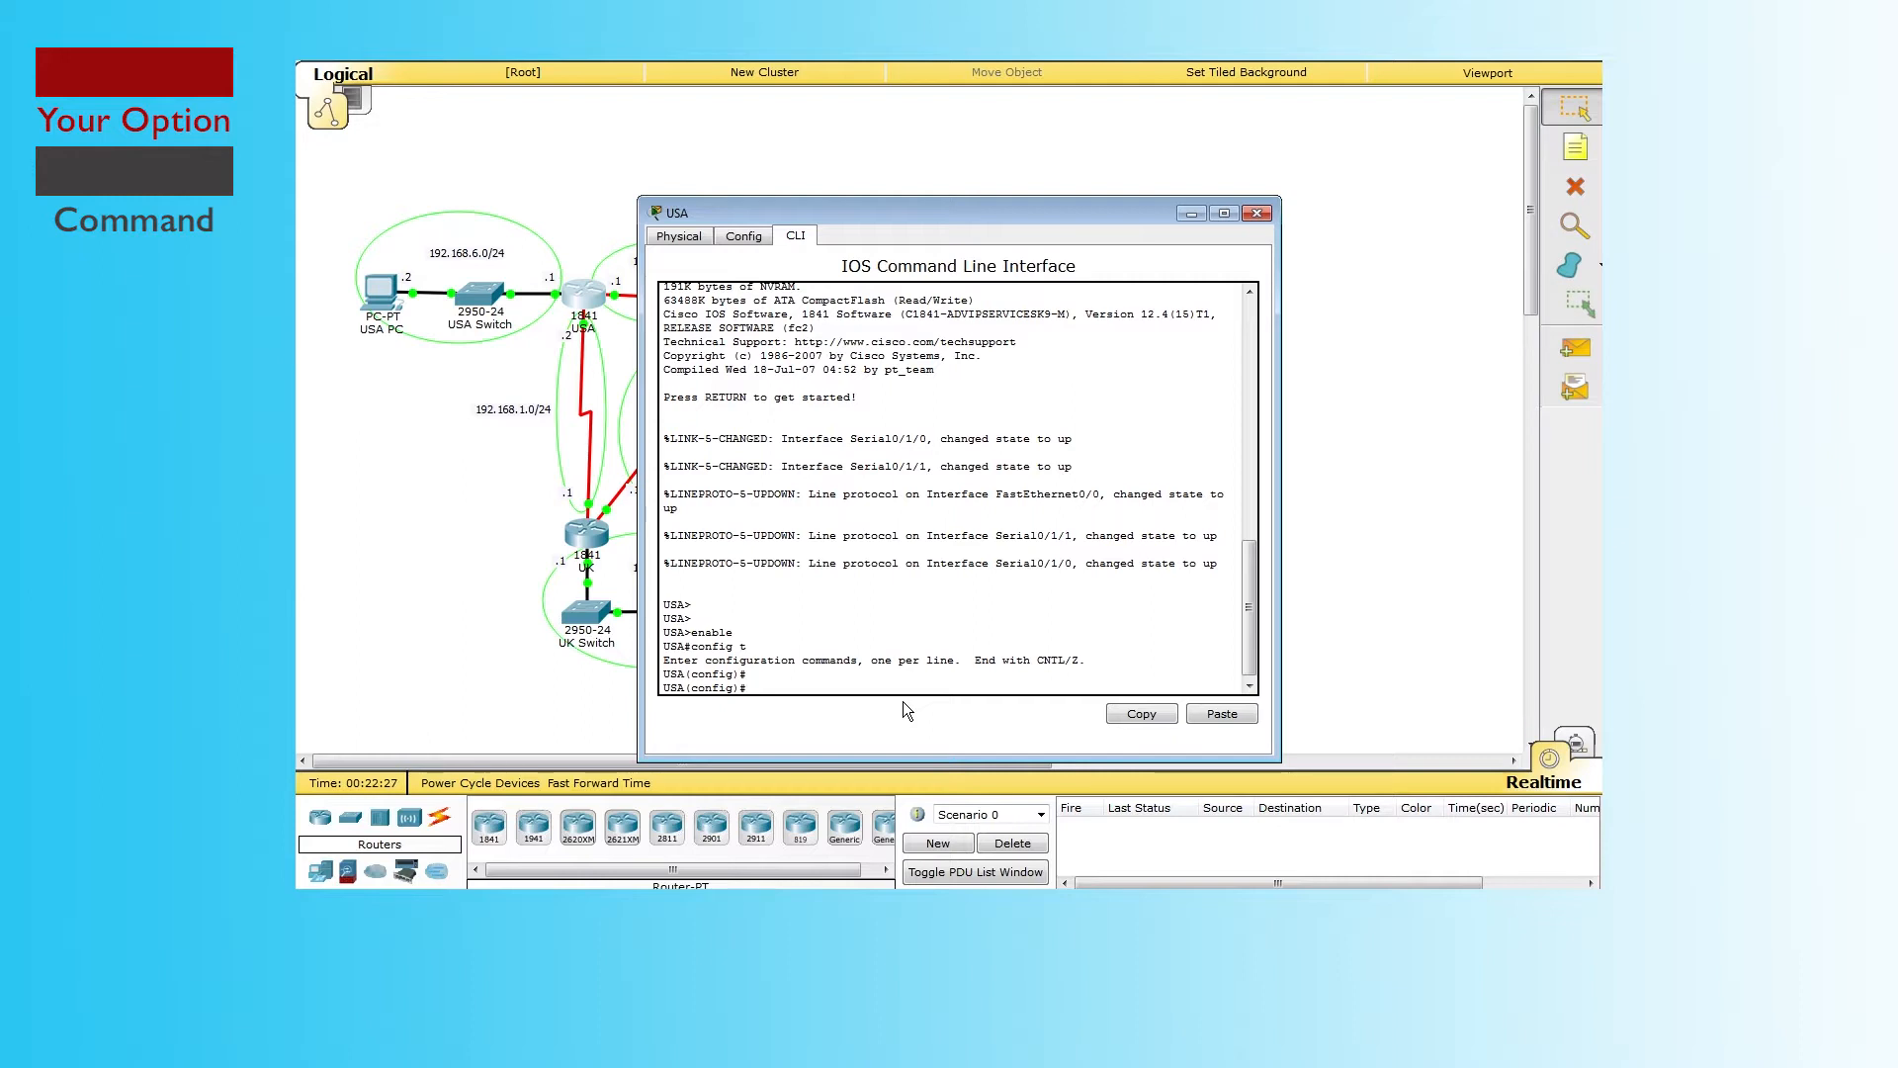
type("router eigrp 10")
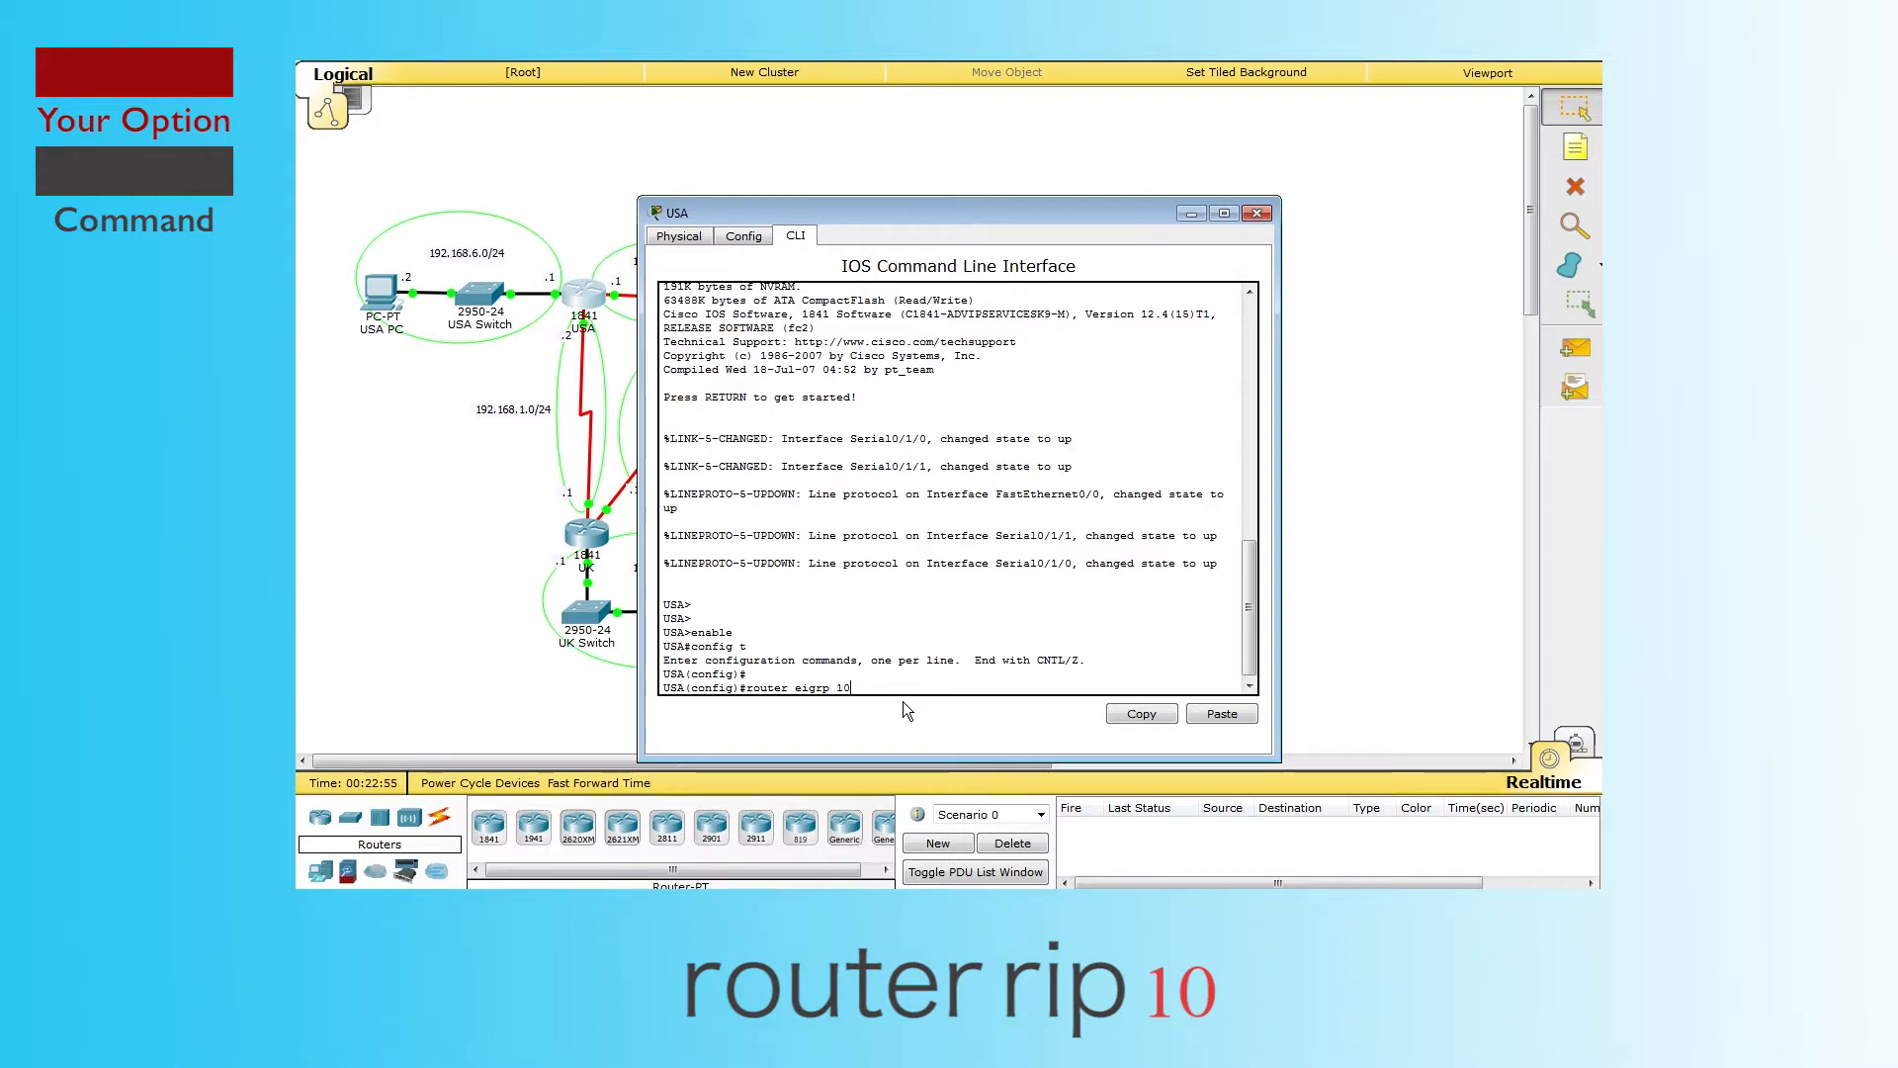
Step: Start EIGRP 10 on USA and advertise networks 192.168.1.0 and 192.168.2.0
key("Return")
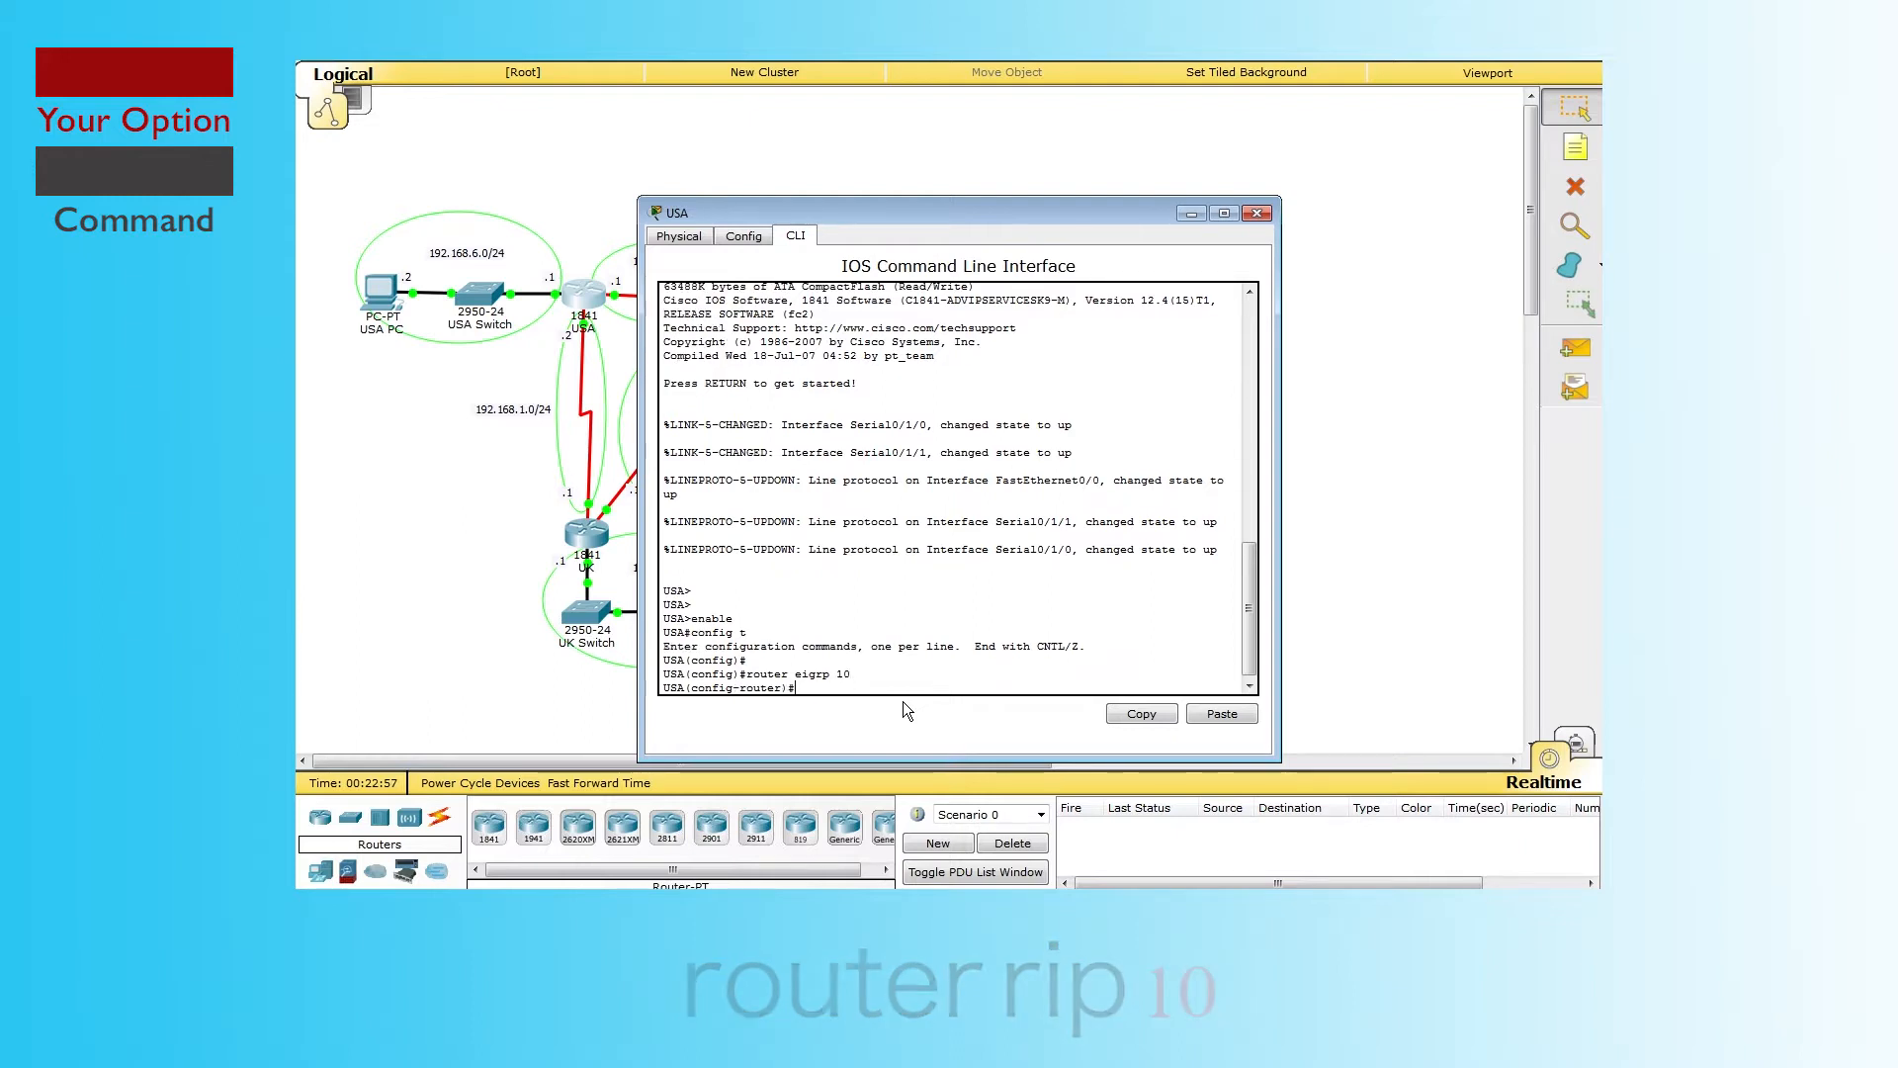
type("net")
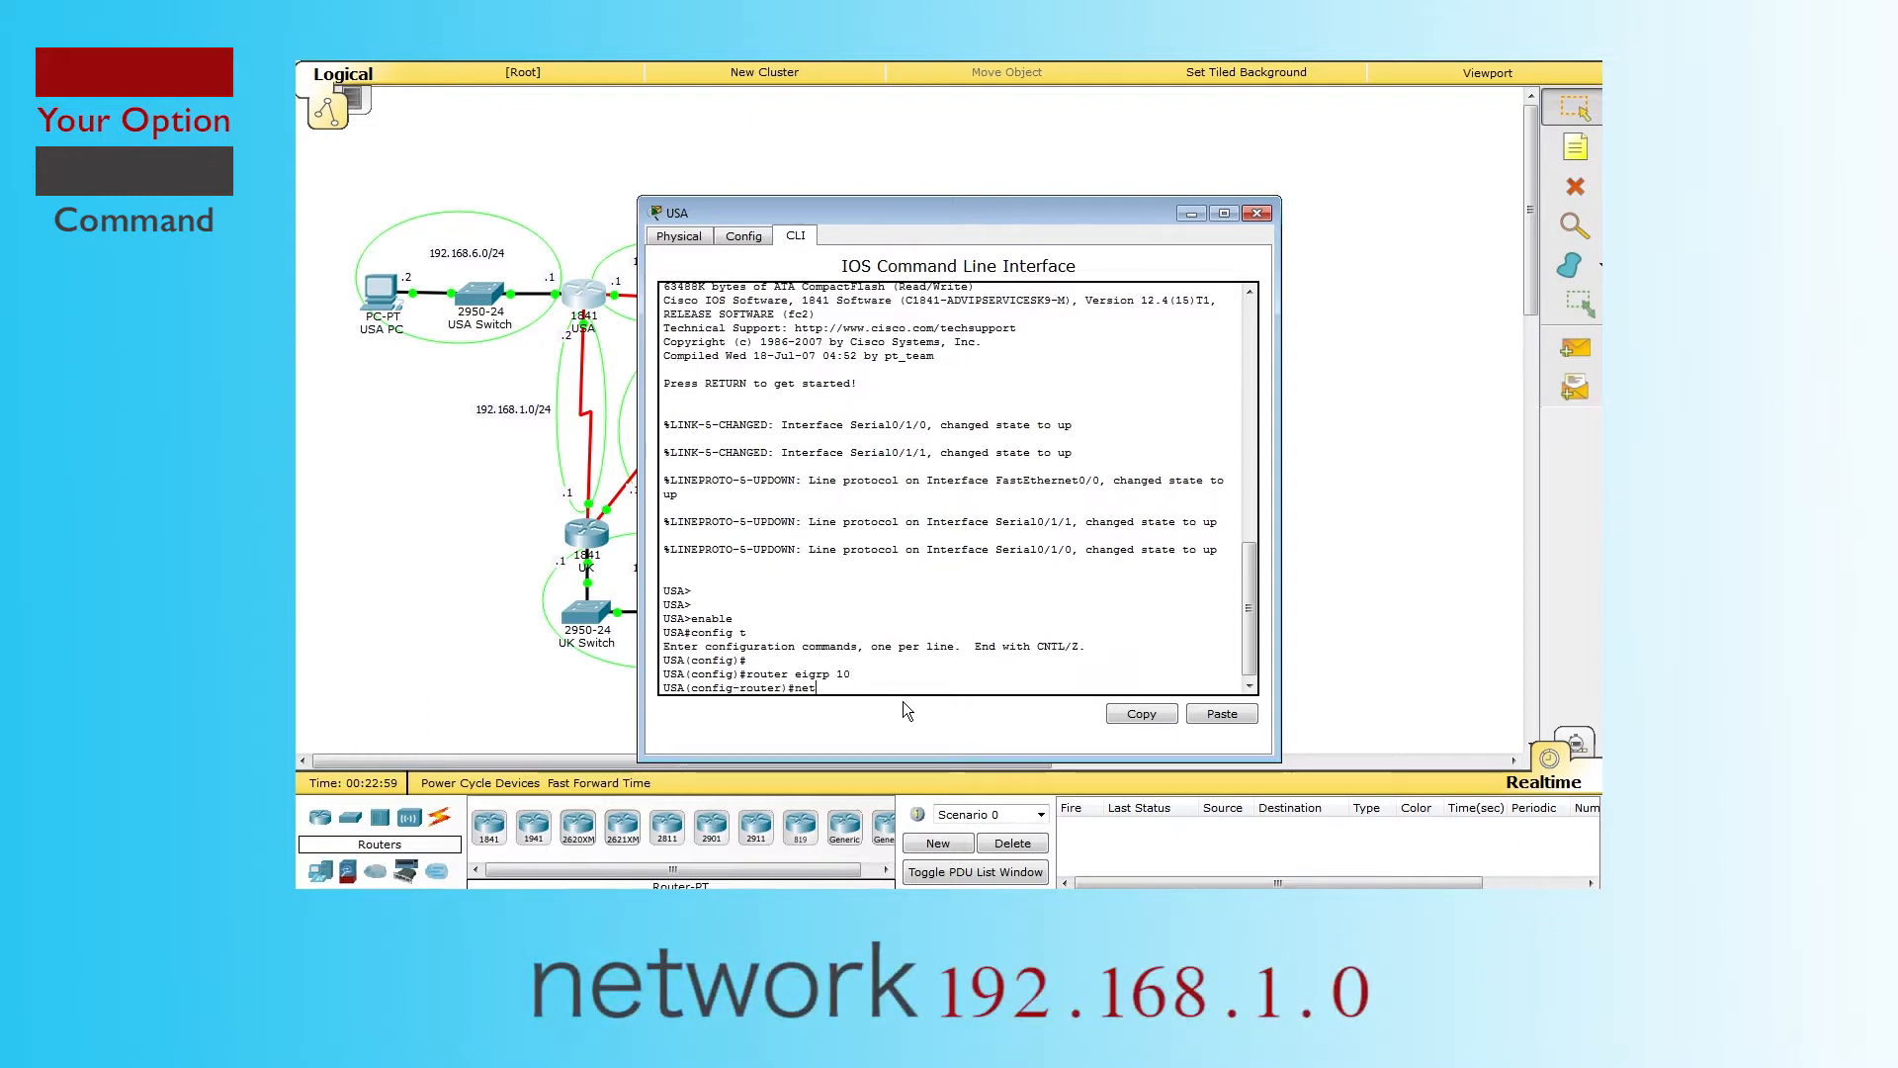
type("work 192")
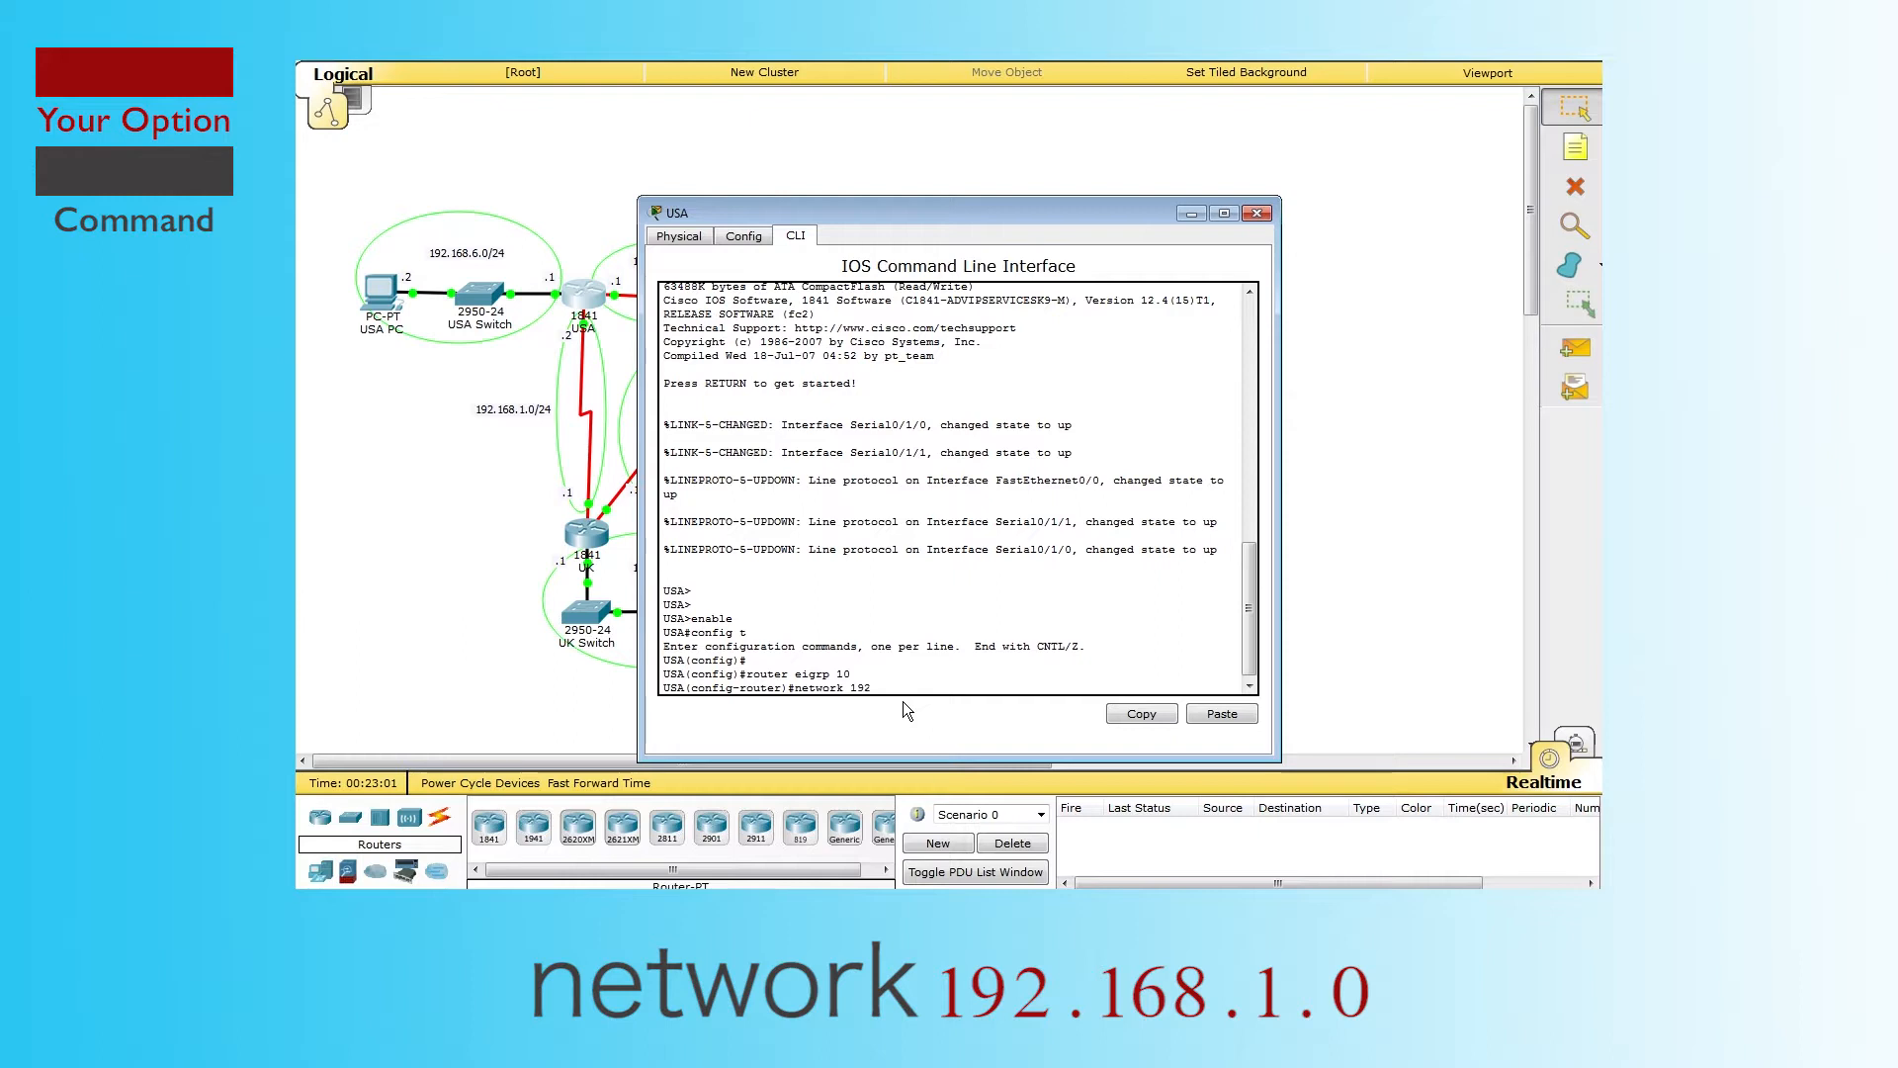
type(".168.1.0")
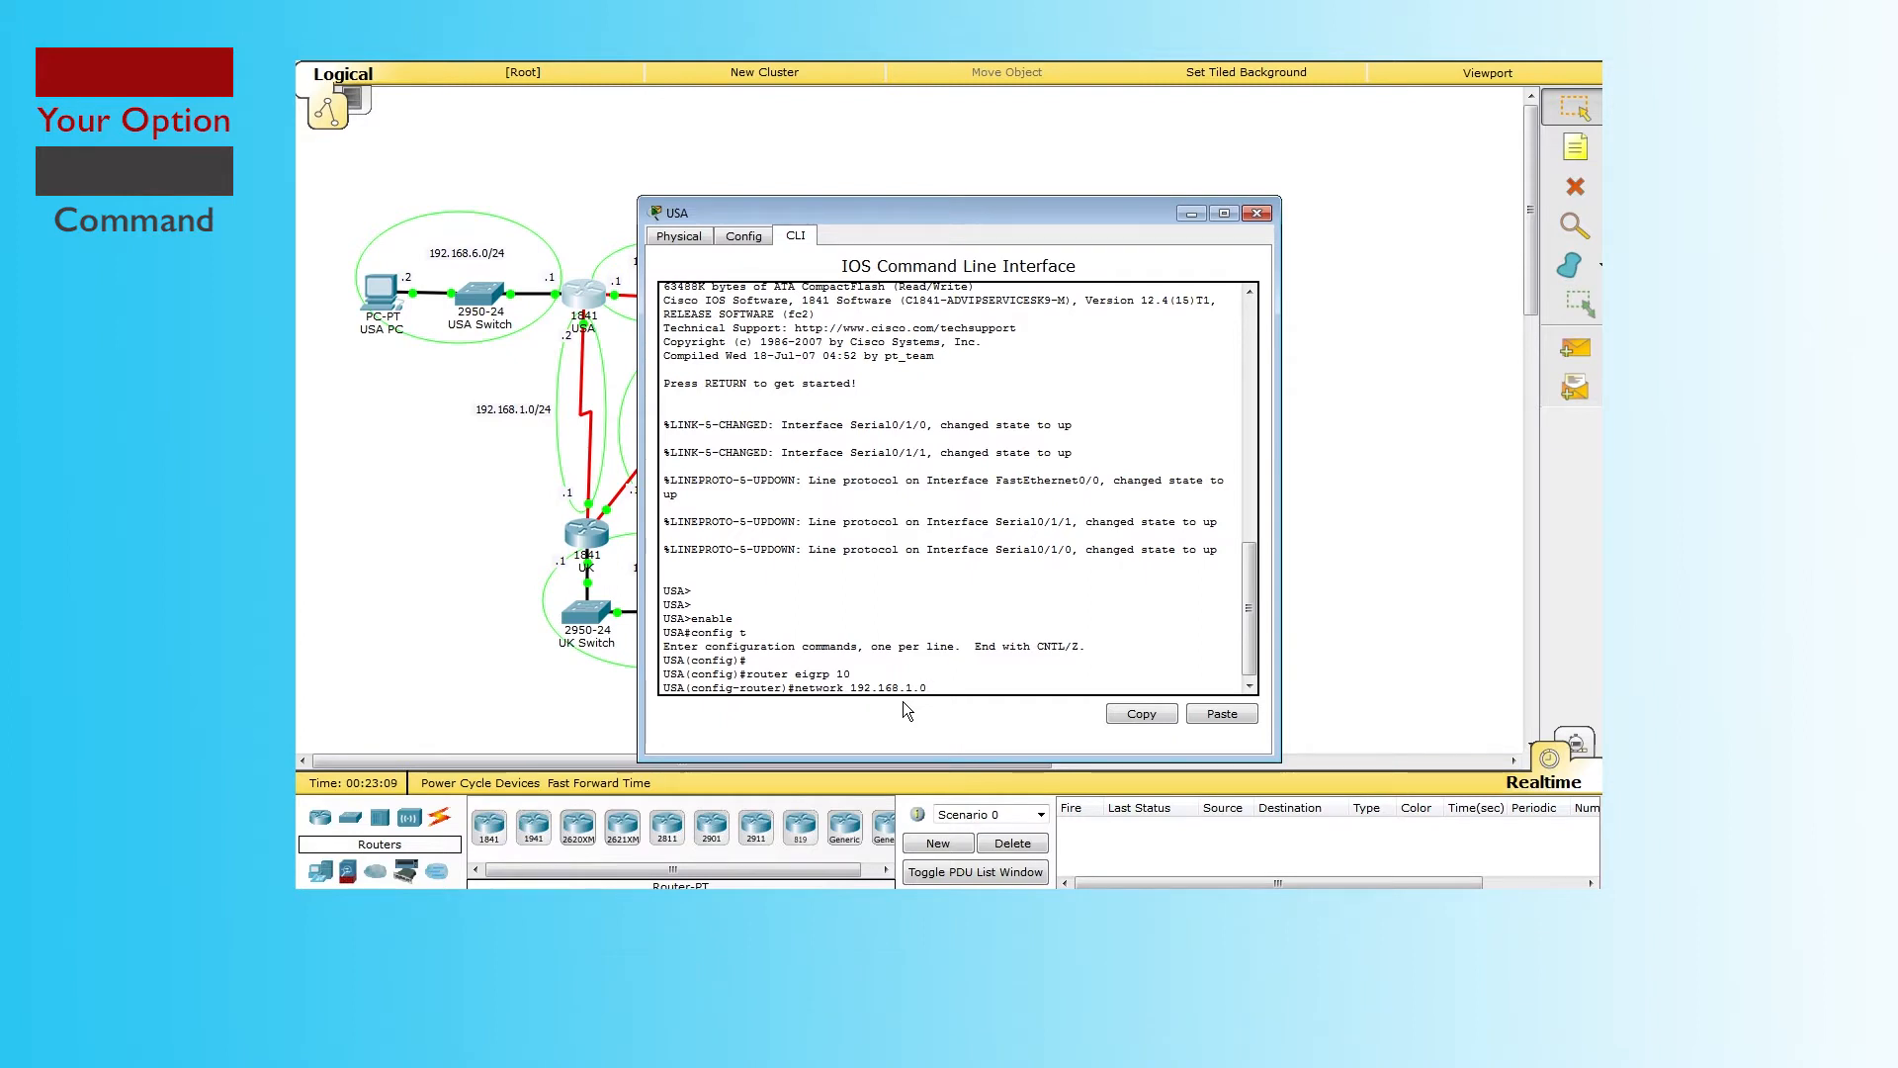
key("Return")
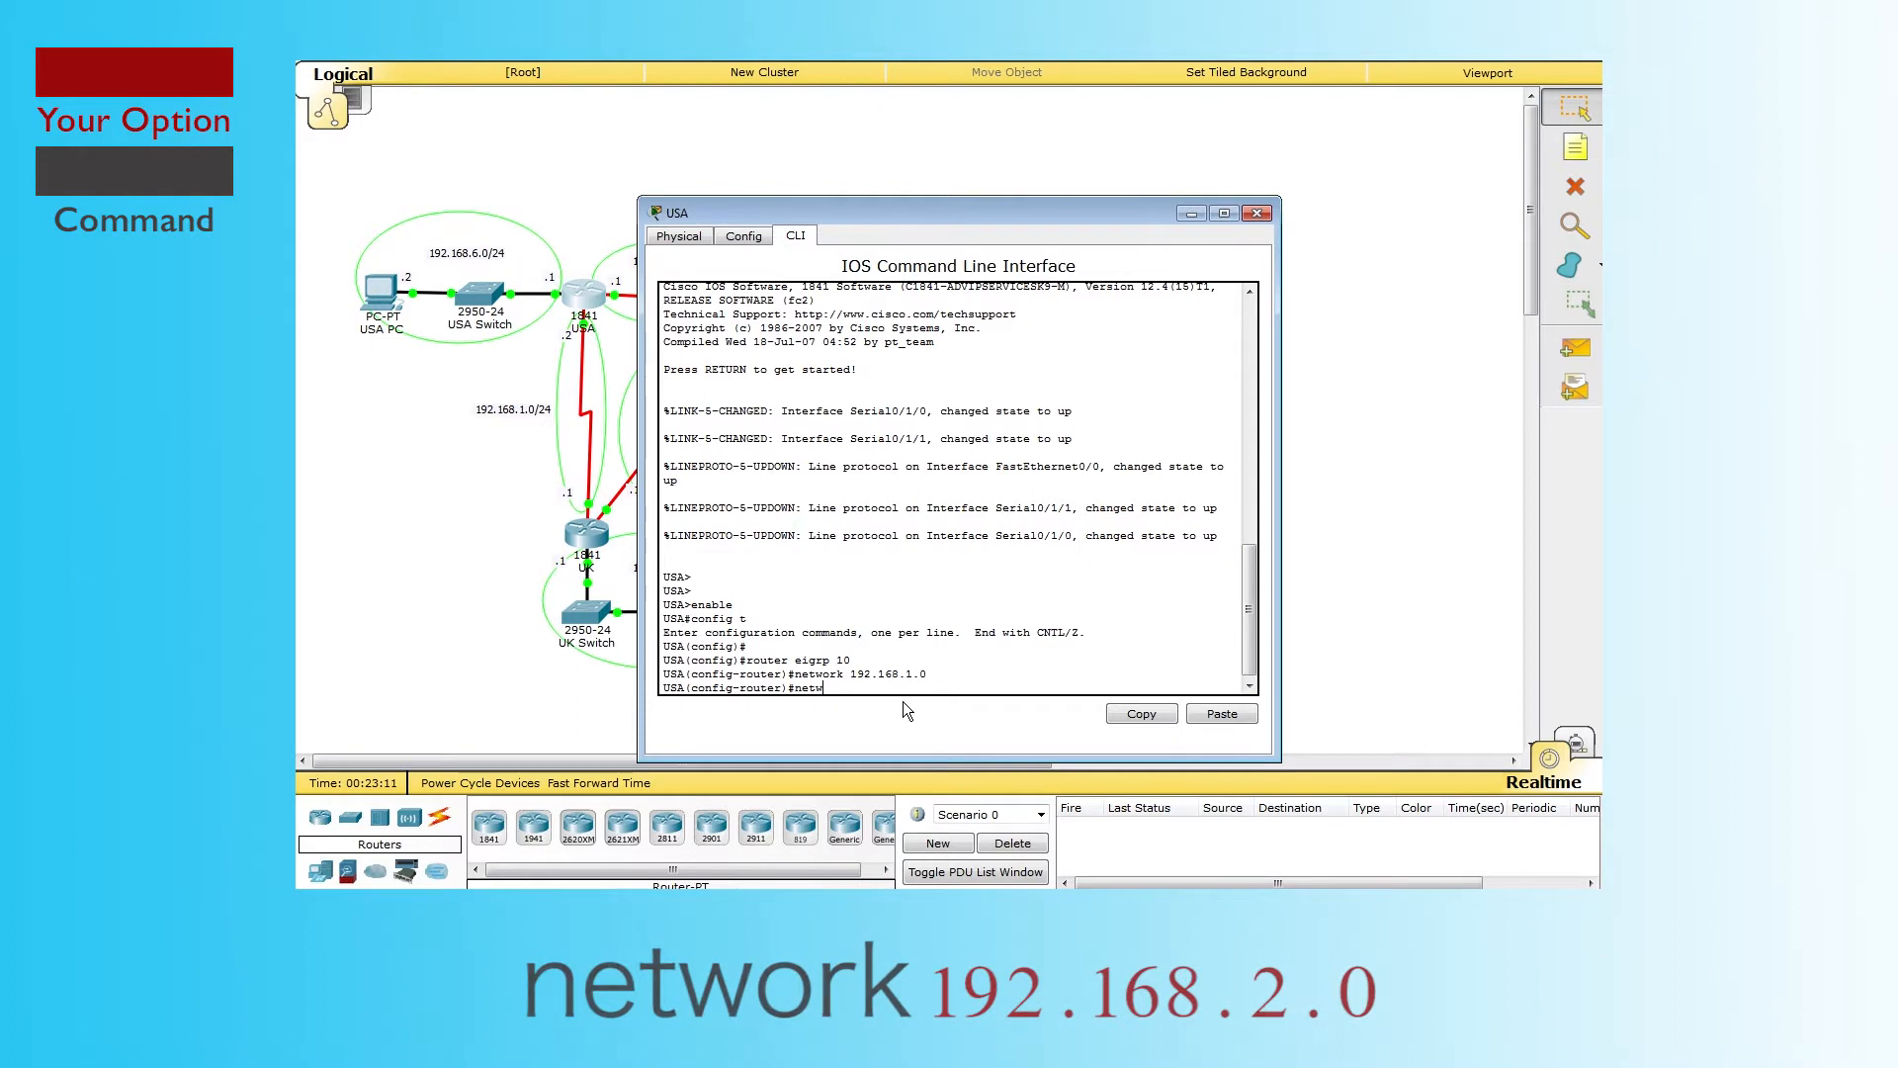
key("Up")
key("Left")
key("Left")
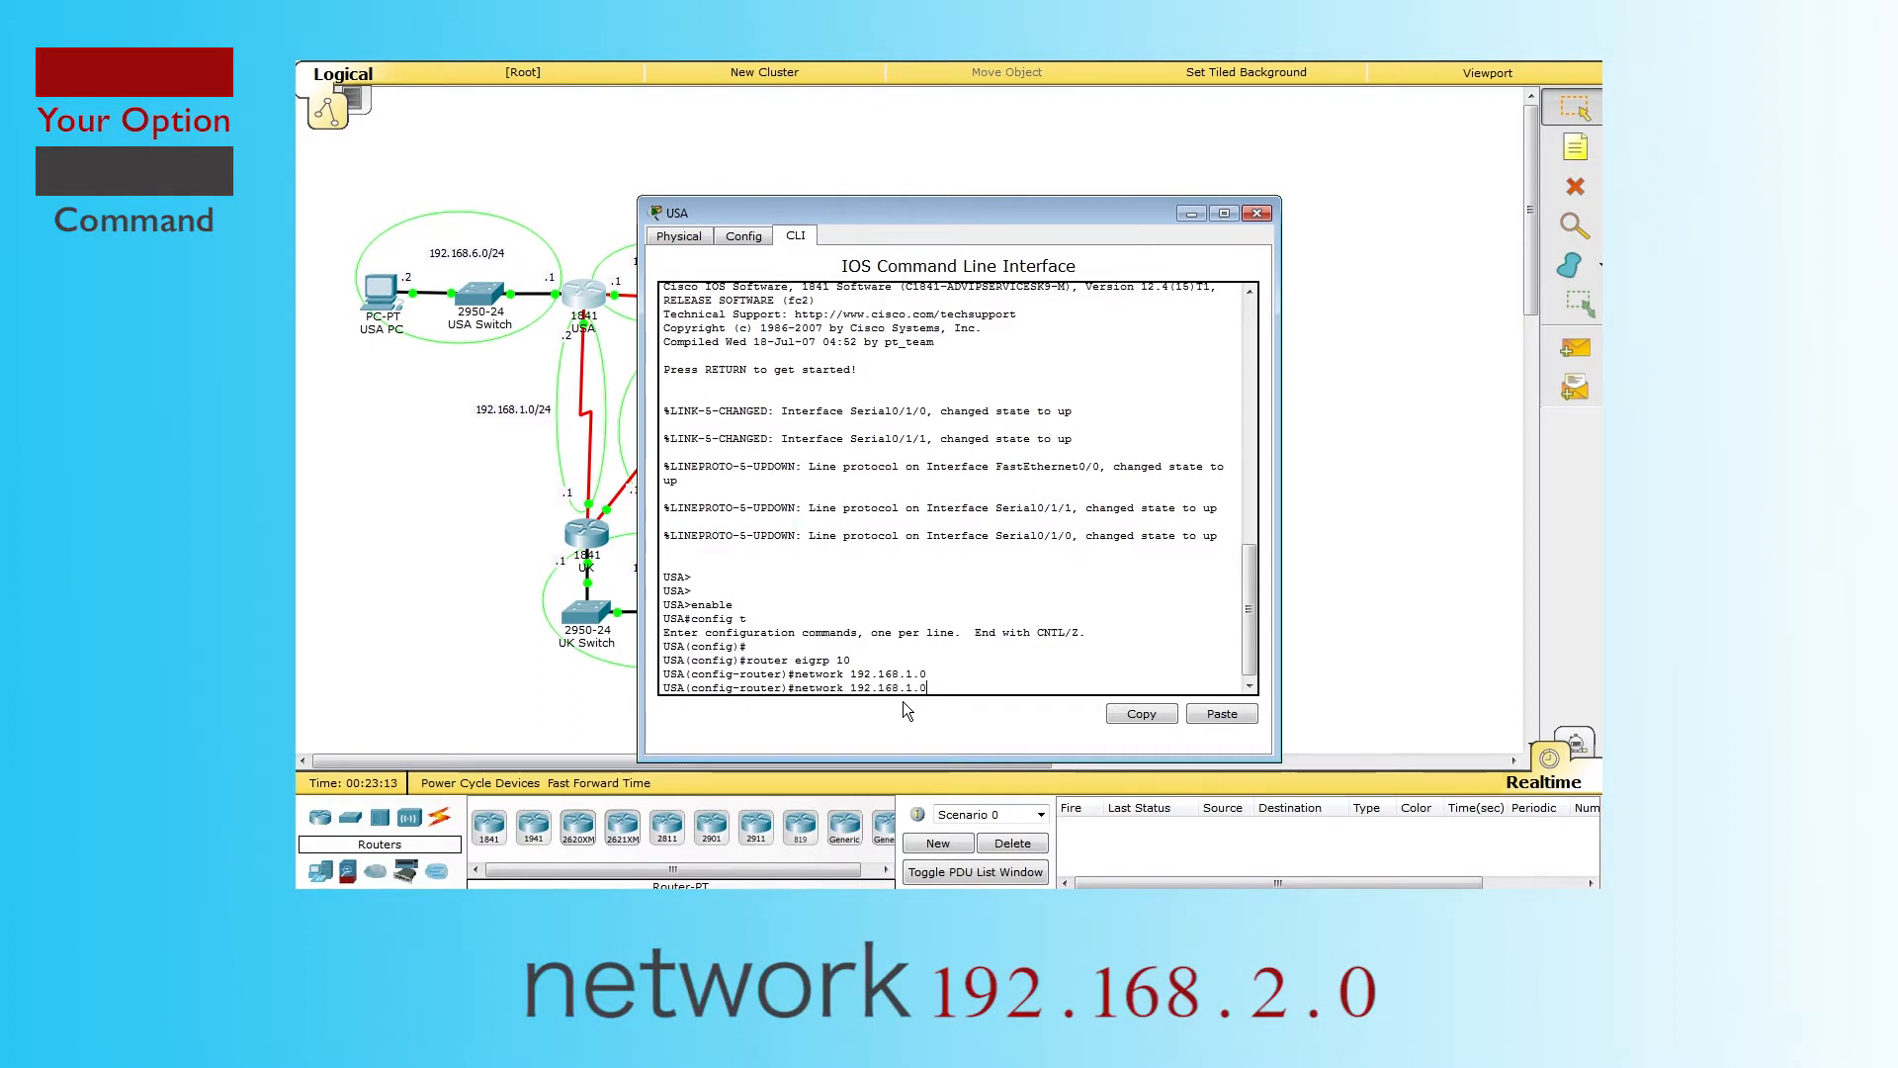
key("BackSpace")
type("2")
key("Return")
Step: Add USA network statements for 192.168.3.0 and 192.168.4.0
key("Up")
key("Left")
key("Left")
key("BackSpace")
type("3")
key("Return")
key("Up")
key("Left")
key("Left")
key("BackSpace")
type("4")
key("Return")
Step: Add networks 192.168.5.0 and 192.168.6.0, then leave configuration mode with end
key("Up")
key("Left")
key("Left")
key("BackSpace")
type("5")
key("Return")
key("Up")
key("BackSpace")
type("6")
key("Return")
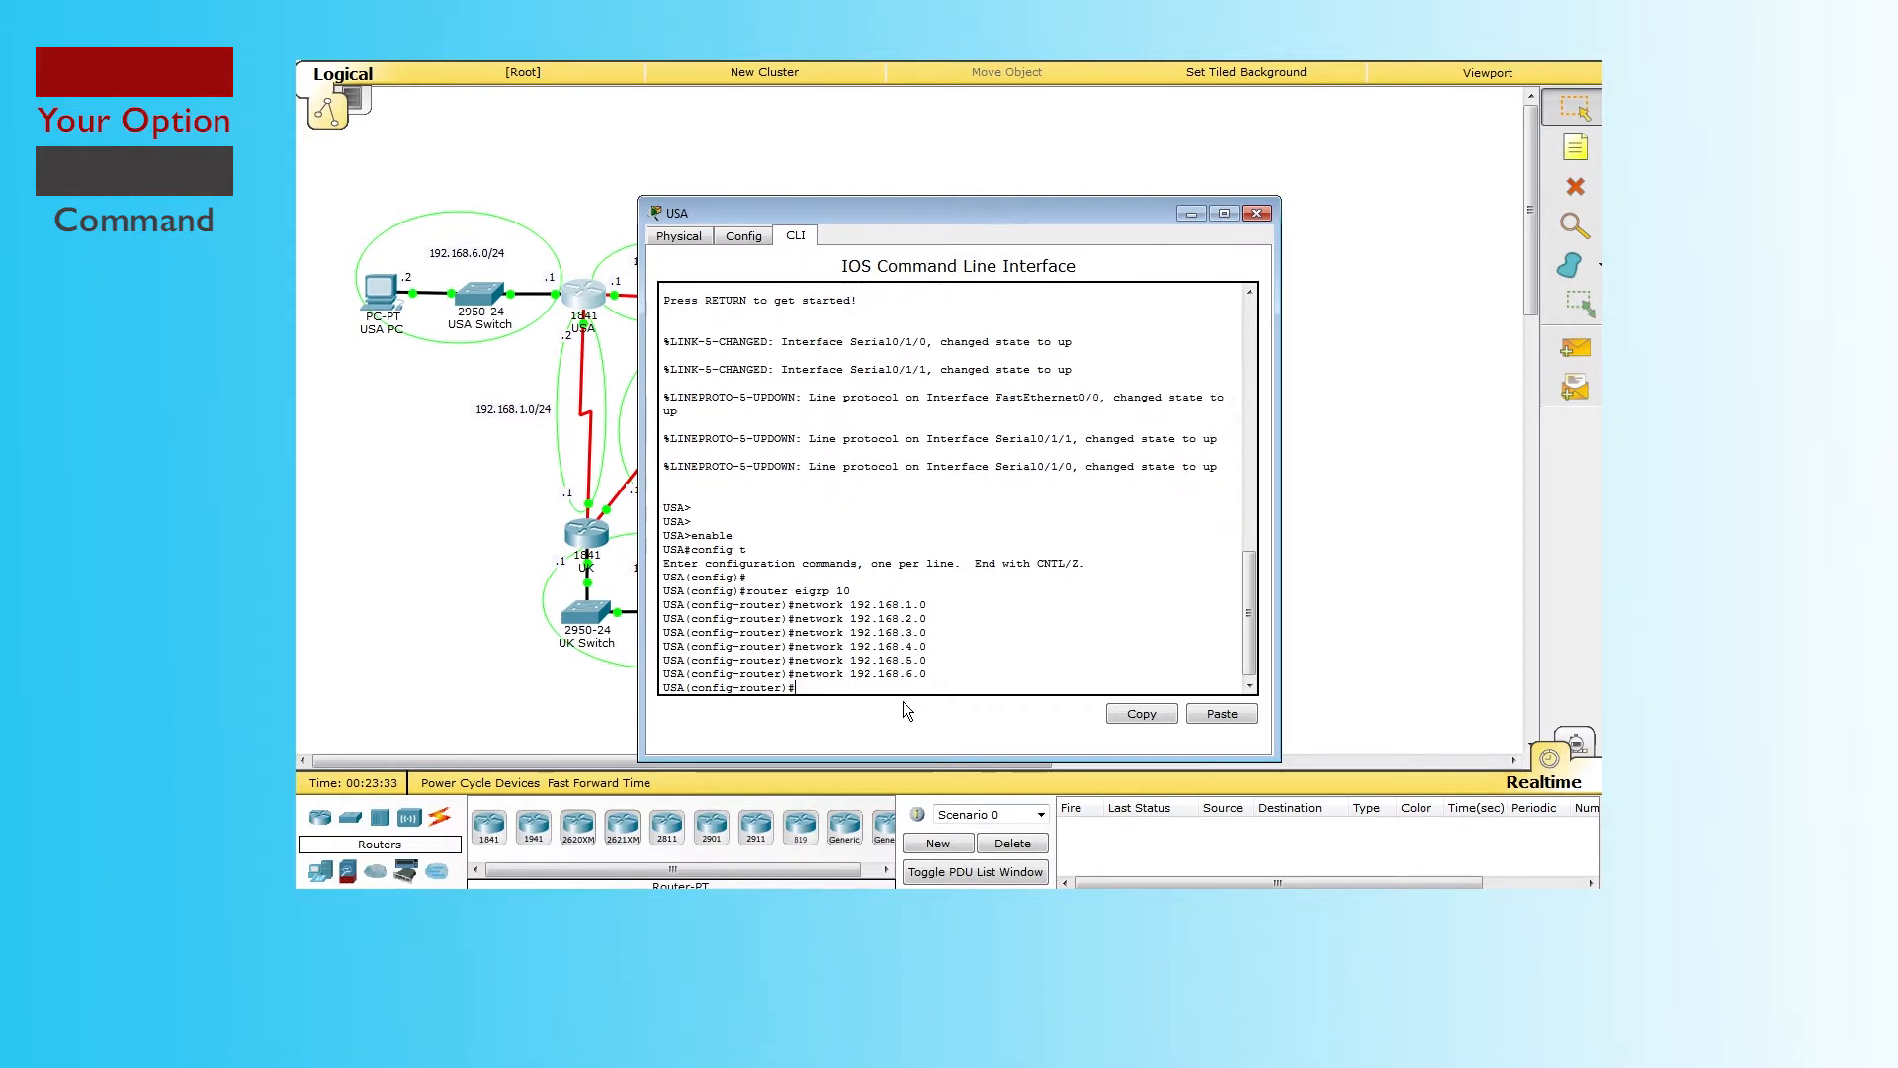
type("end")
key("Return")
key("Return")
key("Return")
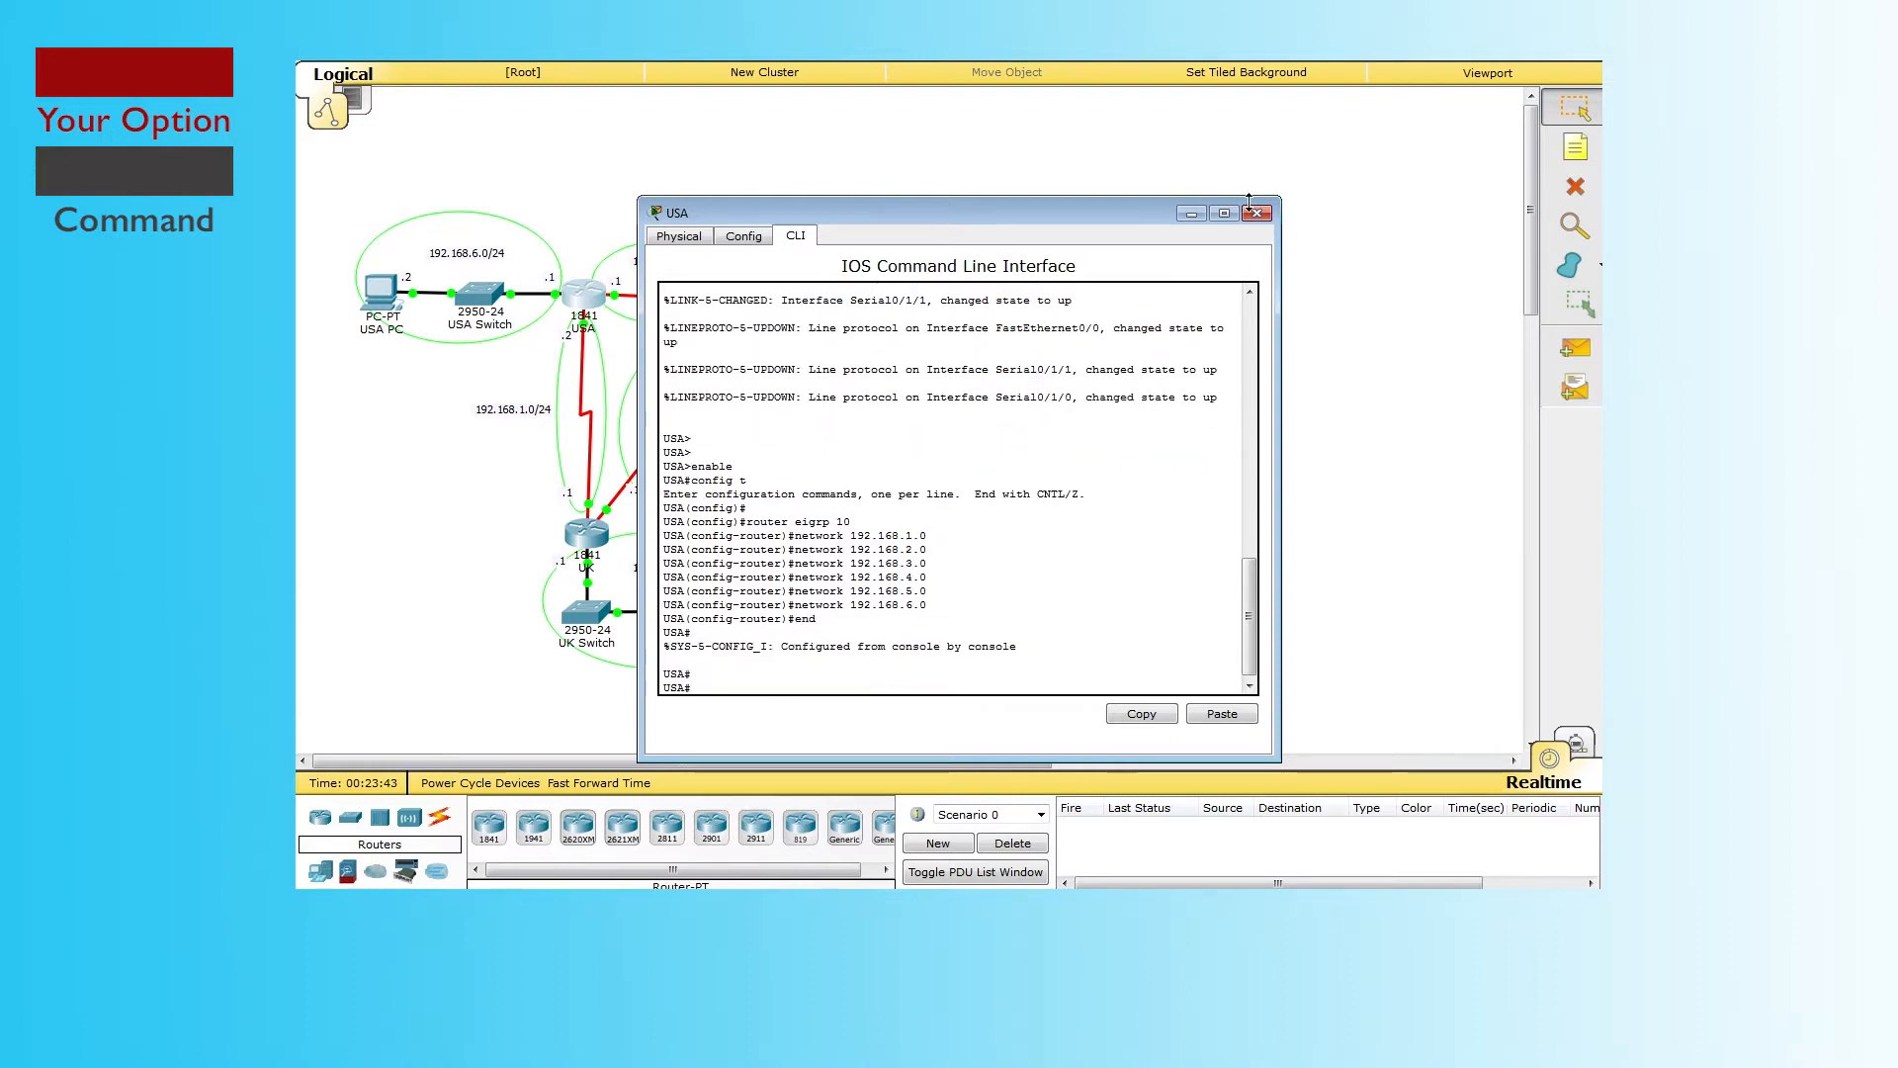
Step: Move from USA to CA's CLI and start EIGRP 10 with network 192.168.1.0
left_click(1256, 213)
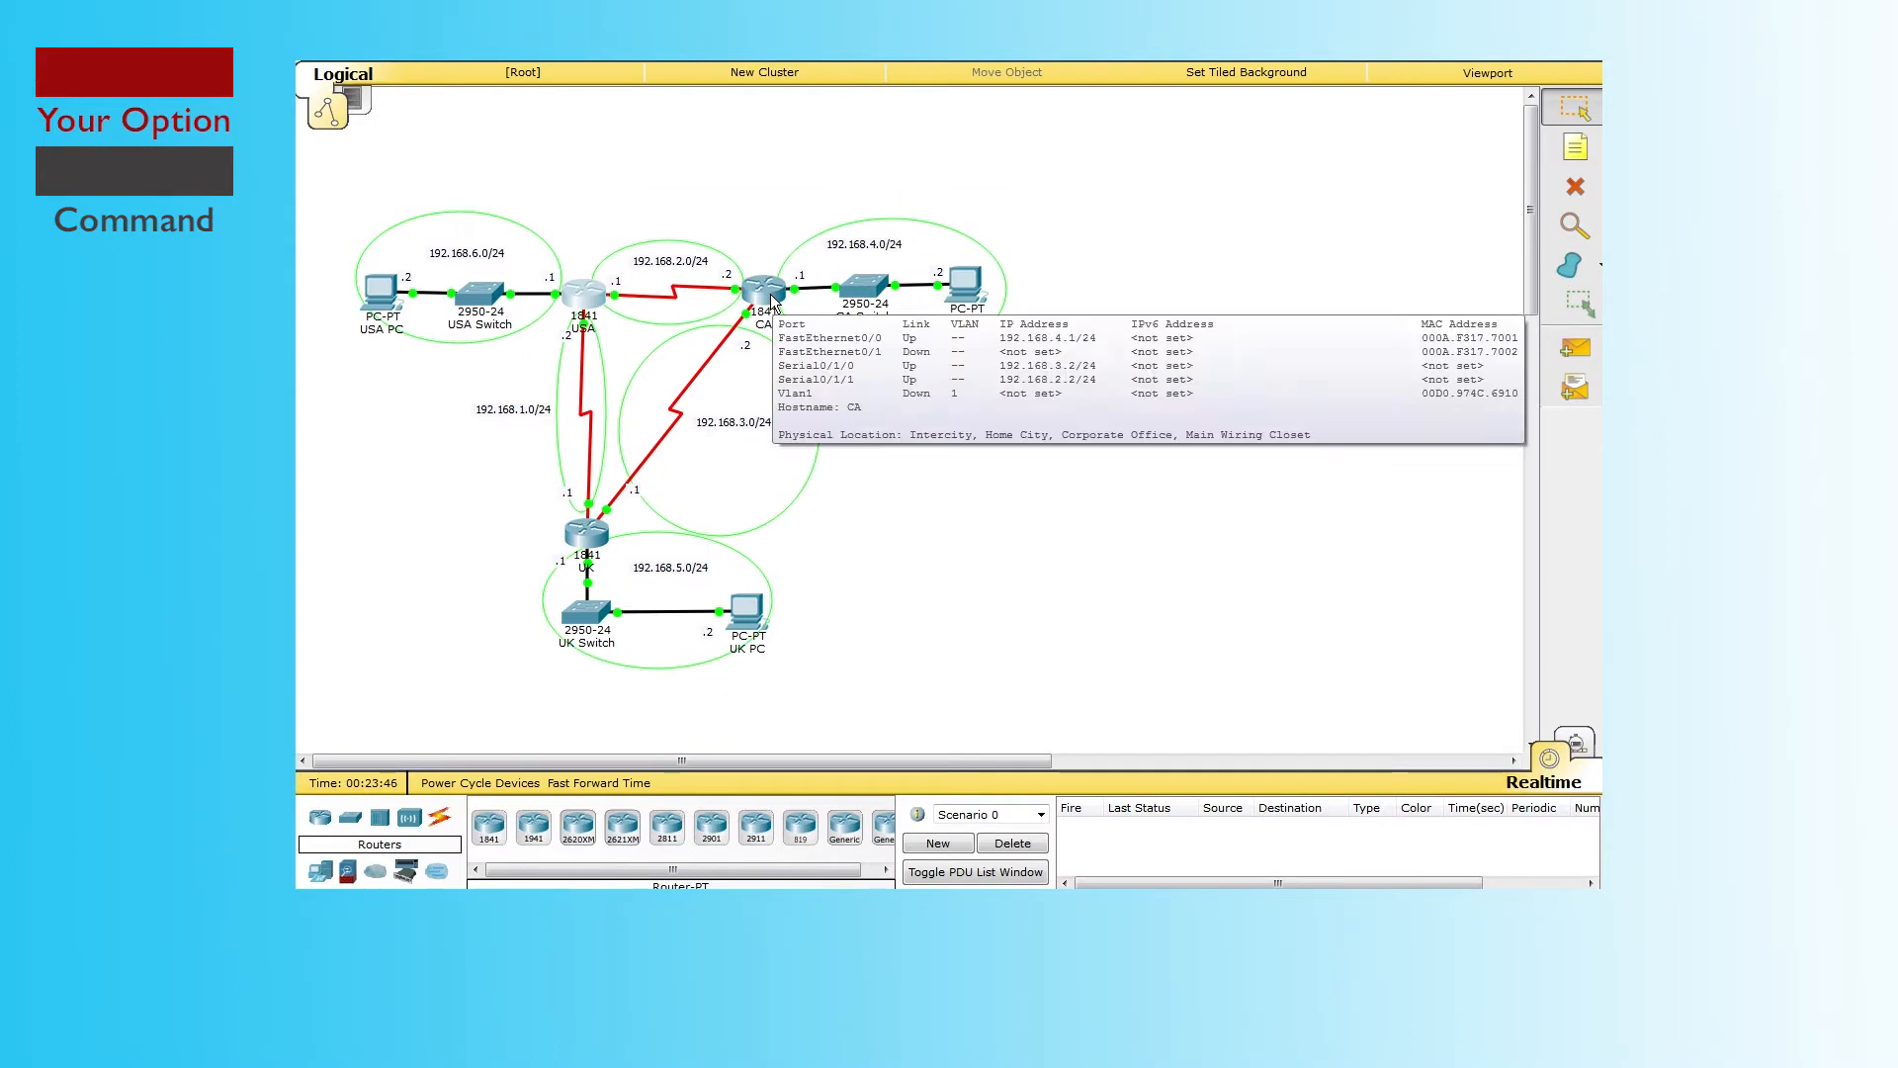
left_click(774, 296)
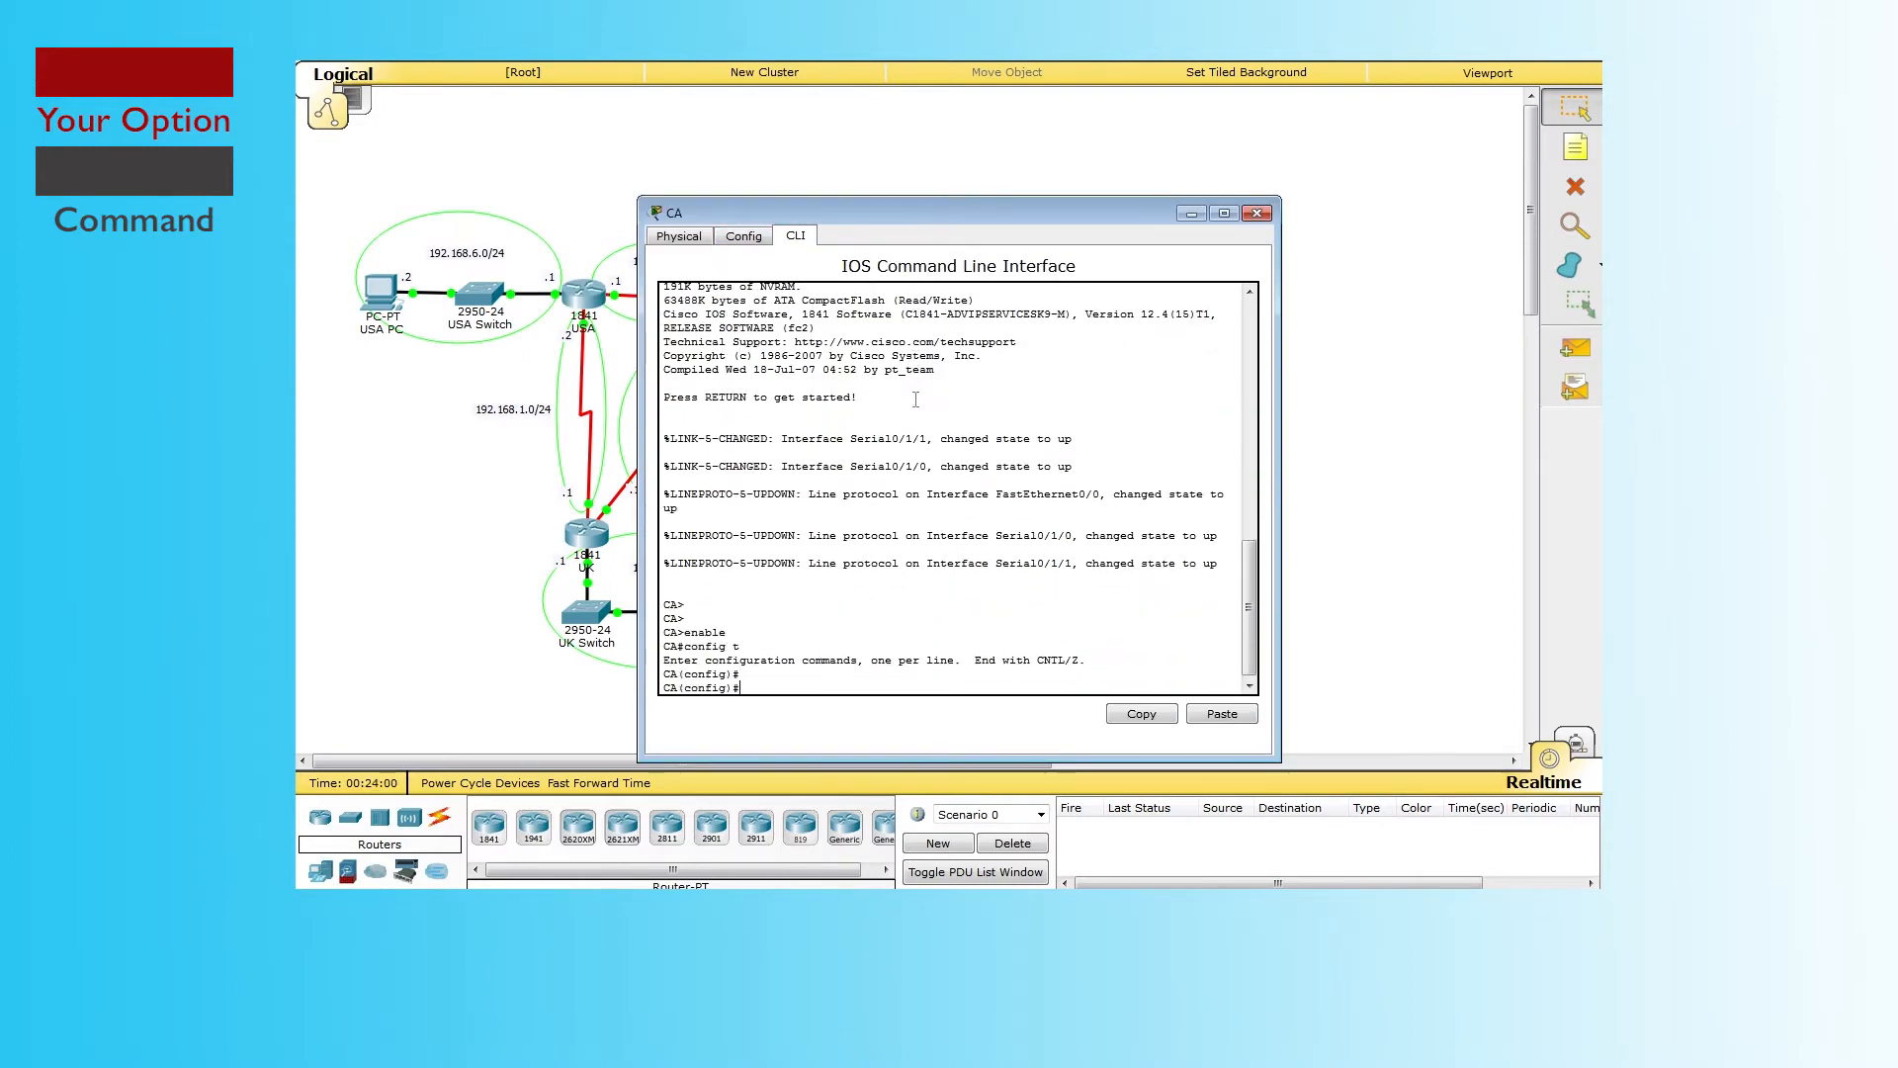
type("router eigrp 10")
key("Return")
type("network 192.168.1.0")
key("Return")
Step: Add CA network statements 192.168.2.0 through 192.168.6.0
type("network 192.168.2.0")
key("Return")
type("network 192.168.3.0")
key("Return")
type("network 192.168.4.0")
key("Return")
type("network 192.168.5.0")
key("Return")
type("network 192.168.6.0")
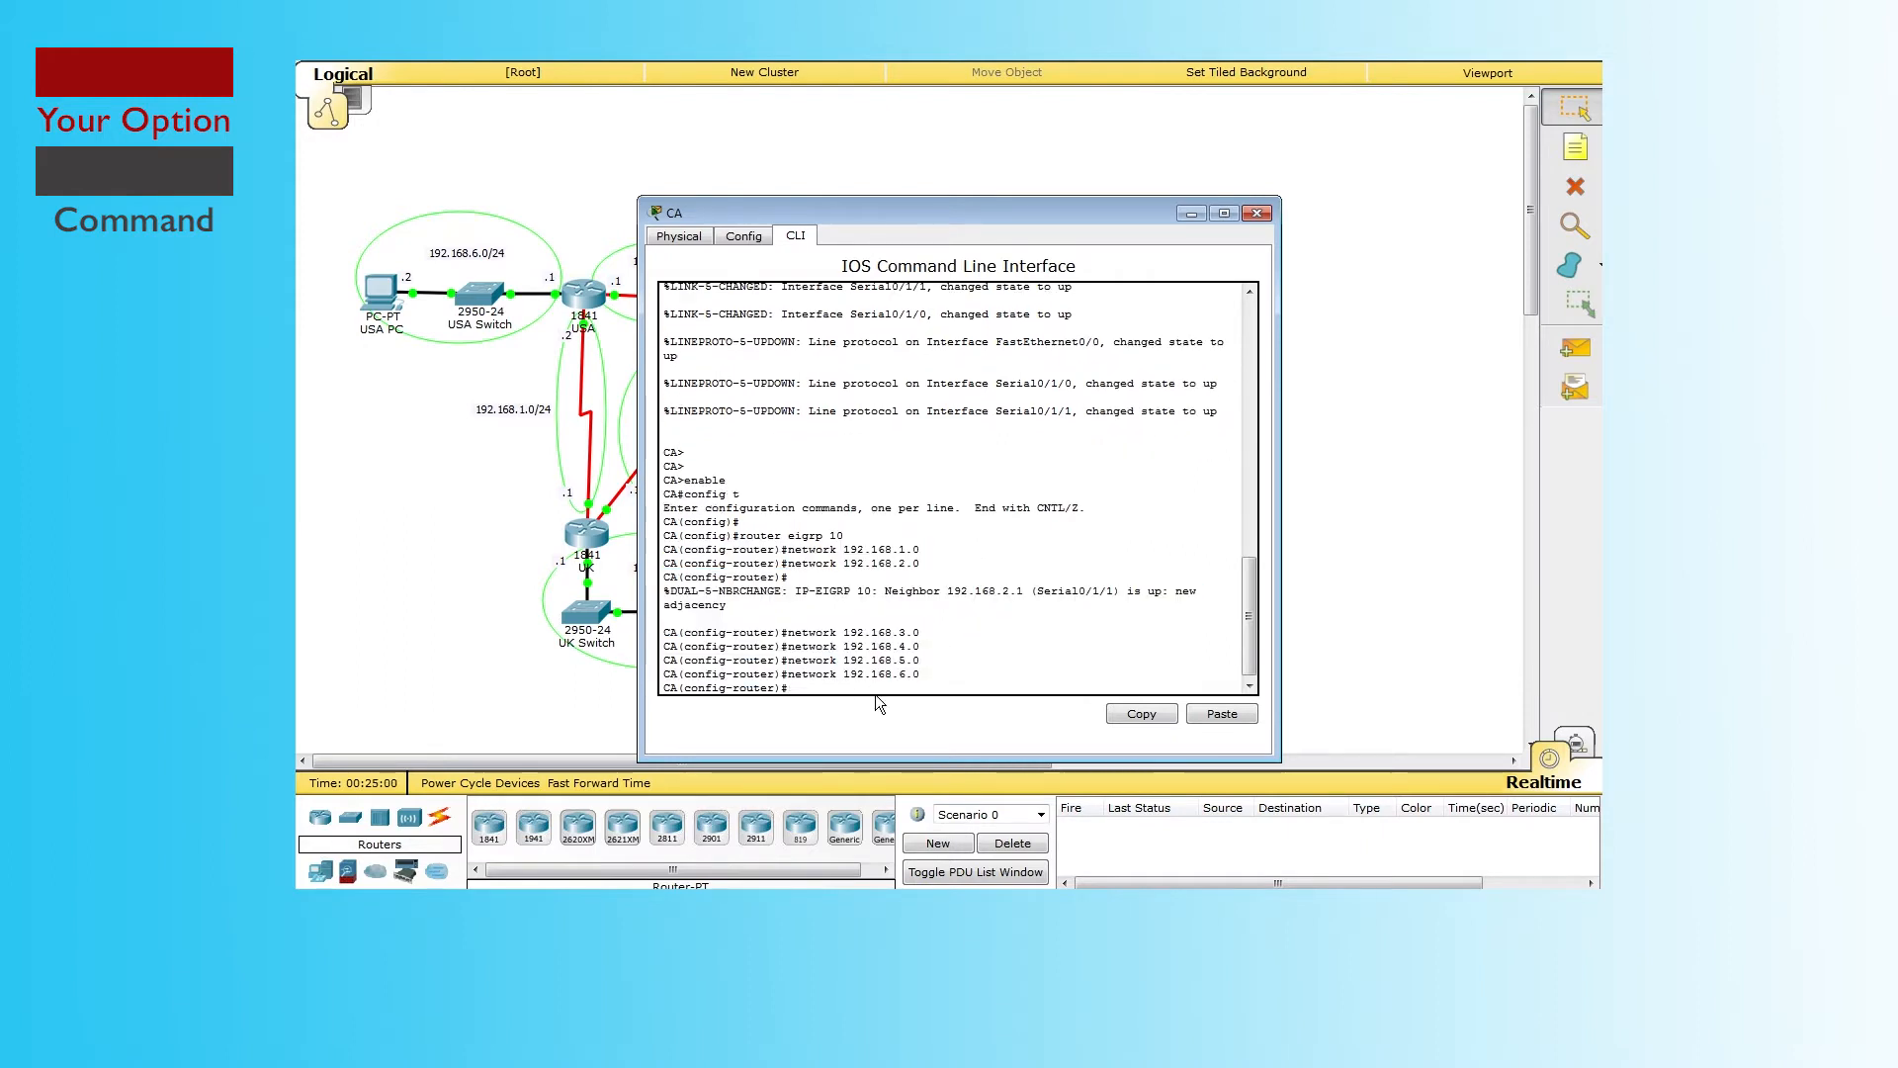
Step: On UK, enter enable and config t, start EIGRP 10, and add networks 192.168.1.0 and 192.168.2.0
key("Return")
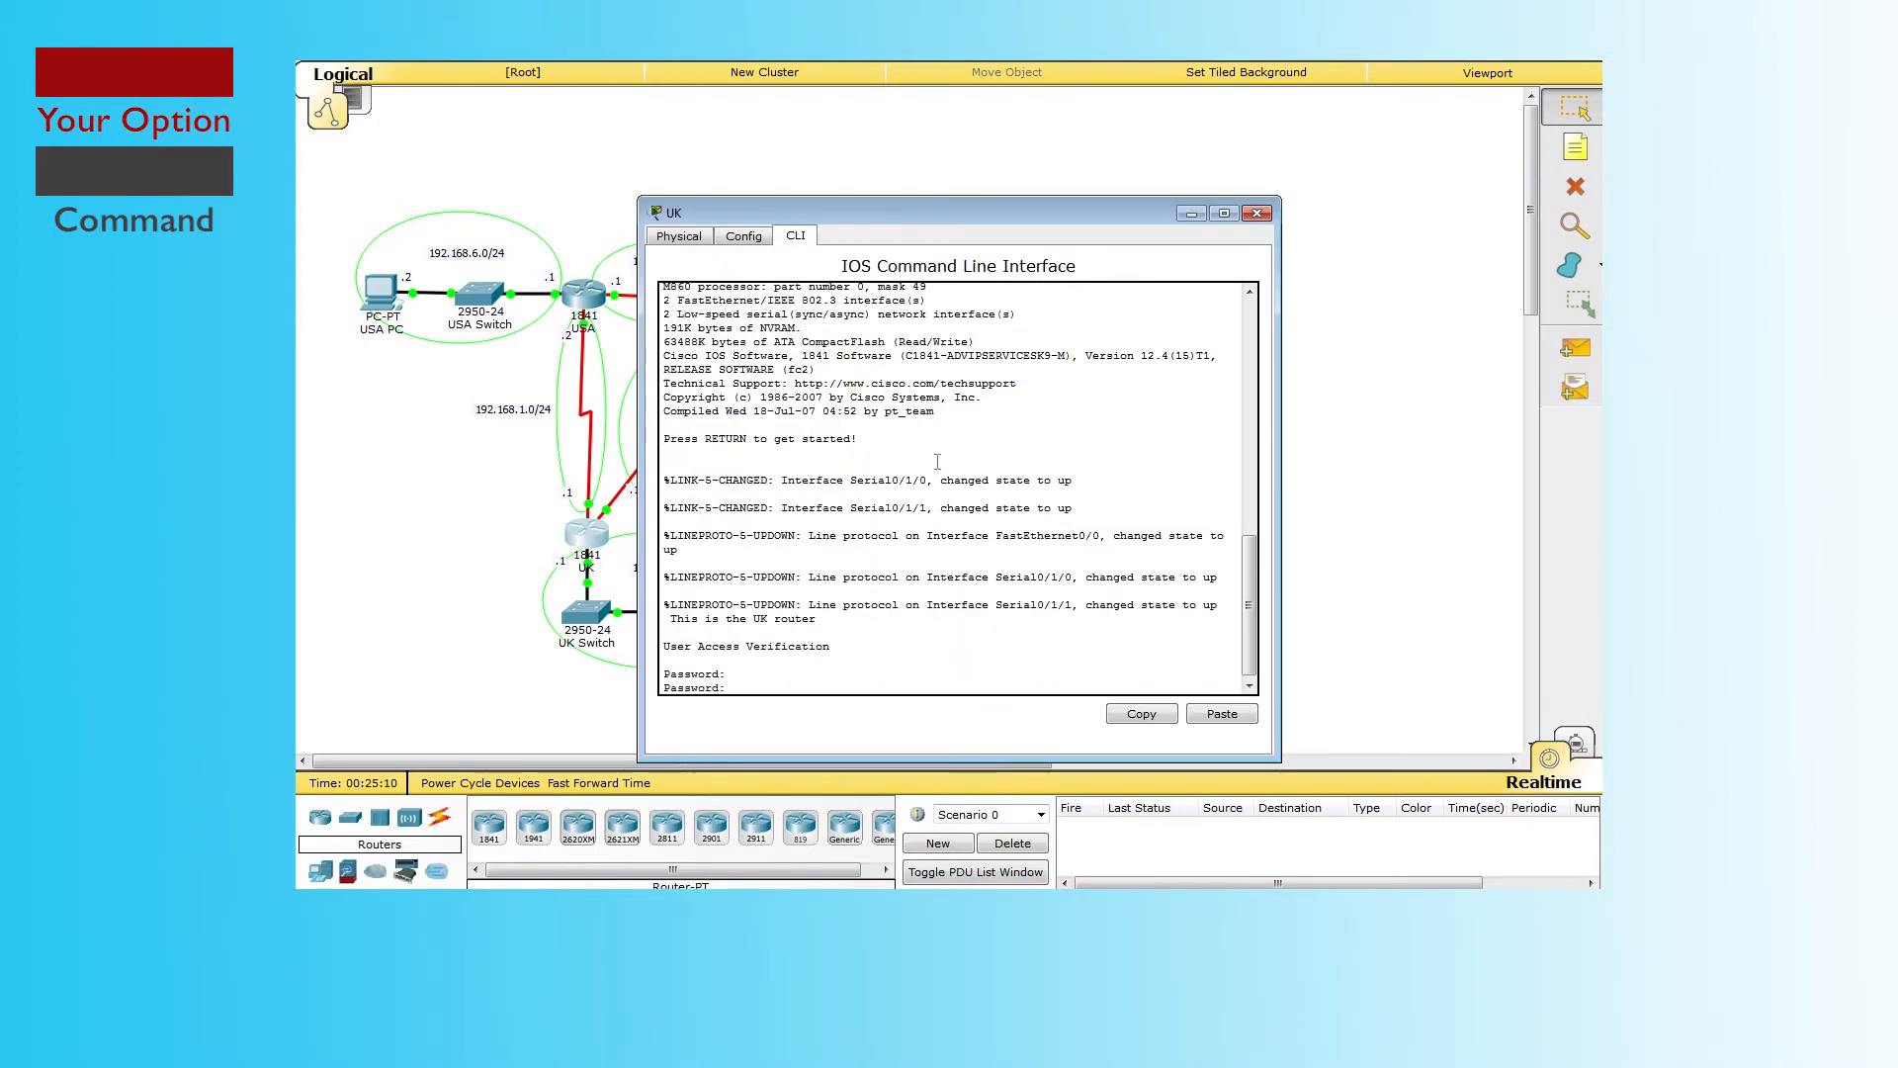
type("enable")
key("Return")
type("config t")
key("Return")
key("Return")
type("router eigrp 10")
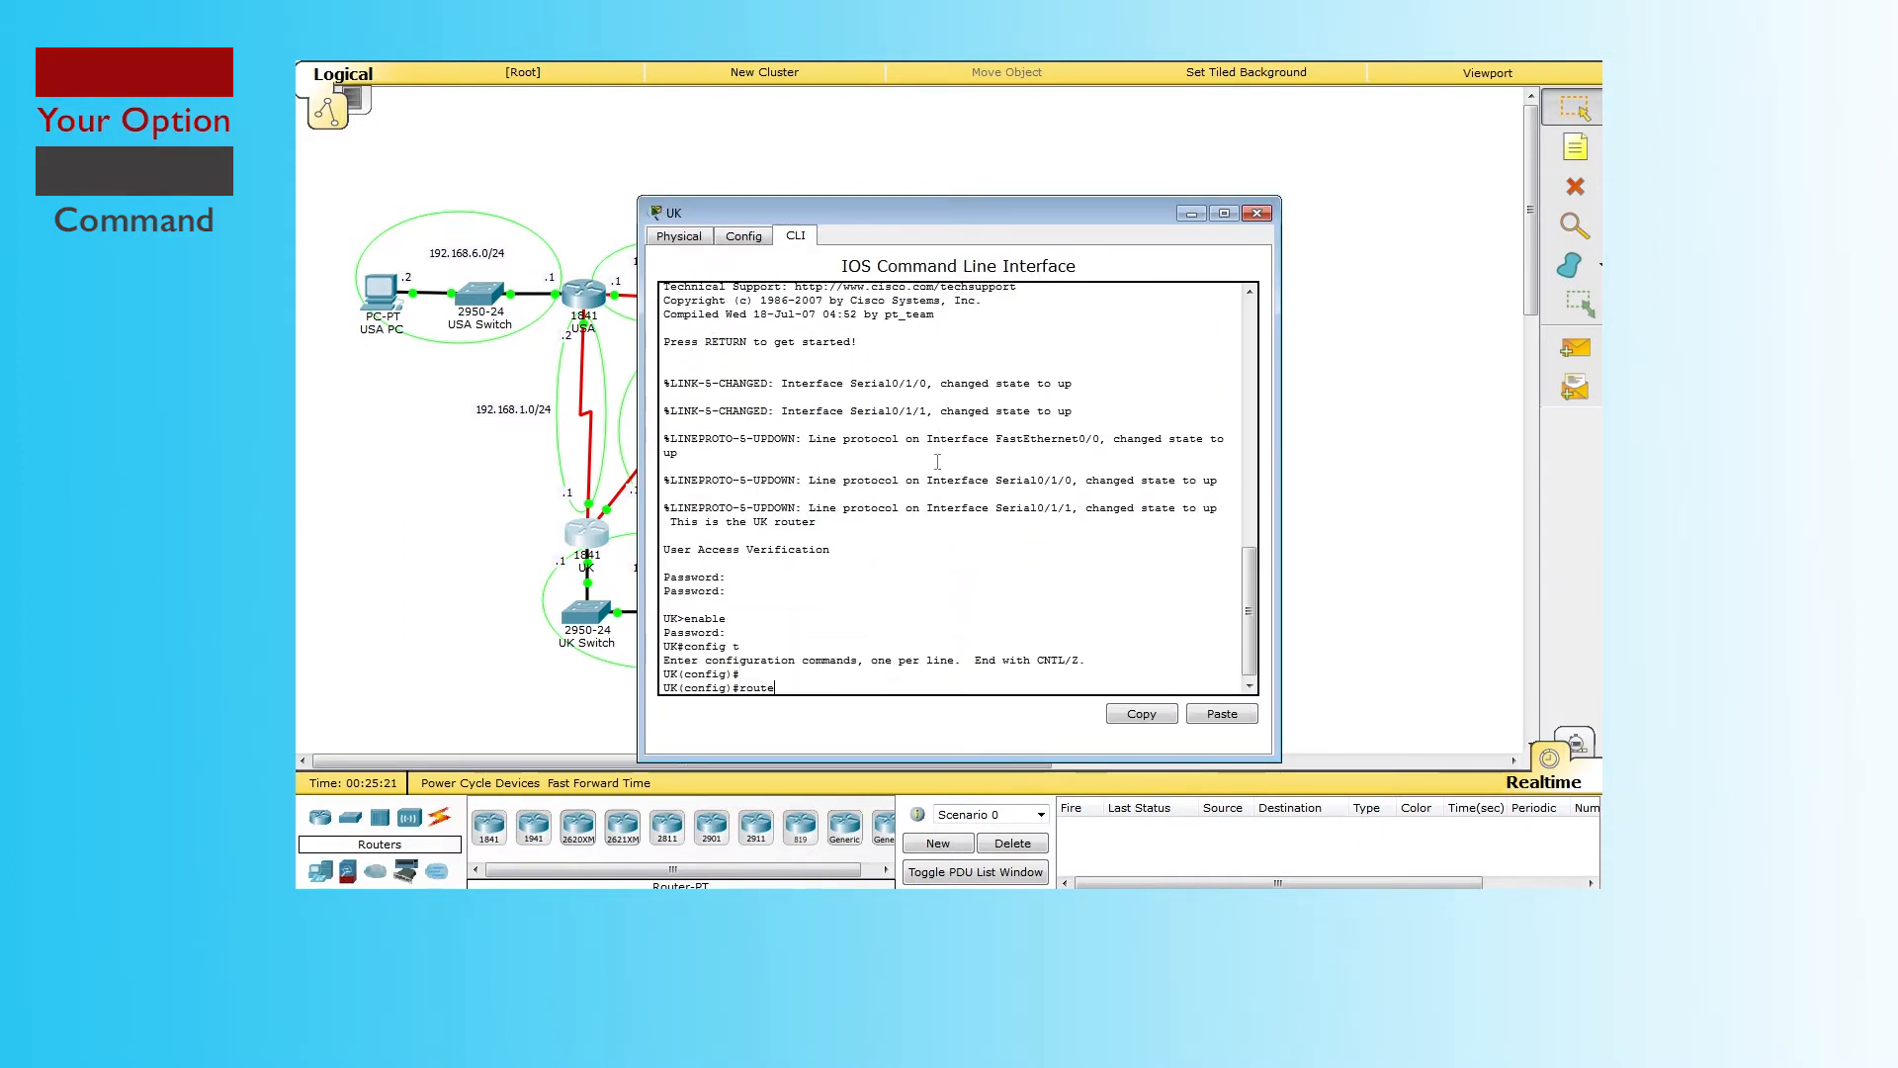
key("Return")
type("network 192.168.1.0")
key("Return")
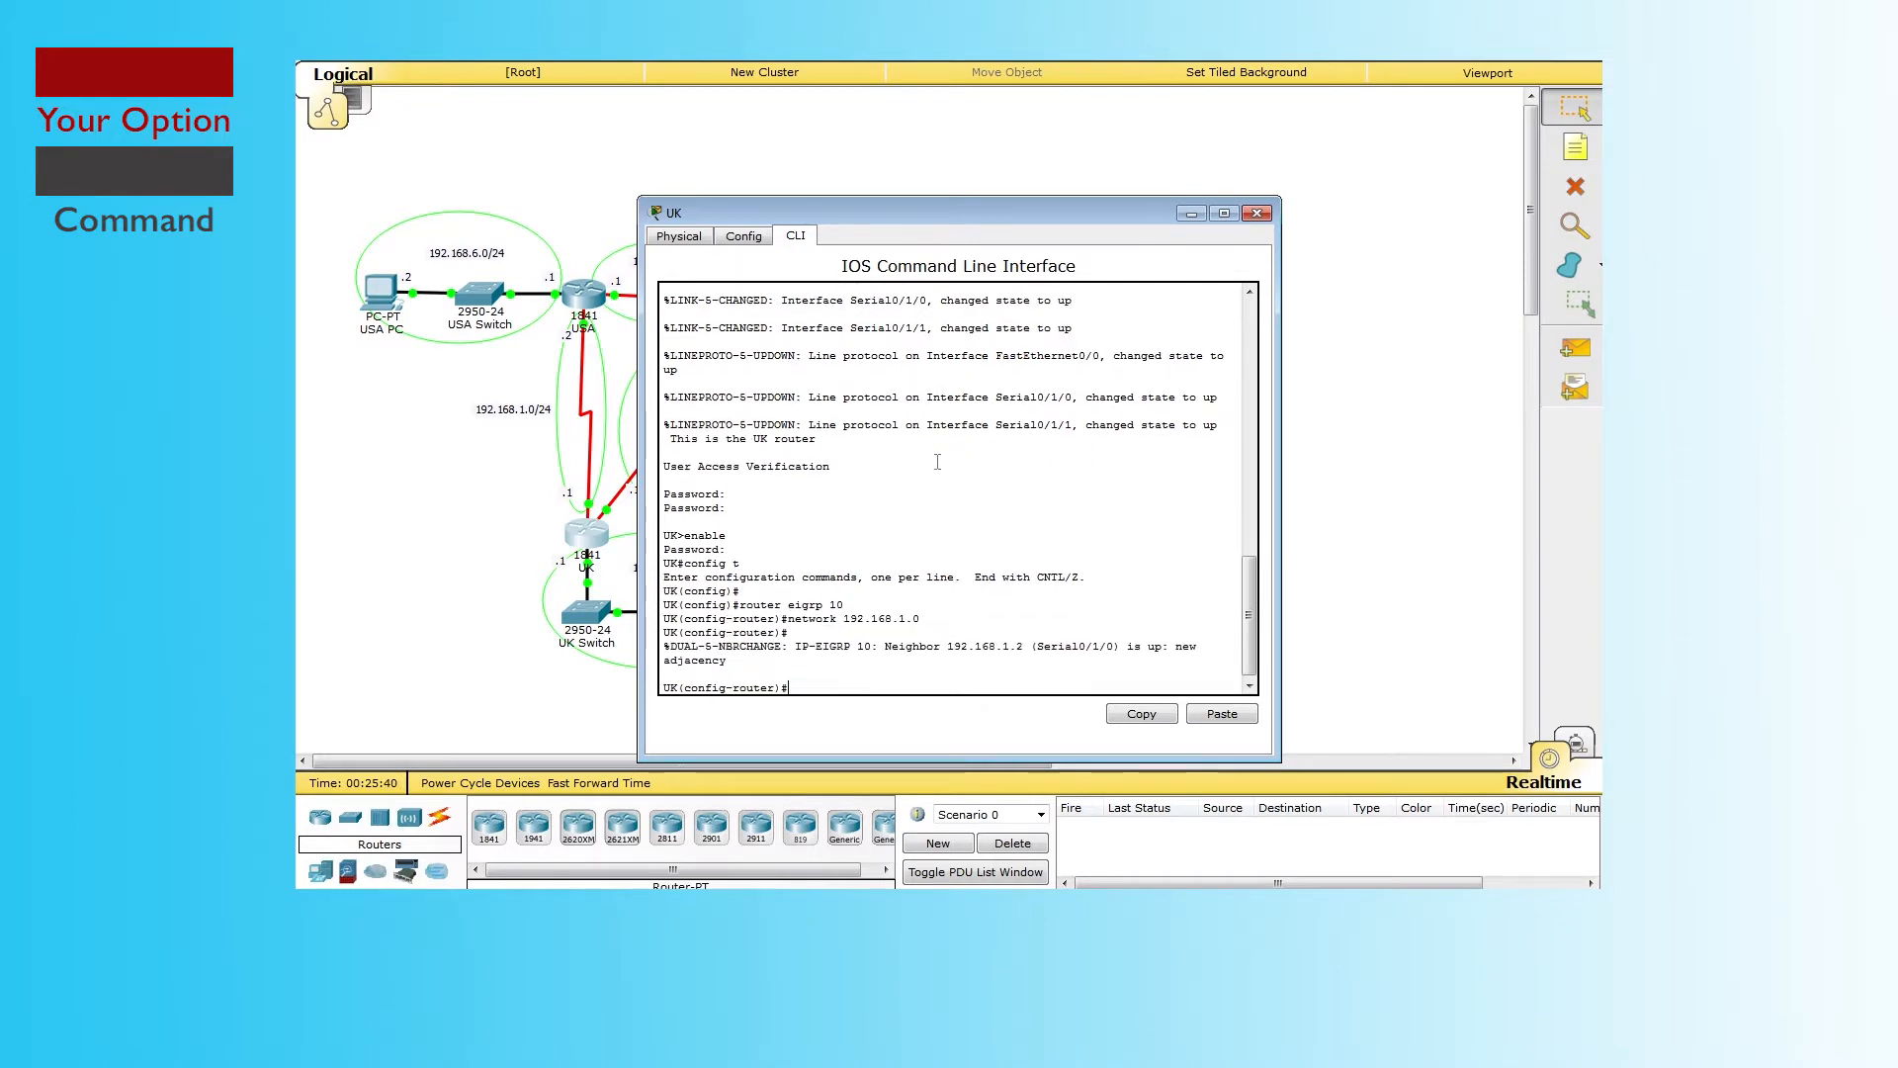
type("network 192.168.2.0")
key("Return")
type("network 192.168.3.0")
Step: Add UK network statements 192.168.3.0 through 192.168.6.0
key("Return")
type("network 192.168.3.0")
key("BackSpace")
key("BackSpace")
key("BackSpace")
type("4.0")
key("Return")
type("network 192.168.5.0")
key("Return")
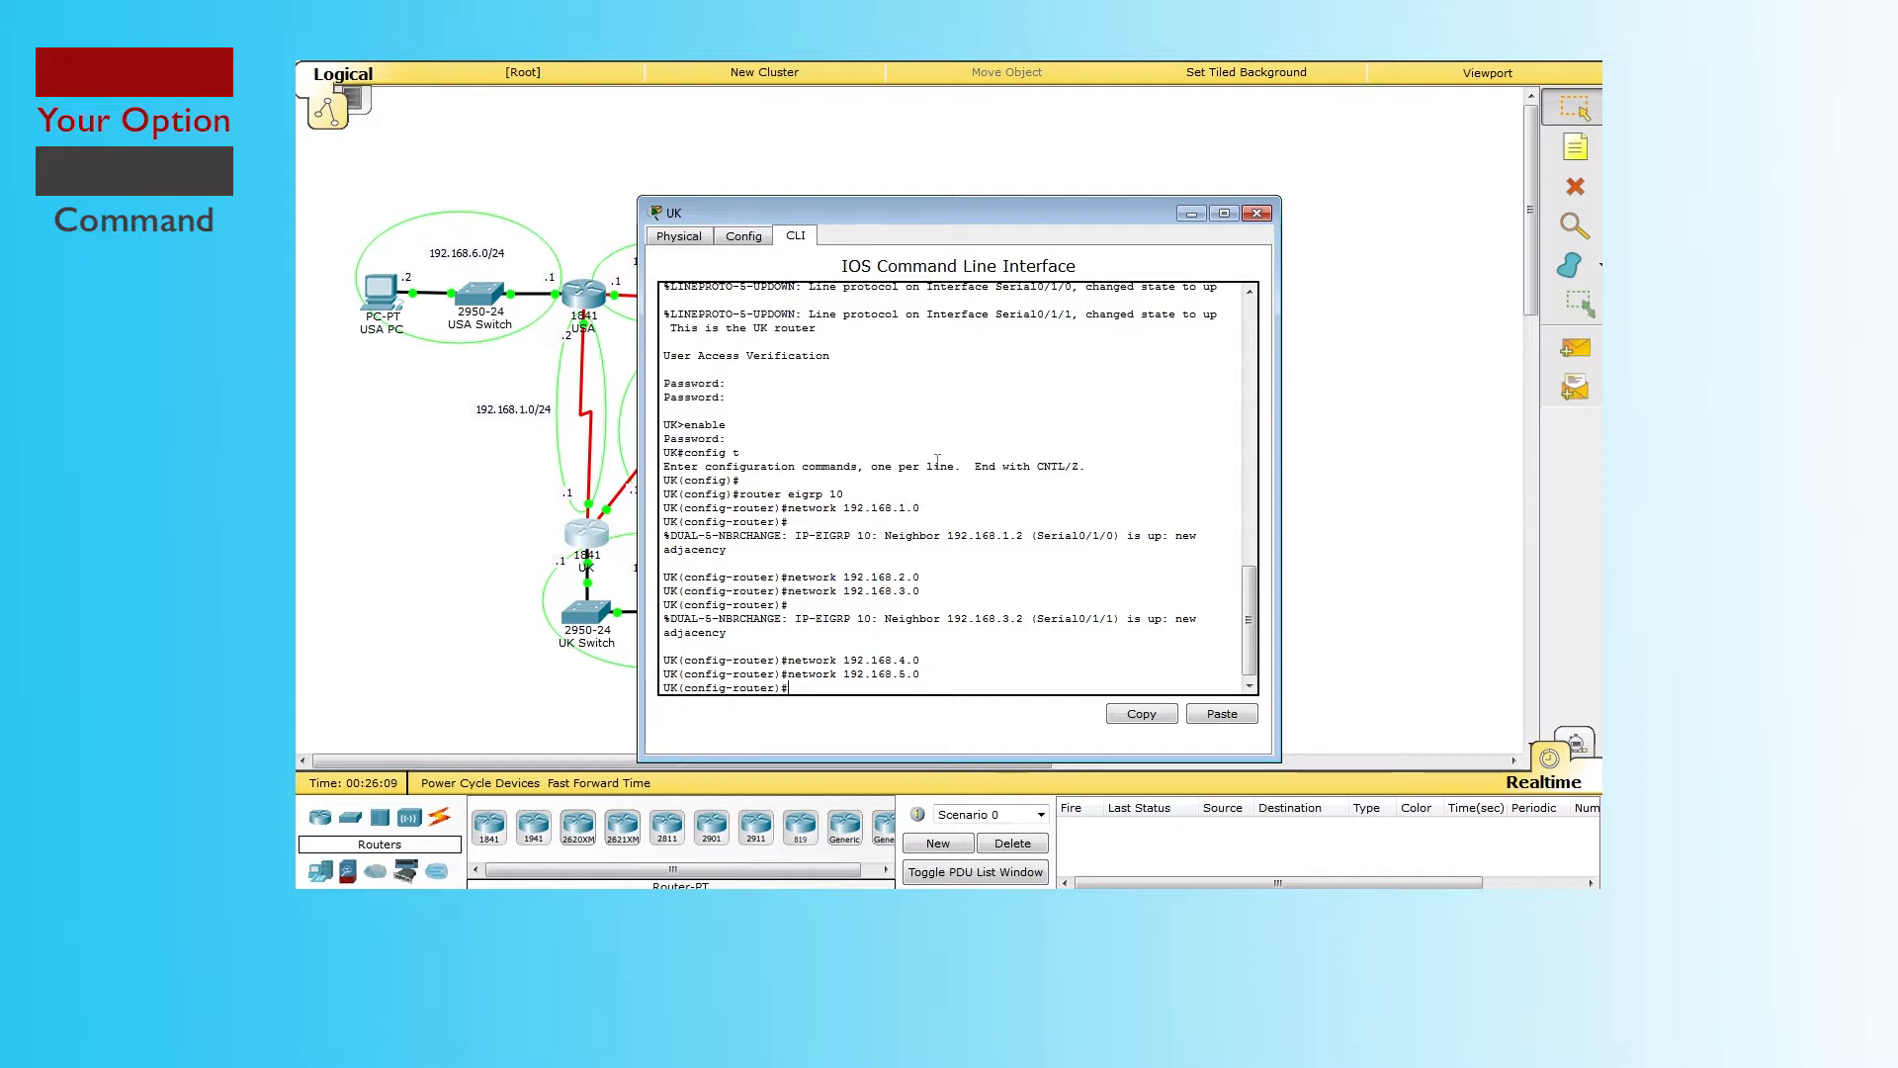
key("Up")
key("Left")
key("Left")
key("BackSpace")
type("6")
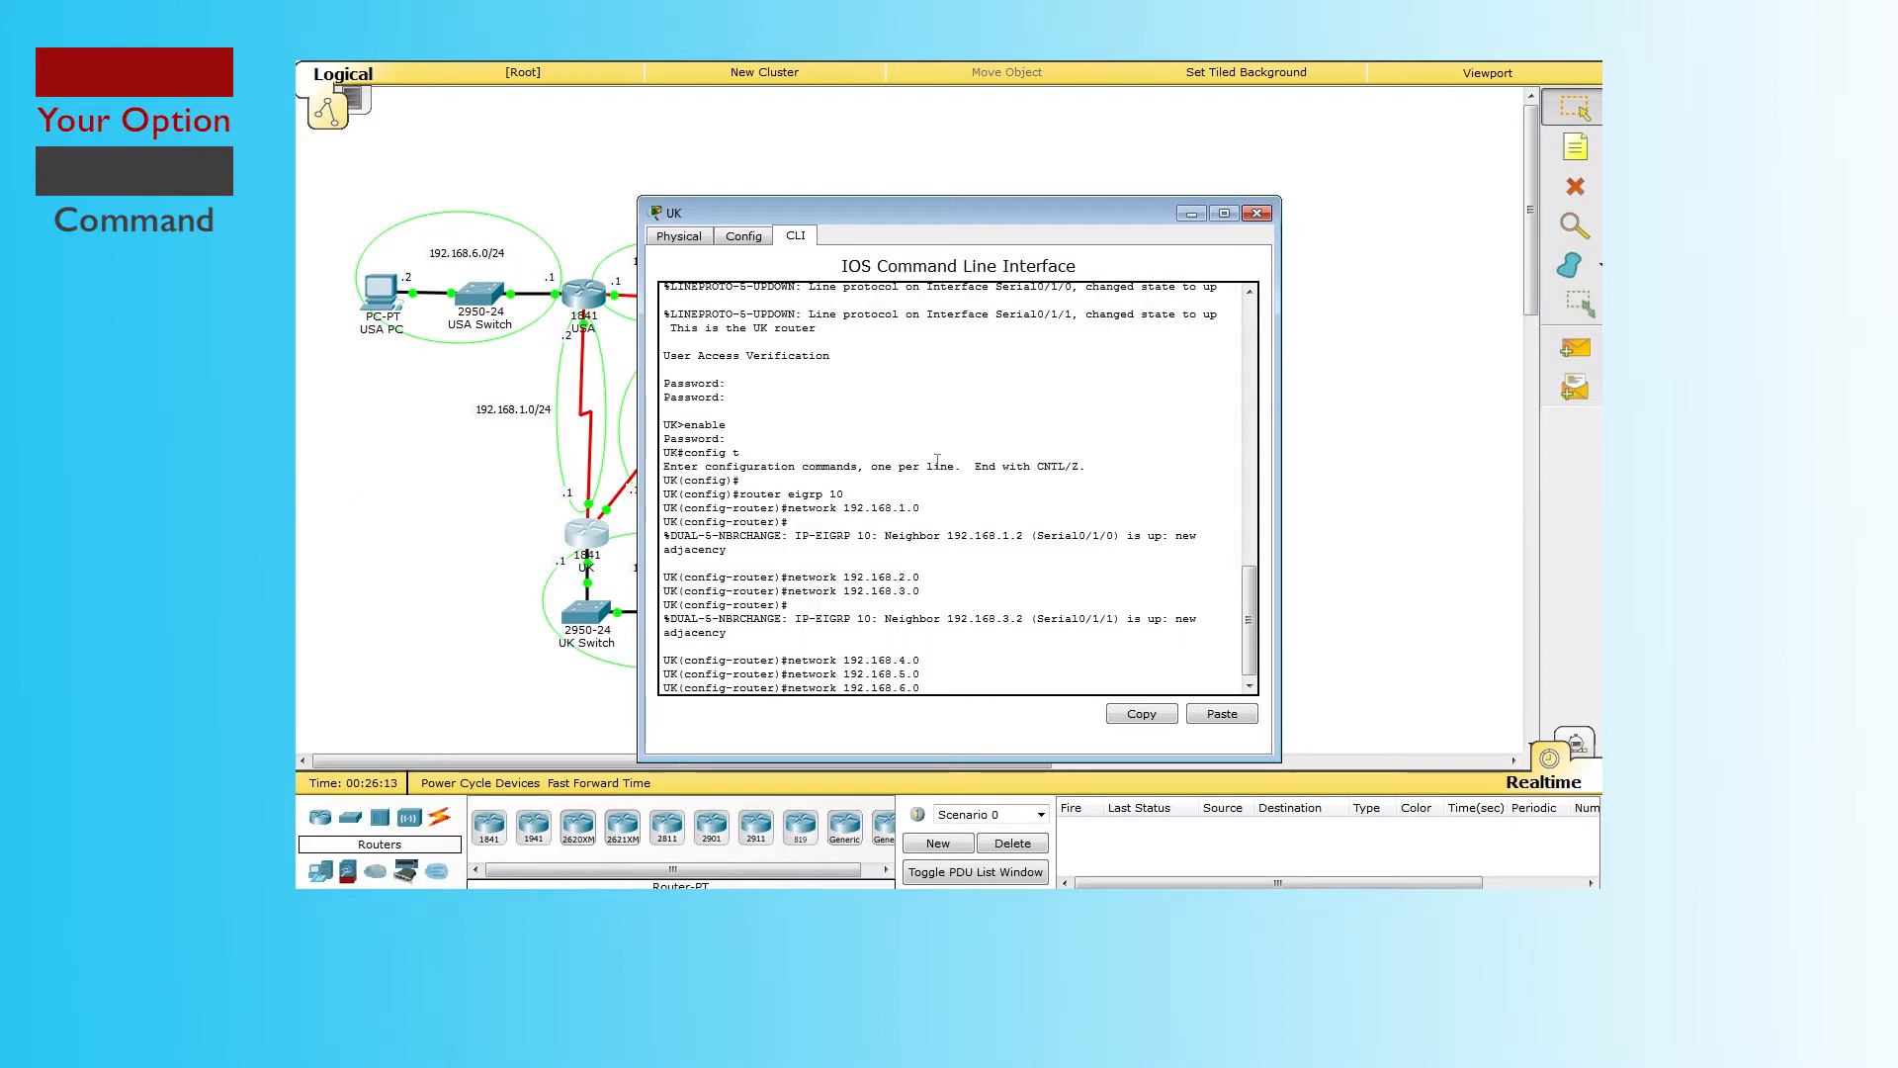
key("Return")
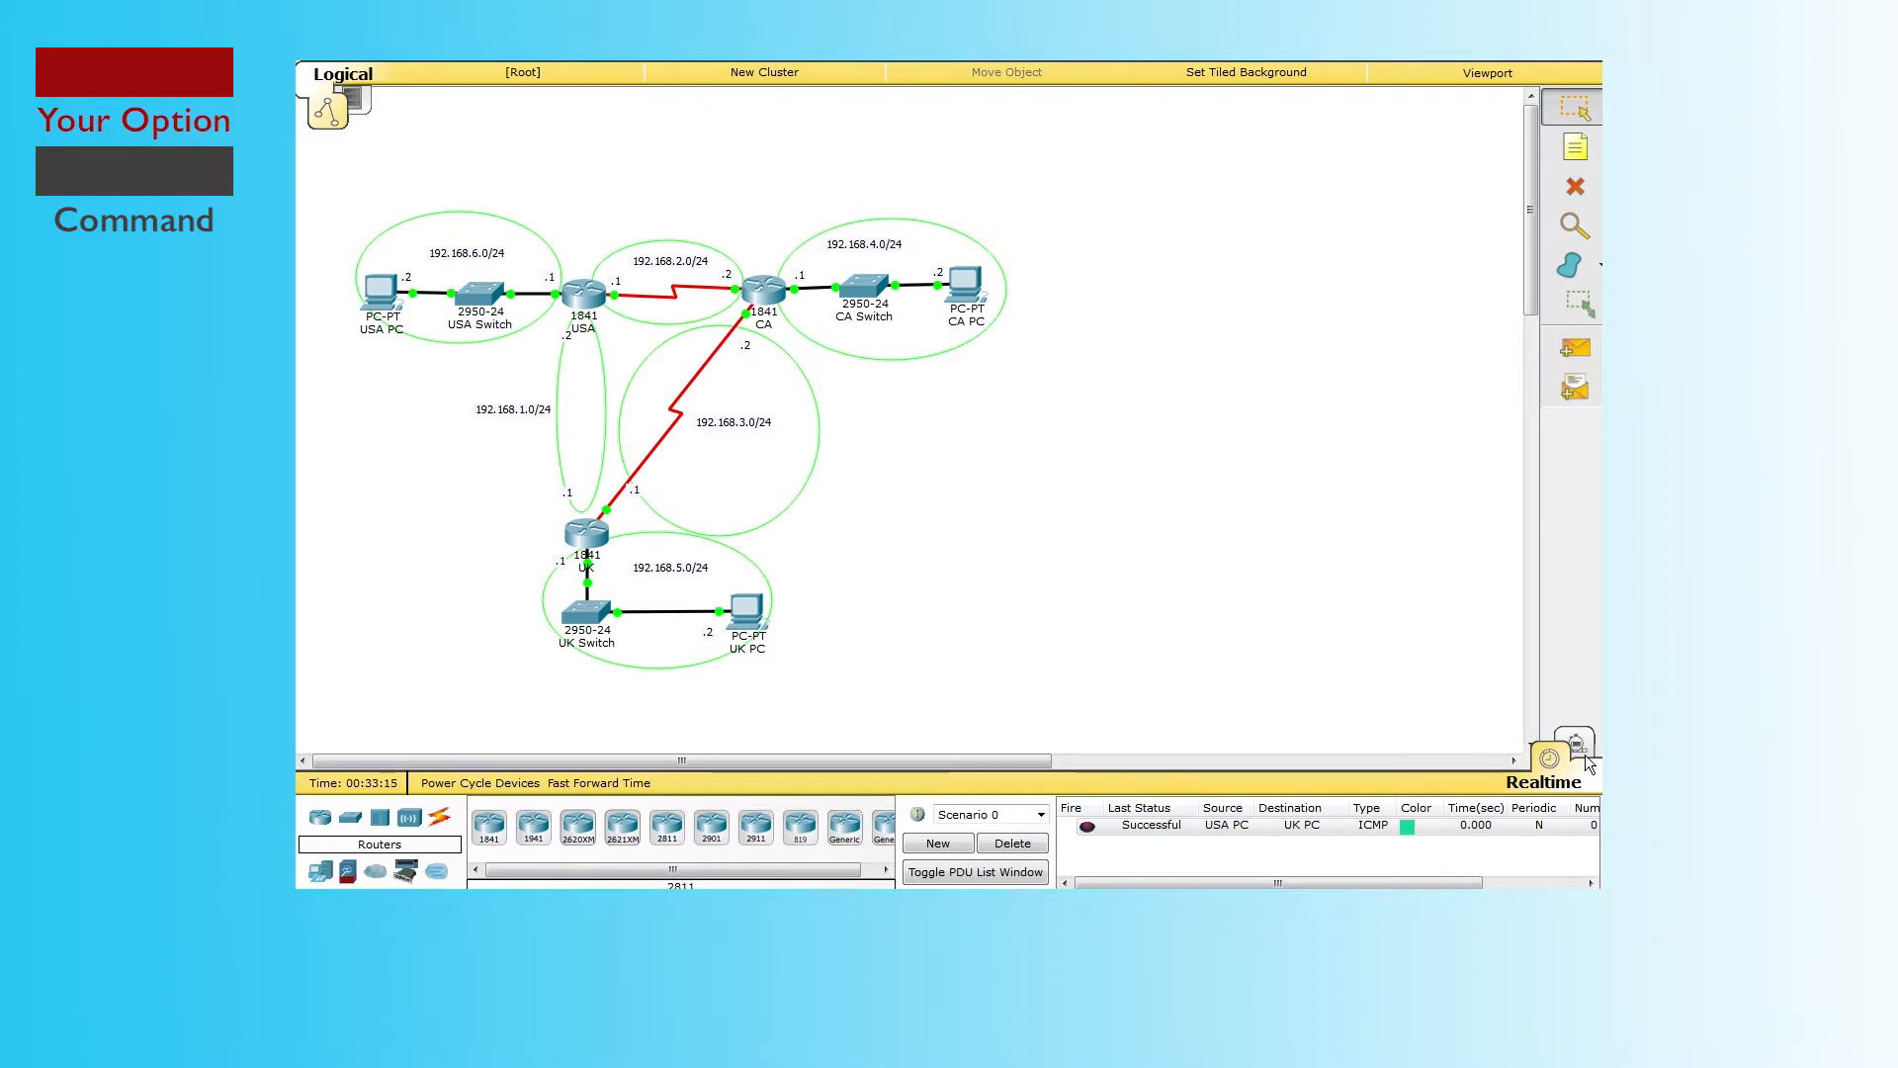
Step: In Simulation mode, replace the old test ping with a simple ping from USA PC to UK PC
left_click(1585, 759)
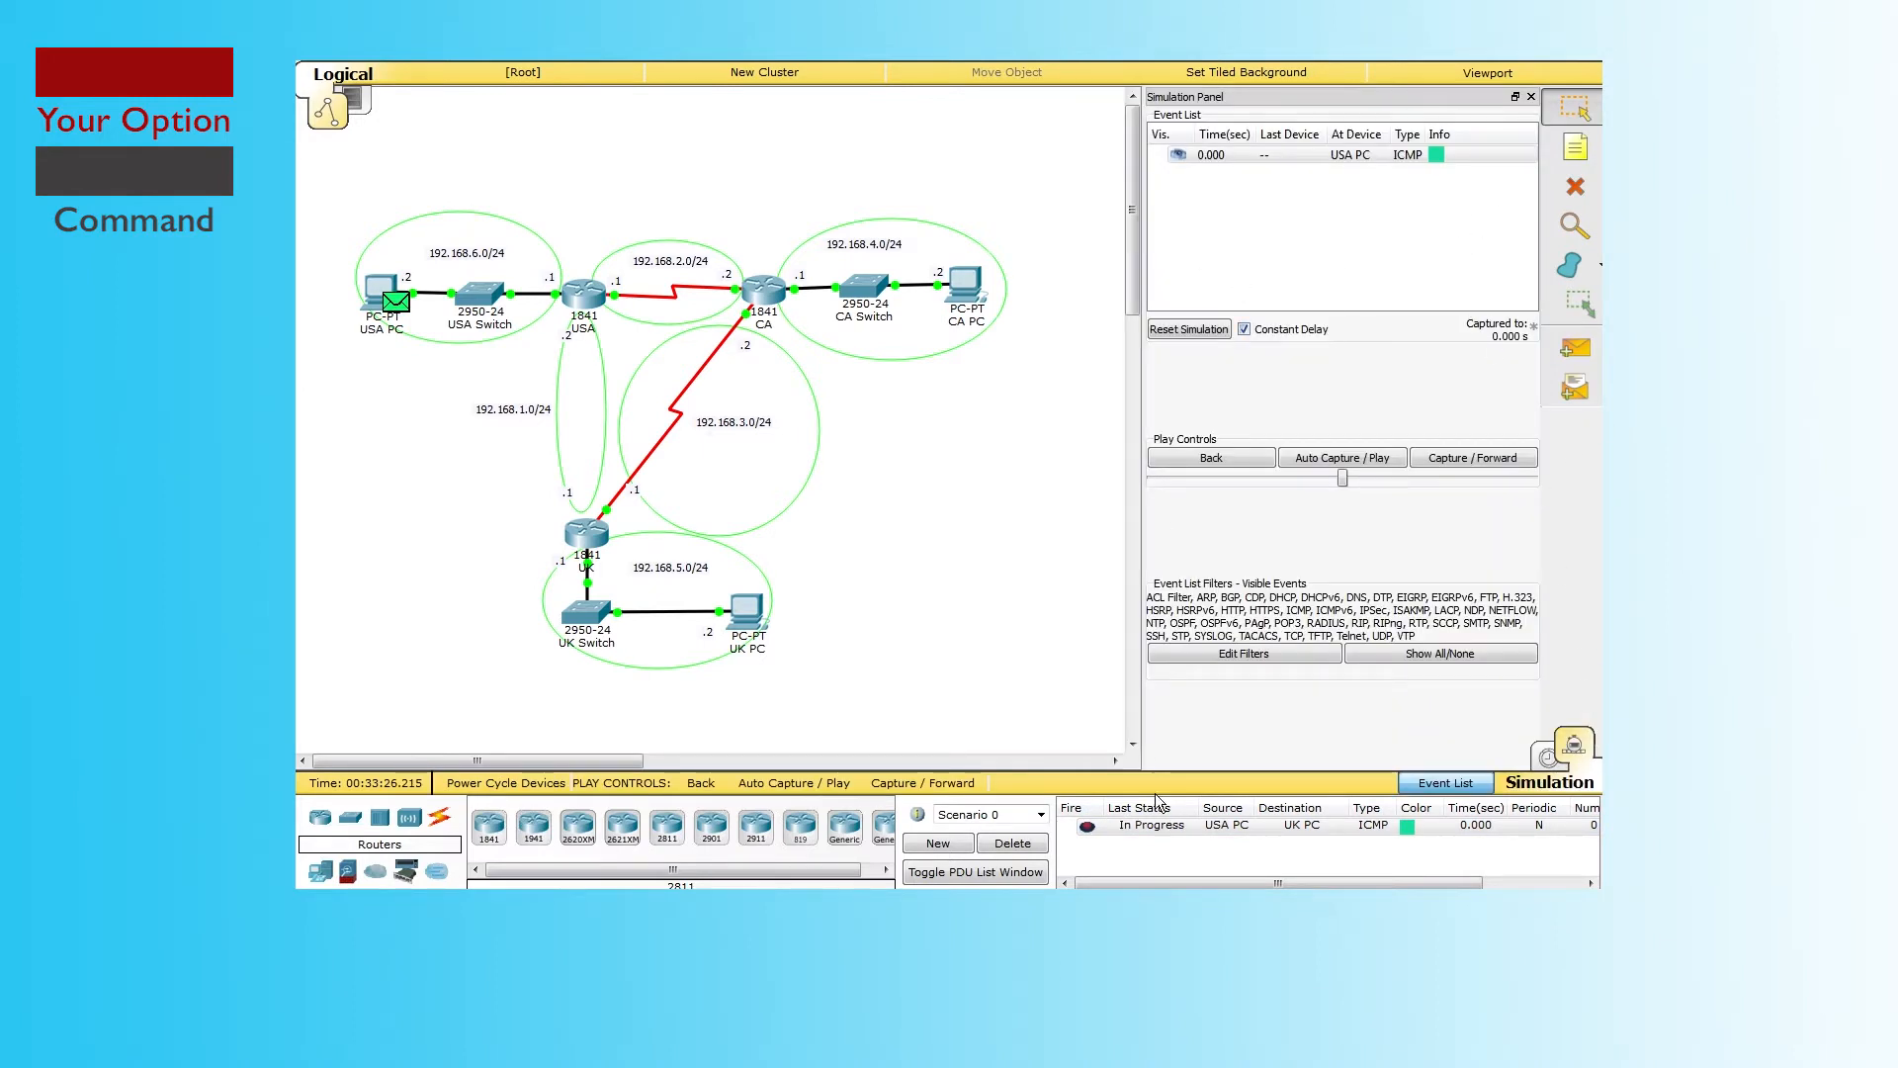
left_click(1012, 847)
left_click(1573, 352)
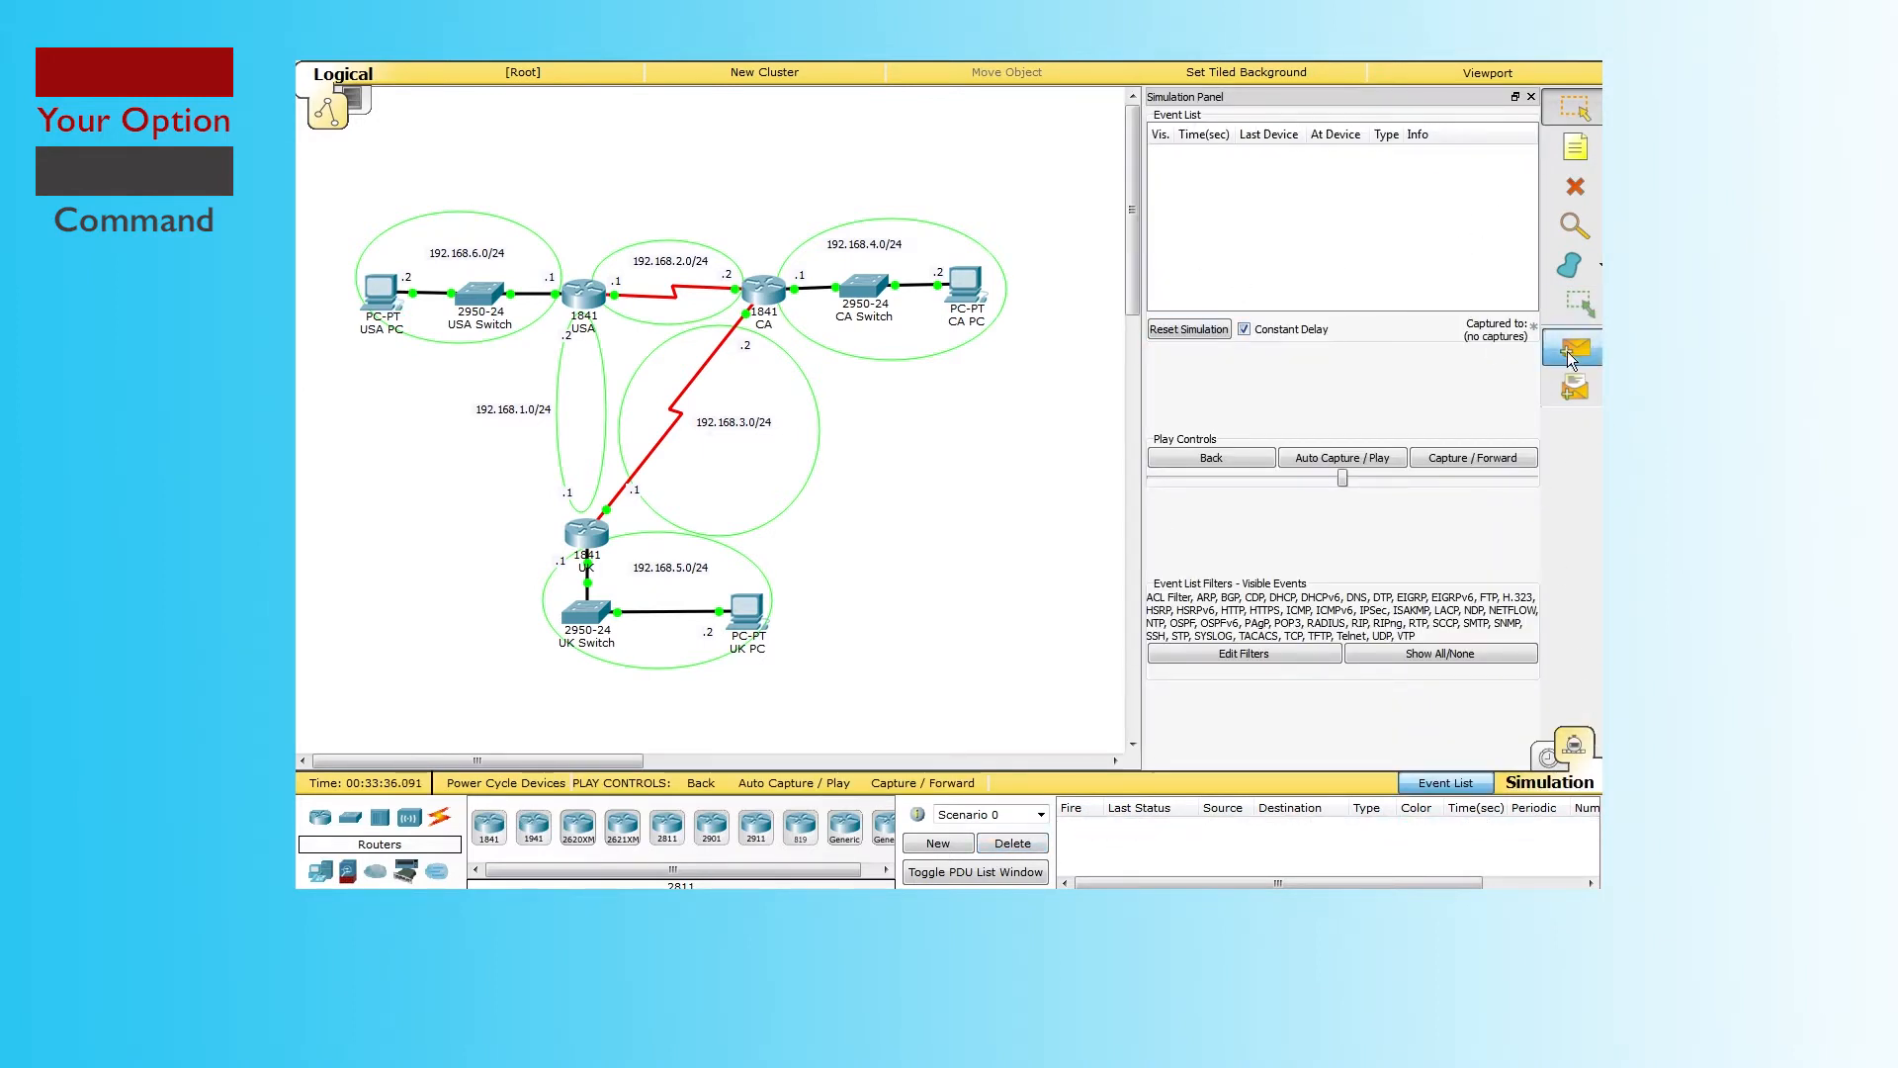
left_click(395, 296)
left_click(739, 614)
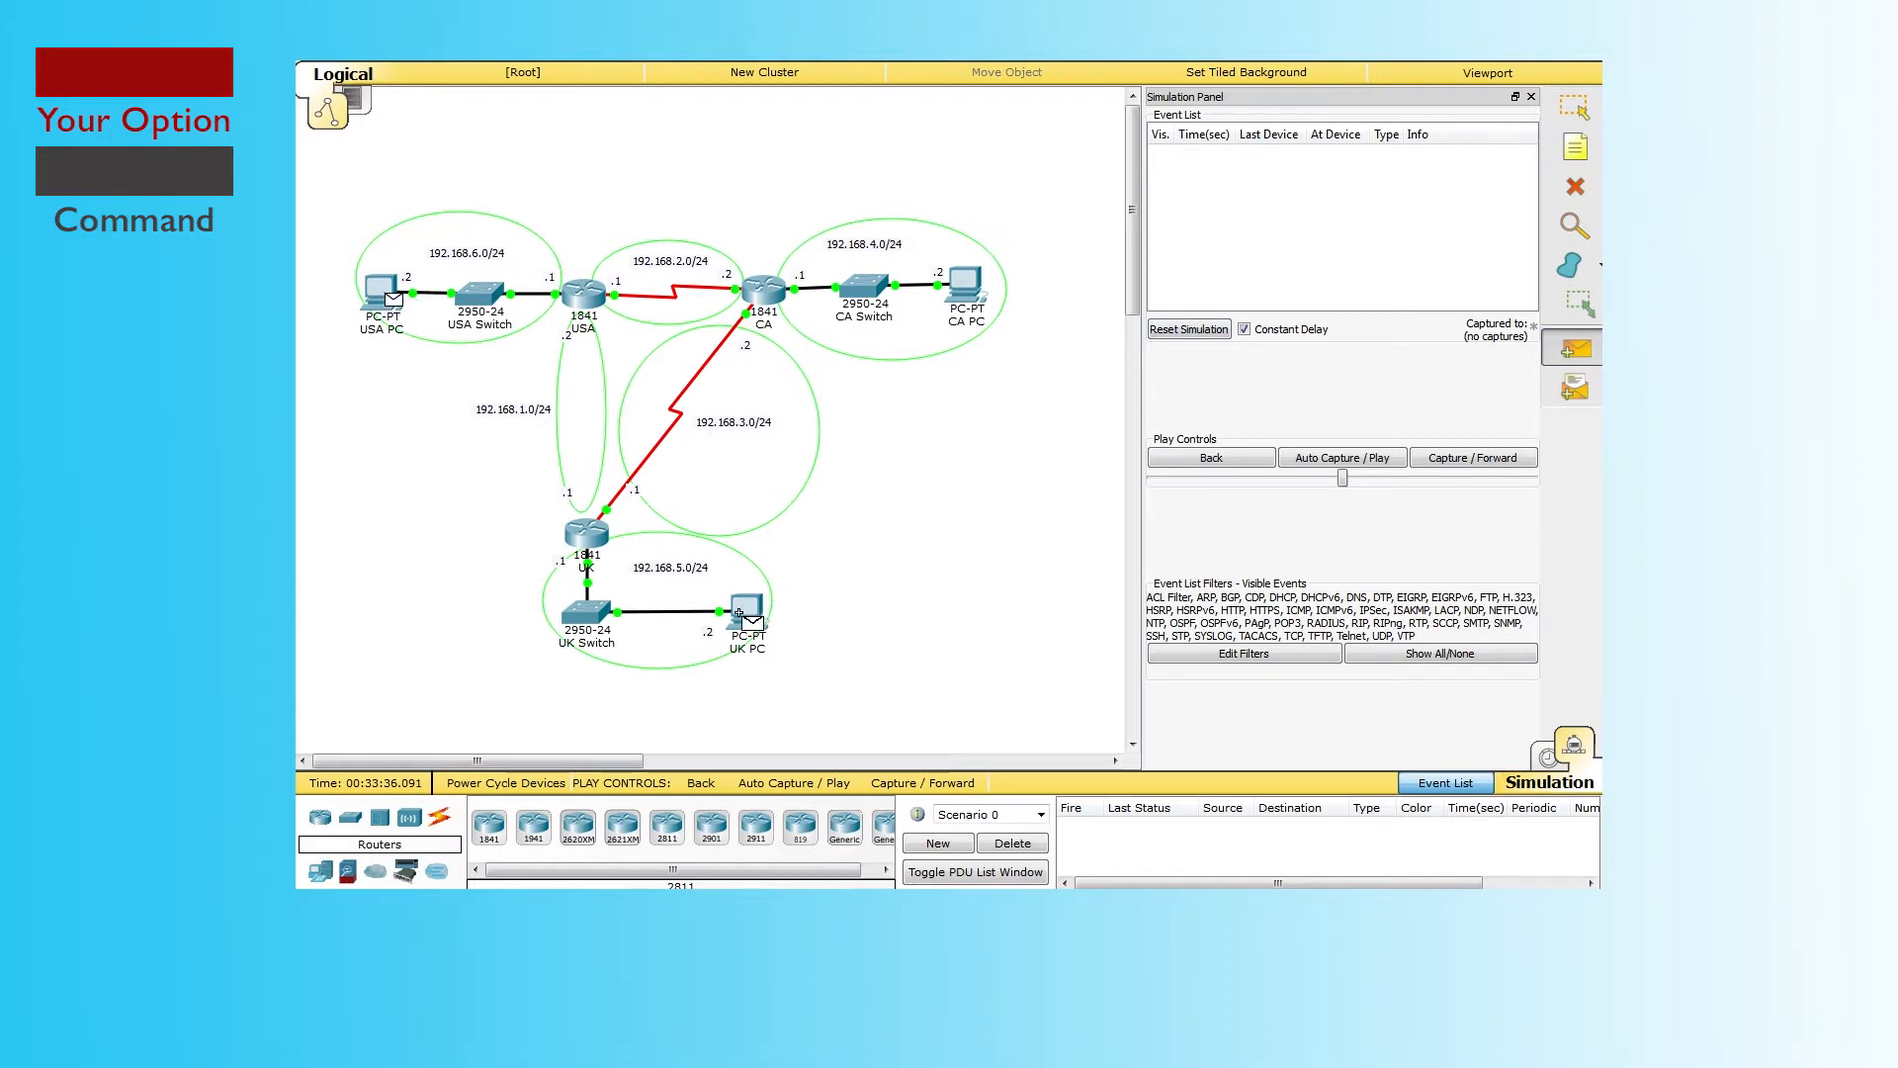
Step: Step the ping through eleven events until its reply returns and it shows Successful
left_click(1466, 458)
left_click(1467, 460)
left_click(1466, 461)
left_click(1466, 461)
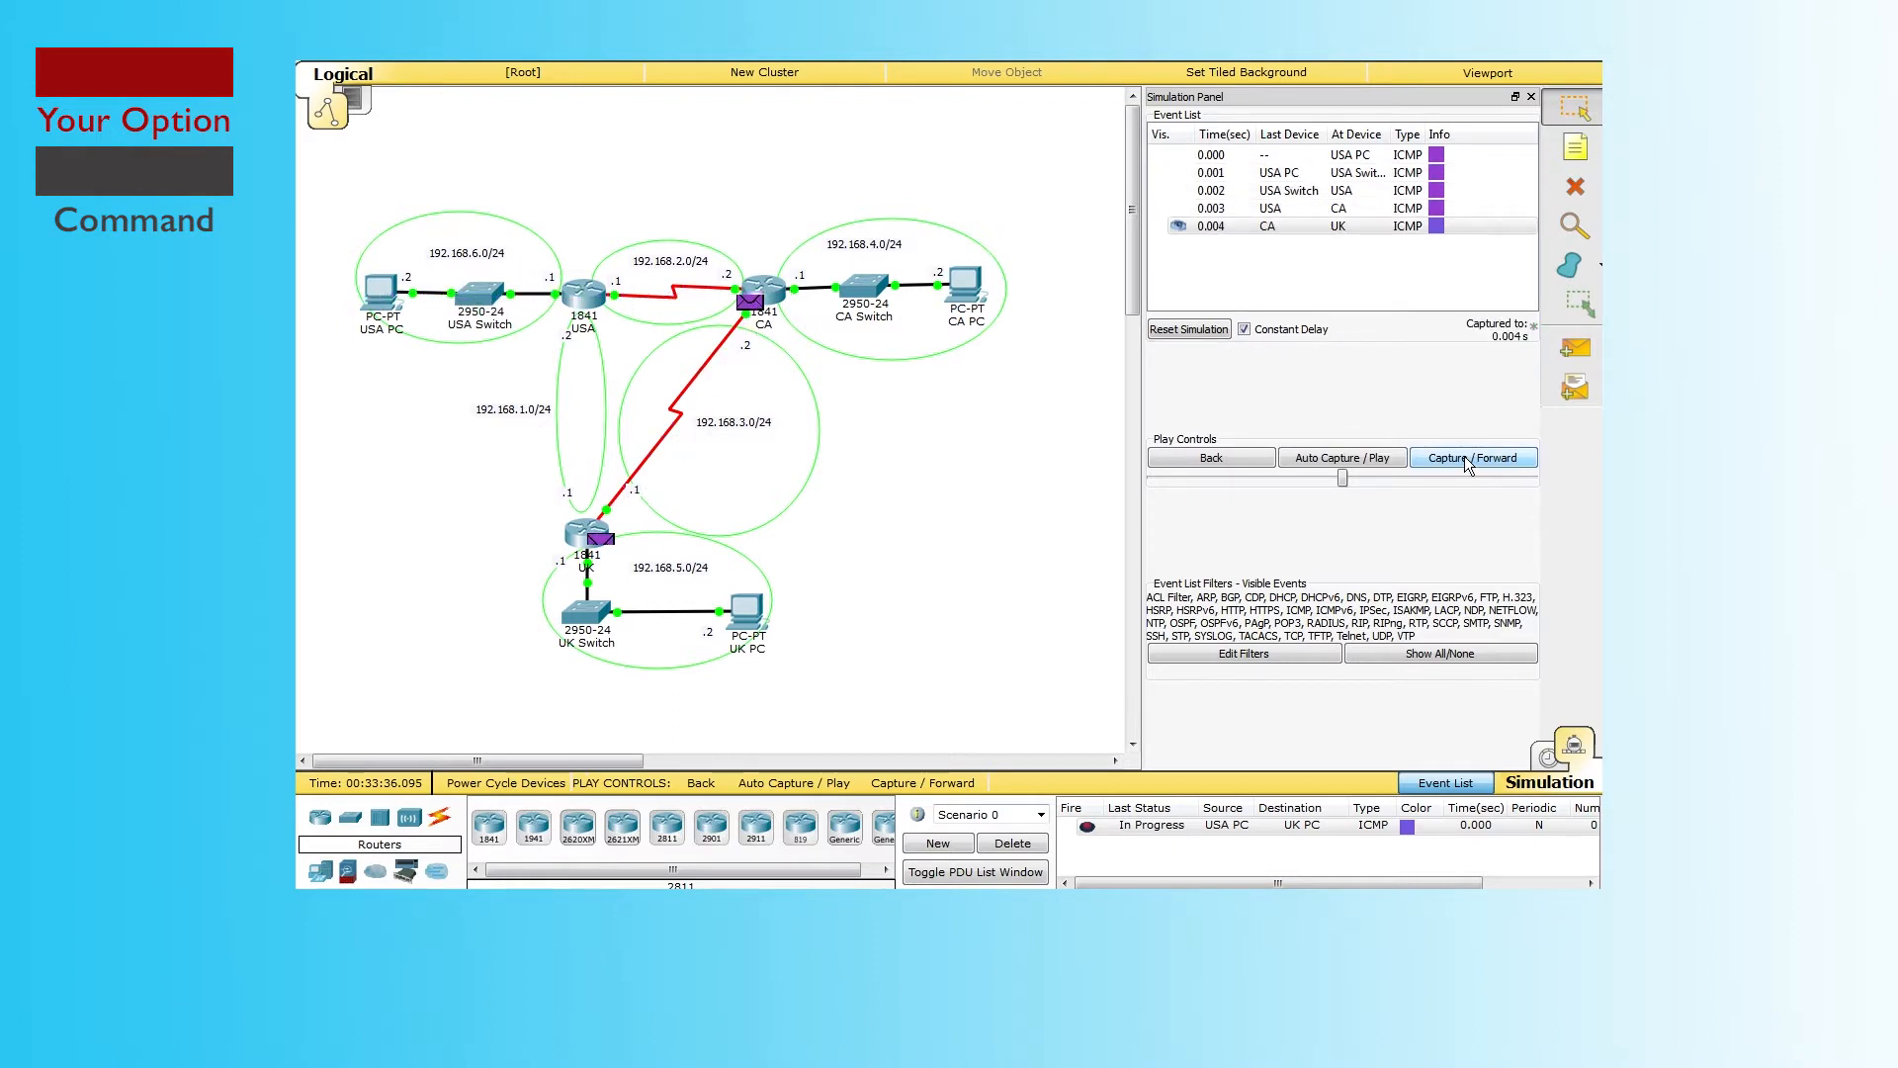
left_click(1465, 458)
left_click(1466, 458)
left_click(1465, 459)
left_click(1465, 458)
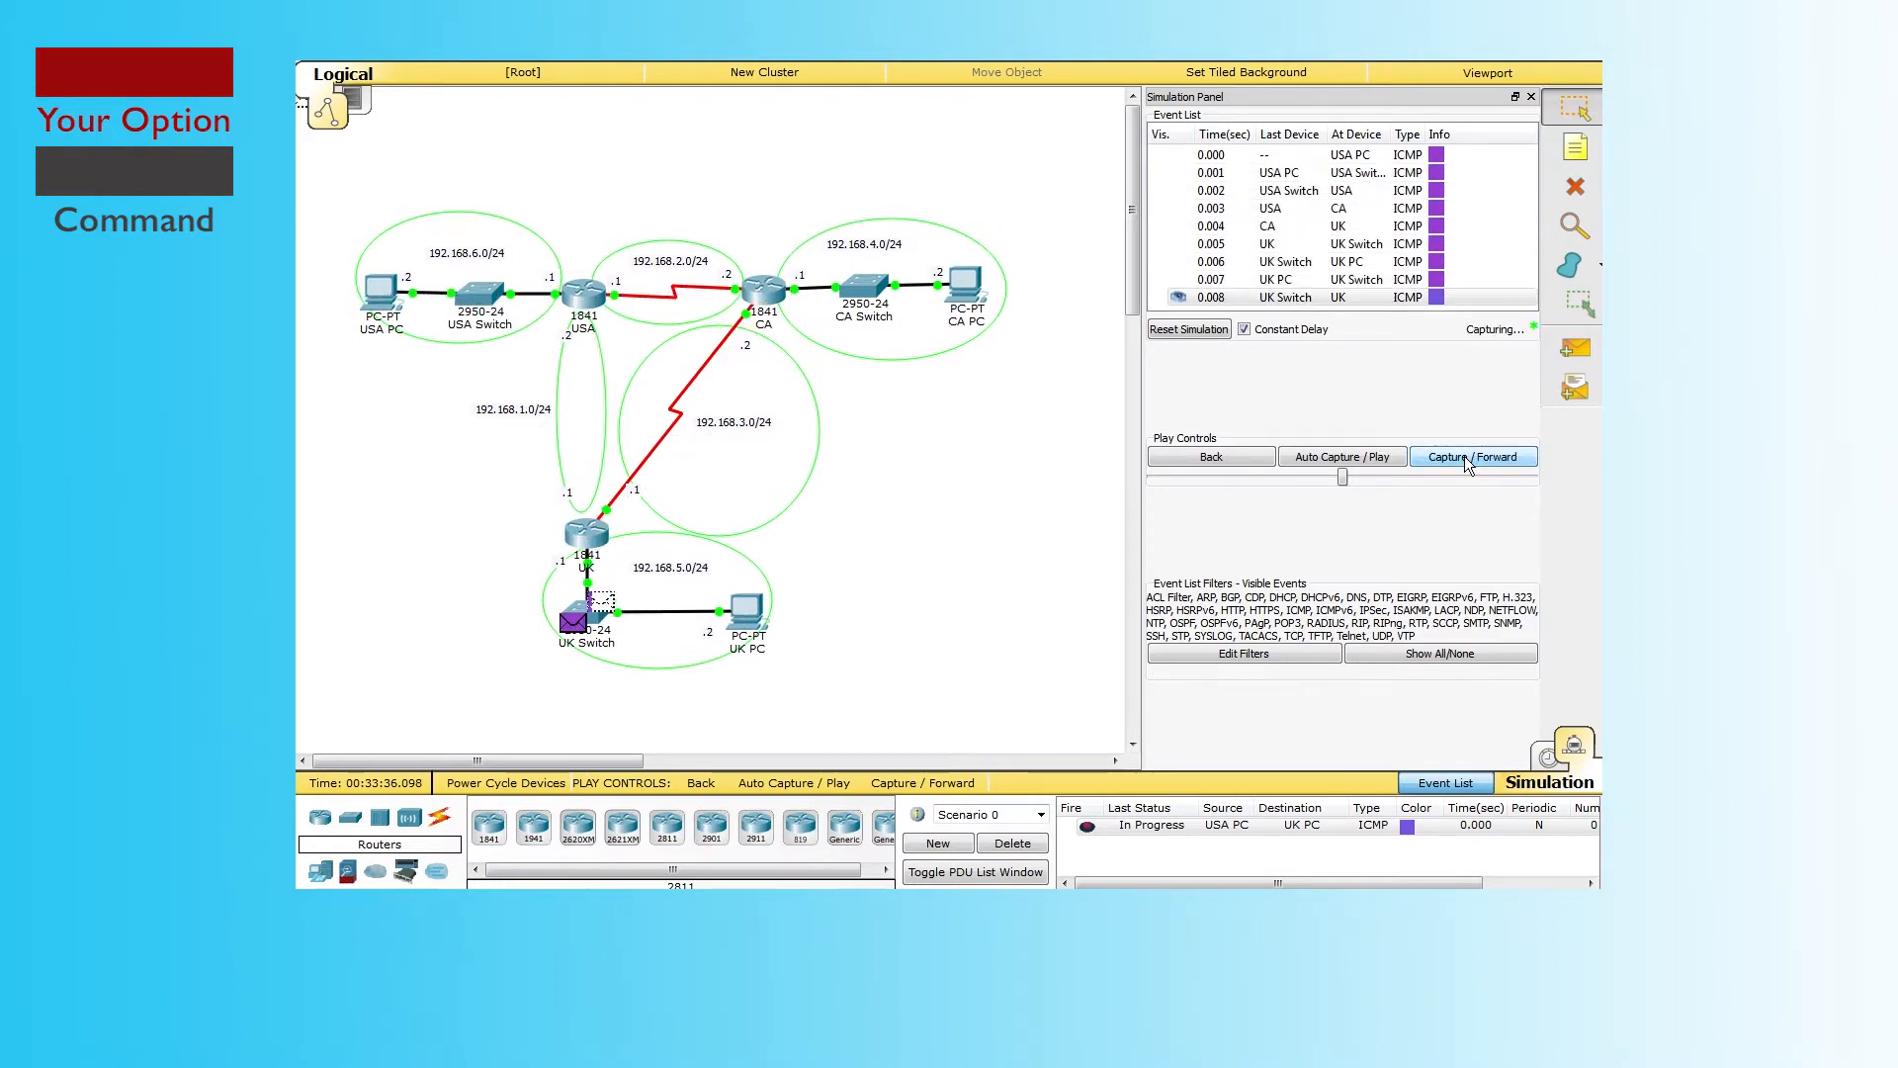
left_click(1465, 459)
left_click(1466, 459)
left_click(1465, 459)
left_click(1465, 458)
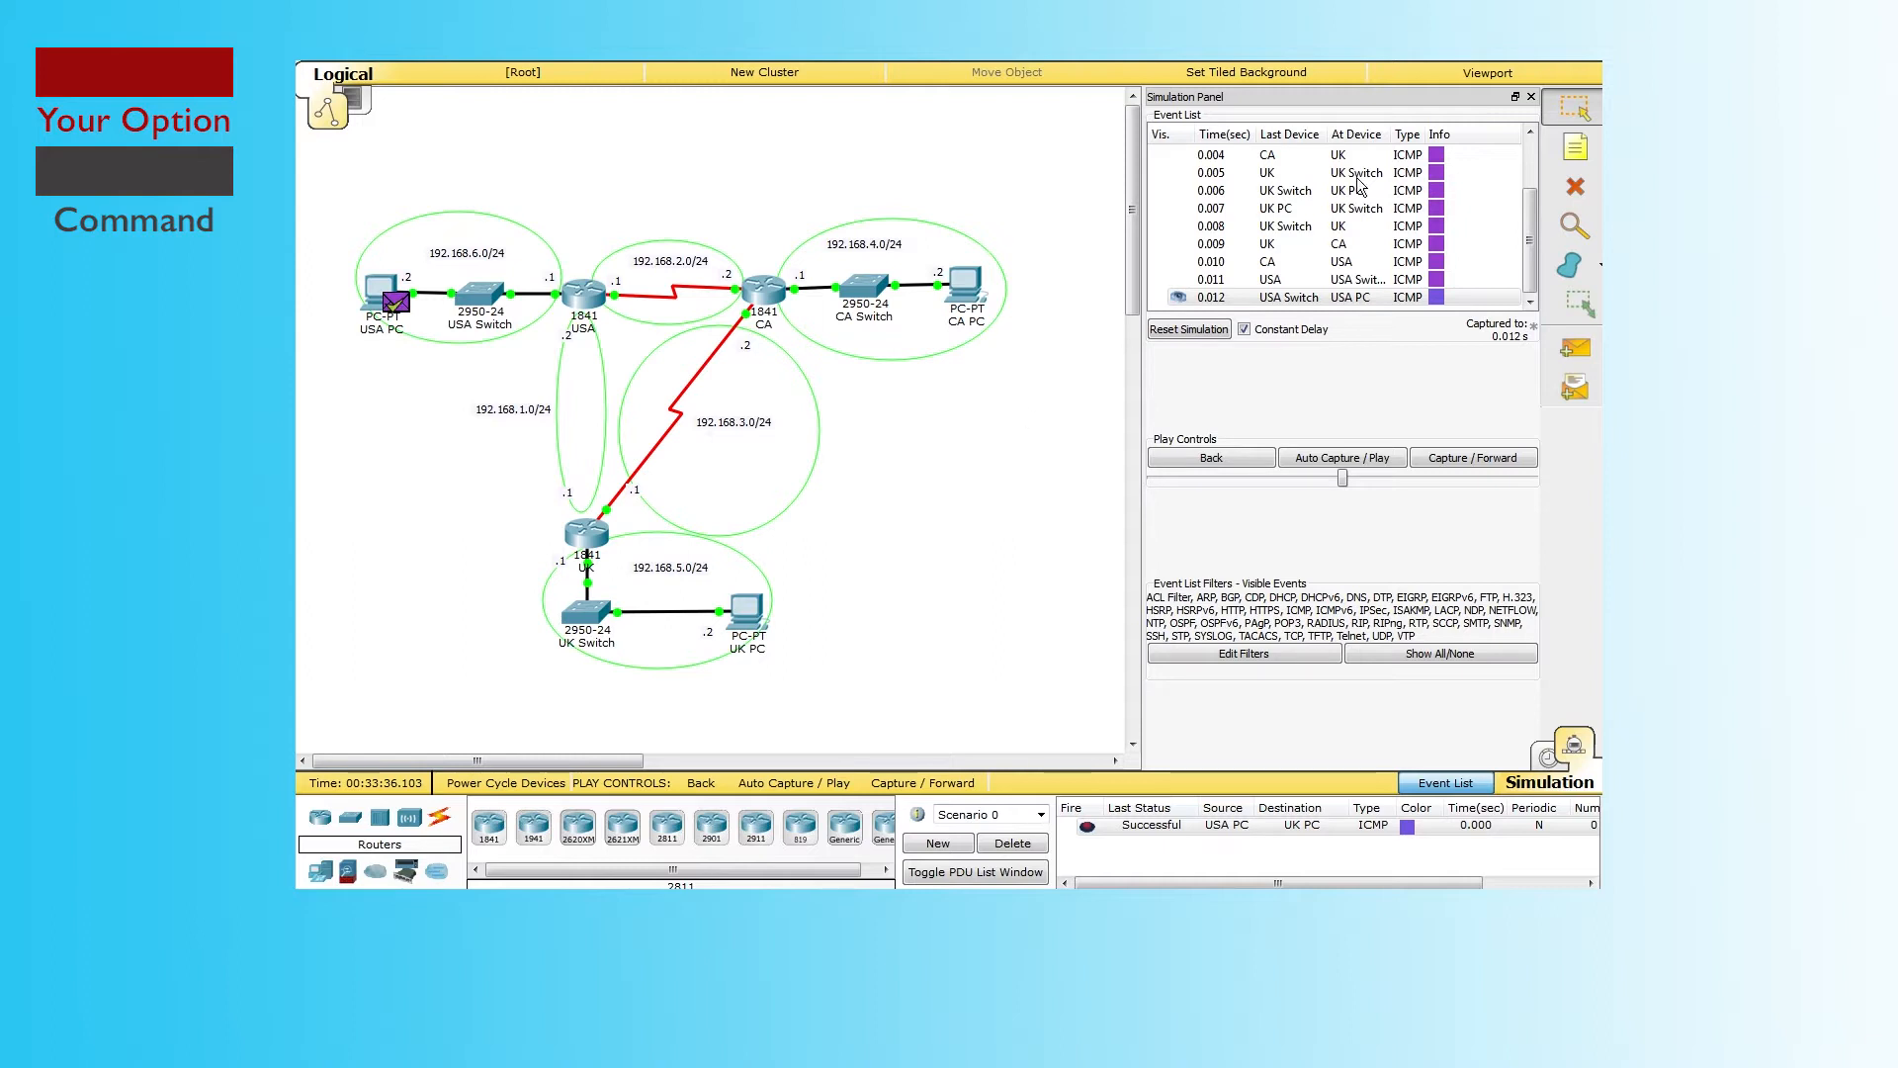
scroll(1282, 195, "up", 4)
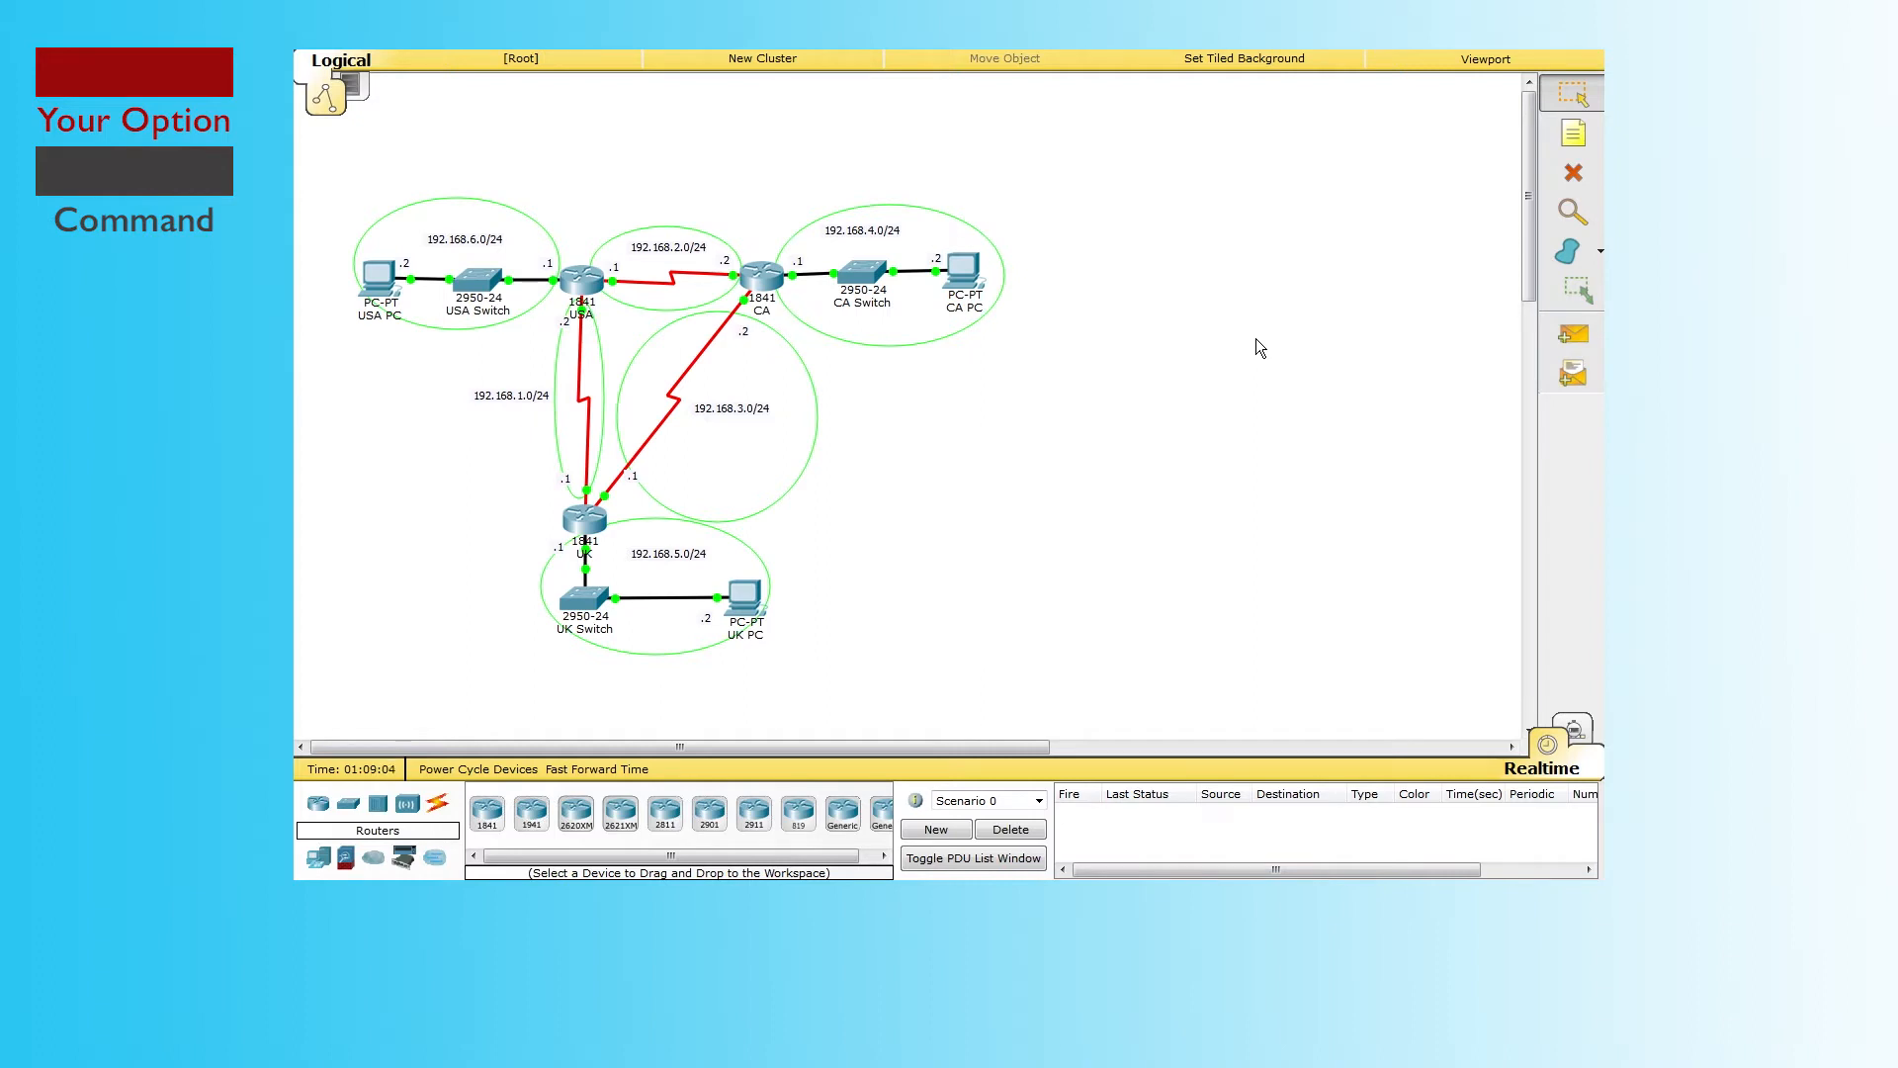
Step: Place an 1841 Router0 and link its Fa0/0 to CA's Fa0/1 with copper straight-through
left_click(487, 812)
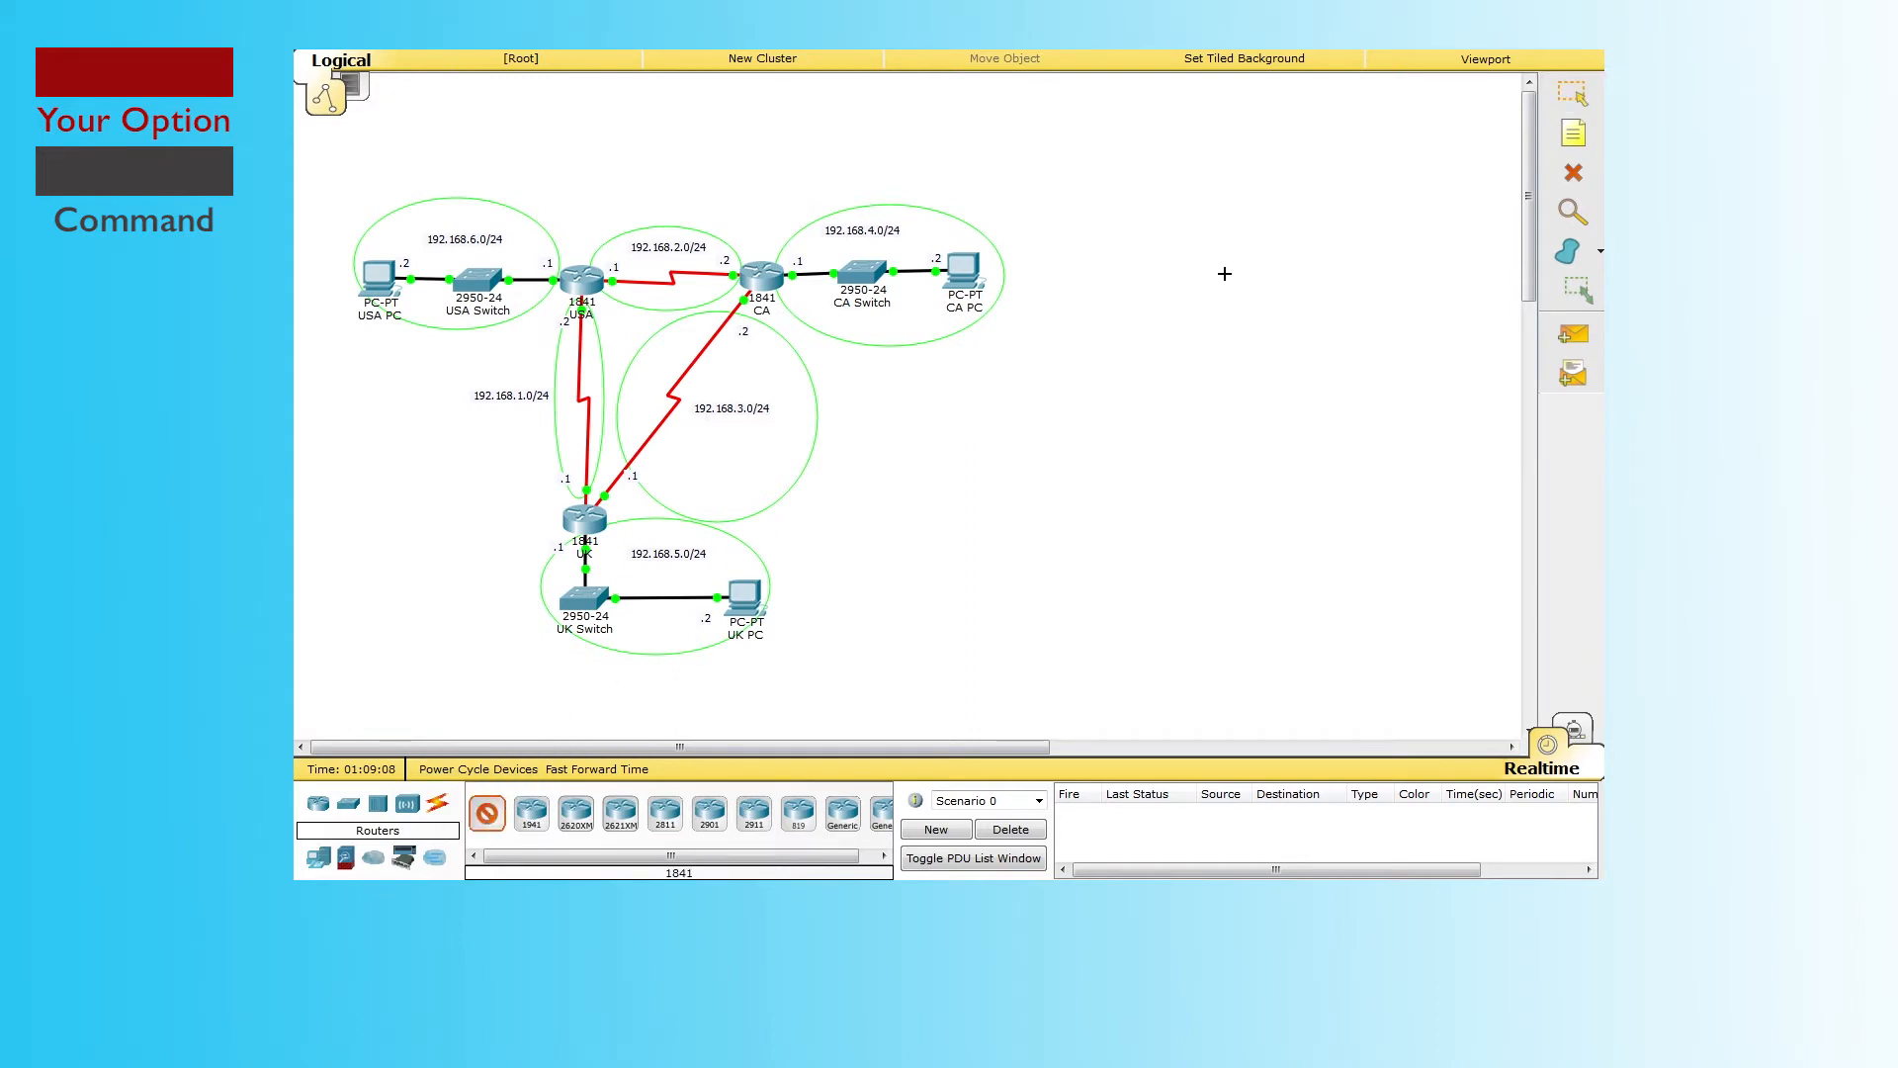
left_click(1265, 239)
left_click(437, 803)
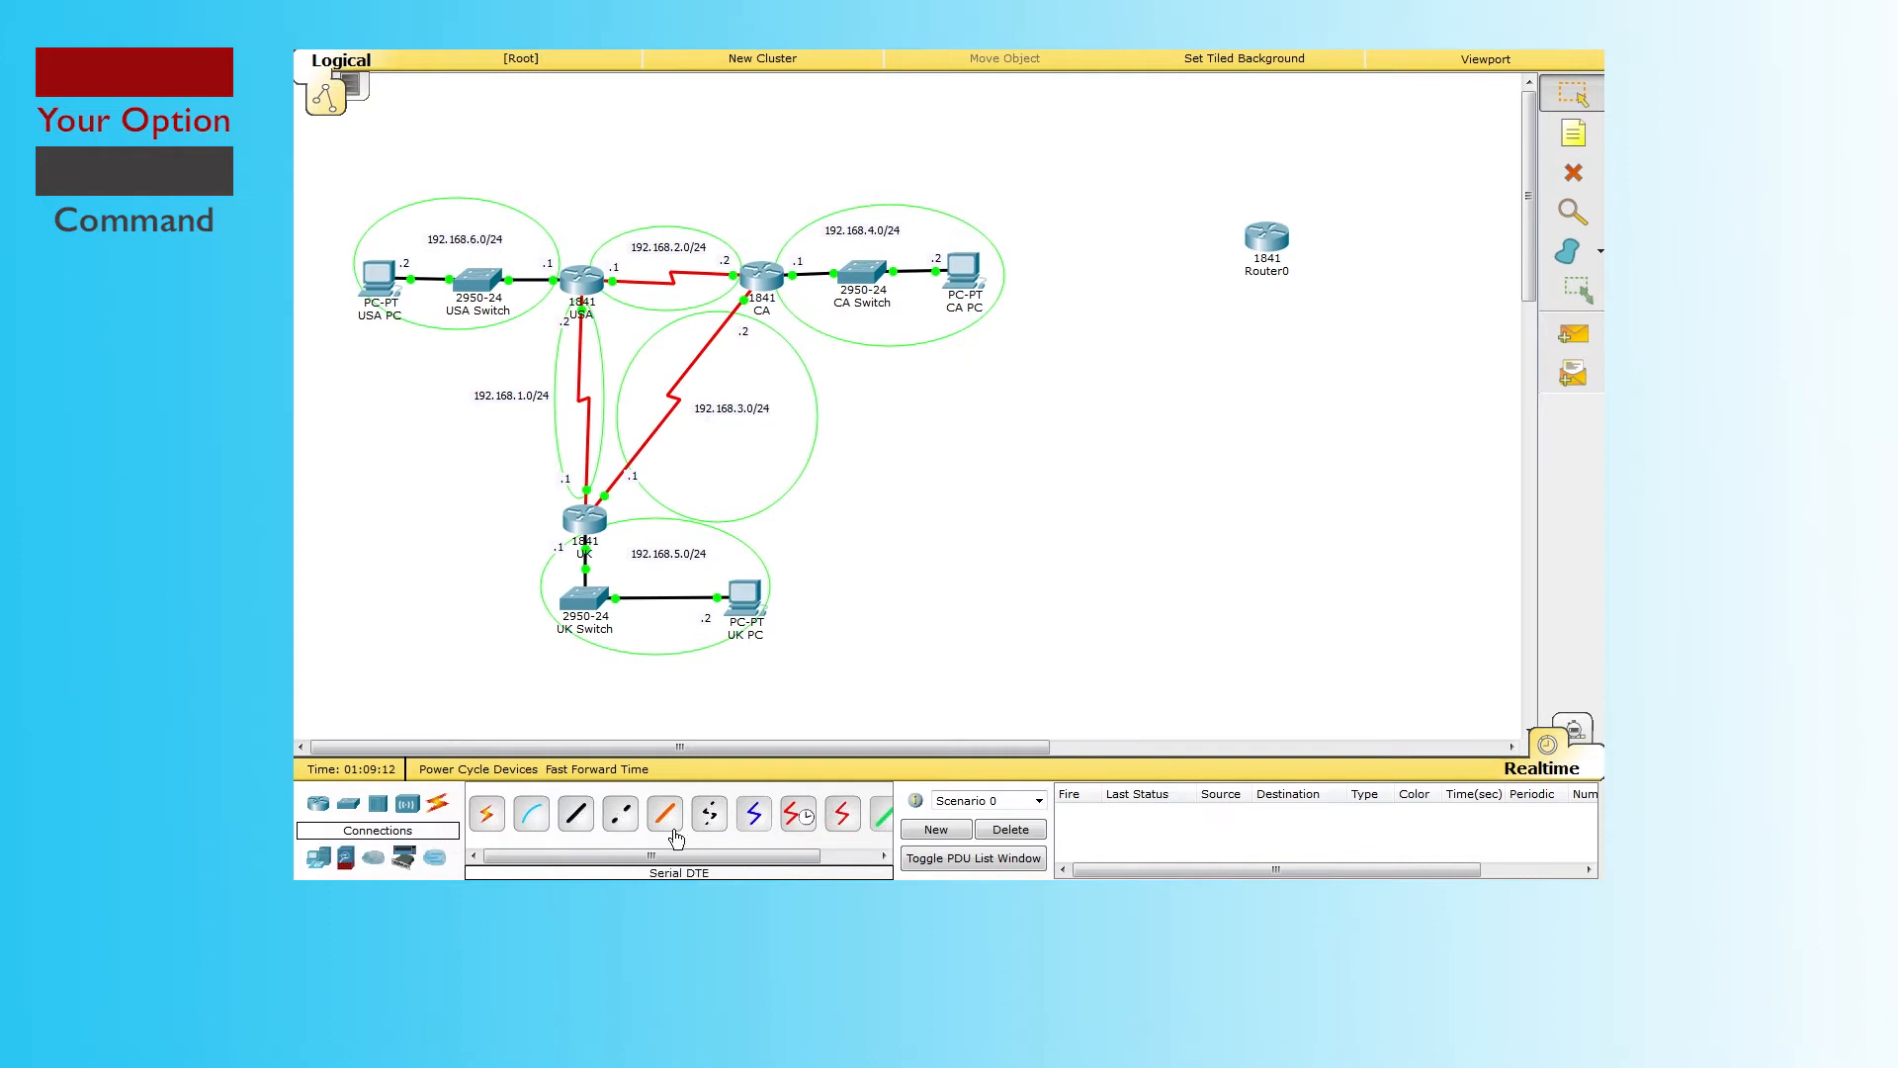
left_click(575, 812)
left_click(1274, 243)
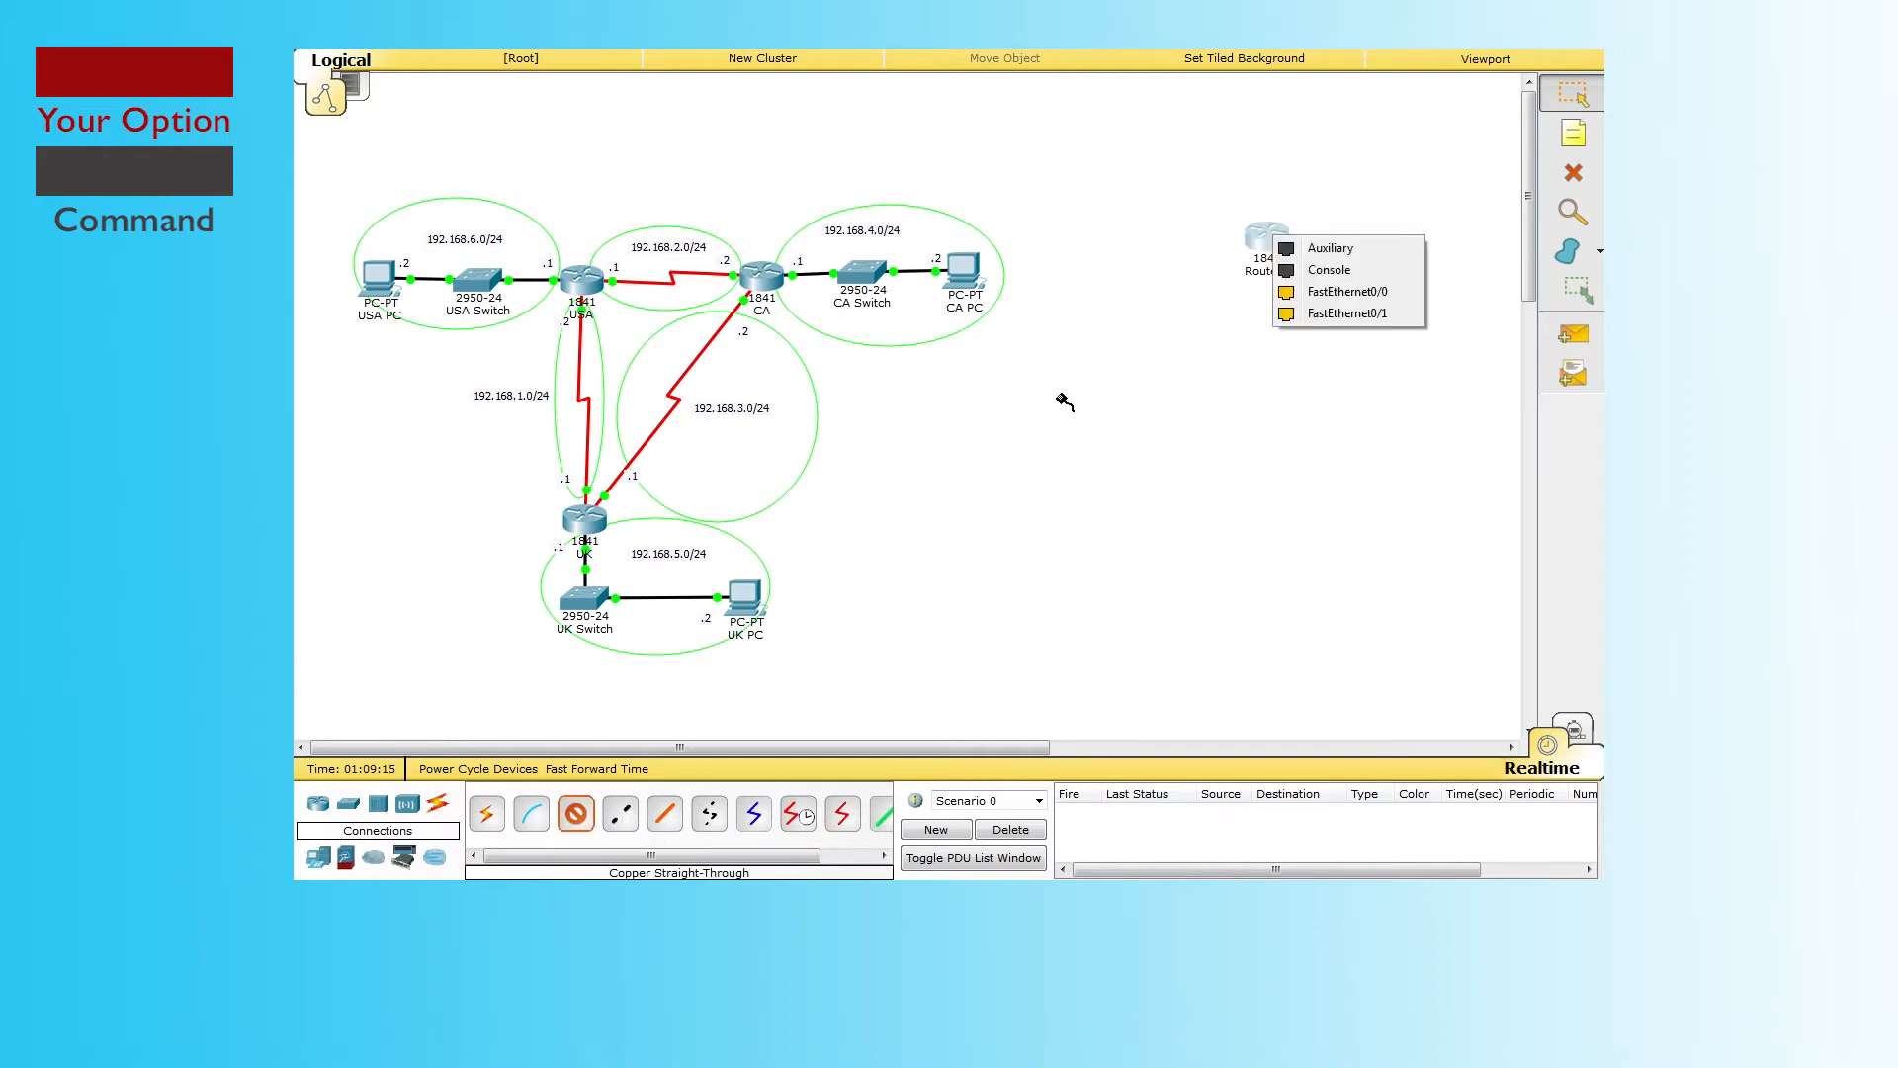
left_click(1345, 291)
left_click(767, 279)
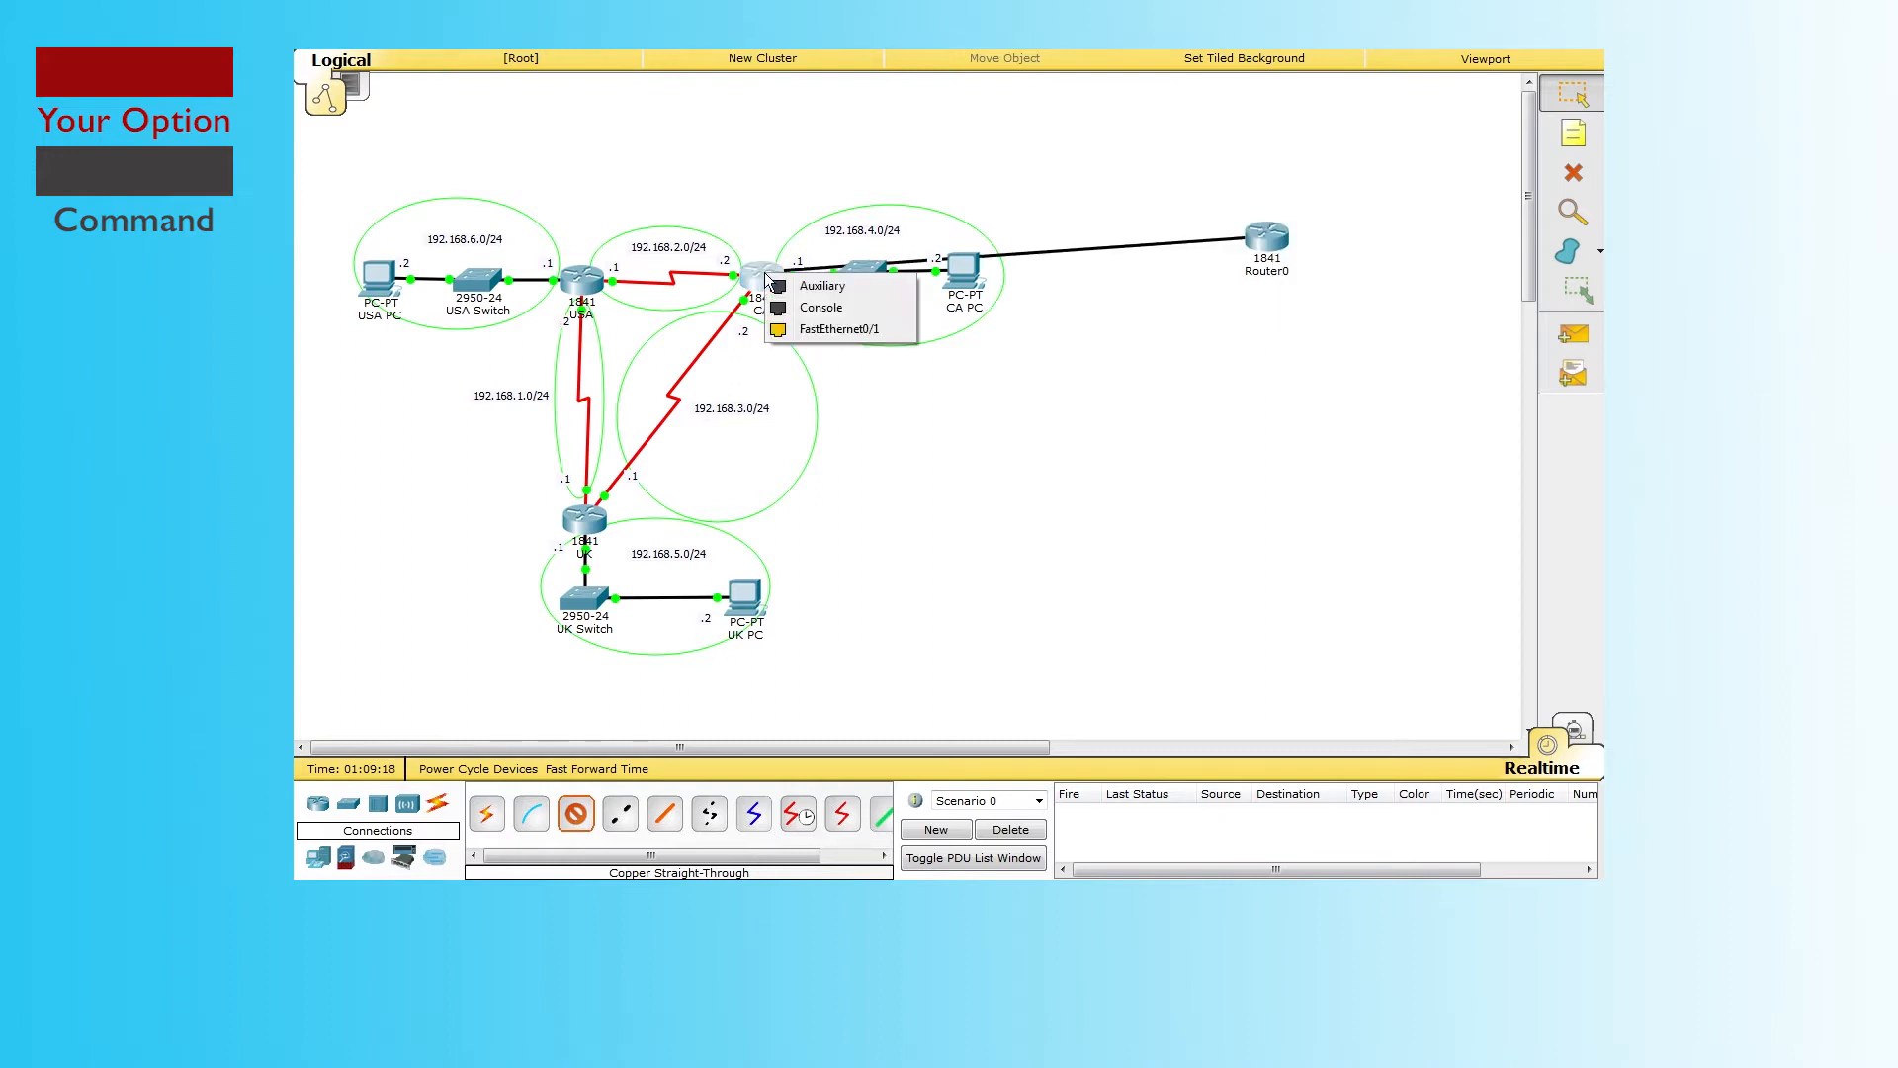
left_click(835, 330)
left_click_drag(1284, 245, 1195, 559)
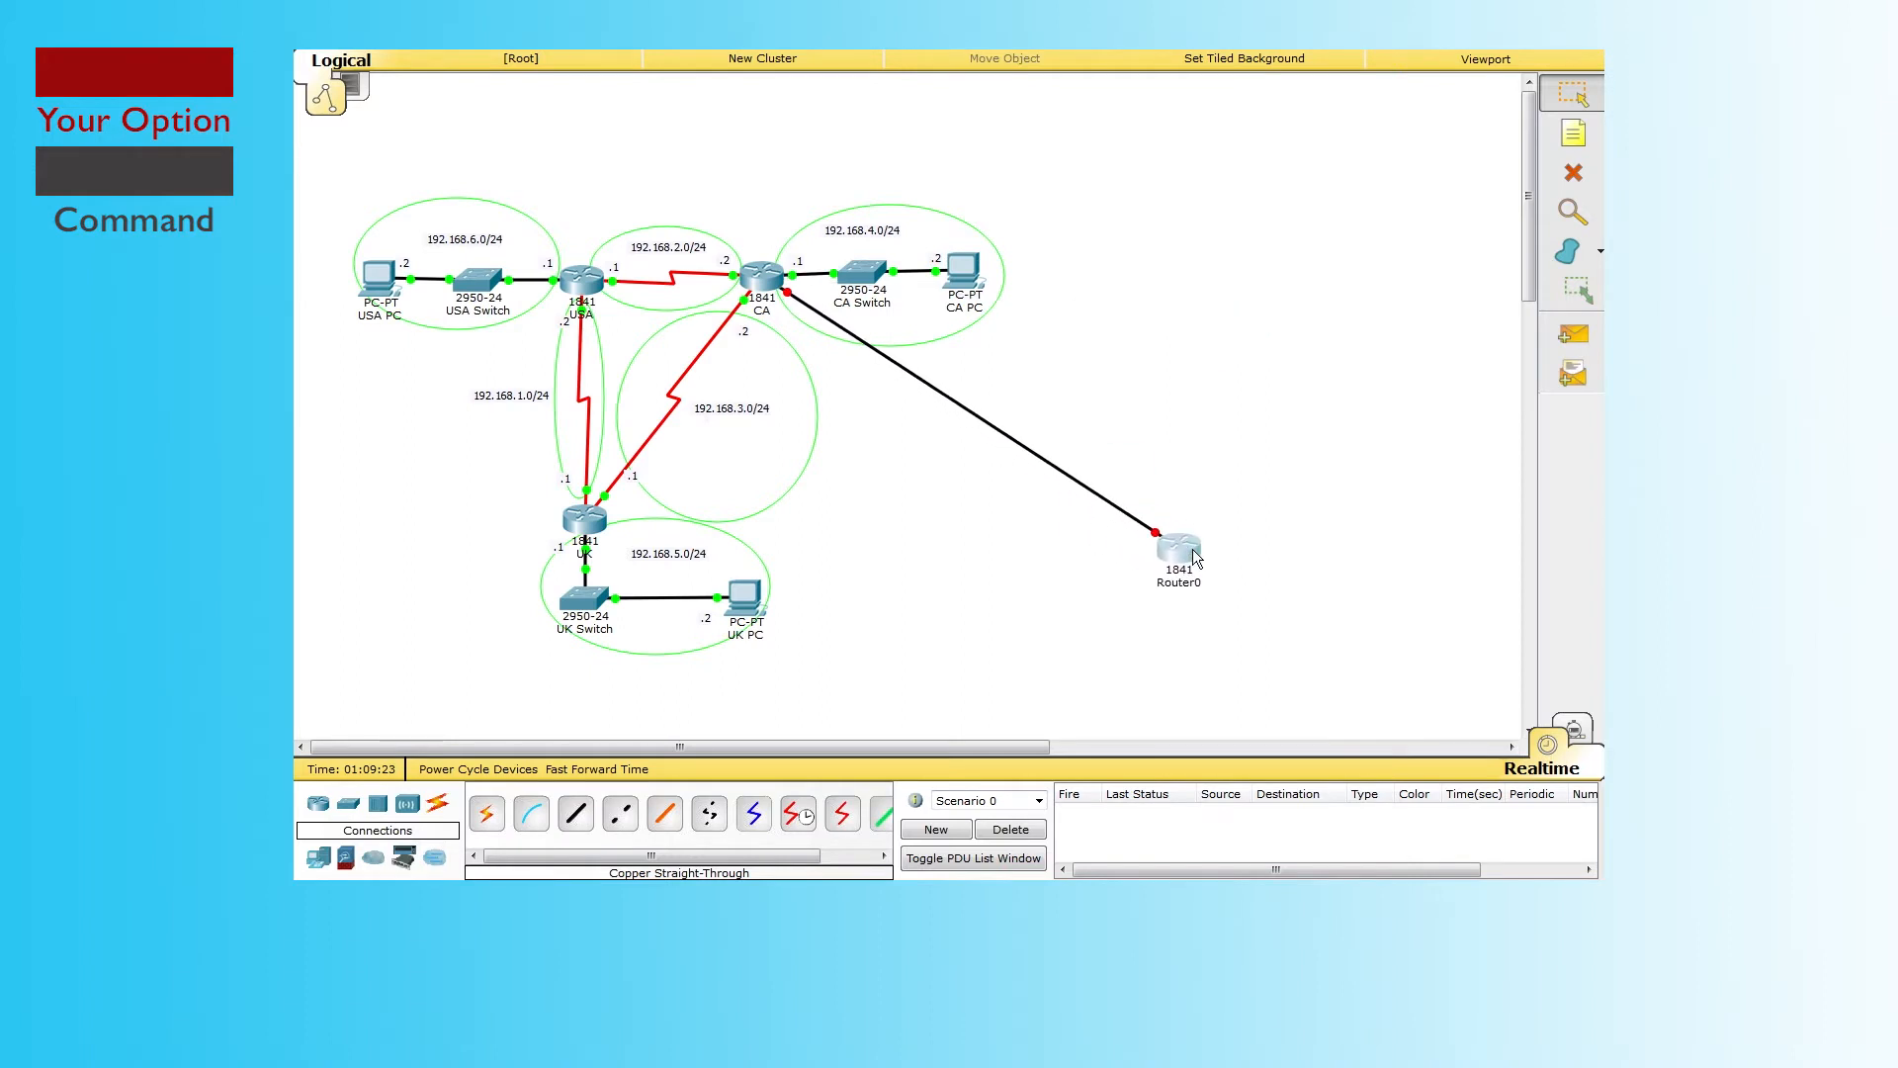
Step: Place a second 1841 router, Router1, and cross-over cable Router0 Fa0/1 to Router1 Fa0/0
left_click(575, 812)
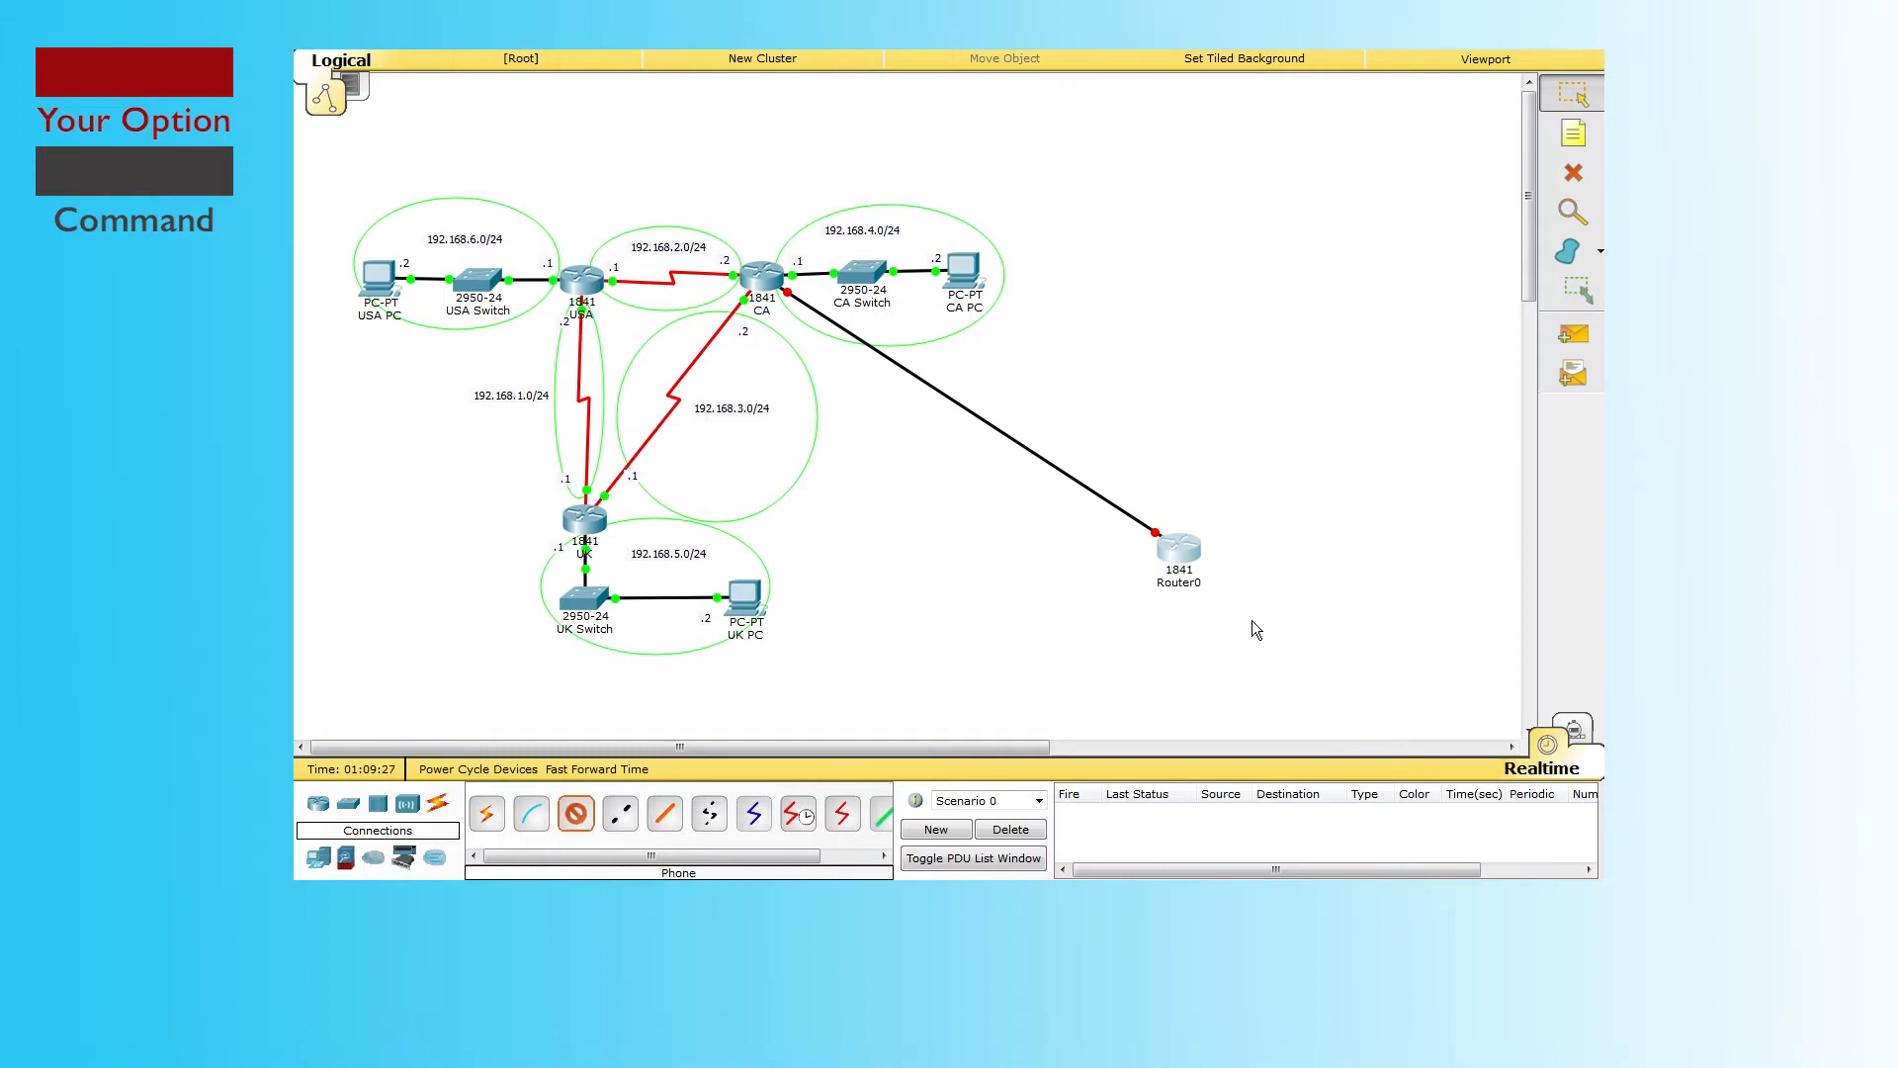
left_click(319, 805)
left_click(488, 810)
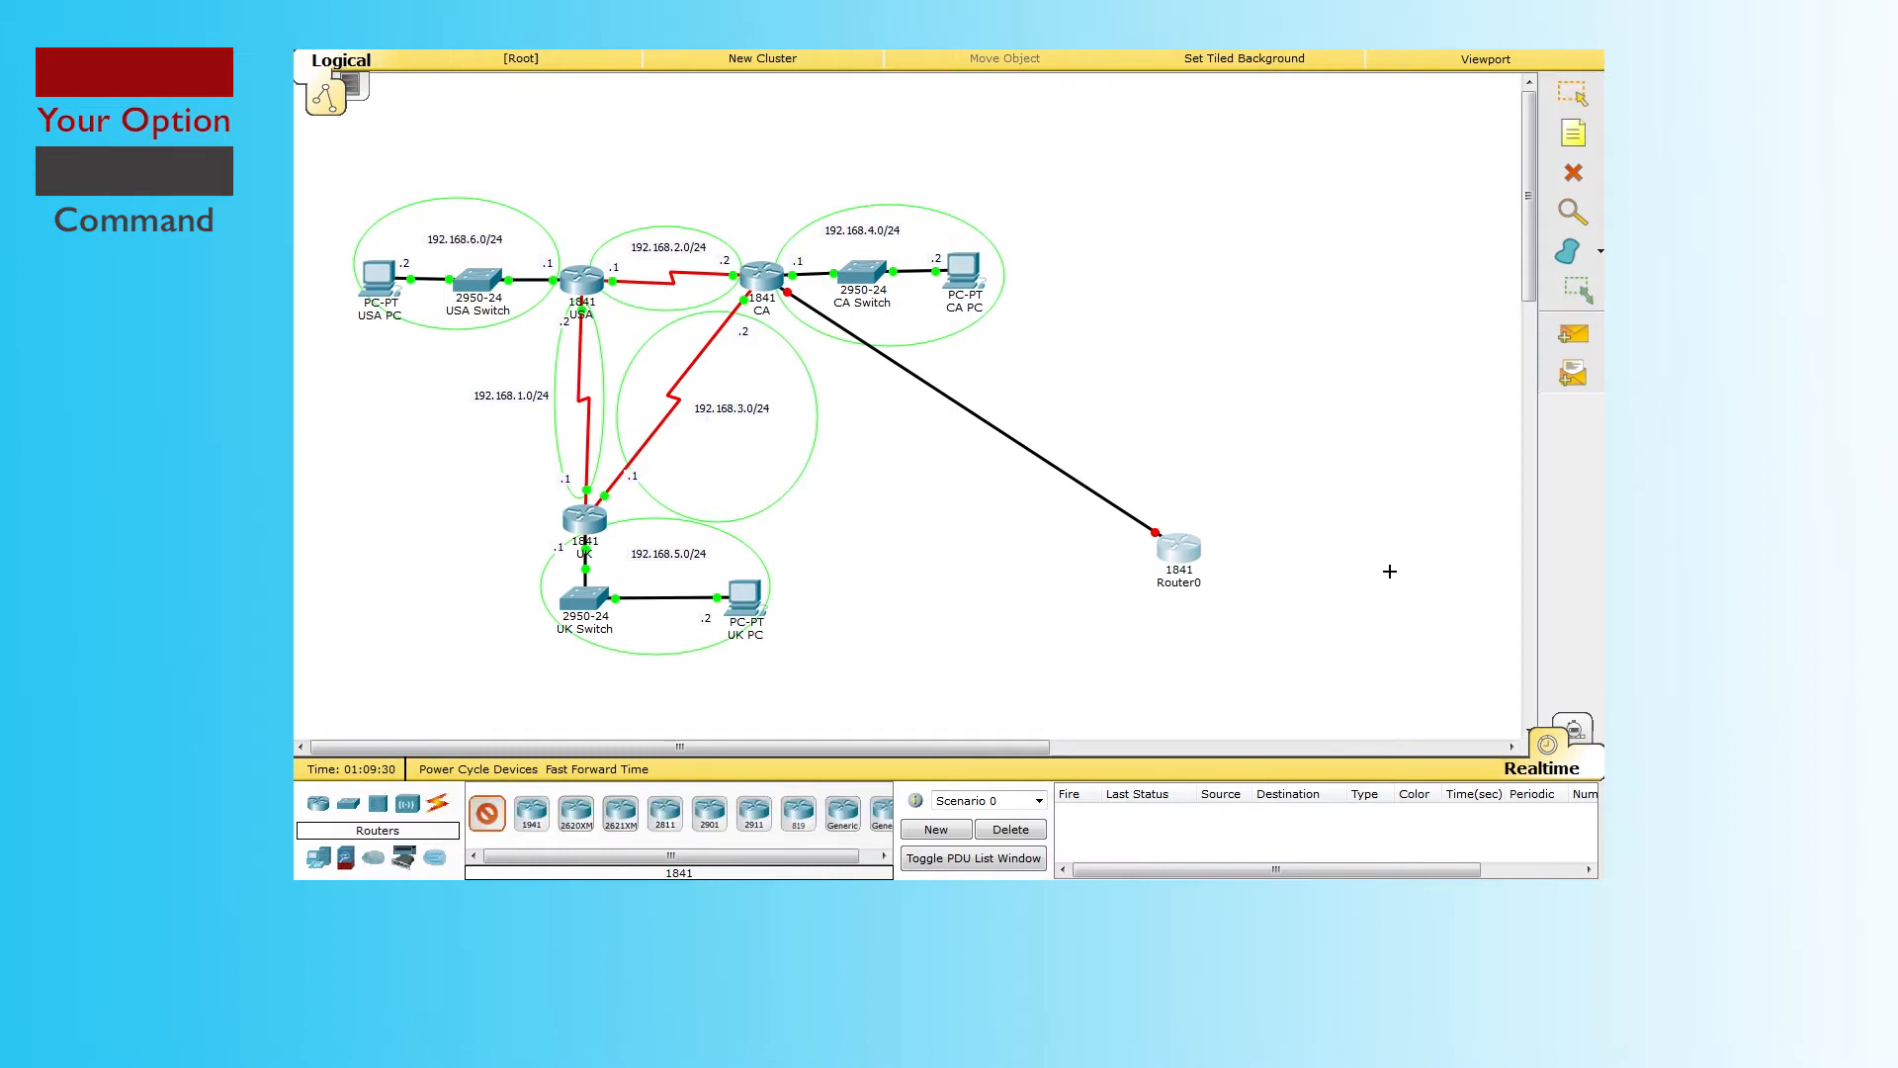
left_click(1425, 554)
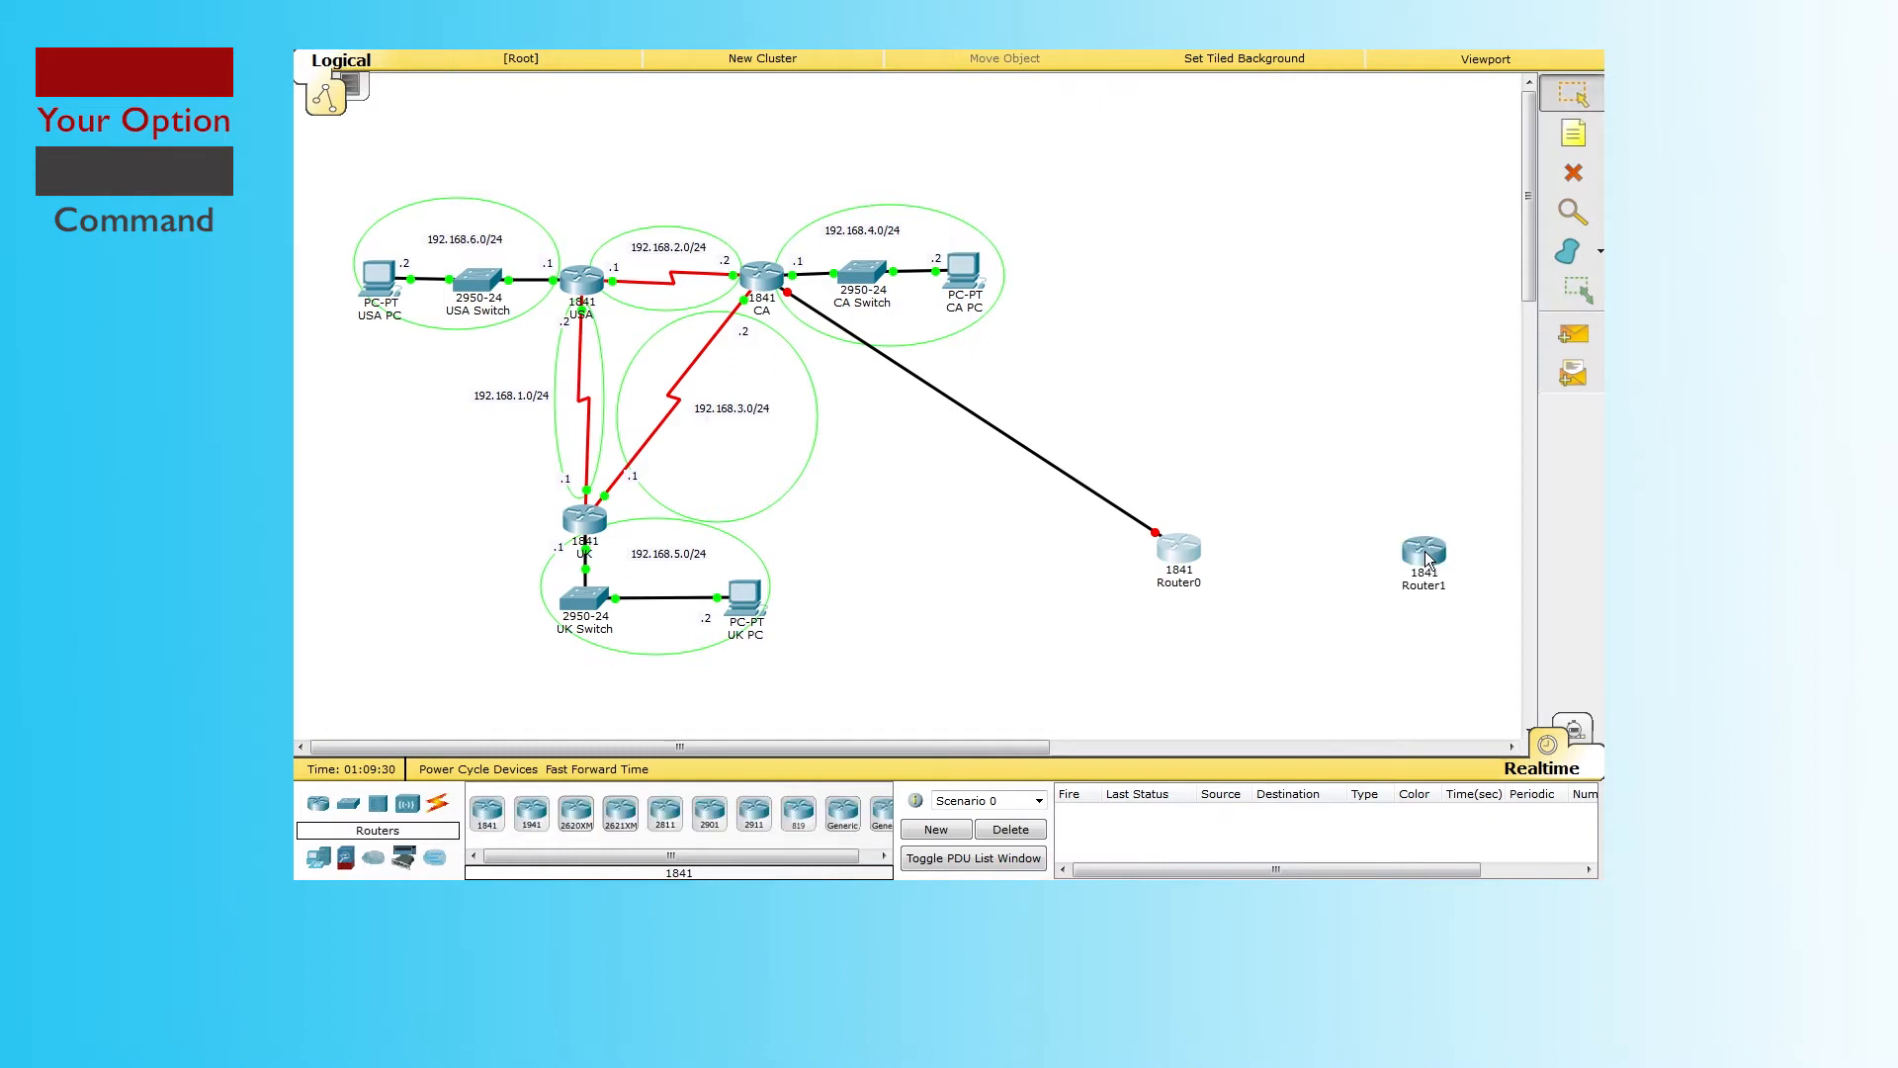
left_click(438, 805)
left_click(620, 812)
left_click(1178, 549)
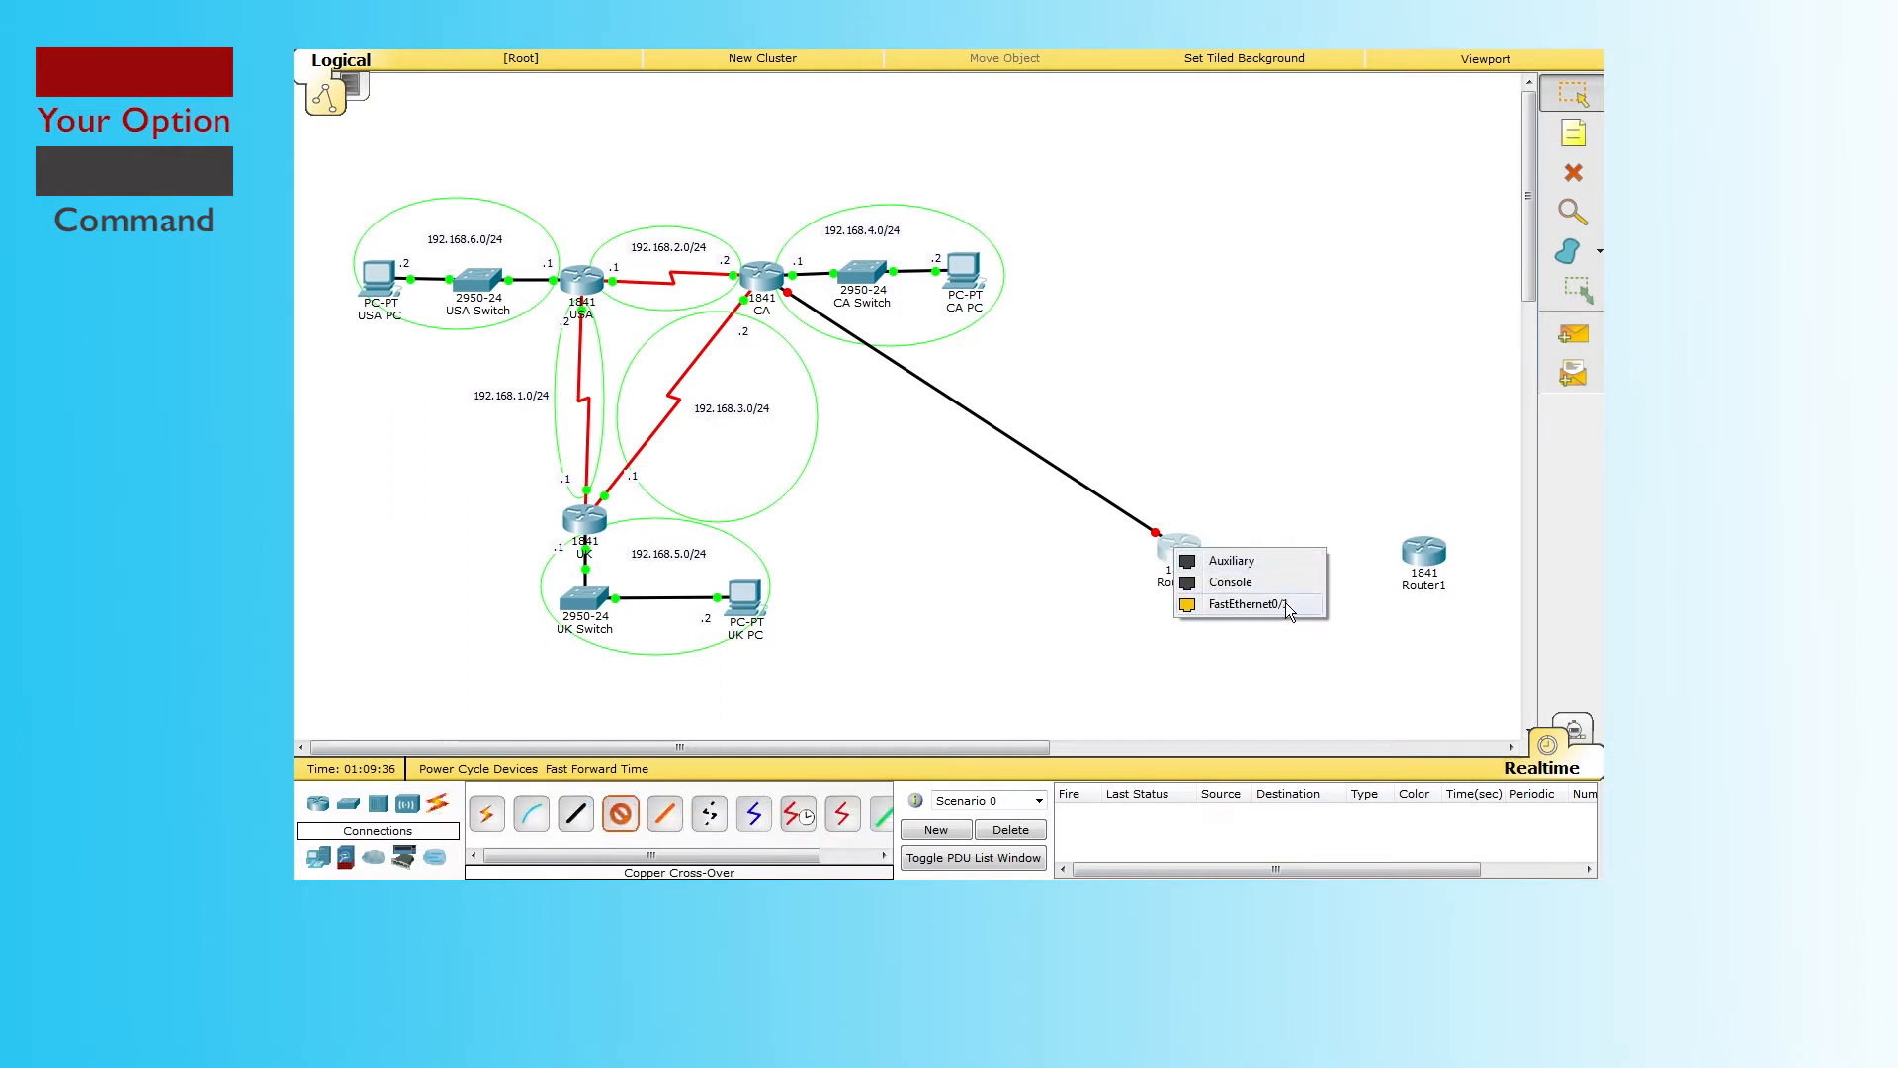
left_click(1266, 601)
left_click(1431, 555)
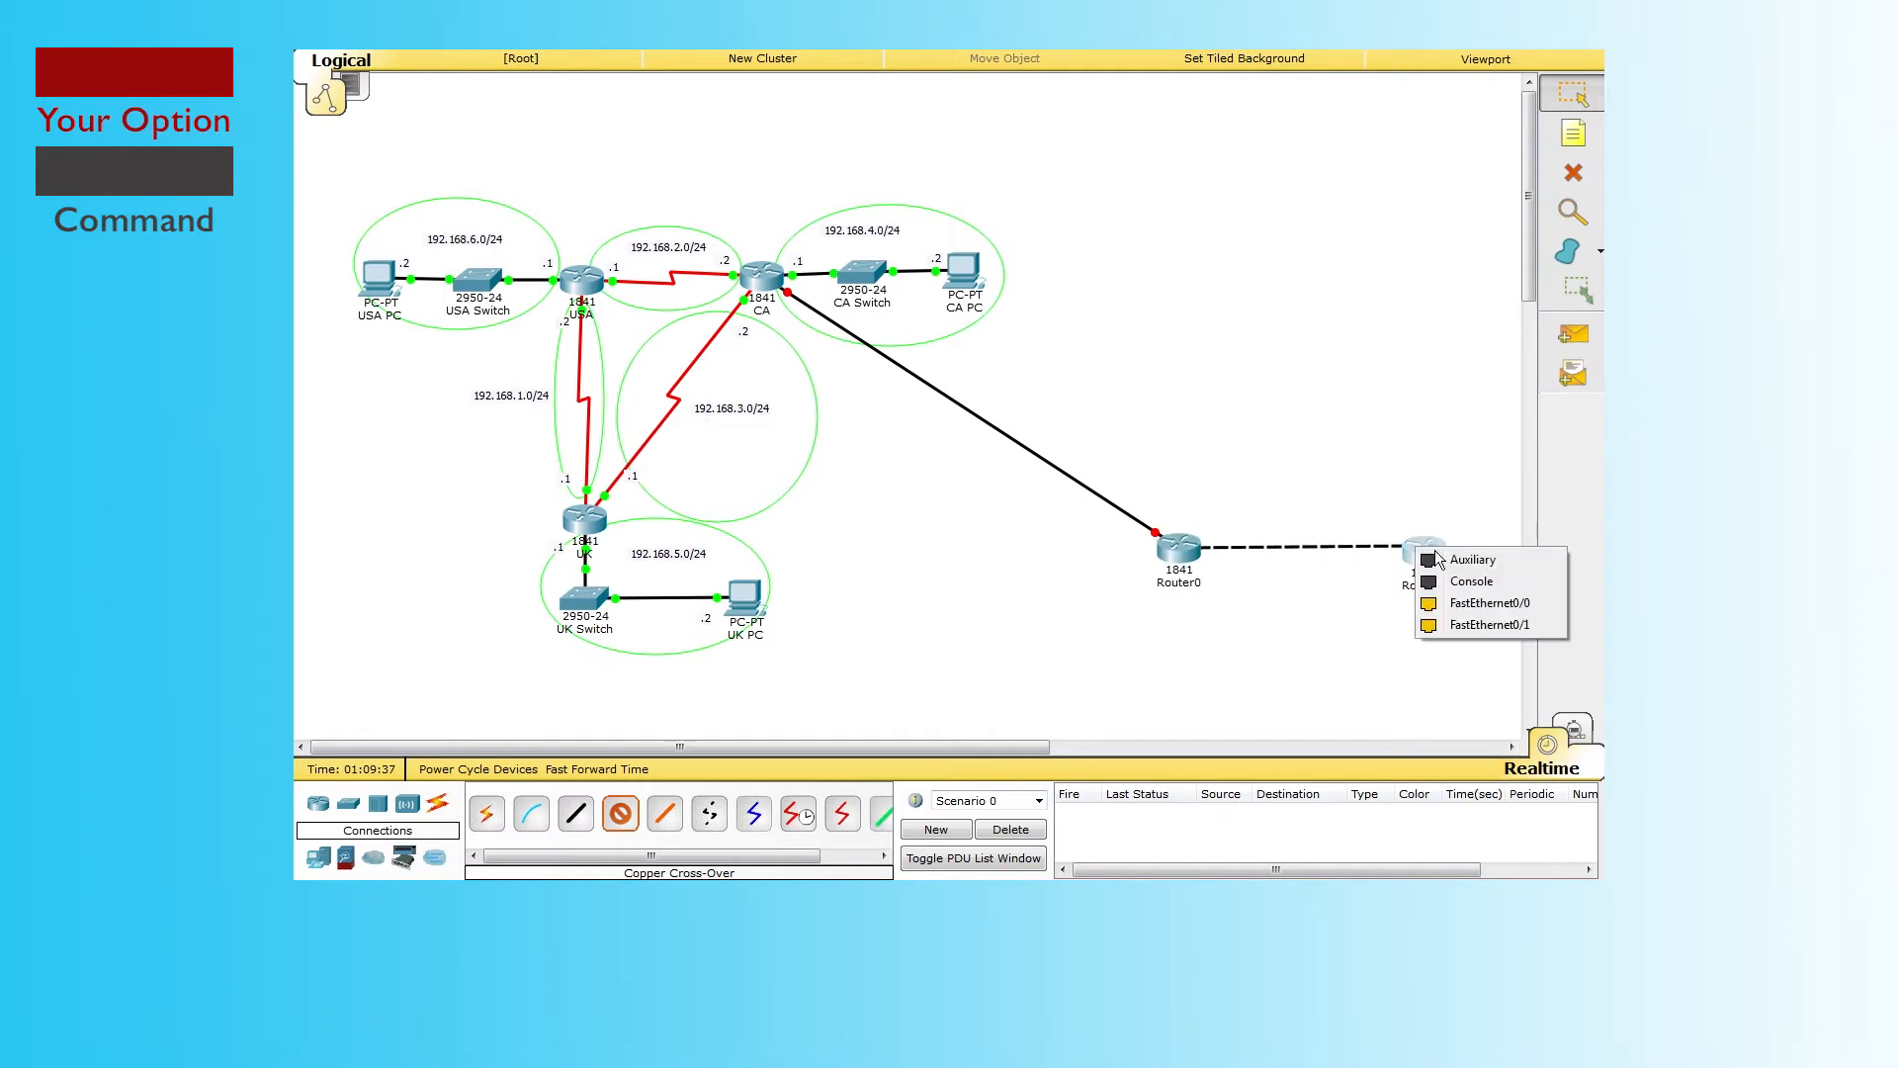
left_click(1483, 603)
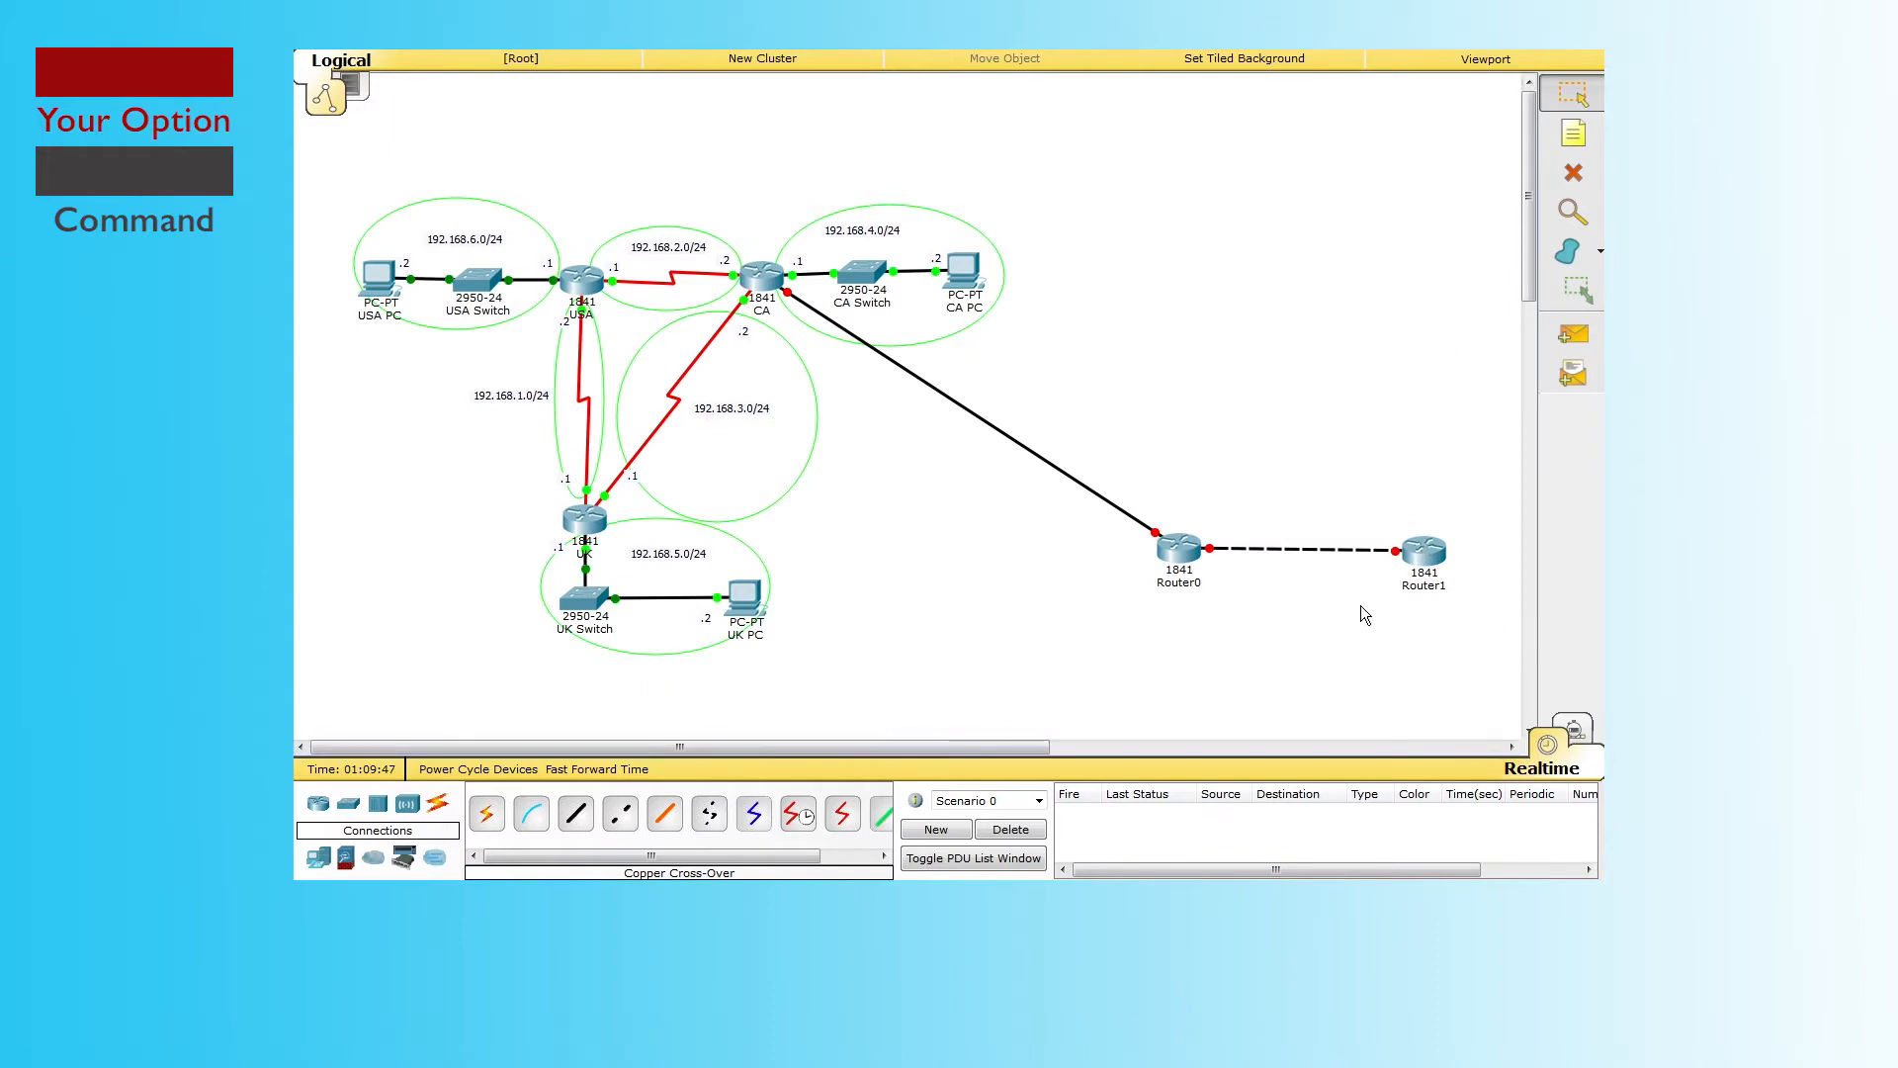
Step: Change Router0's label to A1 and Router1's label to A2
left_click(1189, 585)
double_click(1151, 584)
key("BackSpace")
key("Return")
left_click(1424, 589)
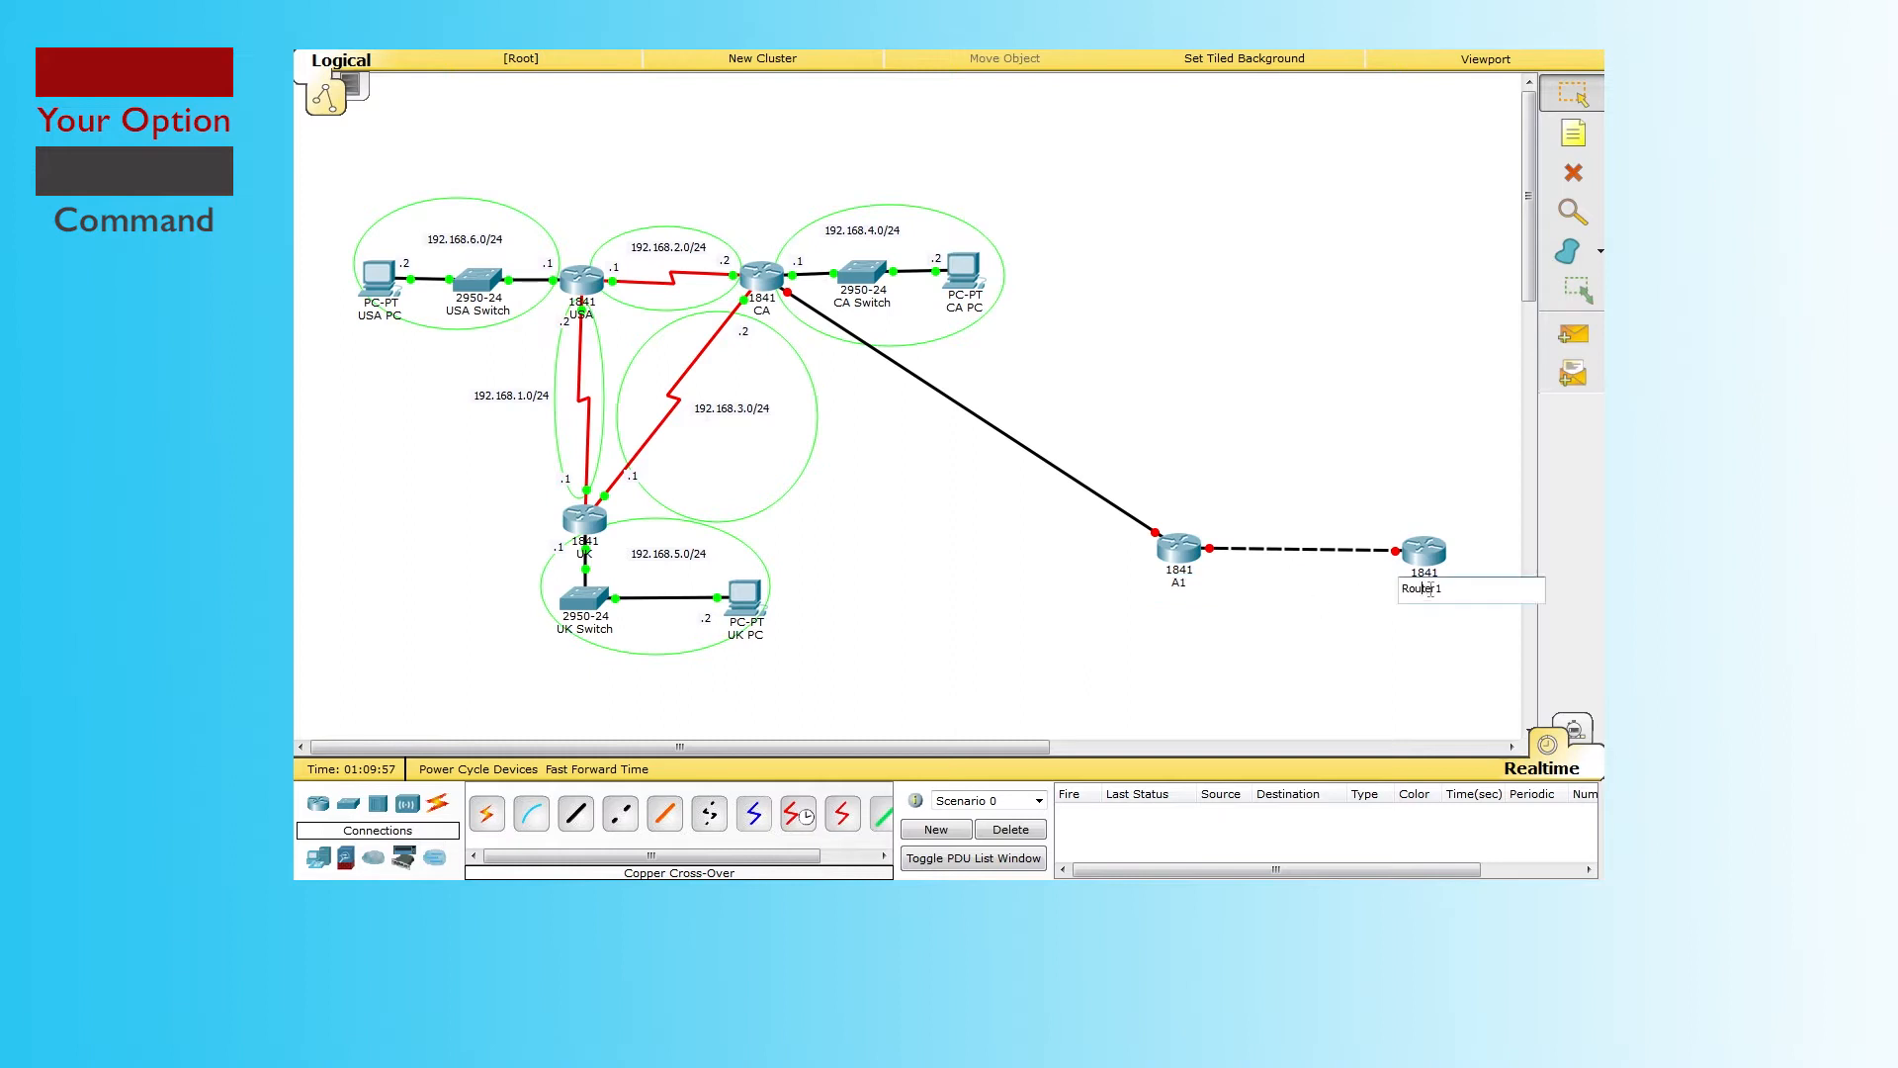
key("BackSpace")
key("Return")
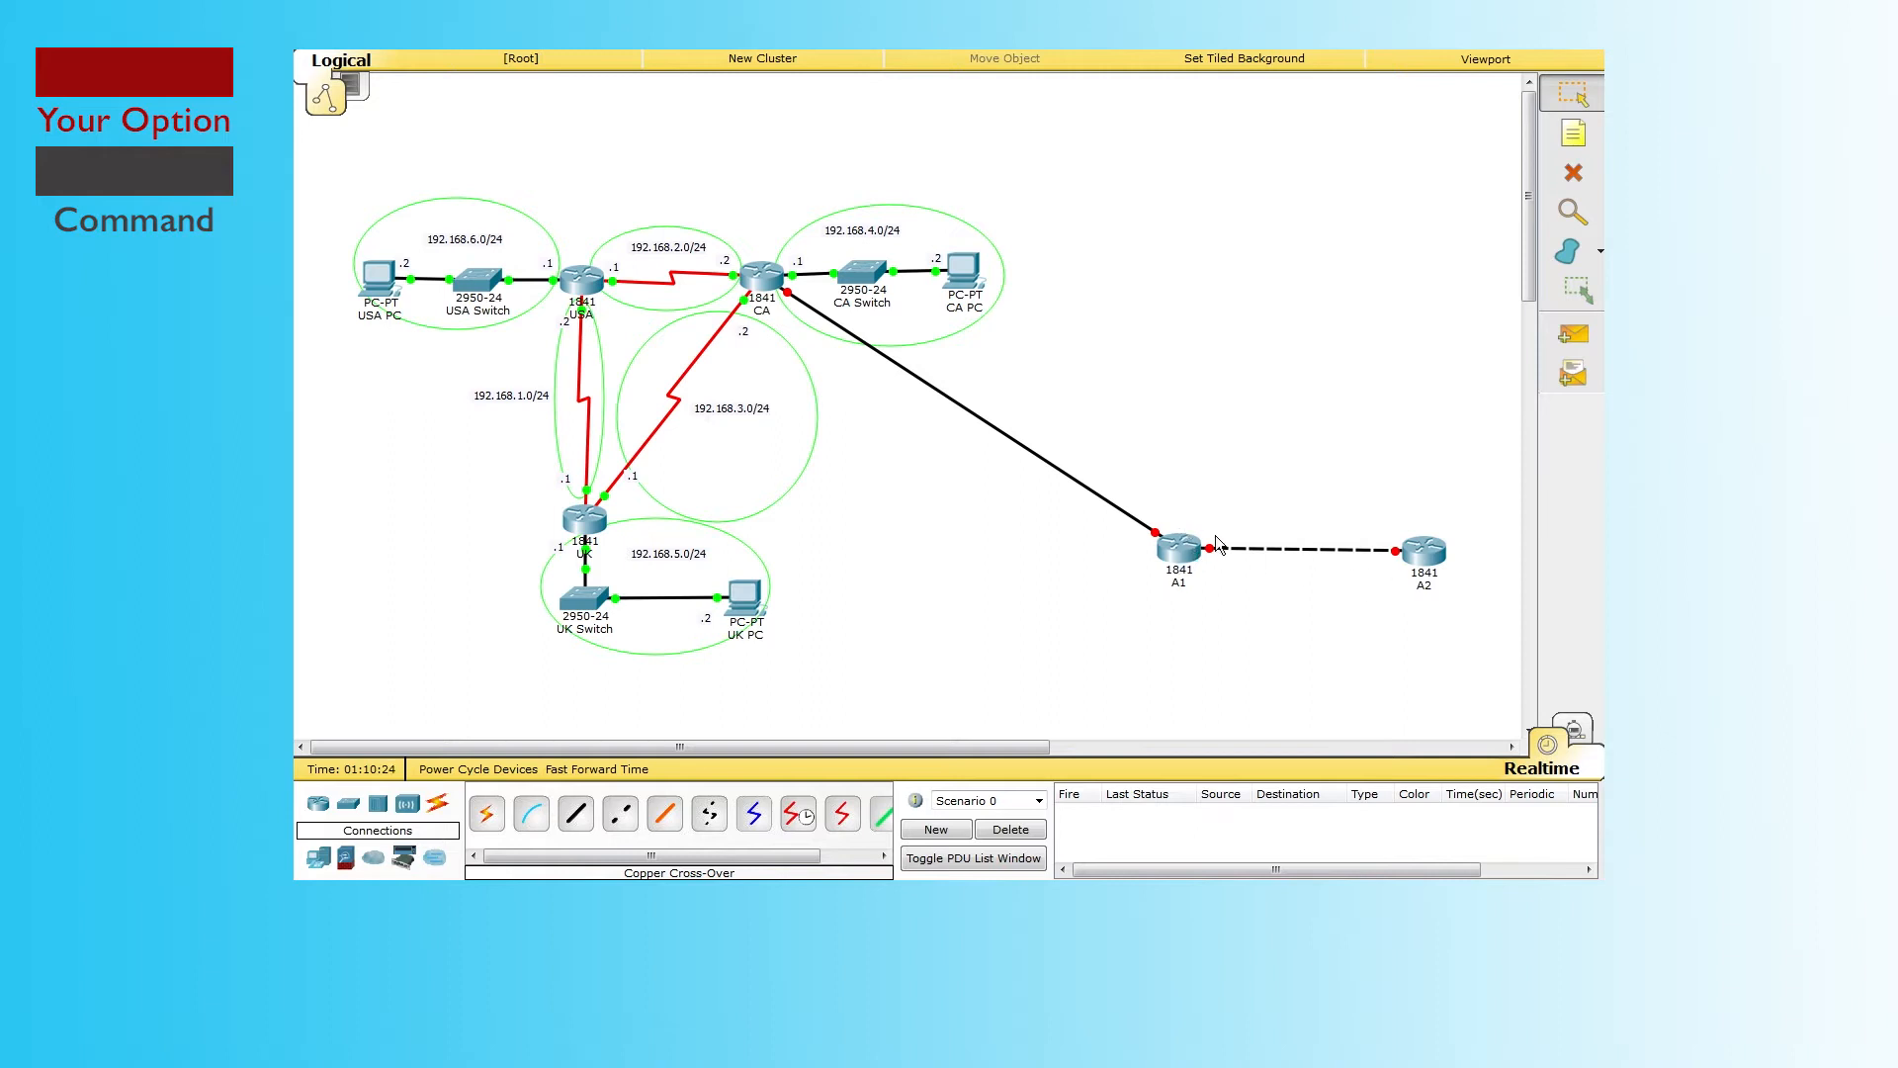
left_click_drag(1160, 252, 367, 630)
left_click_drag(668, 610, 332, 585)
mouse_move(1421, 593)
left_click_drag(354, 145, 1046, 696)
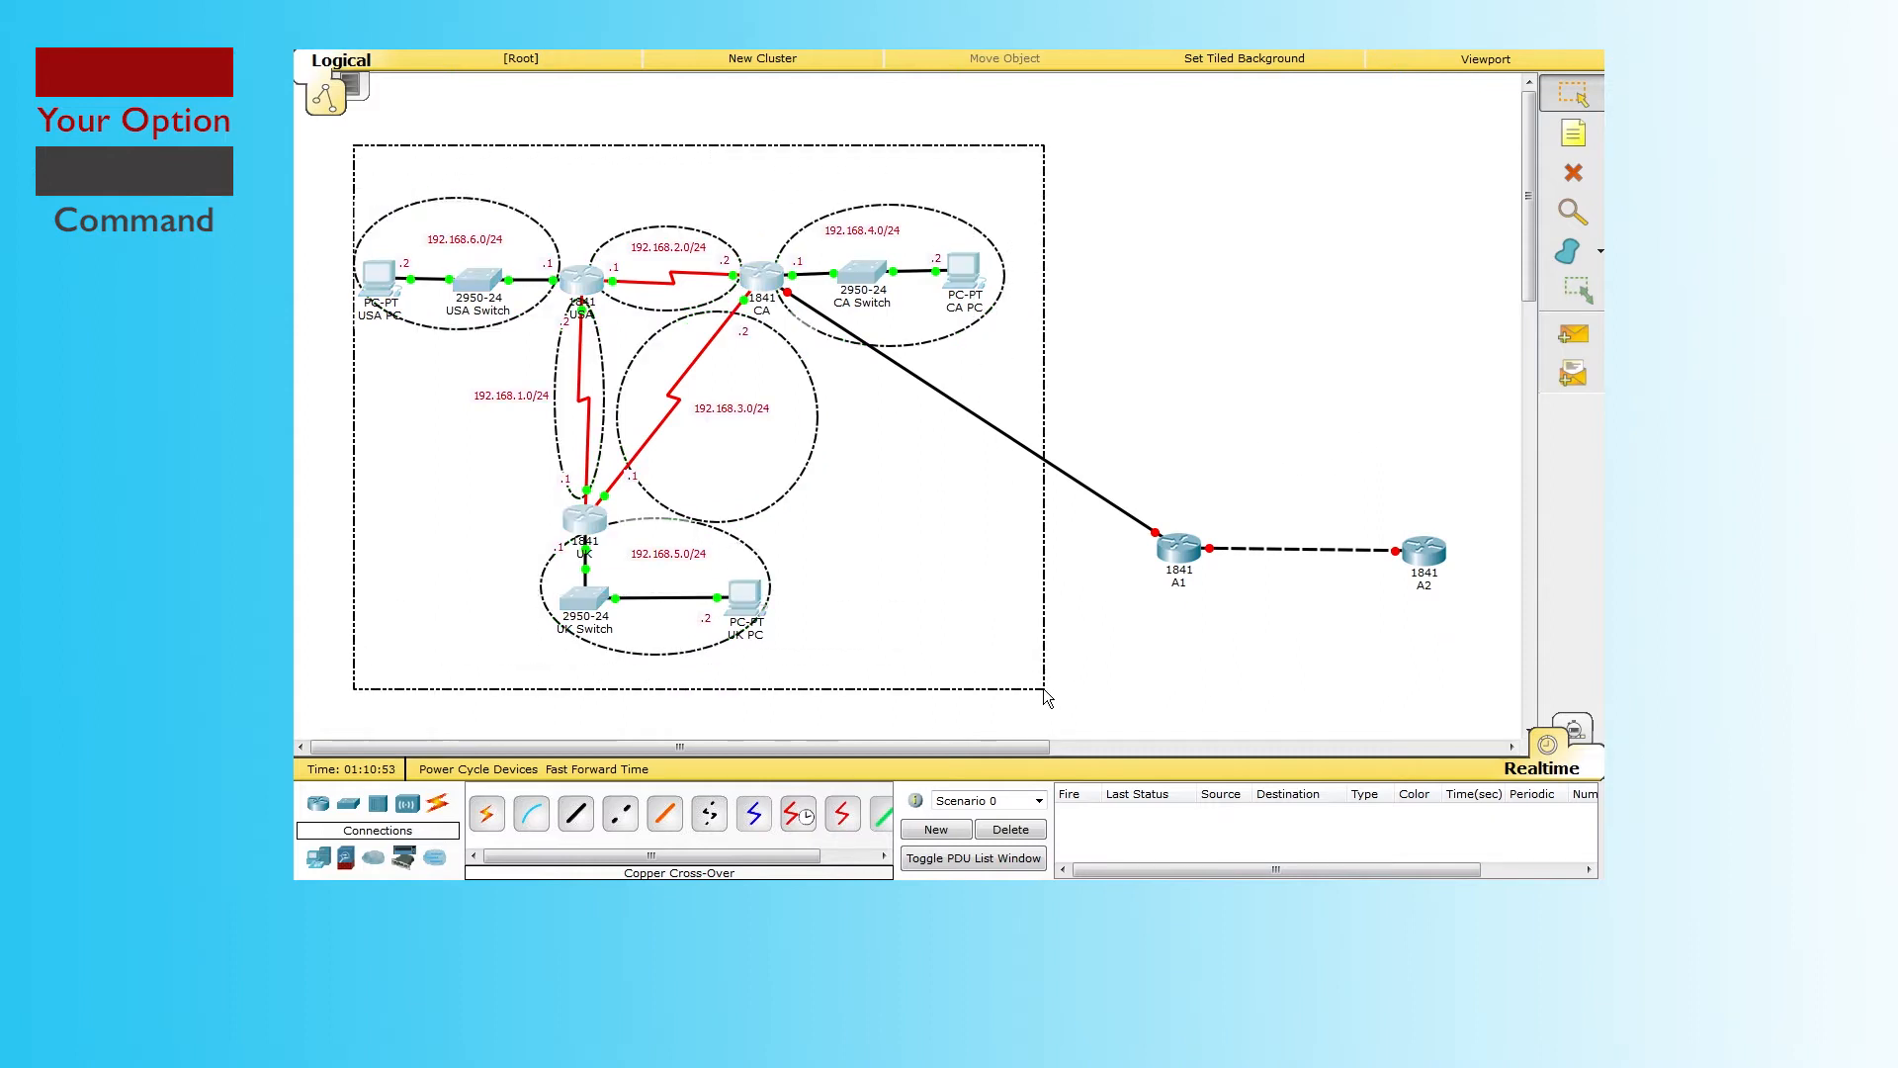
left_click_drag(1044, 689, 1044, 689)
left_click(1179, 393)
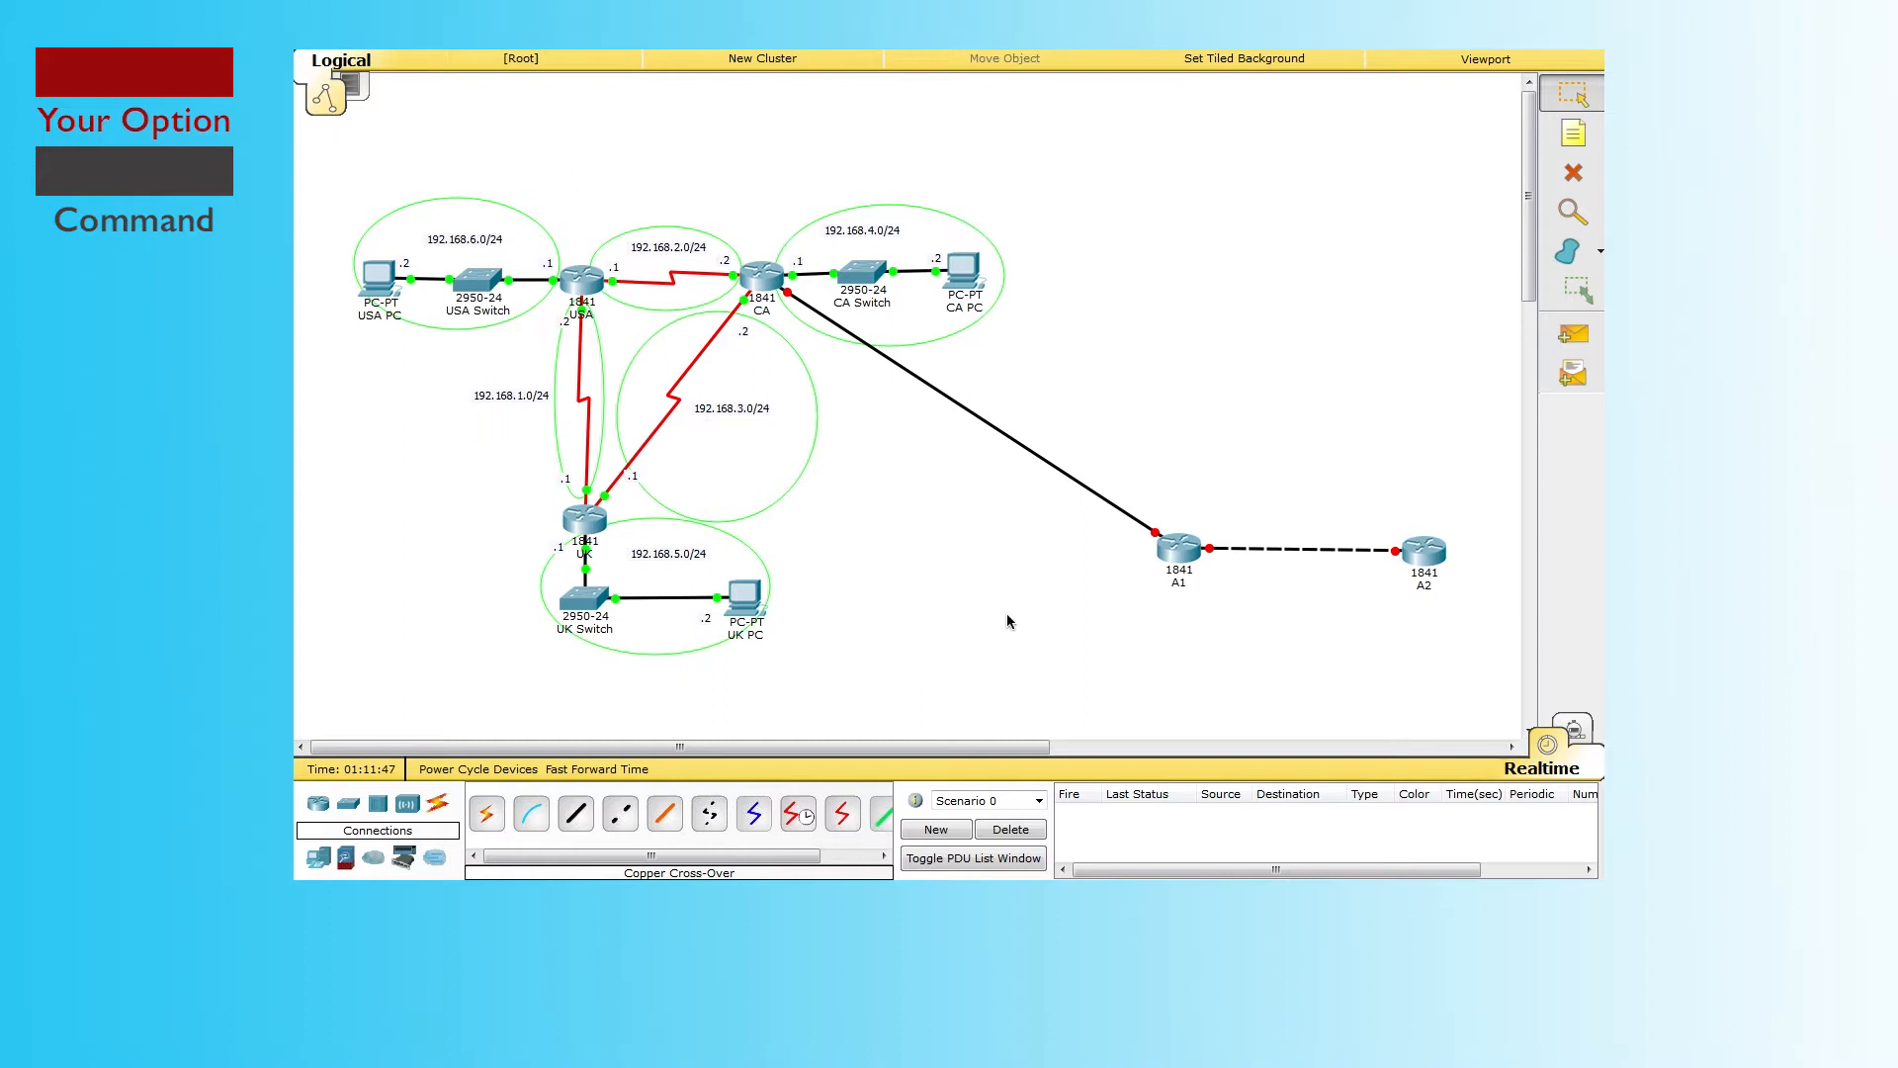
left_click_drag(893, 668, 1028, 553)
mouse_move(795, 306)
left_click_drag(1483, 601, 902, 376)
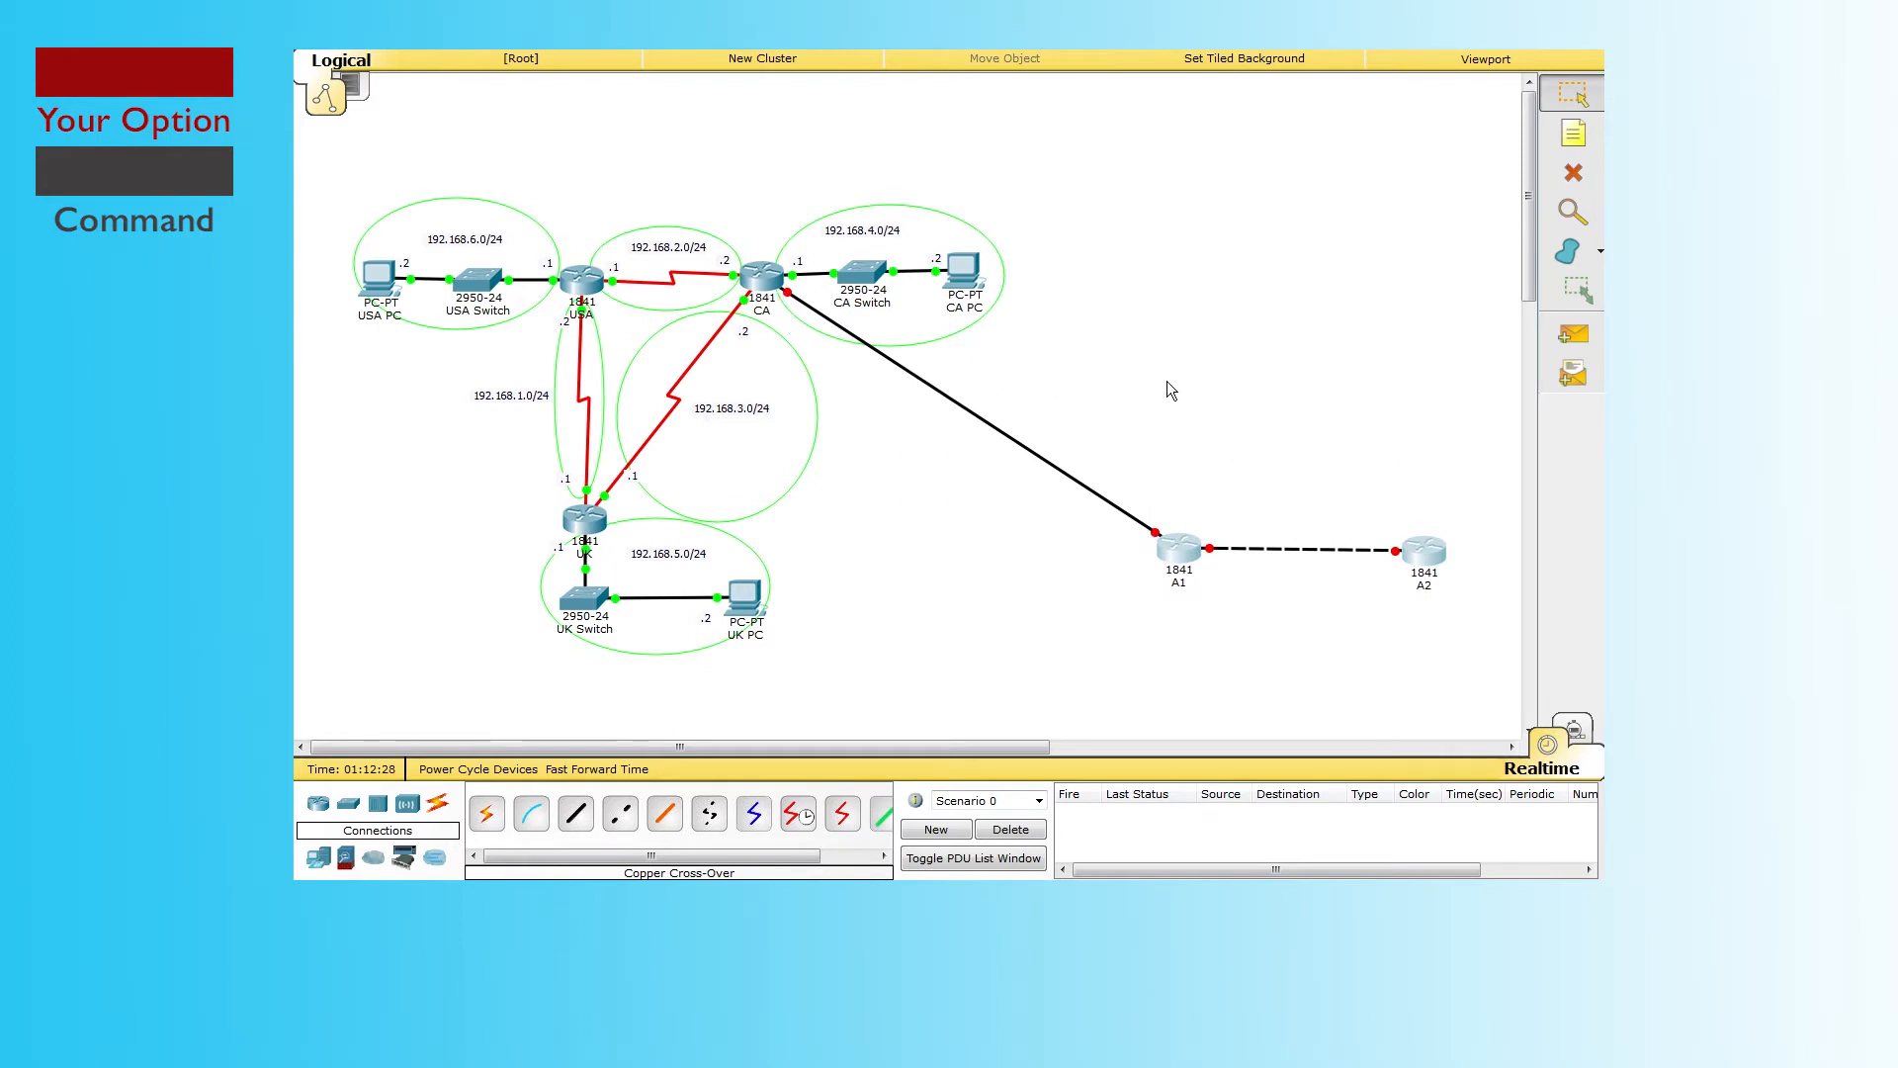
Step: Remove the A1–A2 link, router A2 and the CA–A1 cable from the topology
key("ctrl+z")
left_click(1431, 545)
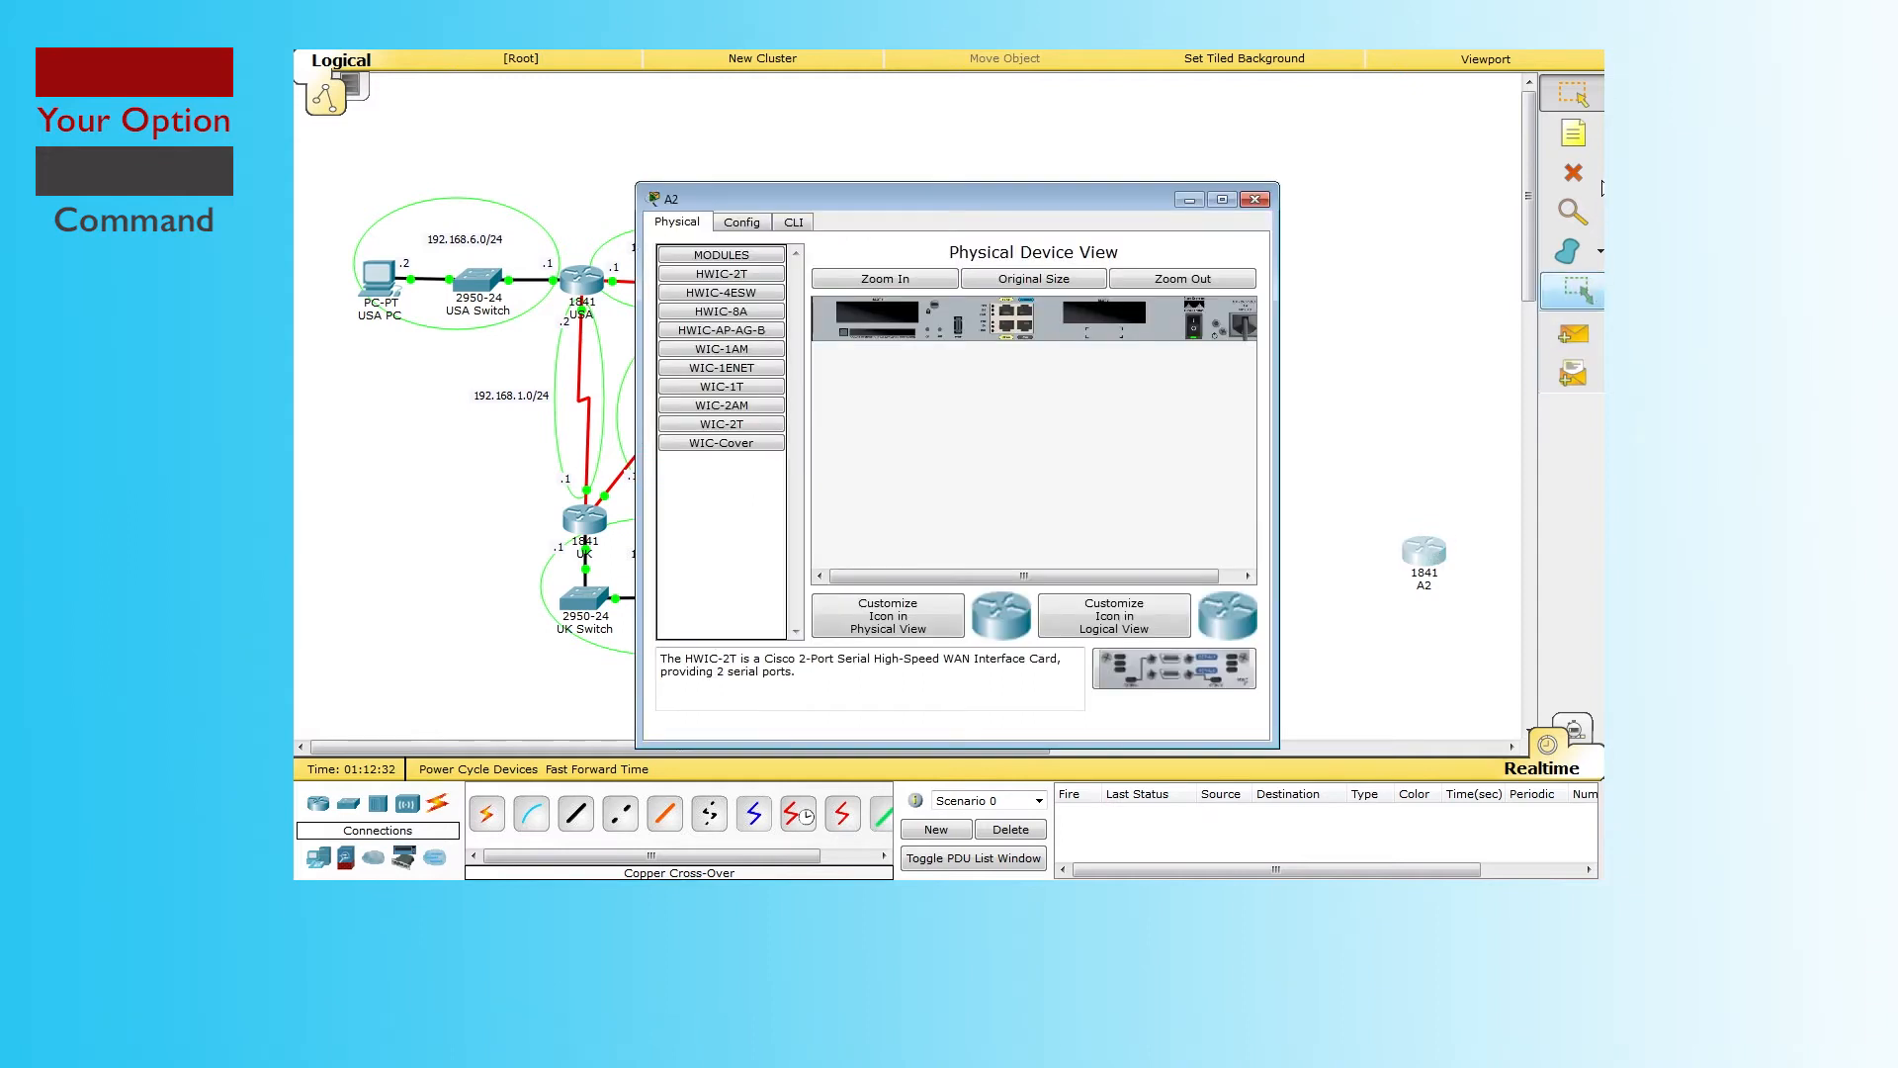
left_click(1251, 196)
key("Delete")
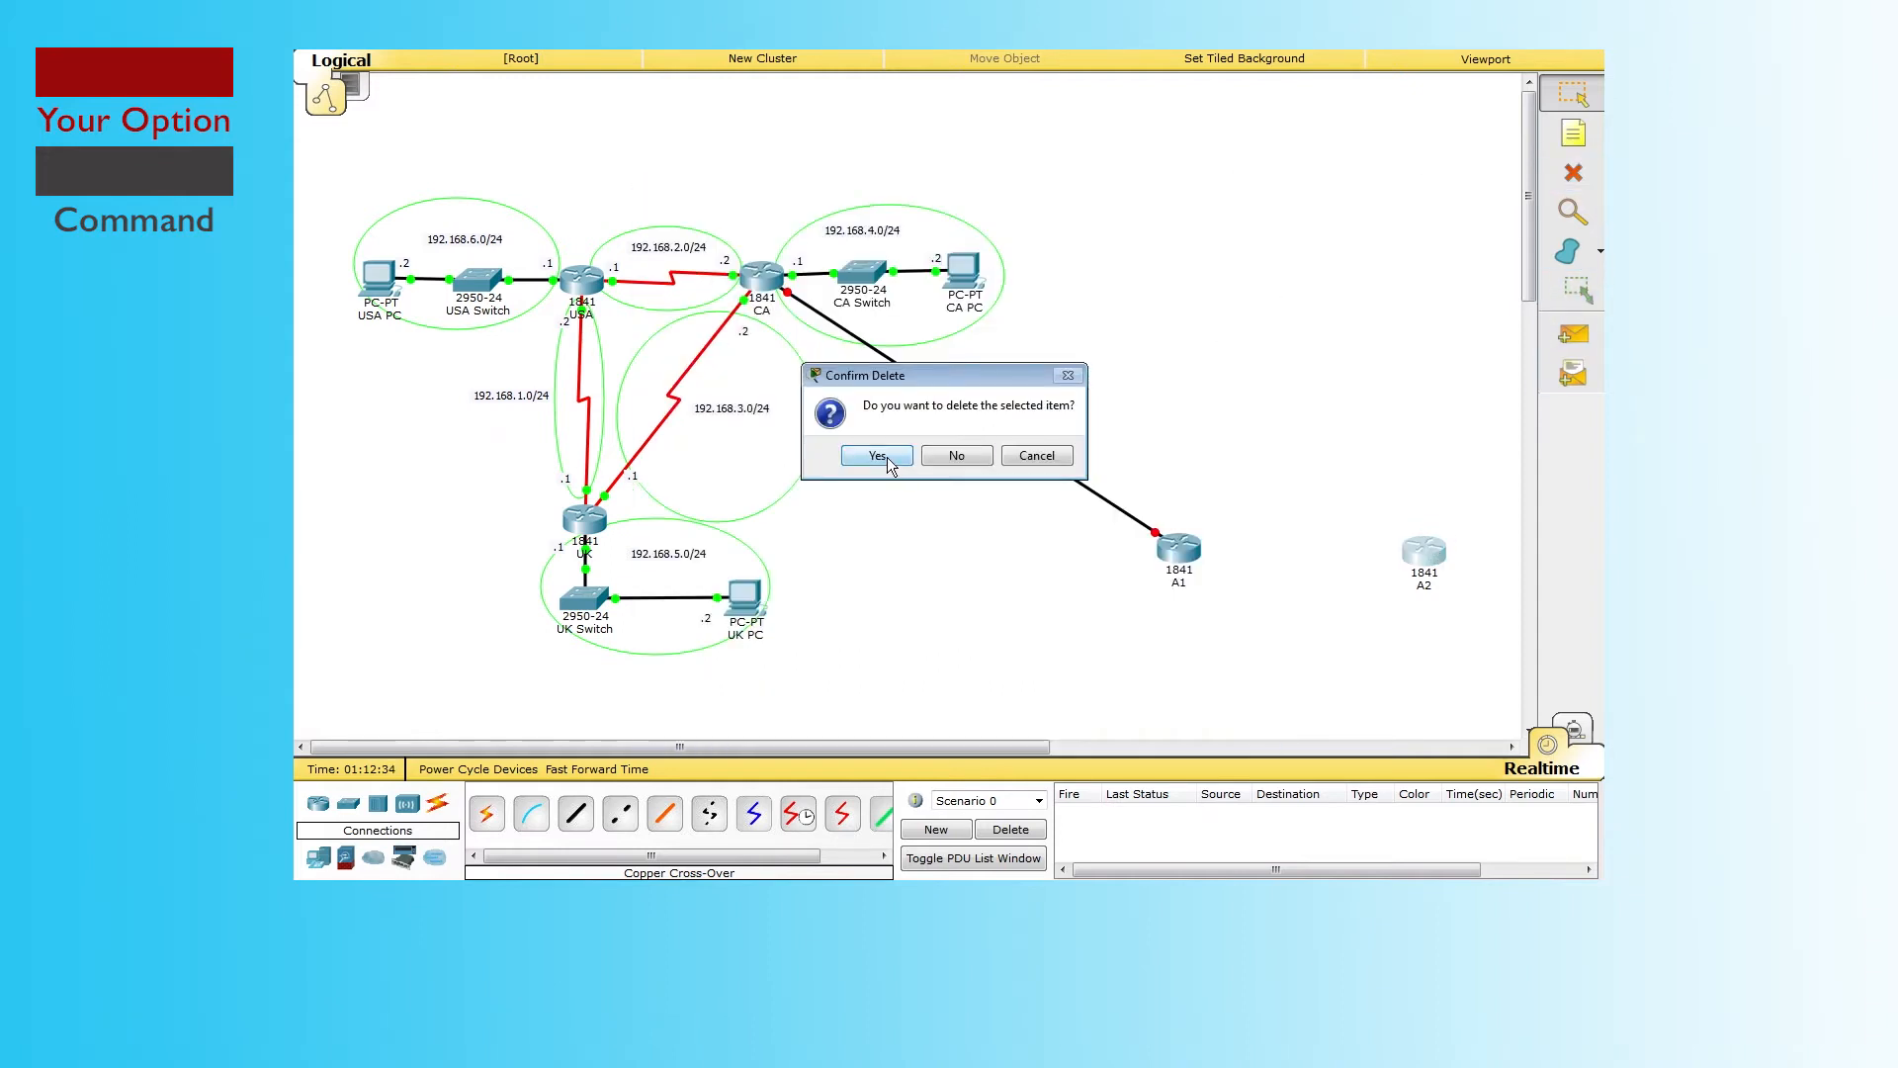
left_click(858, 455)
left_click(1042, 457)
key("Escape")
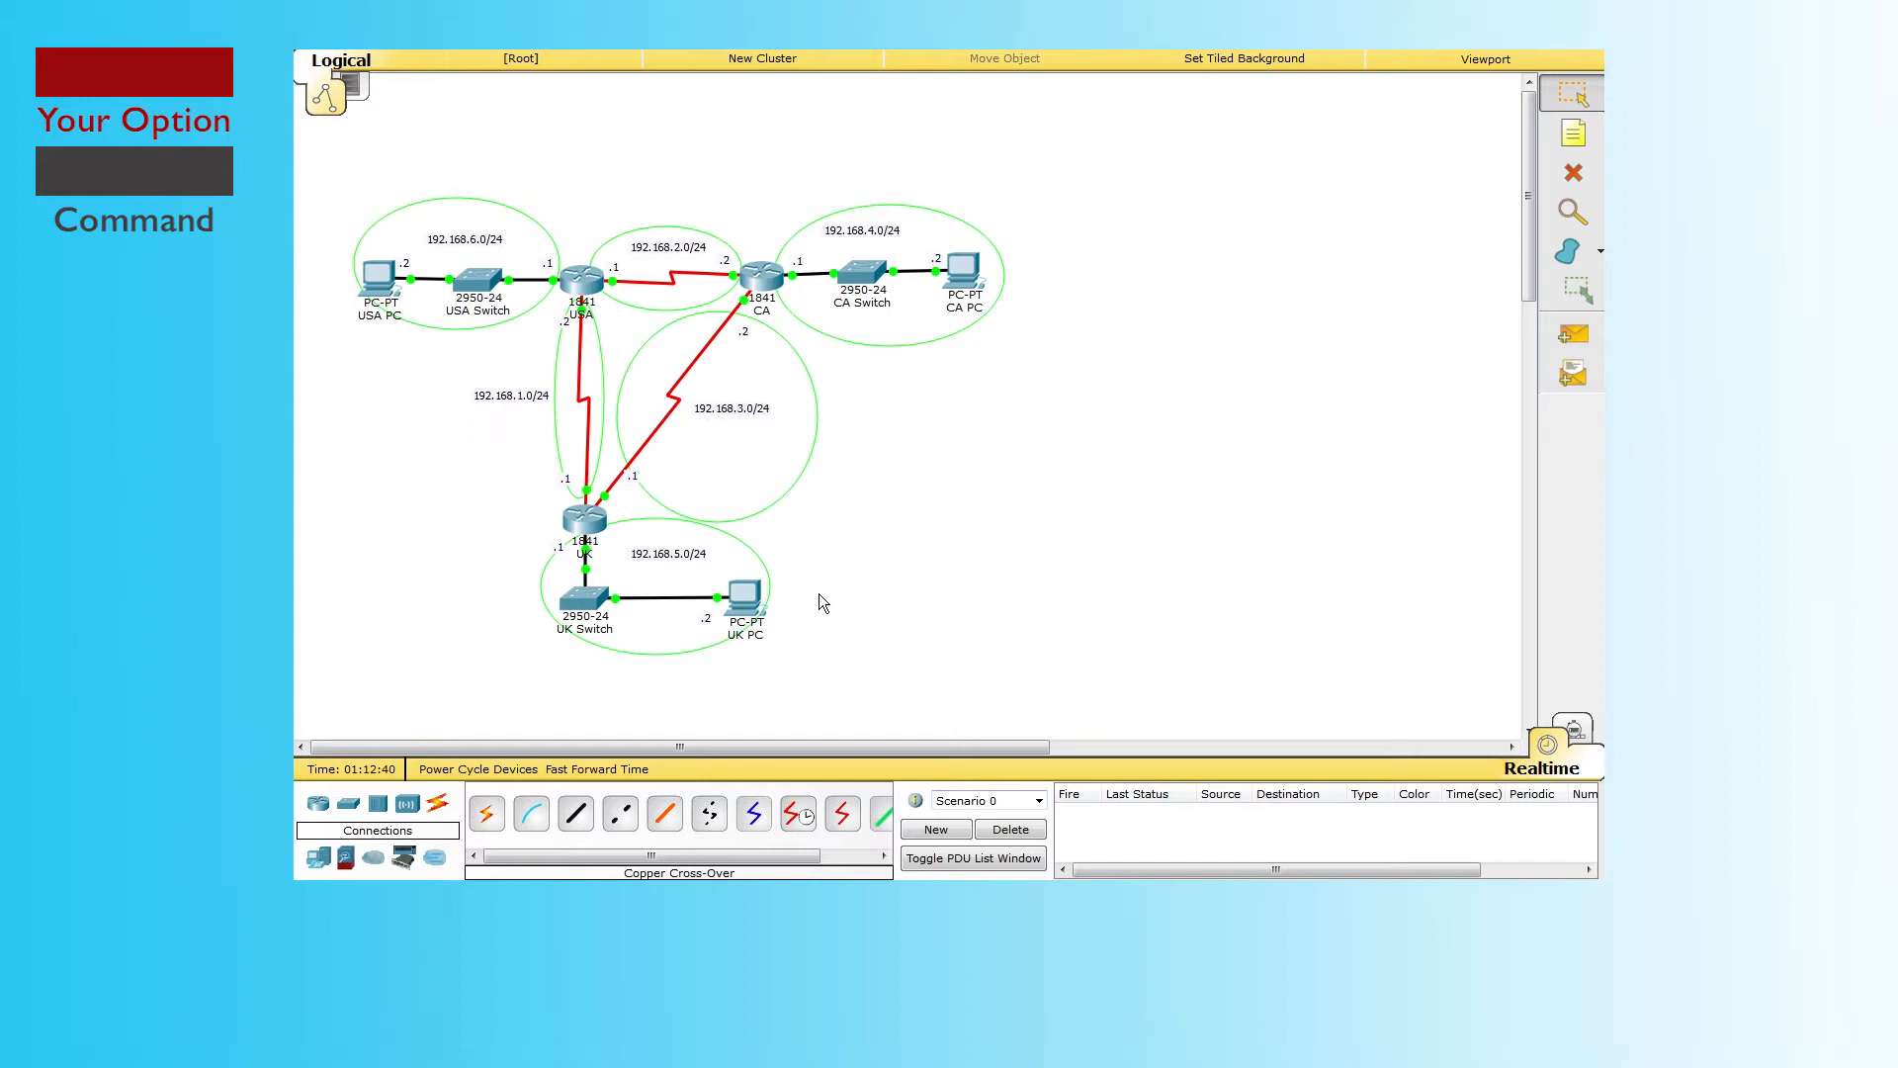
left_click_drag(469, 478, 820, 691)
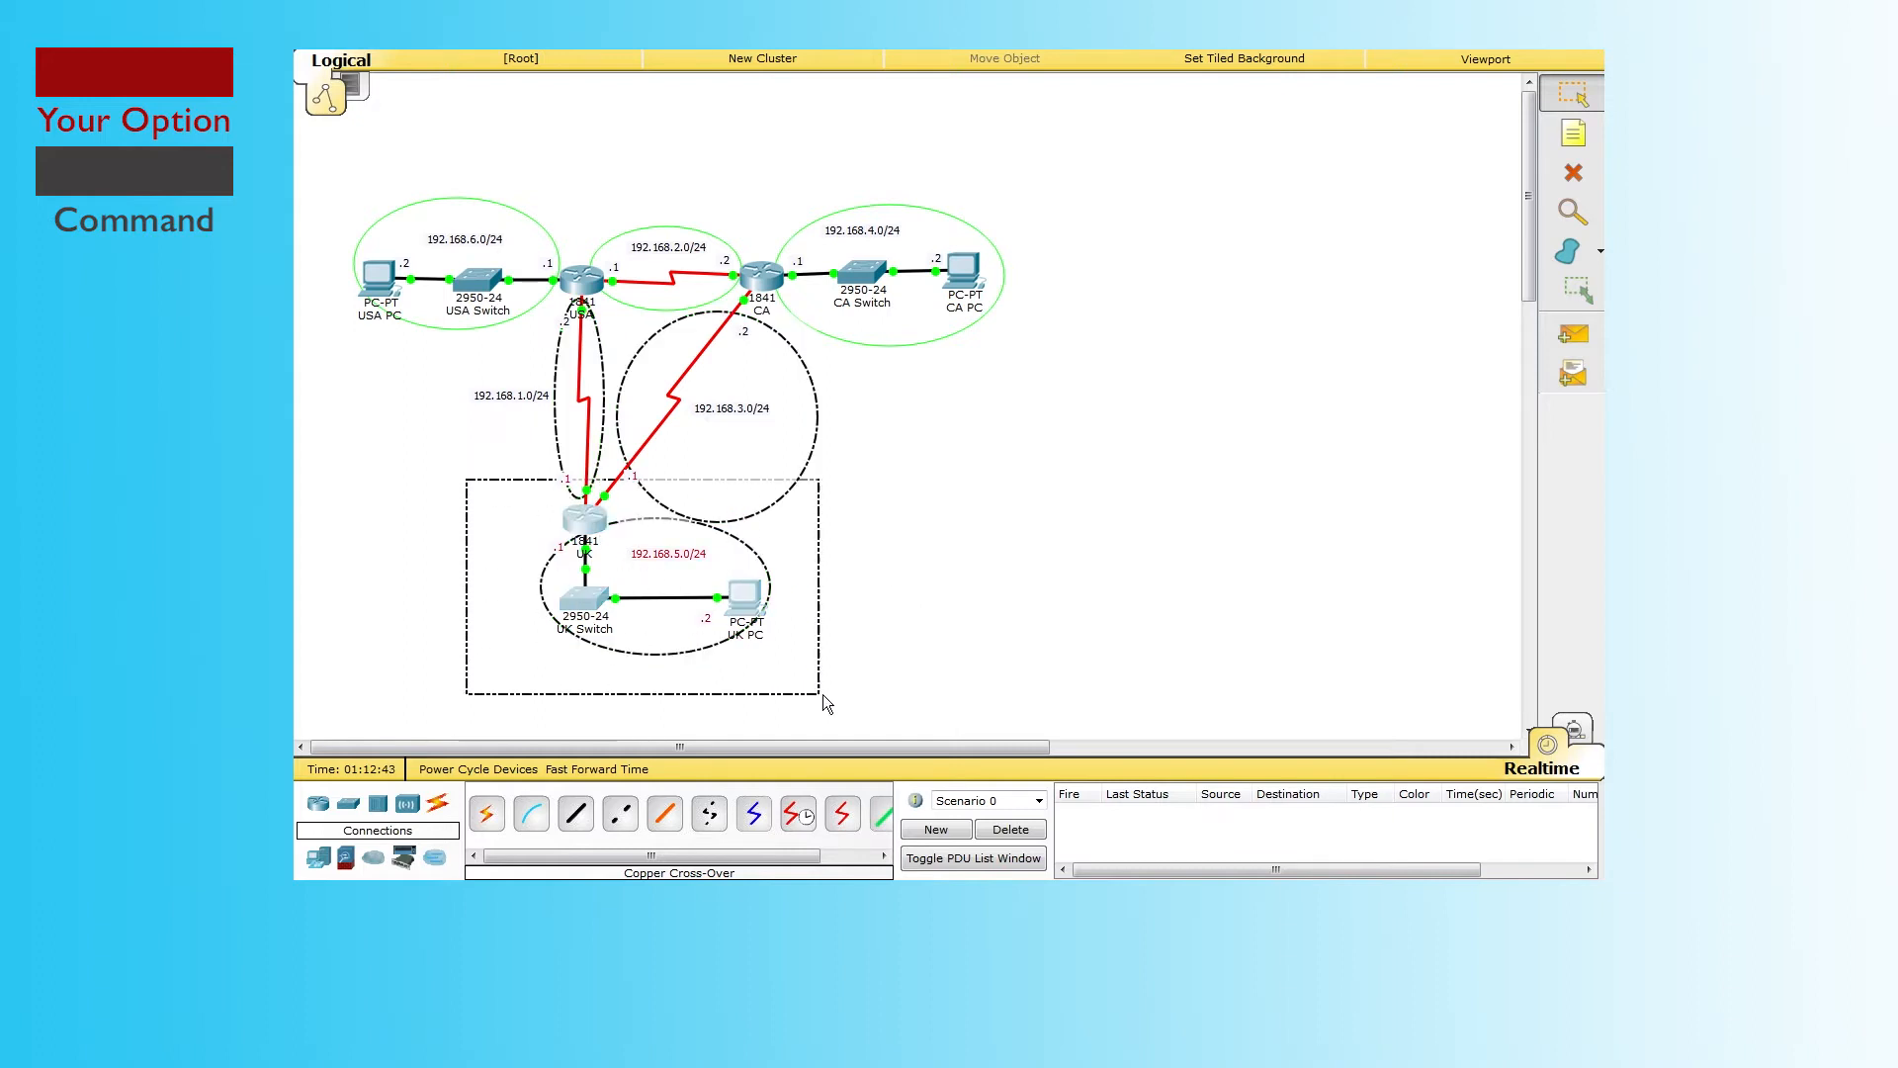
left_click(928, 655)
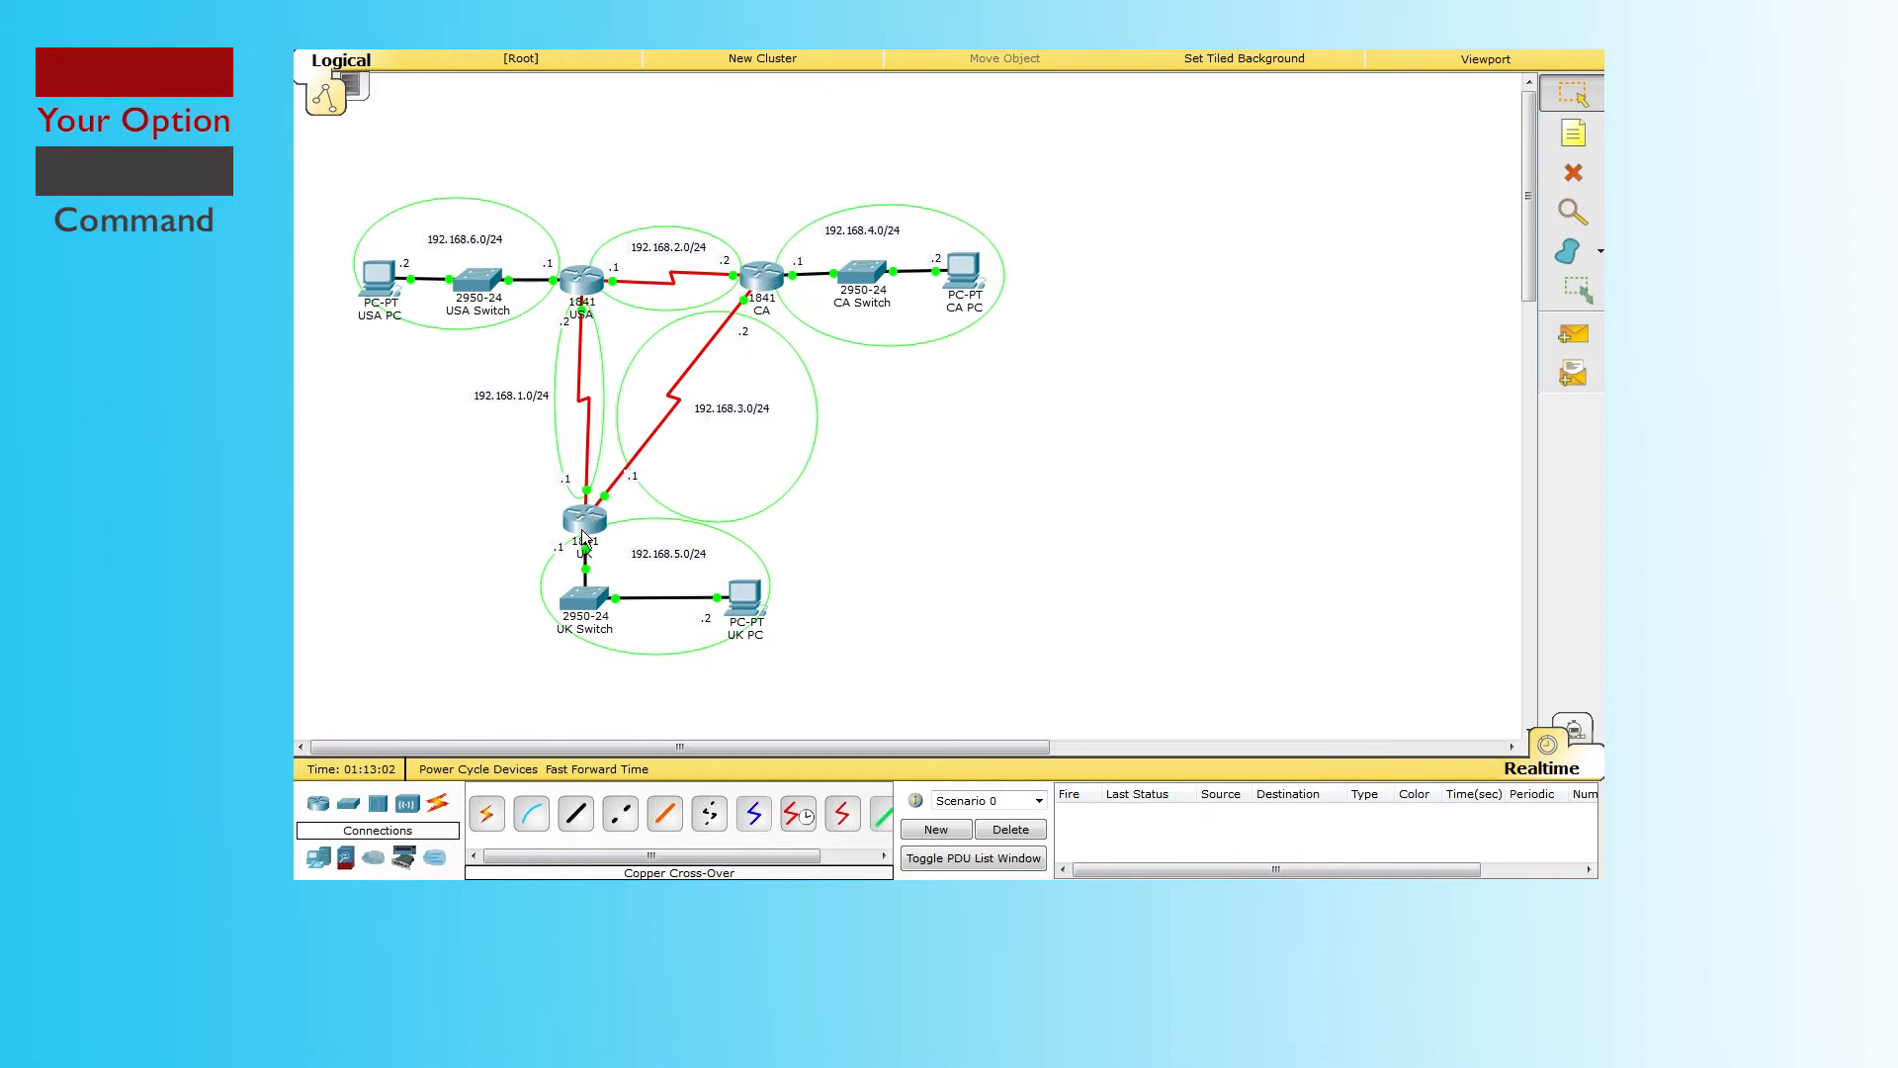
mouse_move(580, 534)
left_click(317, 806)
left_click(487, 811)
left_click(983, 534)
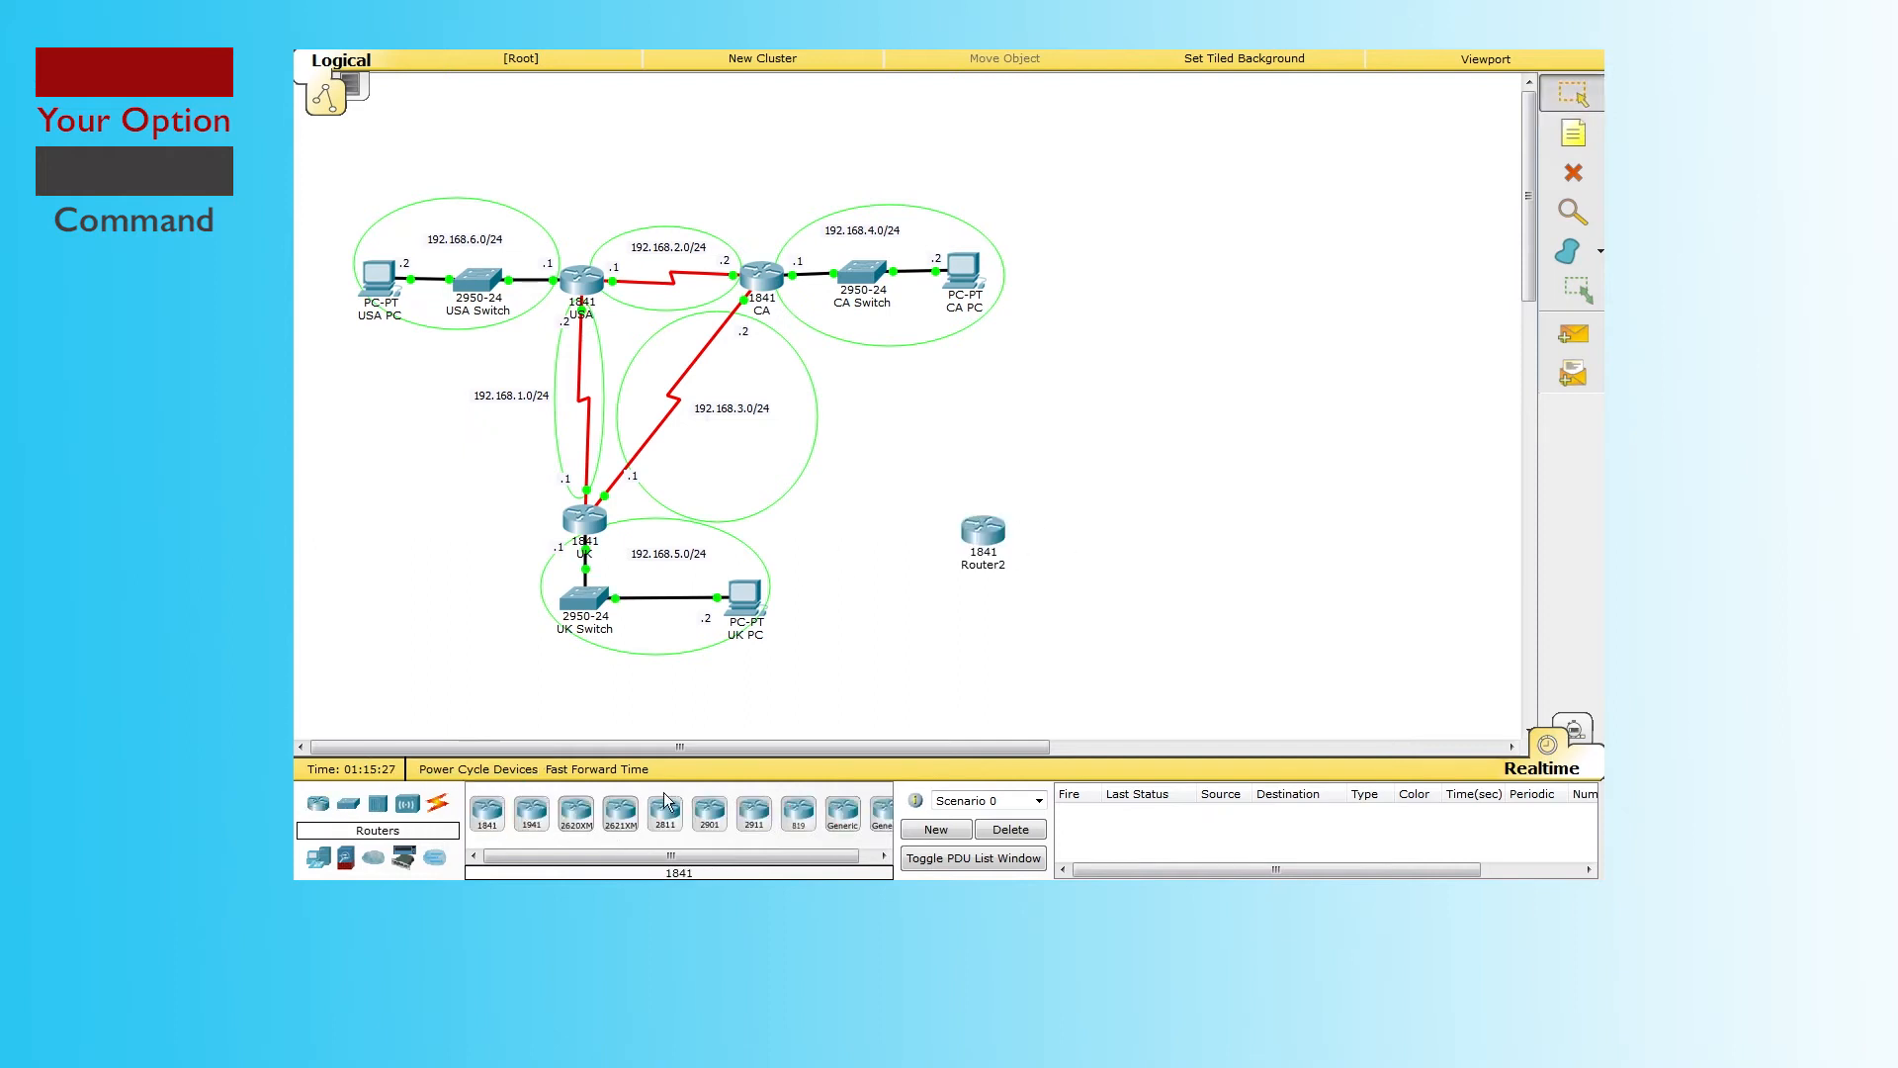
left_click(438, 813)
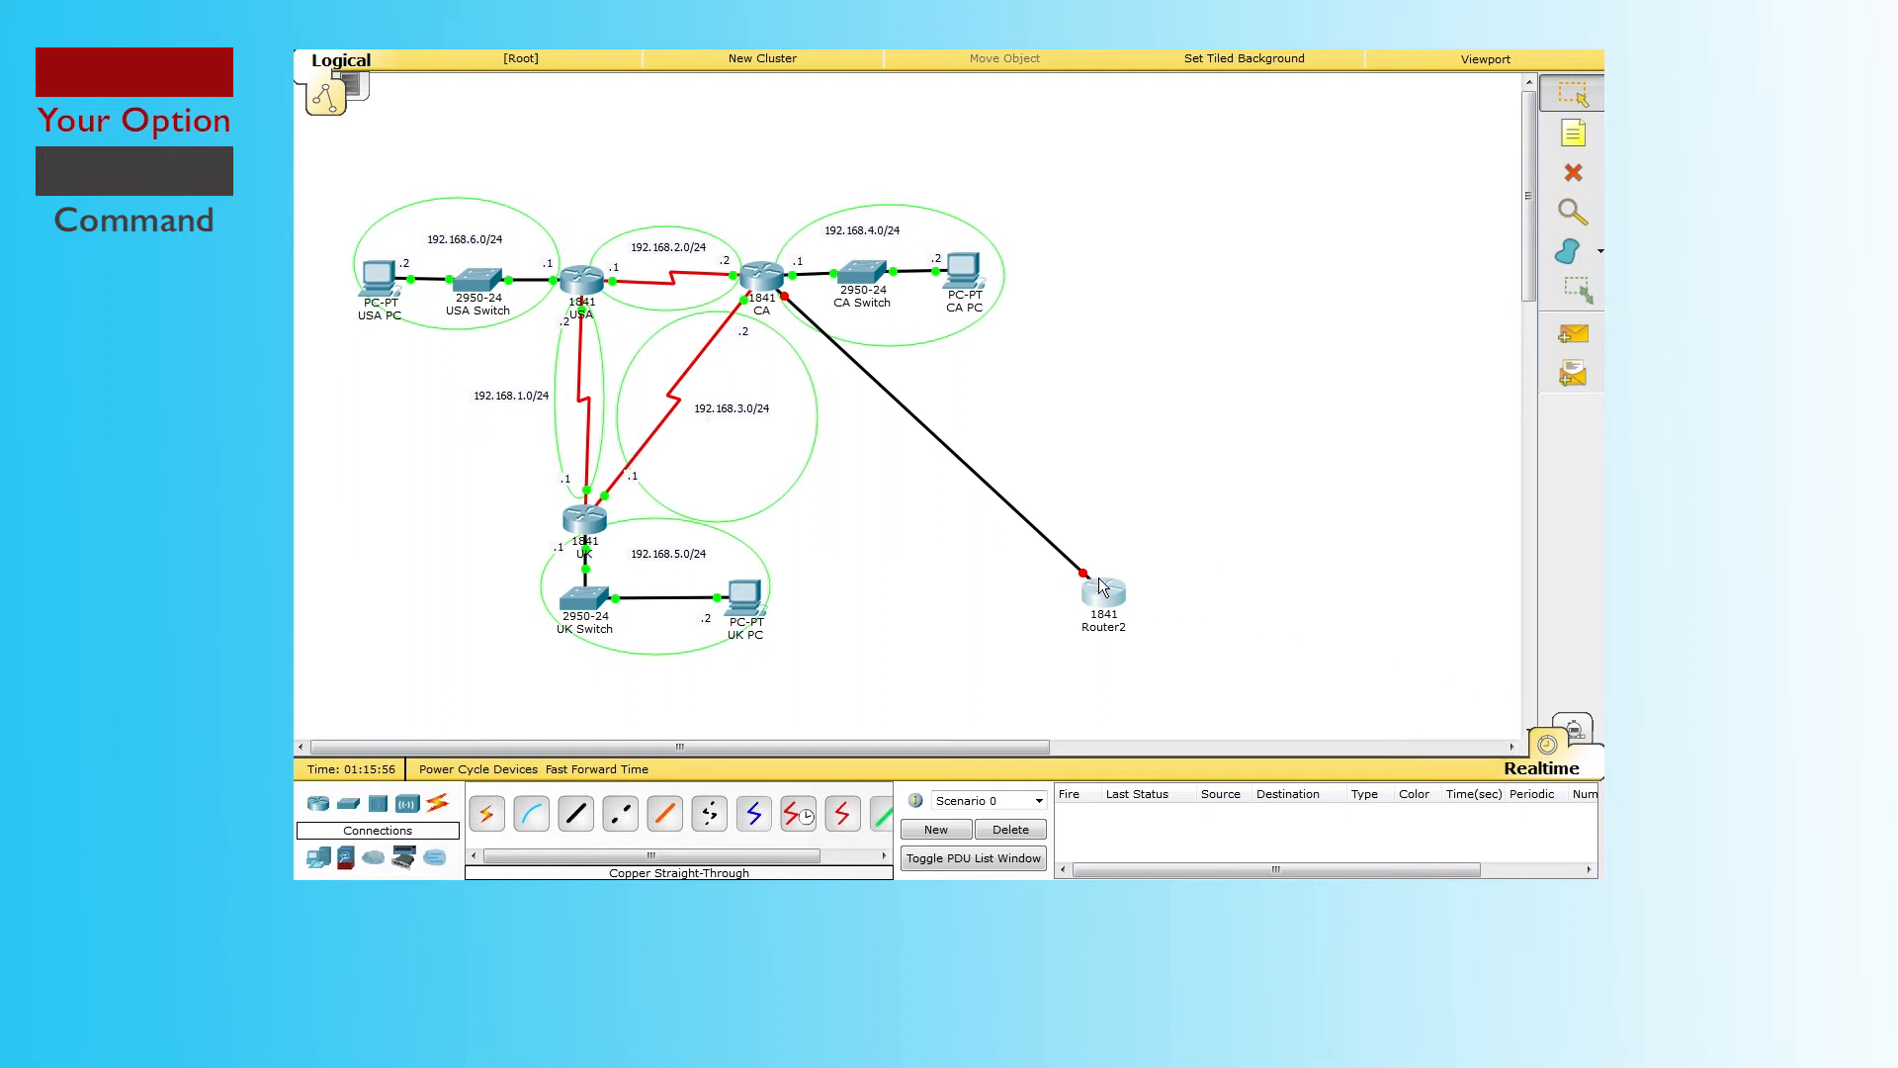
mouse_move(1101, 585)
left_click(1572, 178)
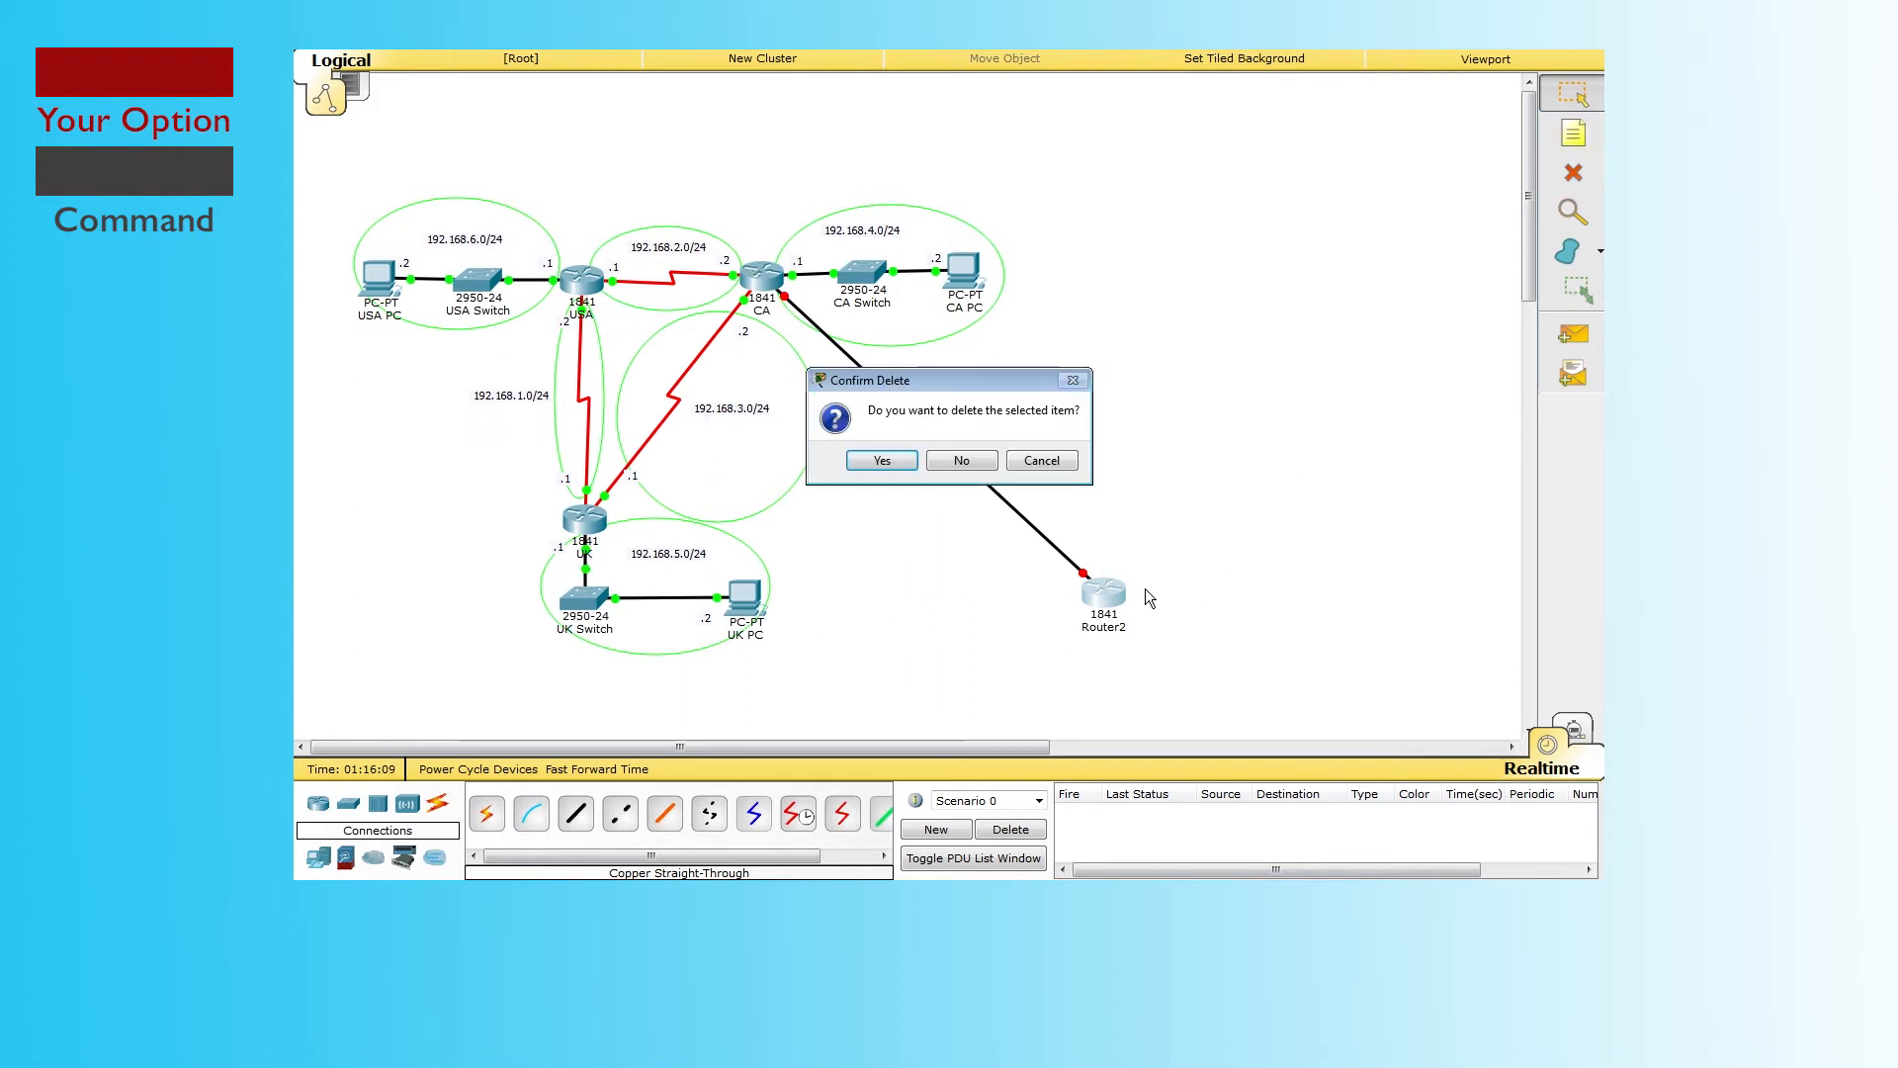
left_click(883, 460)
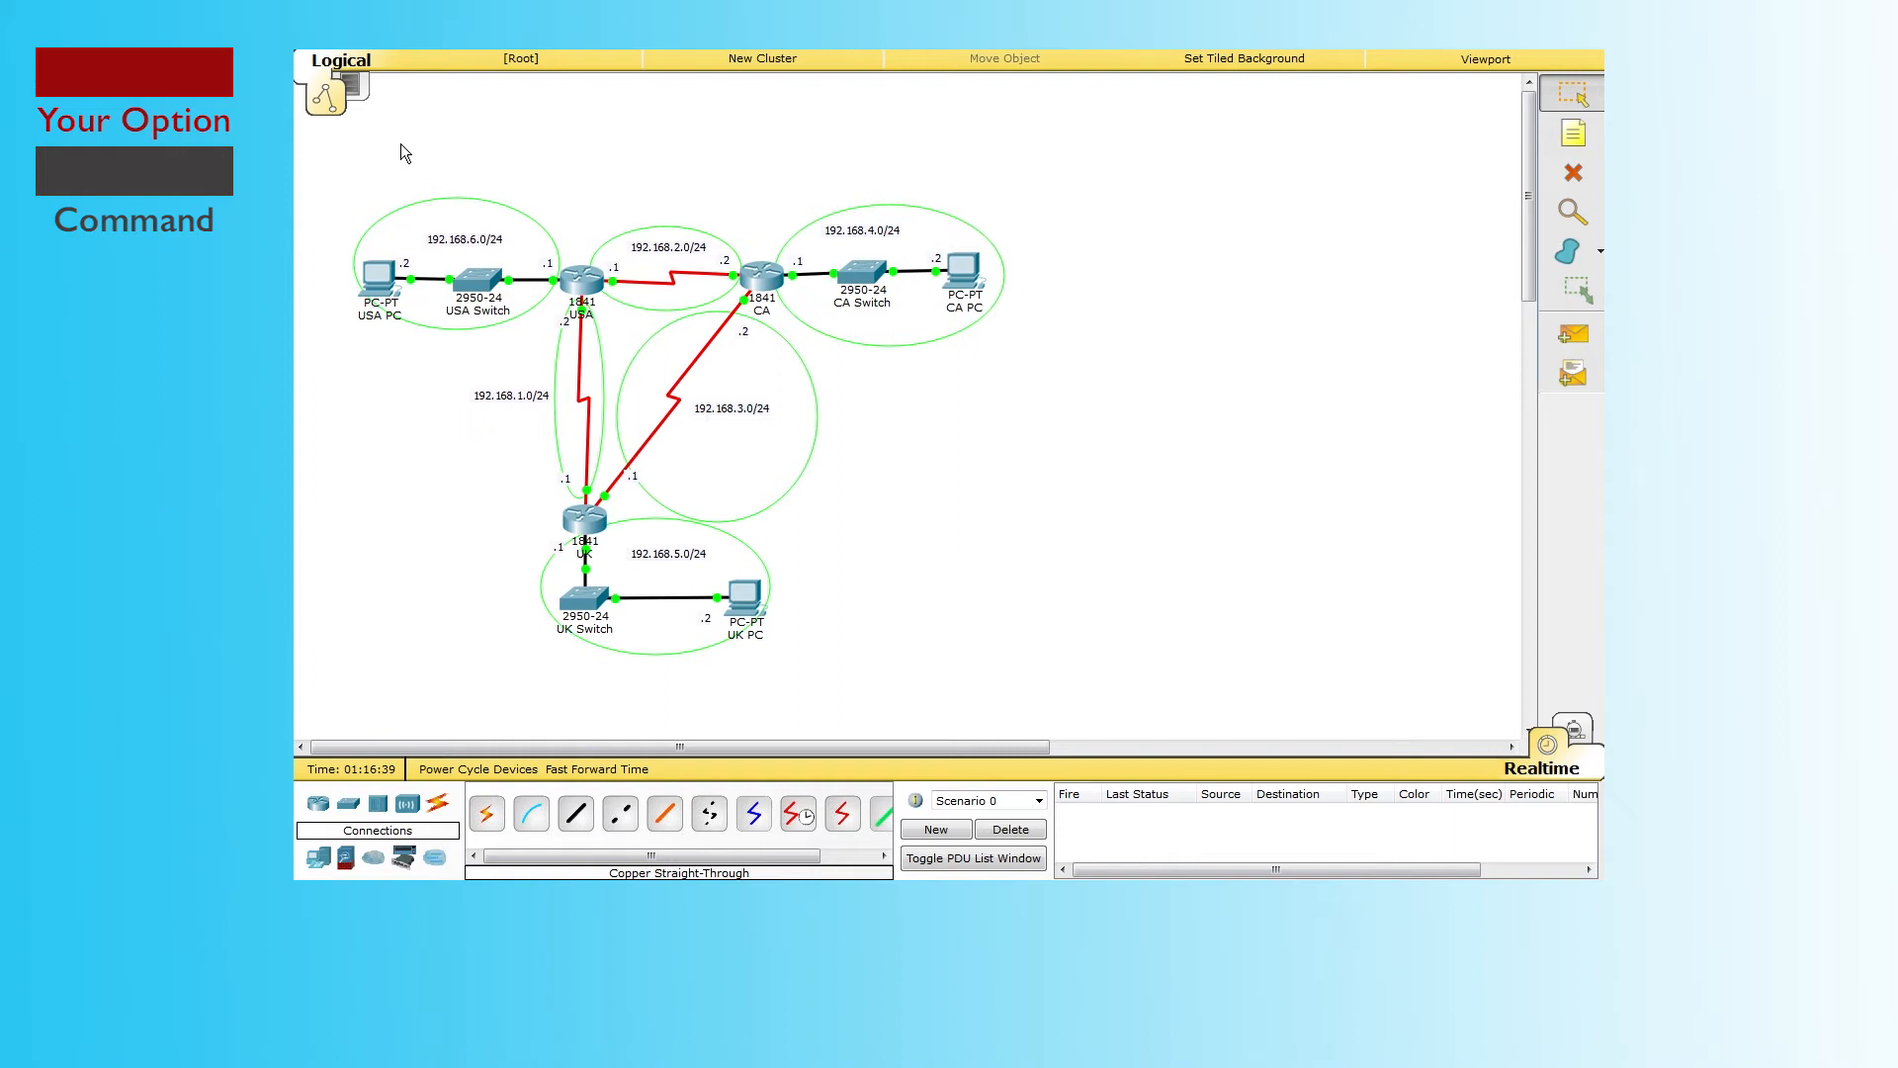
Step: In the USA router's CLI, run enable and config t, then start router ospf 1
left_click(596, 271)
left_click(809, 219)
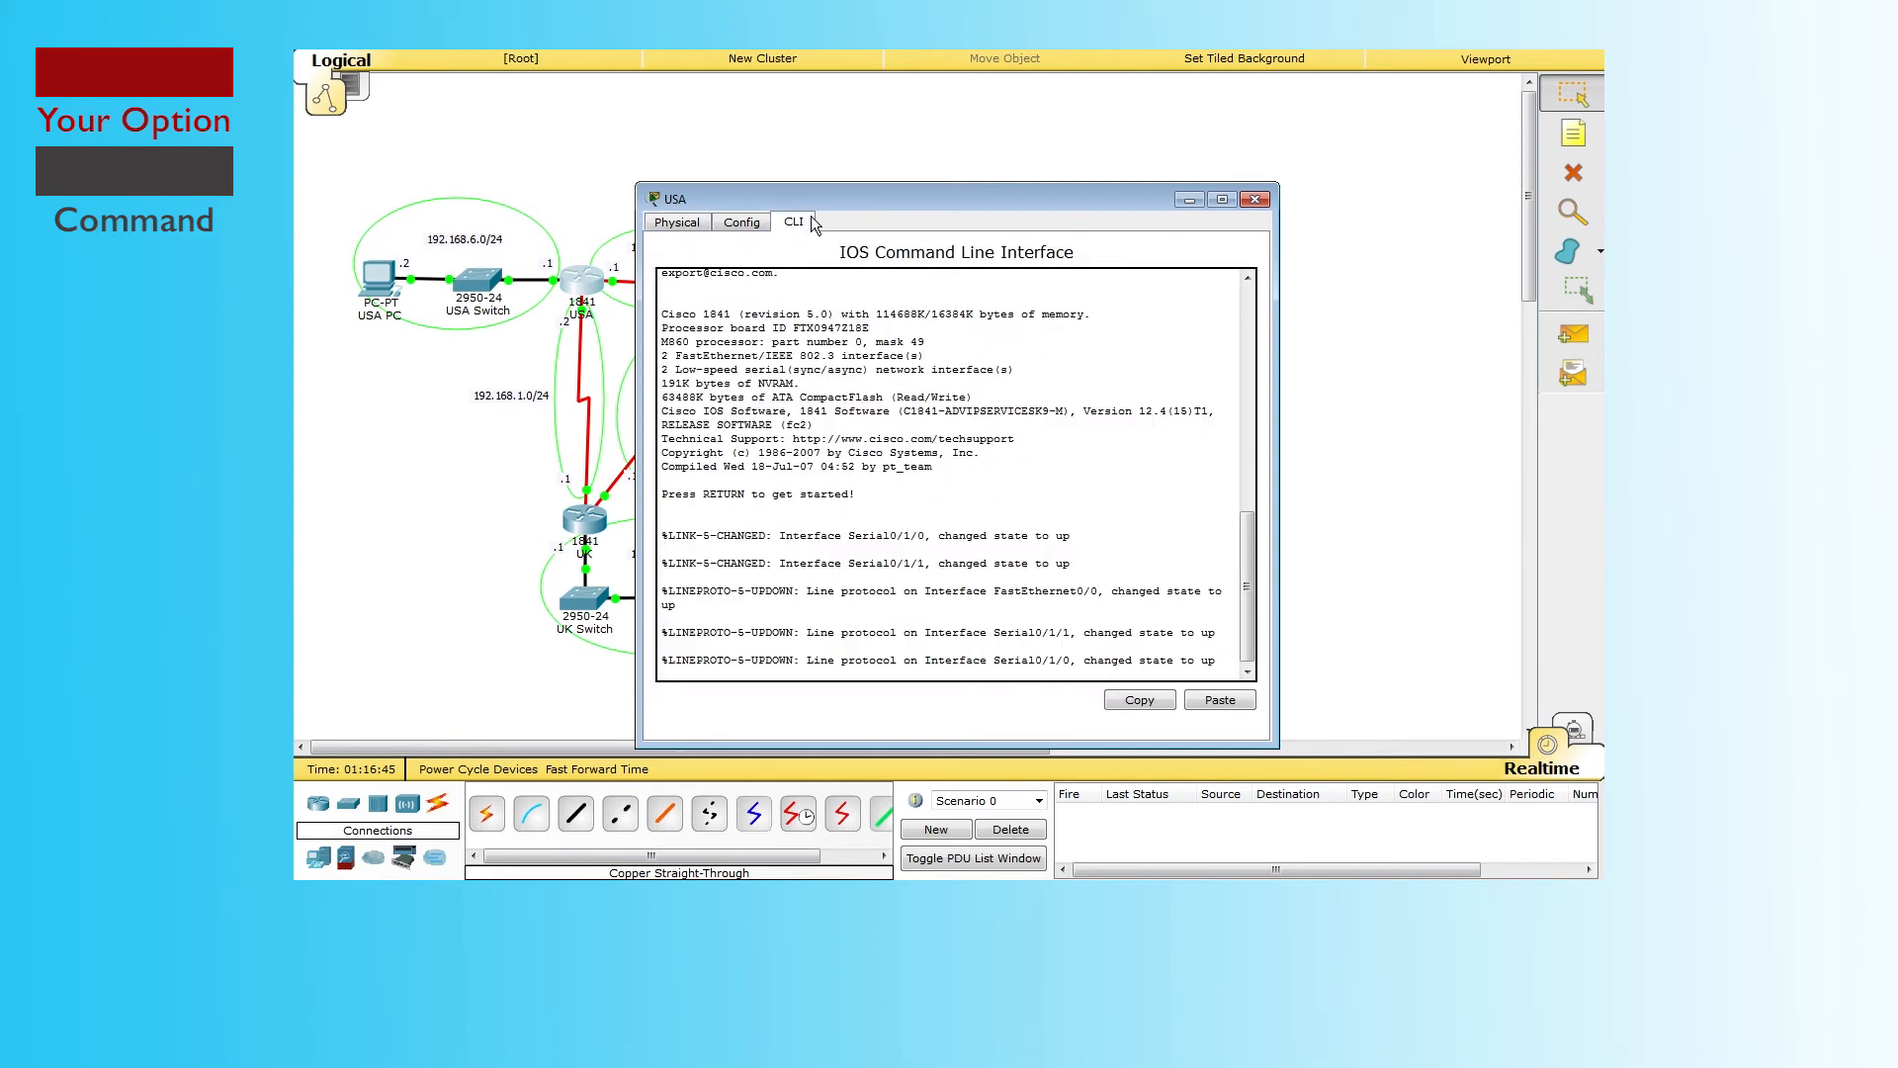
key("Return")
key("Return")
type("enable")
key("Return")
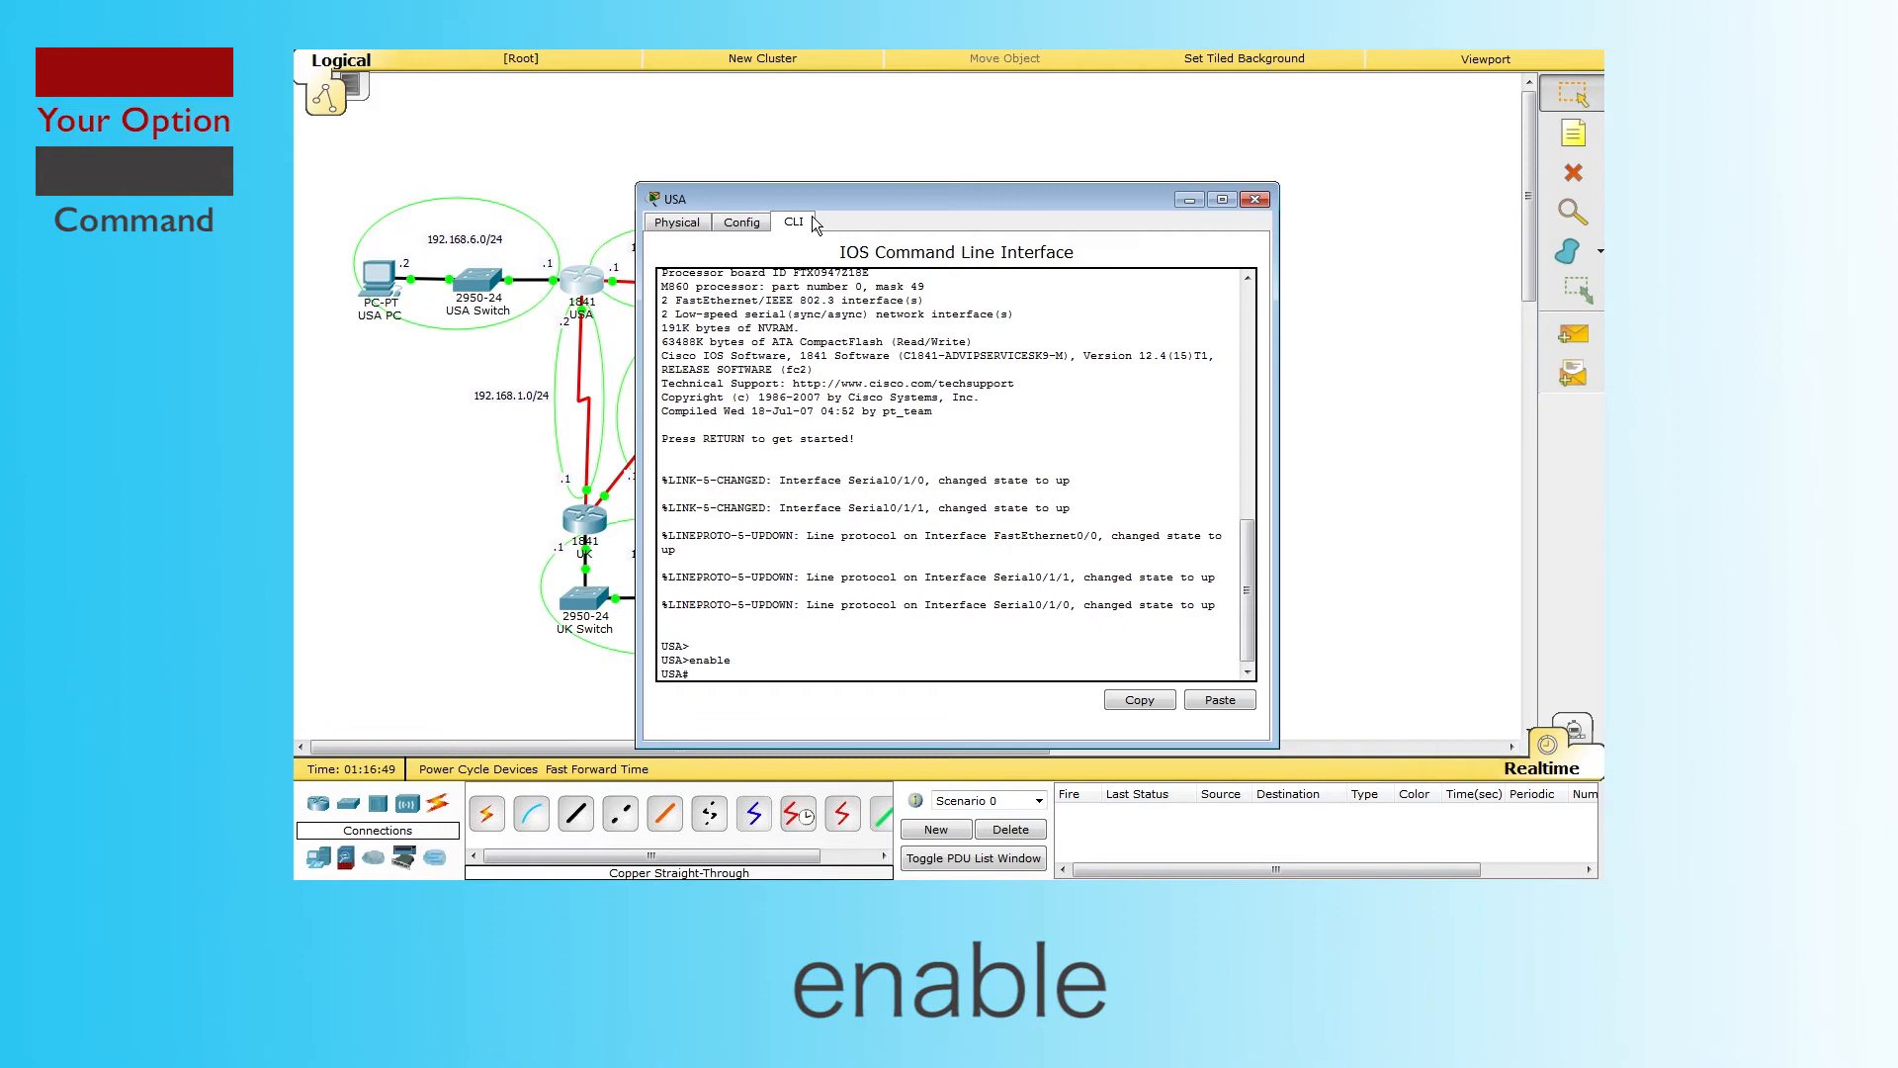
type("config")
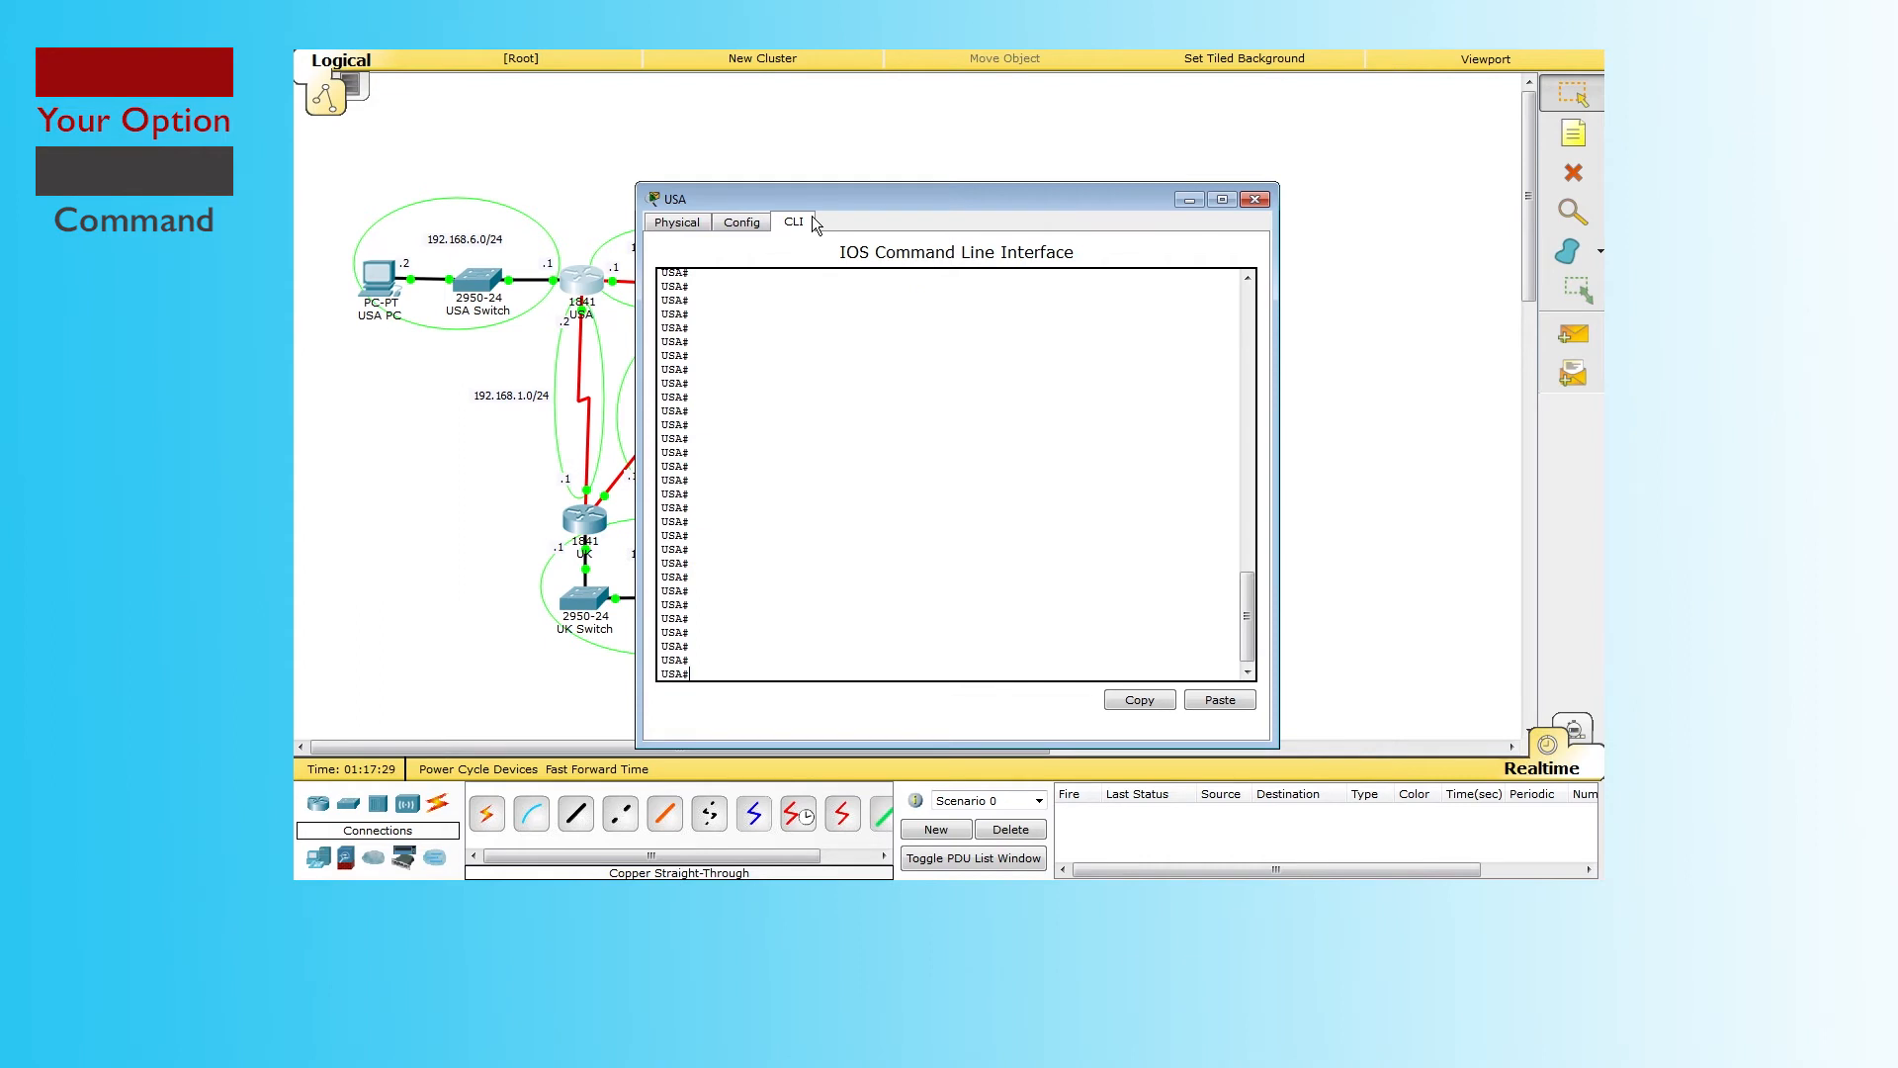
type("conf")
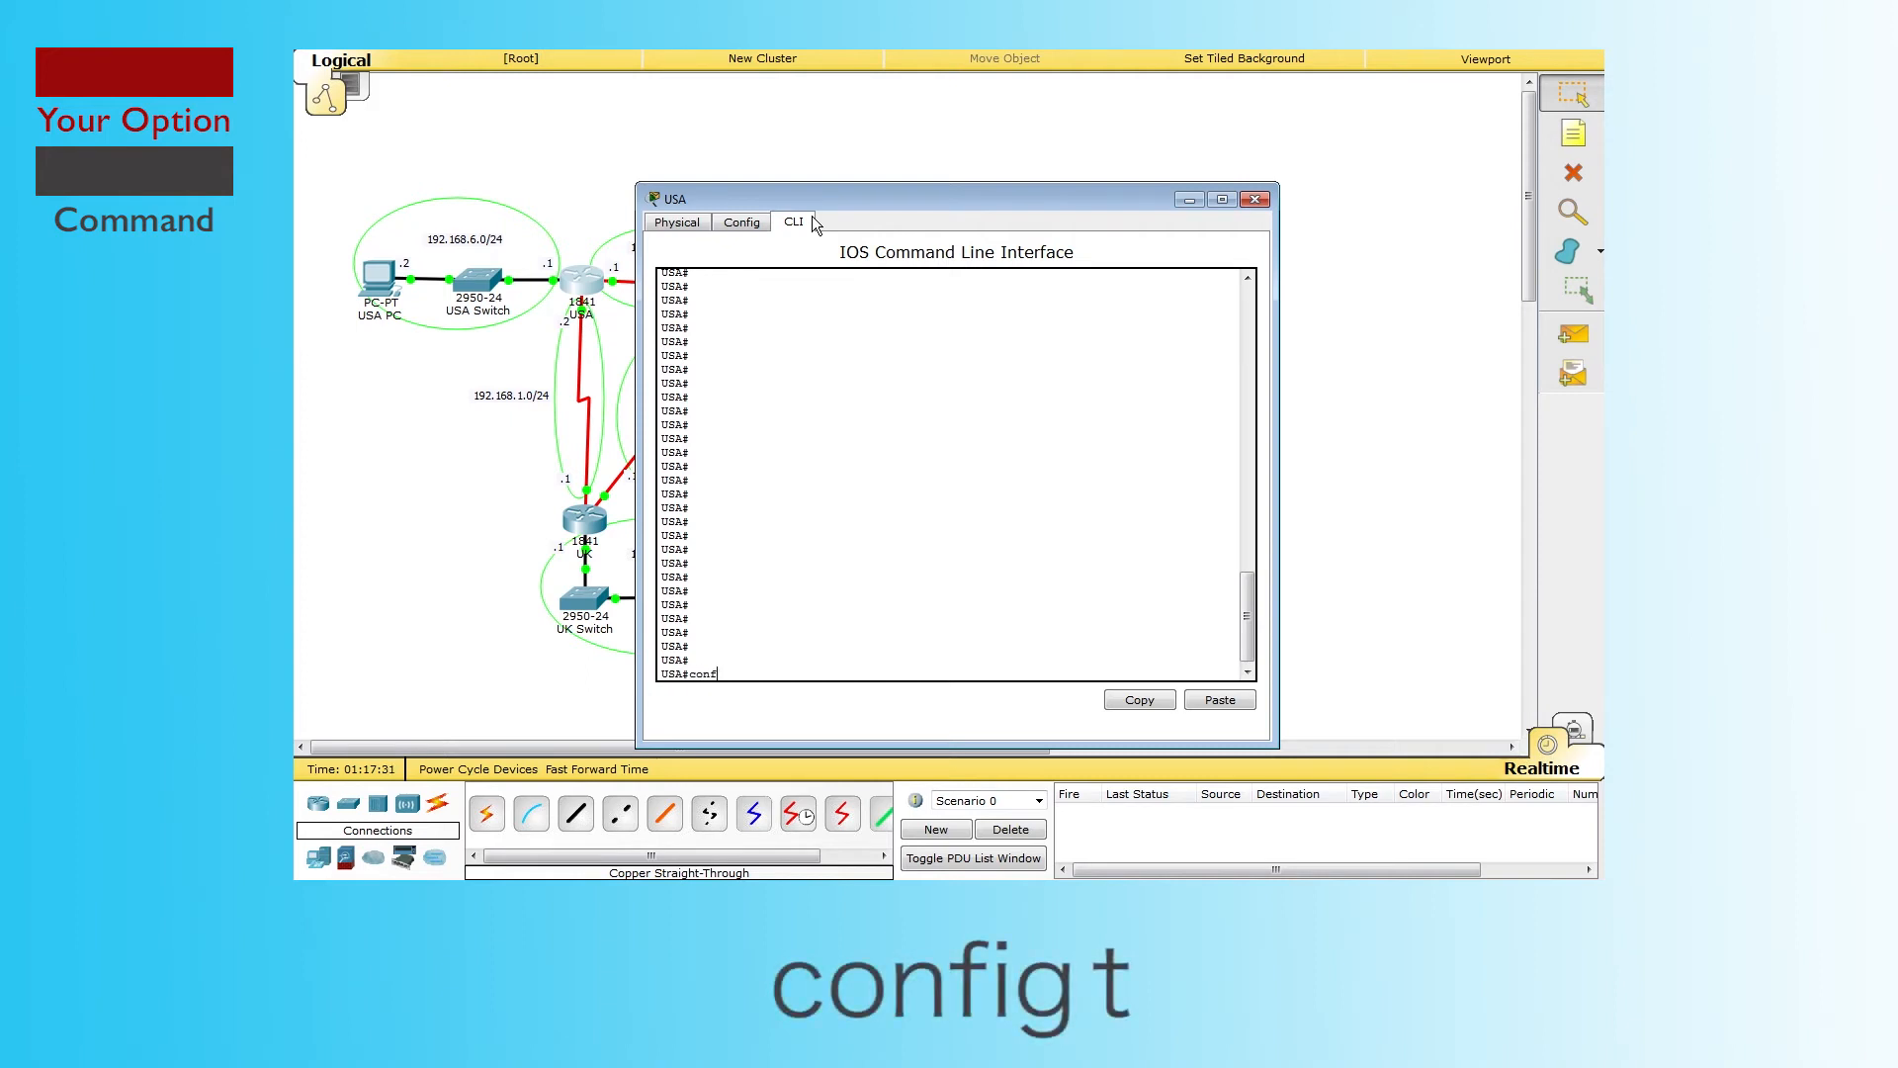
type("ig t")
key("Return")
key("Return")
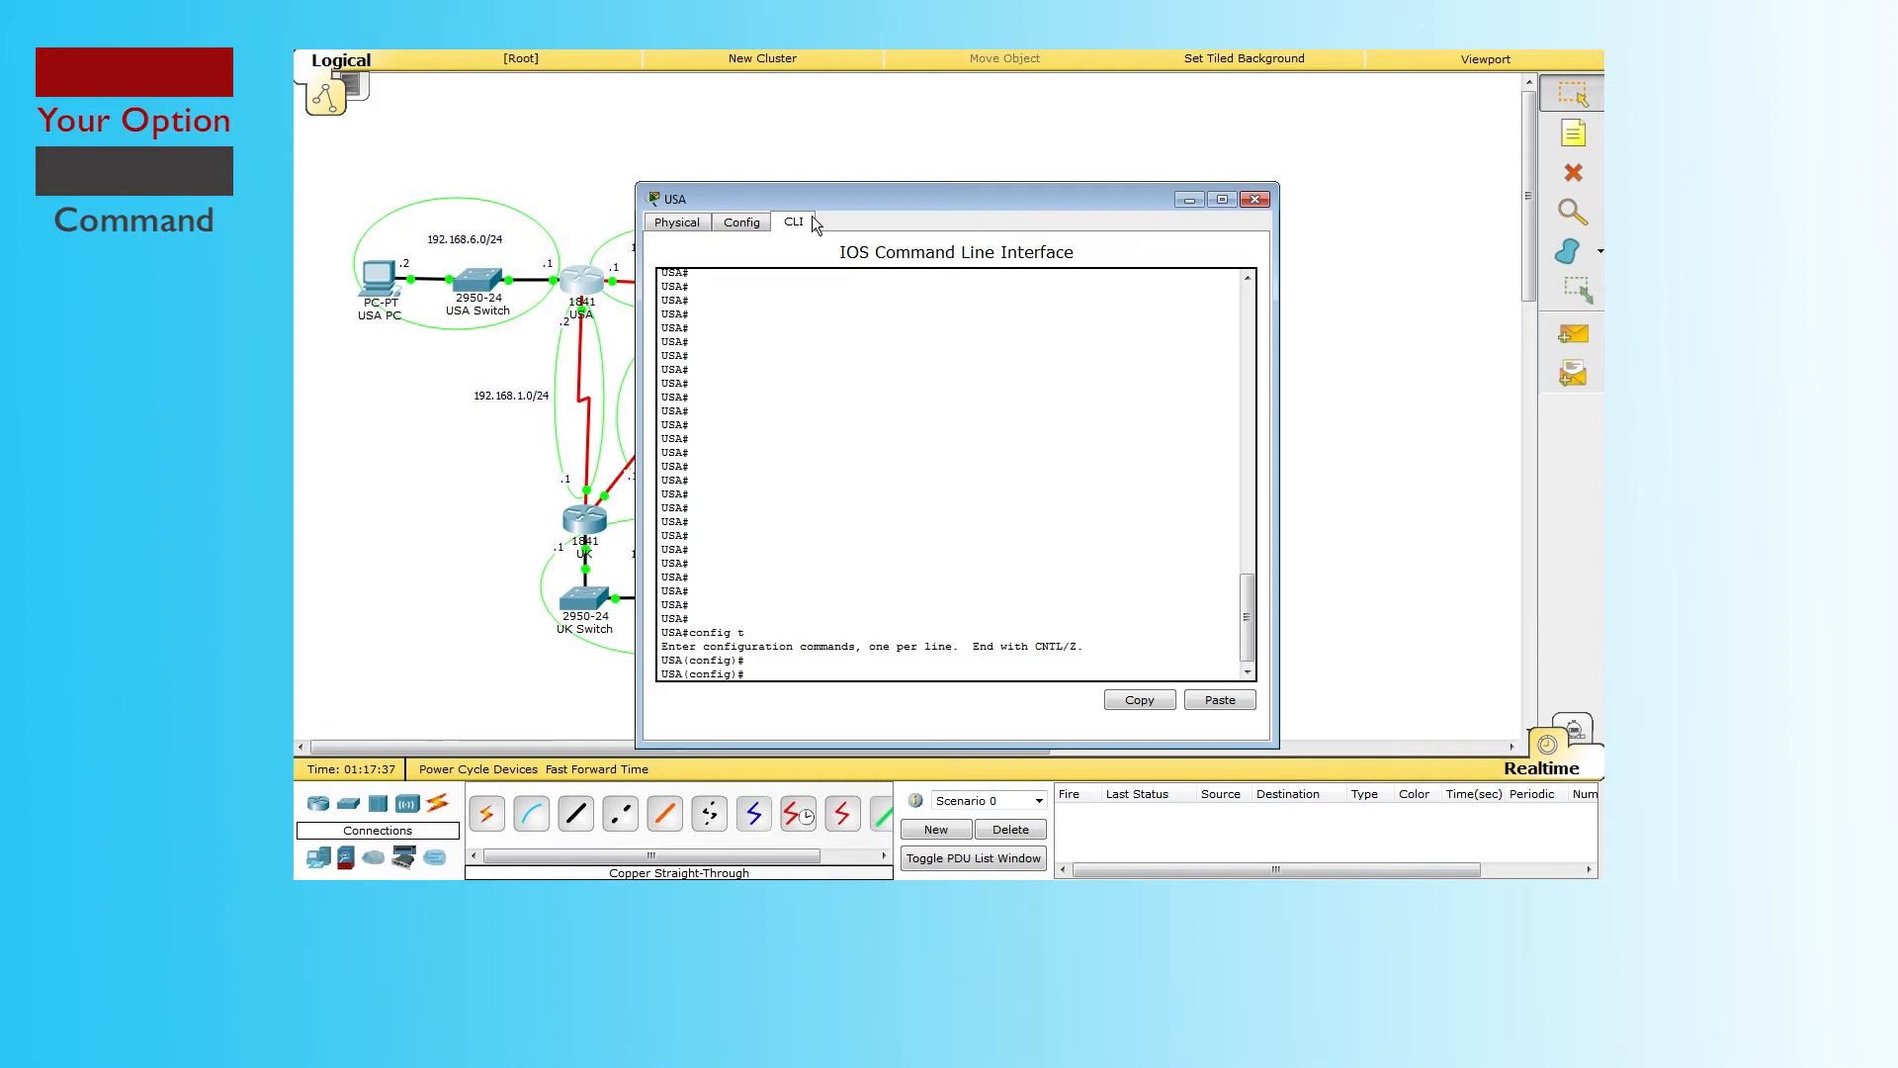
type("router")
type(" ospf")
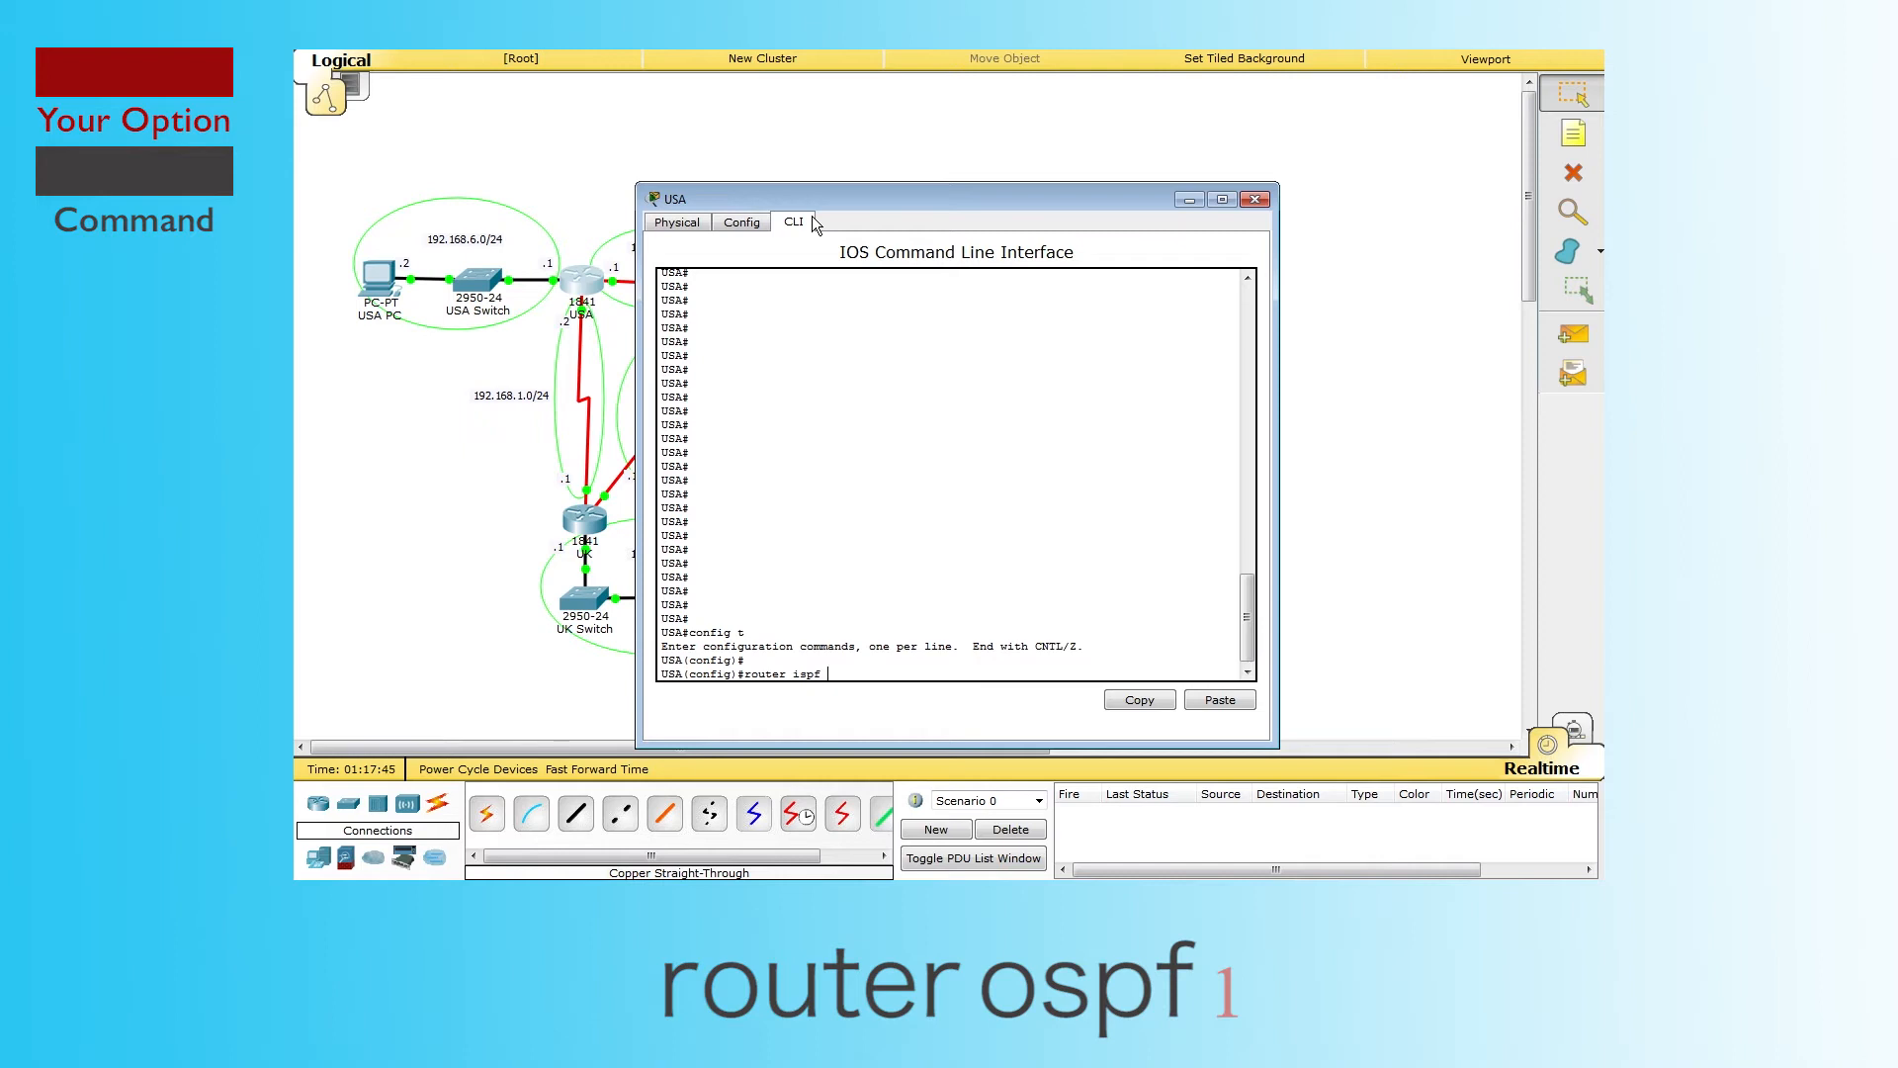
key("BackSpace")
key("BackSpace")
key("BackSpace")
type("osp")
key("Return")
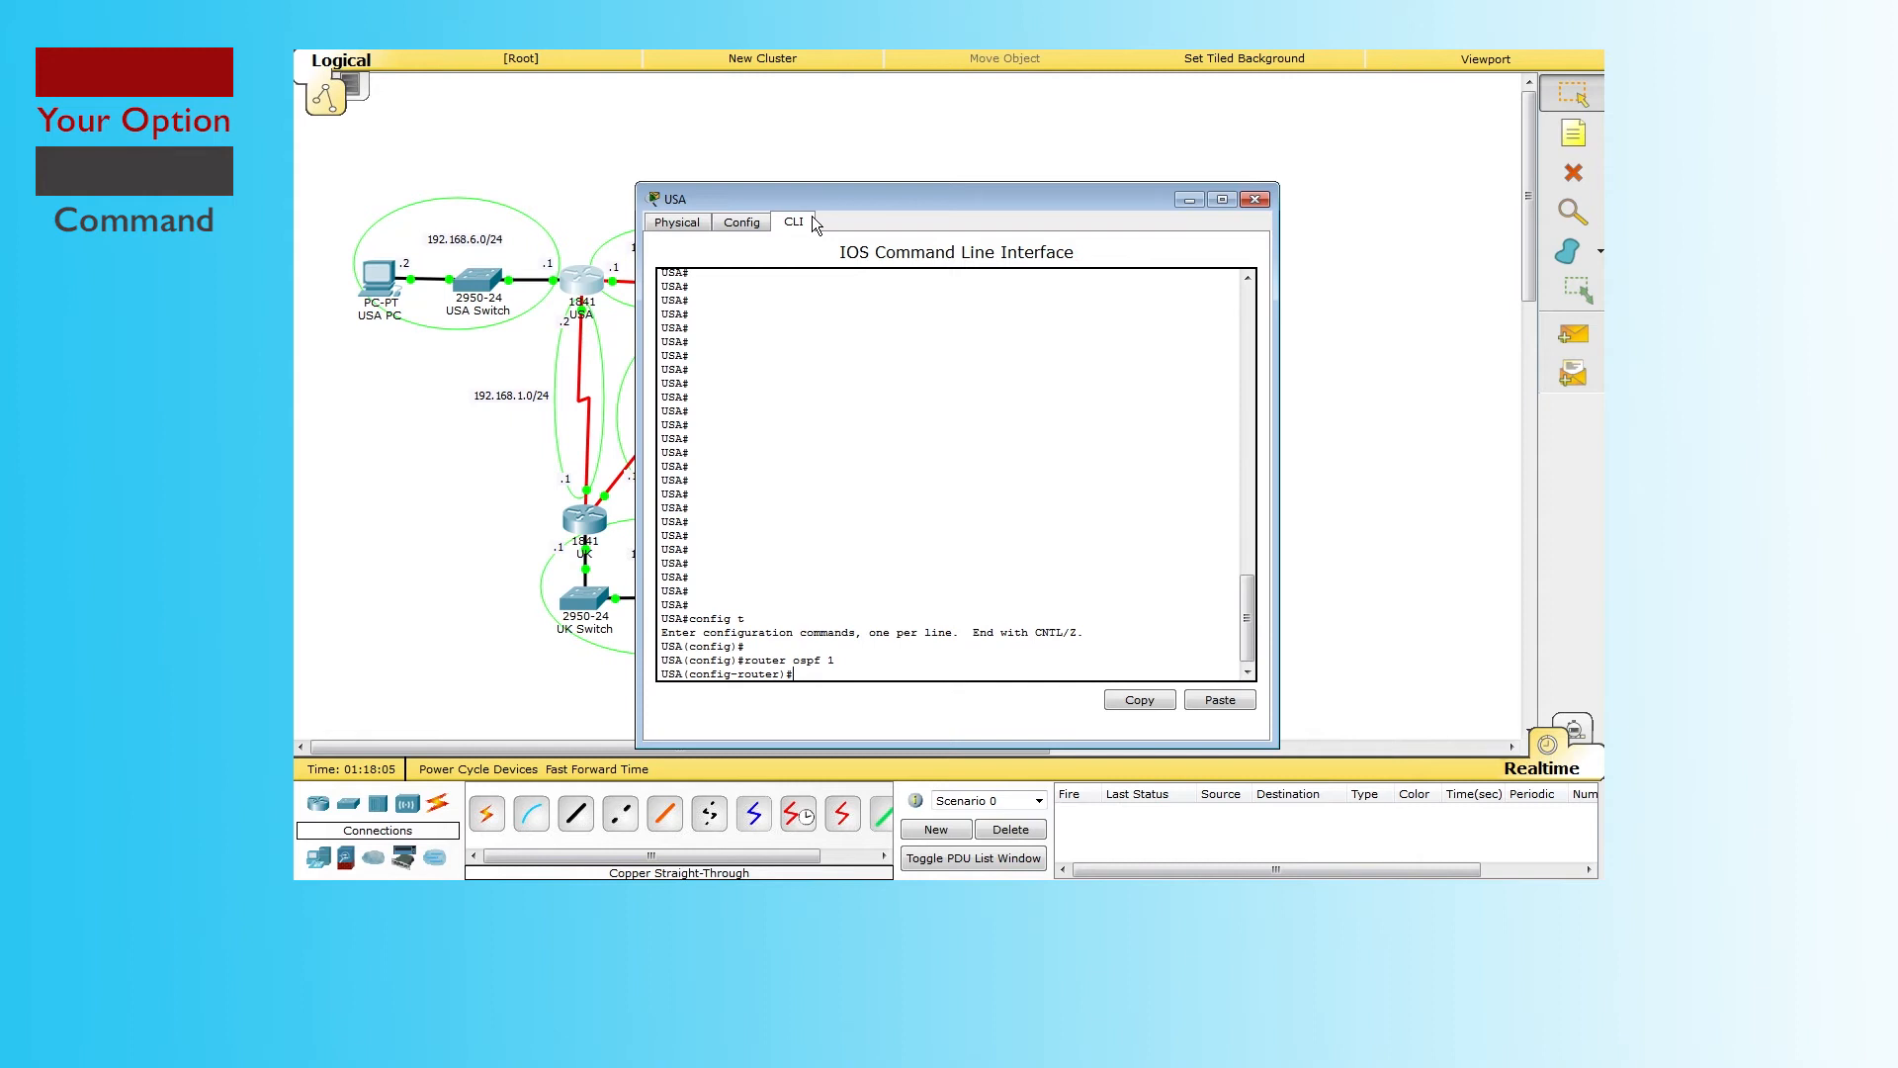
Step: Add network 192.168.1.0 with wildcard 0.0.0.255 to OSPF area 0, correcting typos first
type("netow")
key("BackSpace")
key("BackSpace")
type("w")
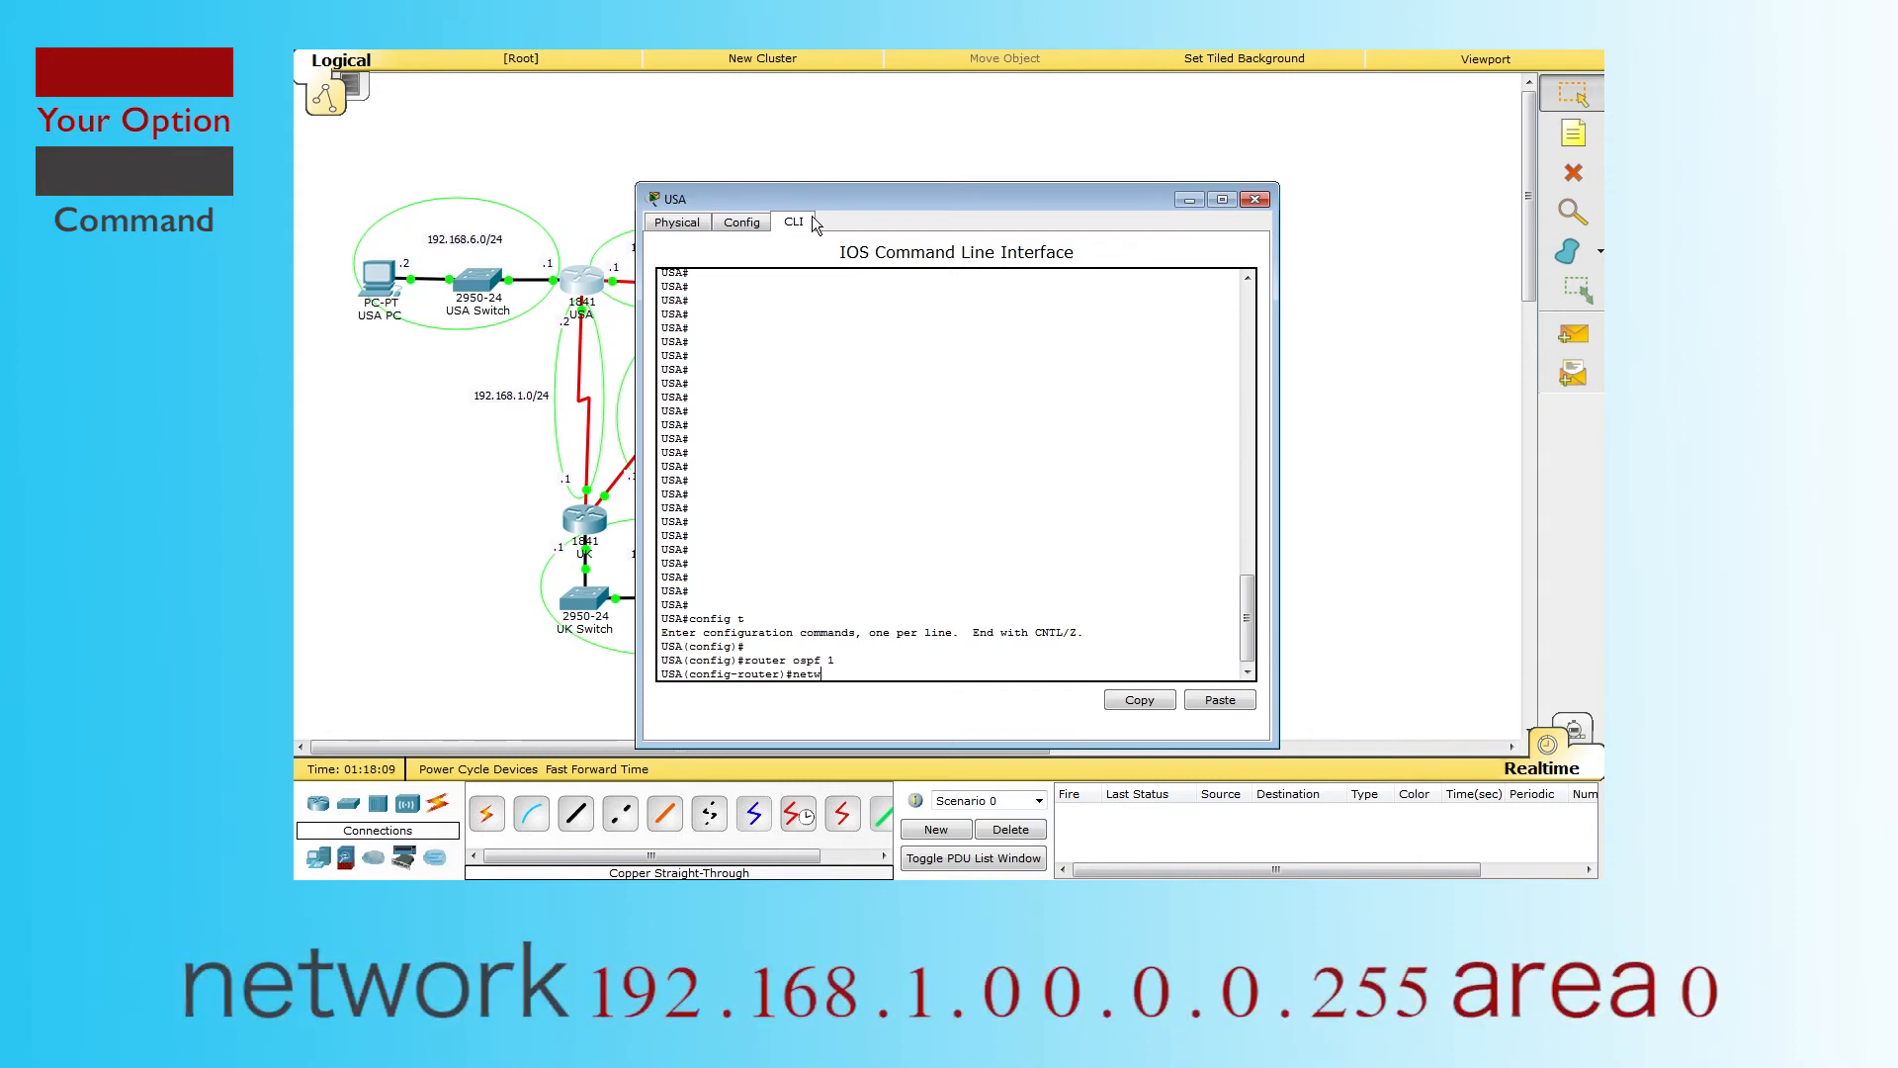
type("ork 9")
type("9")
type("2.168")
type(".")
type("3")
key("BackSpace")
type("255 area 00")
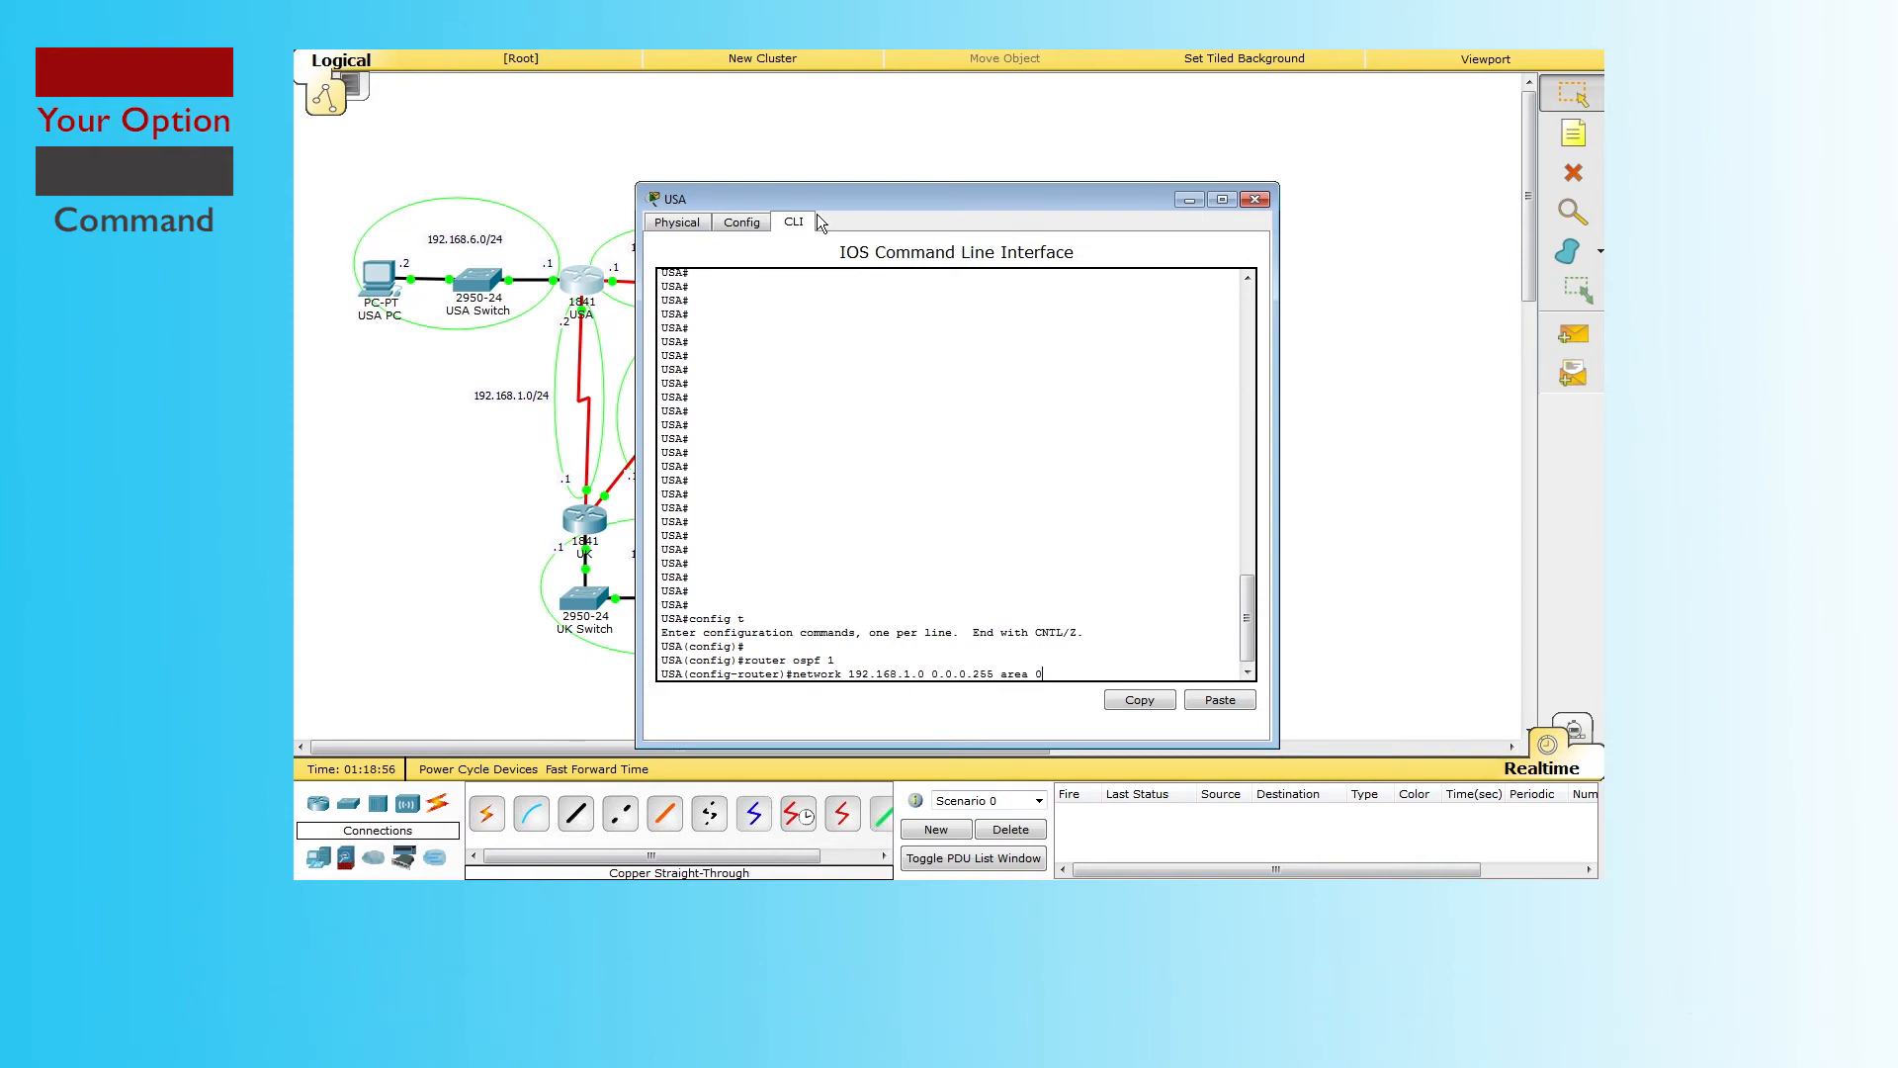
left_click_drag(931, 669, 1077, 670)
left_click(1077, 669)
key("Return")
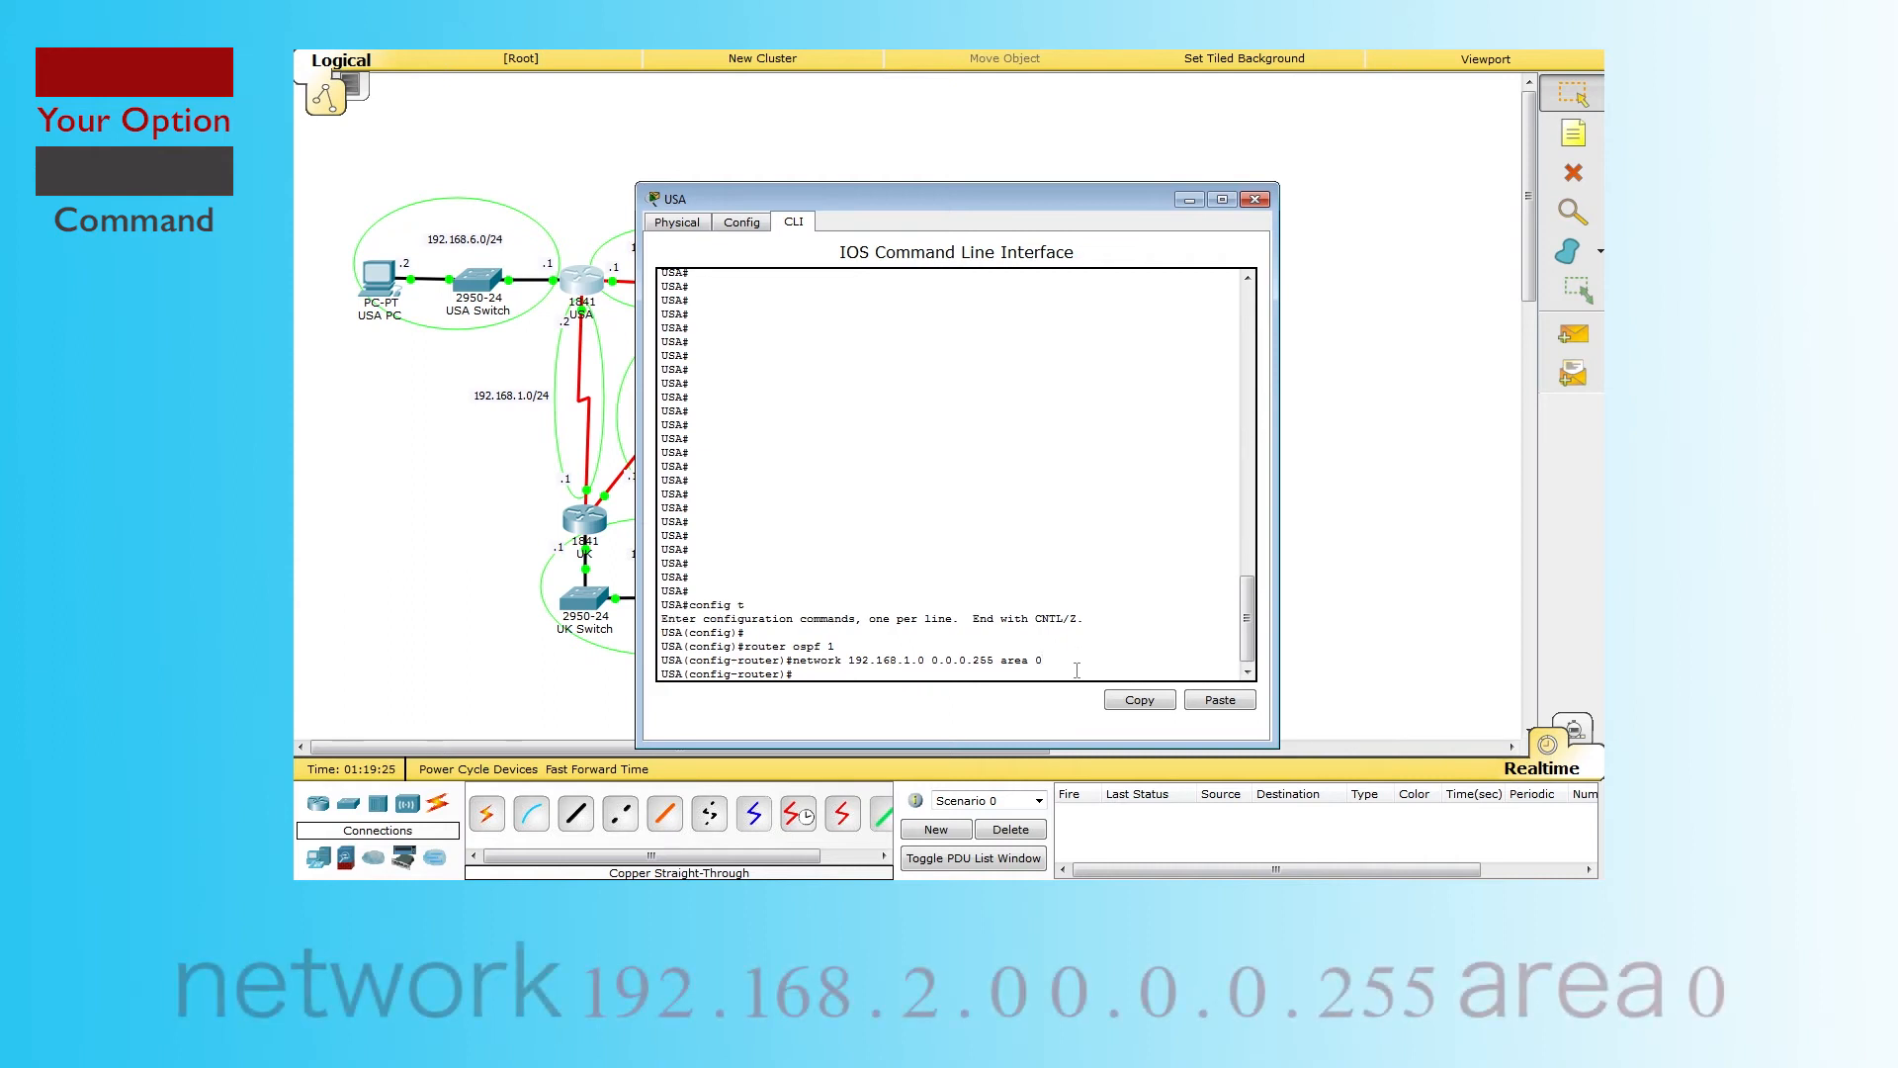
Step: Recall that network command and edit its third octet for the next network
key("Up")
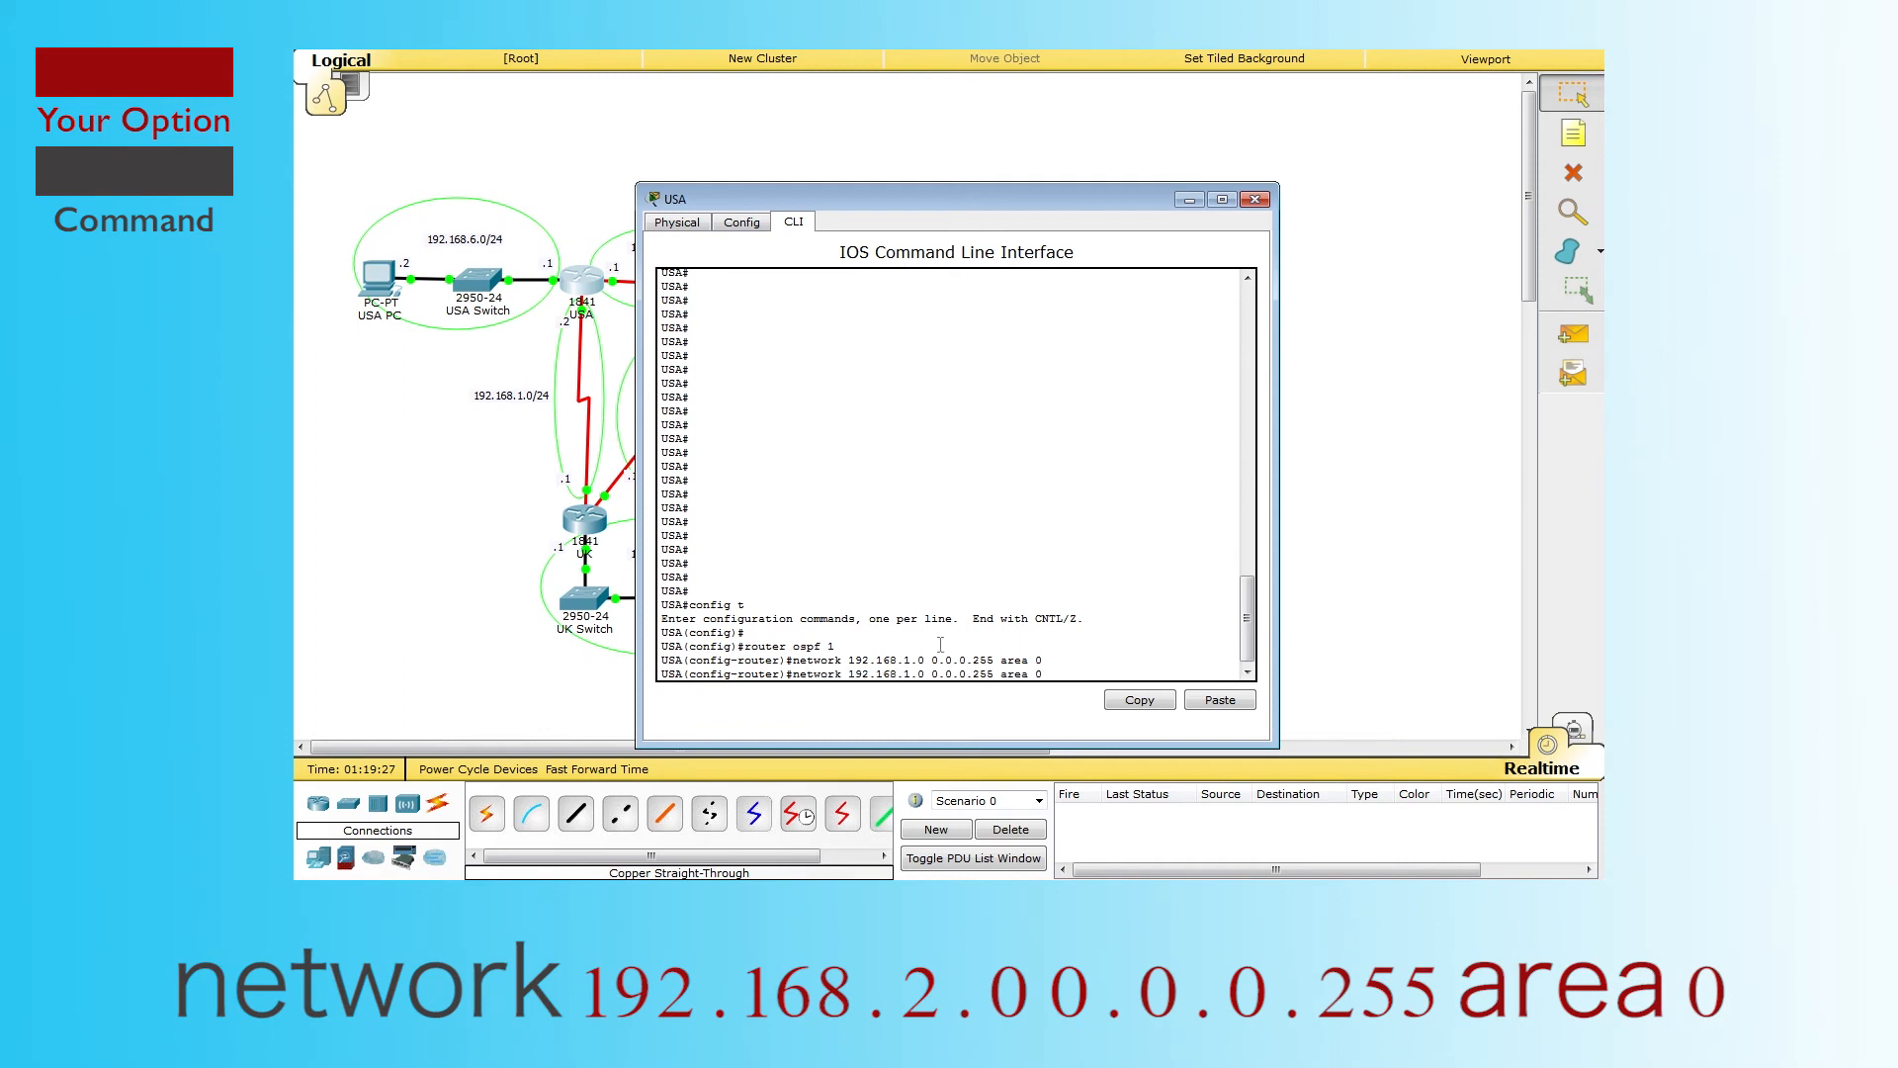
left_click(905, 674)
type("0")
Step: On CA, advertise networks 192.168.2.0 through 192.168.6.0 in area 0 and exit configuration mode
key("Return")
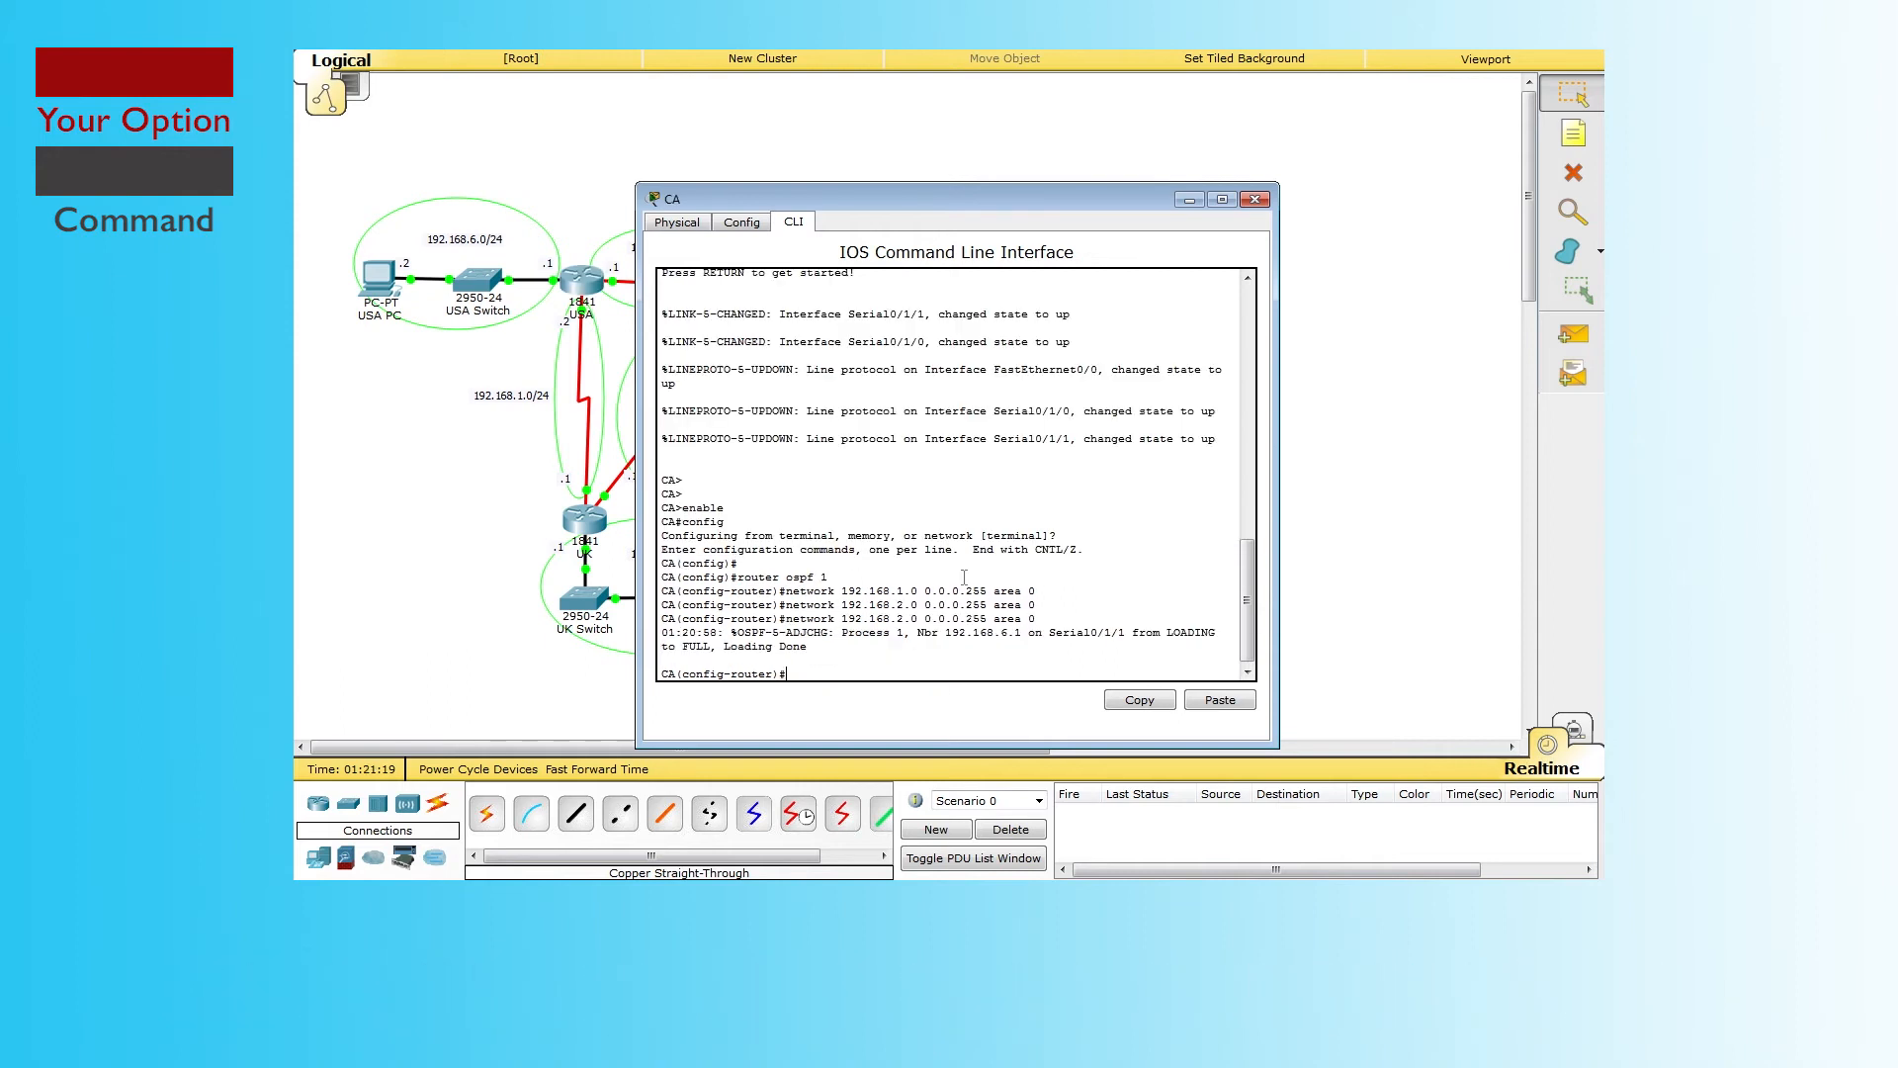
key("Up")
key("BackSpace")
type("3")
key("Return")
key("Up")
key("Delete")
type("4")
key("Return")
key("Up")
key("Delete")
type("5")
key("Return")
key("Up")
key("Return")
key("ctrl+z")
left_click(1255, 198)
Step: On the UK router, start OSPF process 1 and add network 192.168.1.0 0.0.0.255 area 0
left_click(584, 519)
type("enable")
key("Return")
key("Return")
type("config")
key("Return")
key("Return")
key("Return")
type("router ospf 1")
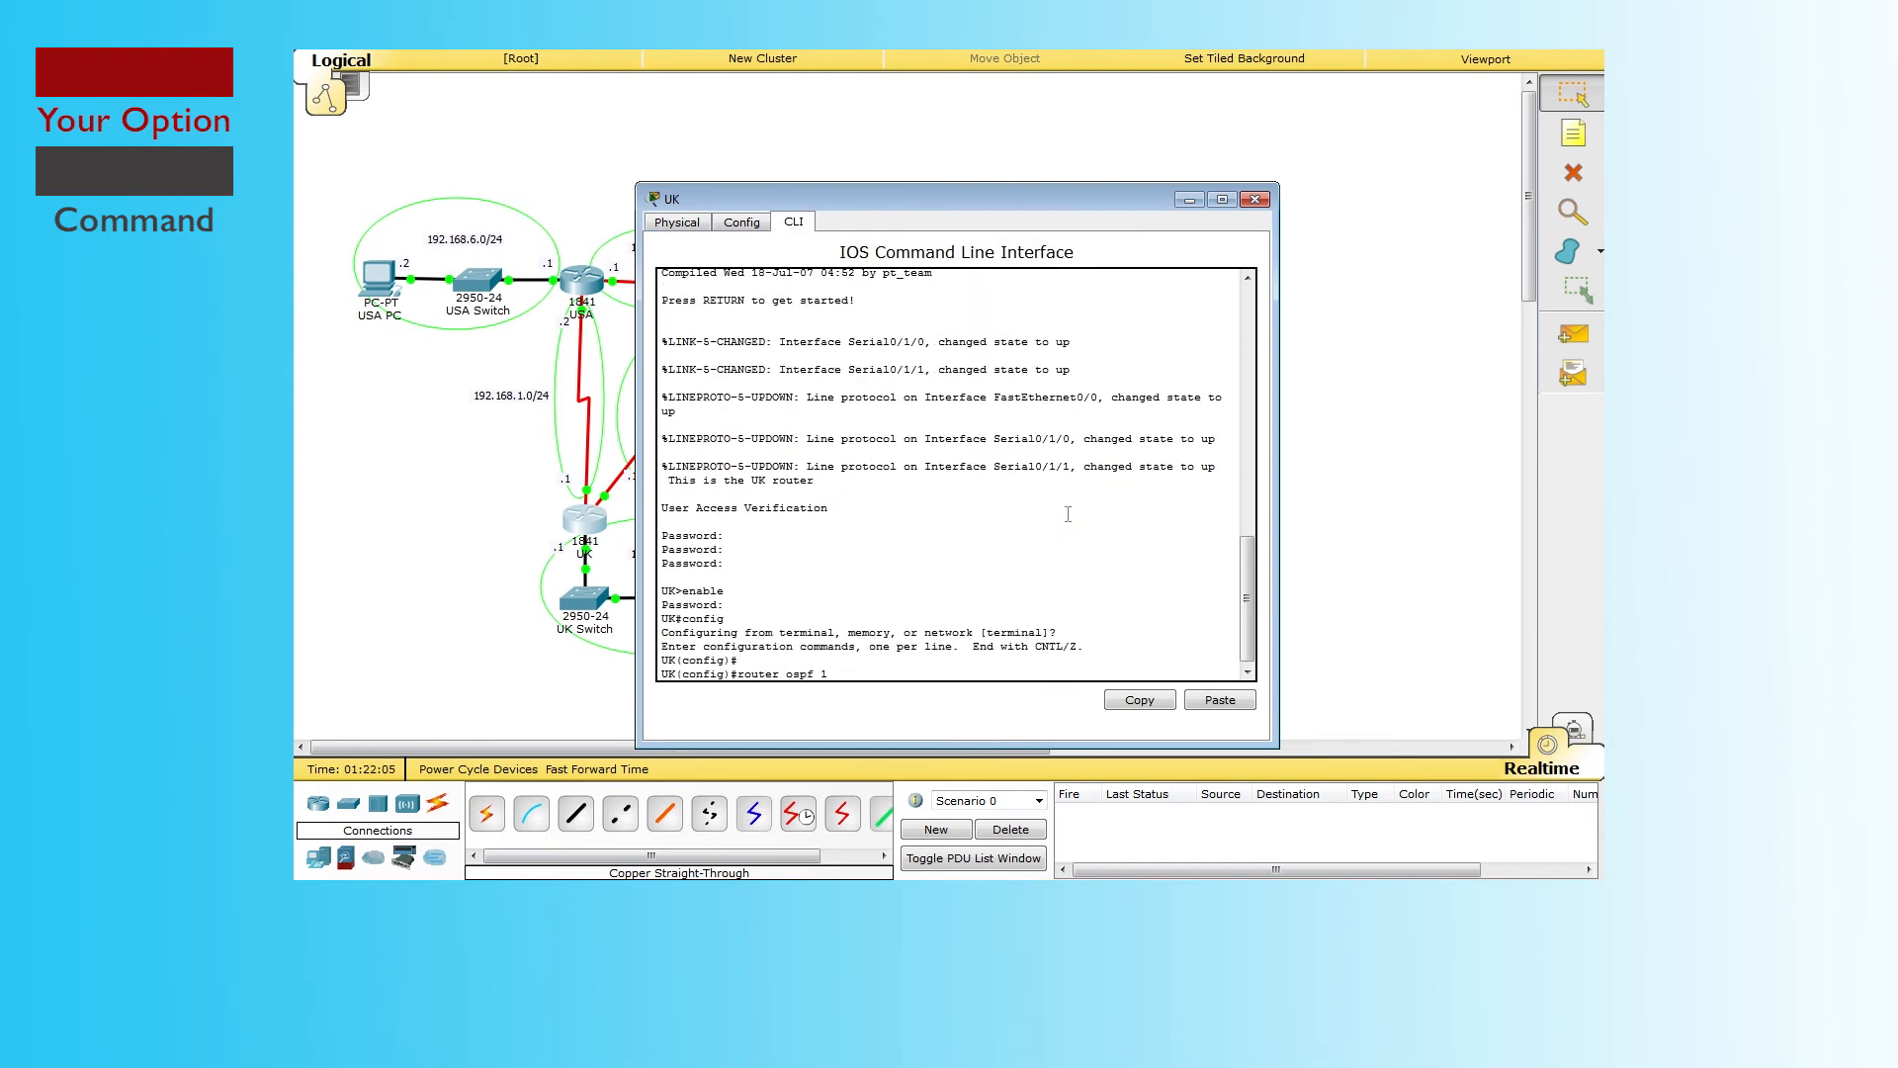
key("Return")
type("network 192.168.1.0 0.0.0.255 area 0")
Step: Add networks 192.168.2.0 through 192.168.6.0 to area 0 on UK, then type end
key("Return")
key("Up")
key("Left")
key("Left")
key("Left")
key("Left")
key("Left")
key("Left")
key("Left")
key("Left")
key("Left")
key("Left")
key("Left")
key("Left")
key("Left")
key("Left")
key("Left")
key("Left")
key("Left")
key("Left")
key("BackSpace")
type("2")
key("Return")
key("Up")
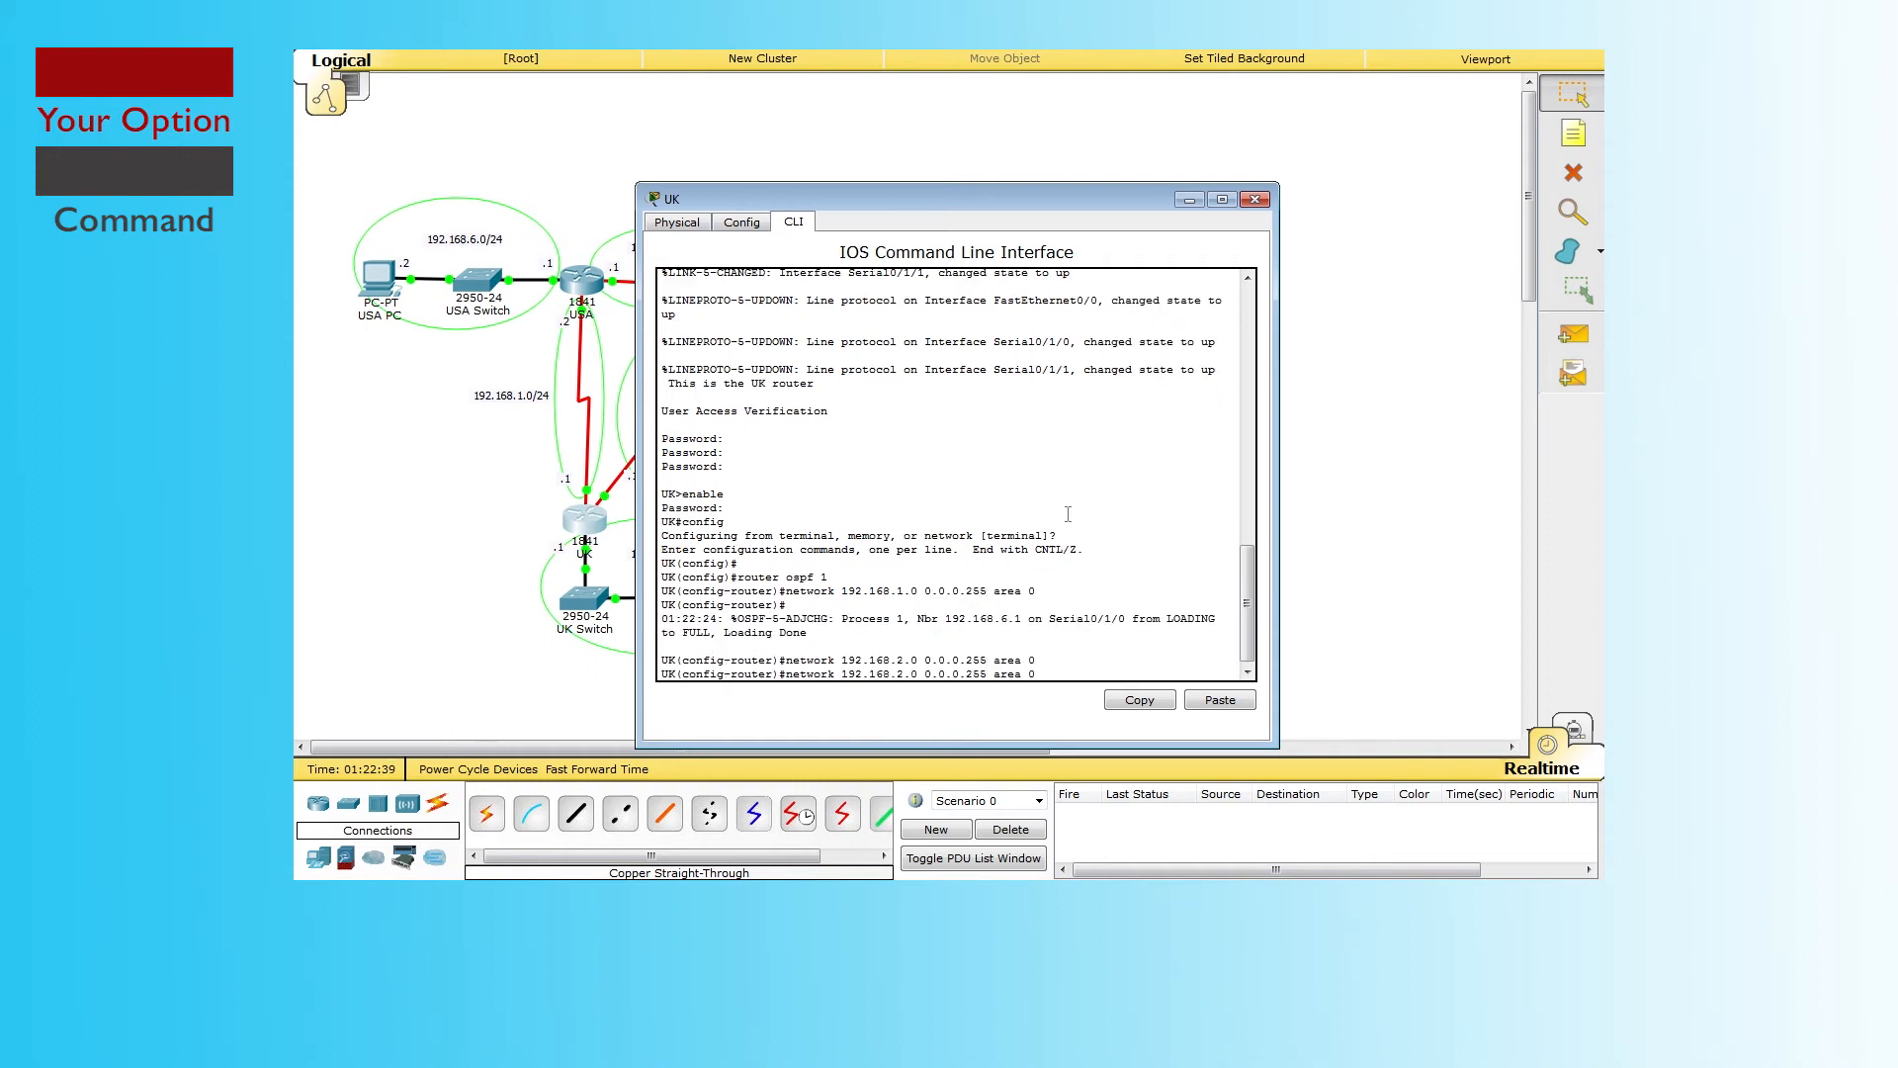
key("Left")
key("Left")
key("Left")
key("Left")
key("Left")
key("Left")
key("Left")
key("Left")
key("Left")
key("Left")
key("Left")
key("Left")
key("Left")
key("Left")
key("Left")
key("Left")
key("Left")
key("Left")
key("Left")
key("BackSpace")
type("3")
key("Return")
key("Up")
key("Left")
key("Left")
key("Left")
key("Left")
key("Left")
key("Left")
key("Left")
key("Left")
key("Left")
key("Left")
key("Left")
key("Left")
key("Left")
key("Left")
key("Left")
key("Left")
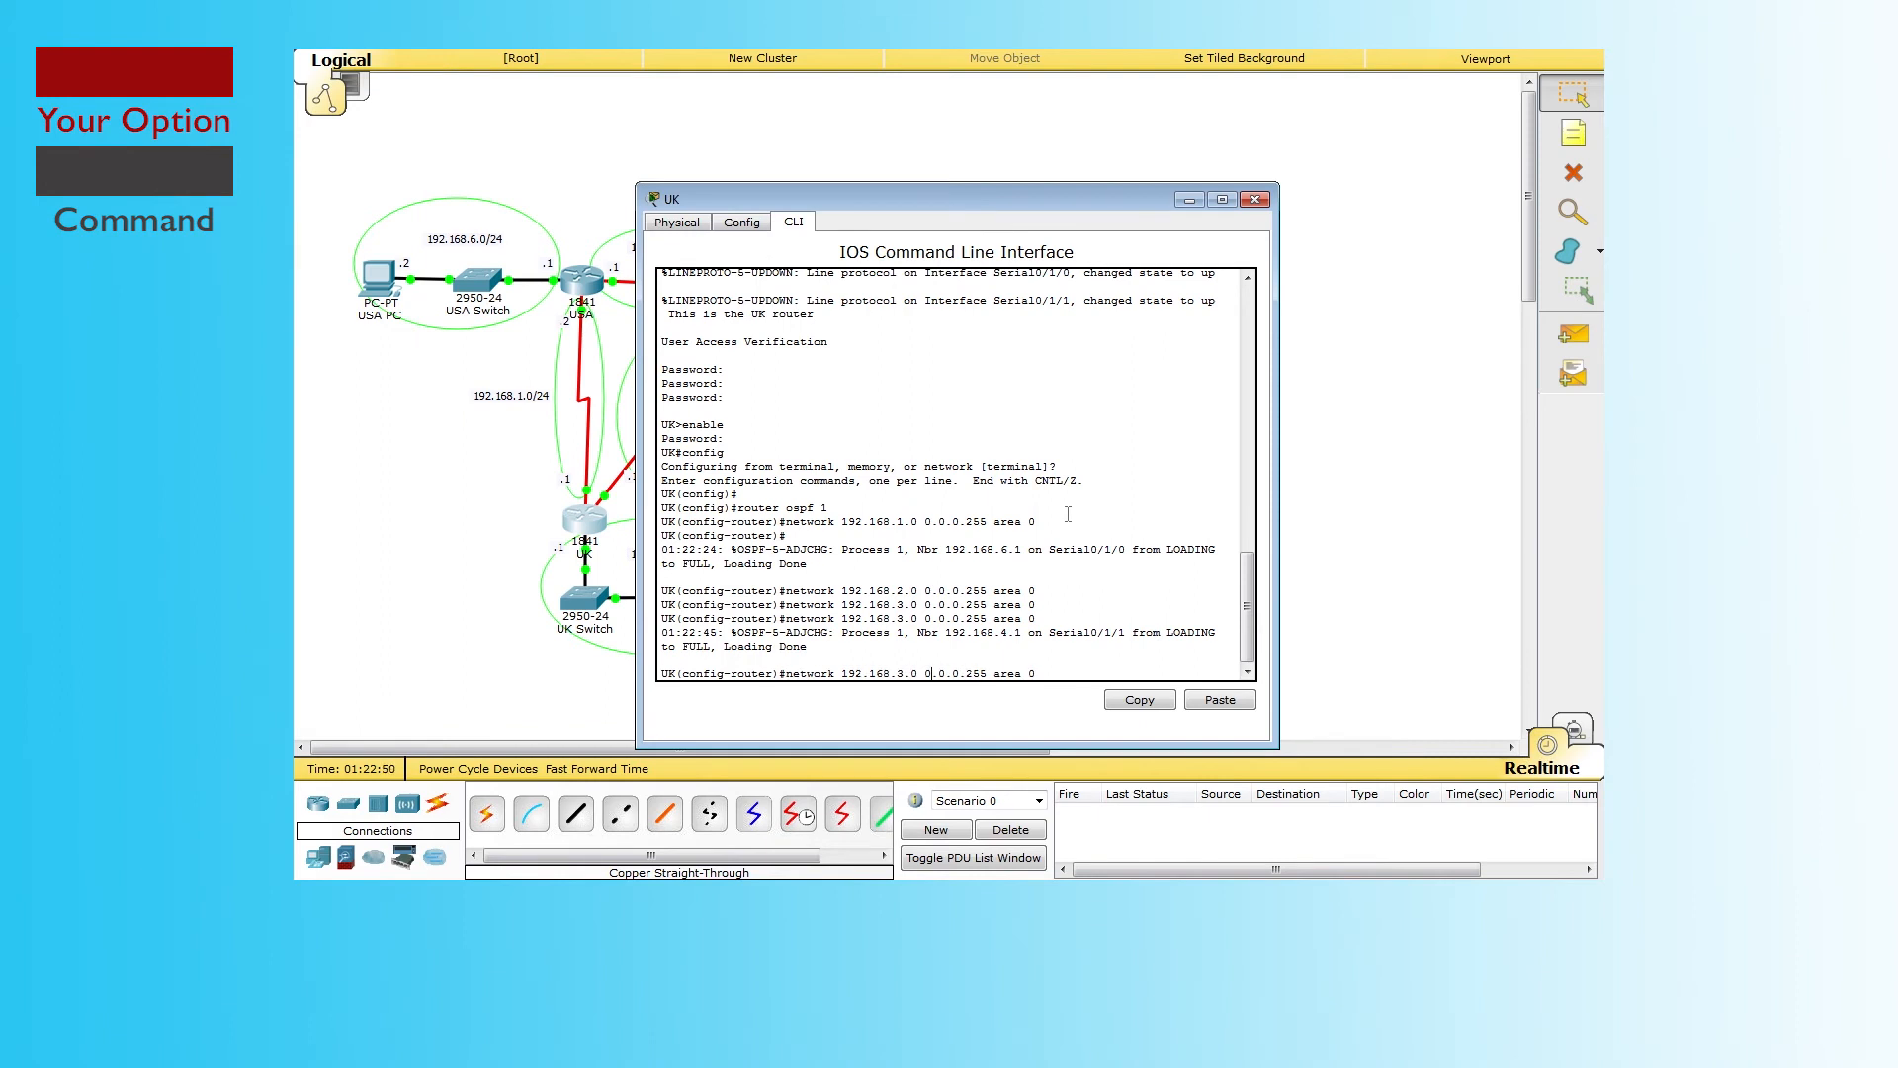
key("Return")
key("Up")
key("Left")
key("Left")
key("Left")
key("Left")
key("Left")
key("Left")
key("Left")
key("Left")
key("Left")
key("Left")
key("Left")
key("Left")
key("Left")
key("Left")
key("Left")
key("Left")
key("Left")
key("Left")
key("Left")
key("BackSpace")
type("5")
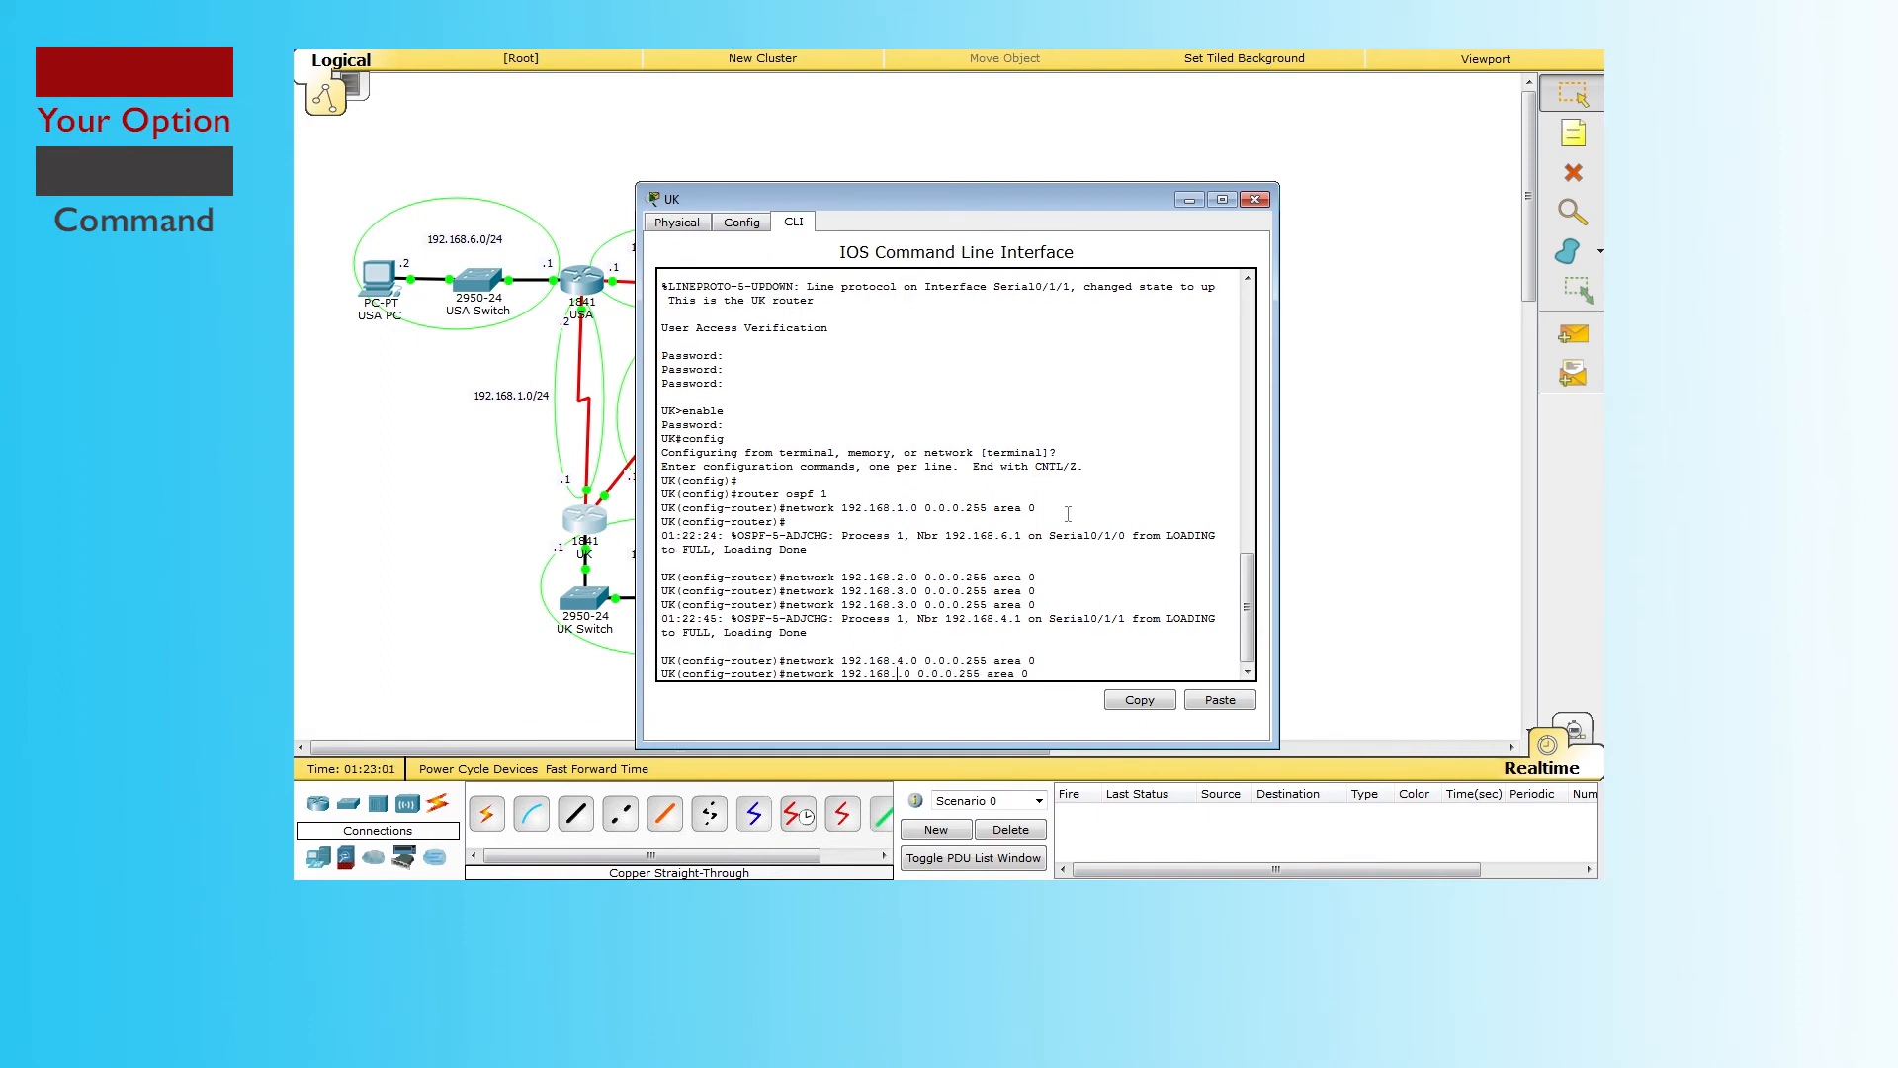
key("Return")
key("Up")
key("Left")
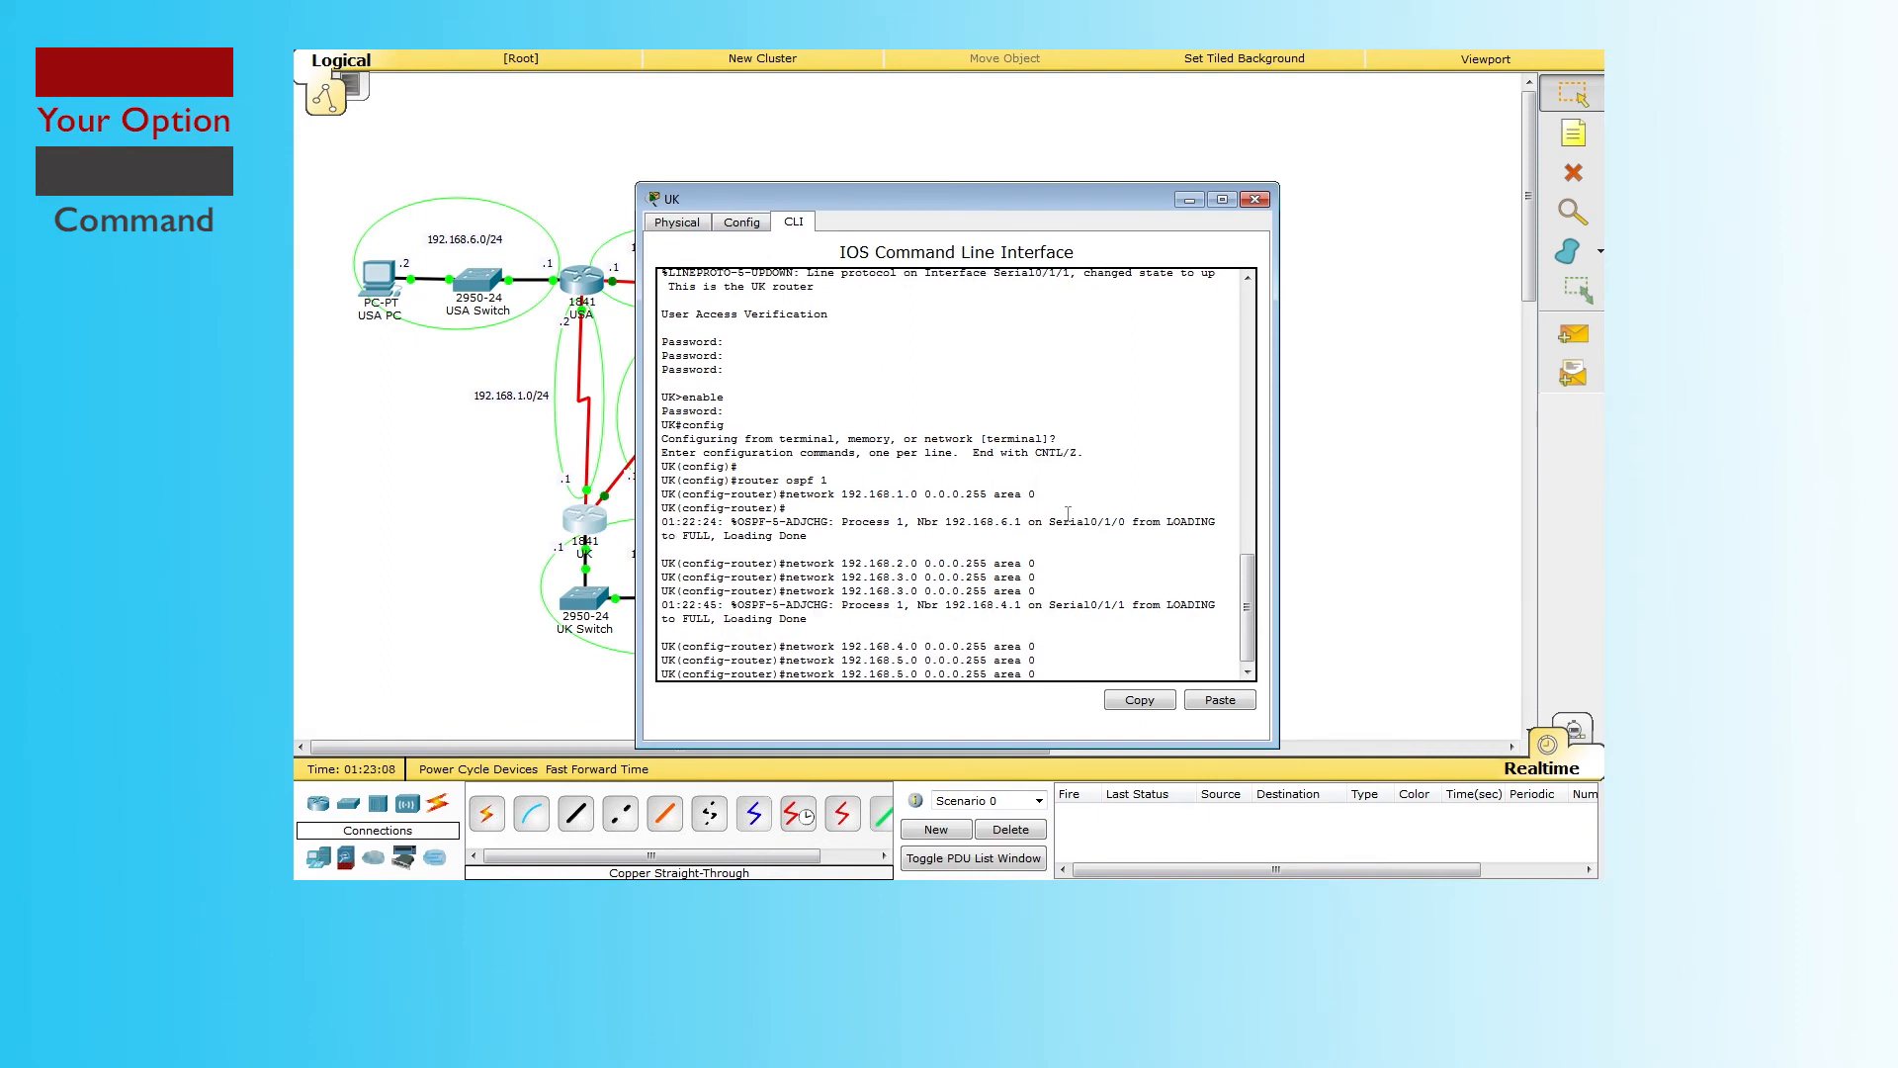
key("BackSpace")
type("6")
key("Return")
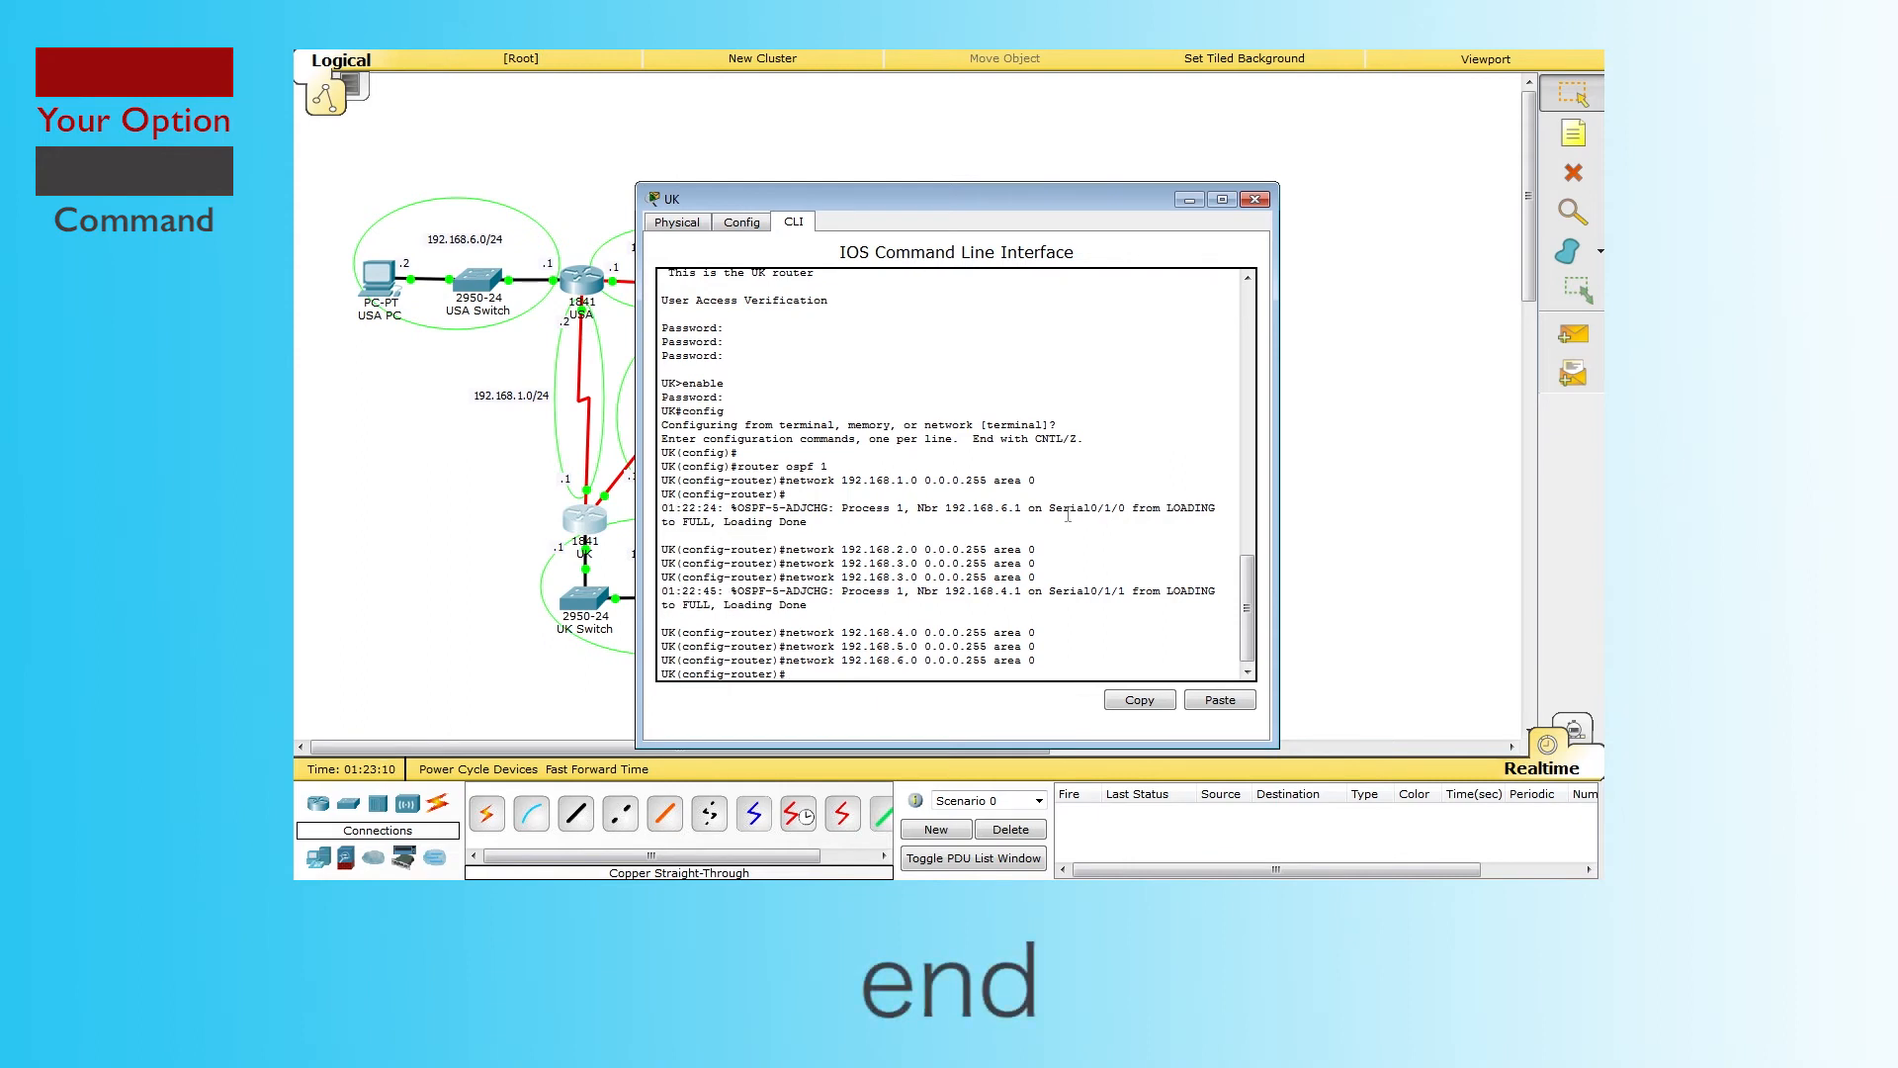
key("Return")
type("end")
key("Return")
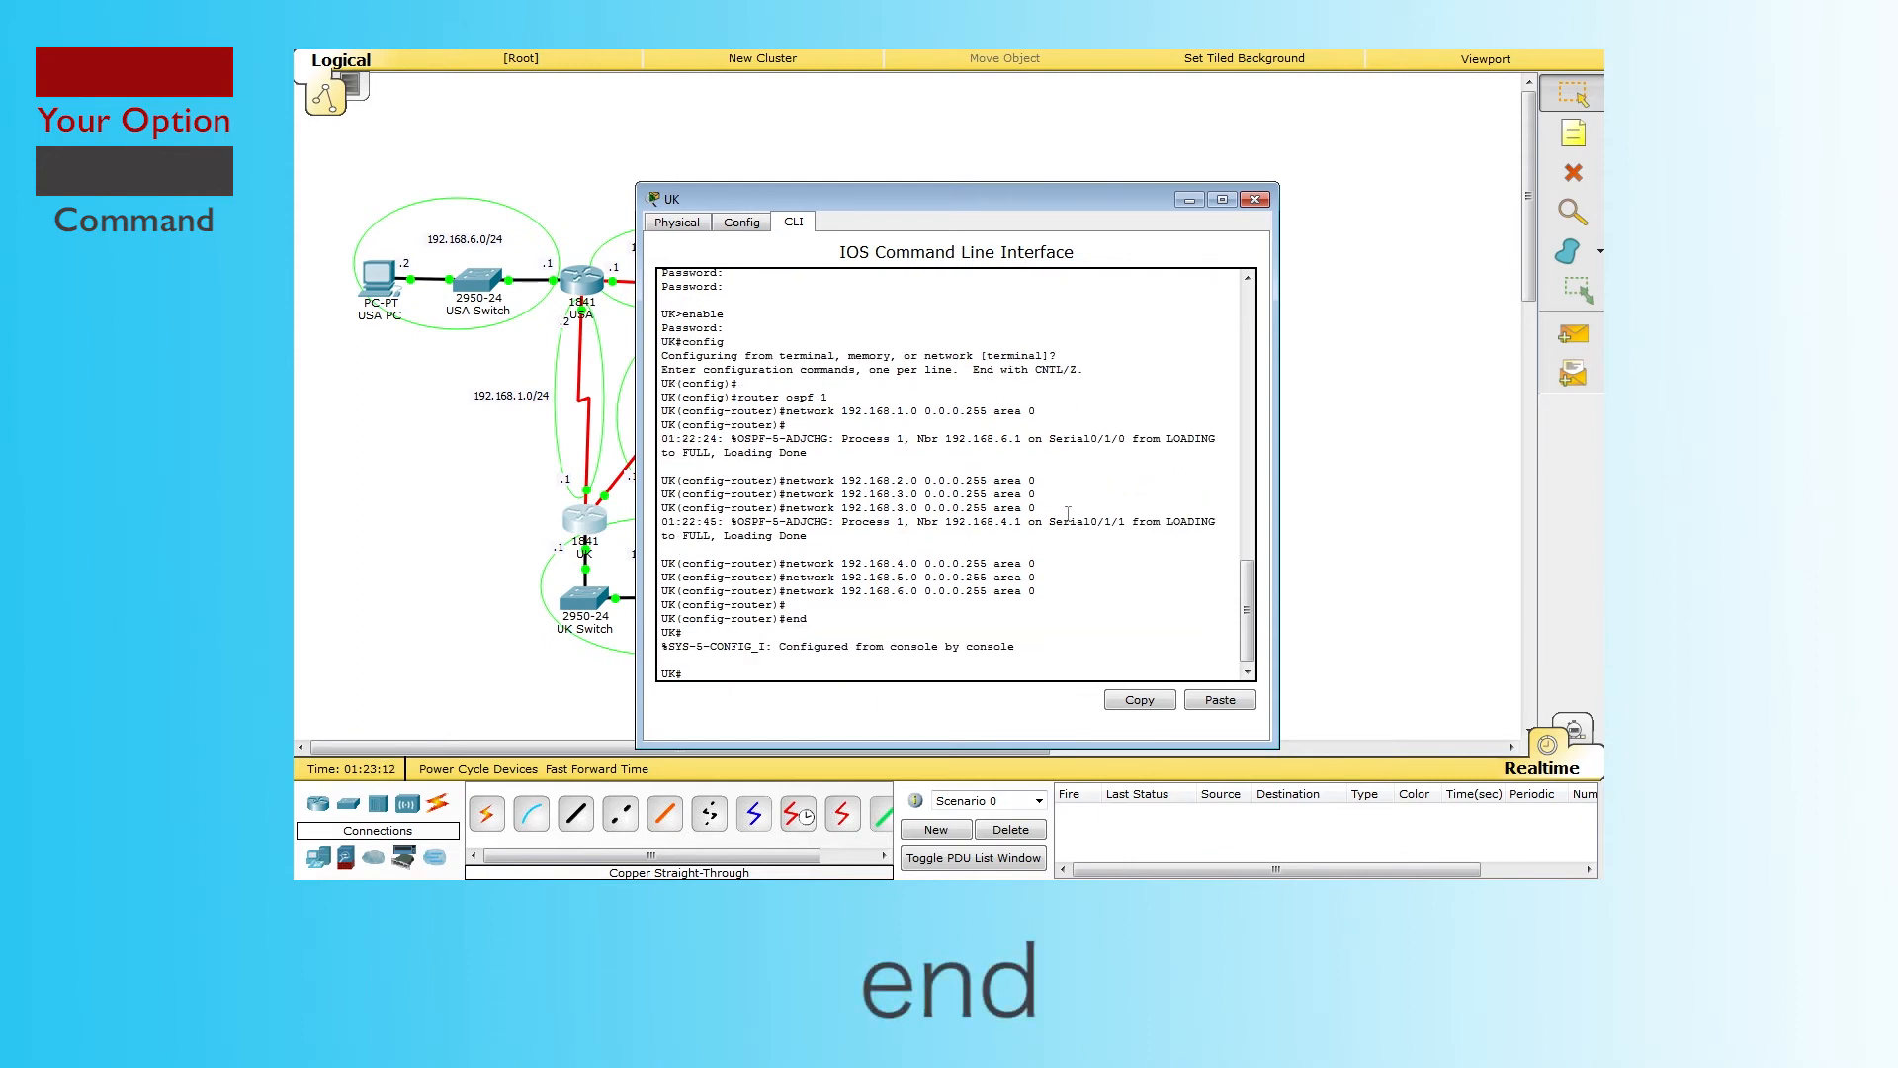
Step: Run show ip route on UK and point out the O-coded routes like 192.168.2.0
type("show i")
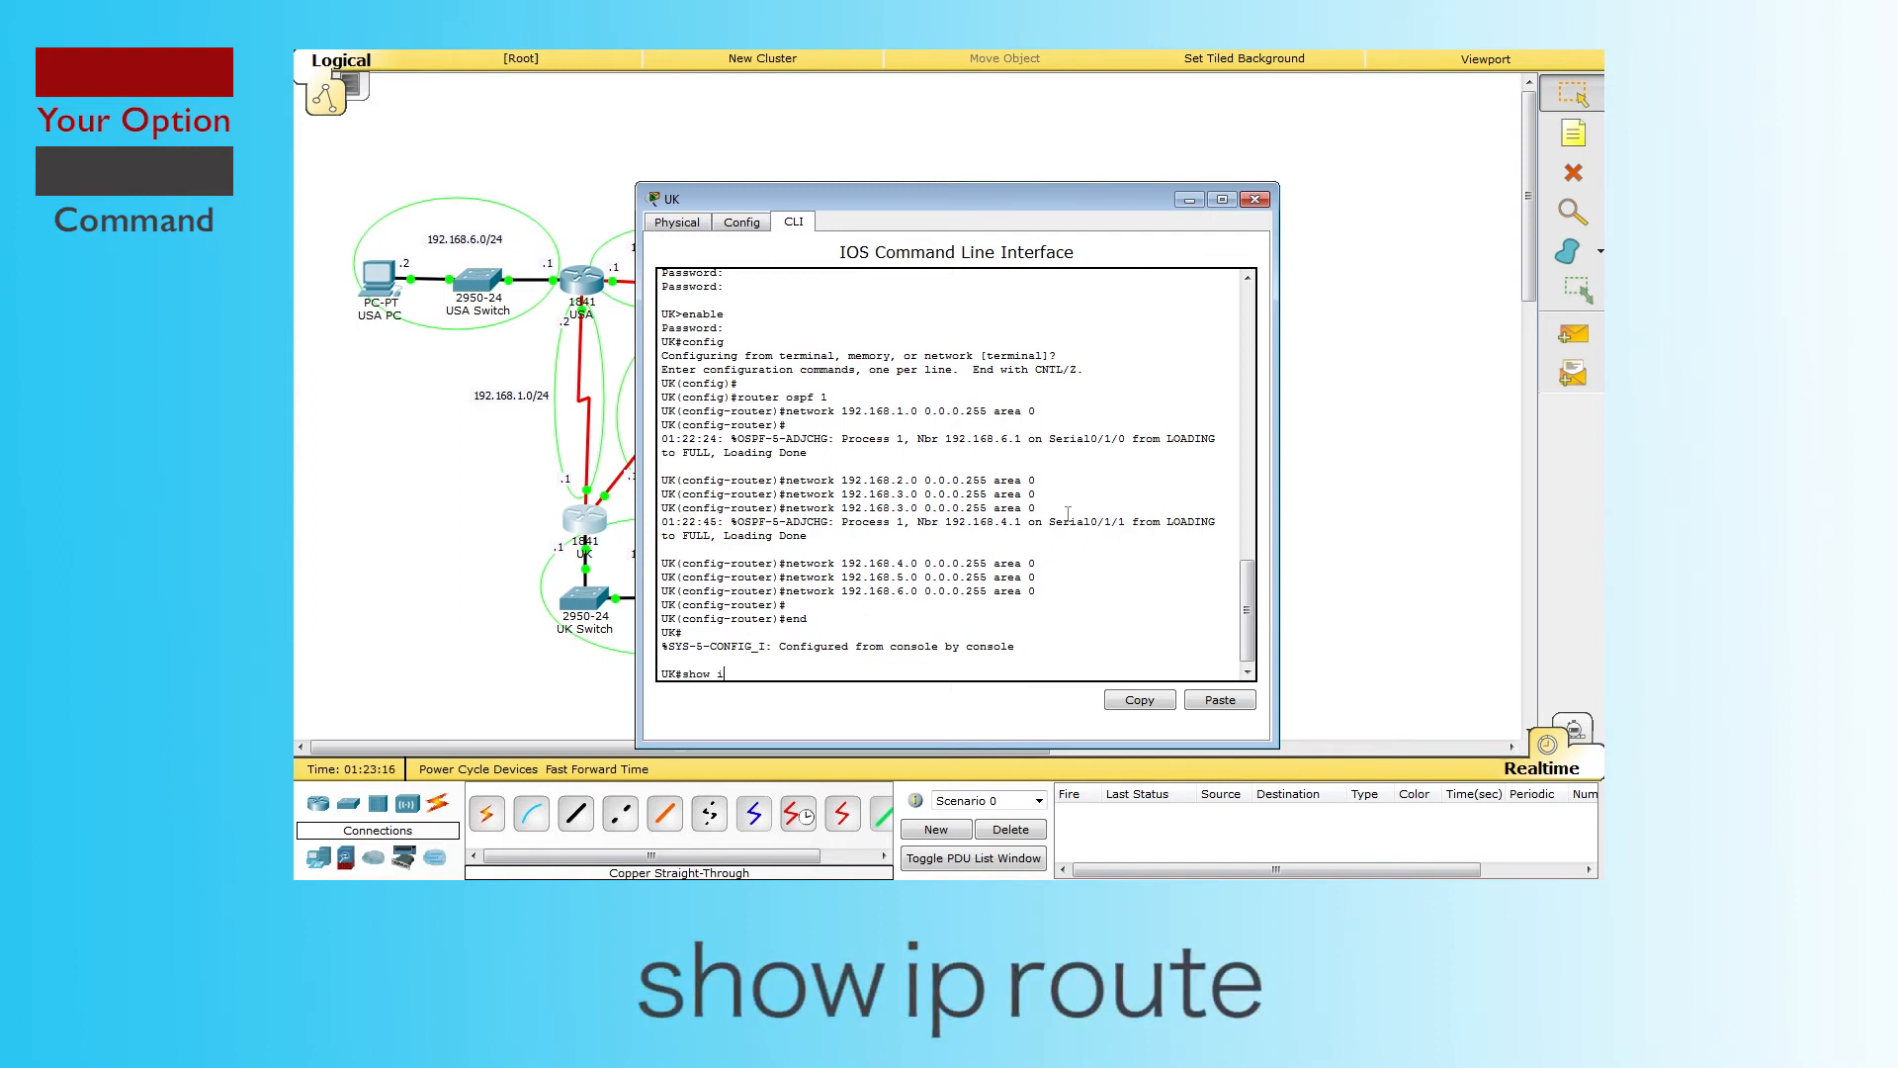
type("p i")
type("p route")
key("Return")
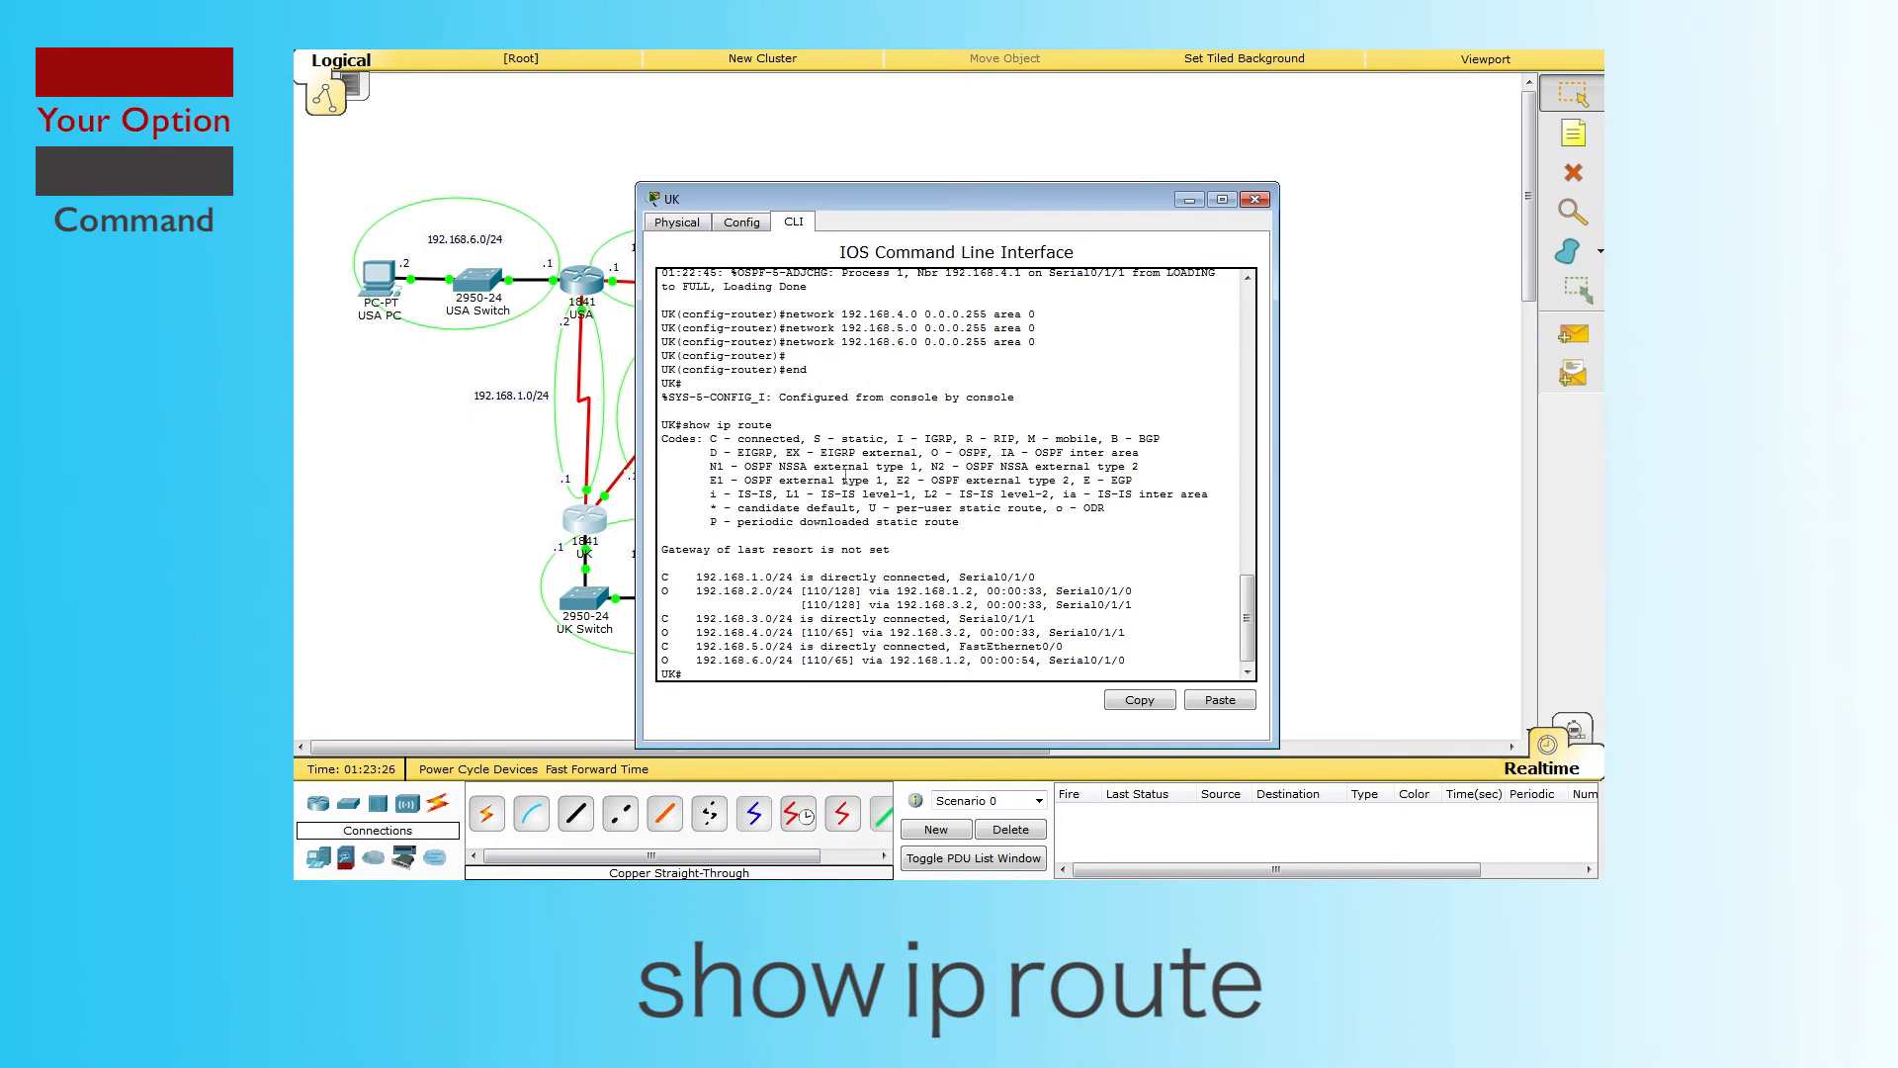
left_click_drag(688, 662, 662, 591)
left_click(663, 591)
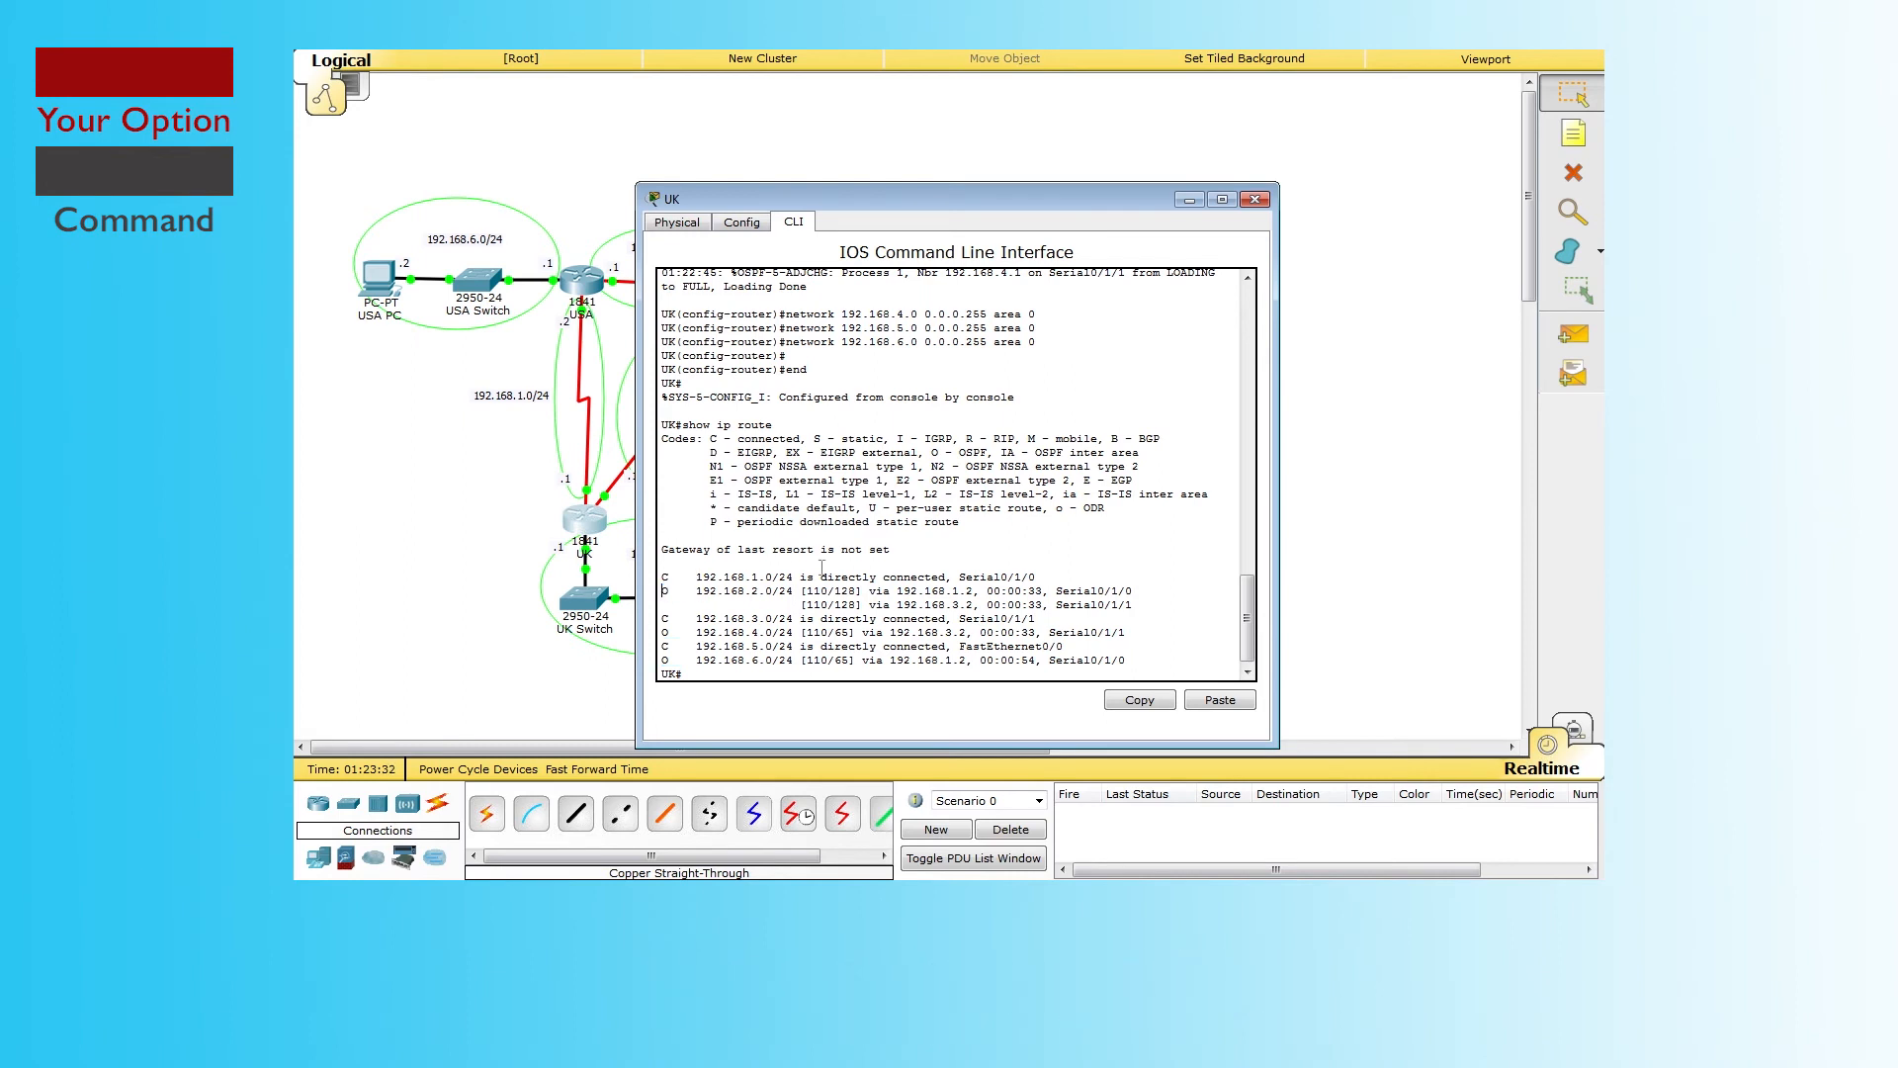
left_click_drag(925, 452, 988, 452)
left_click(1255, 199)
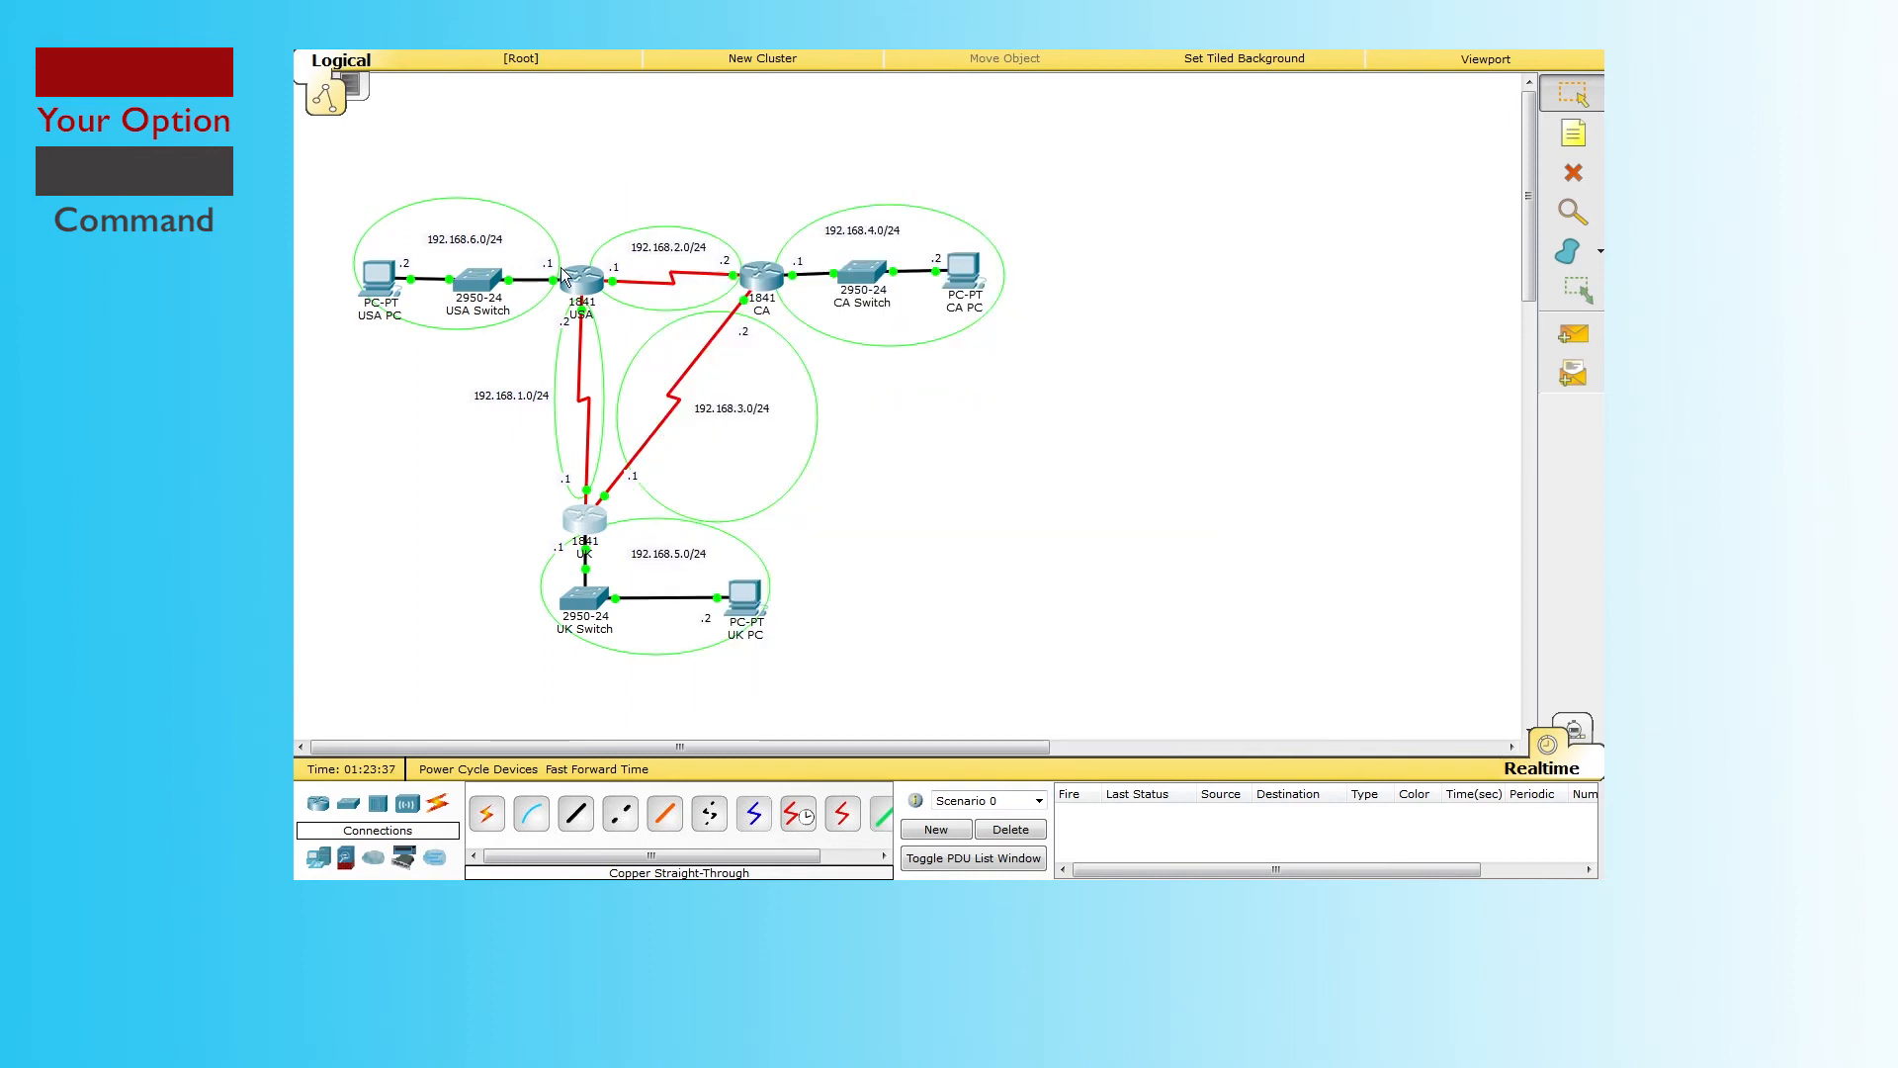
Step: Run show ip route on the CA router and check its OSPF-learned routes
left_click(581, 279)
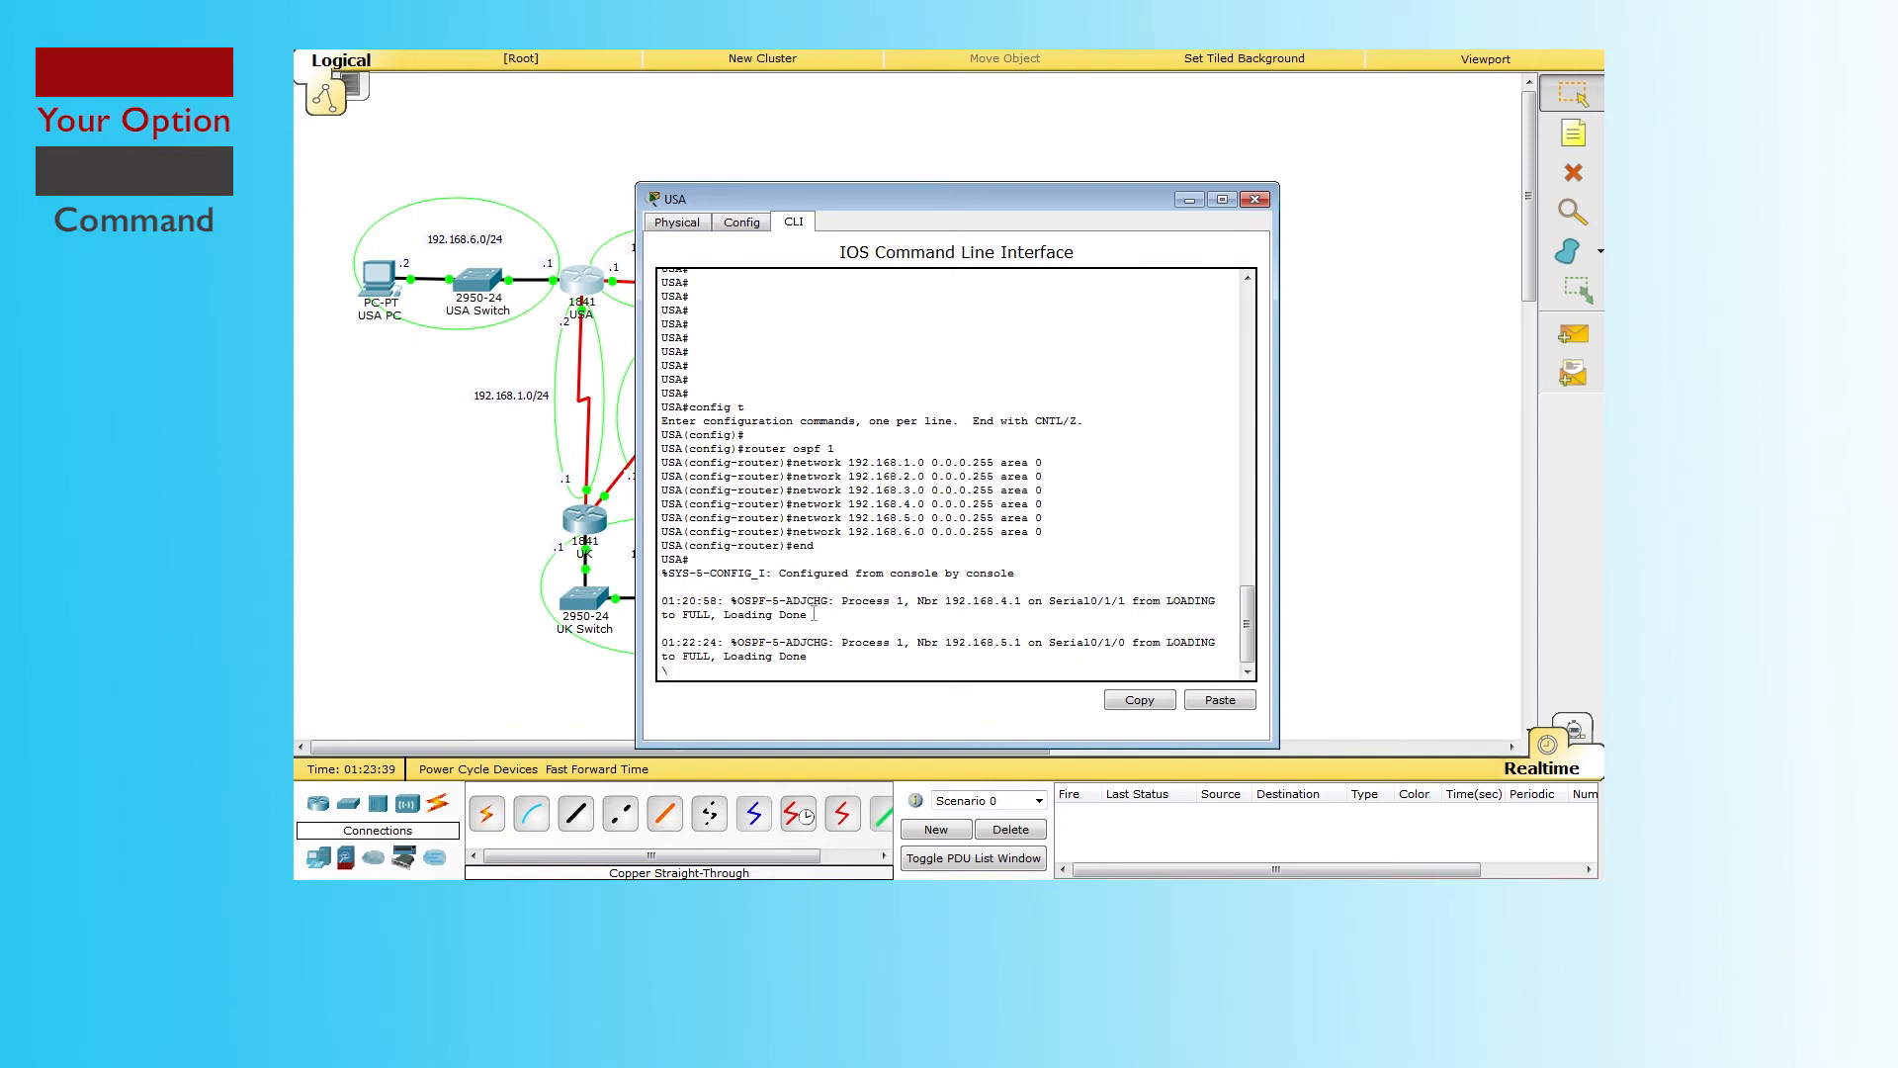
key("Return")
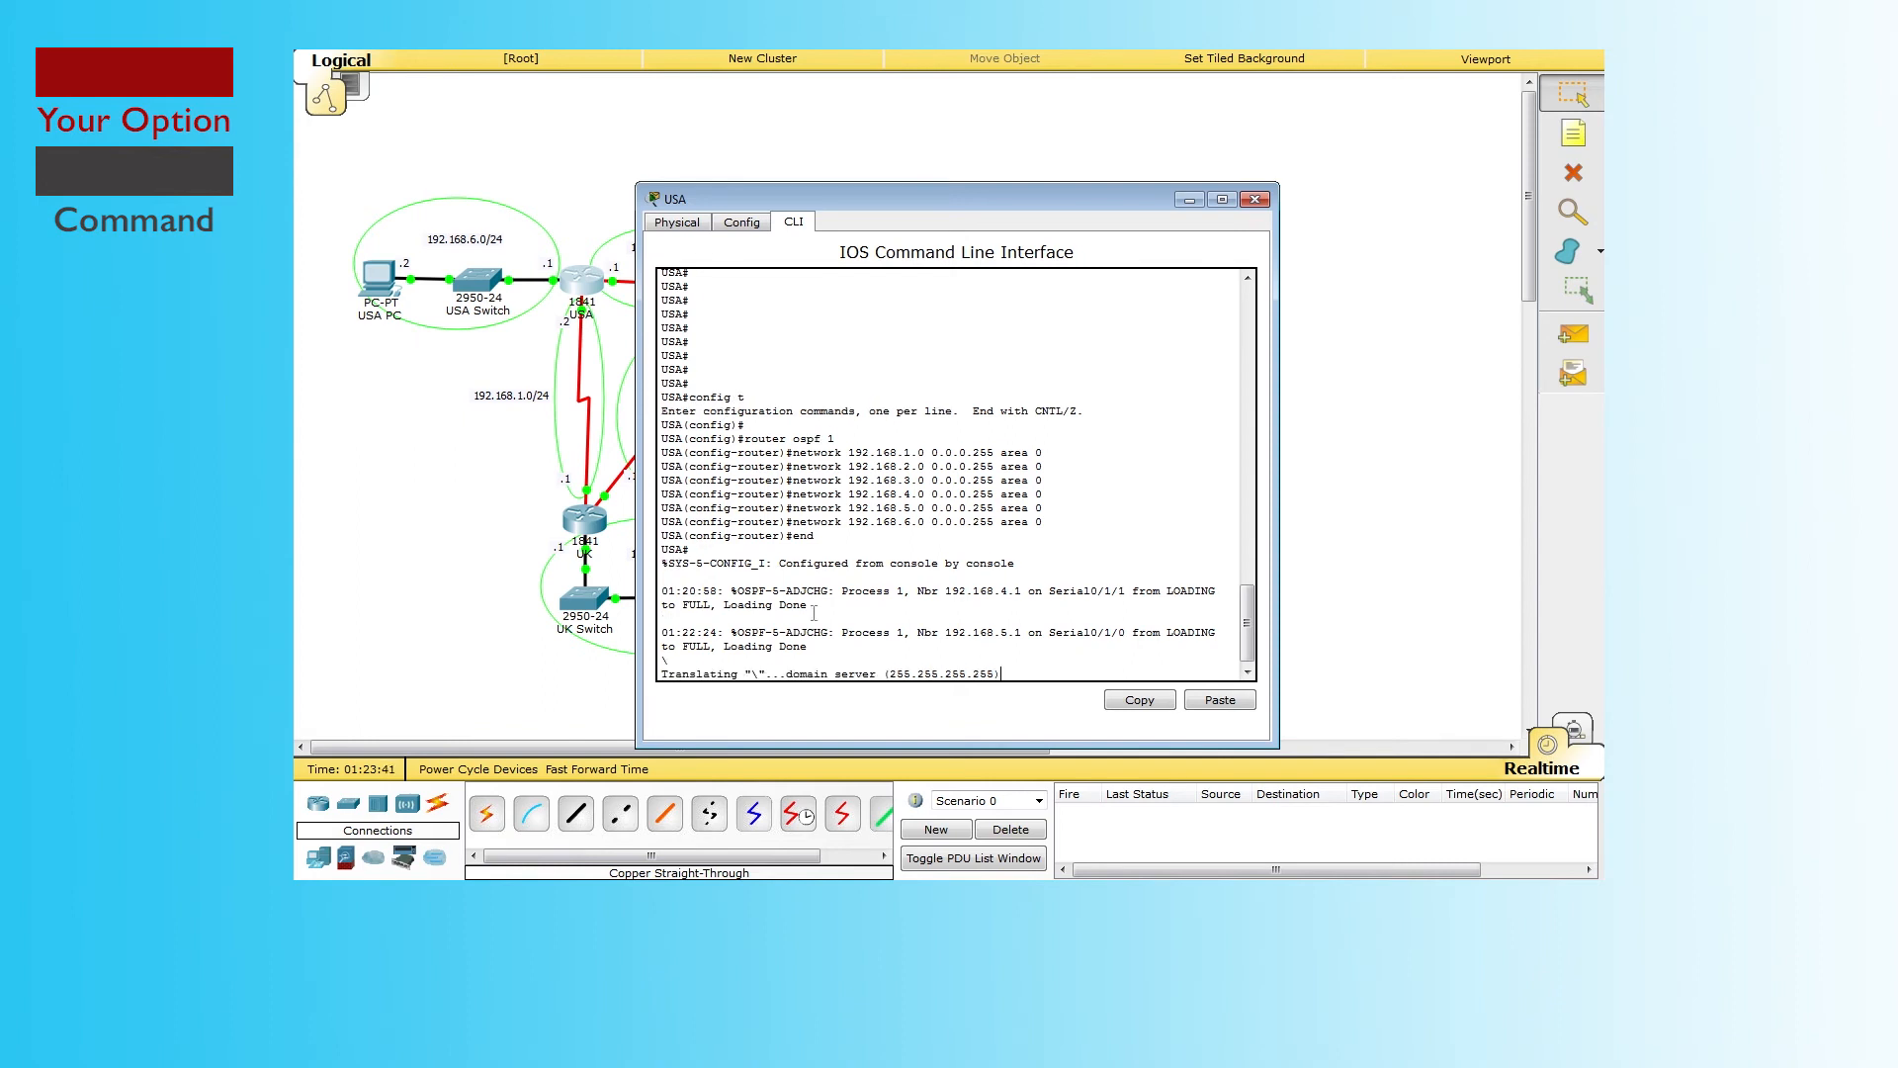
left_click(1255, 199)
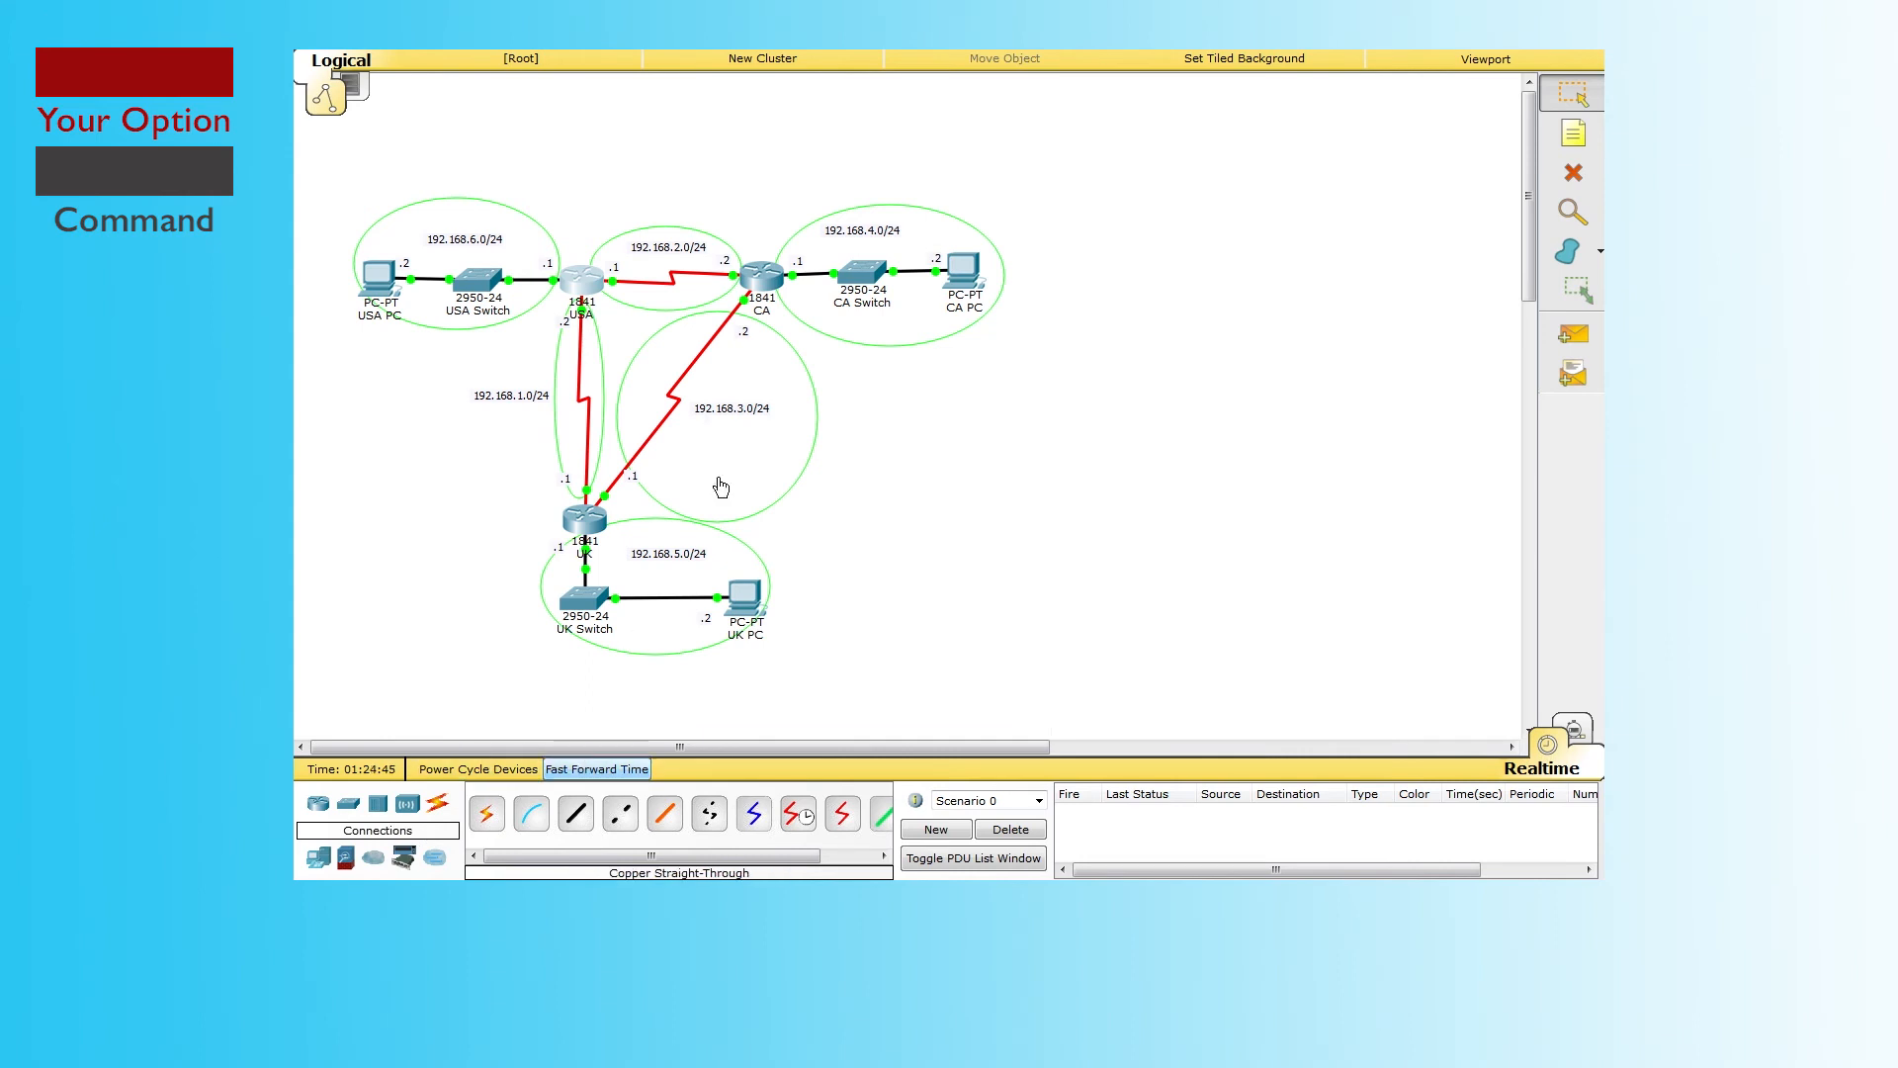
left_click(759, 279)
key("Return")
key("Return")
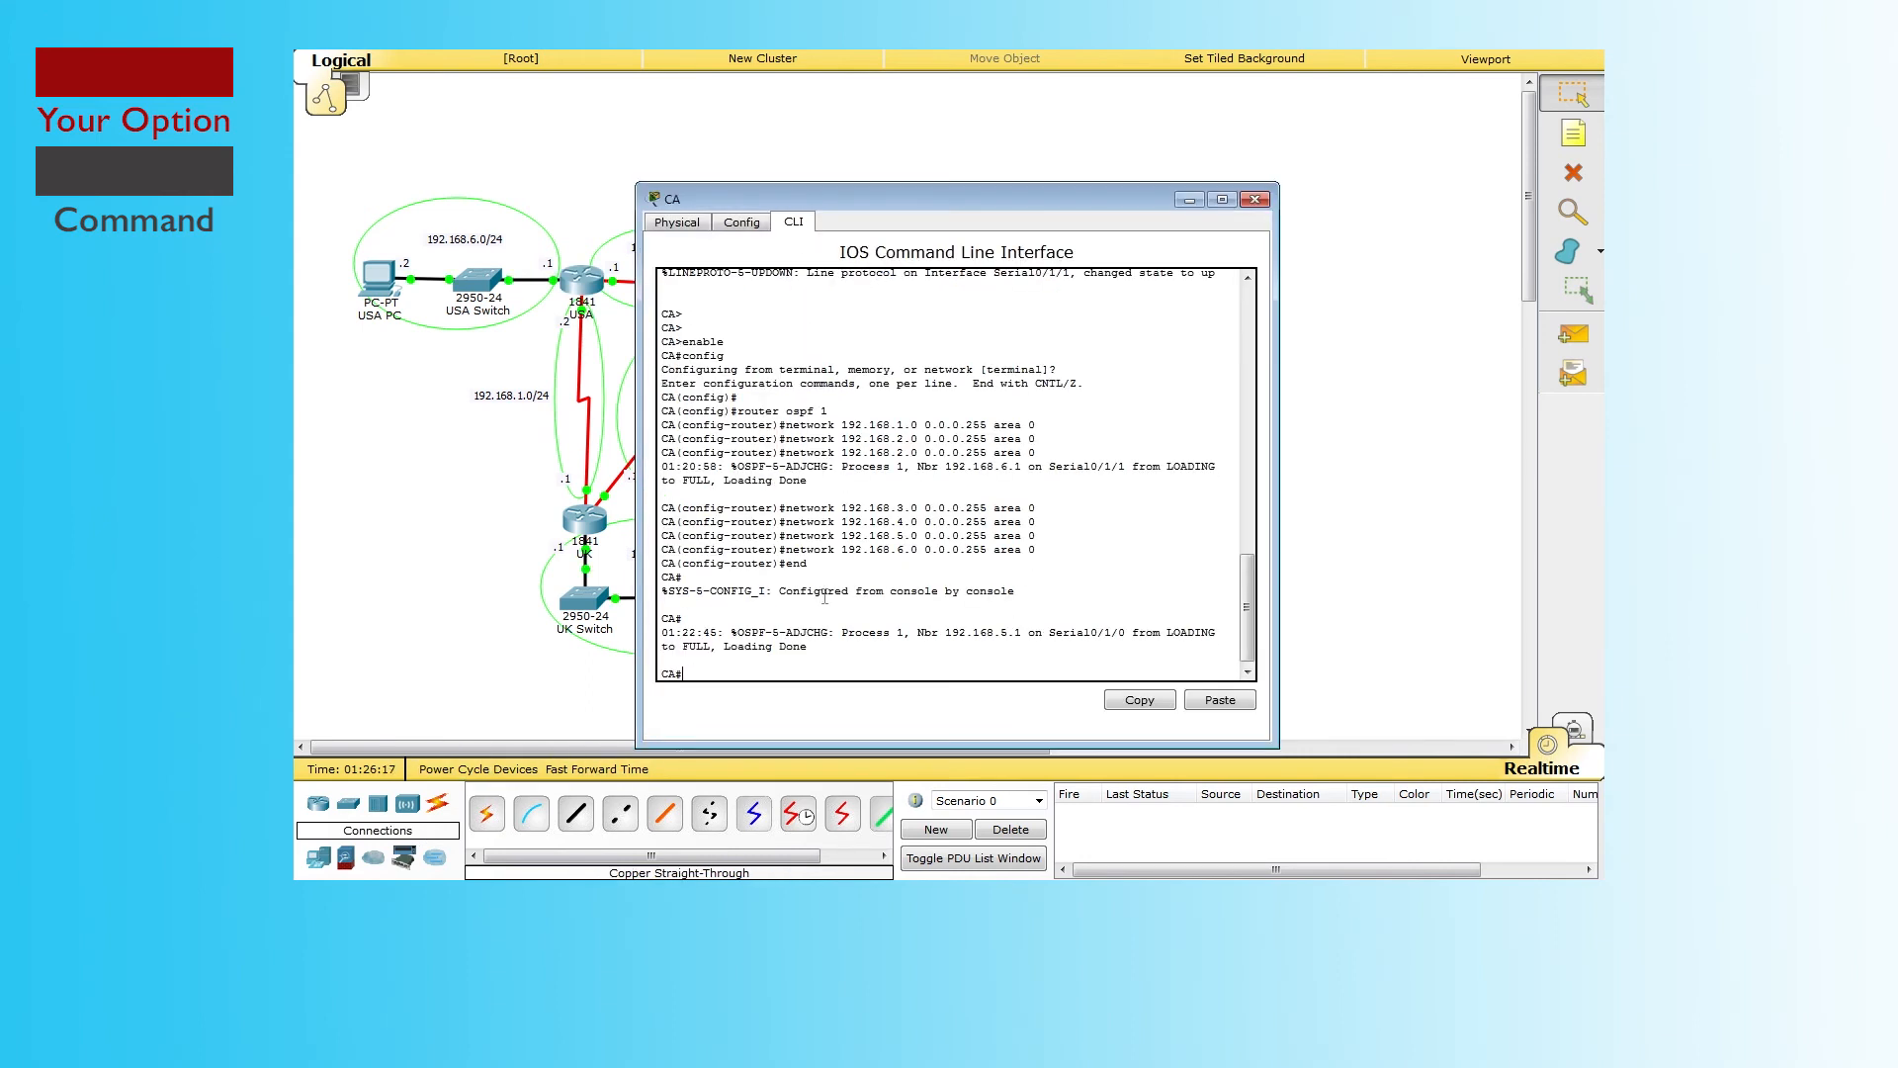
type("sh")
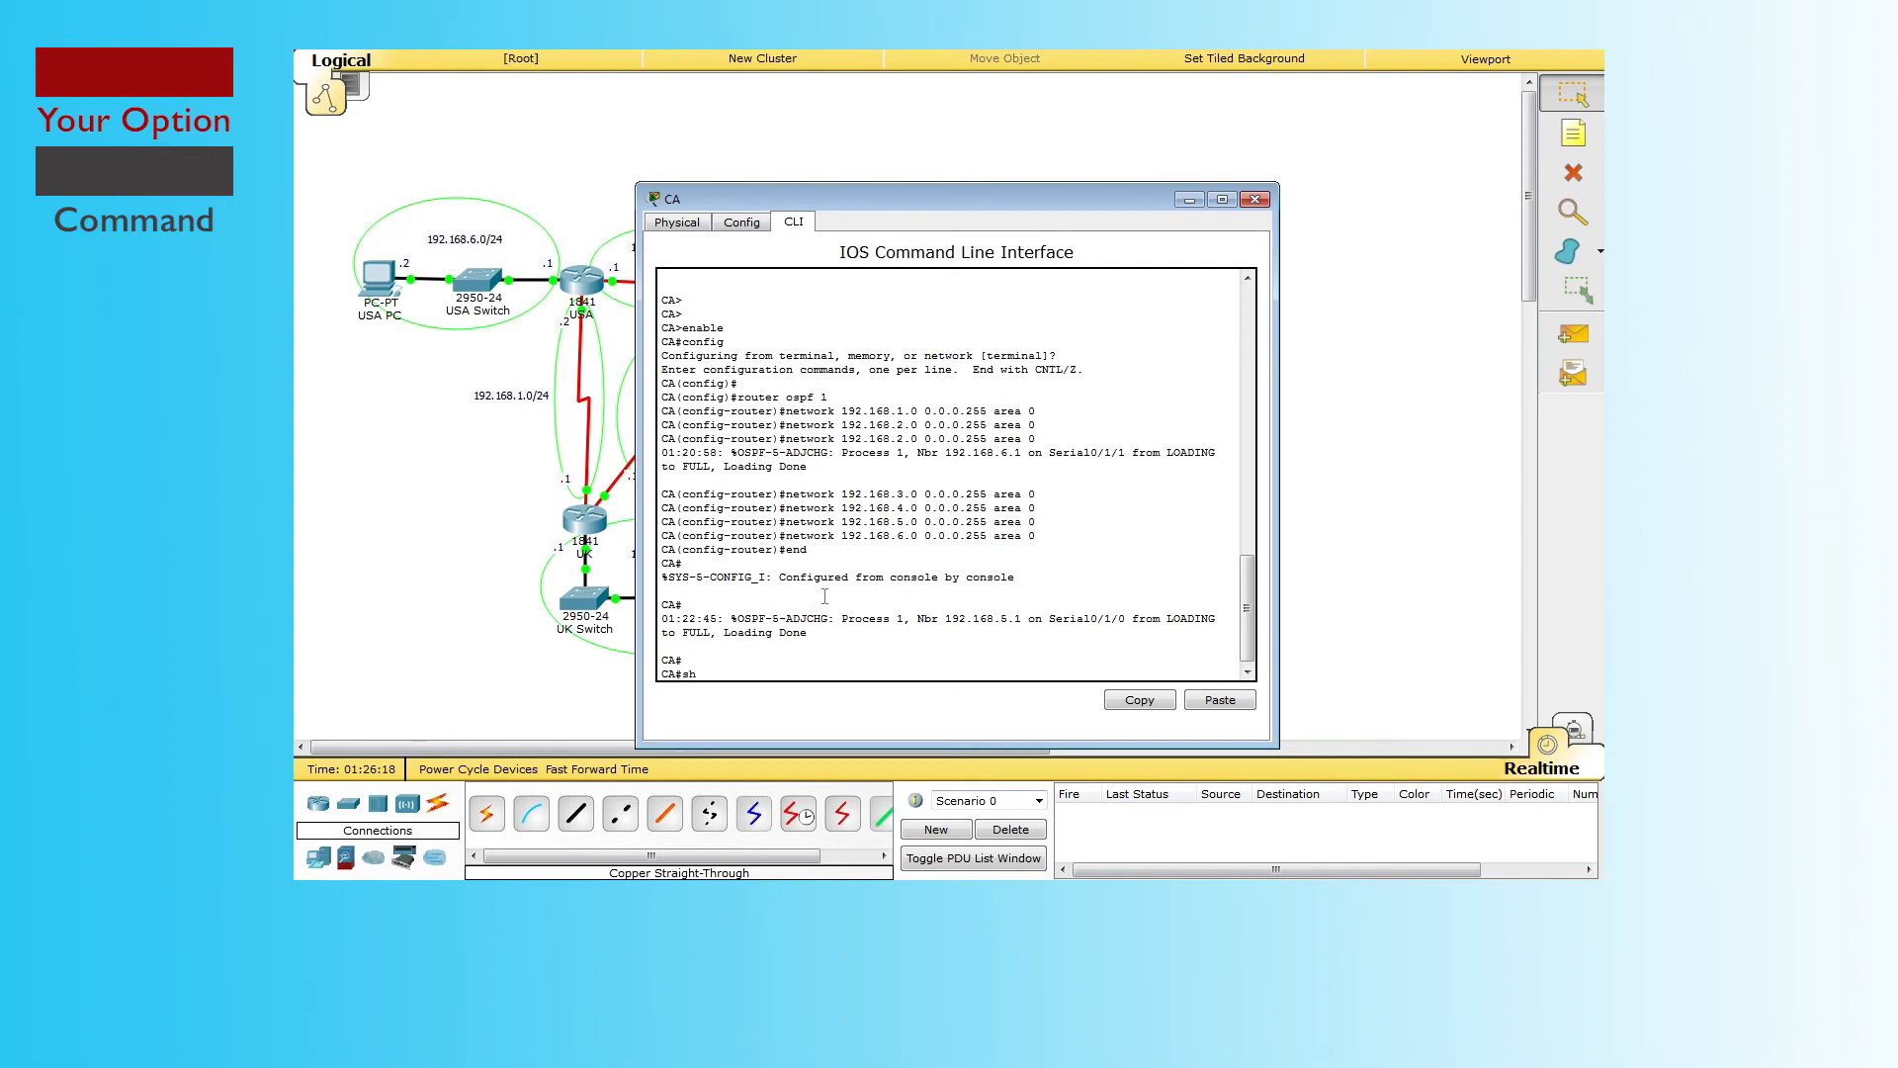
type("ow ip route")
key("Return")
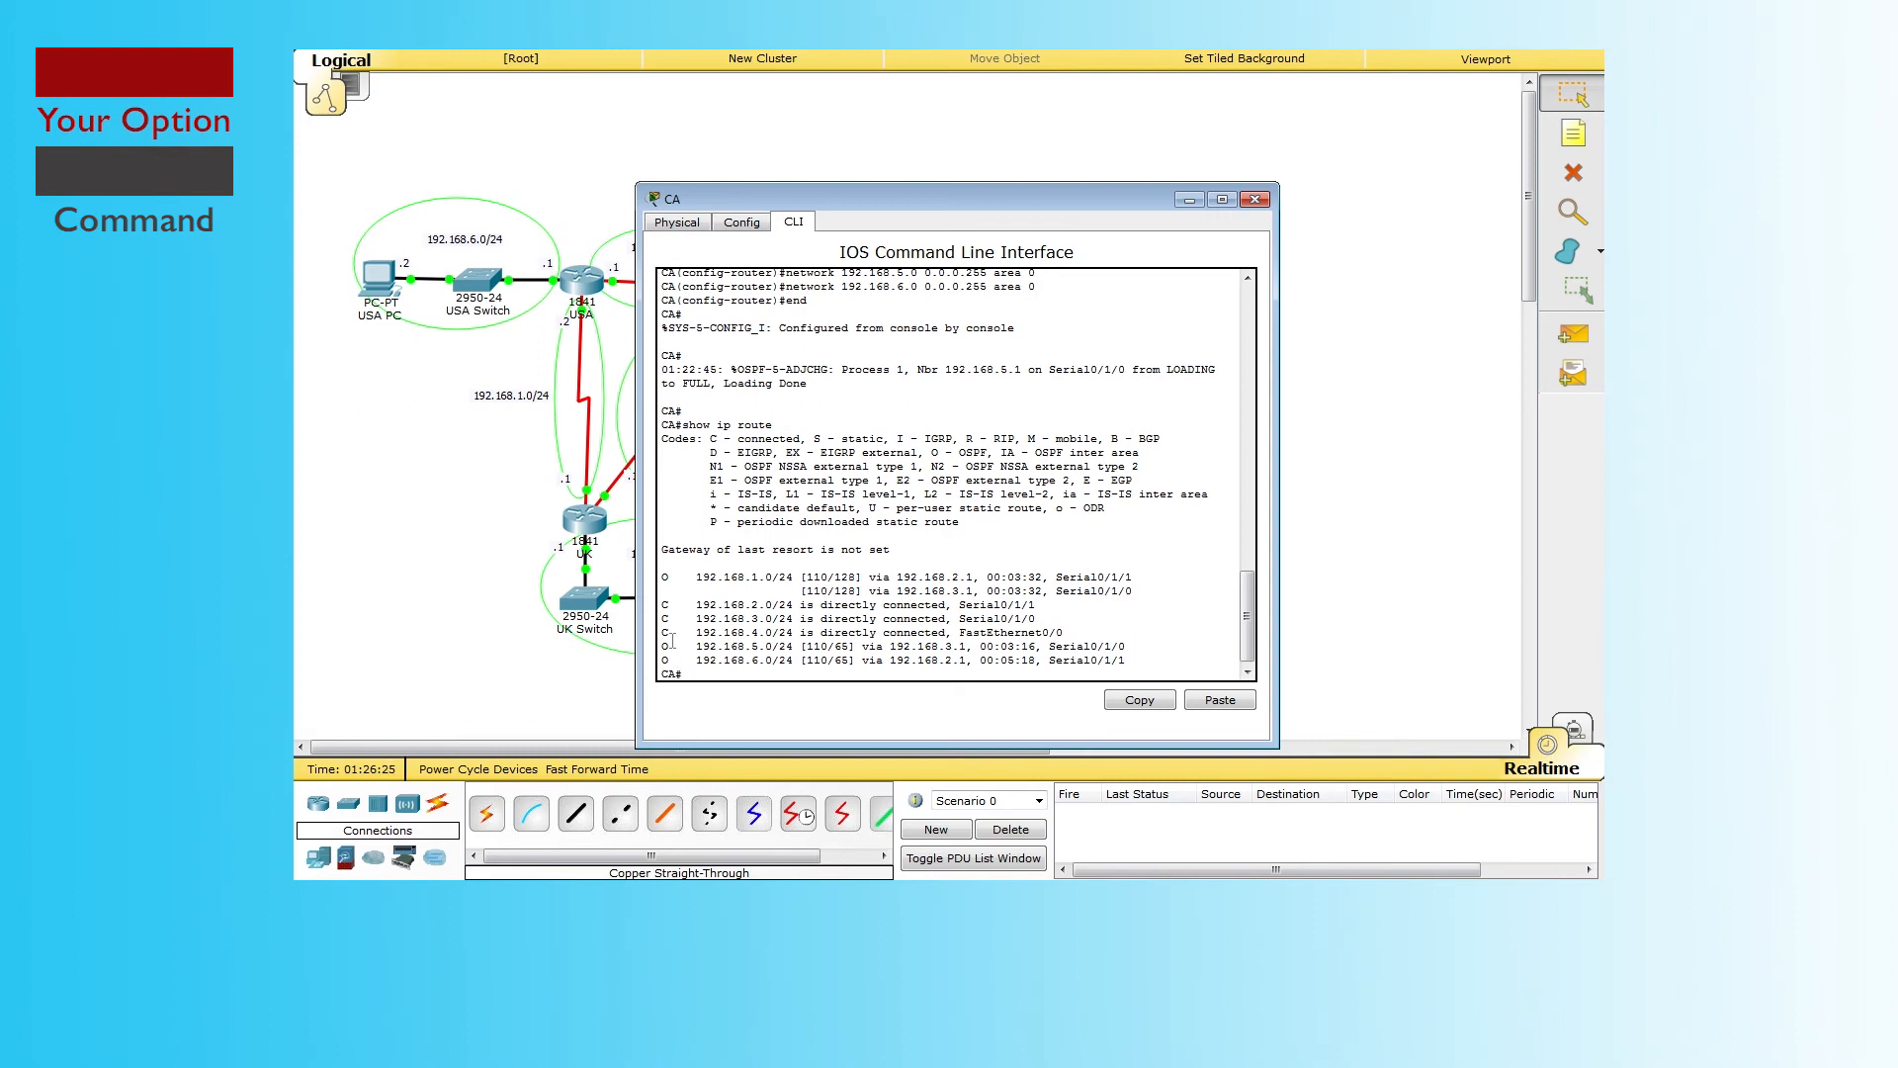
left_click_drag(932, 452, 993, 452)
left_click(1255, 199)
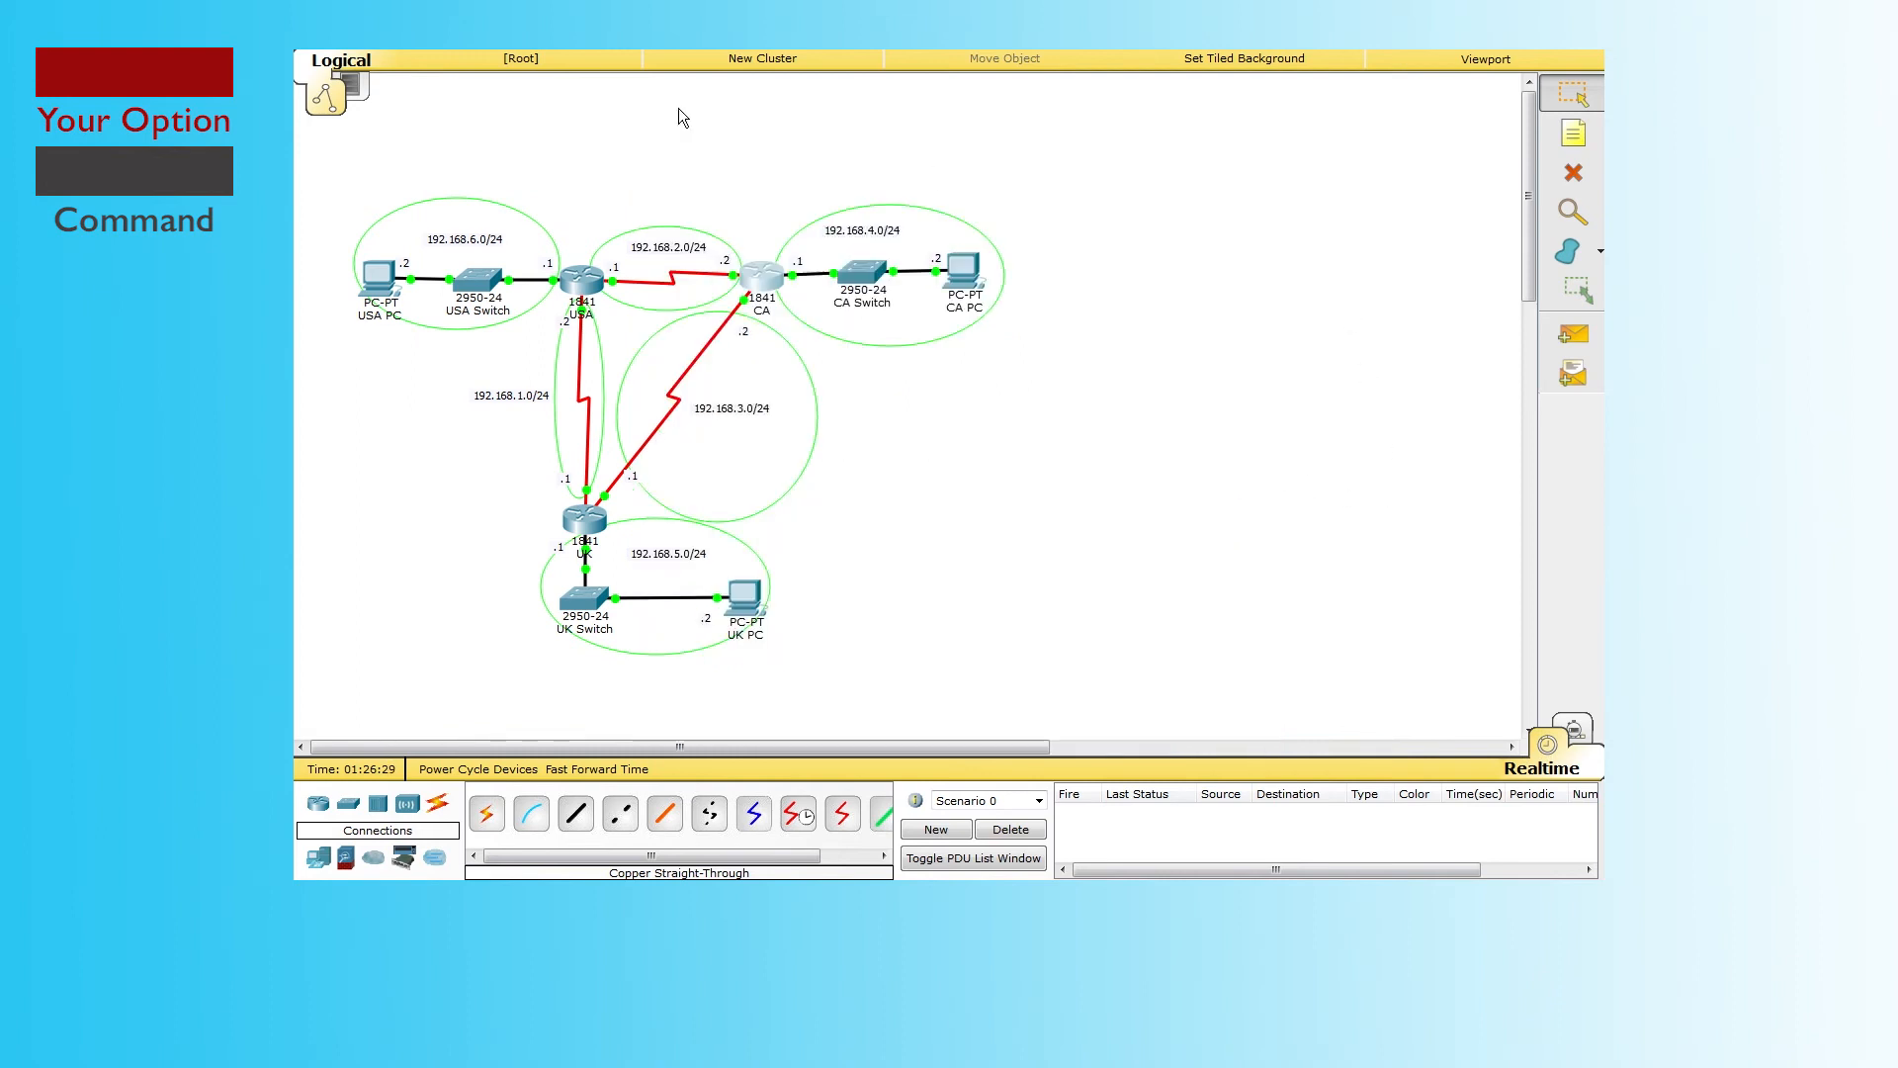
Step: Run show ip route on the USA router and review its OSPF routes
left_click(583, 282)
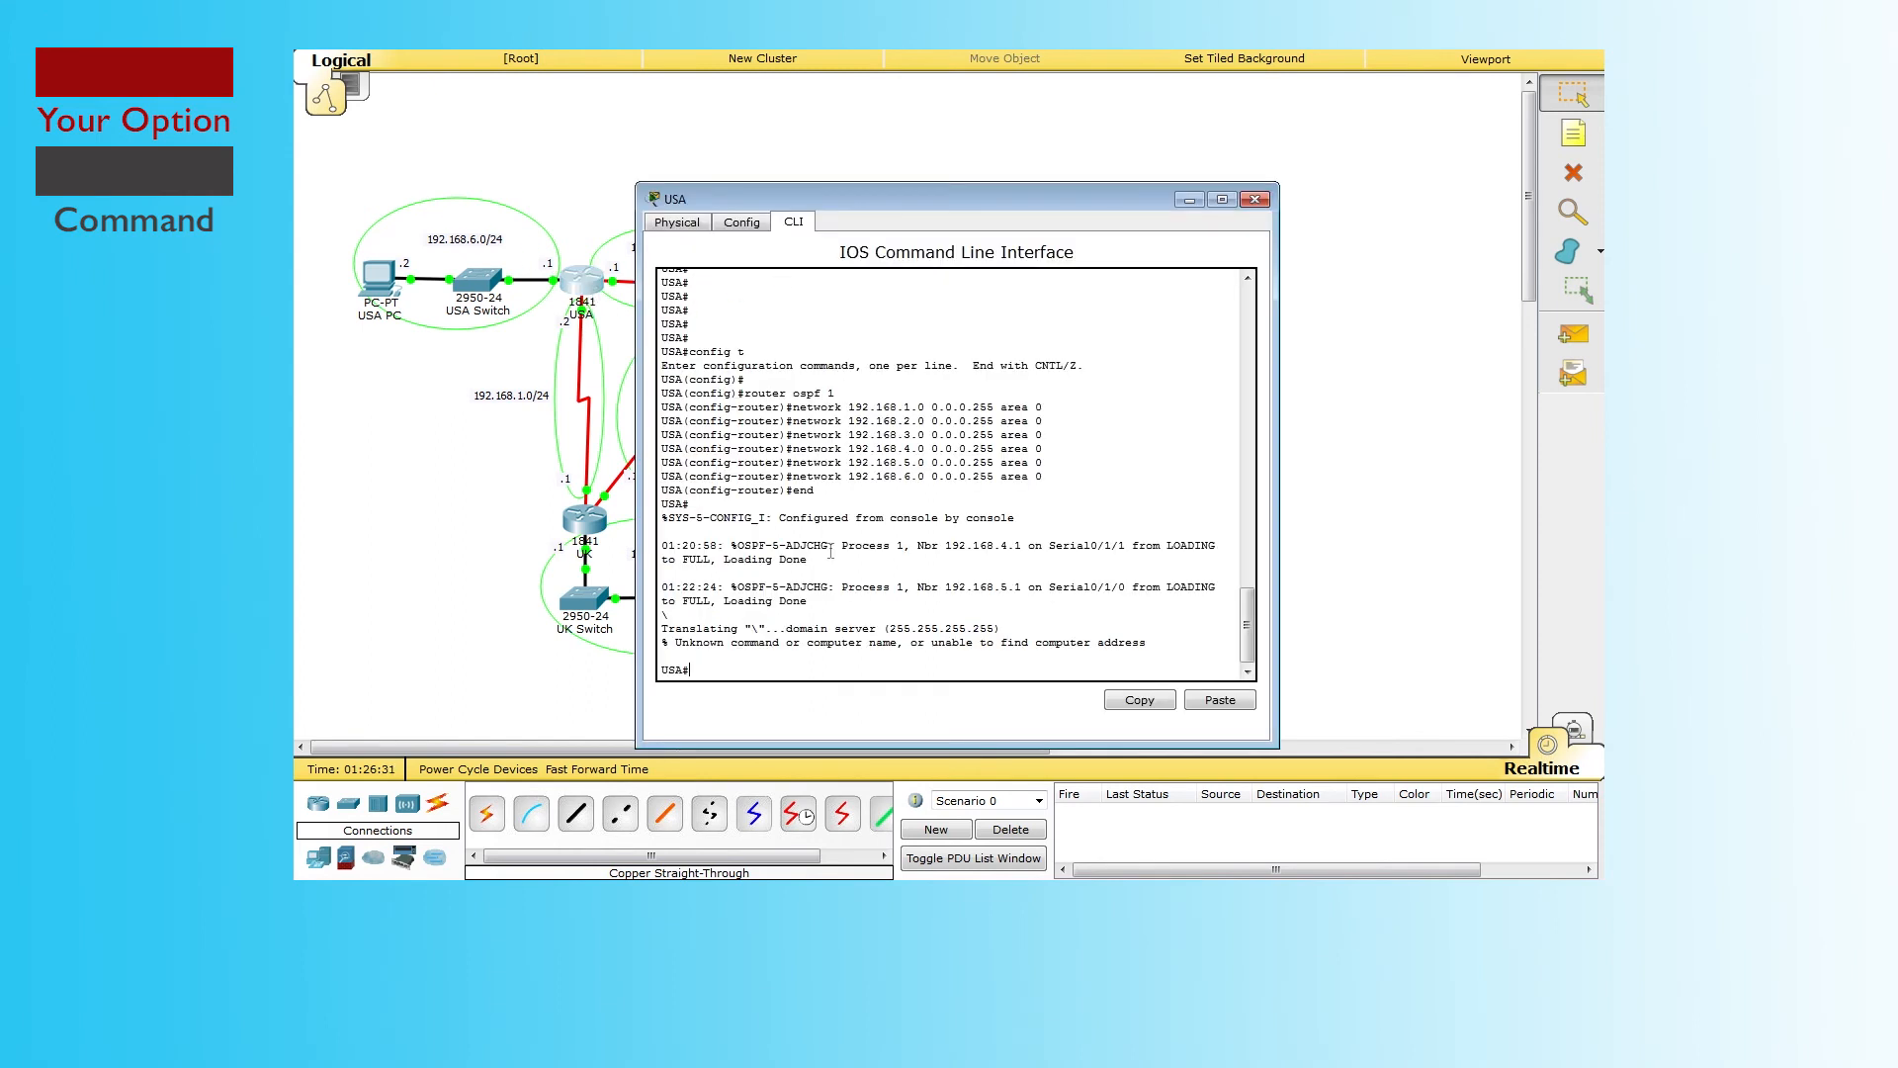
key("Return")
key("Return")
type("sh")
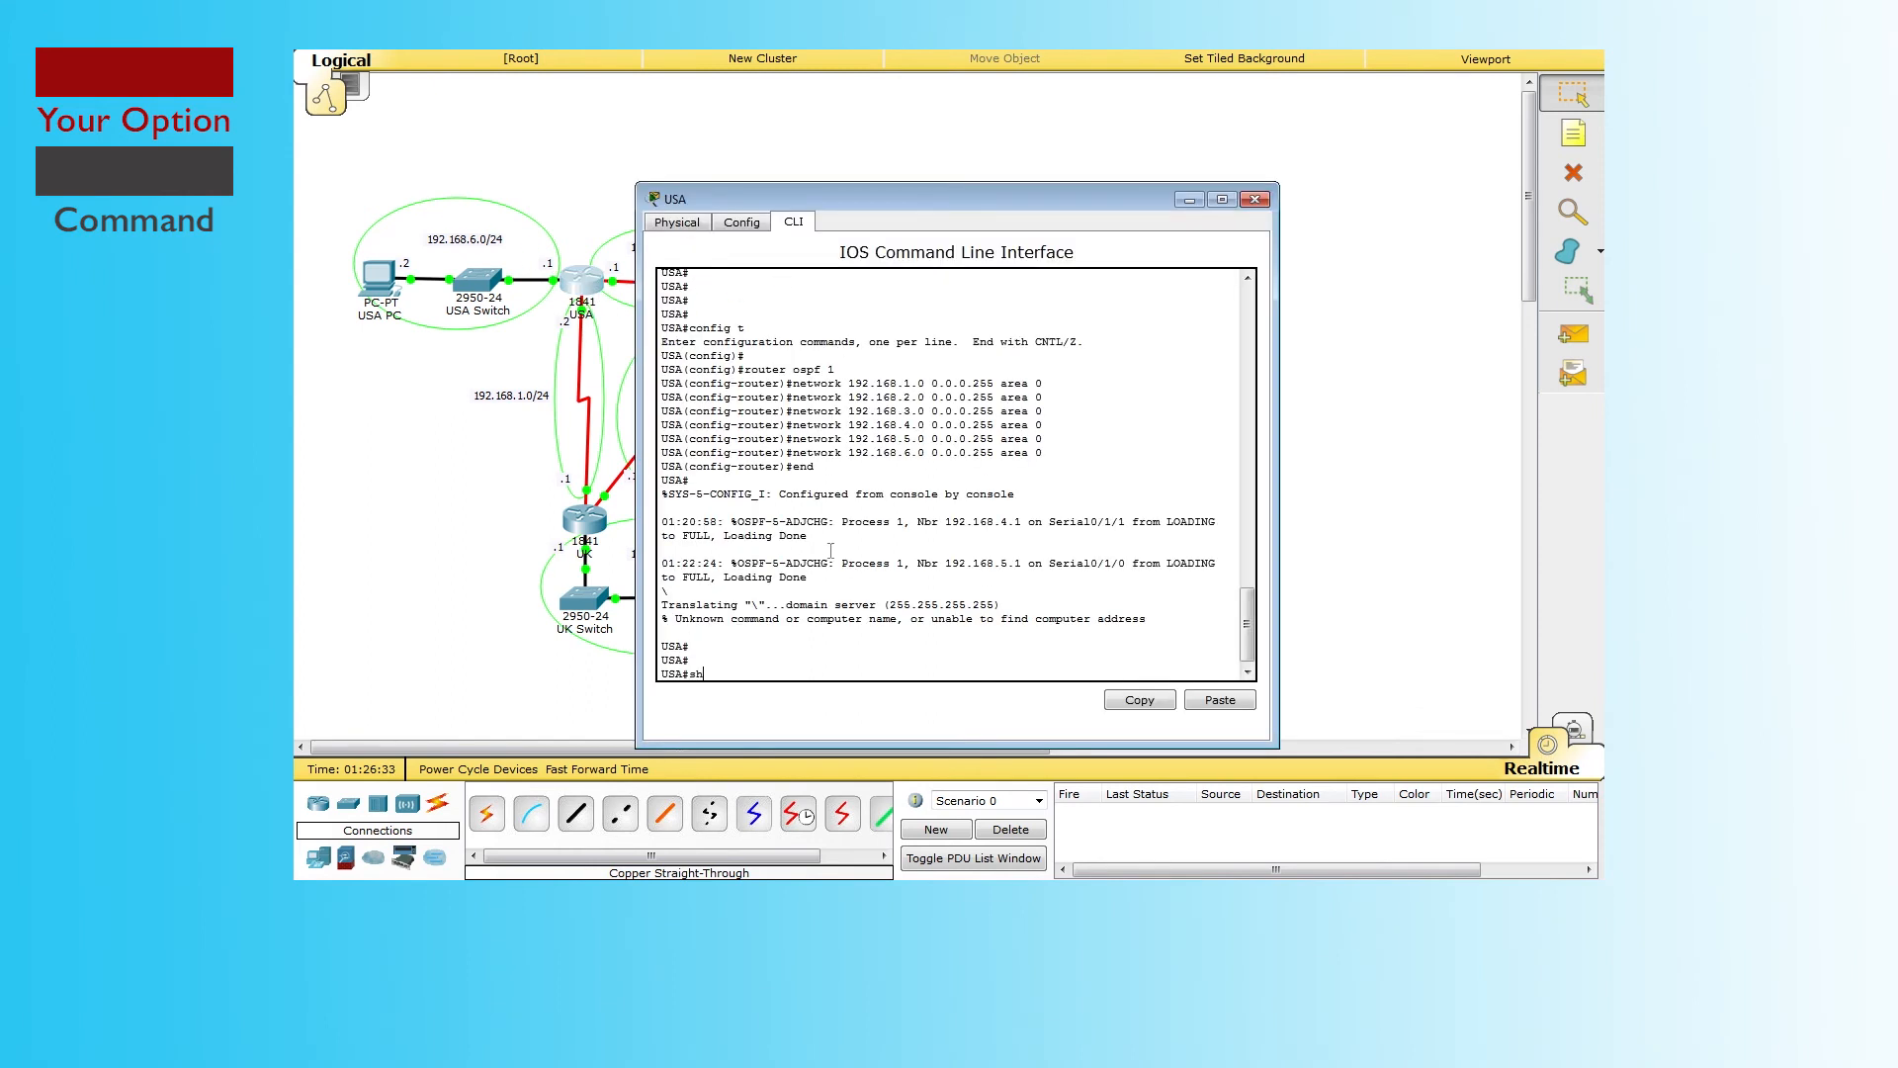
type("ow ip route")
key("Return")
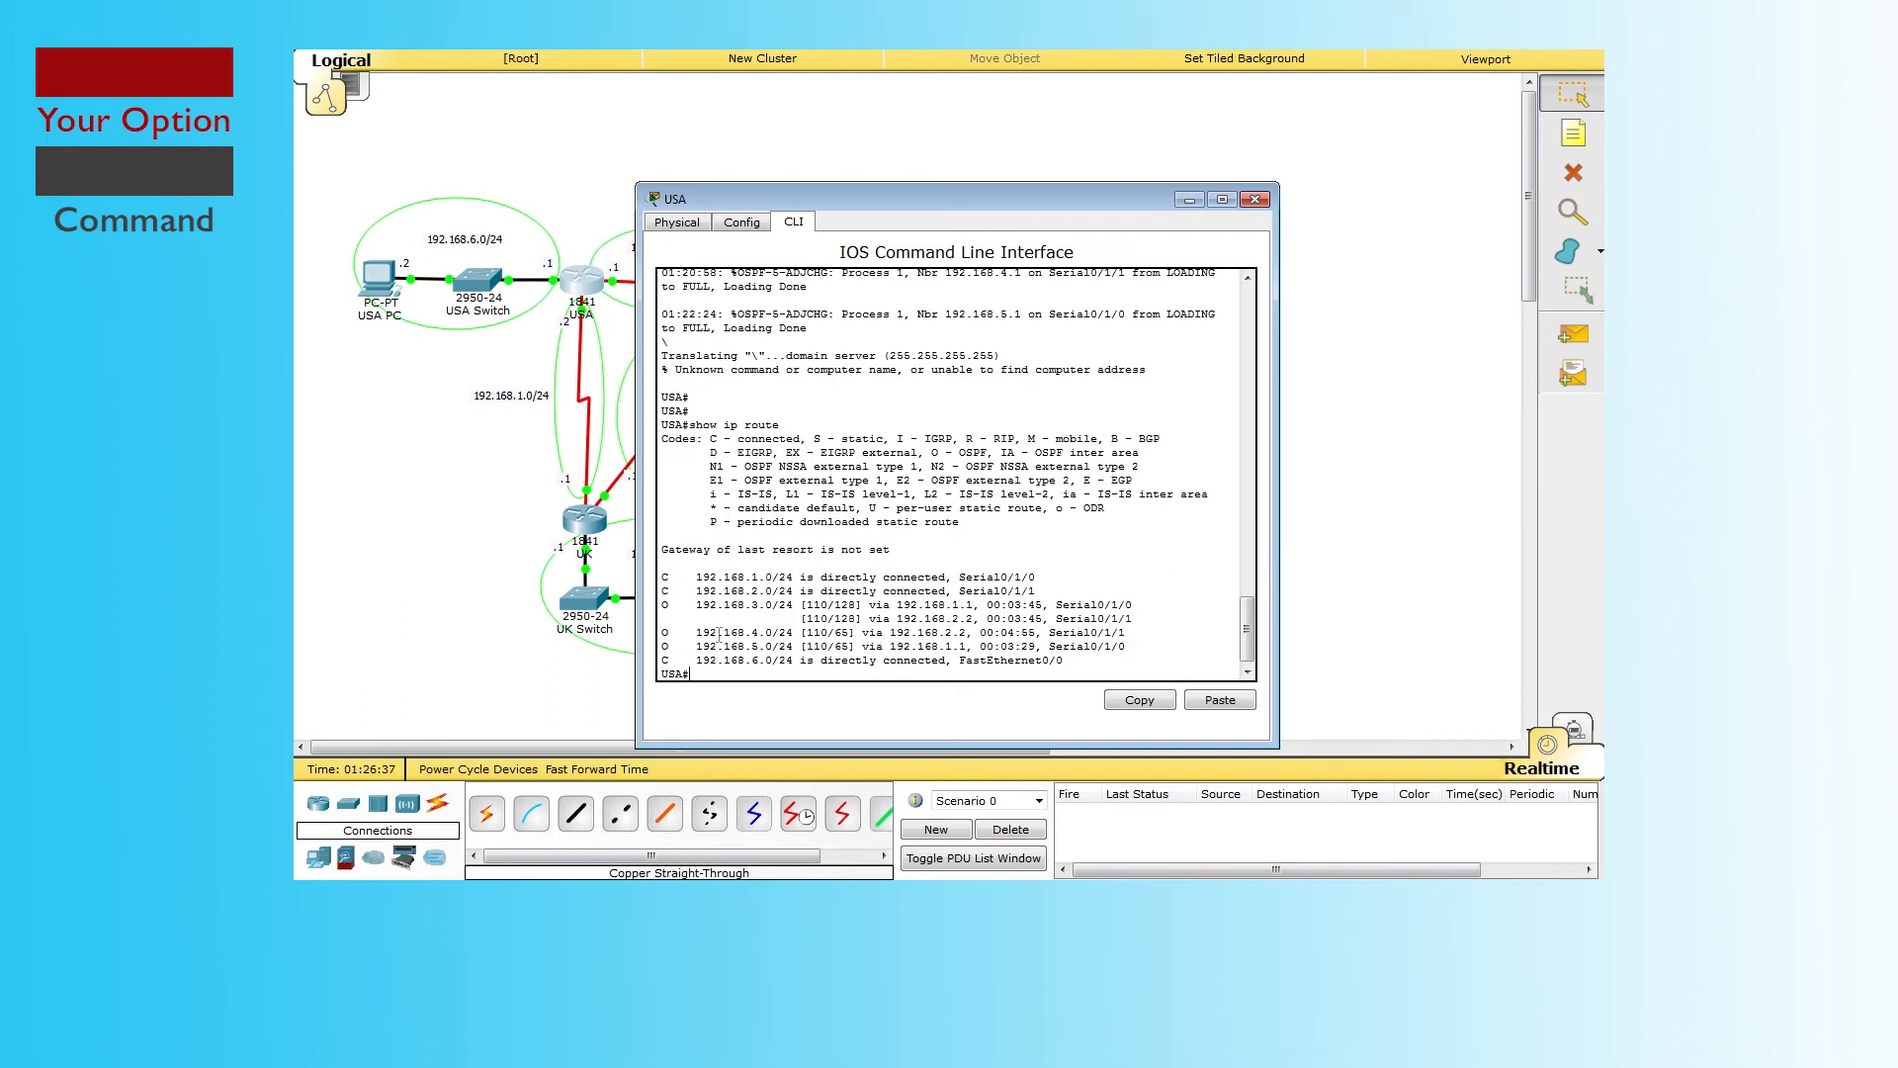
left_click_drag(683, 660, 661, 549)
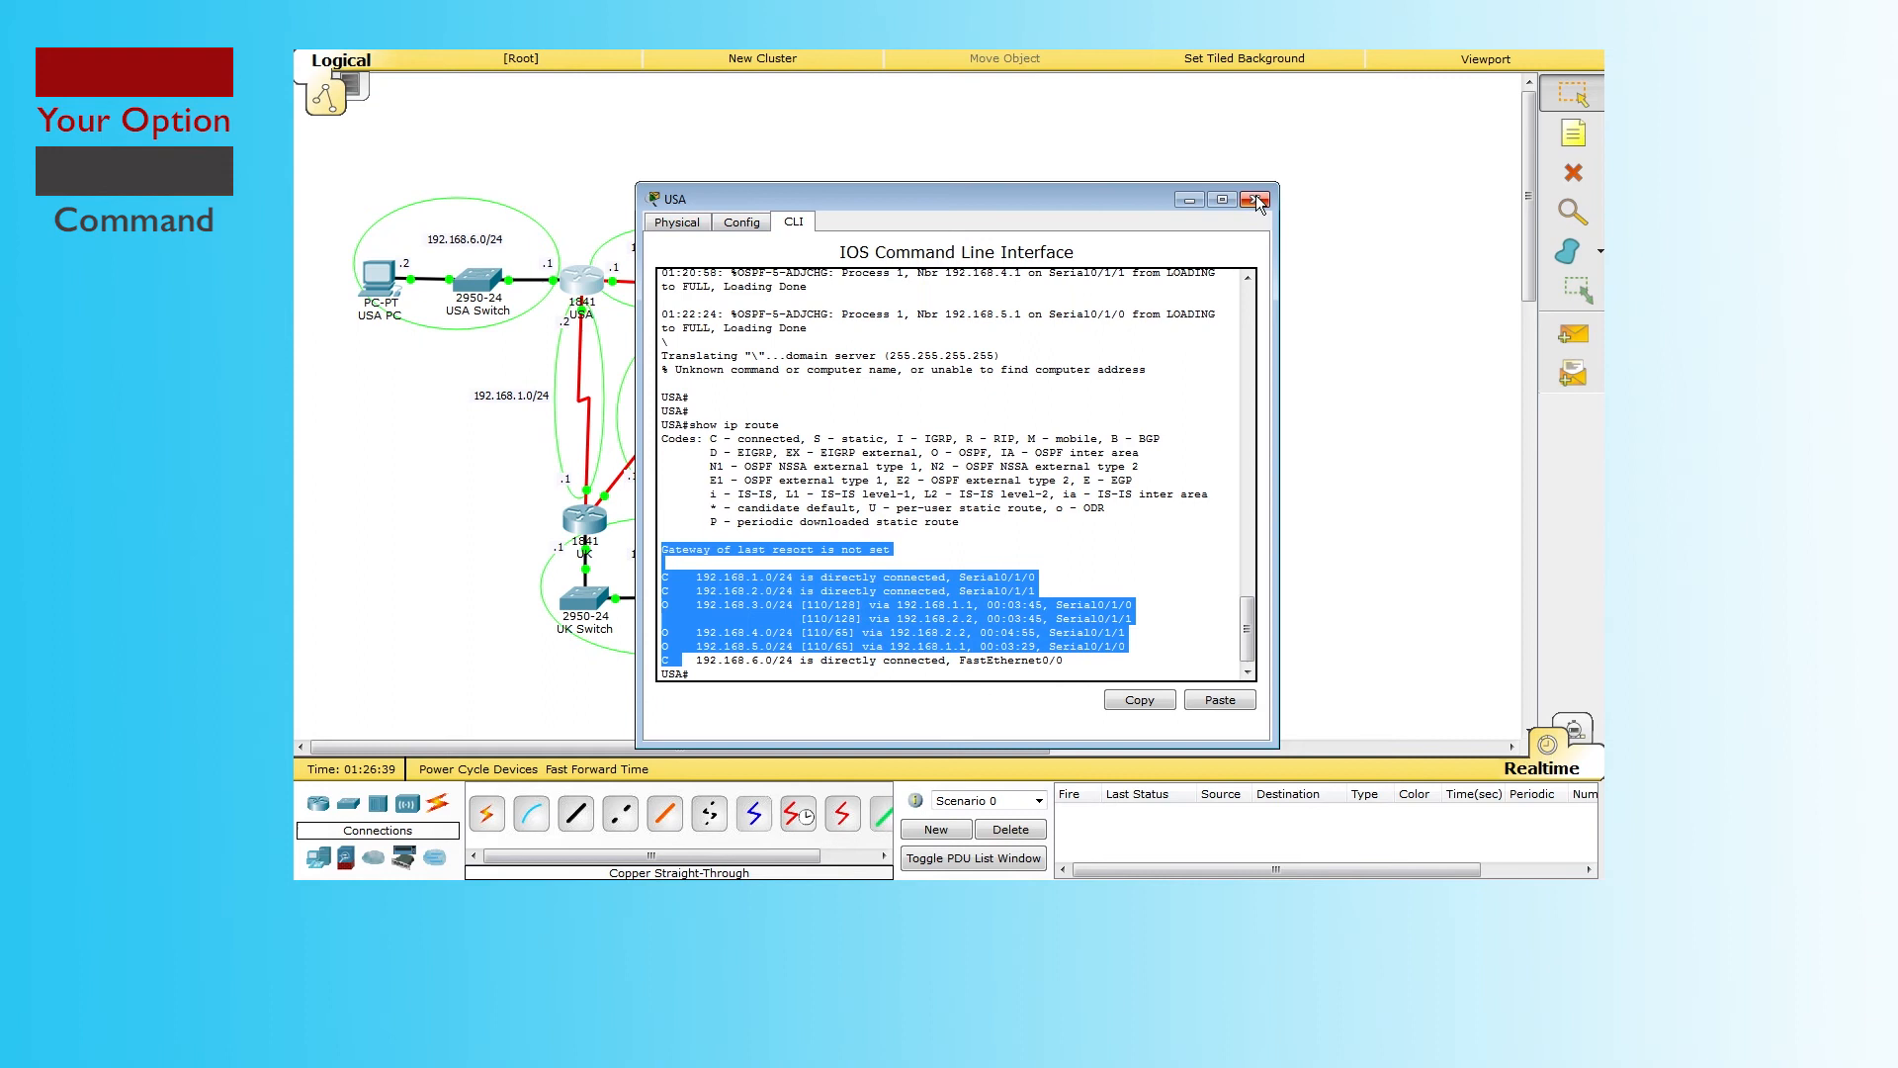
left_click(1258, 204)
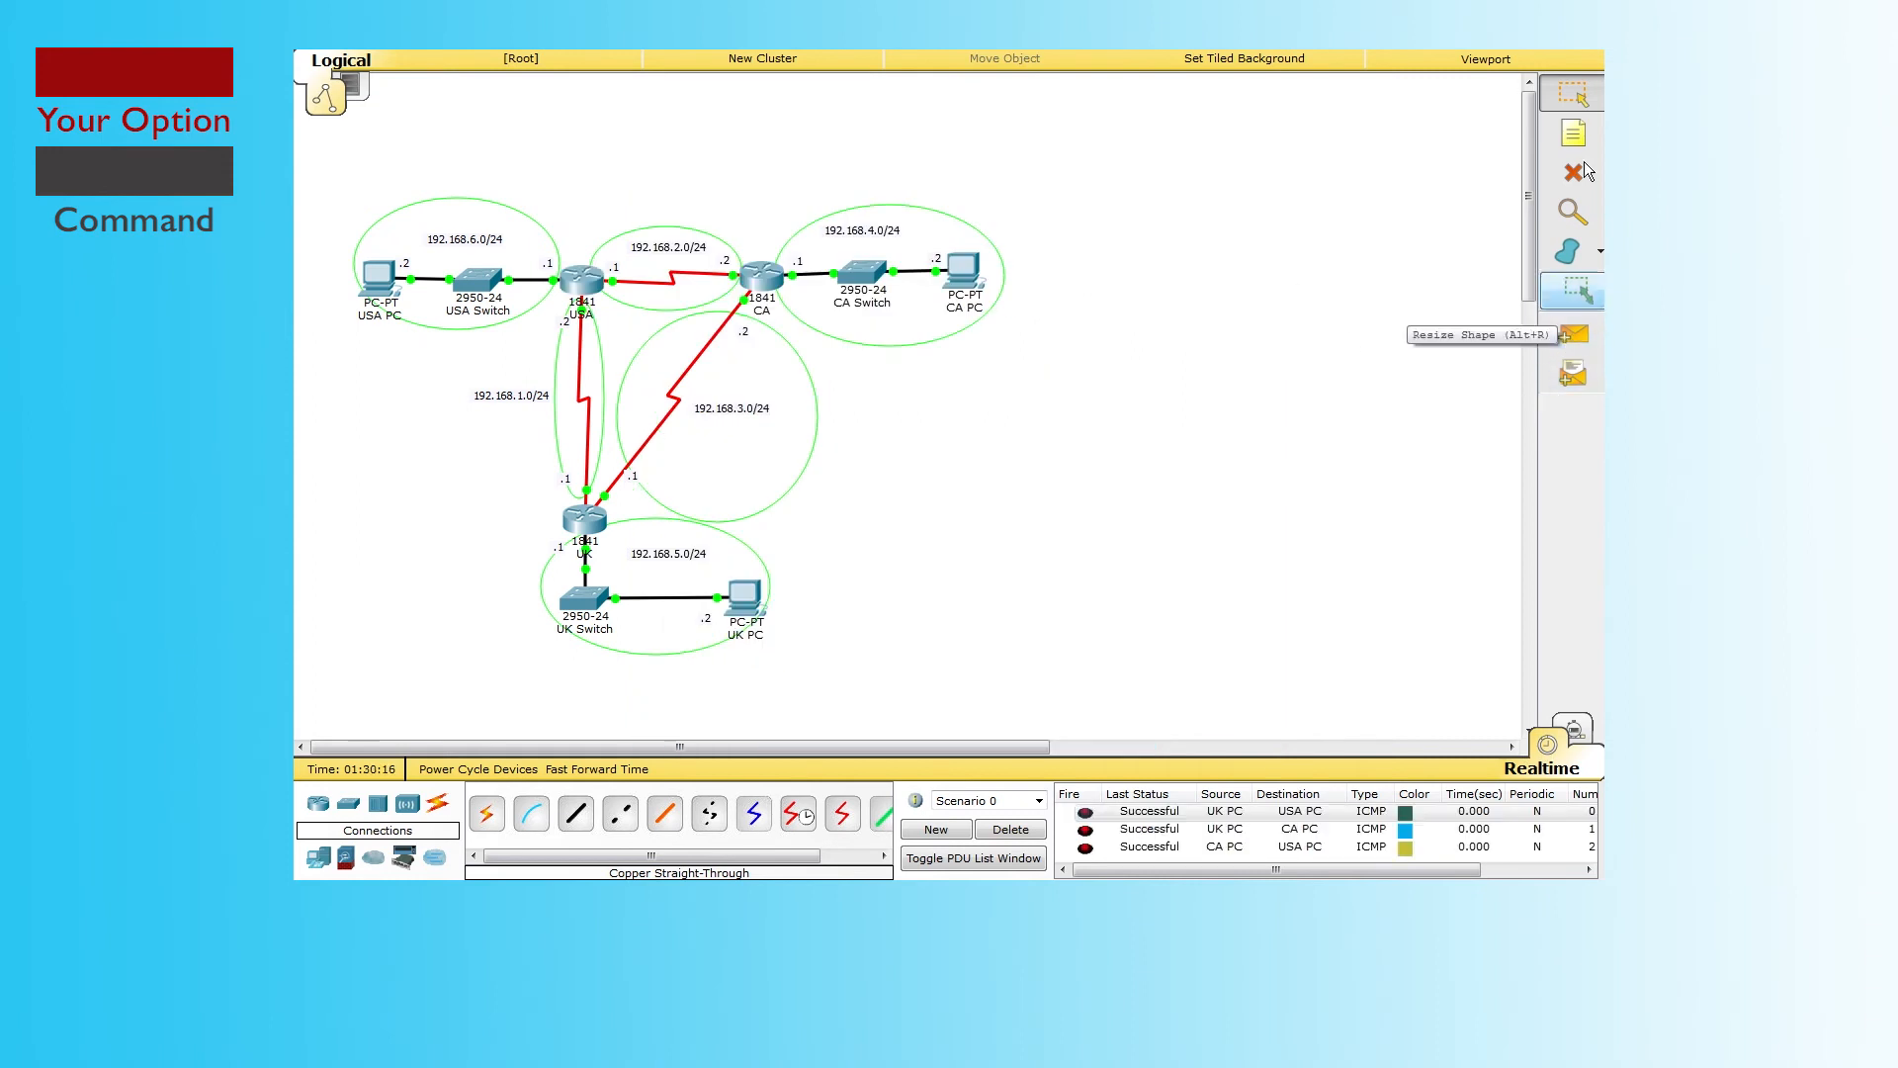
left_click(1574, 173)
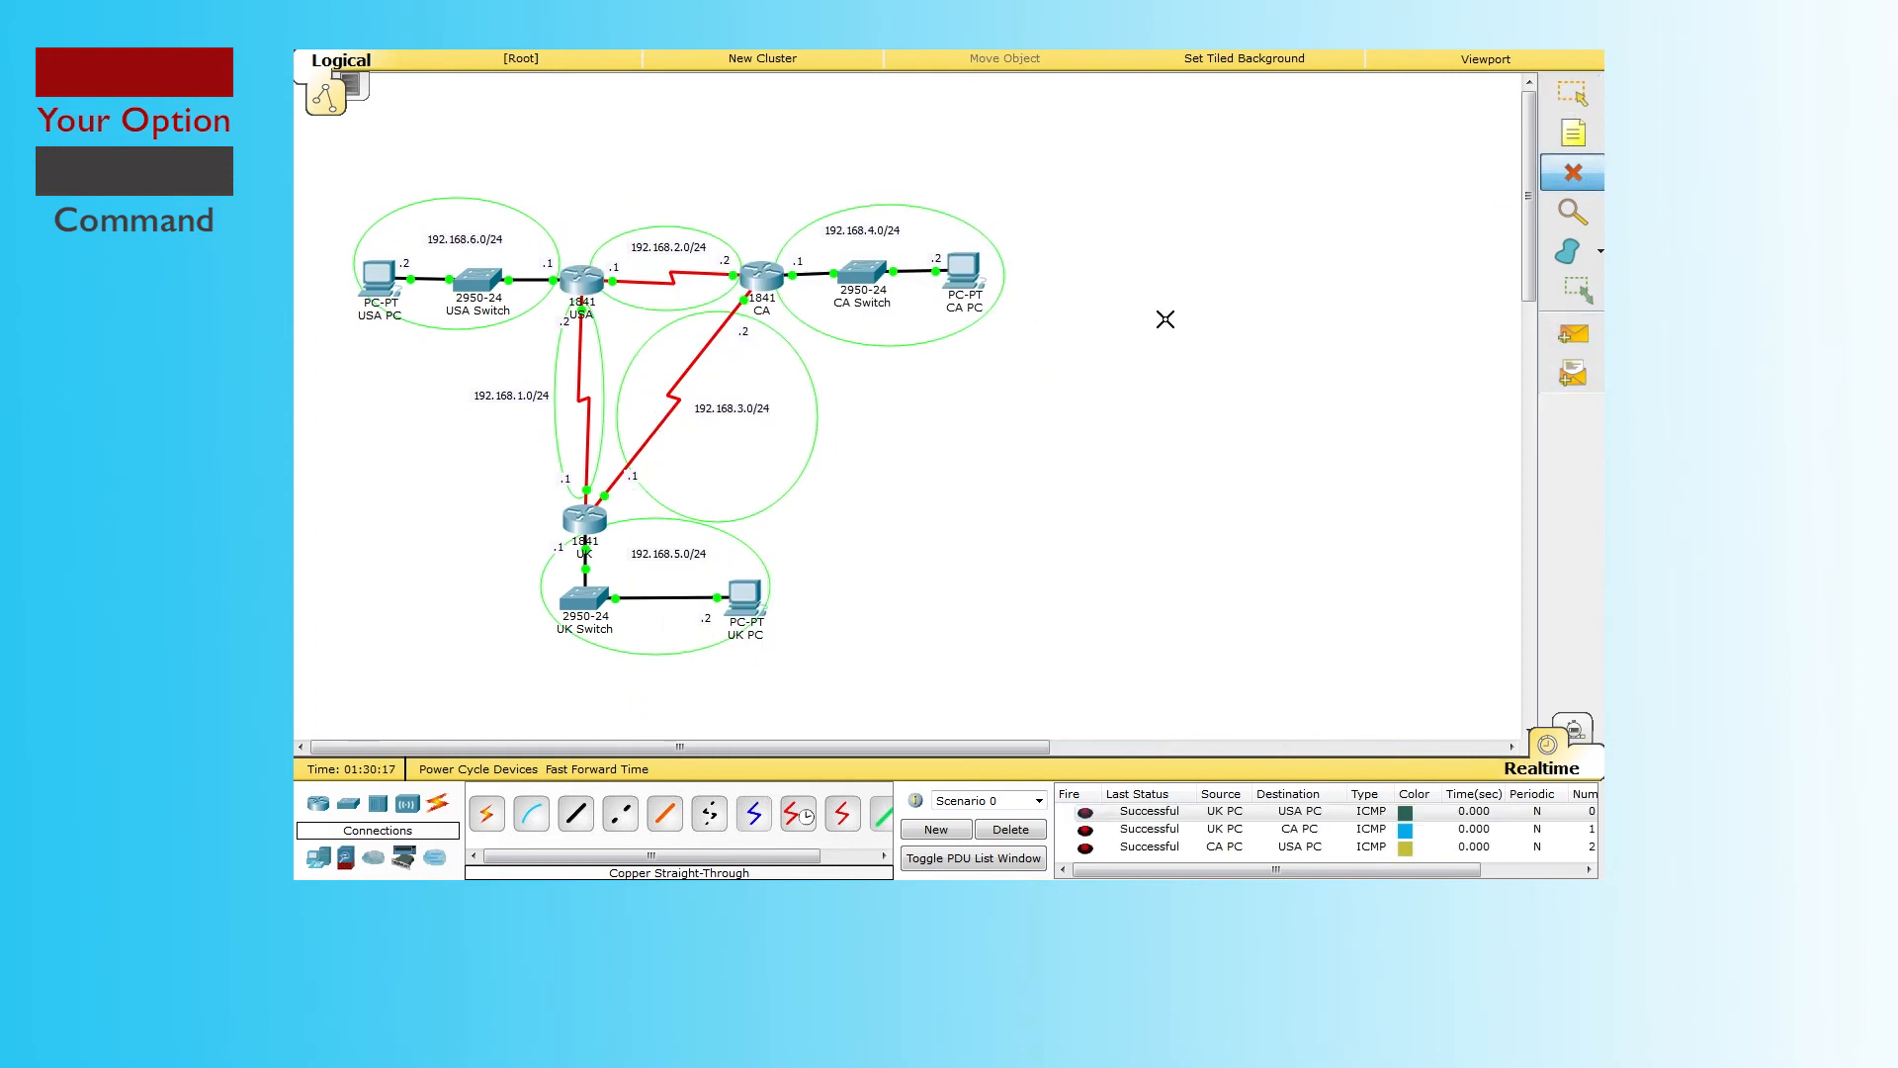
Step: Delete the CA–UK serial link and fast-forward time so OSPF reconverges
left_click(697, 394)
left_click(1574, 93)
left_click(588, 769)
left_click(588, 769)
left_click(588, 769)
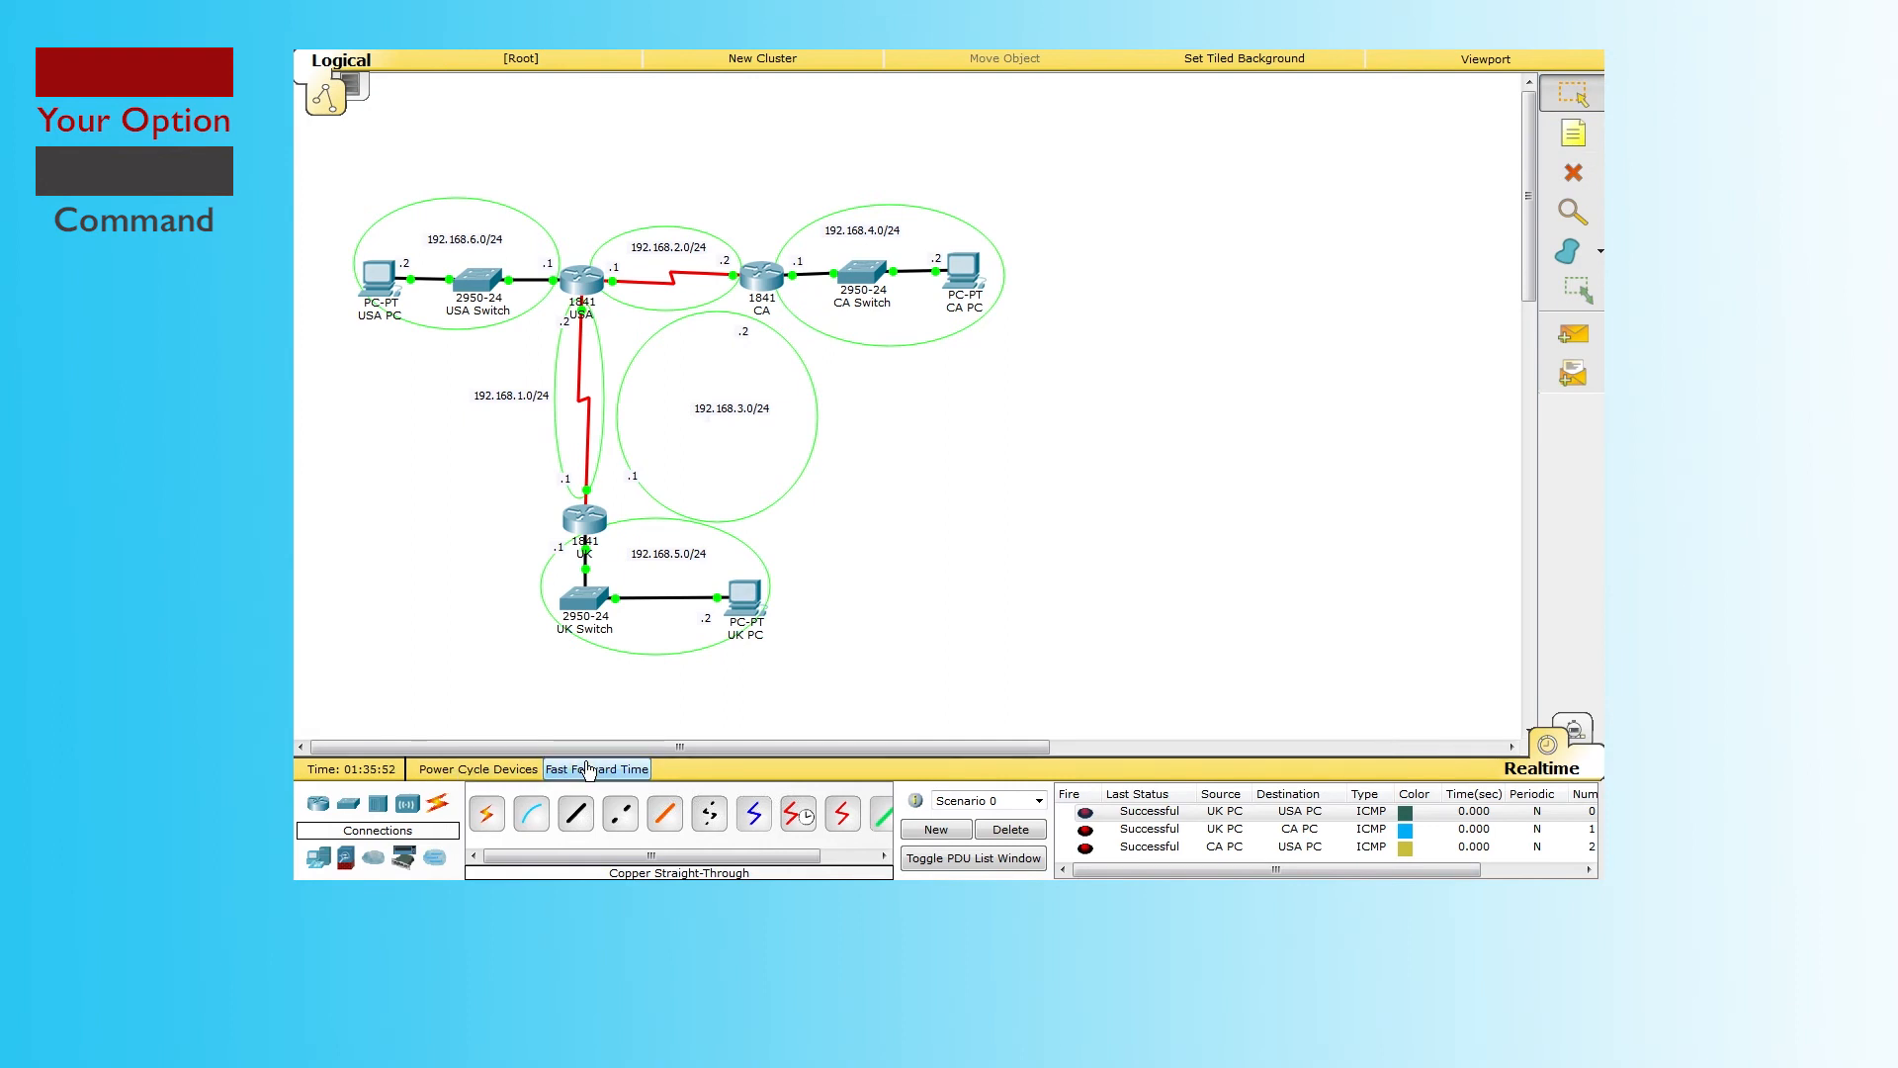
Step: In Simulation mode, clear old pings and add a simple PDU from CA PC to UK PC
left_click(1582, 733)
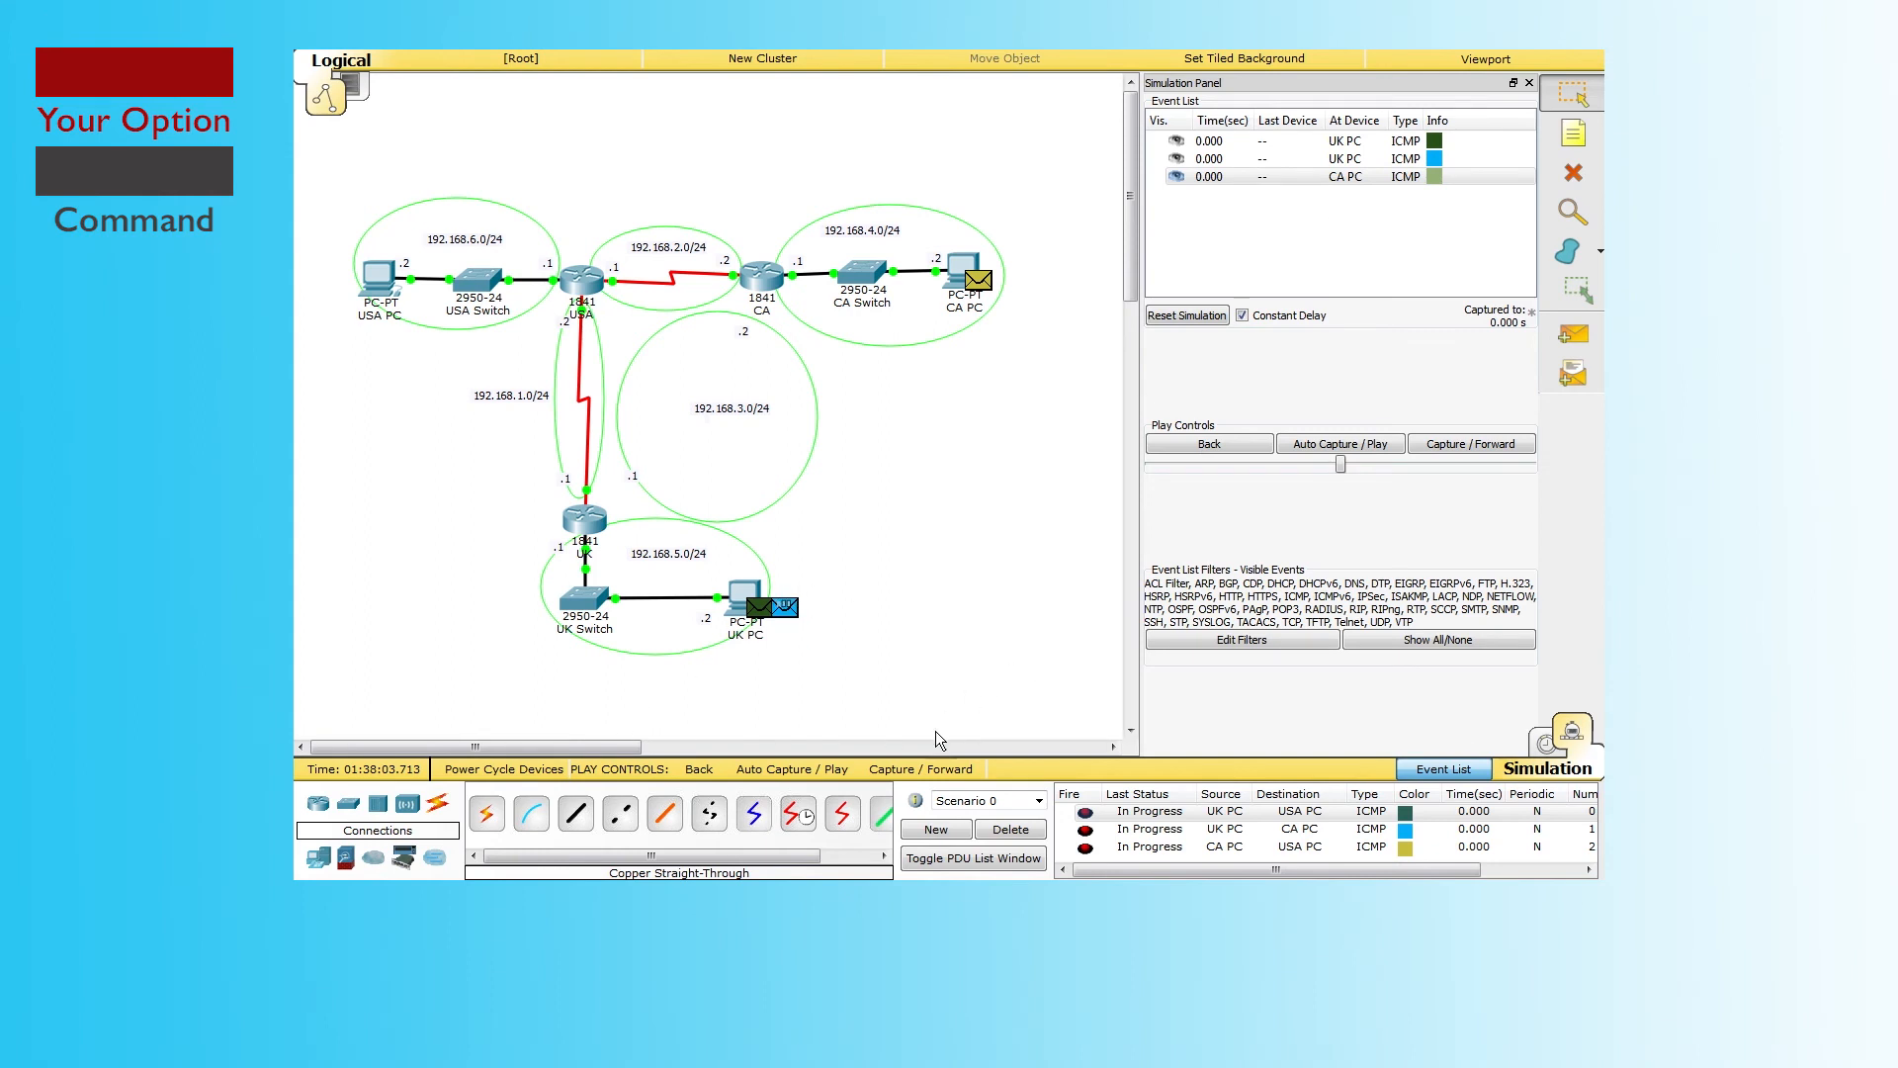
left_click(1010, 830)
left_click(1573, 336)
left_click(962, 269)
left_click(752, 601)
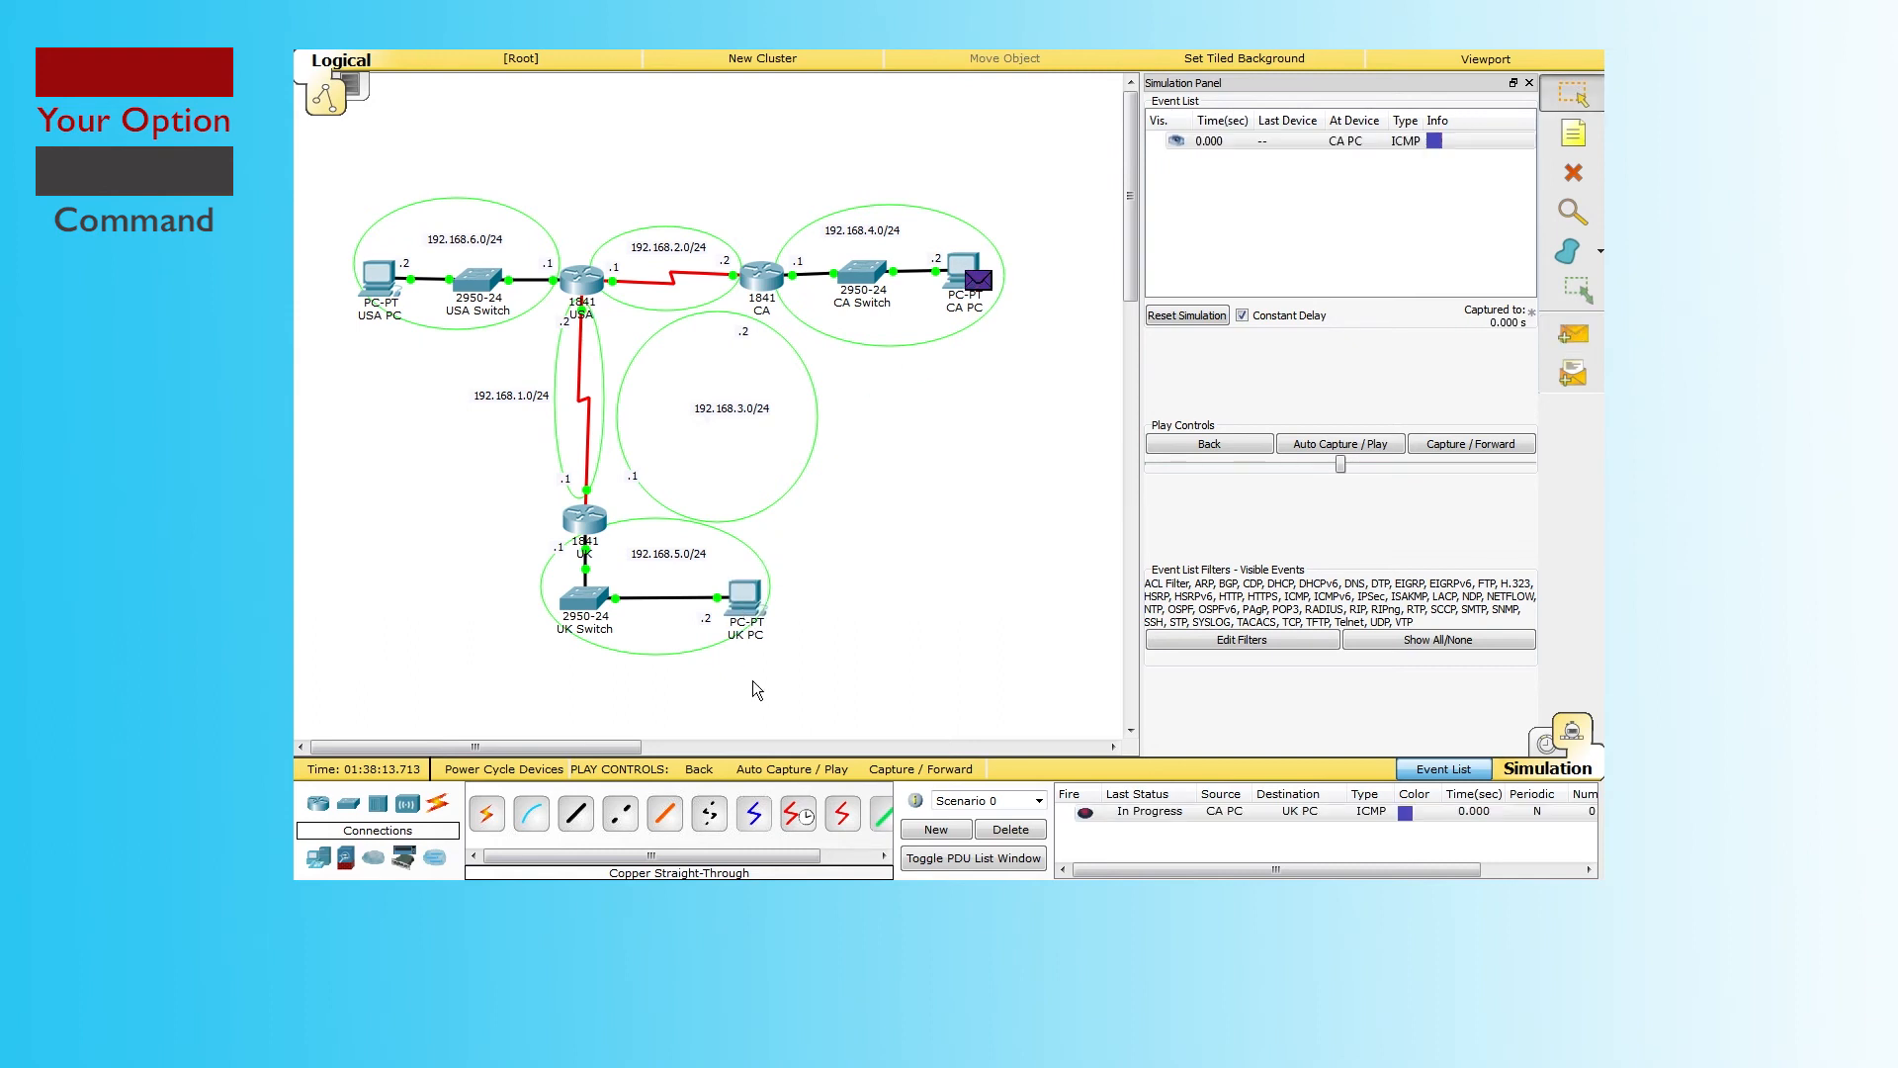
Step: Step the ping hop by hop via USA until the reply returns, then delete it
left_click(1464, 444)
left_click(1464, 444)
left_click(1465, 444)
left_click(1465, 444)
left_click(1464, 444)
left_click(1465, 444)
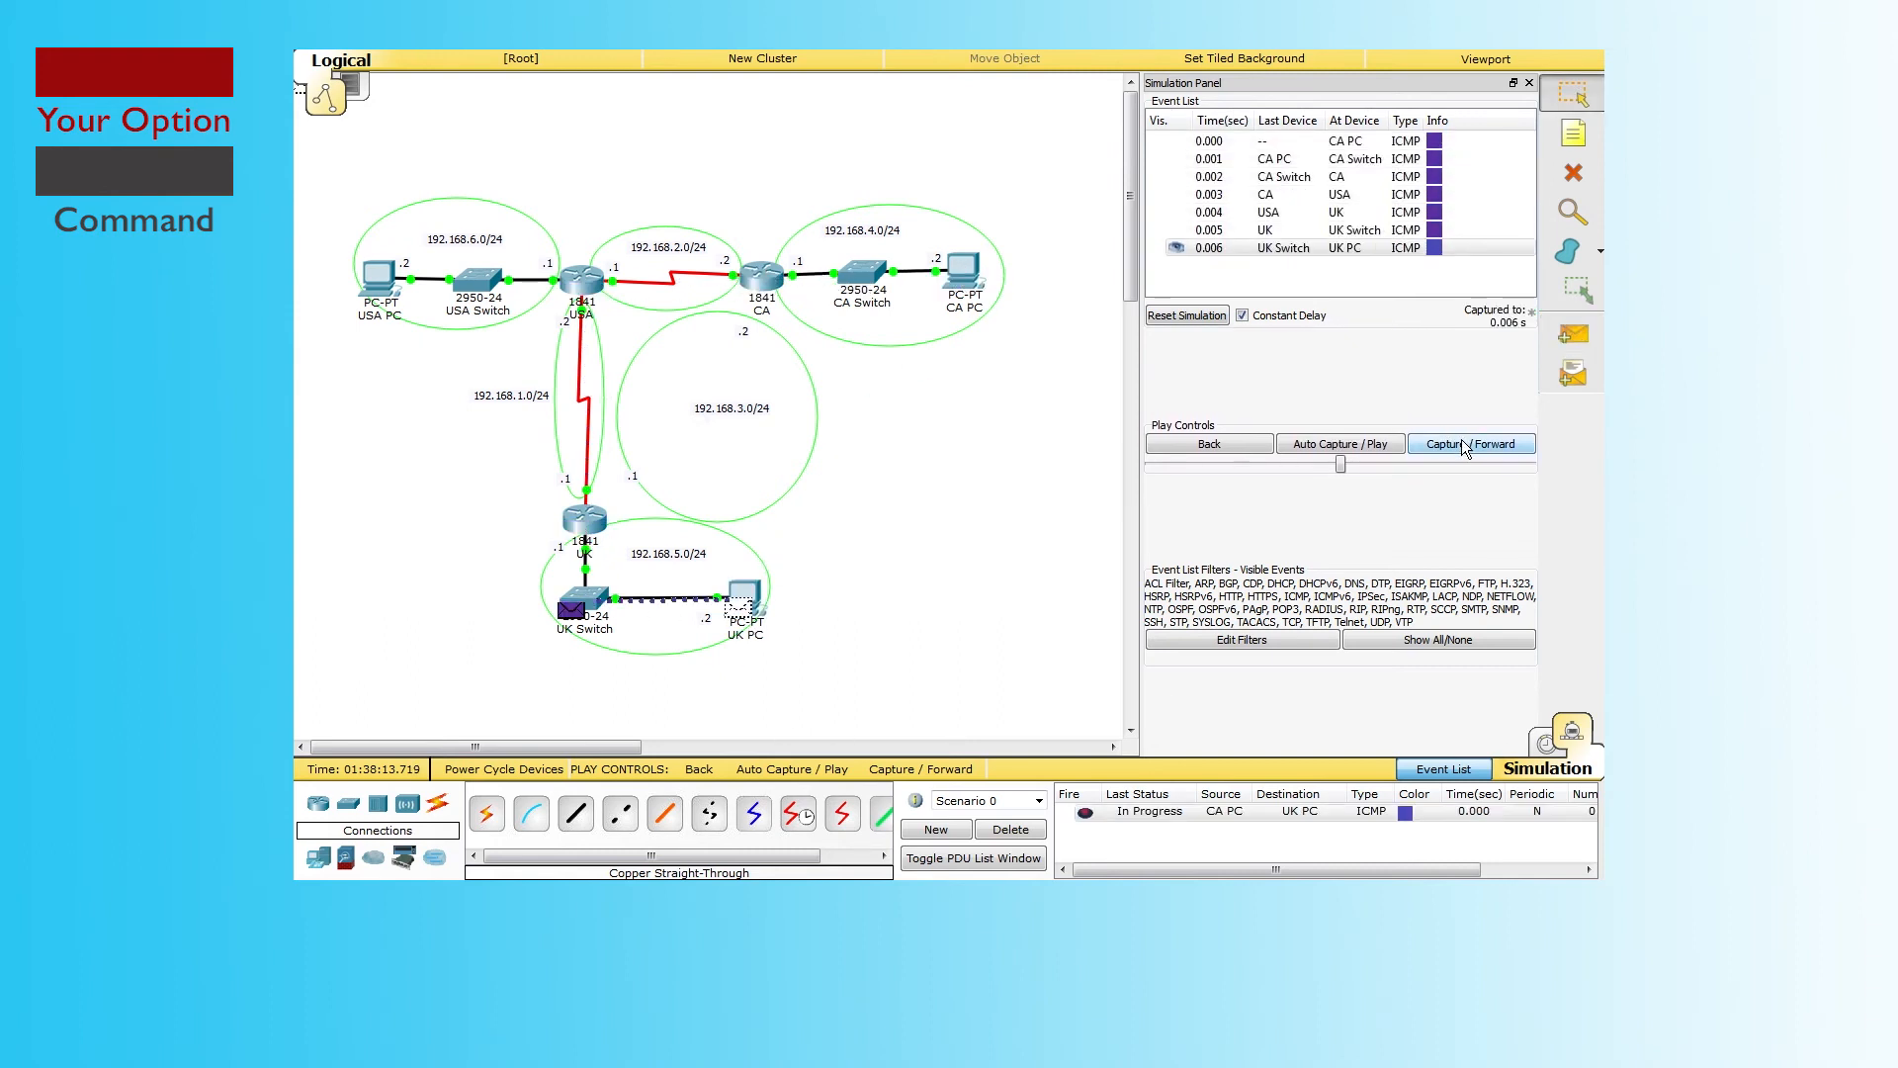
left_click(1464, 444)
left_click(1464, 444)
left_click(1464, 444)
left_click(1464, 443)
left_click(1464, 444)
left_click(1464, 444)
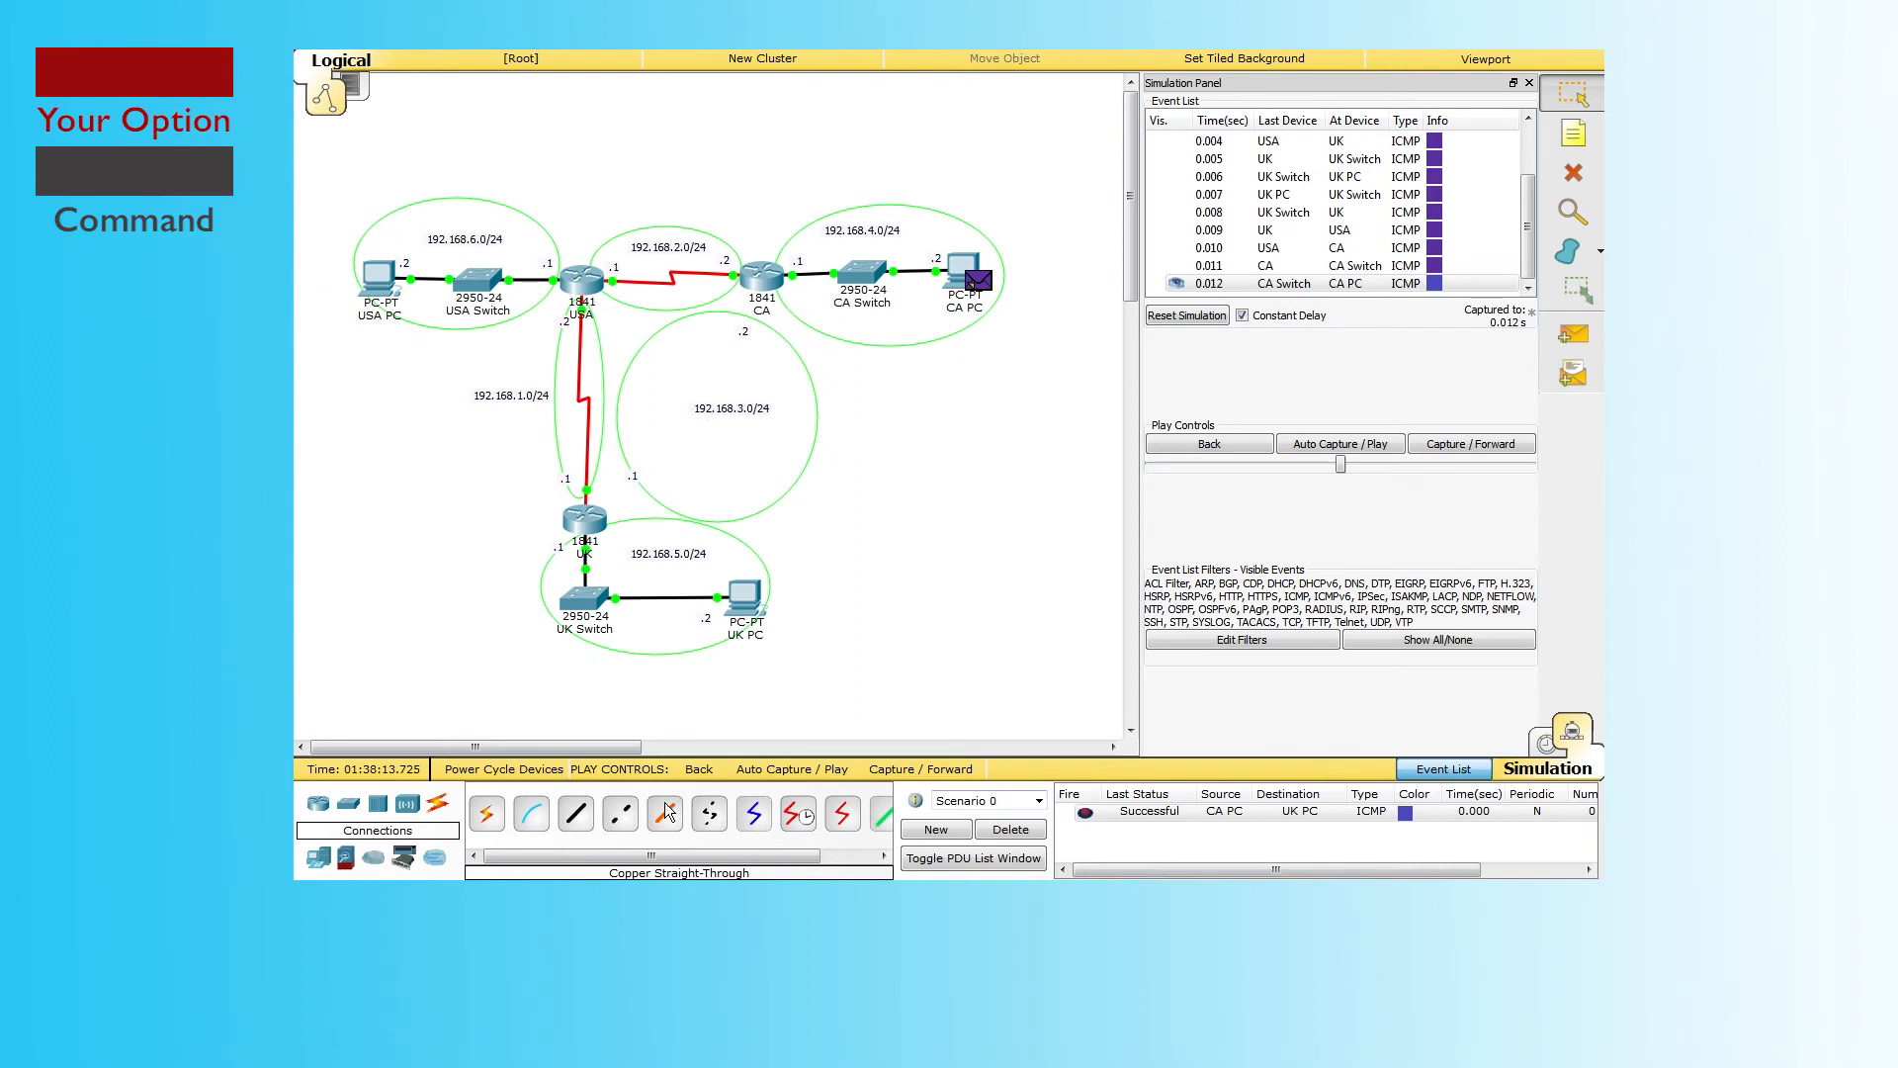
left_click(994, 829)
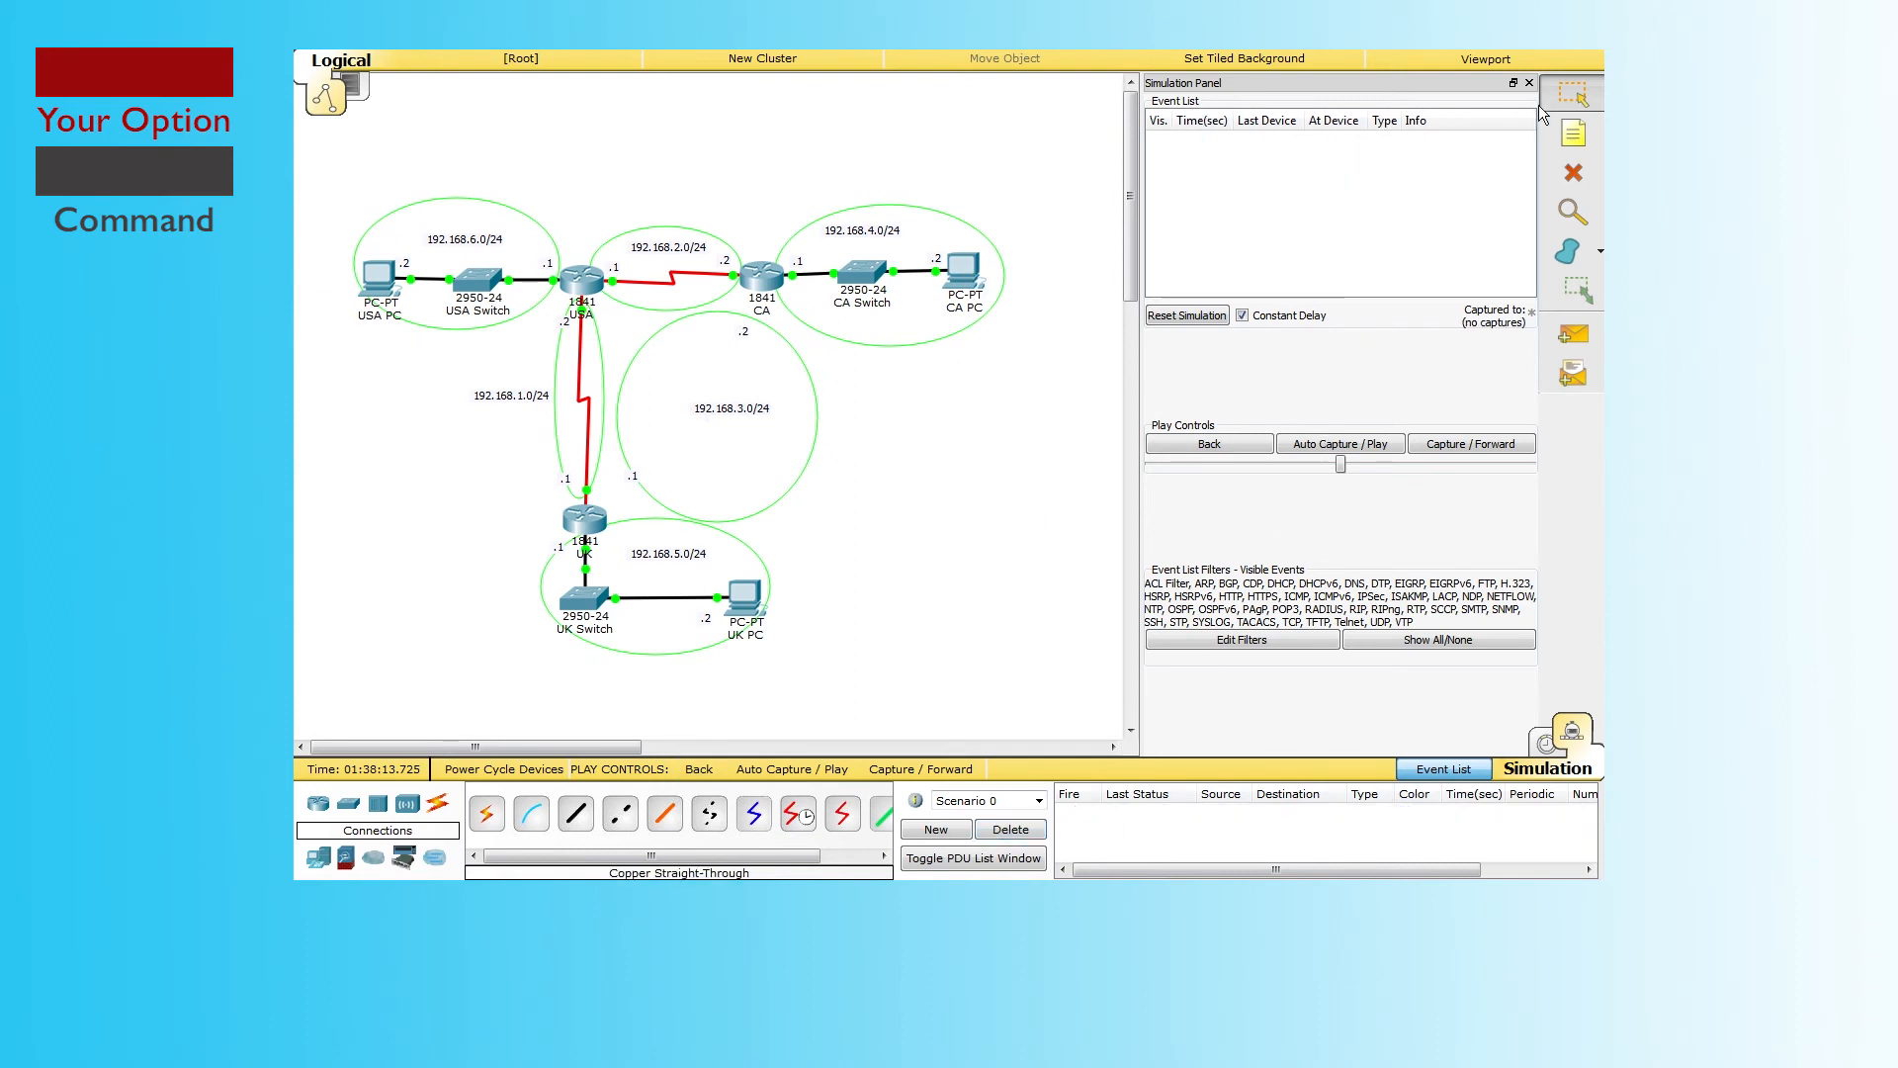
Step: In Realtime, cable UK Serial0/1/1 to CA Serial0/1/0 and fast-forward time
left_click(1585, 94)
left_click(1547, 745)
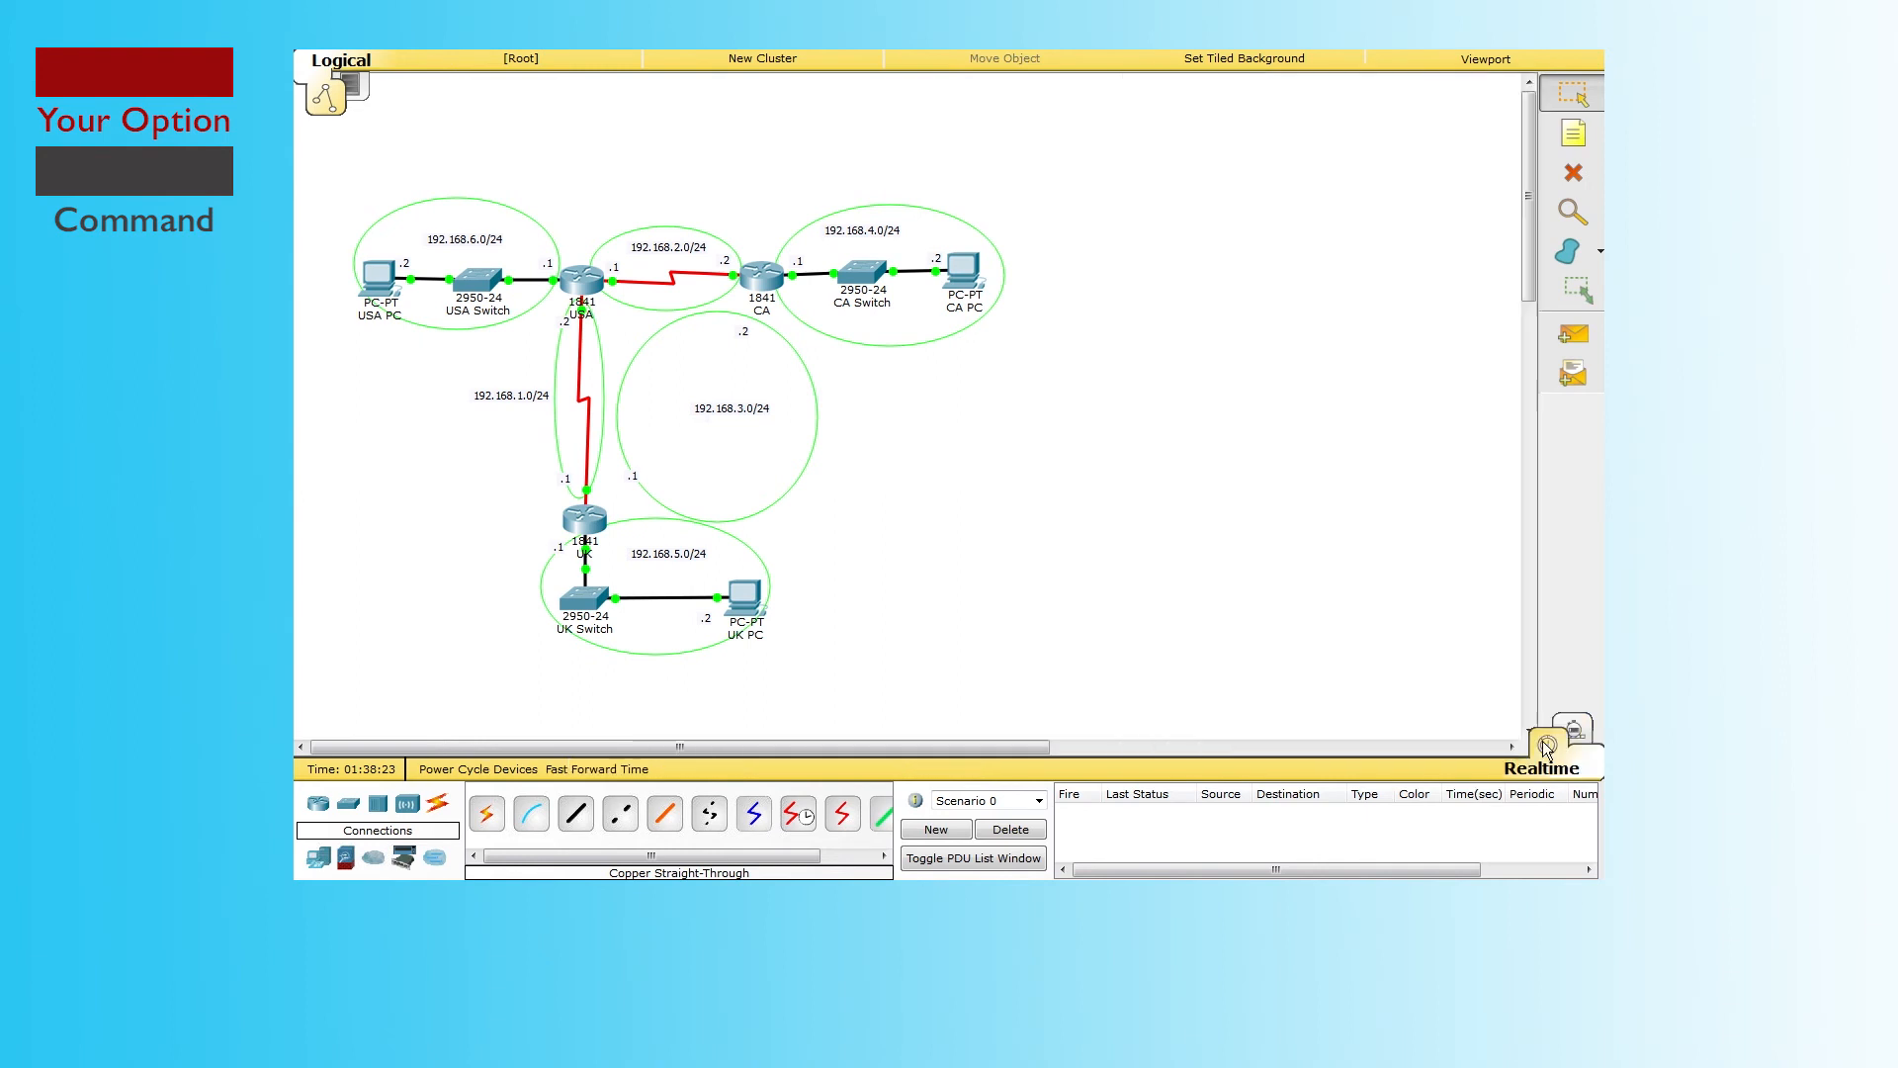
left_click(855, 817)
left_click(587, 517)
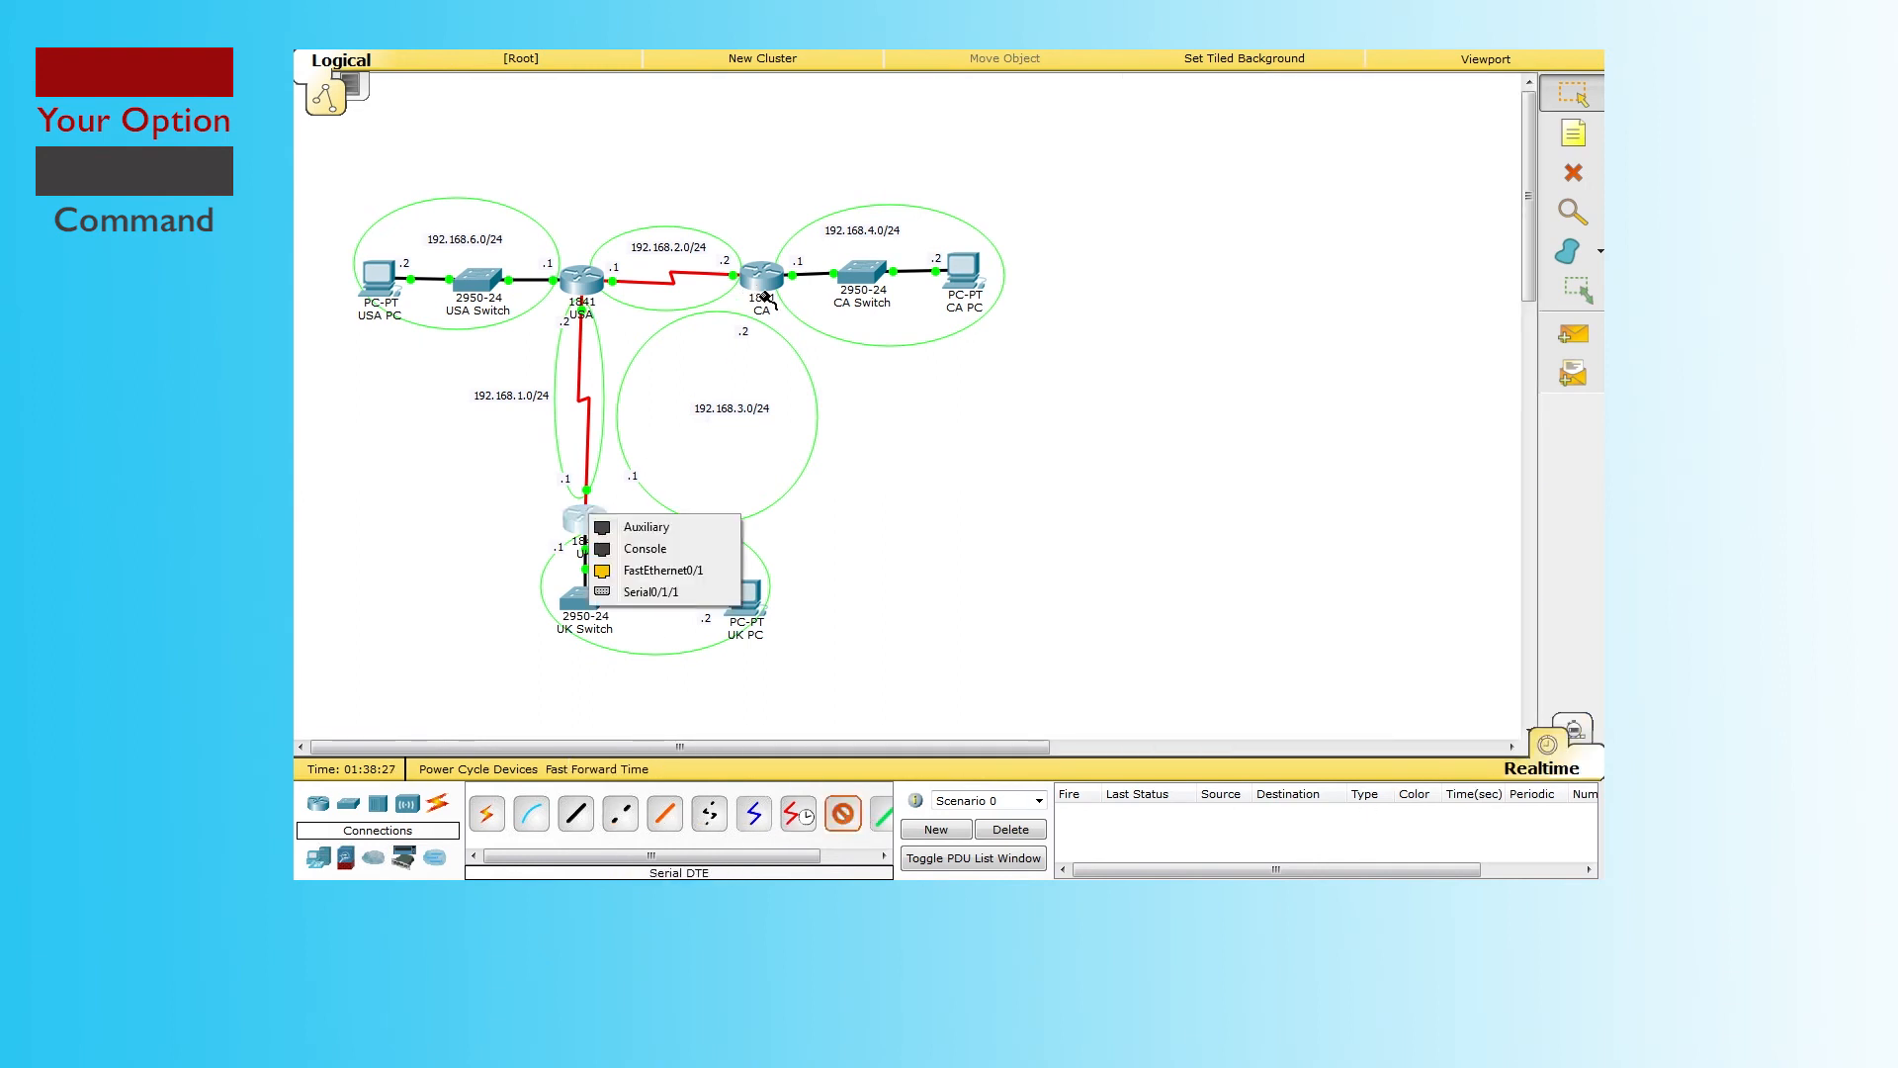
left_click(651, 592)
left_click(763, 279)
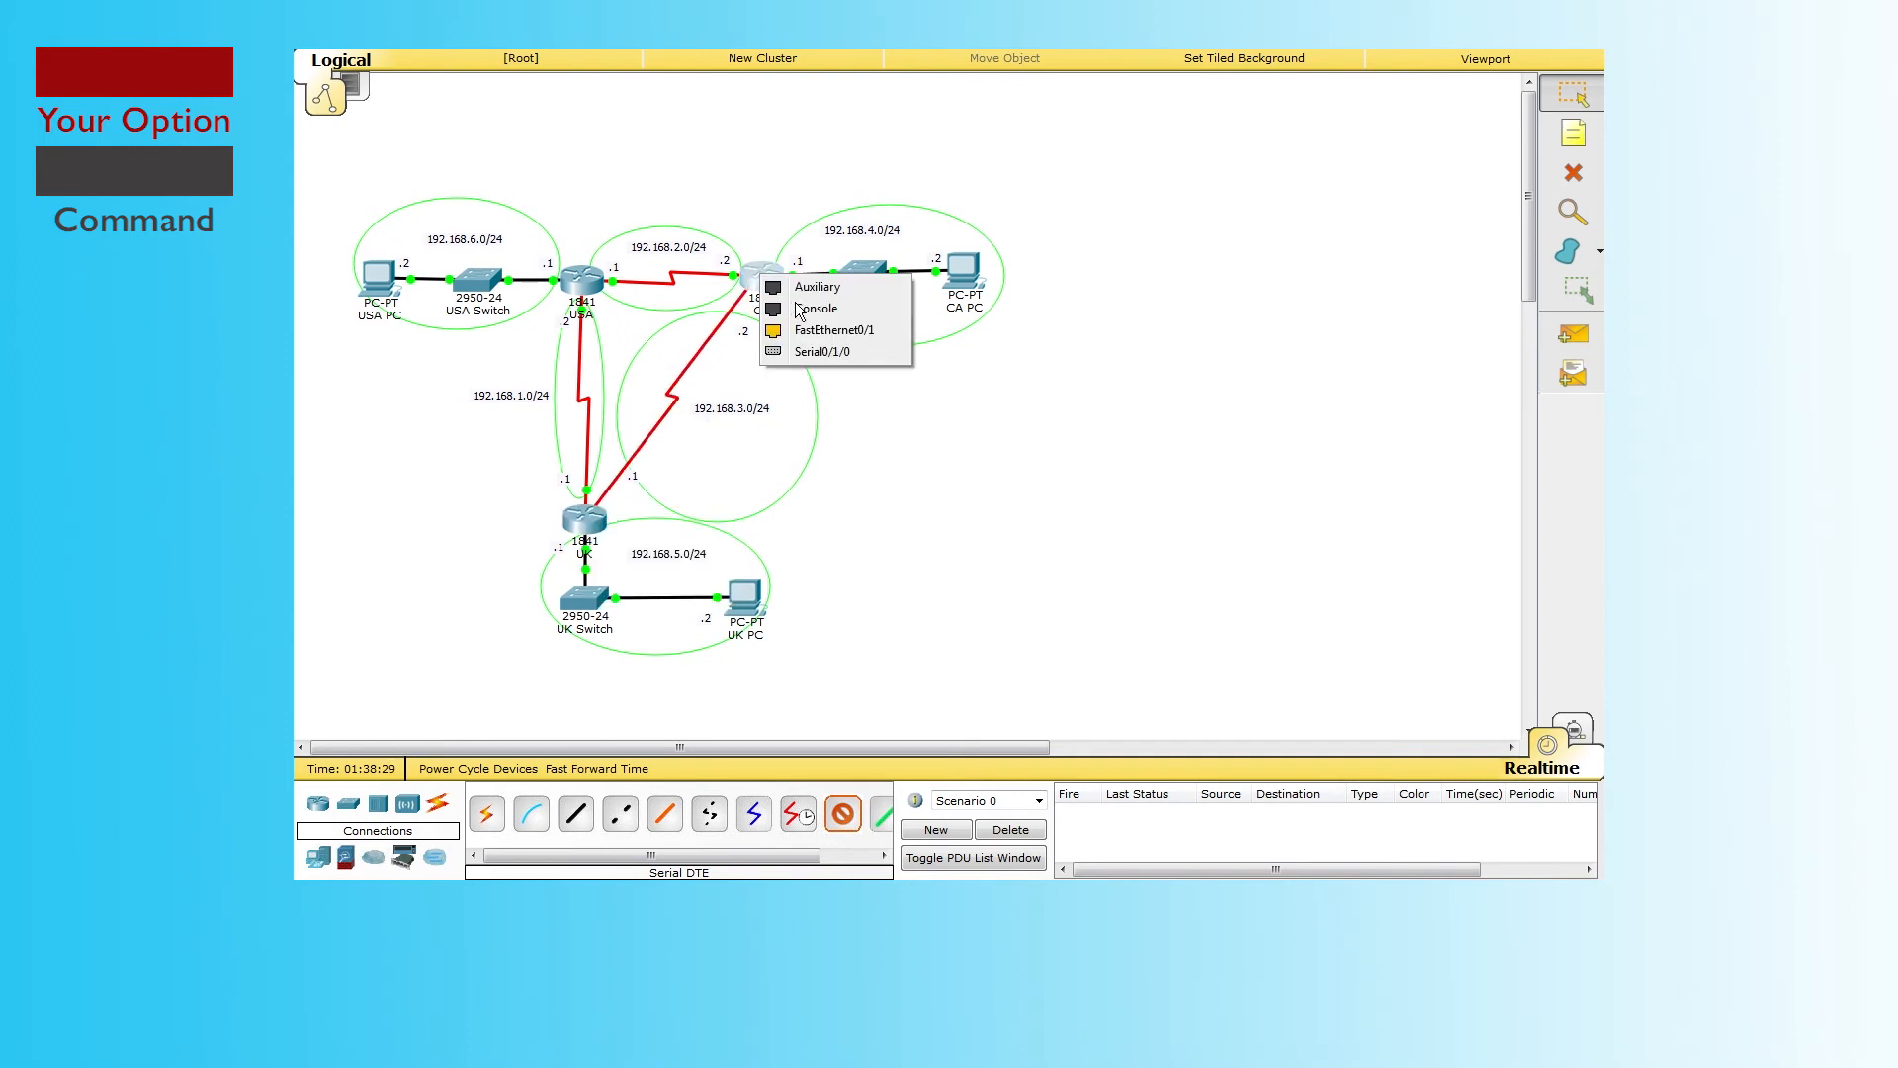
left_click(824, 352)
left_click(607, 770)
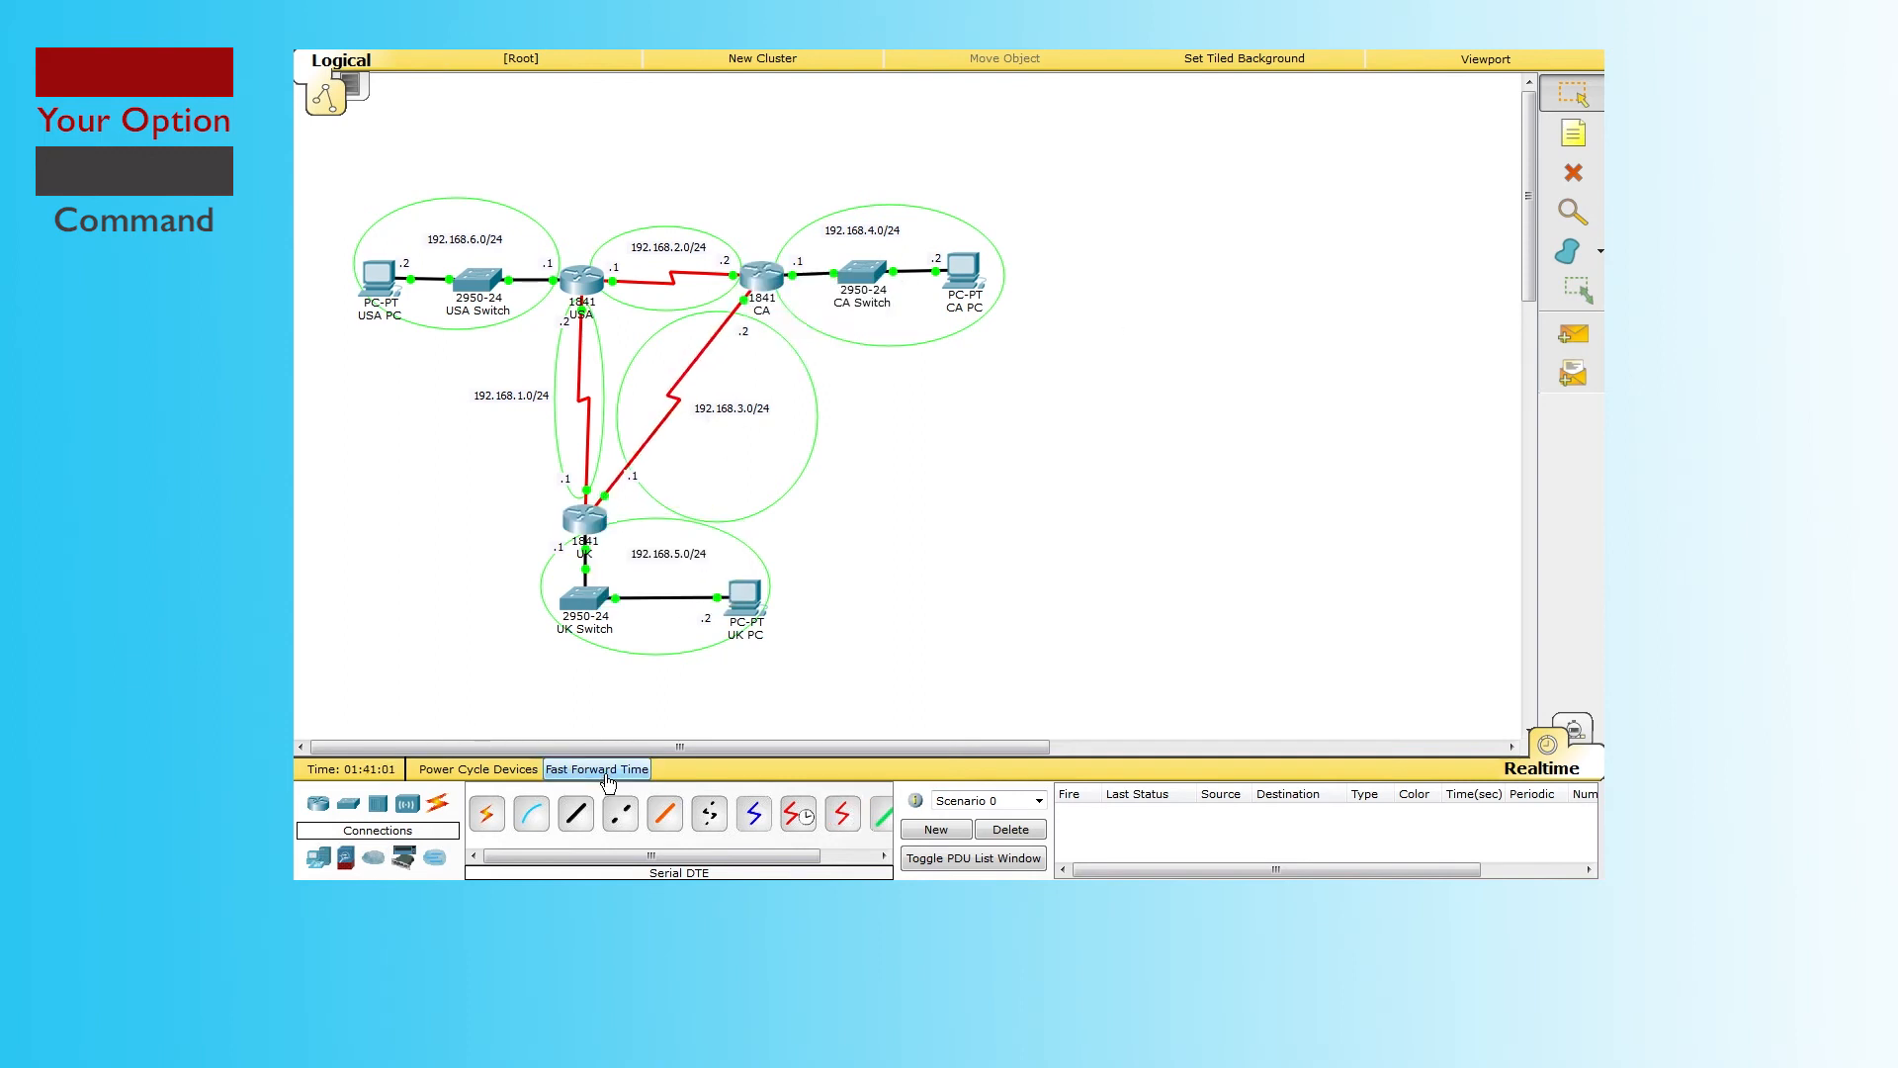
left_click(607, 771)
left_click(607, 770)
Step: In Simulation mode, add a simple PDU from CA PC to UK PC
left_click(1573, 730)
left_click(1574, 336)
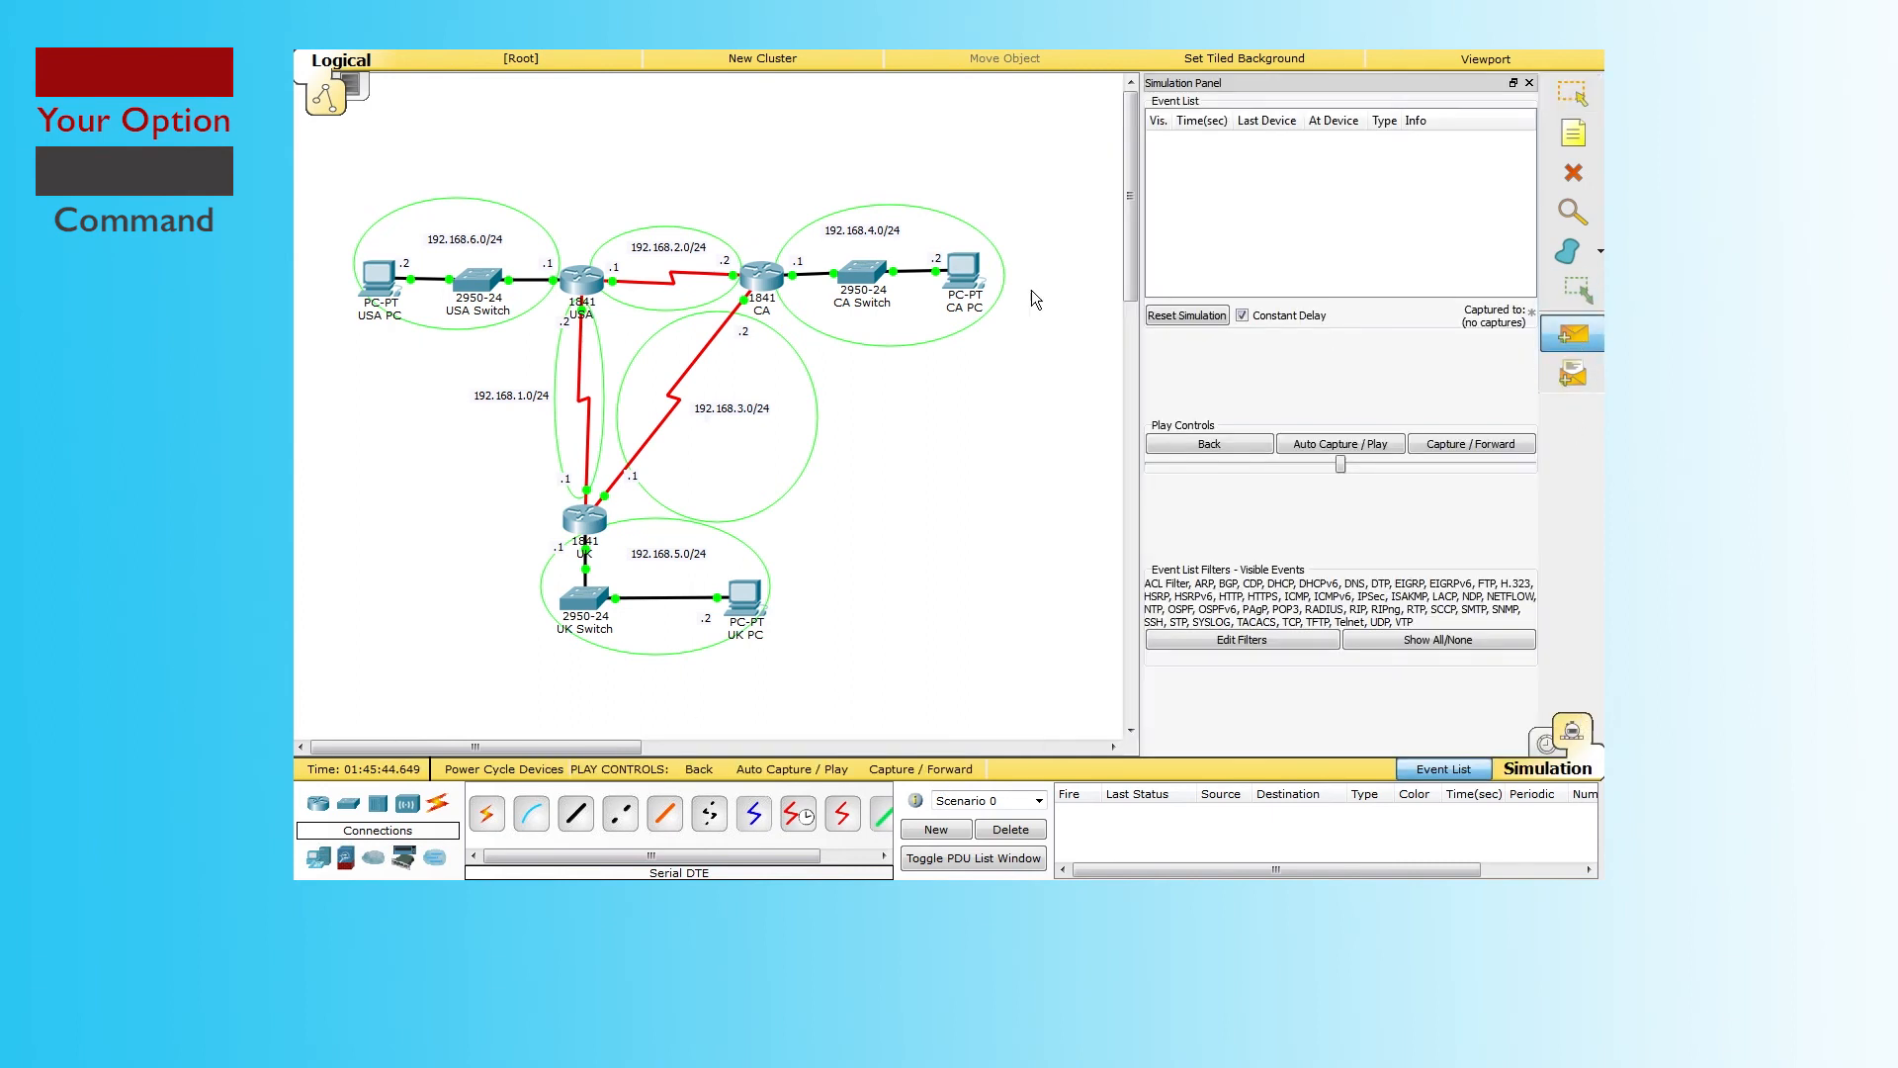
left_click(964, 270)
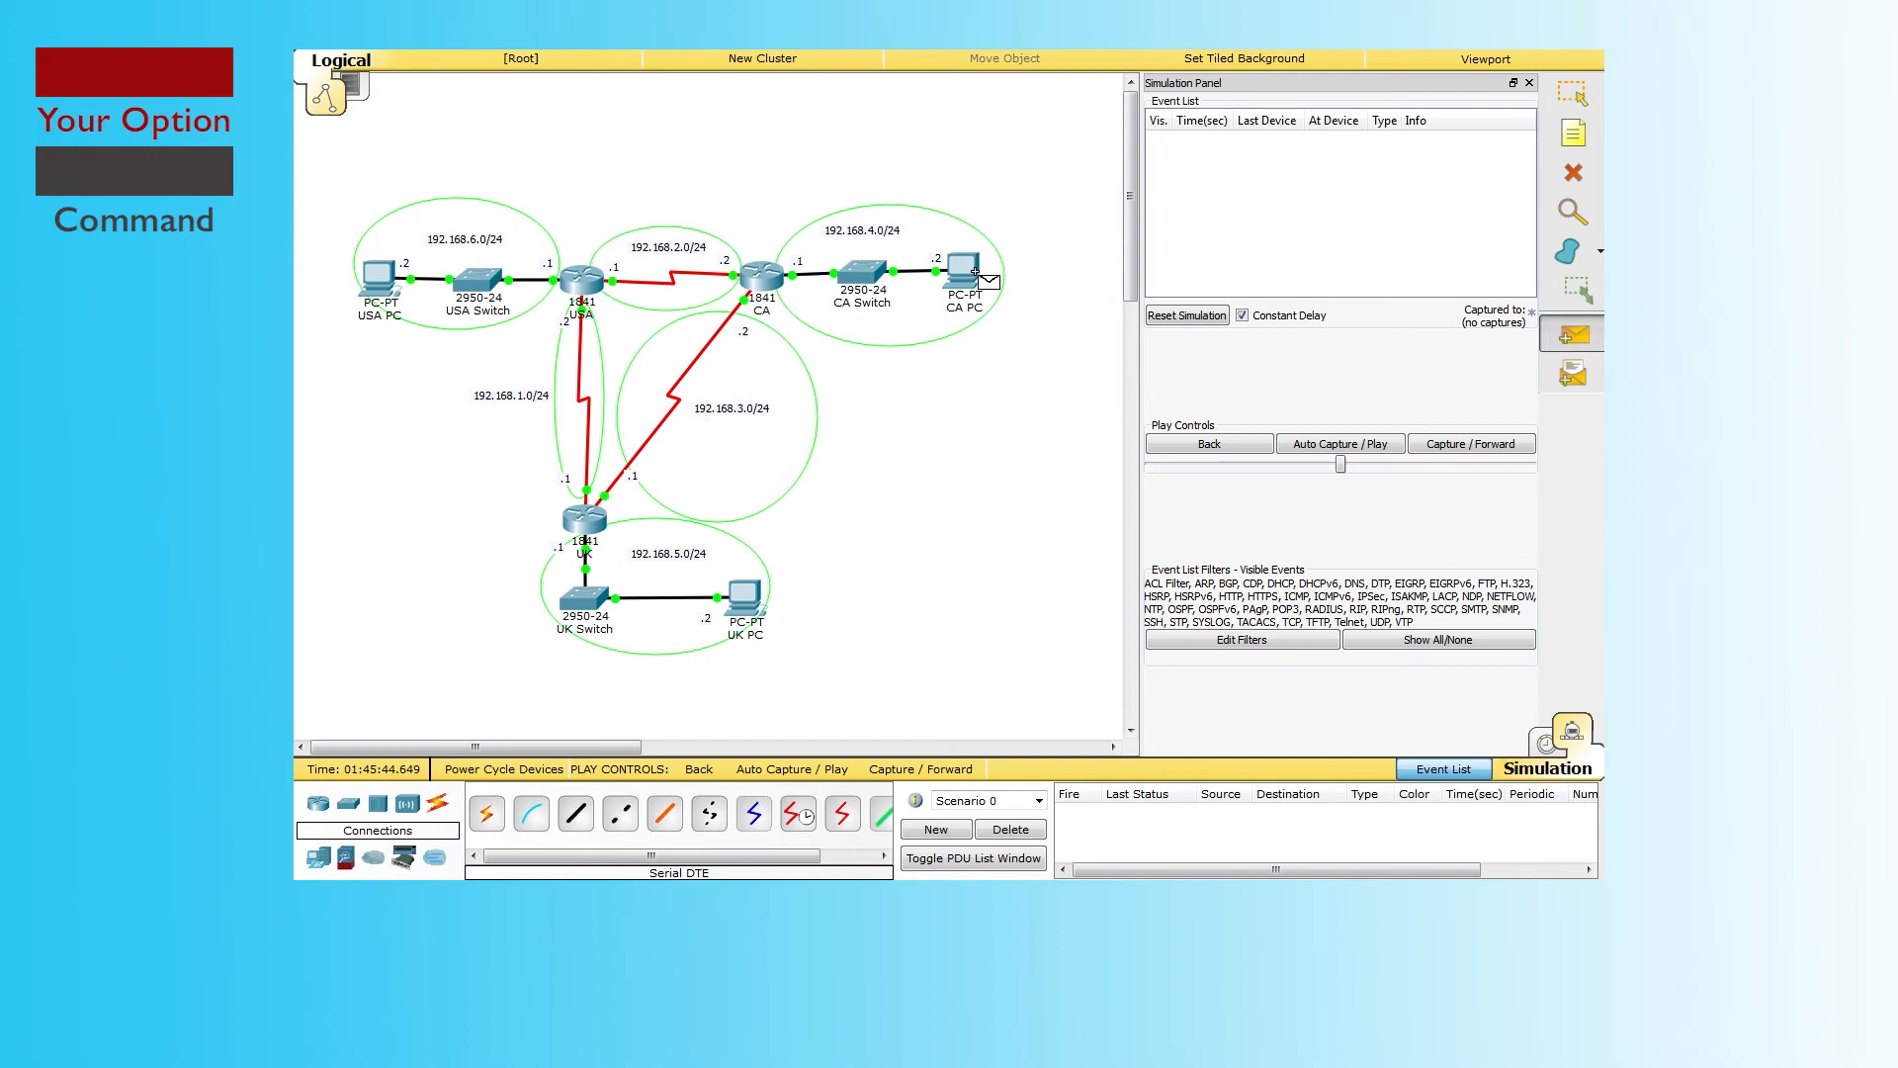
left_click(744, 596)
Step: Step the ping hop by hop until the reply is delivered back to CA PC
left_click(1453, 447)
left_click(1455, 447)
left_click(1459, 447)
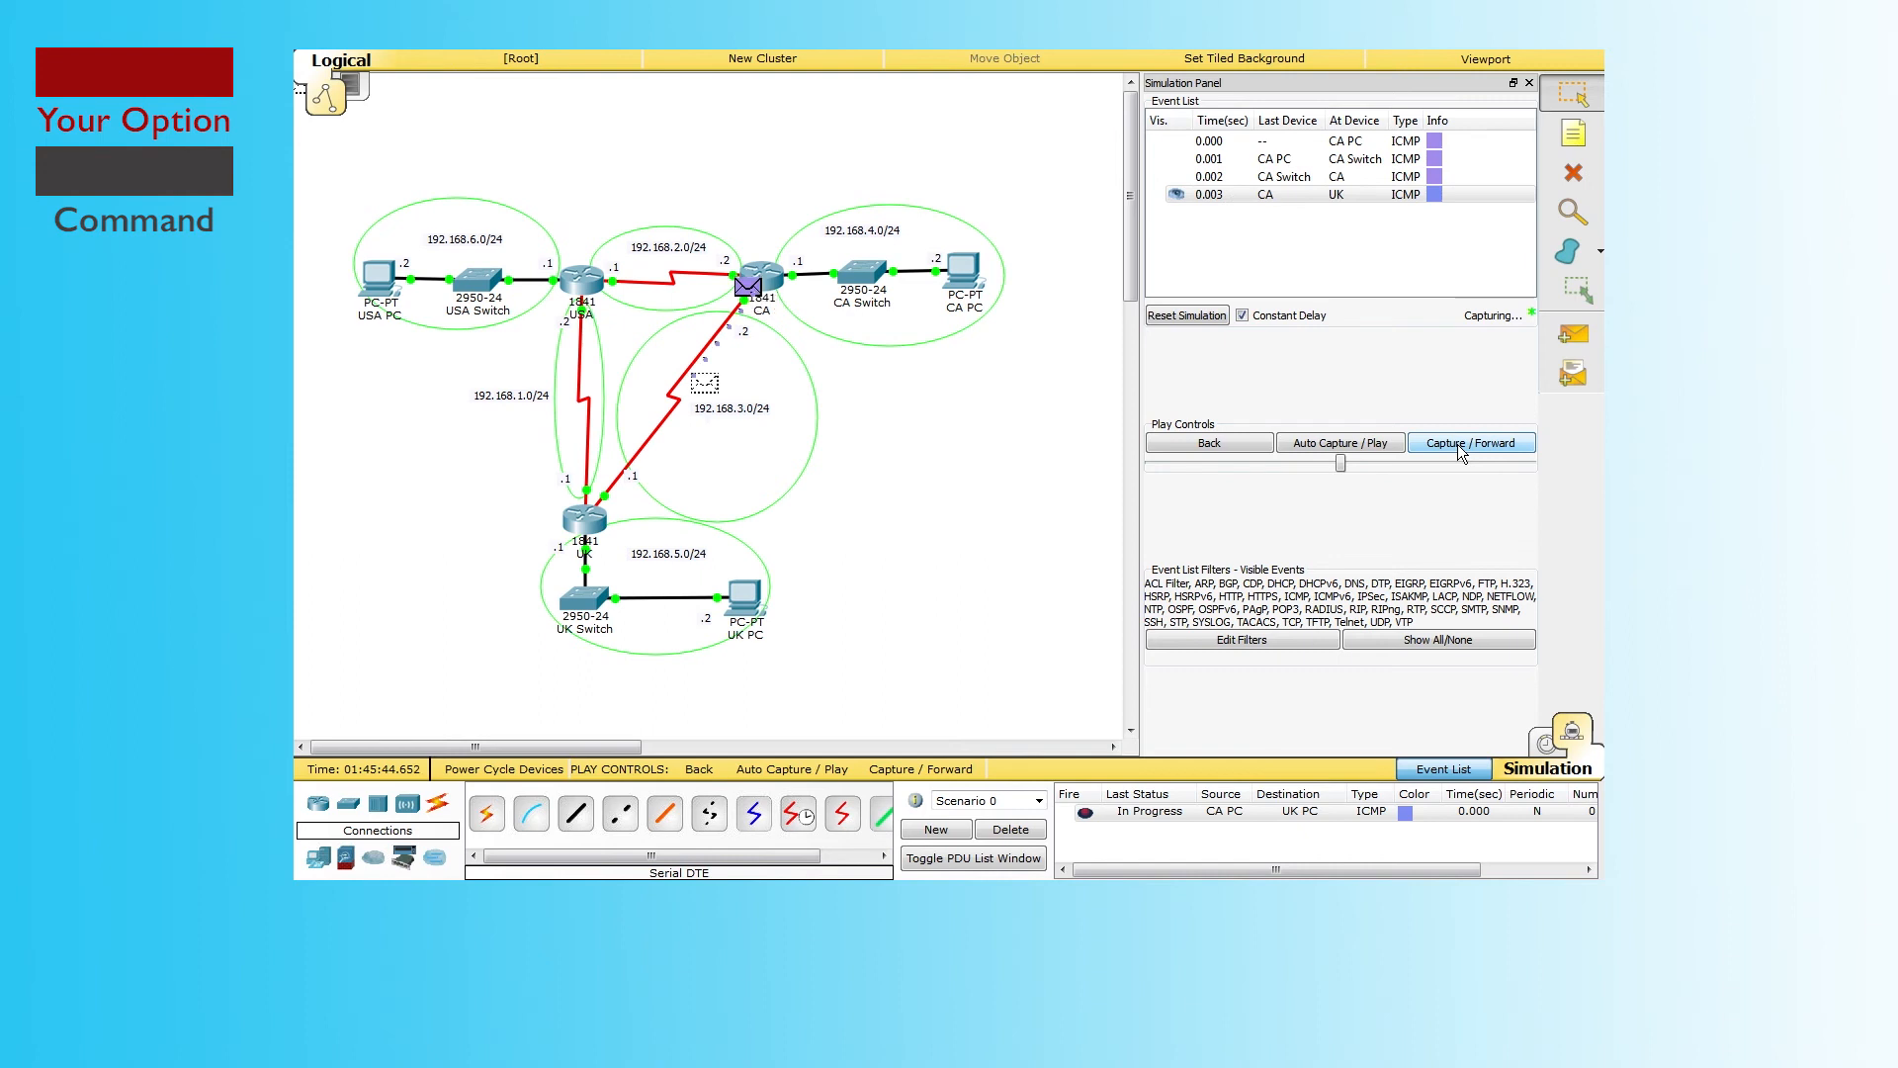
left_click(1461, 447)
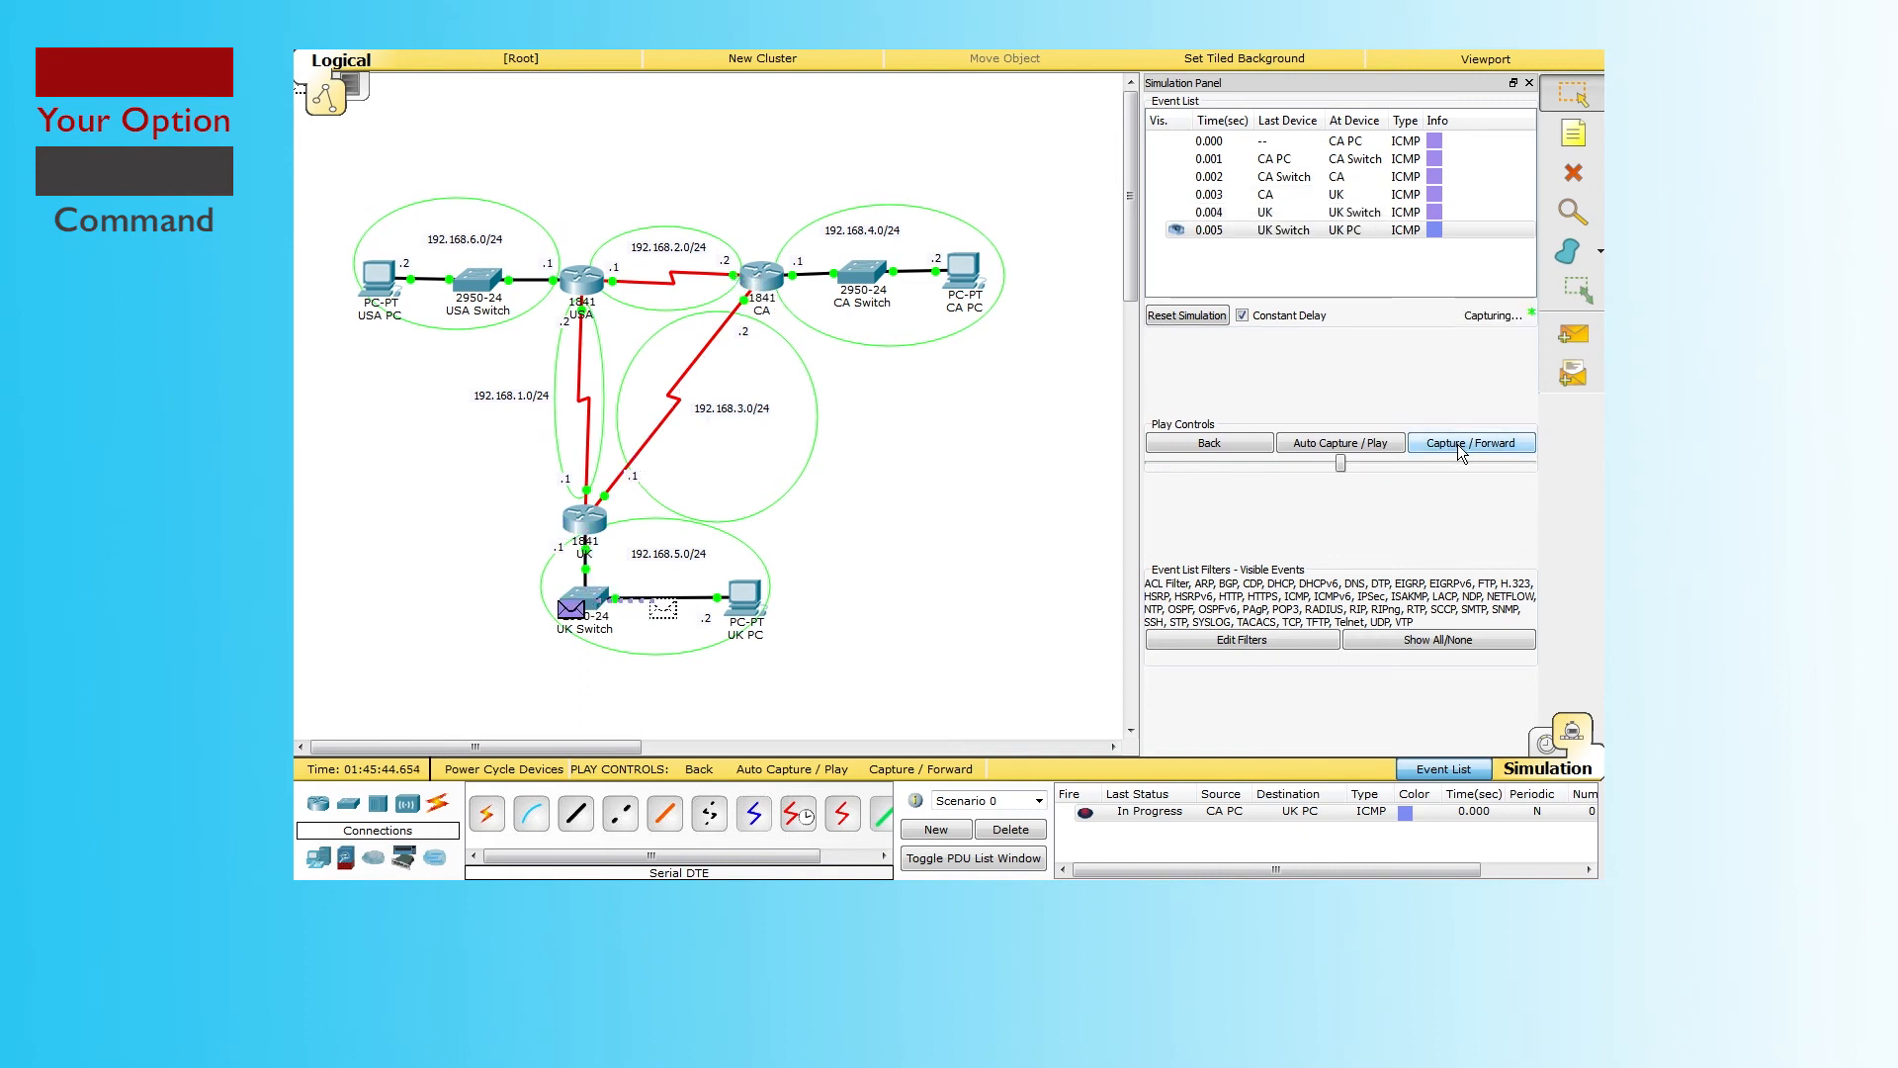
left_click(1462, 447)
left_click(1461, 447)
left_click(1461, 447)
left_click(1462, 447)
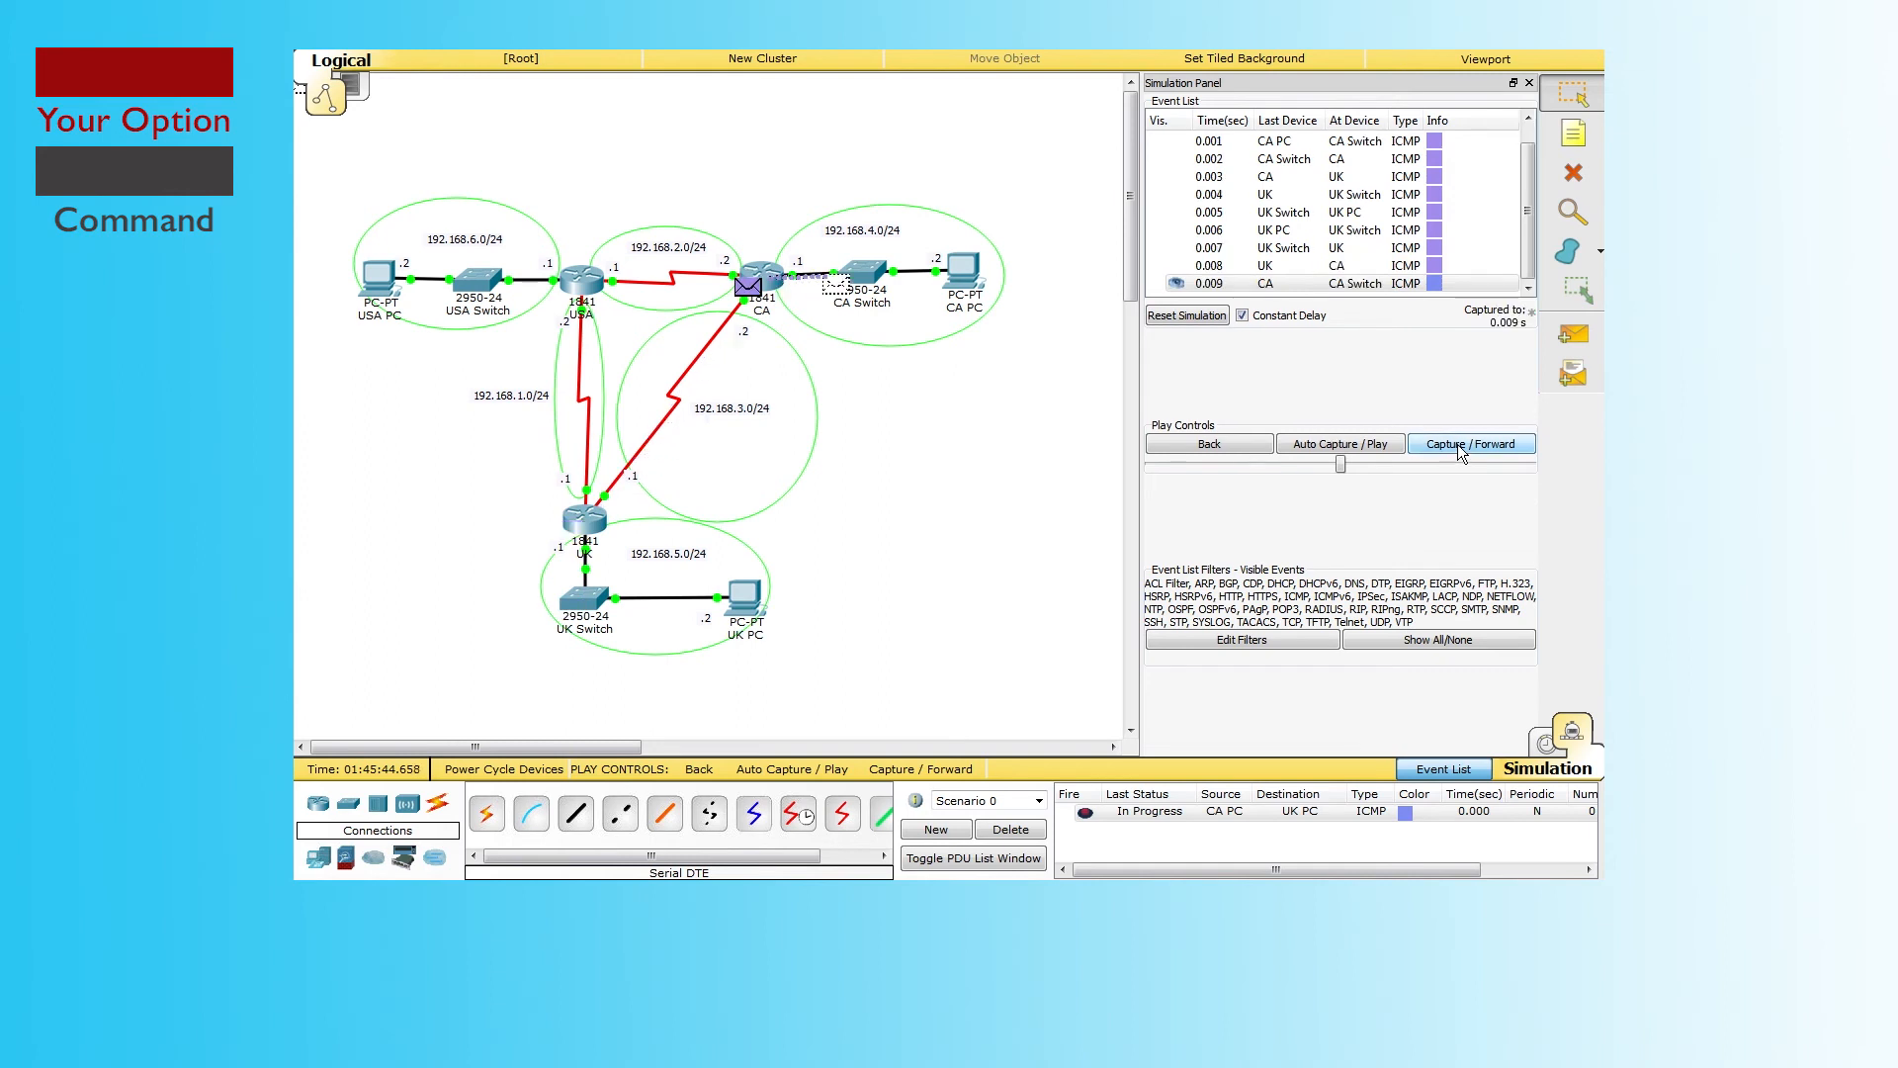
left_click(1462, 446)
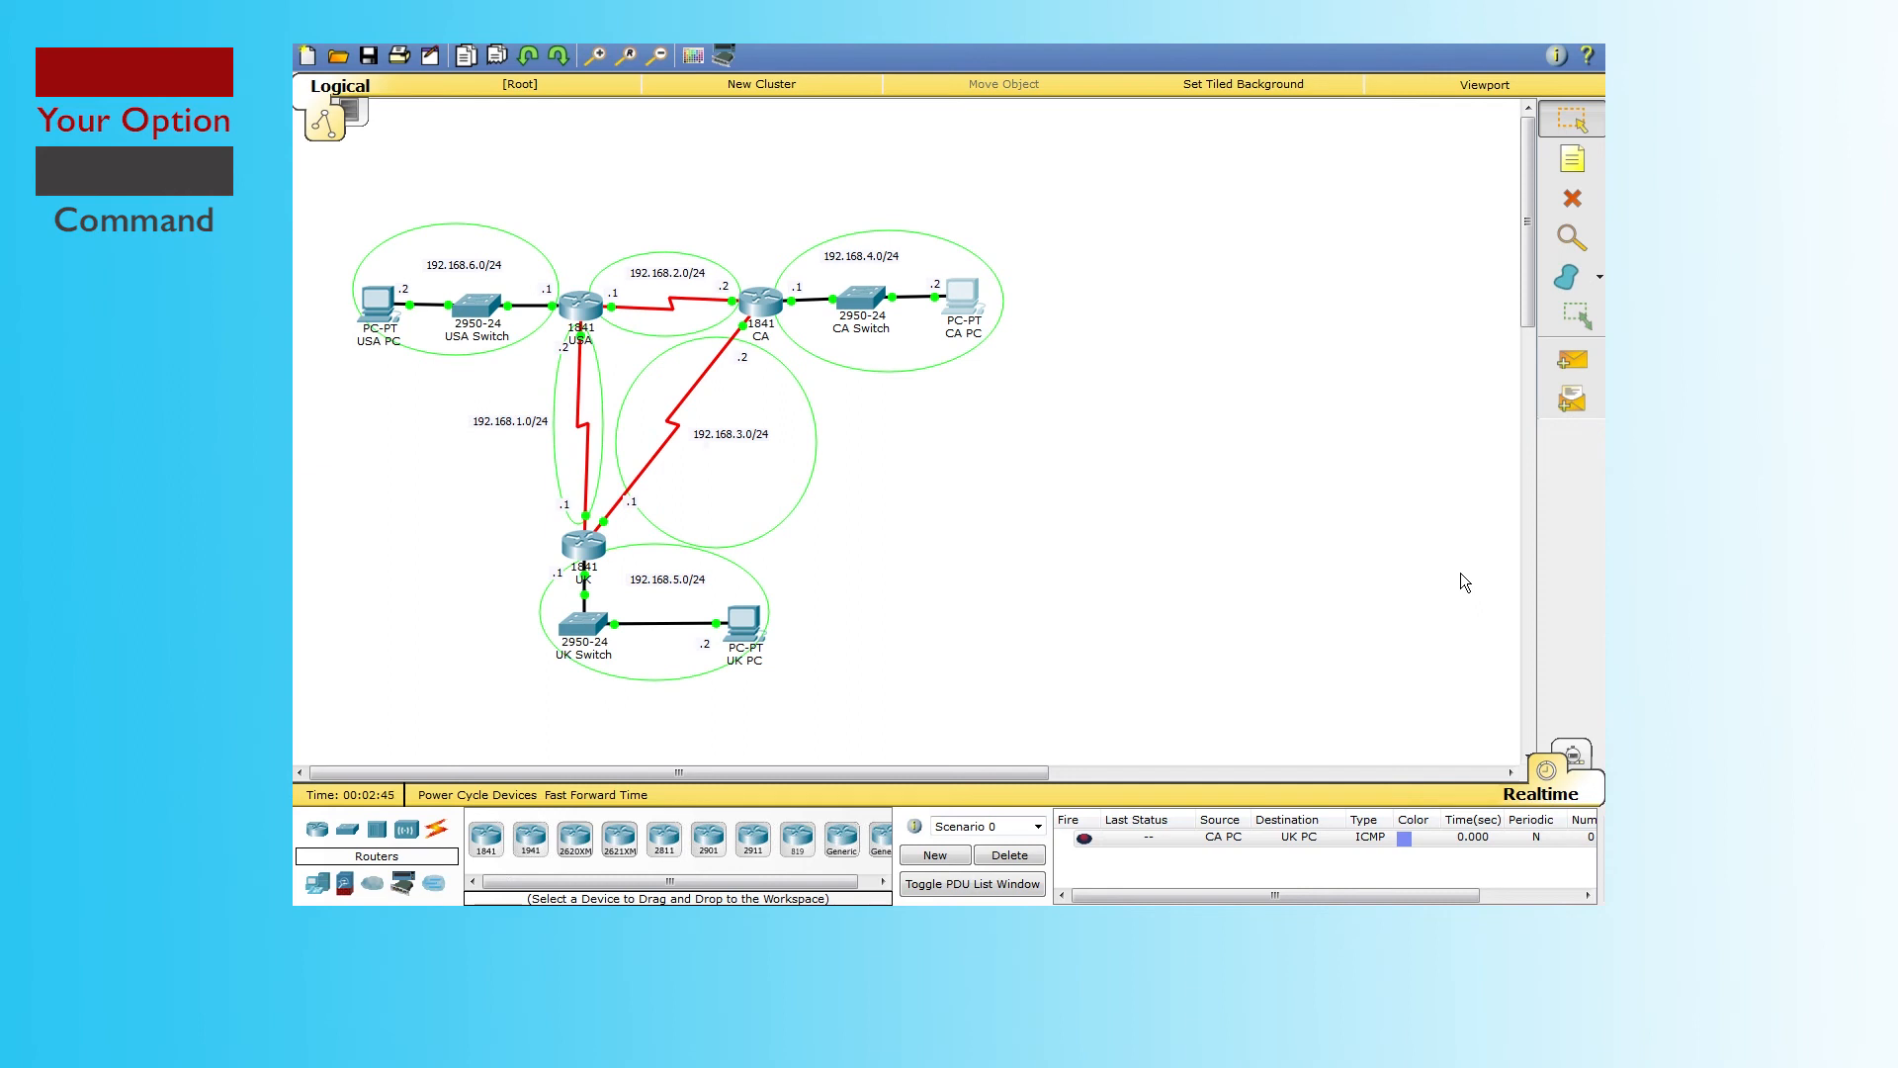
Step: Open the UK PC's window, reposition it, and show its Desktop applications
left_click(1572, 360)
left_click(750, 628)
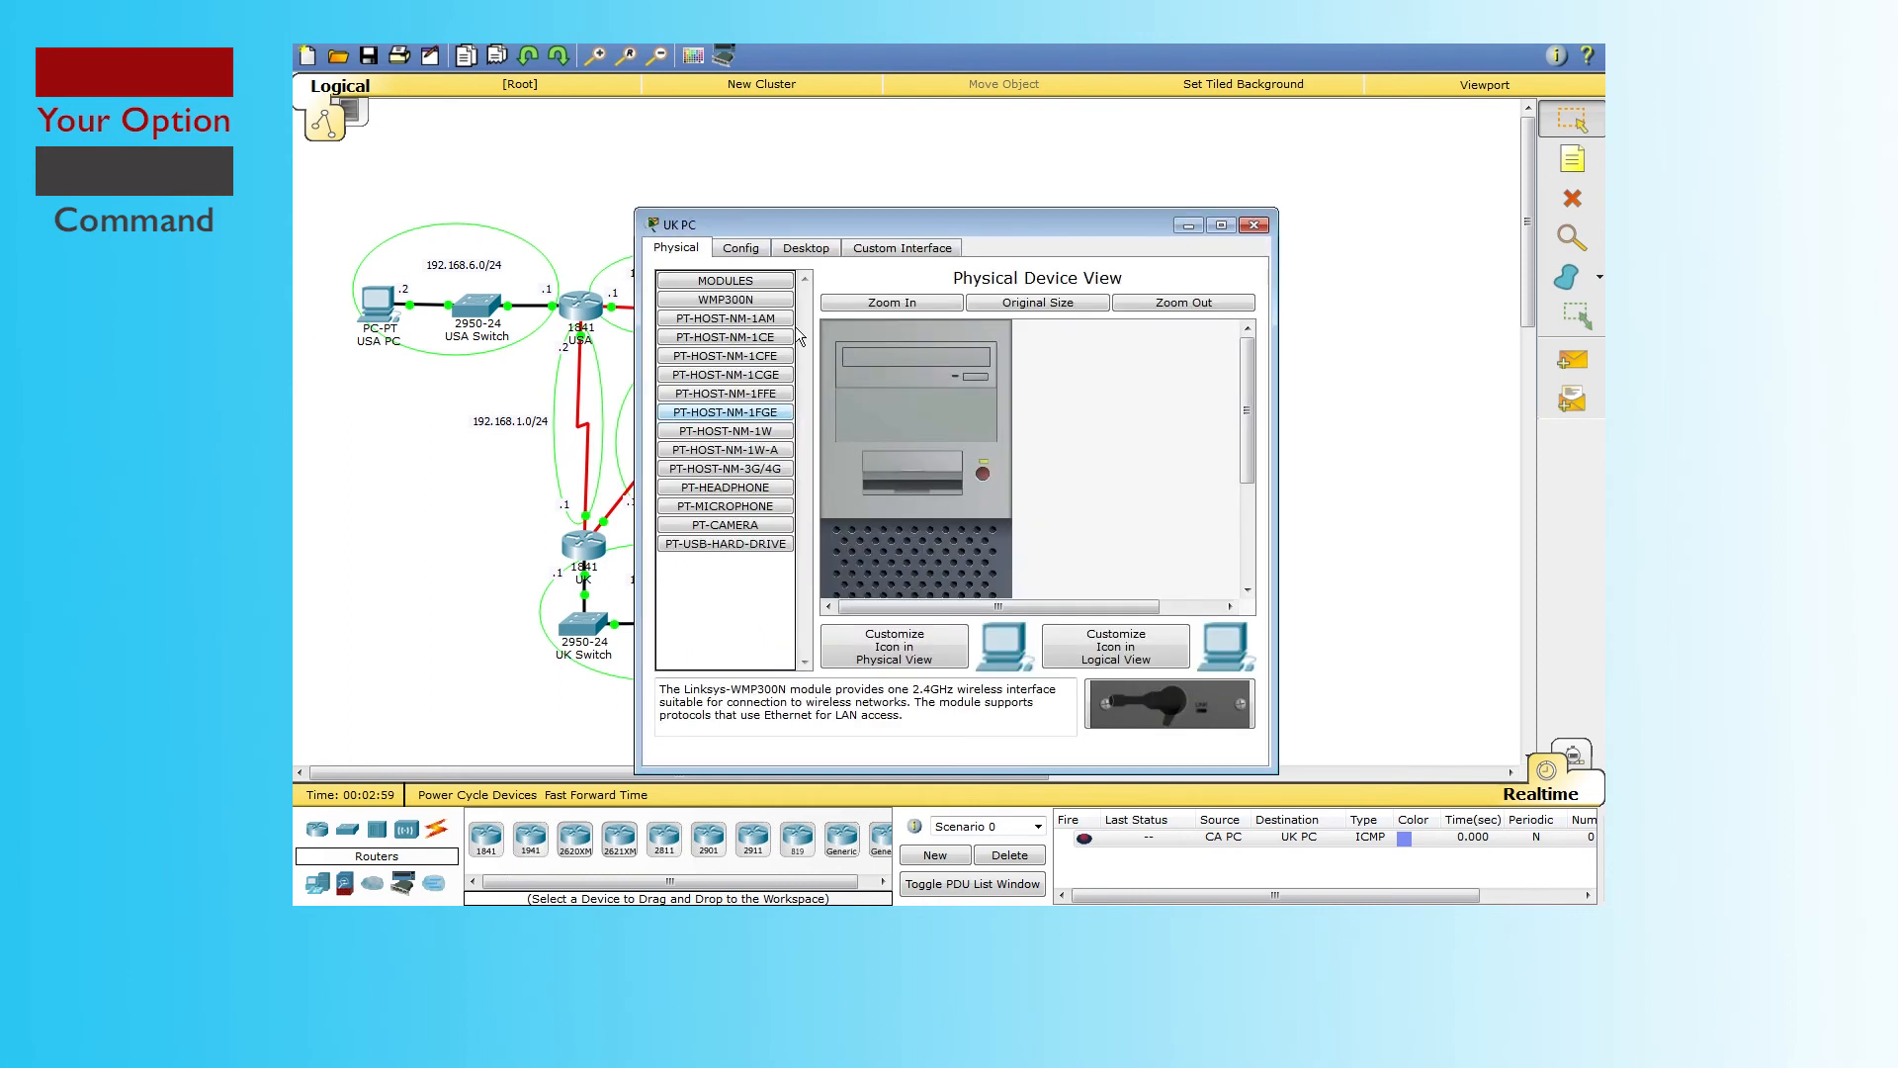
left_click_drag(876, 228, 1077, 252)
left_click_drag(1133, 192, 1065, 185)
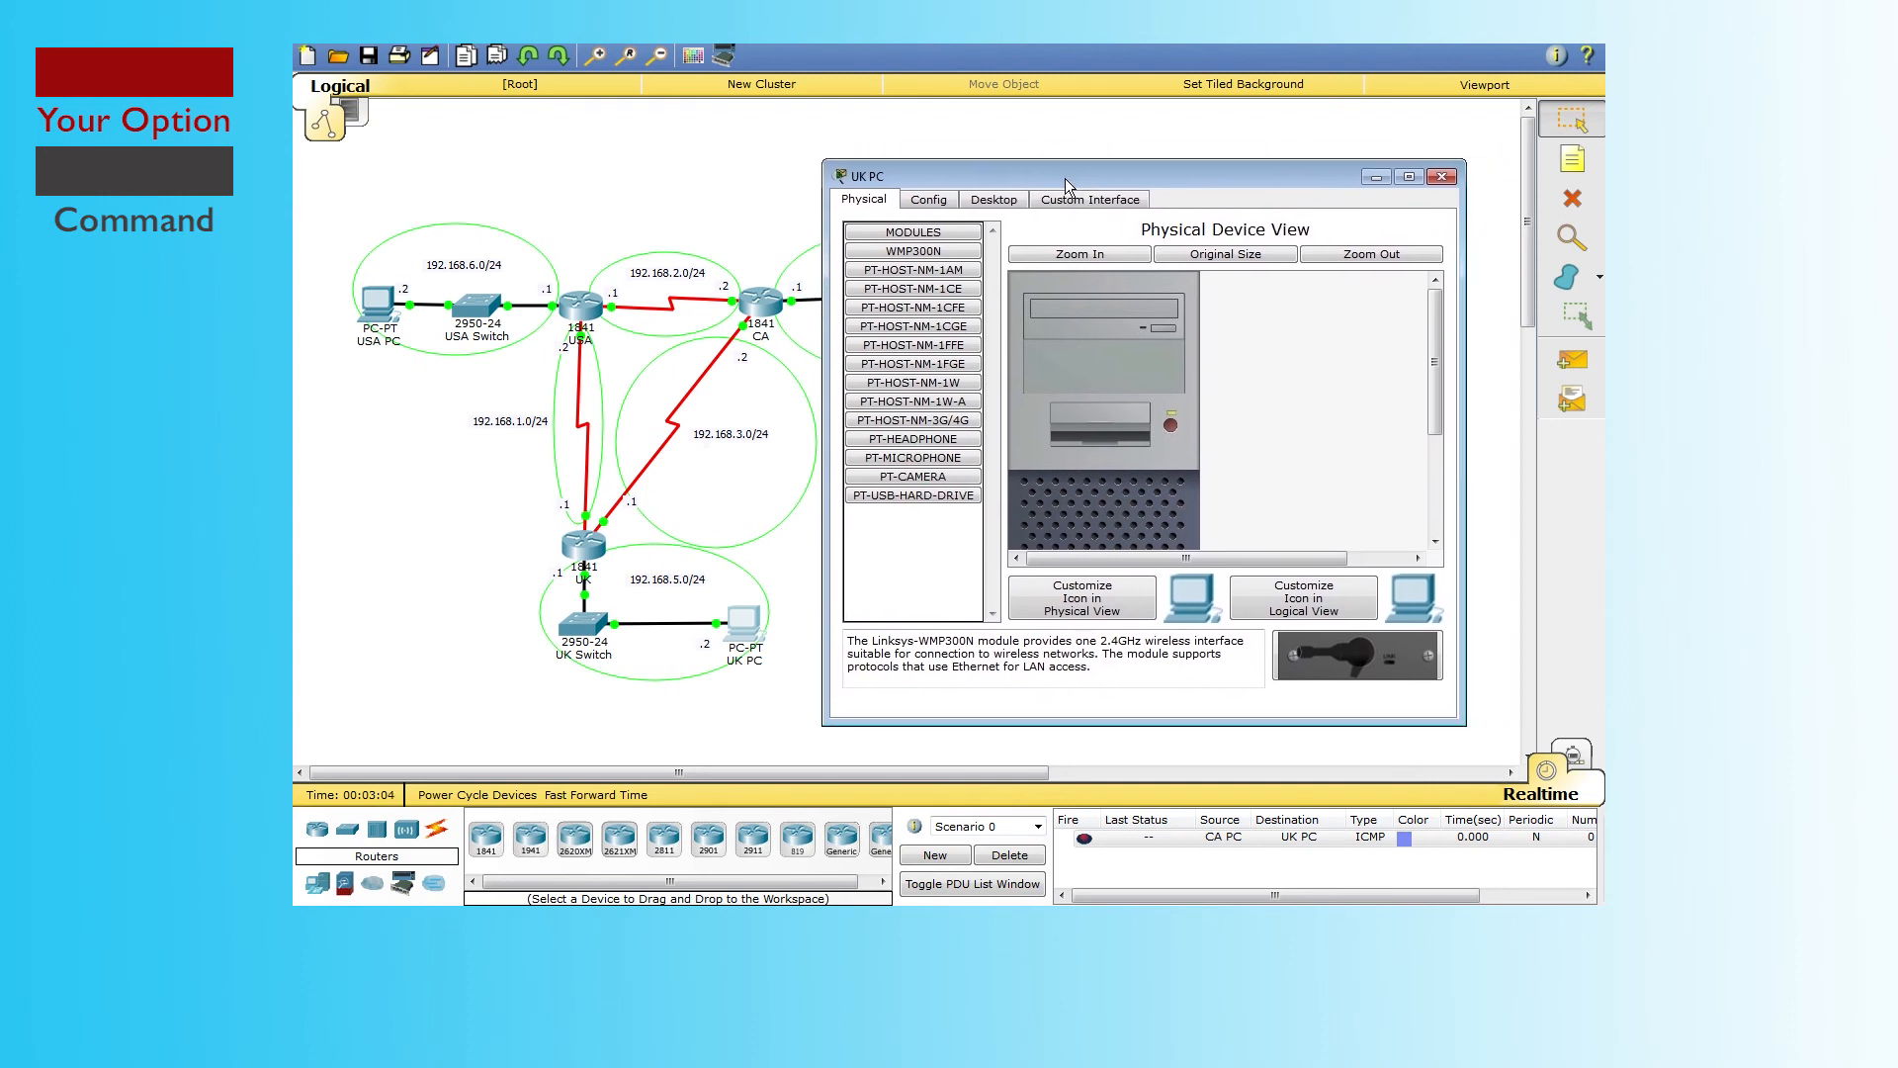
left_click(1001, 199)
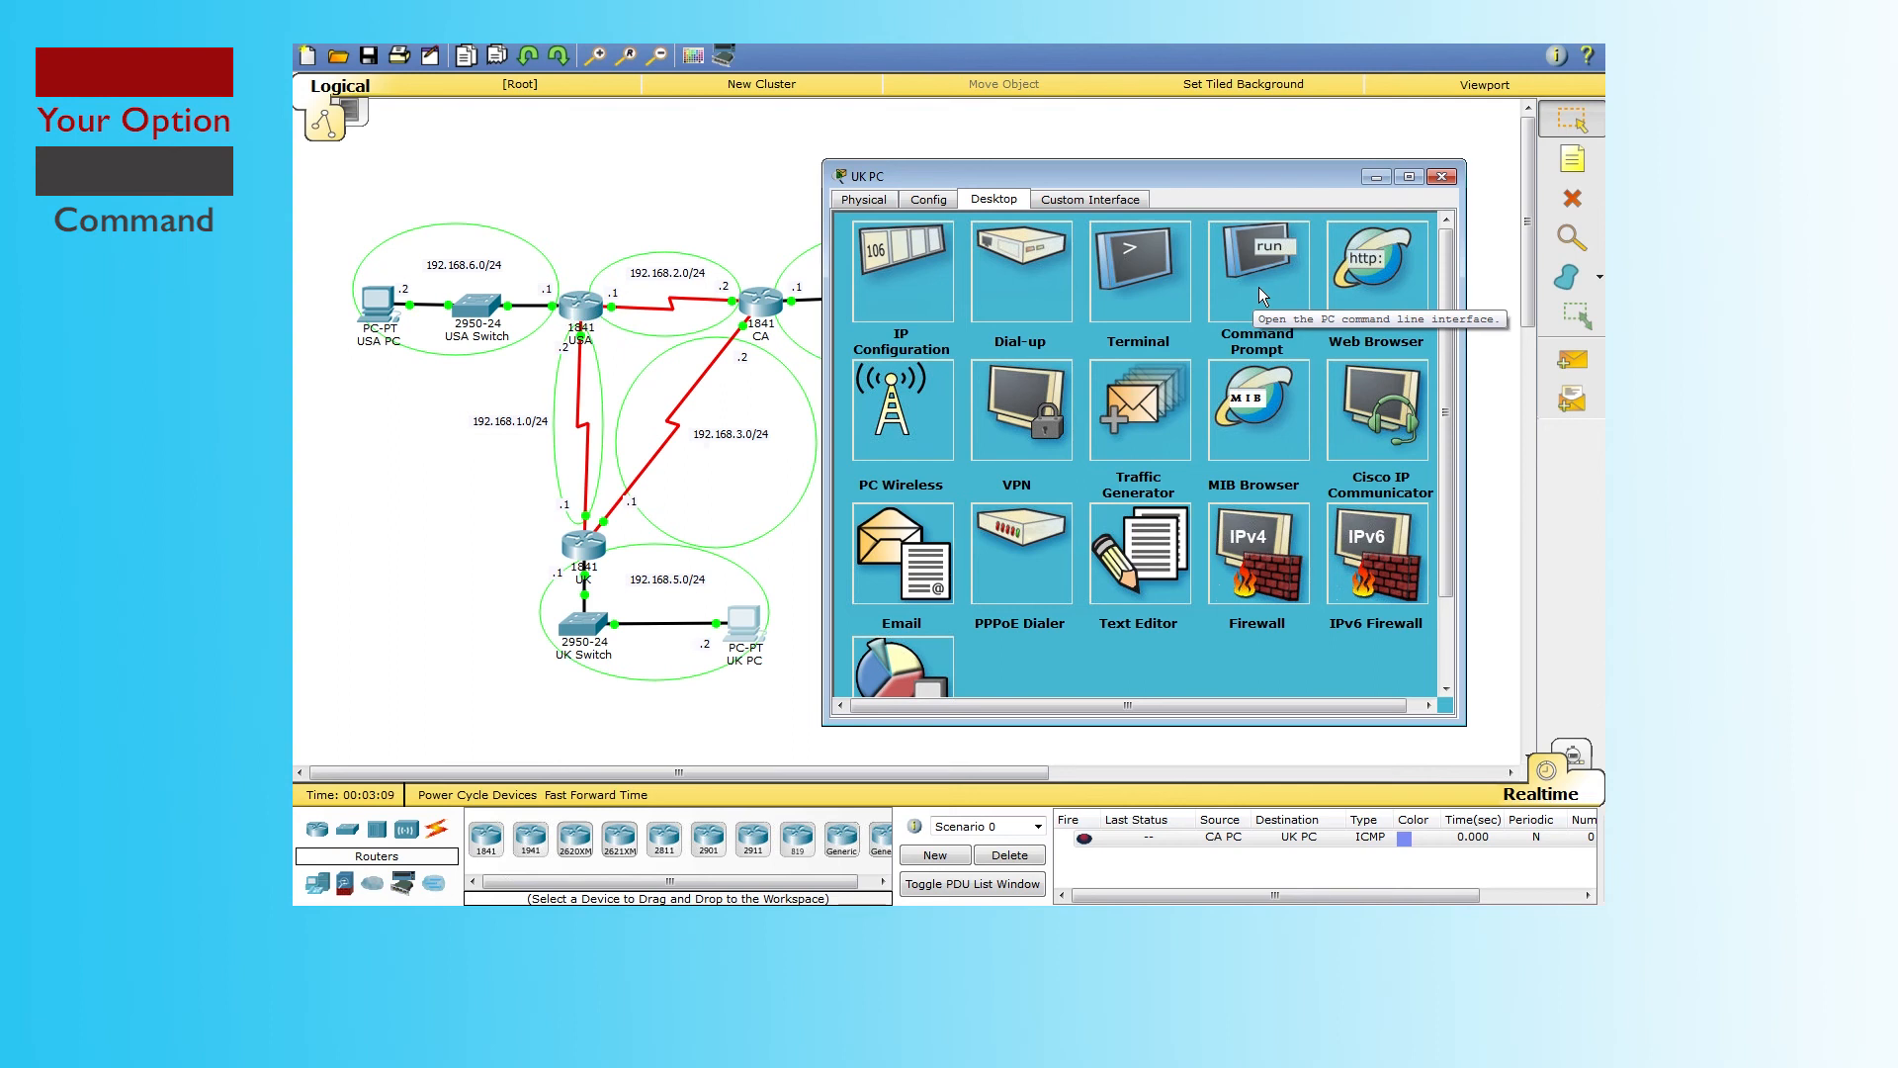
Step: Ping 192.168.6.2 from the UK PC's Command Prompt and highlight the four replies and 0% loss
left_click(1259, 287)
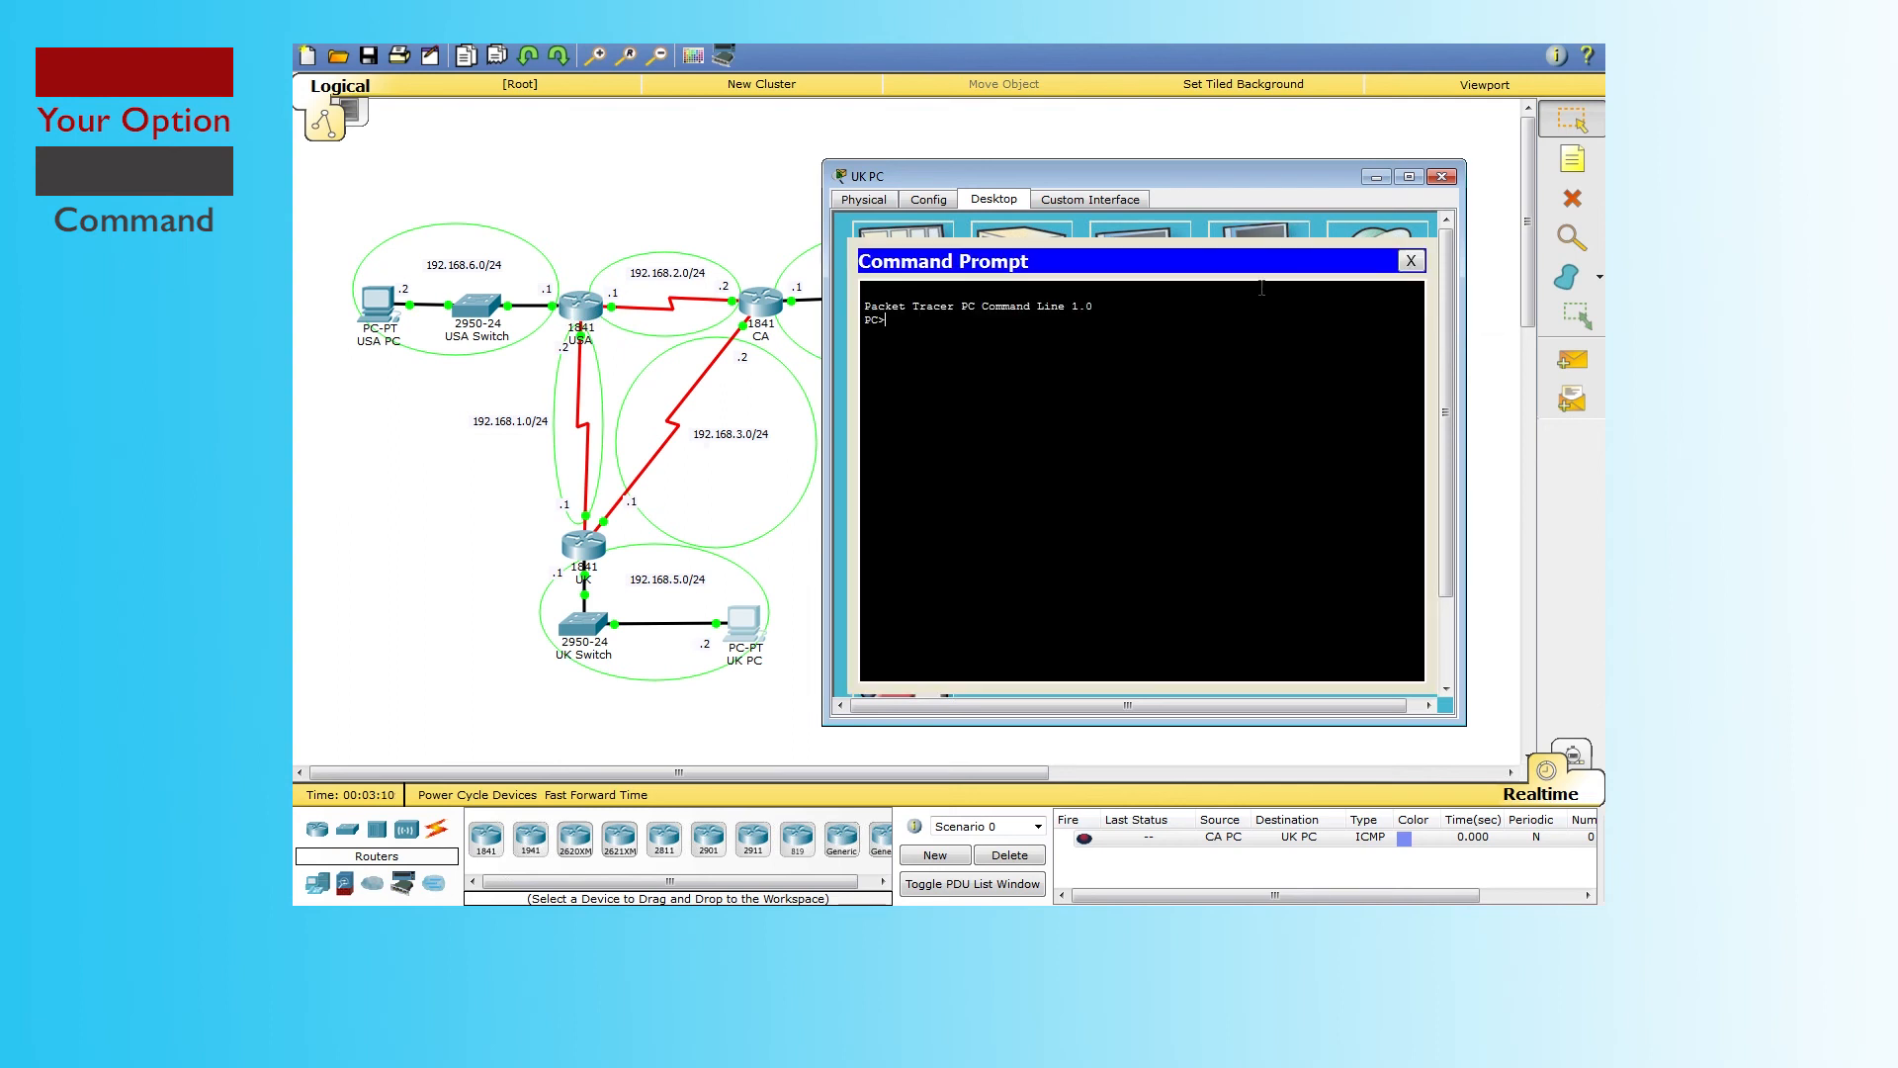
type("ping")
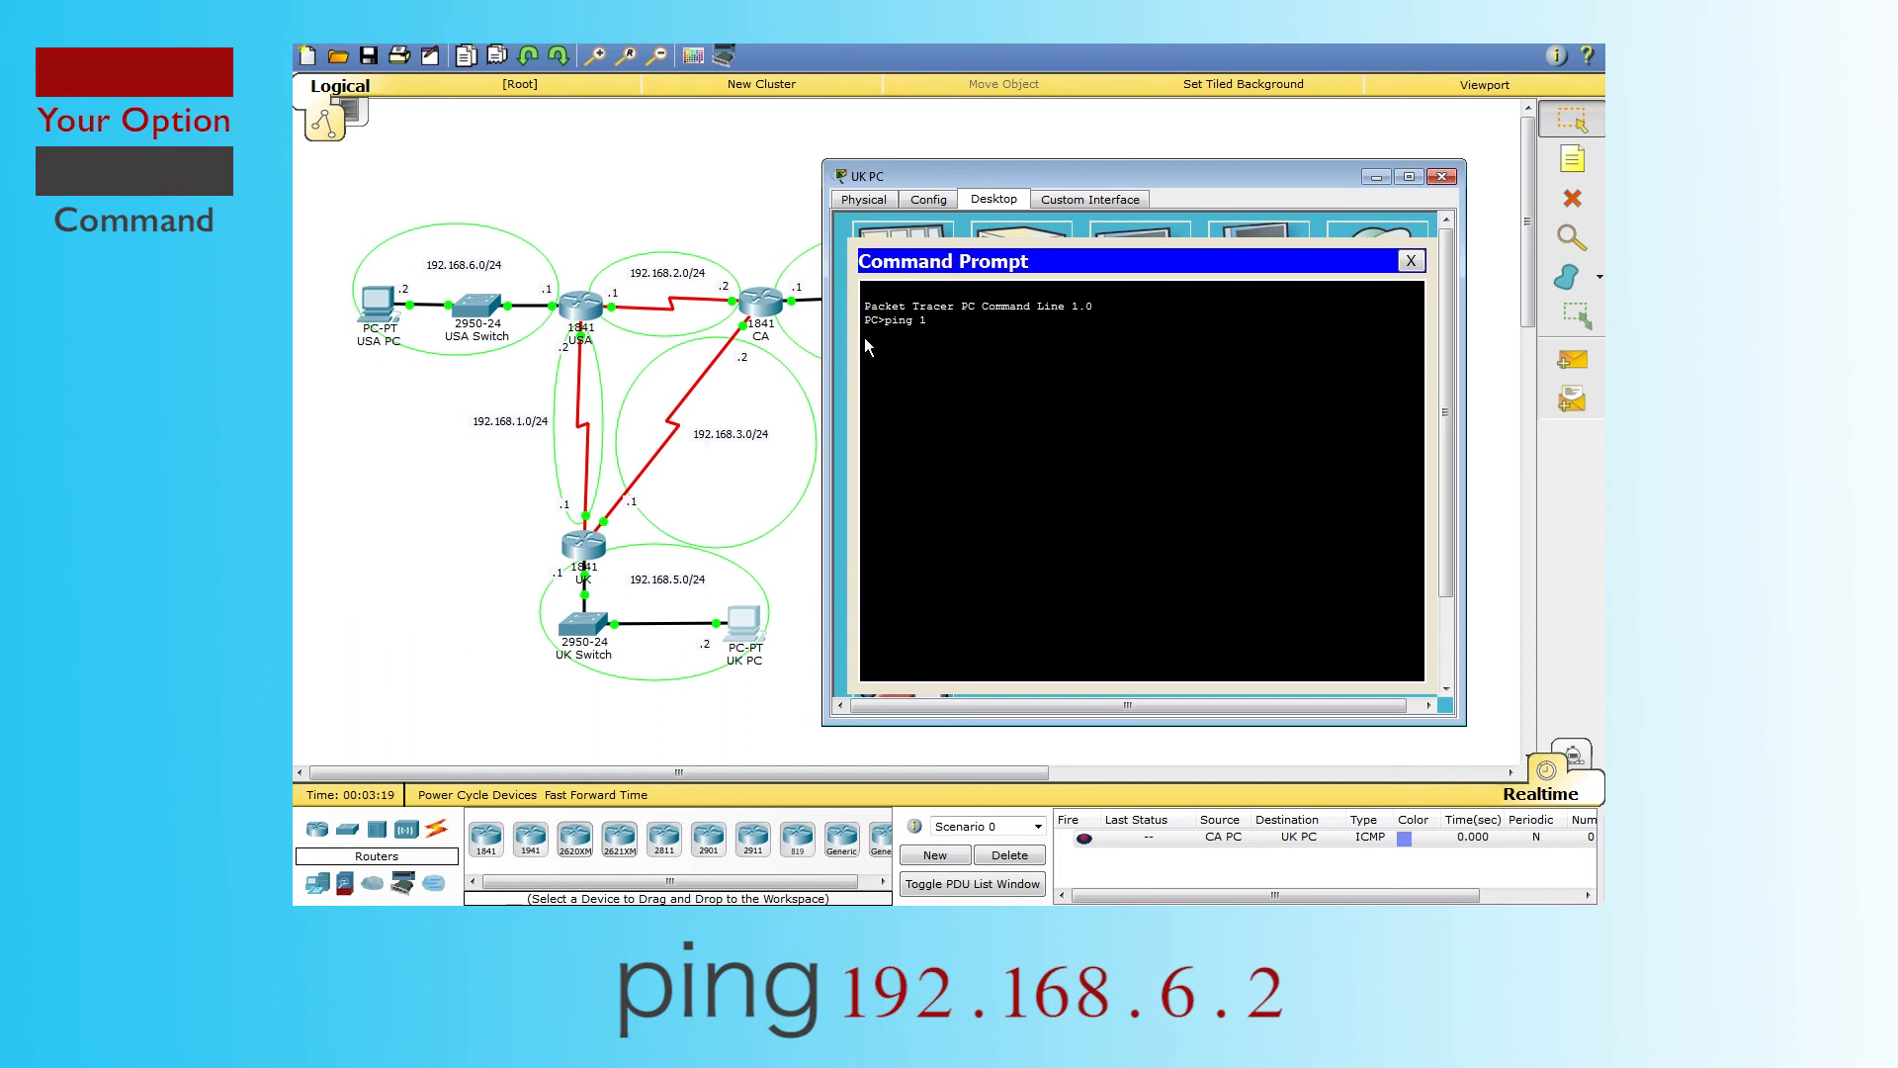
type("192")
type(".168")
type(".5")
key("Return")
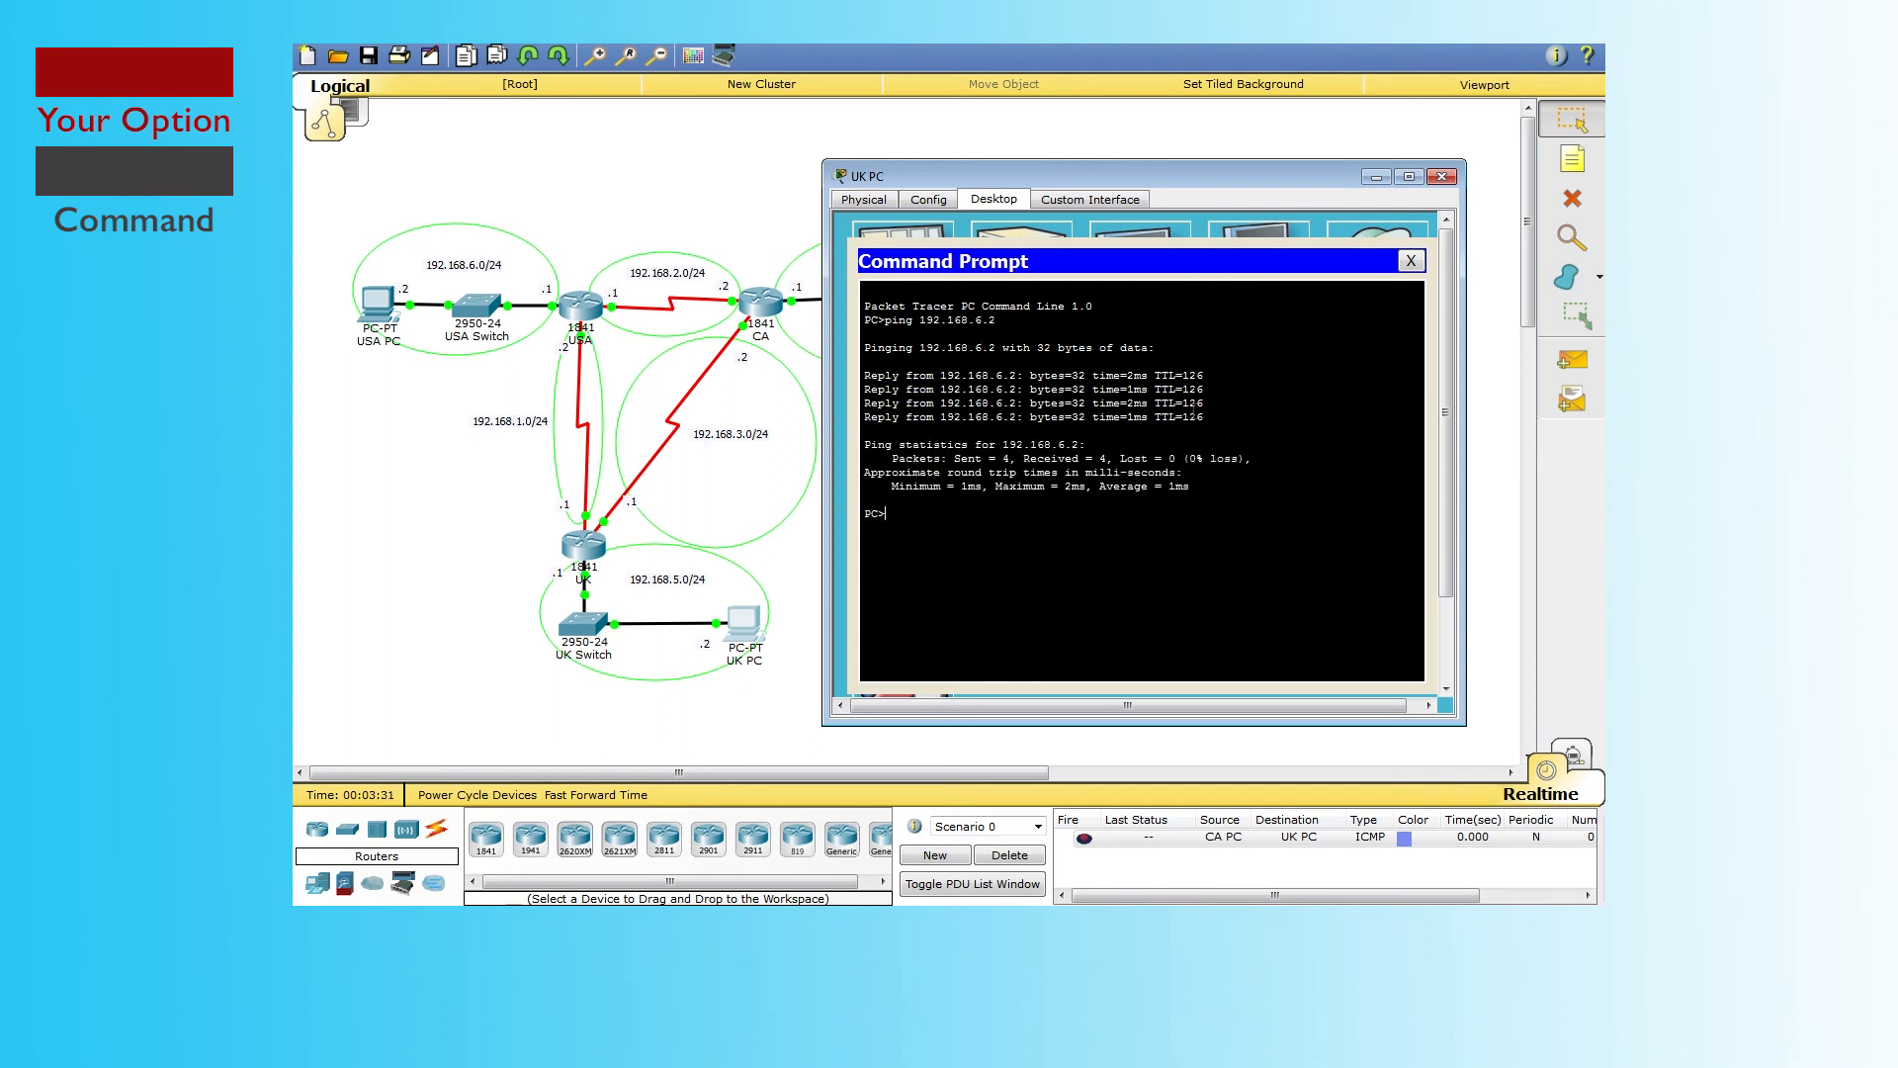
left_click_drag(1203, 421, 859, 374)
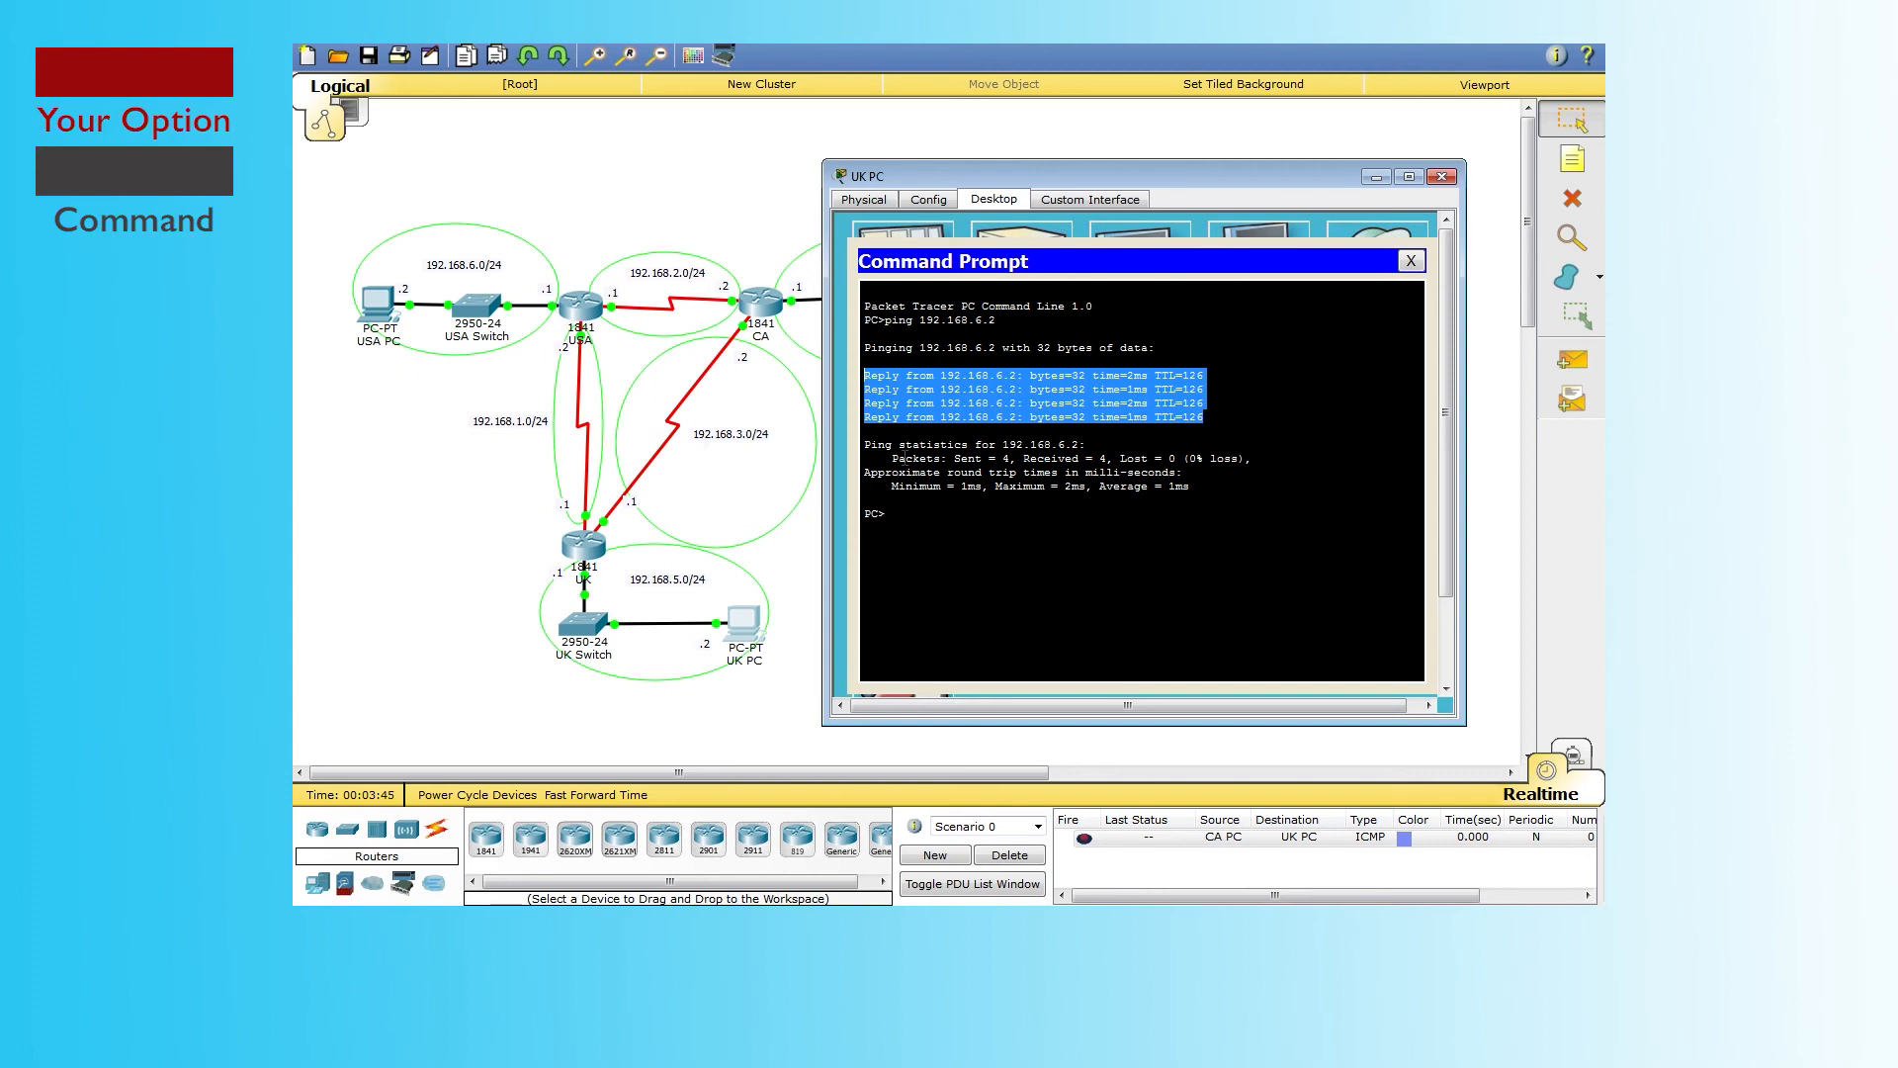
left_click_drag(956, 469, 1247, 458)
left_click(967, 458)
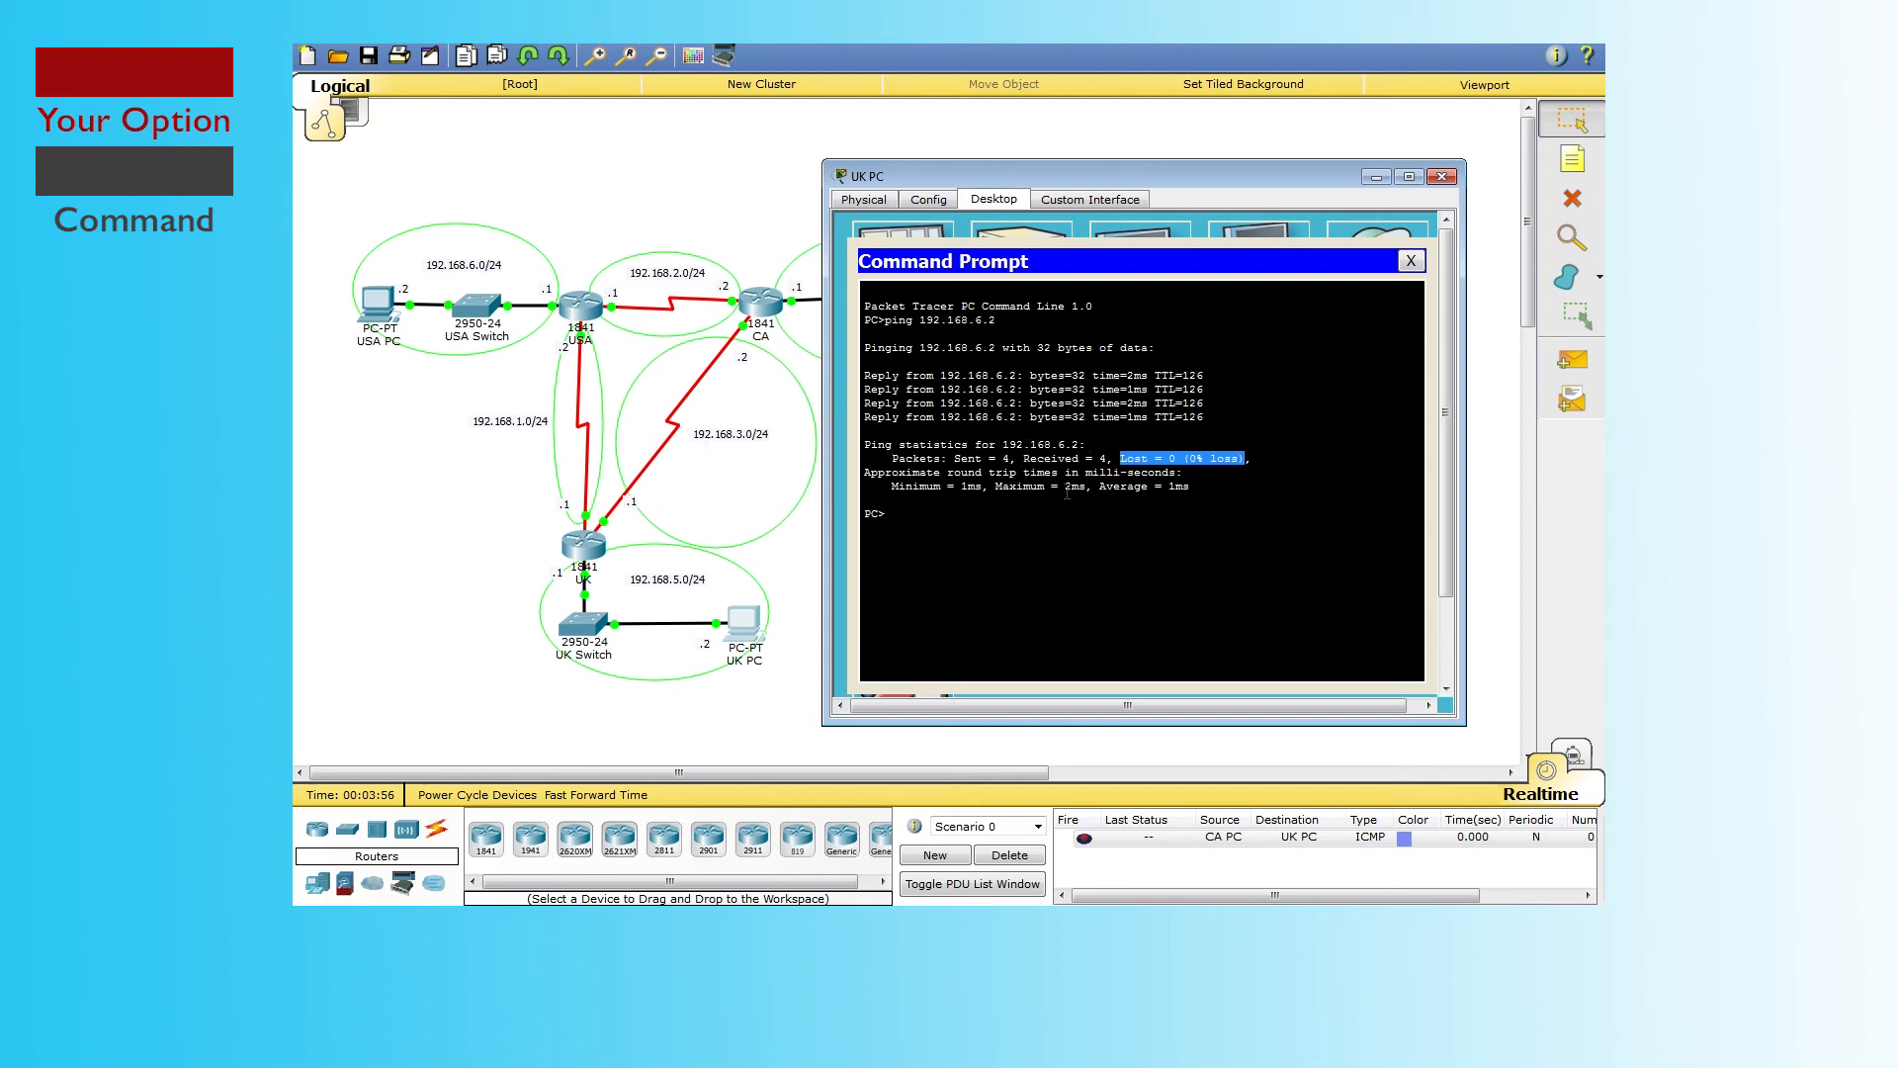
left_click(931, 505)
Step: Ping 192.168.6.3 from the UK PC and highlight the timed-out replies and 100% loss
type("ping 192.168.6.3")
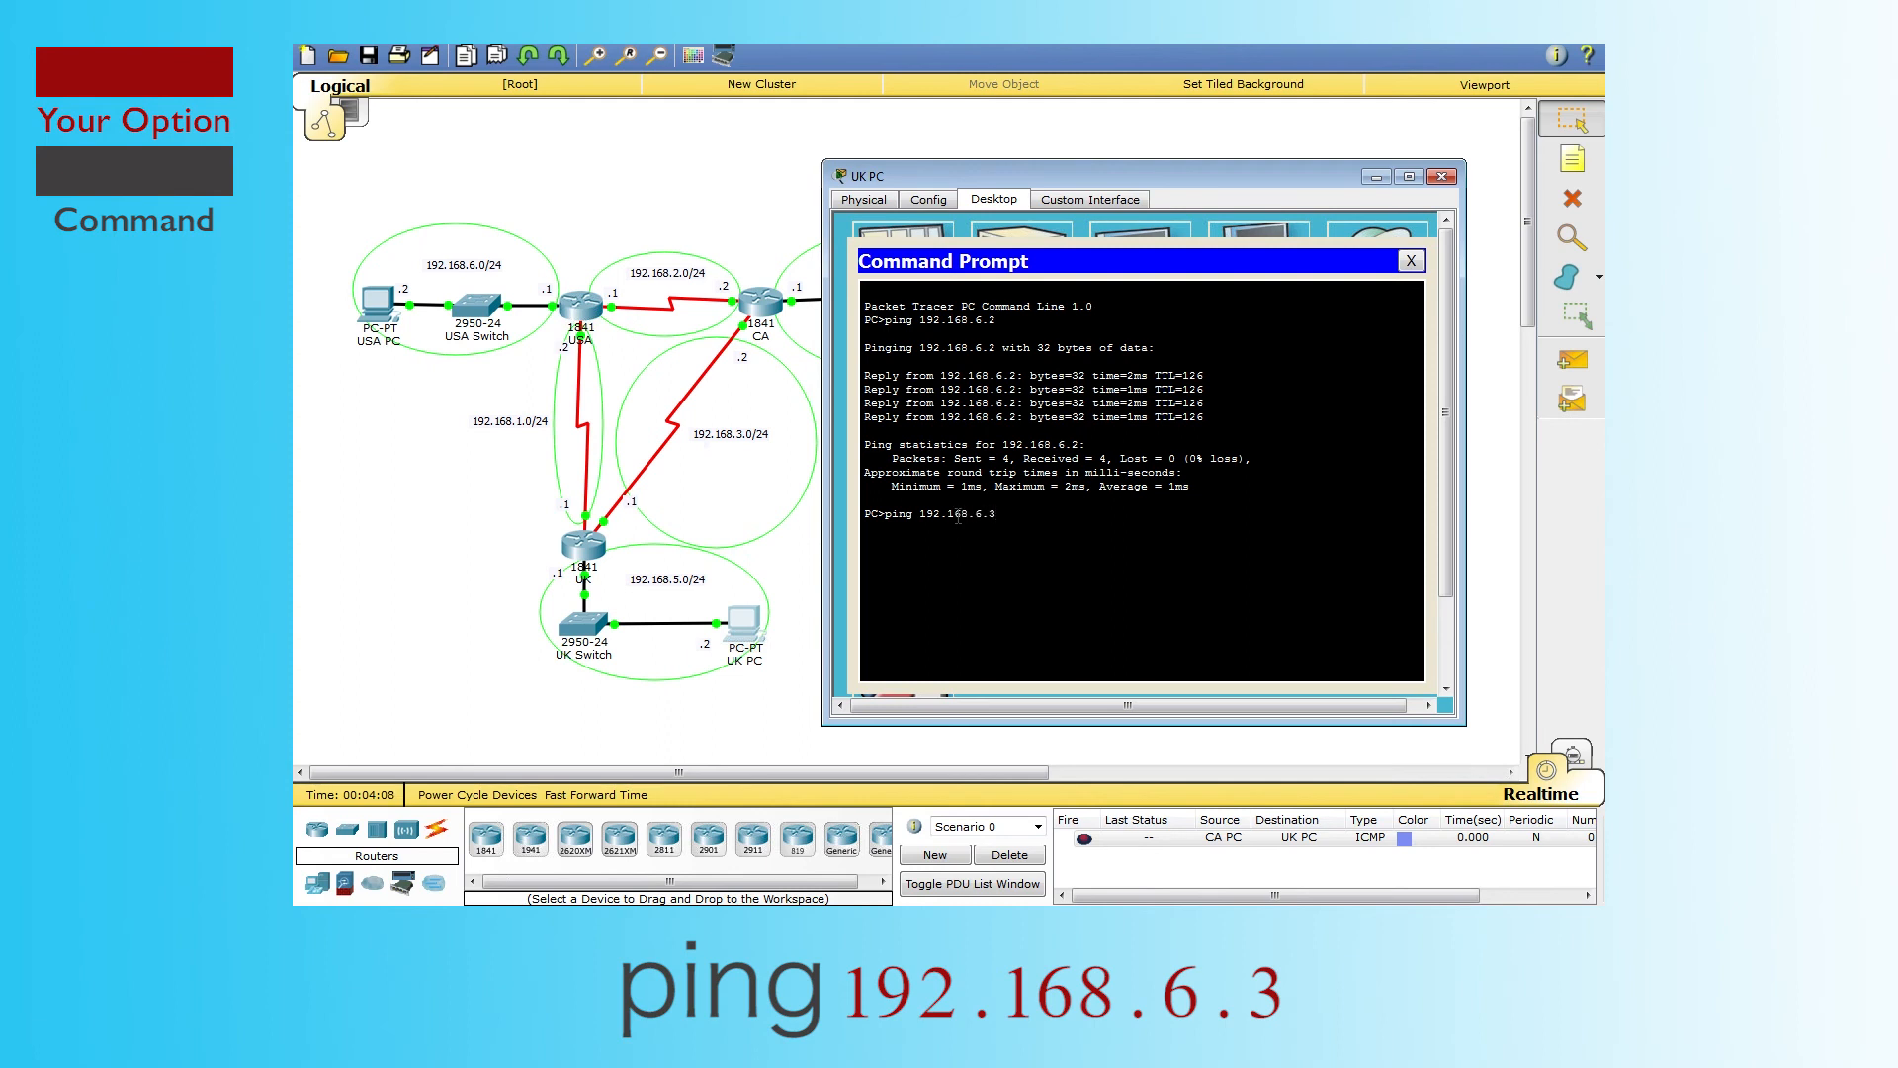
key("Return")
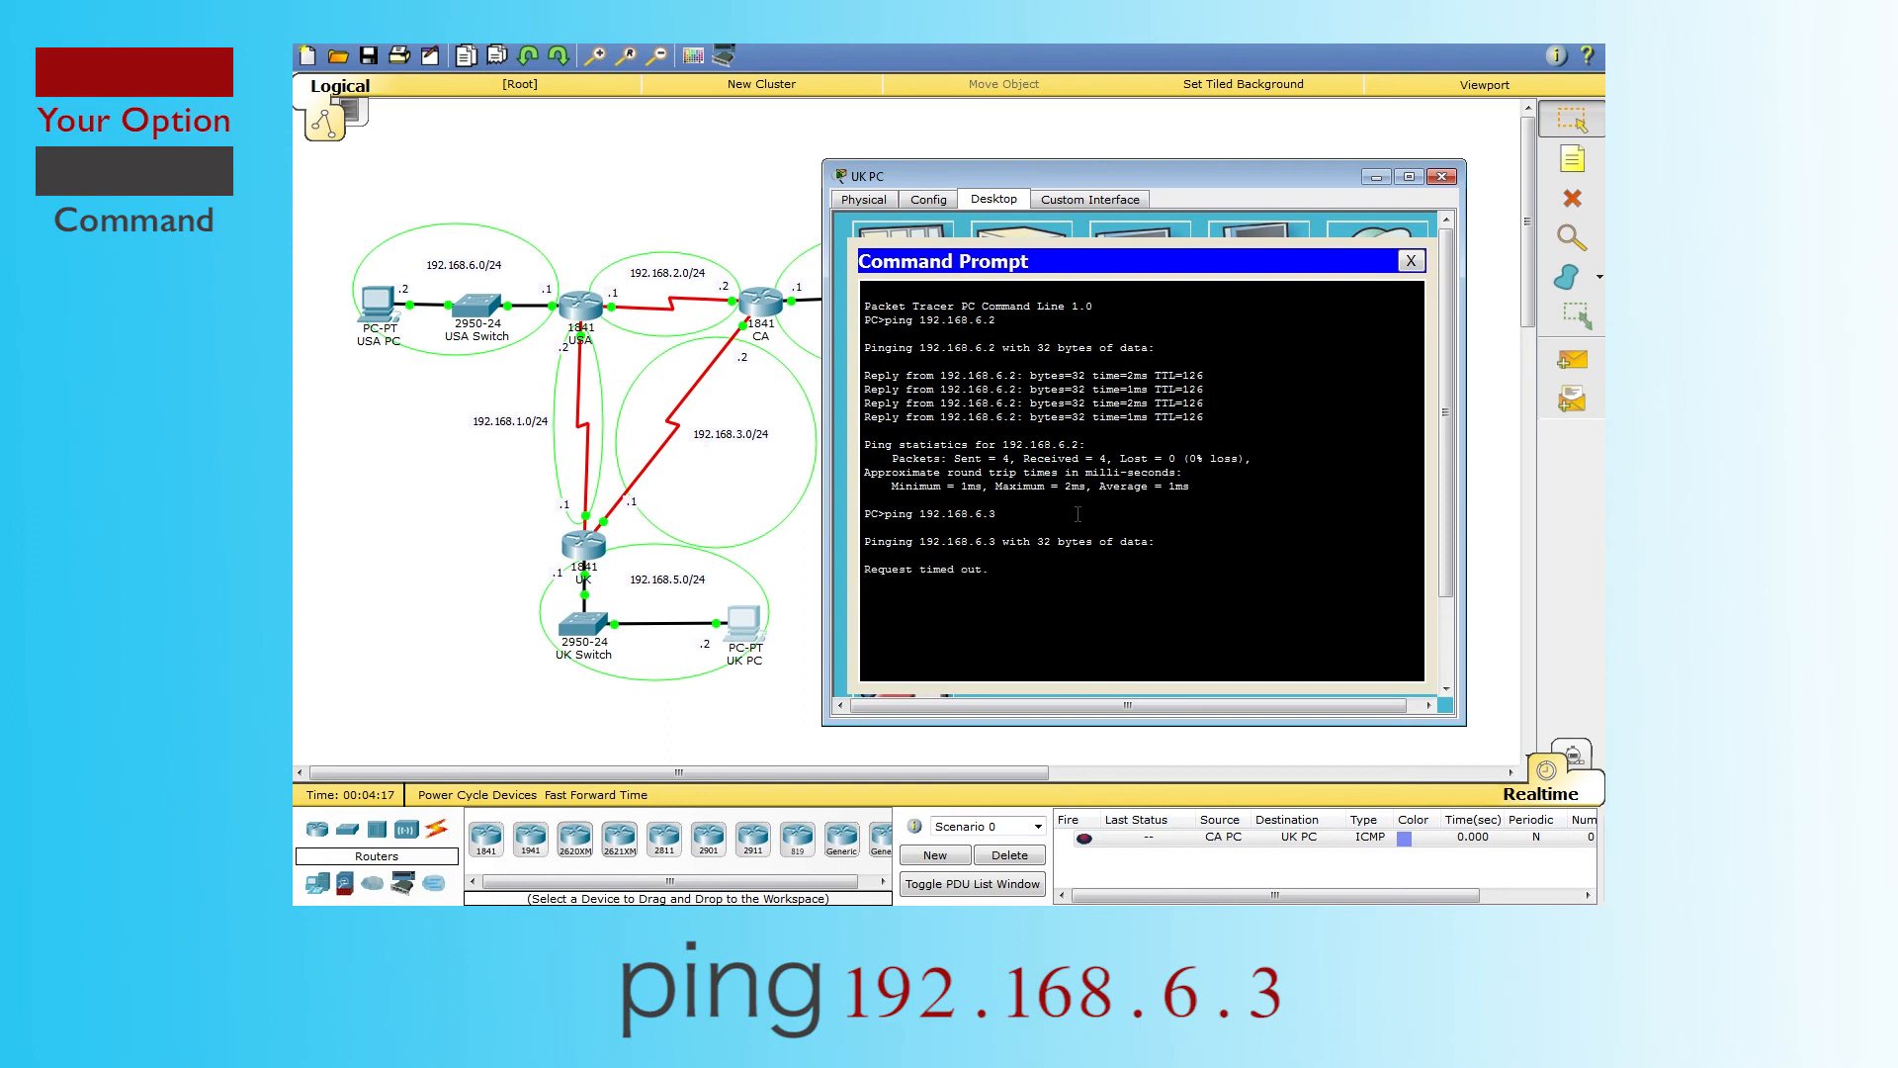
left_click_drag(991, 571, 864, 571)
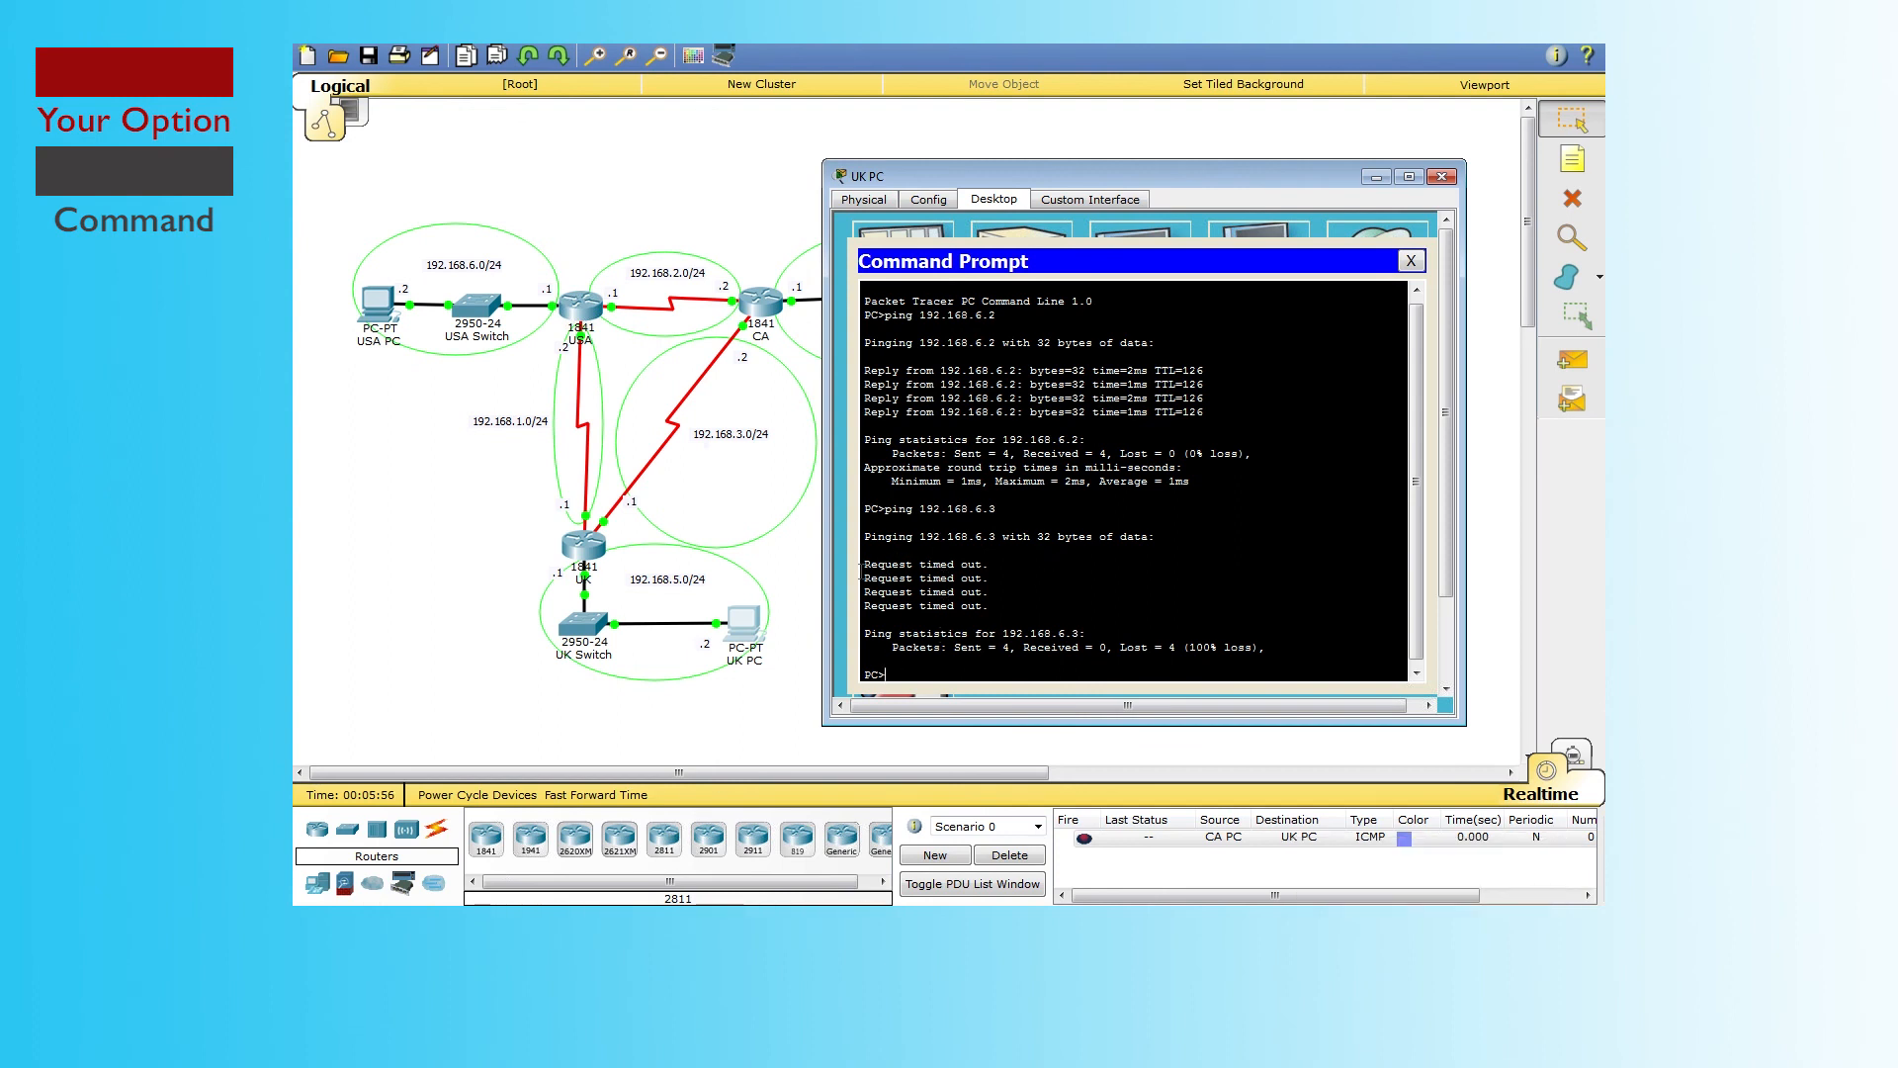
left_click_drag(952, 646, 1274, 649)
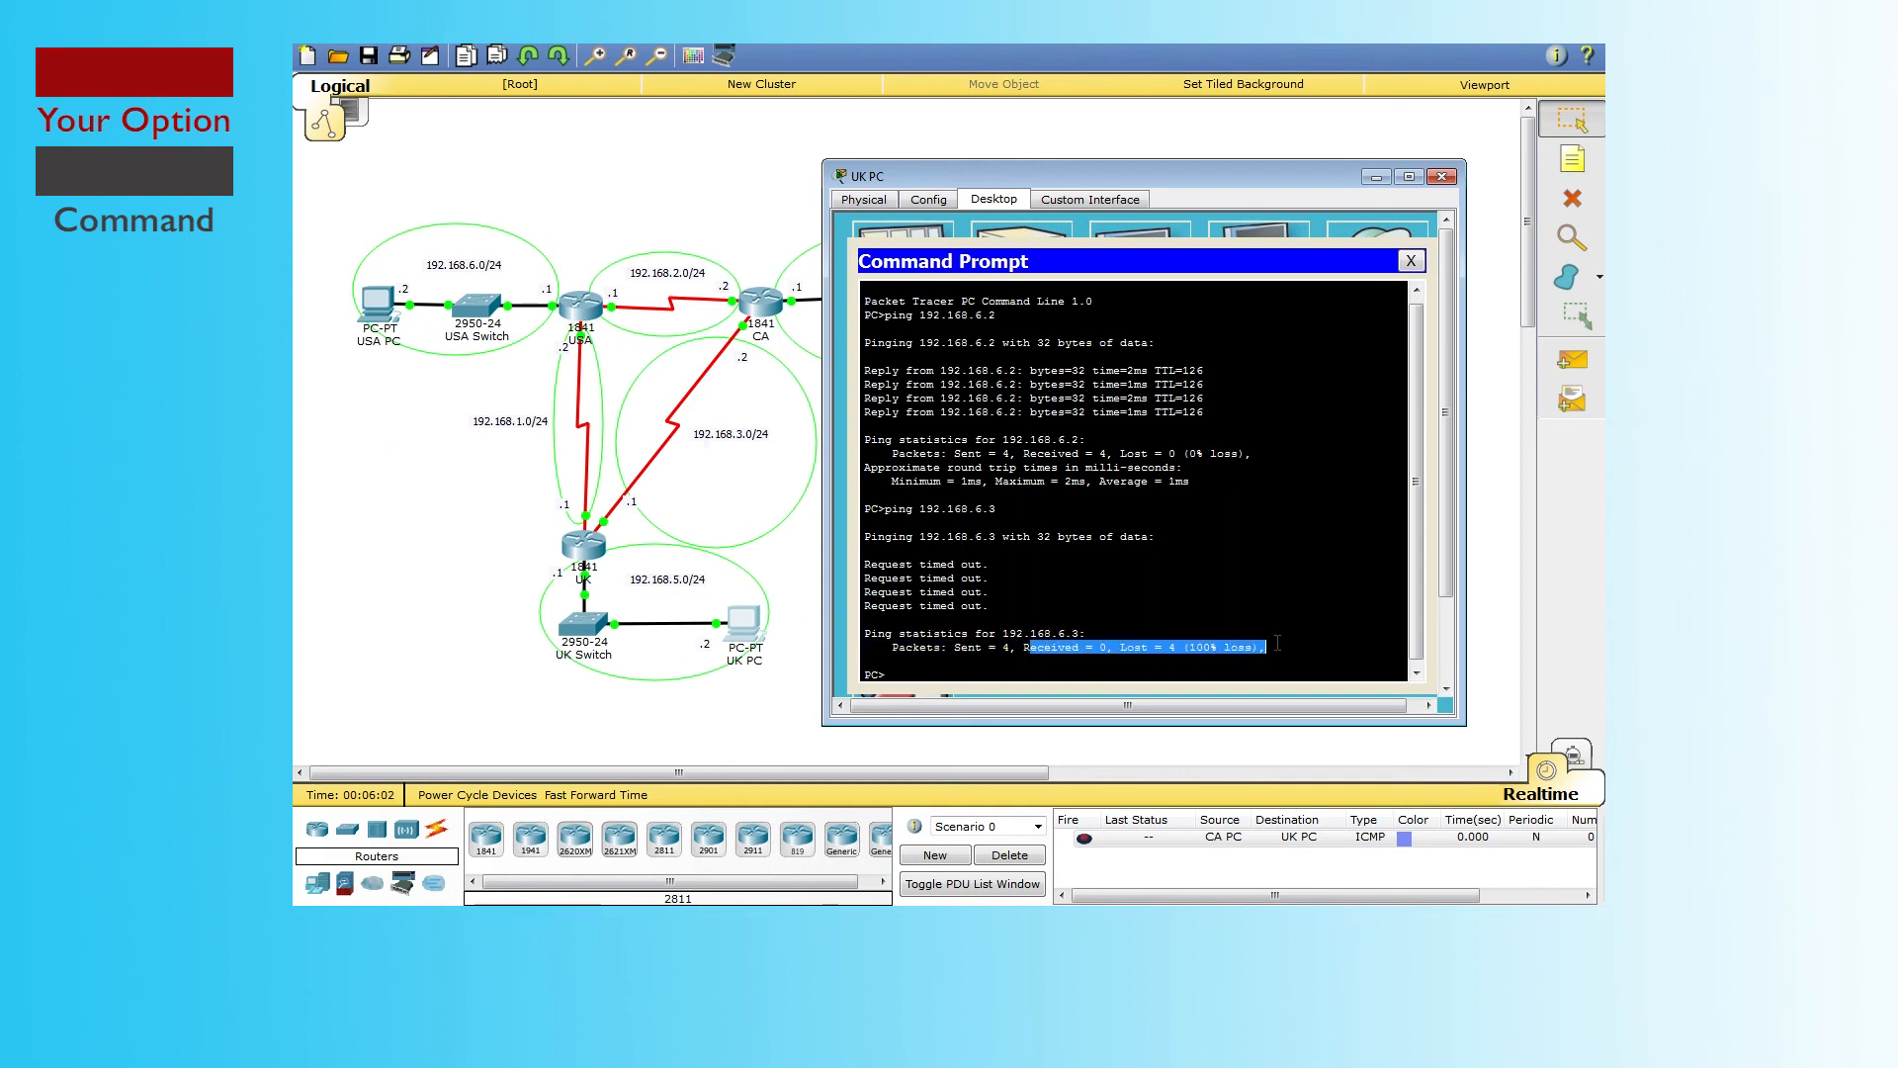
left_click(1243, 589)
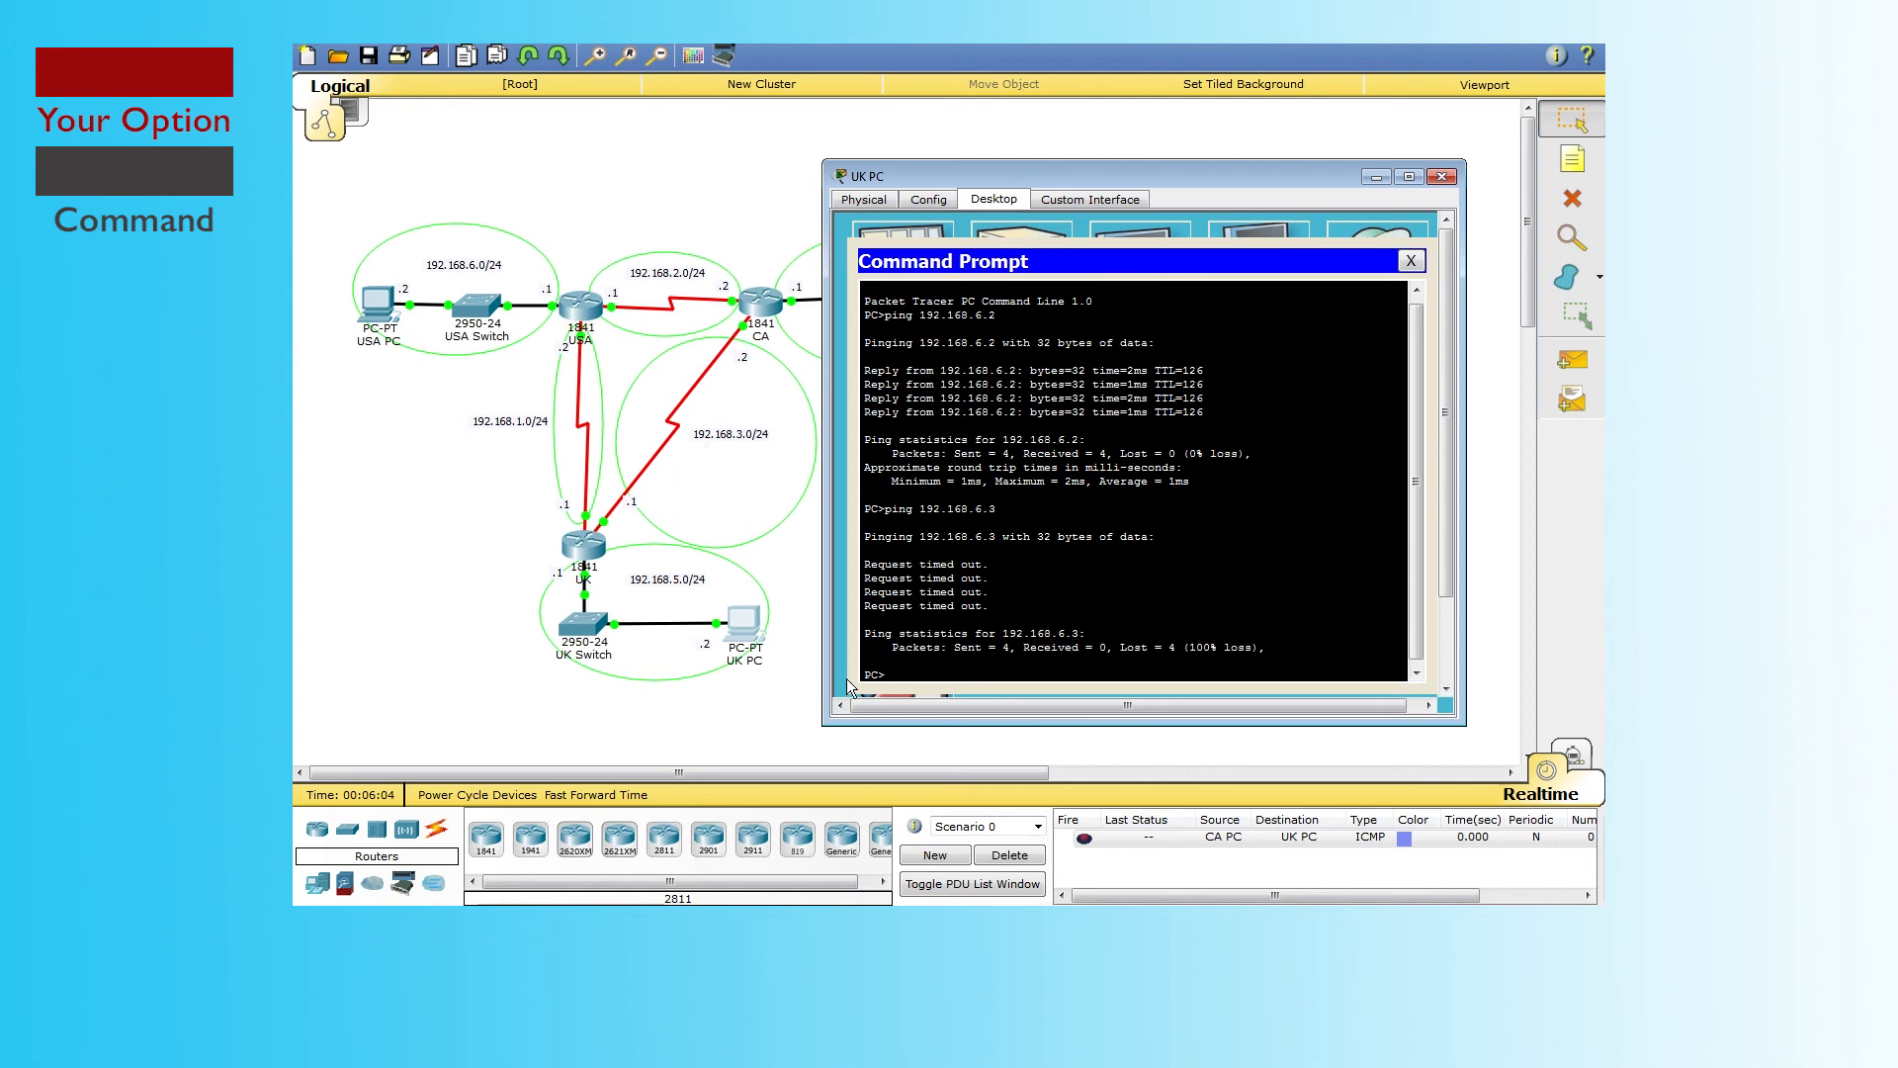
left_click(932, 670)
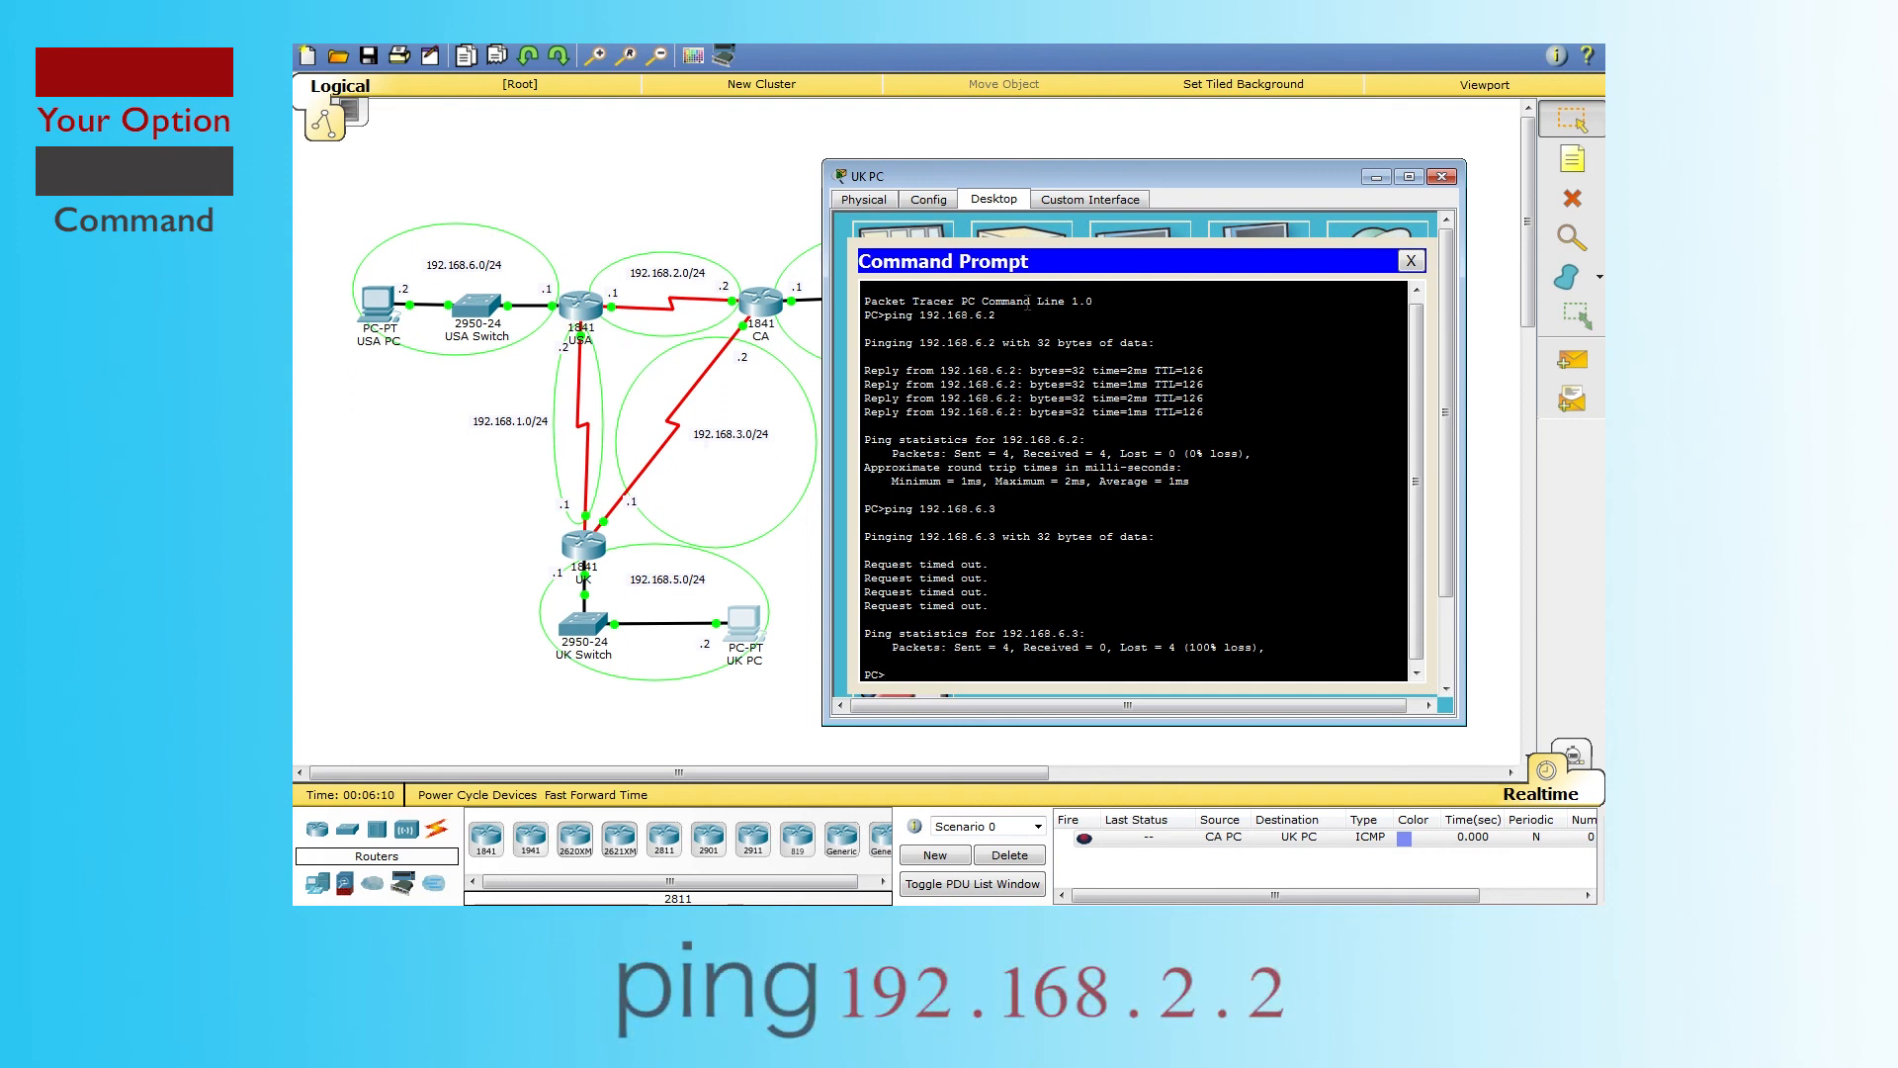
Step: Ping 192.168.2.2 from the UK PC and highlight its successful replies and statistics
type("ping 192.")
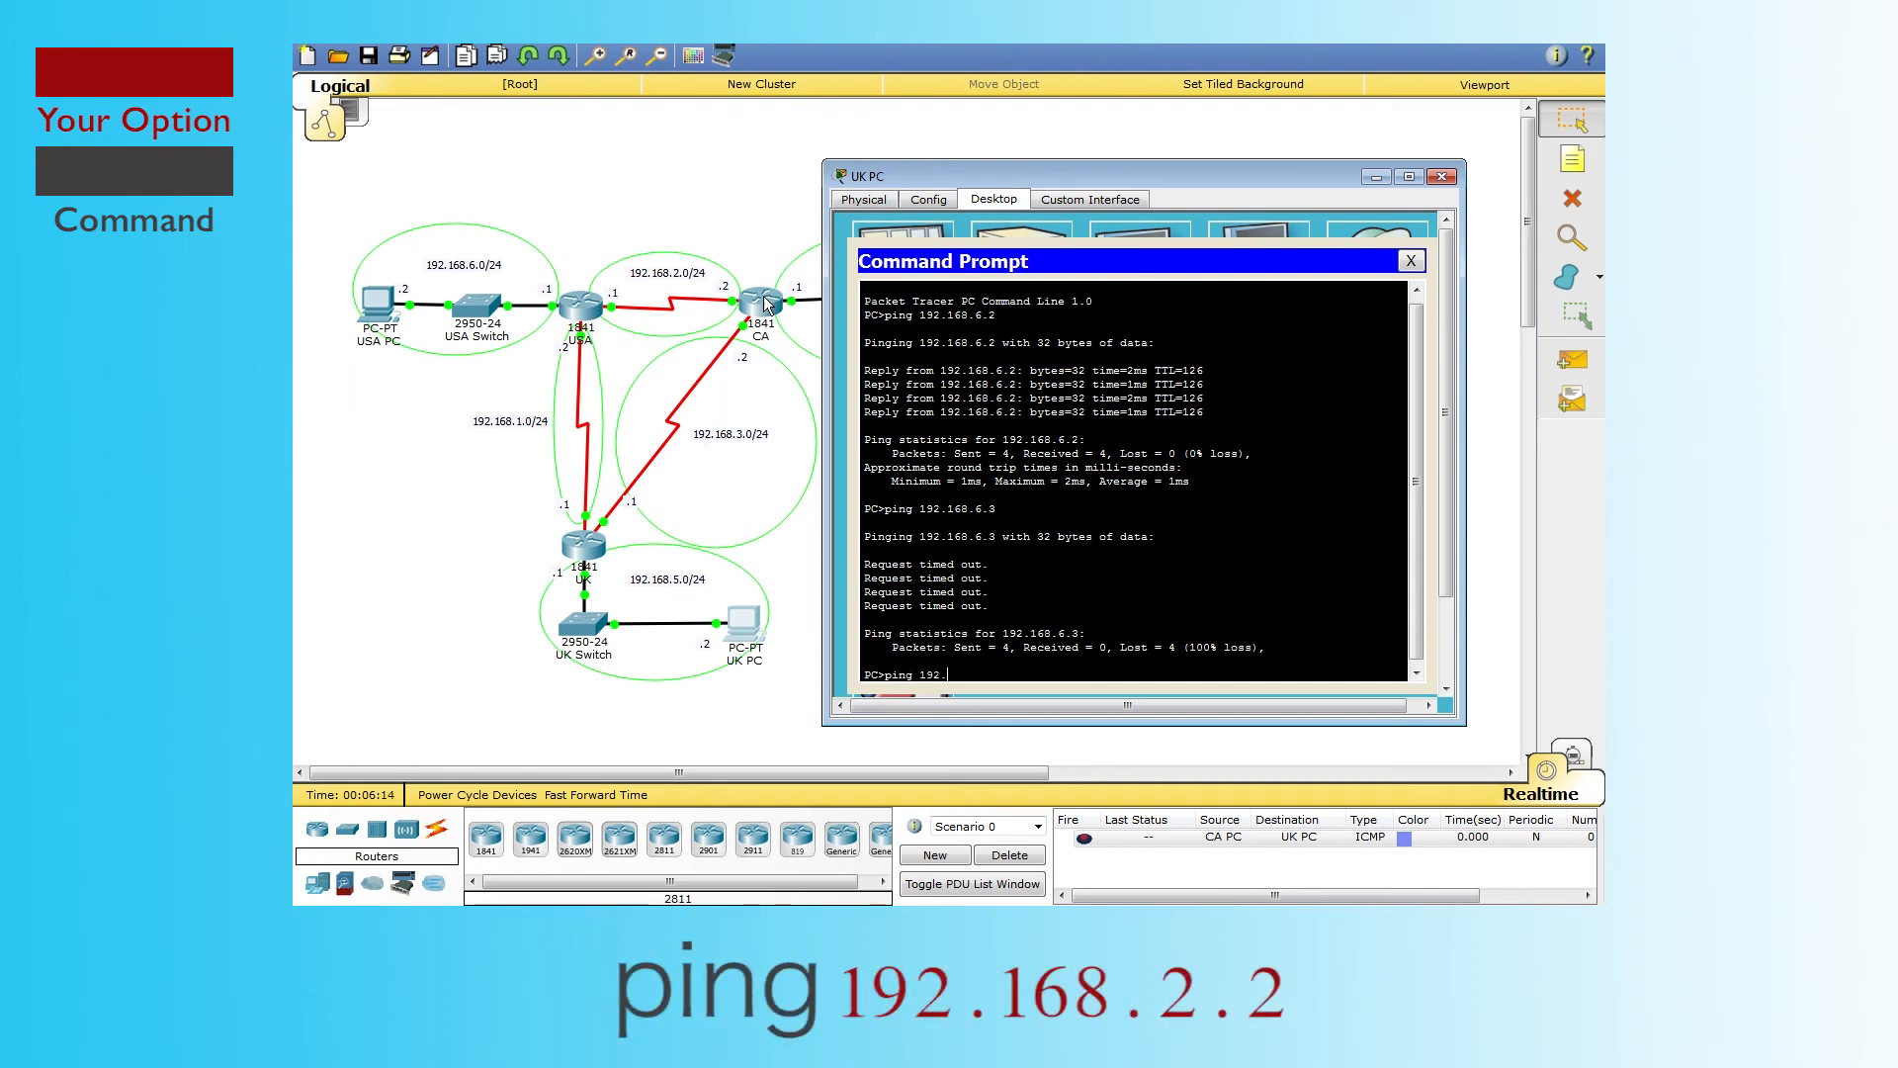
type("168.2.2")
key("Return")
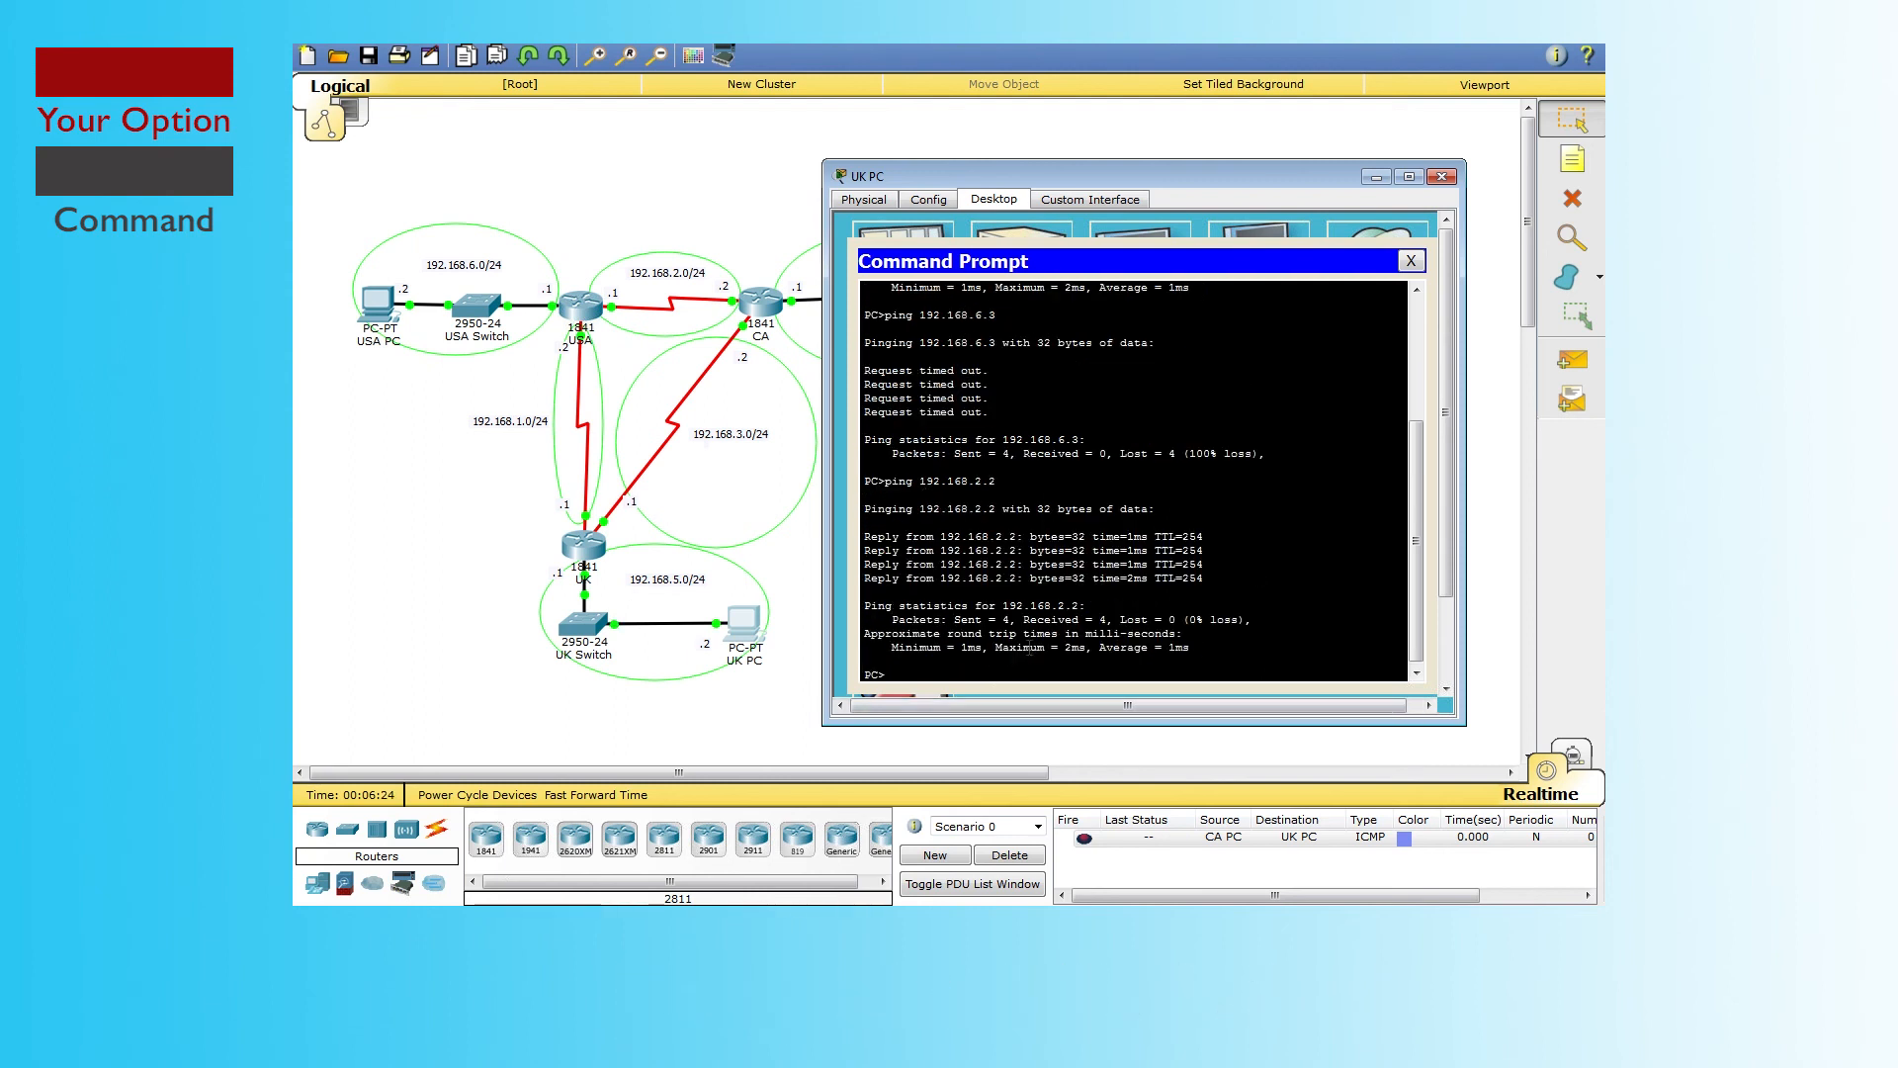
left_click_drag(1189, 647, 854, 497)
left_click(962, 496)
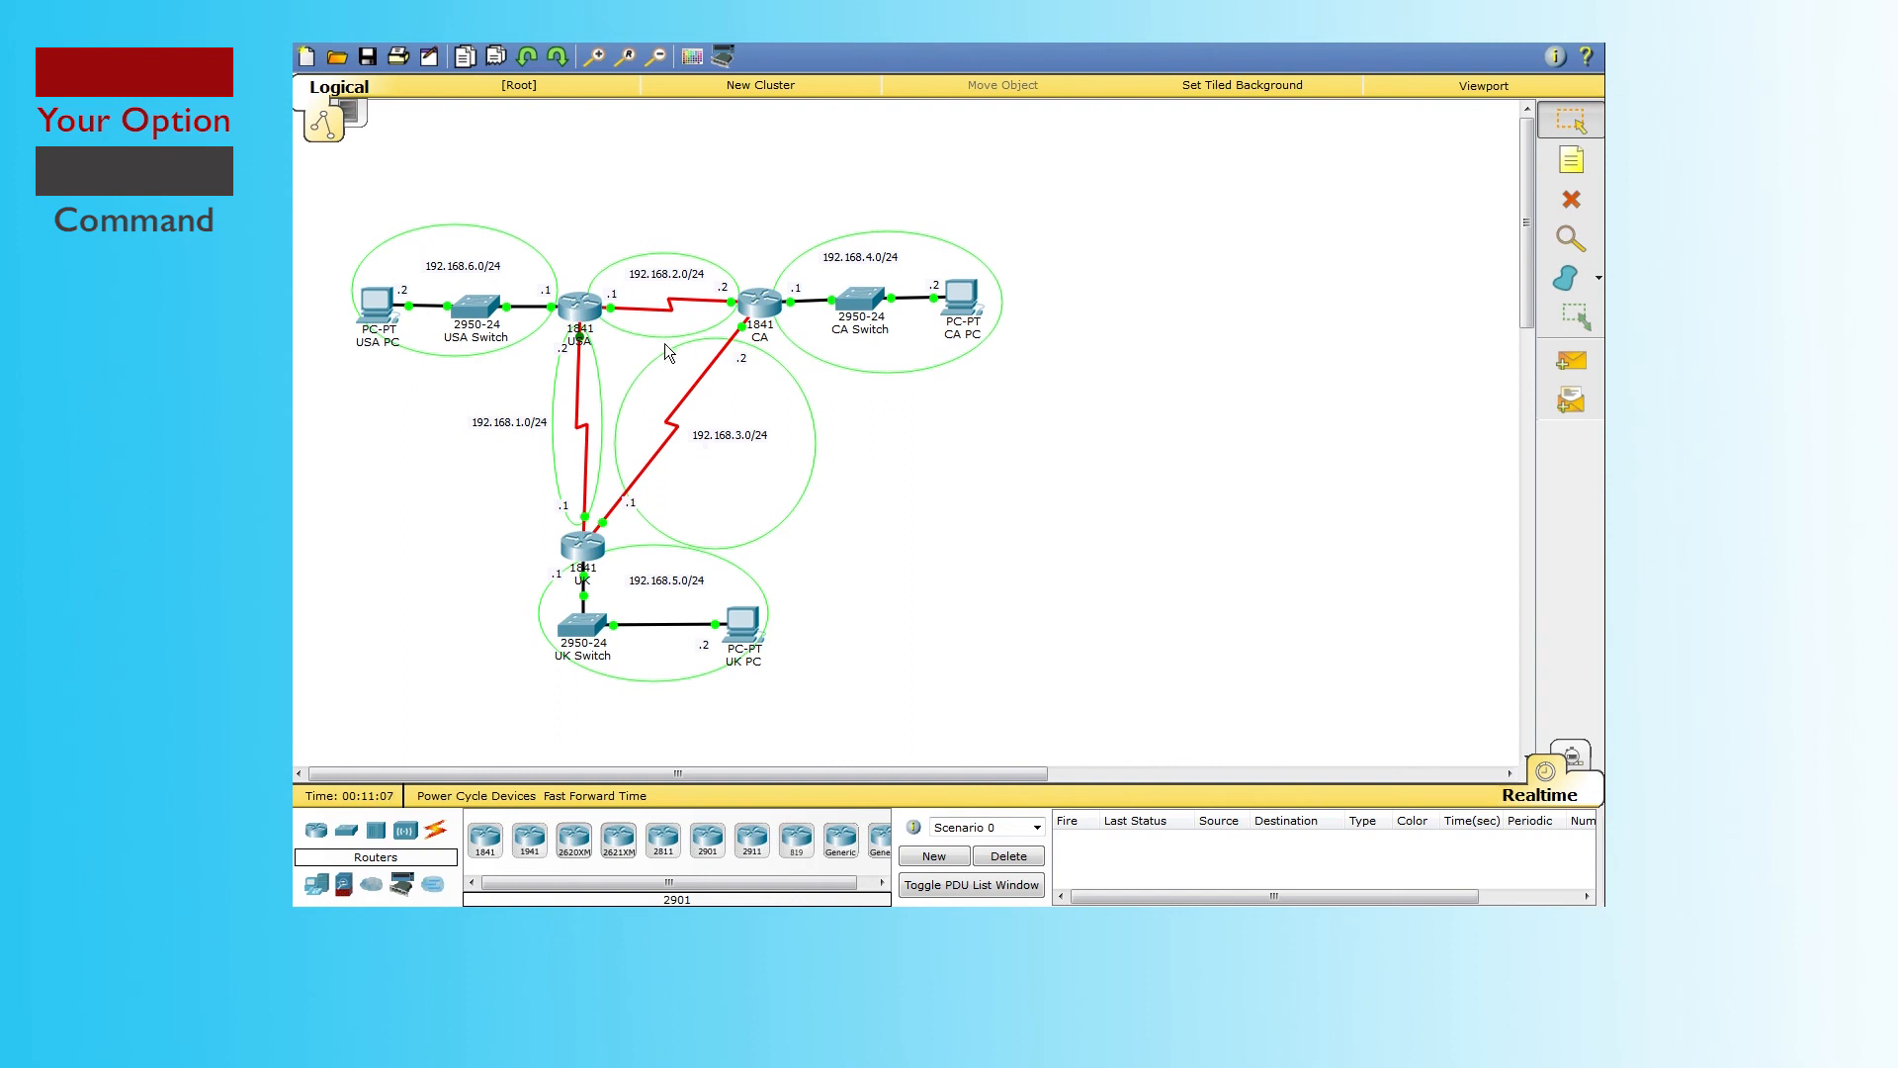
Step: Open router CA's CLI and run enable to reach the CA# privileged prompt
left_click(766, 308)
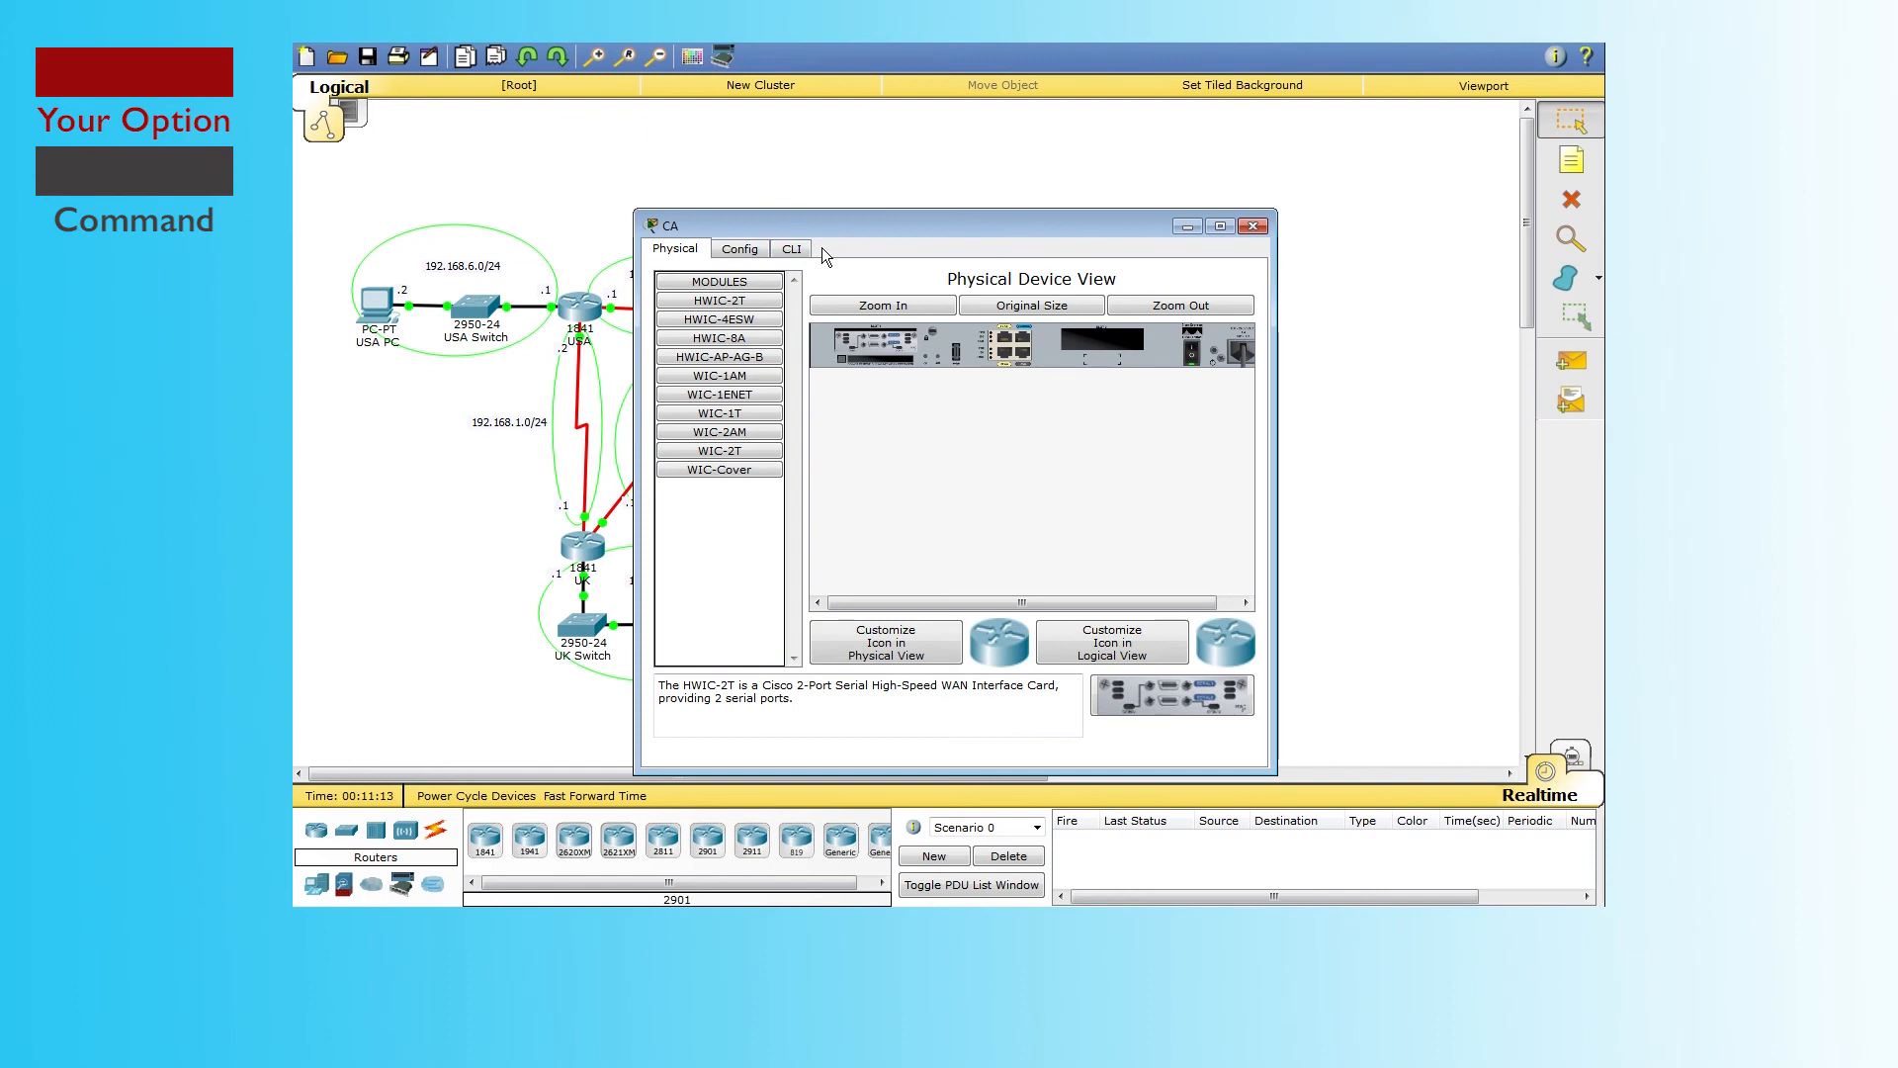
left_click(795, 250)
left_click_drag(870, 228, 1012, 174)
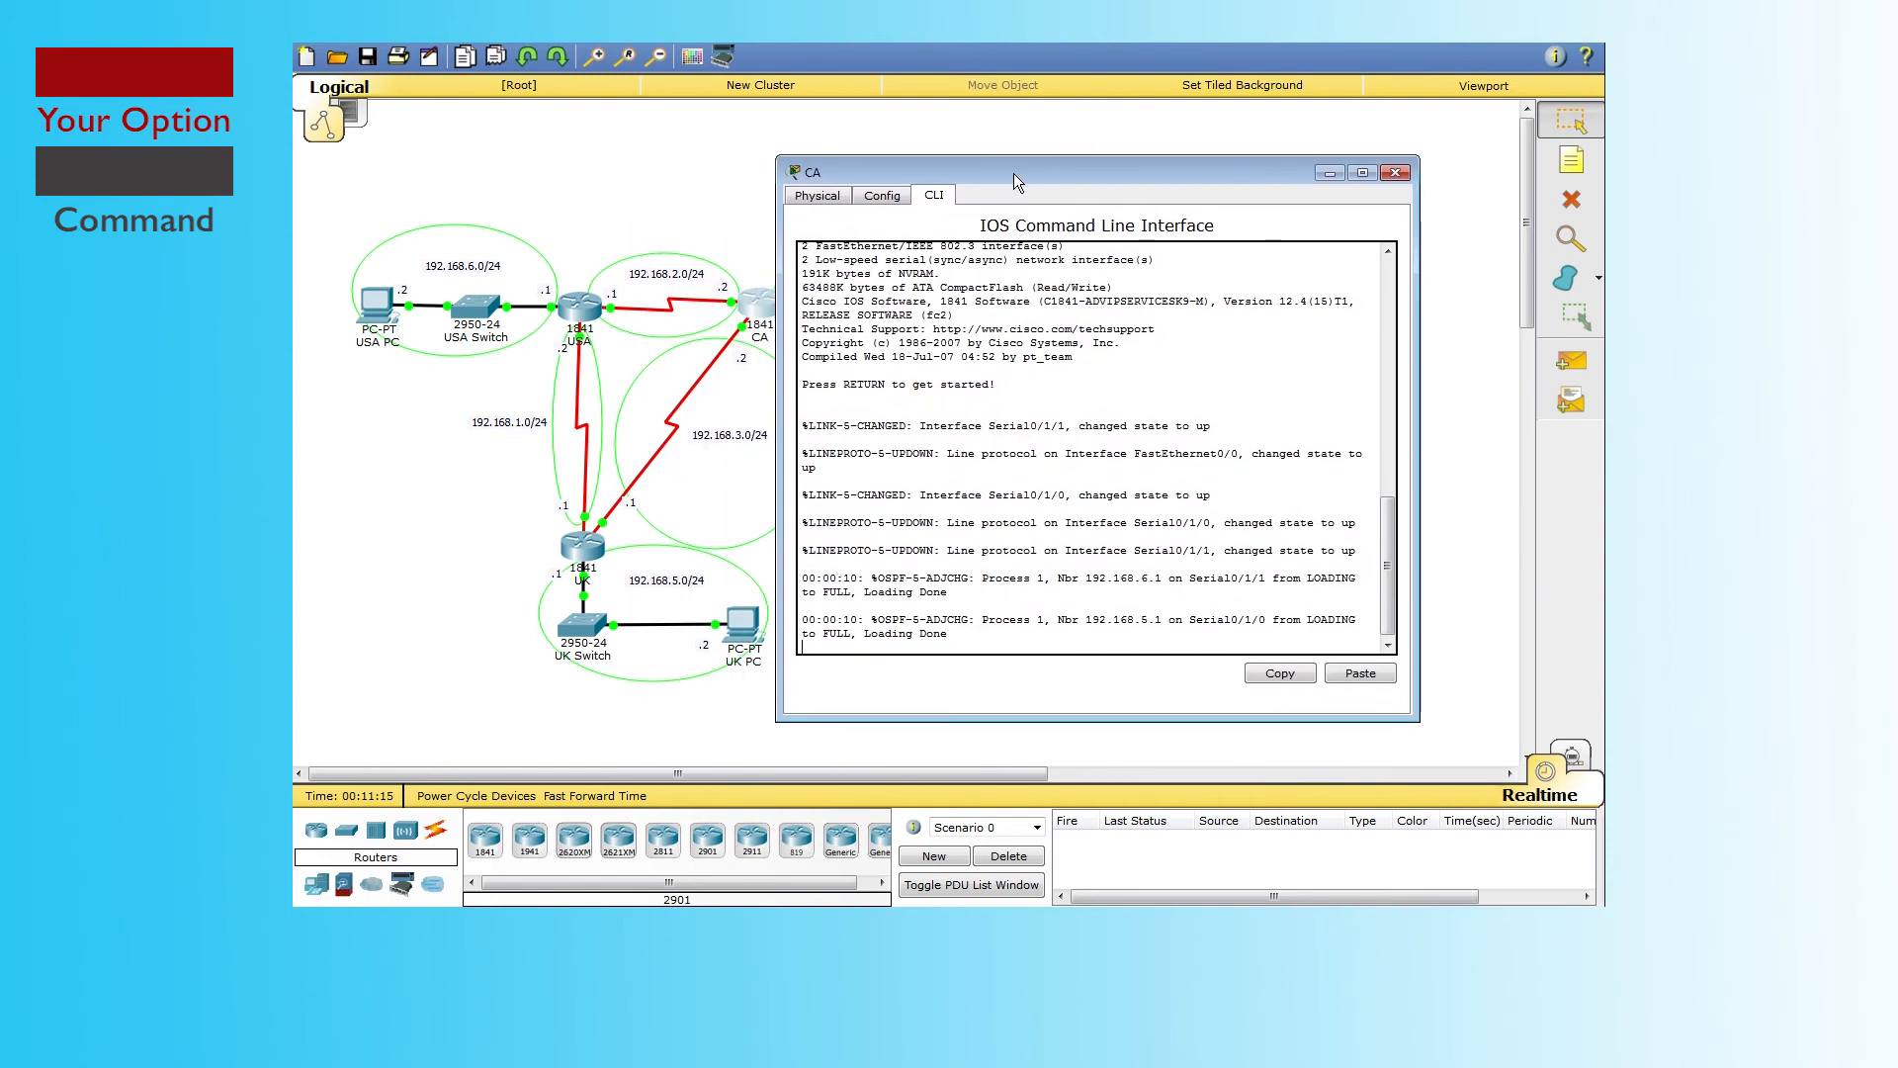
key("Return")
key("Return")
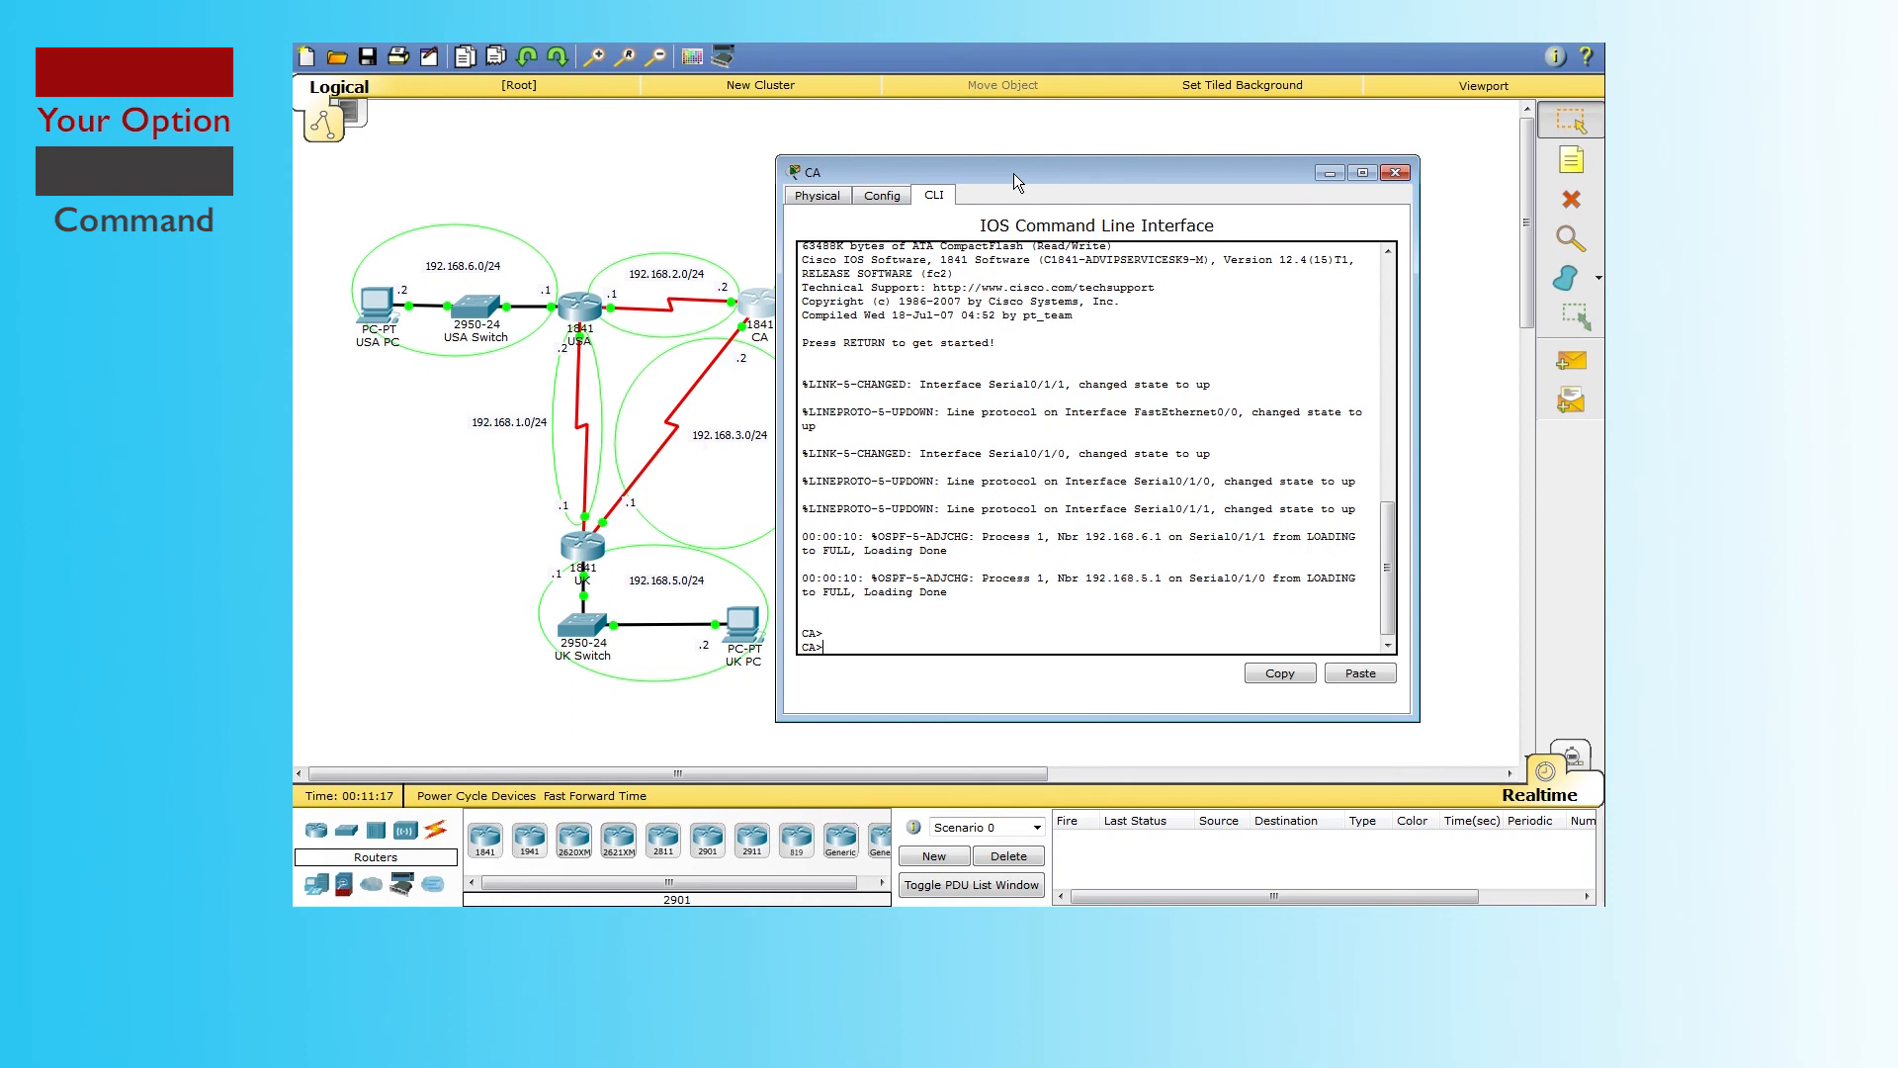
type("enable")
key("Return")
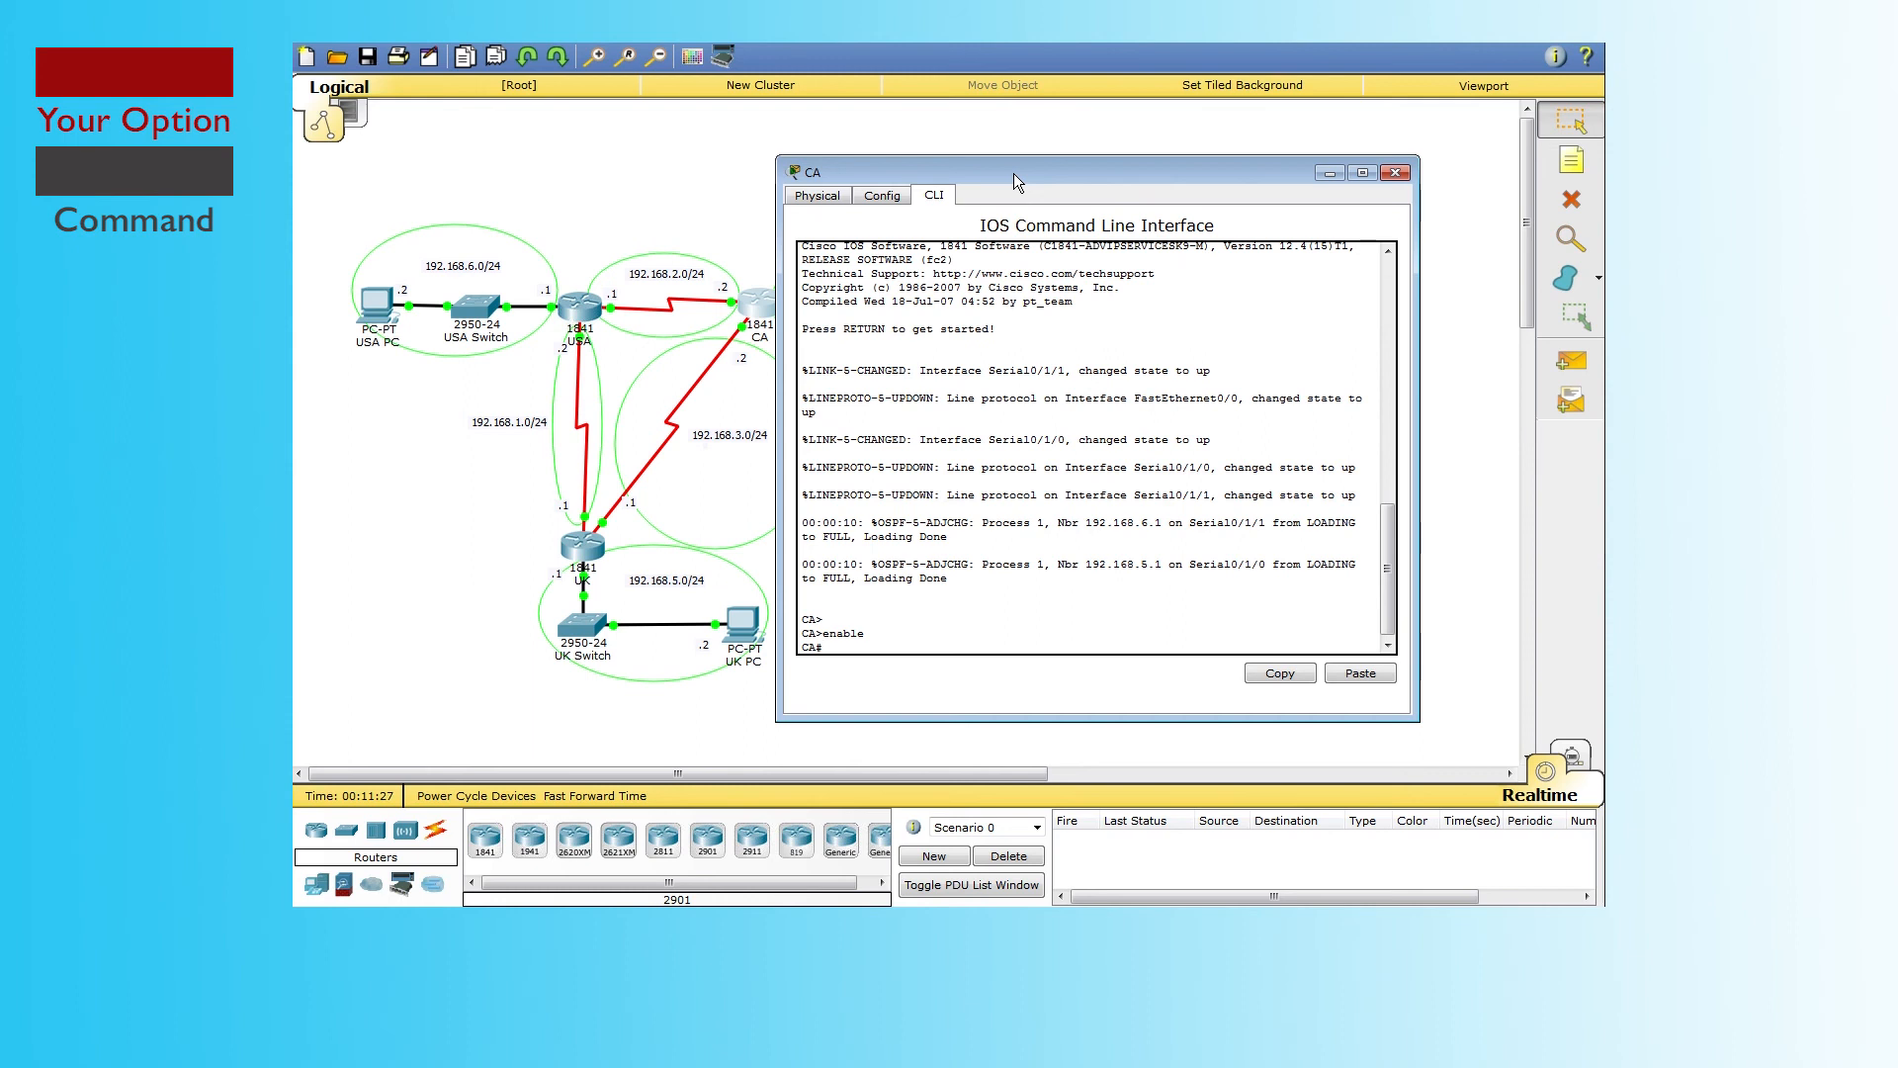
Step: Traceroute from CA to 192.168.5.2 and highlight the hops 192.168.3.1 and 192.168.5.2
type("raceroute")
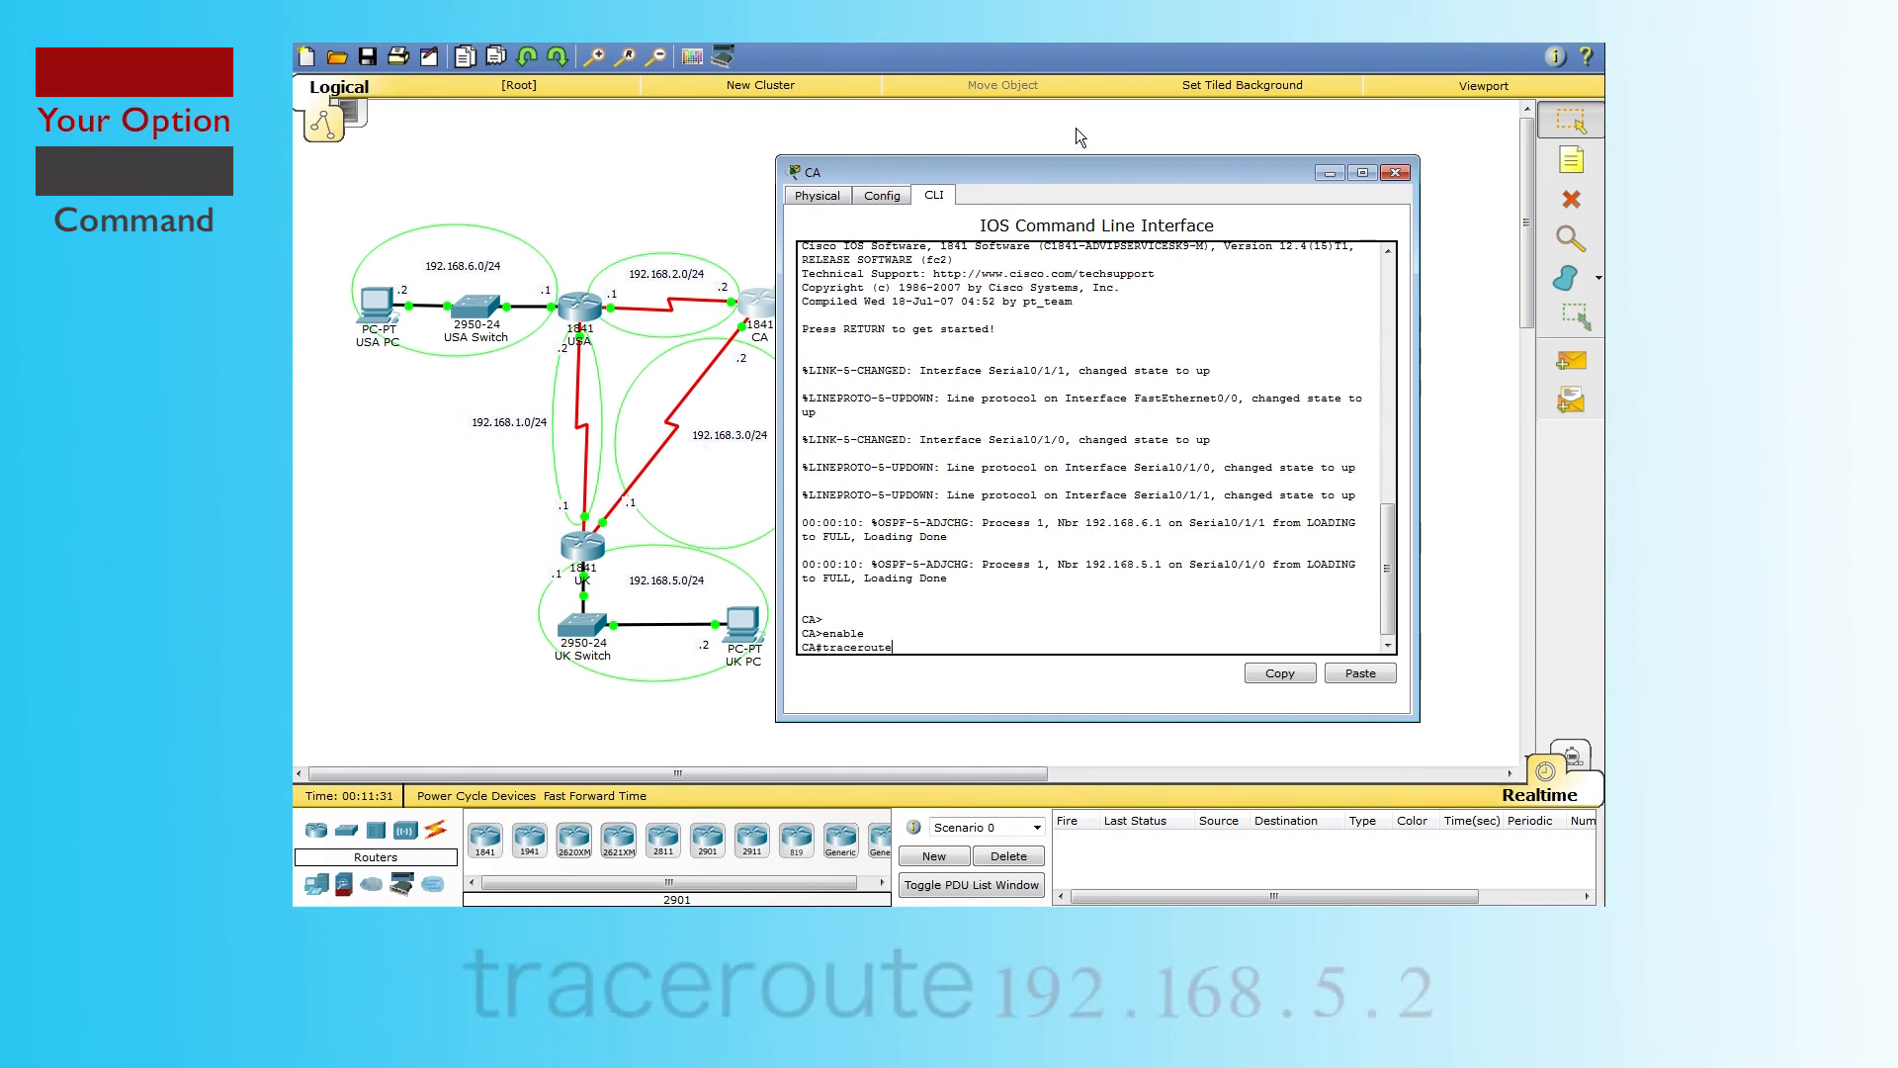
left_click_drag(1192, 181, 1248, 163)
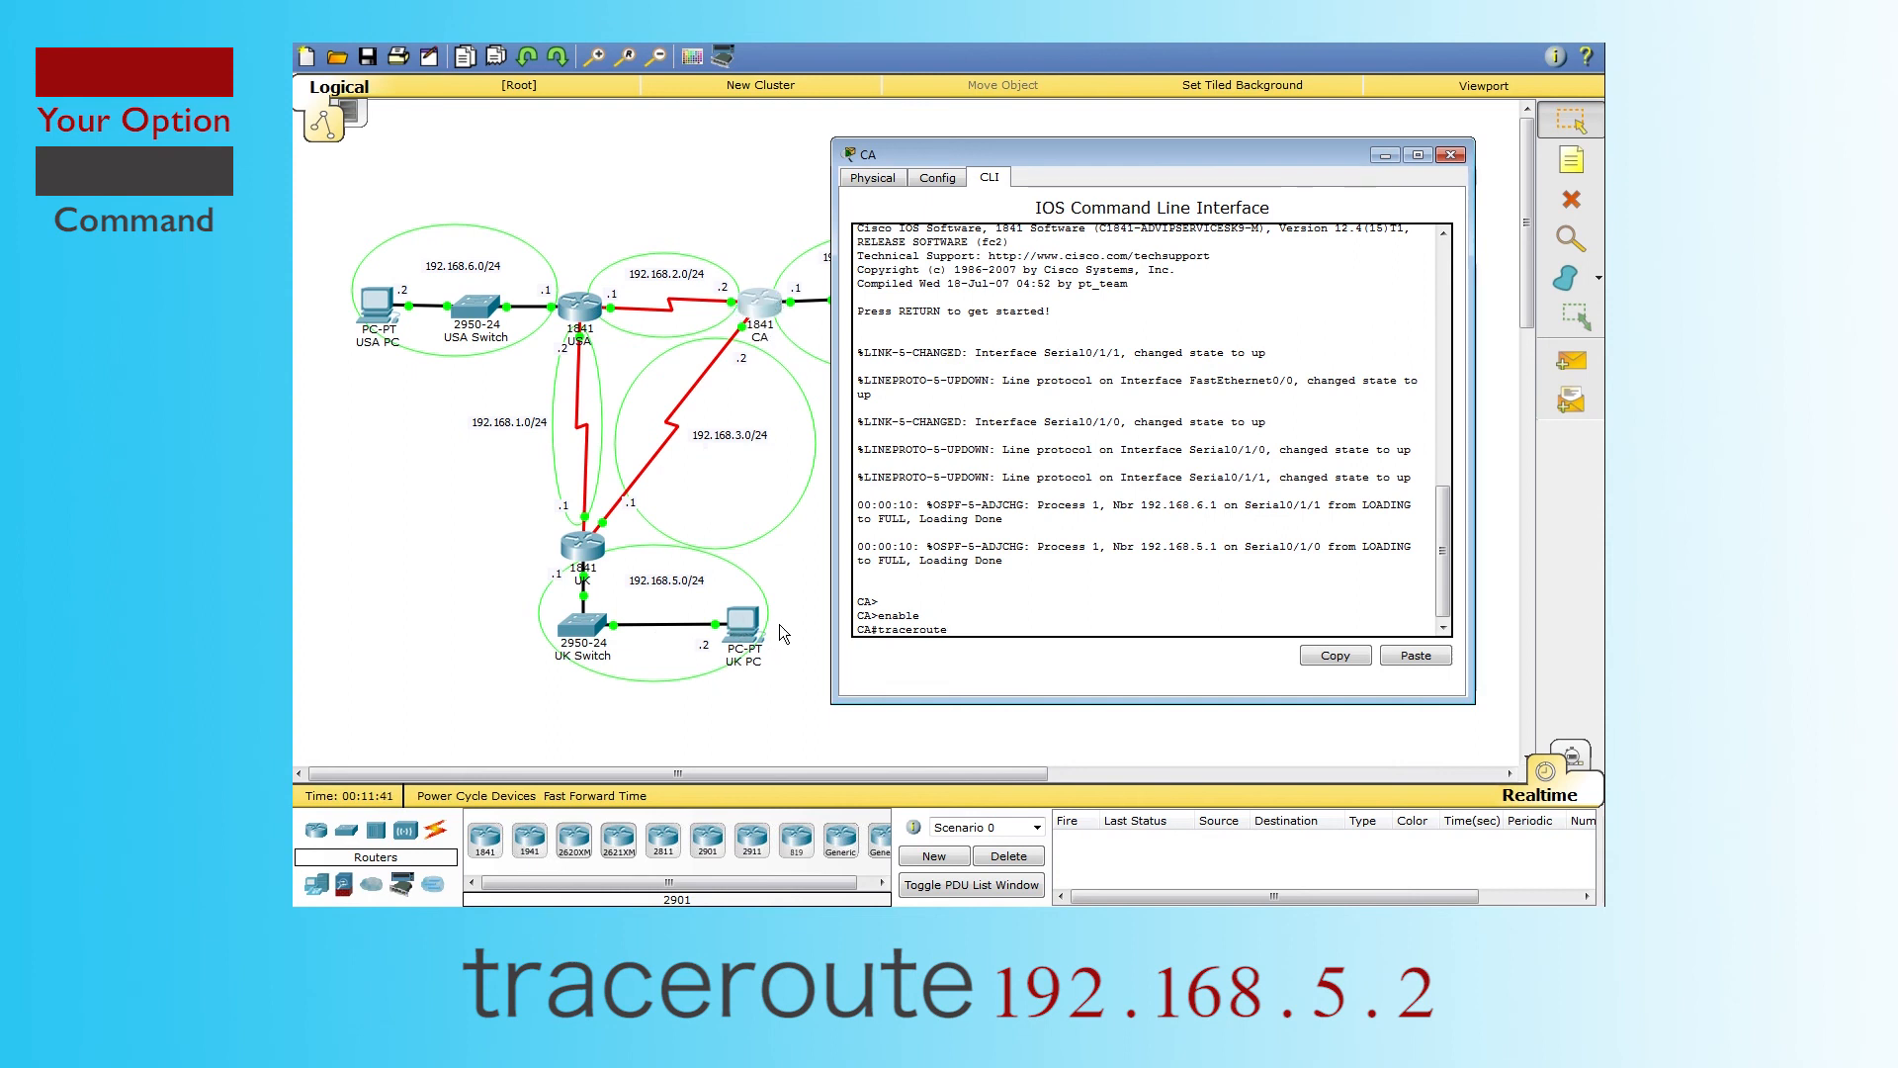
type("192.168.5.2")
key("Return")
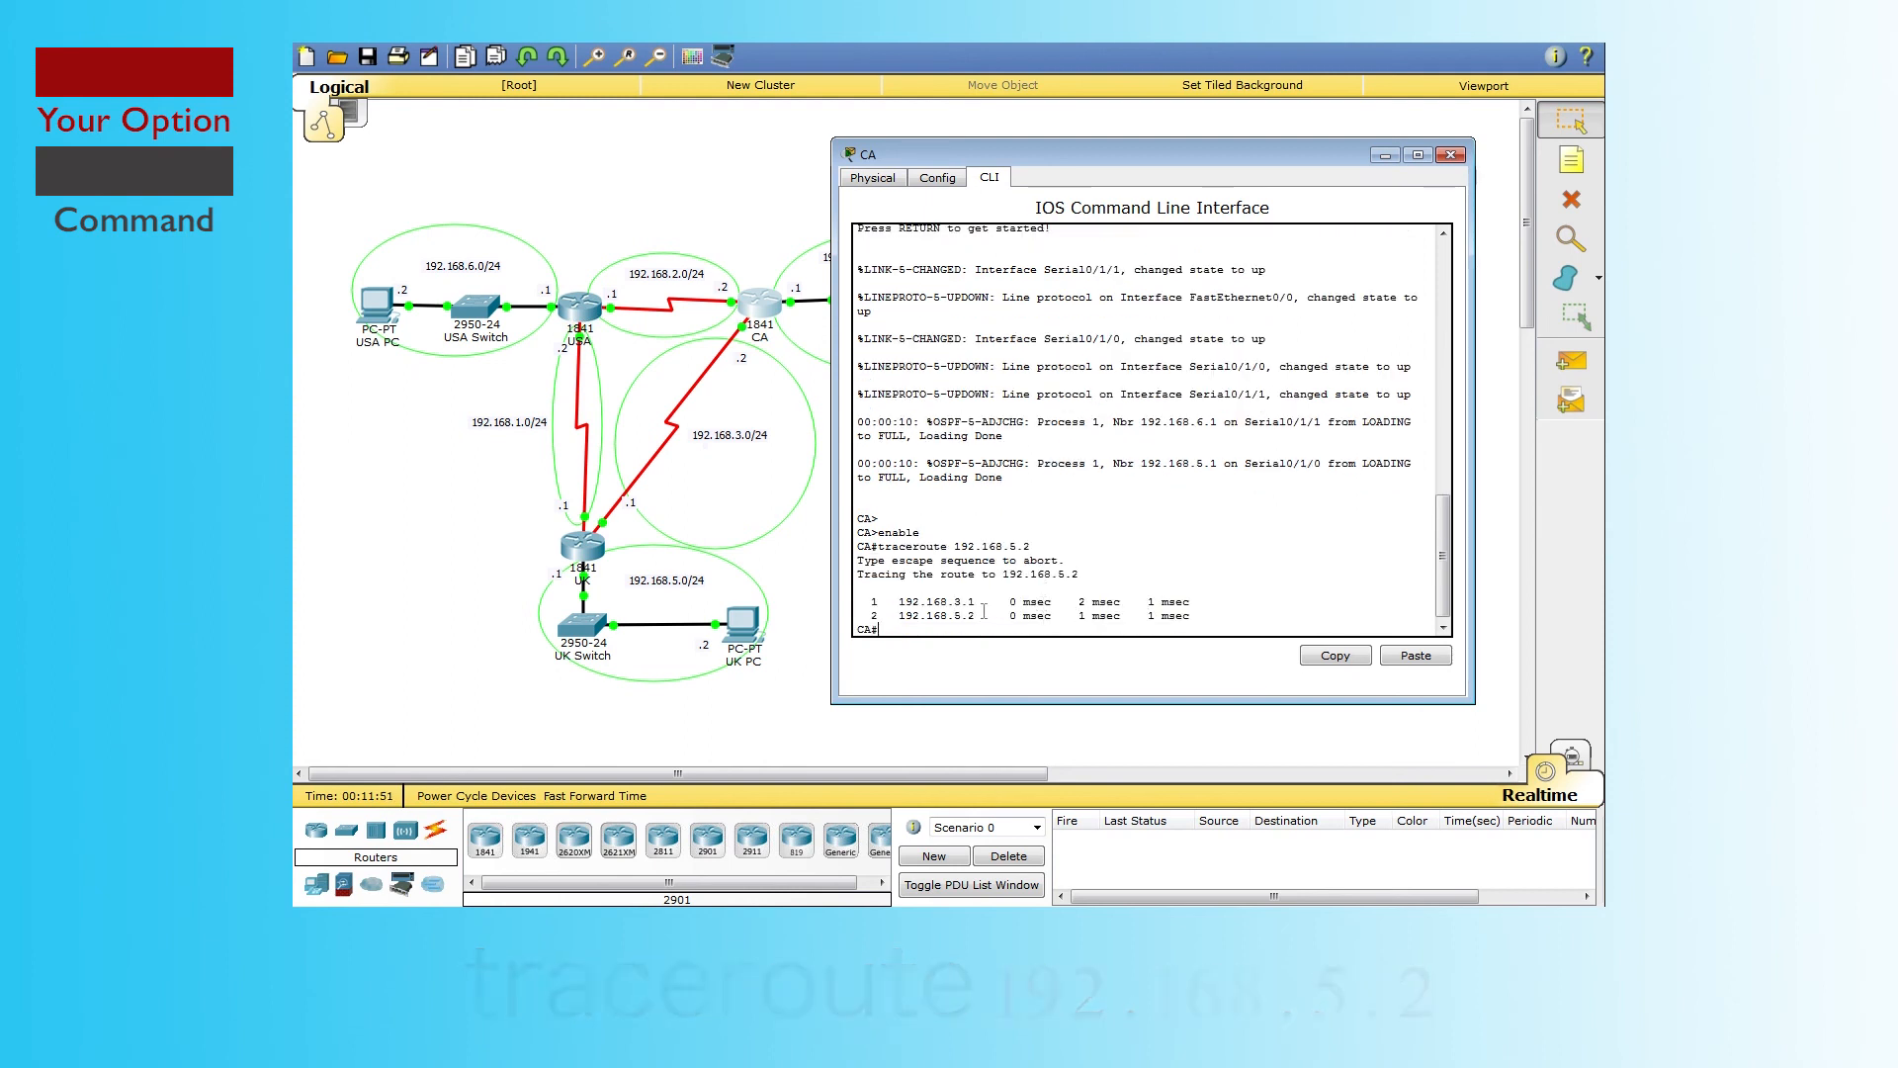
left_click_drag(872, 601, 1226, 603)
left_click(1226, 604)
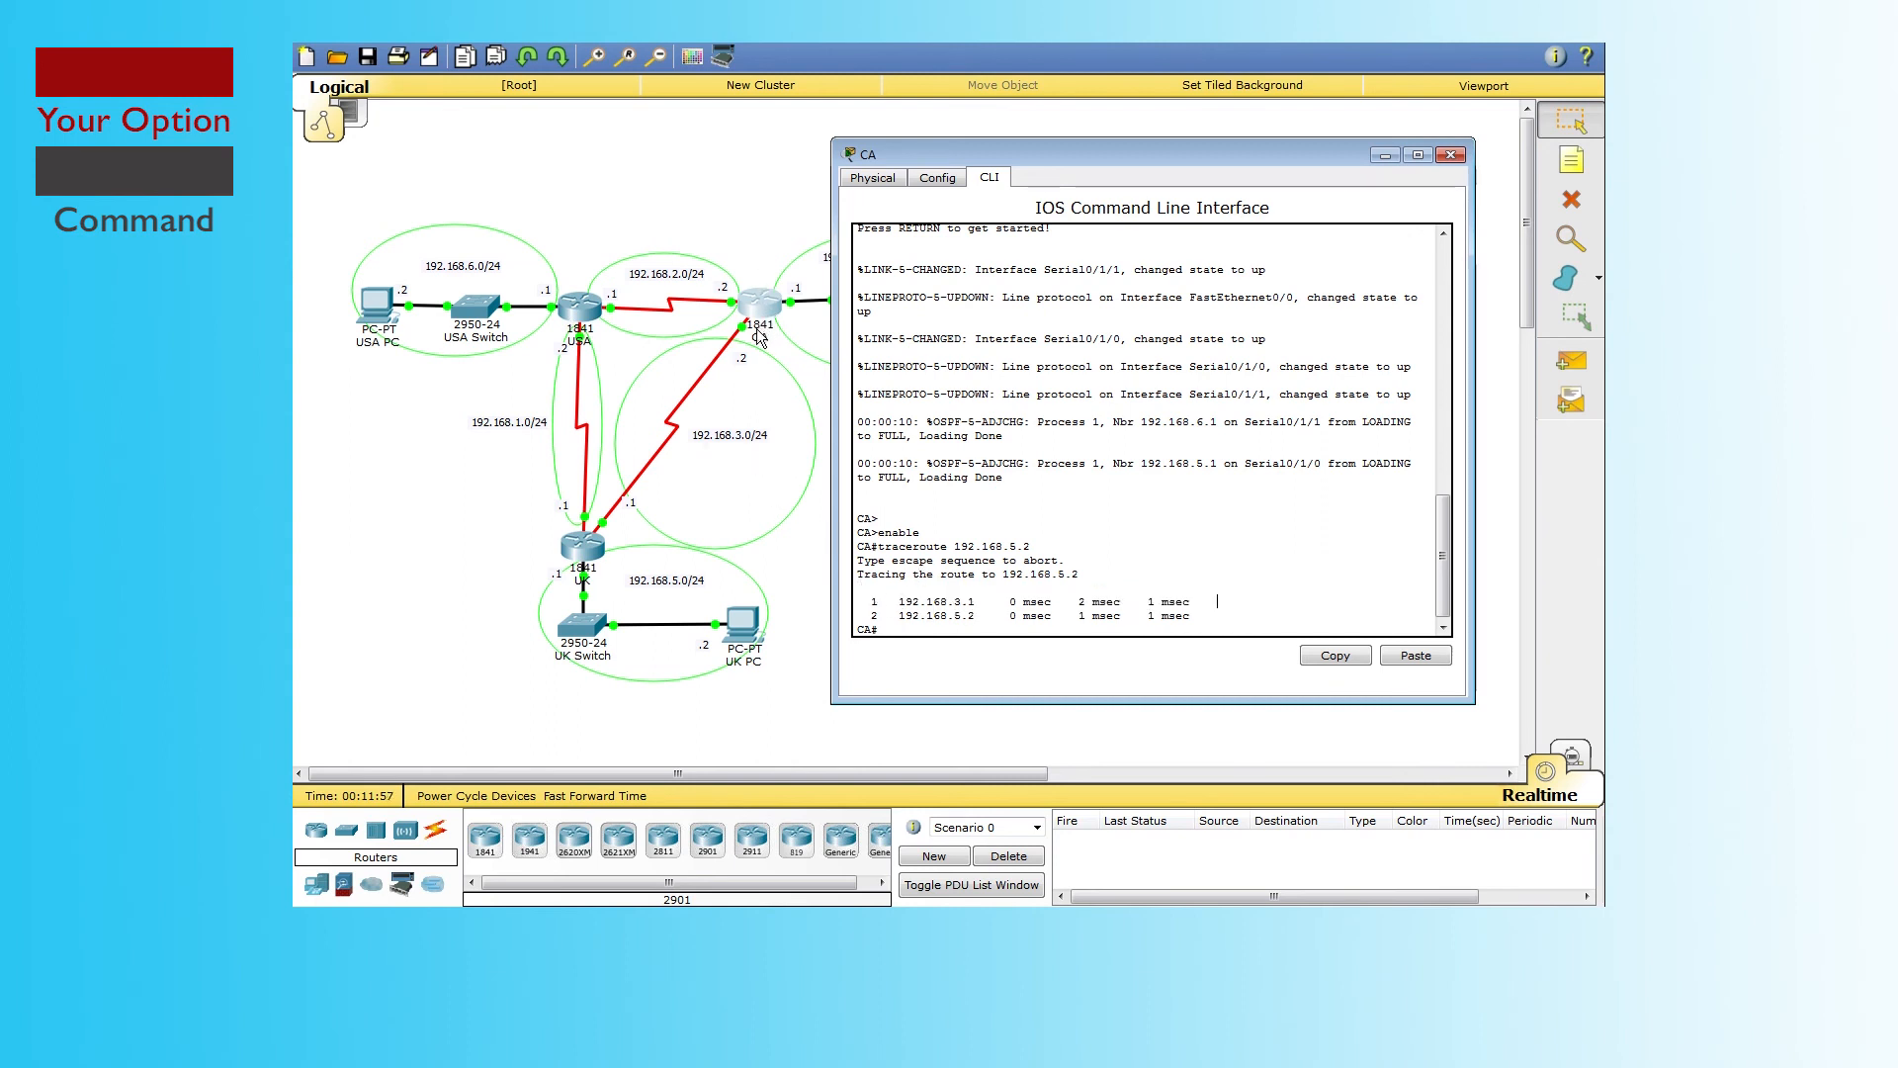
left_click_drag(893, 601, 983, 600)
left_click_drag(896, 615, 996, 613)
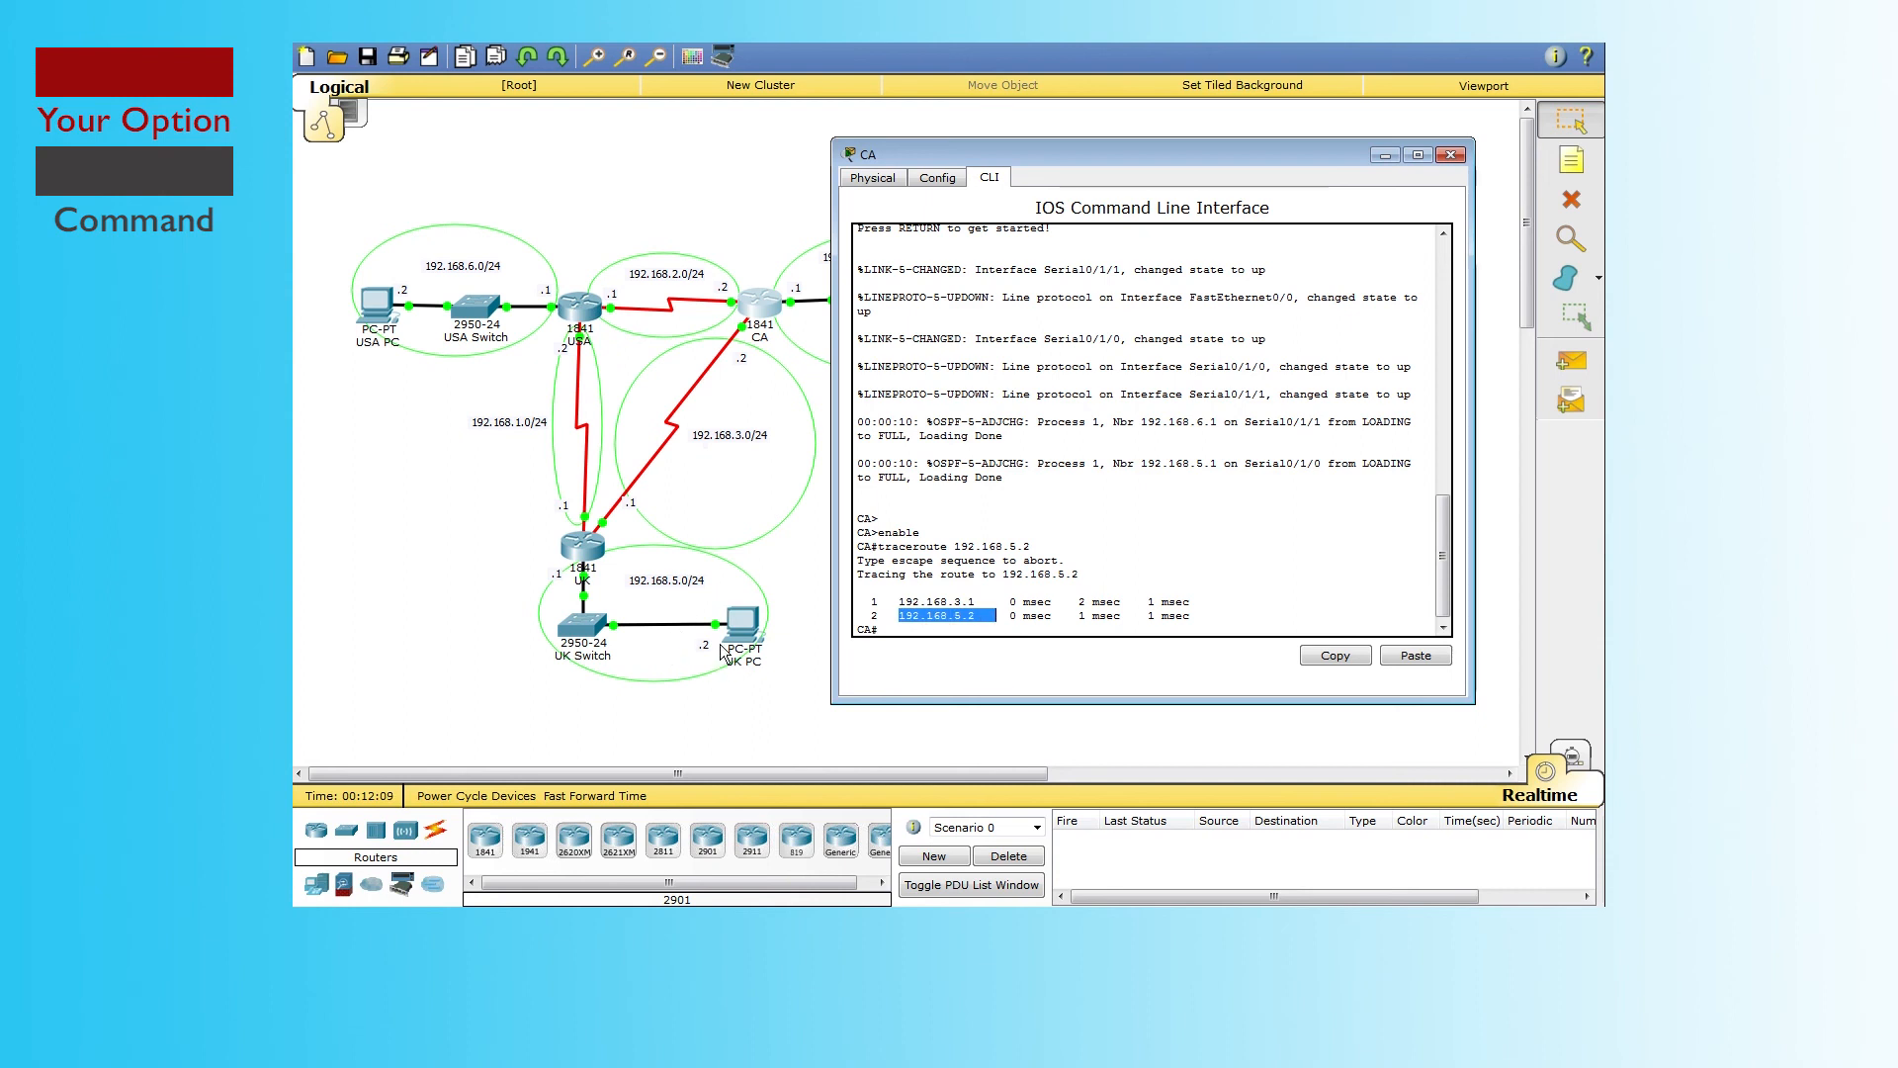